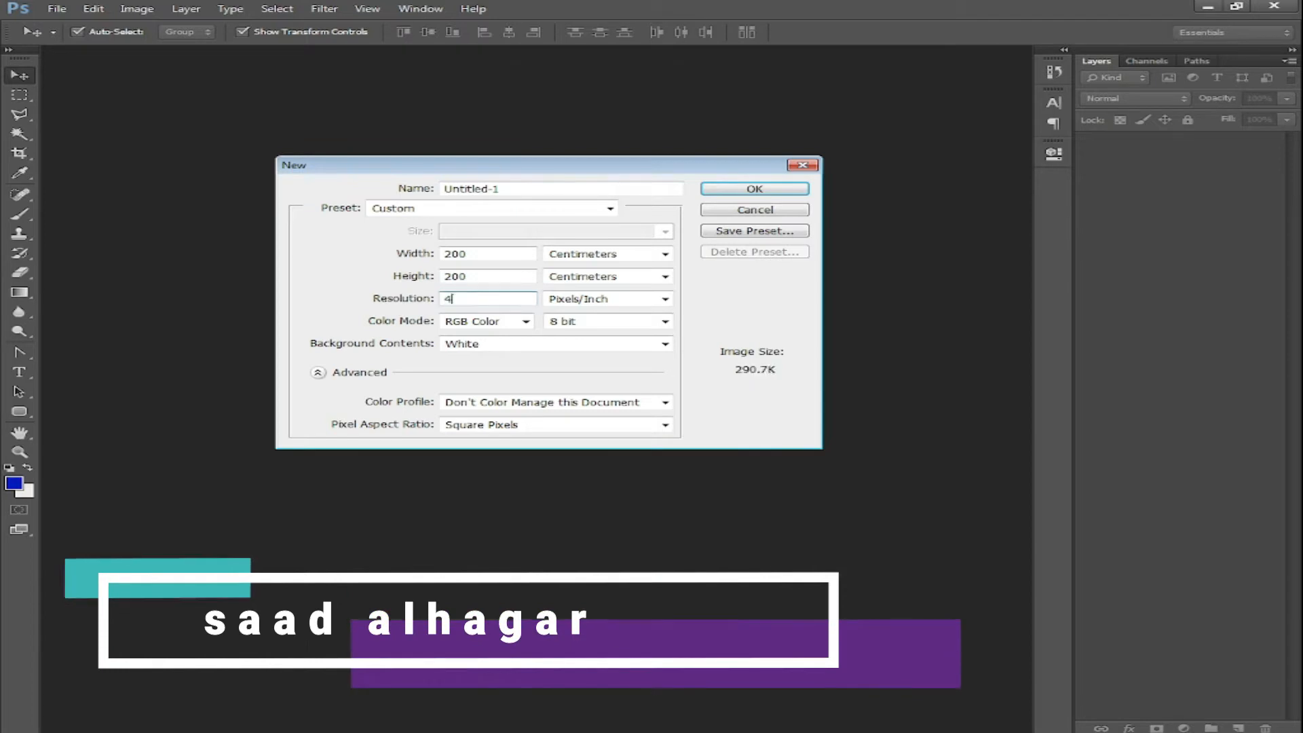
Create a new white document 20 × 20 cm at 400 pixels/inch
click(495, 256)
key(BackSpace)
click(494, 277)
key(BackSpace)
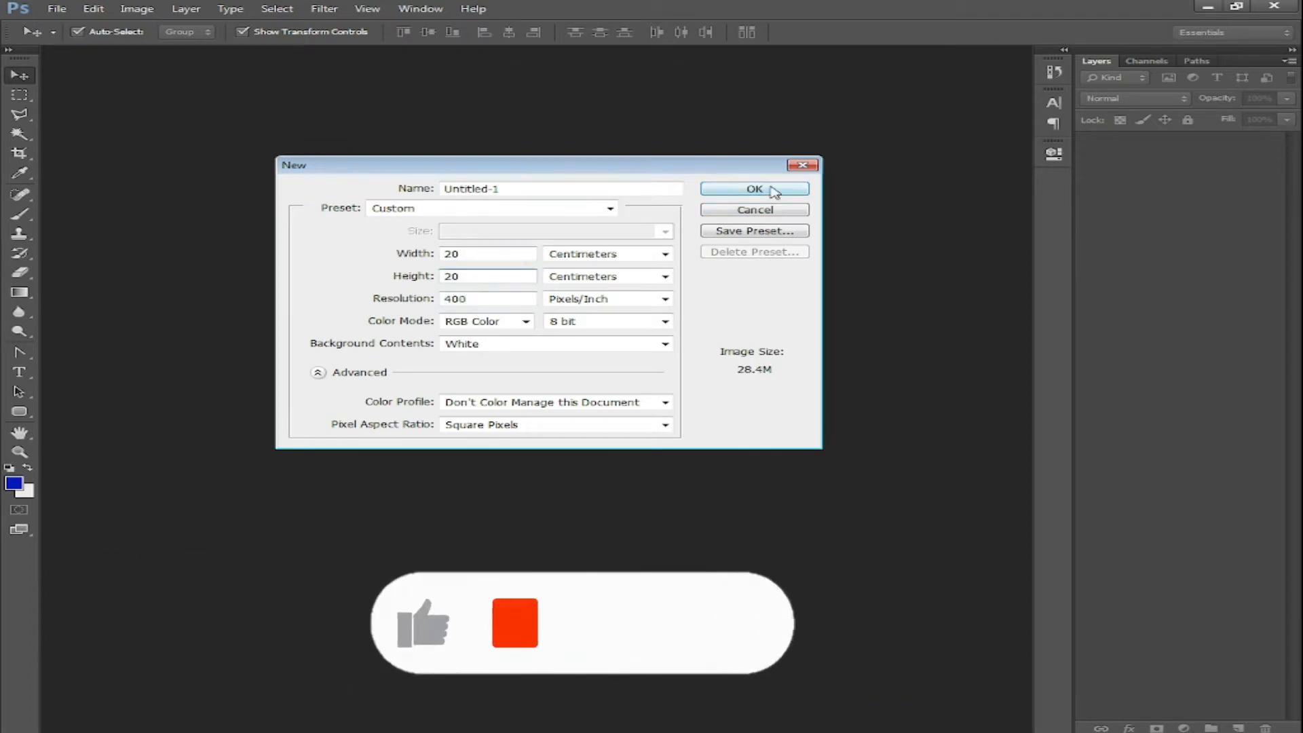
click(773, 192)
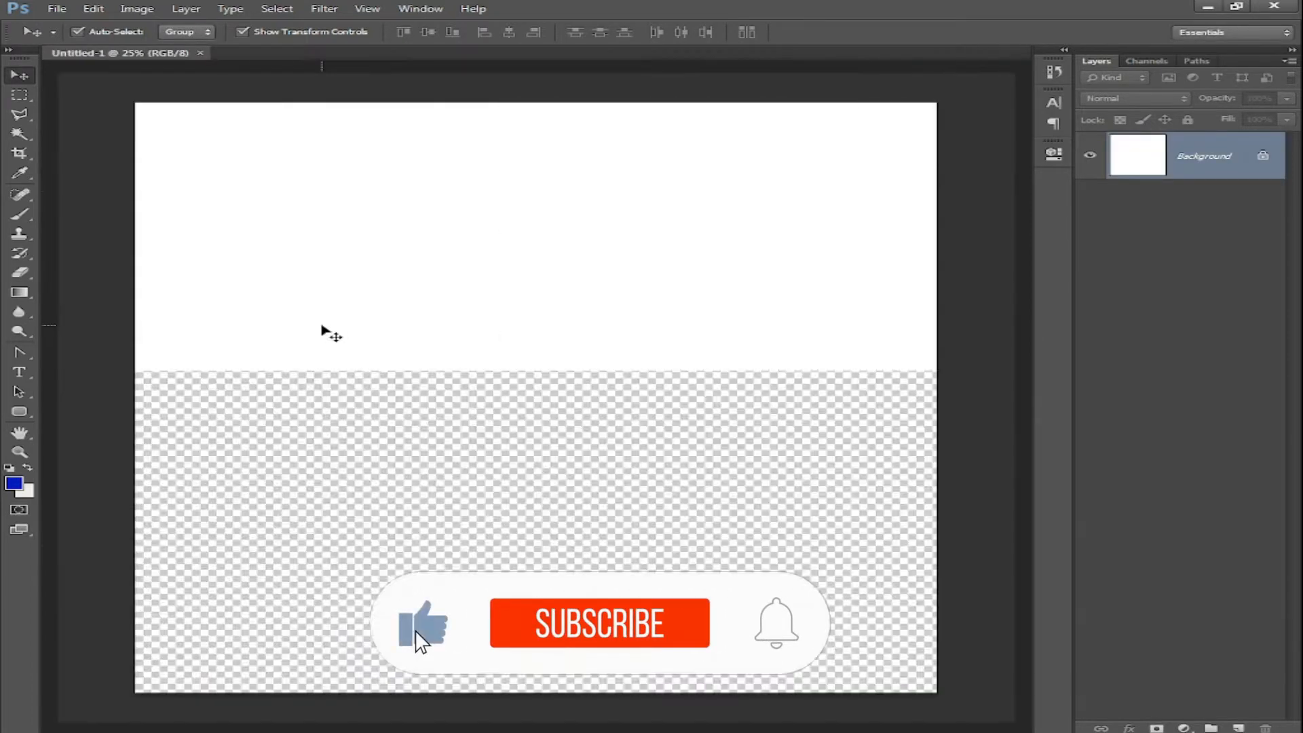
Change the image height to 19 cm via Image Size, then re-dock the document tab
drag(162, 53, 212, 136)
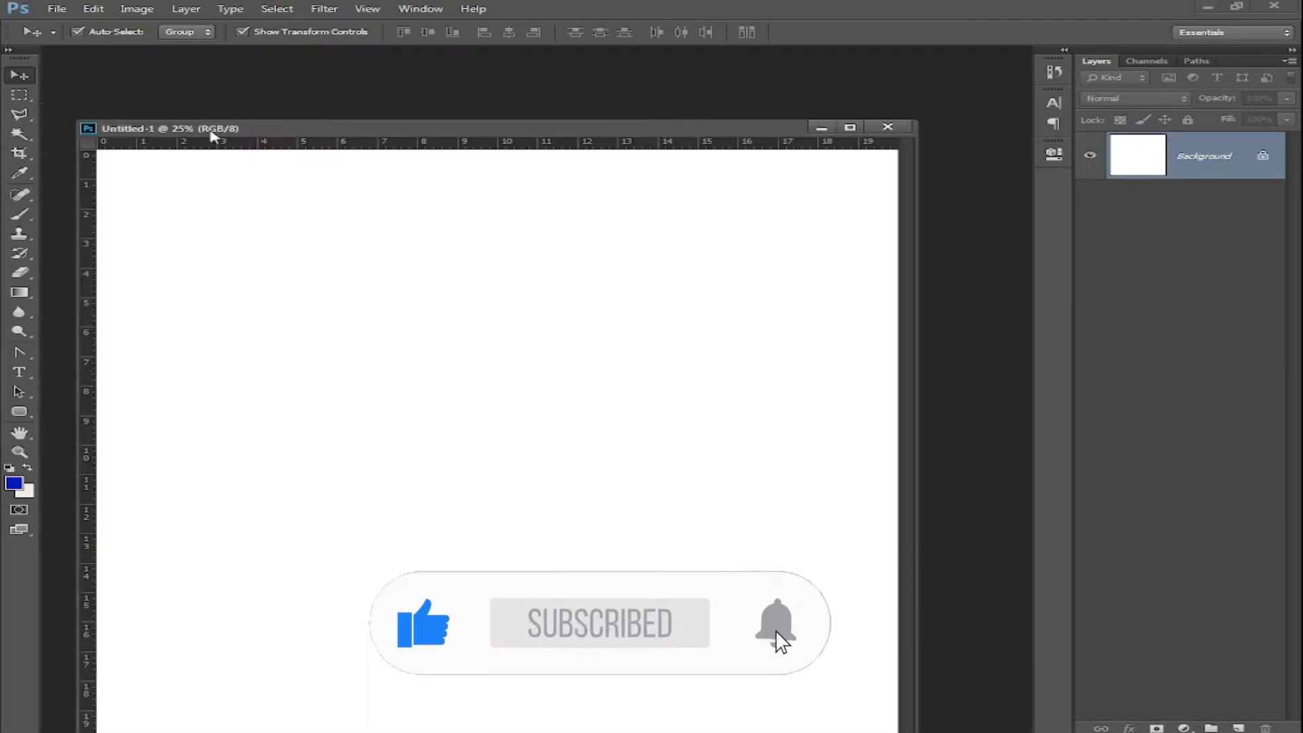
right_click(213, 136)
click(271, 155)
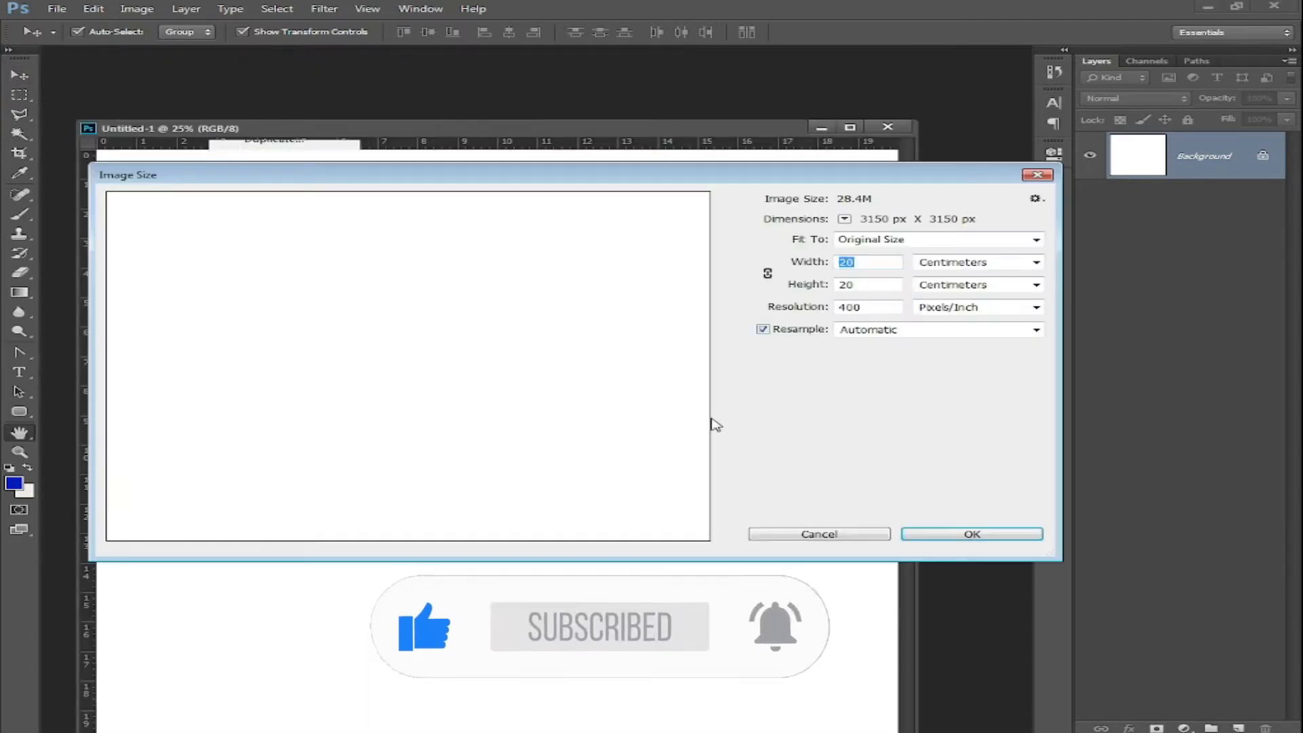
text(19)
key(Return)
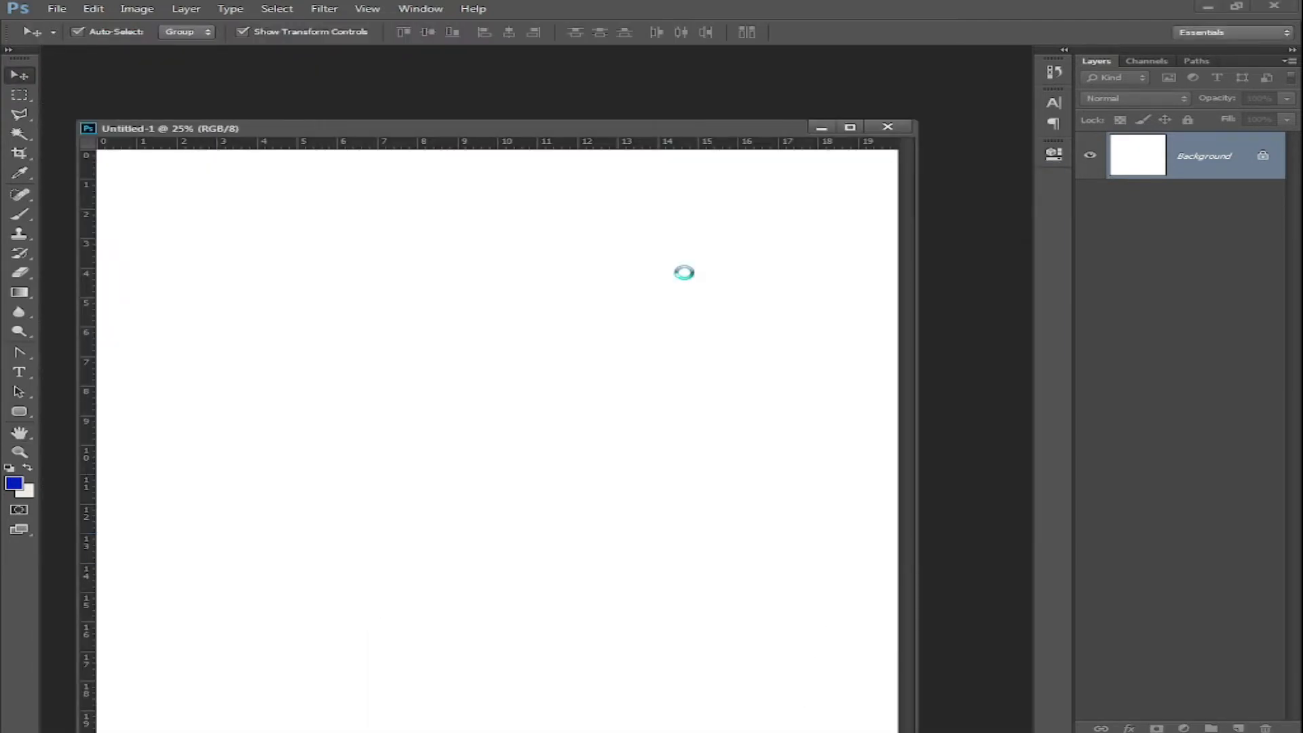
drag(517, 124, 515, 54)
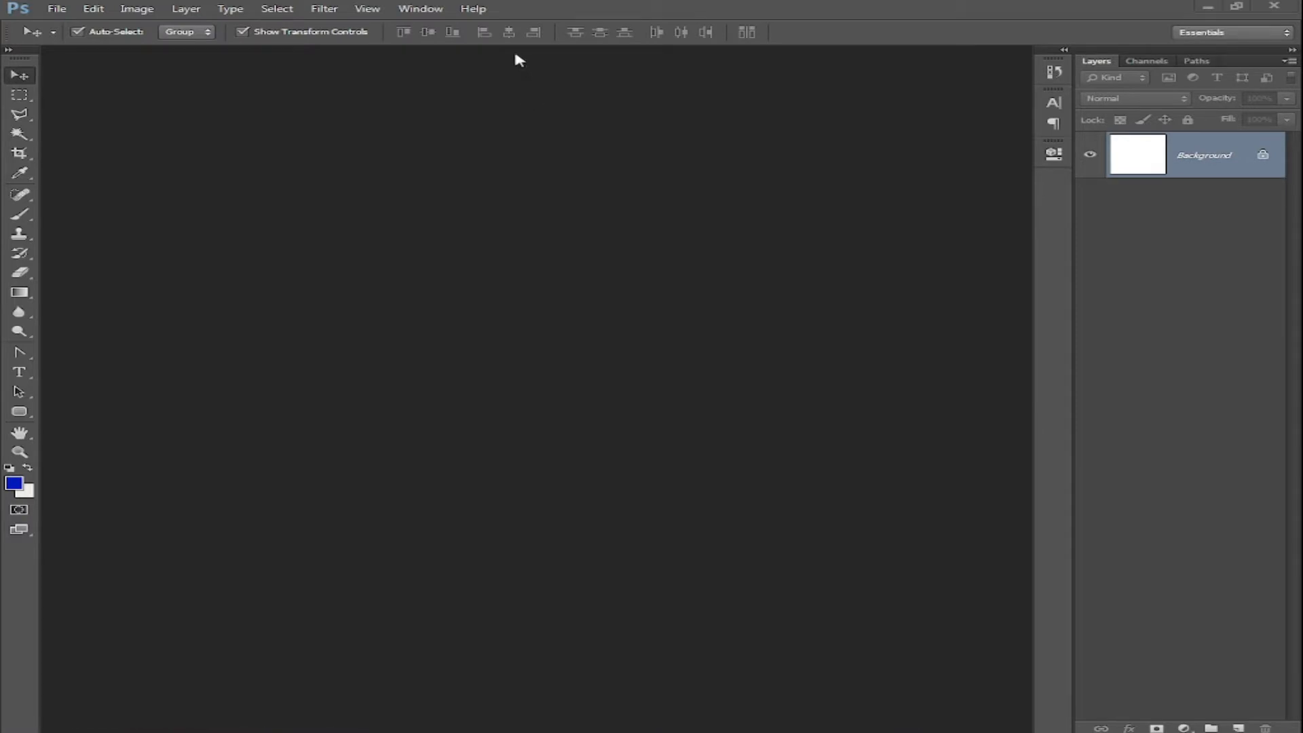
Type the Arabic title 'مركز البهاء' on the canvas with the Horizontal Type tool
click(20, 372)
click(829, 233)
text(lv;)
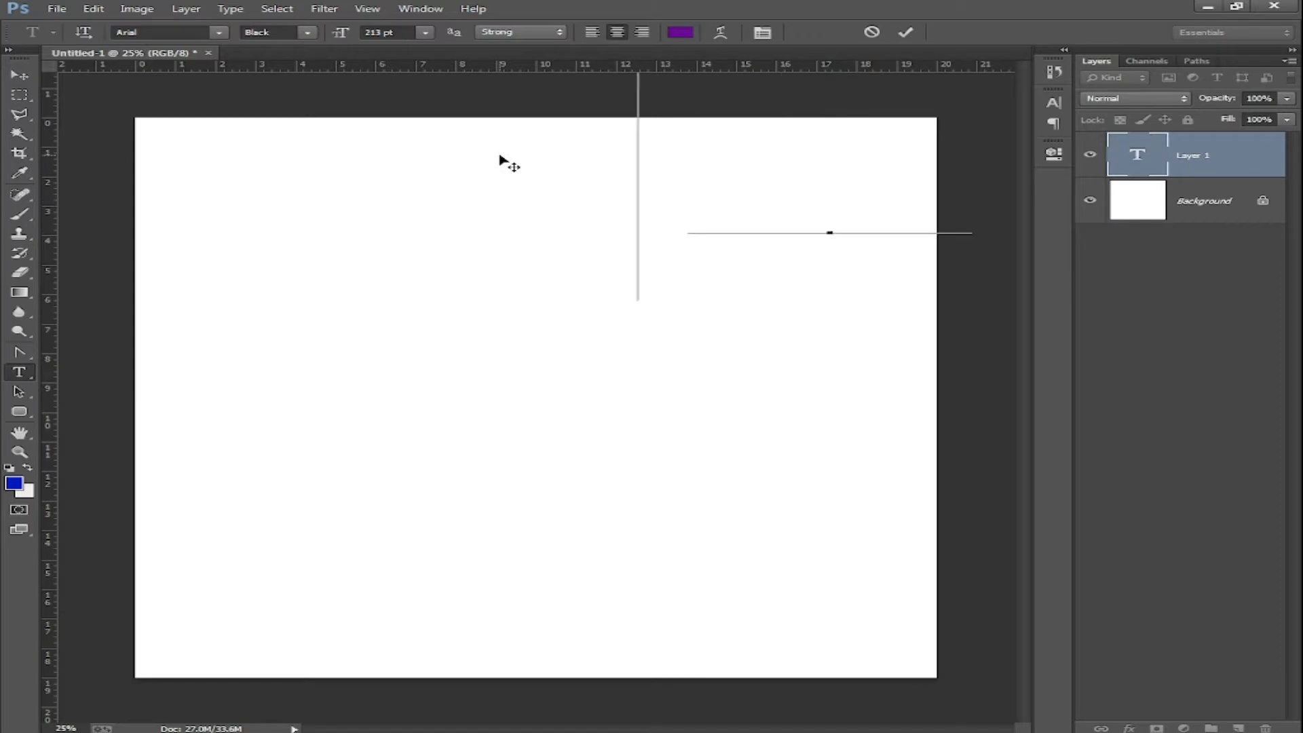
text(.)
key(BackSpace)
key(BackSpace)
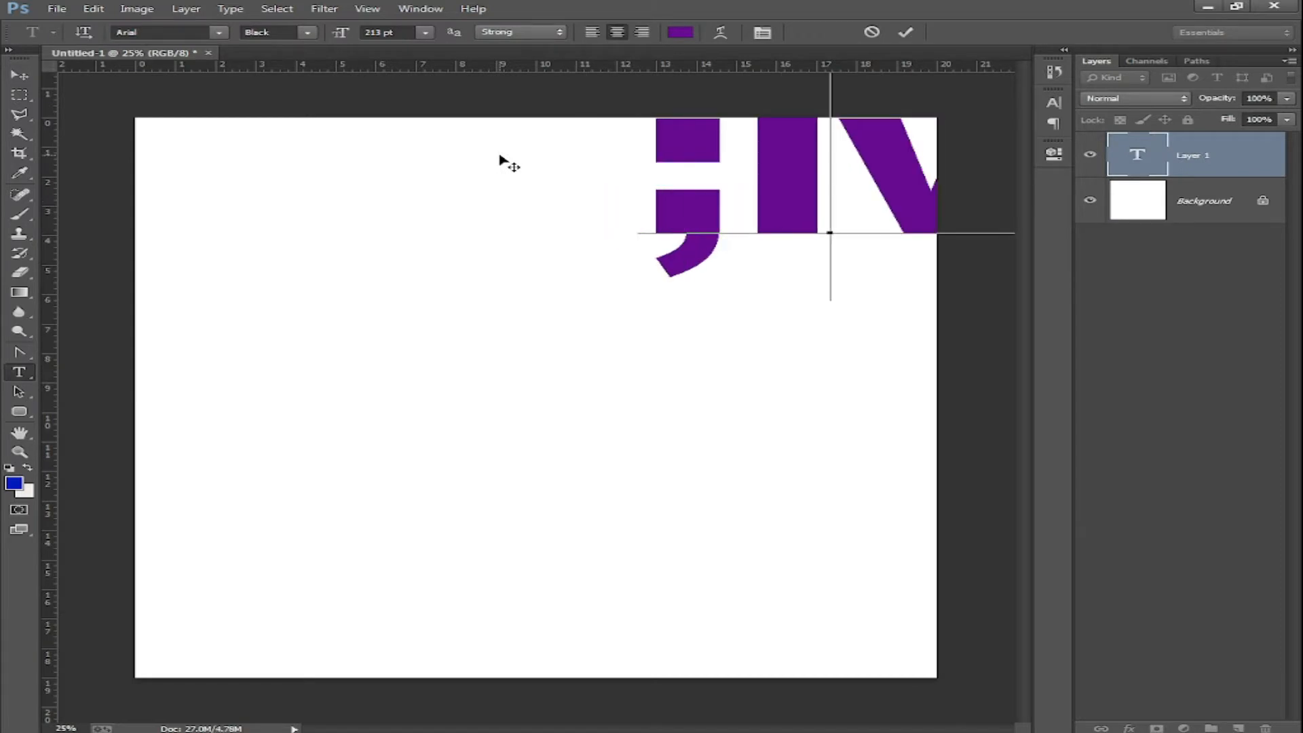
key(BackSpace)
key(BackSpace)
key(BackSpace)
text(مركز البهاء ا)
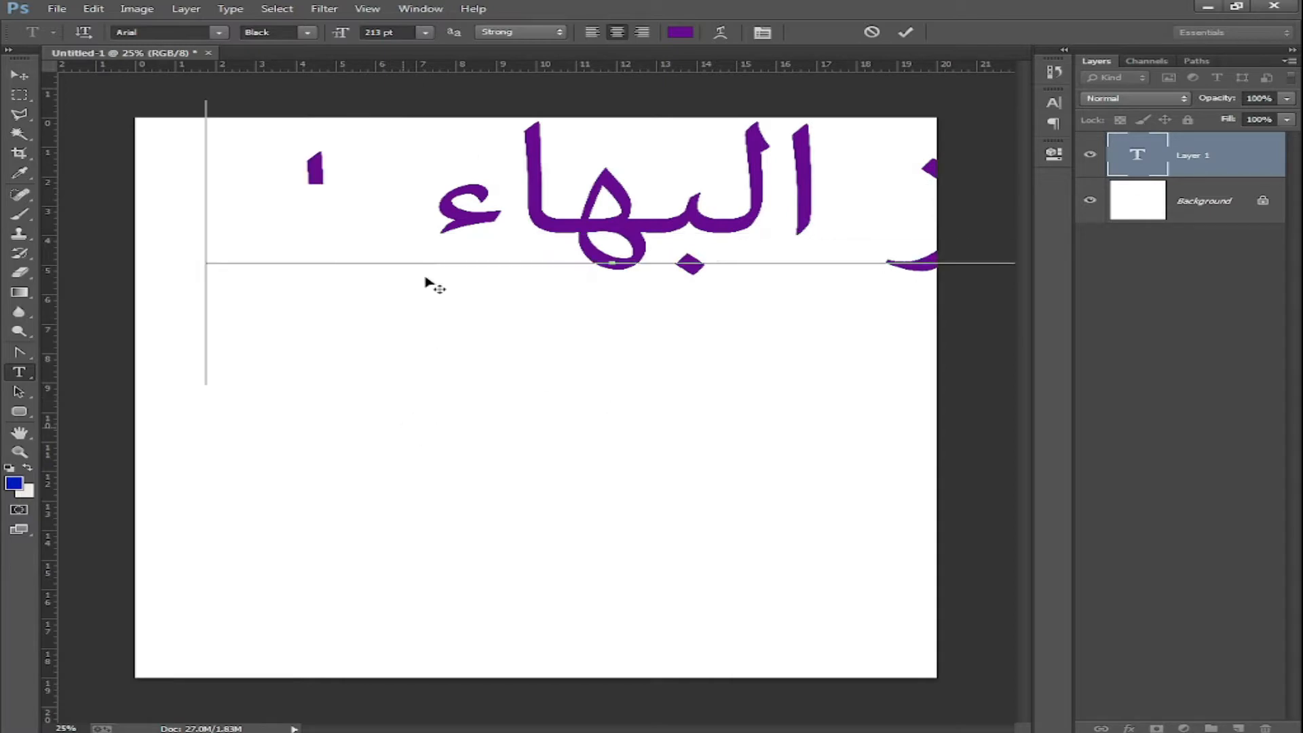
Set the title to Alhurra at 100 pt and move it toward the top of the canvas
key(ctrl+a)
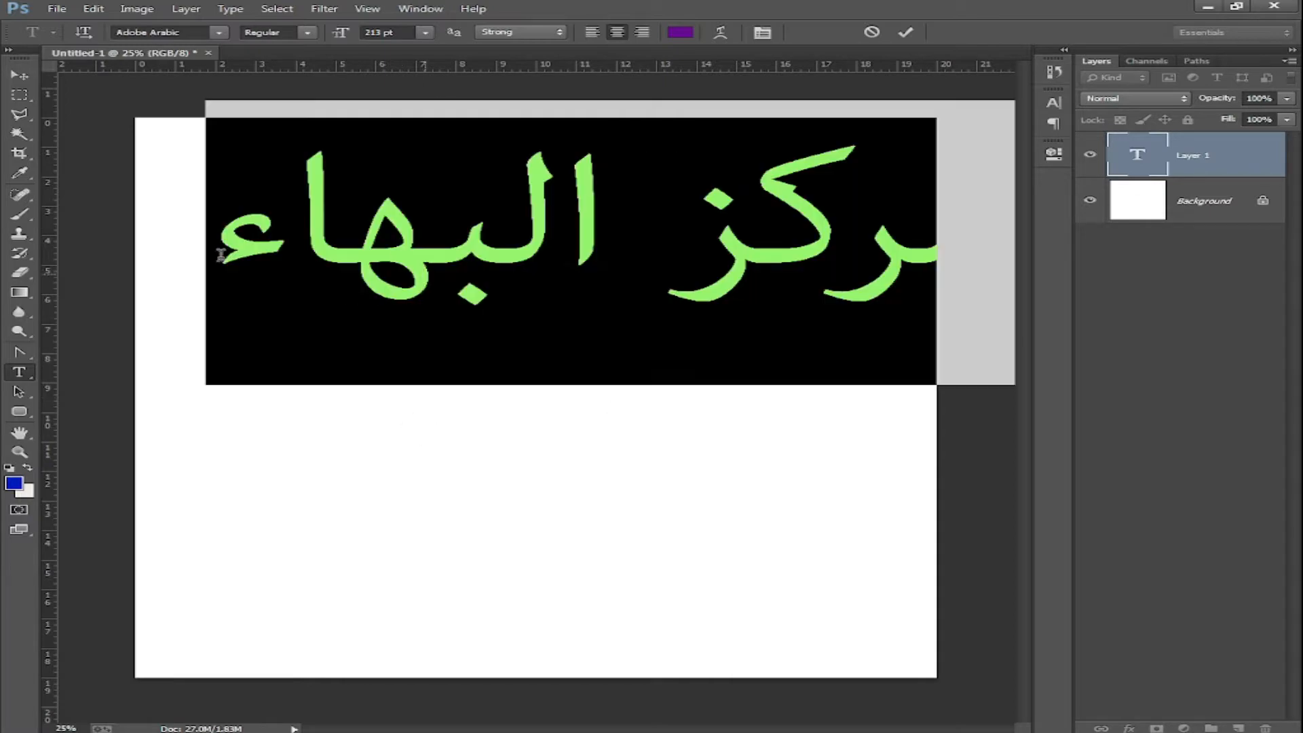
click(218, 32)
drag(621, 139, 623, 112)
click(420, 202)
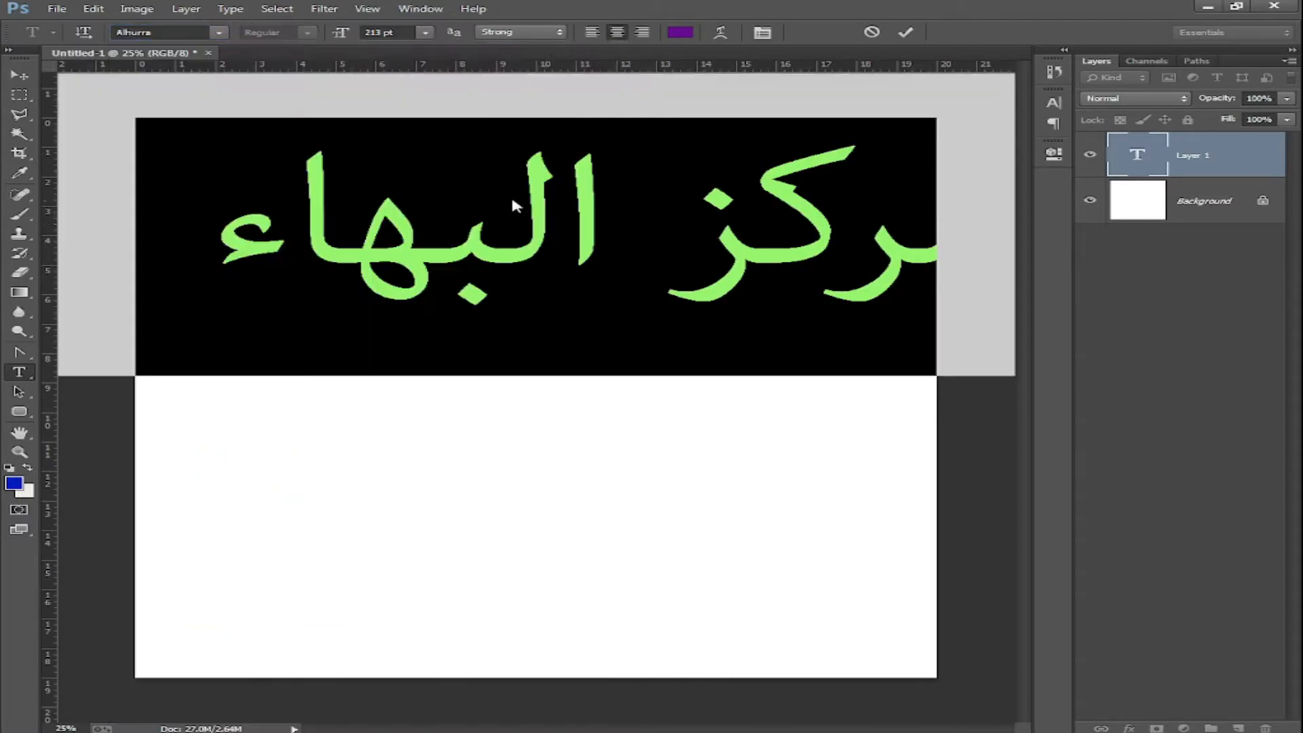
text(100)
key(Return)
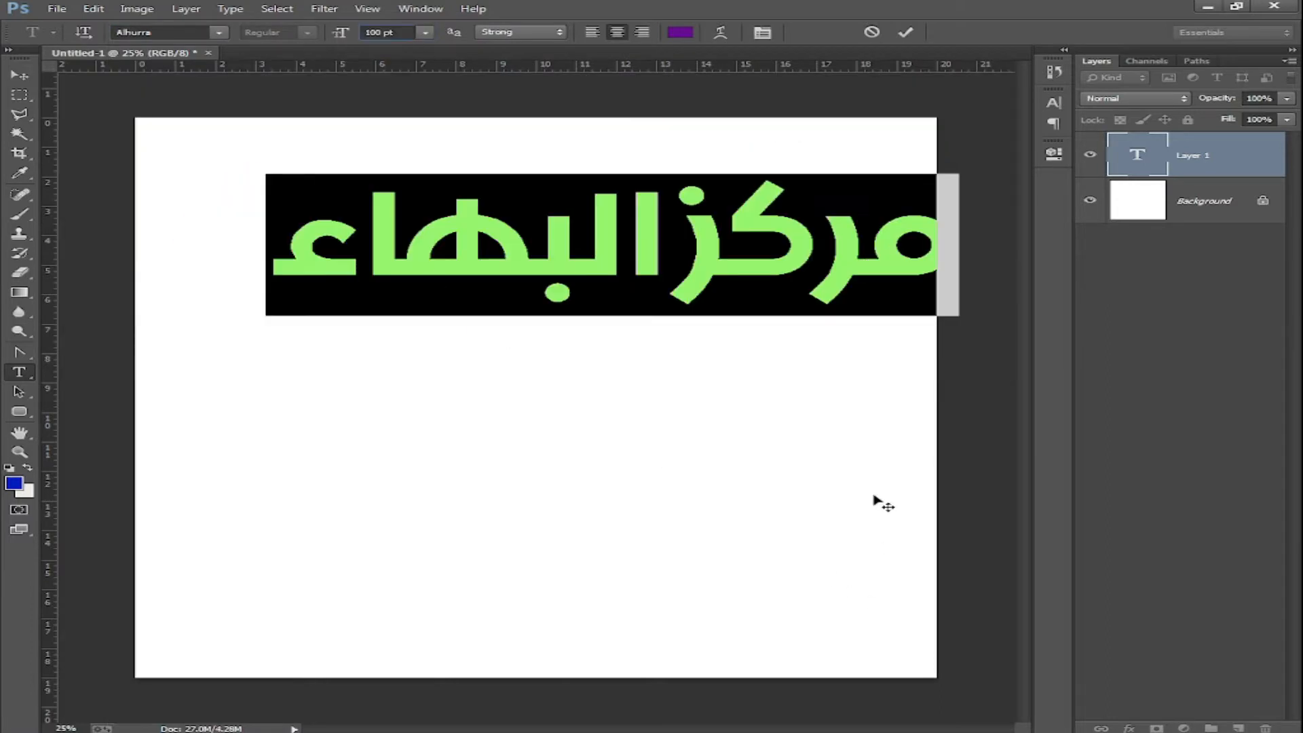
drag(873, 501, 804, 459)
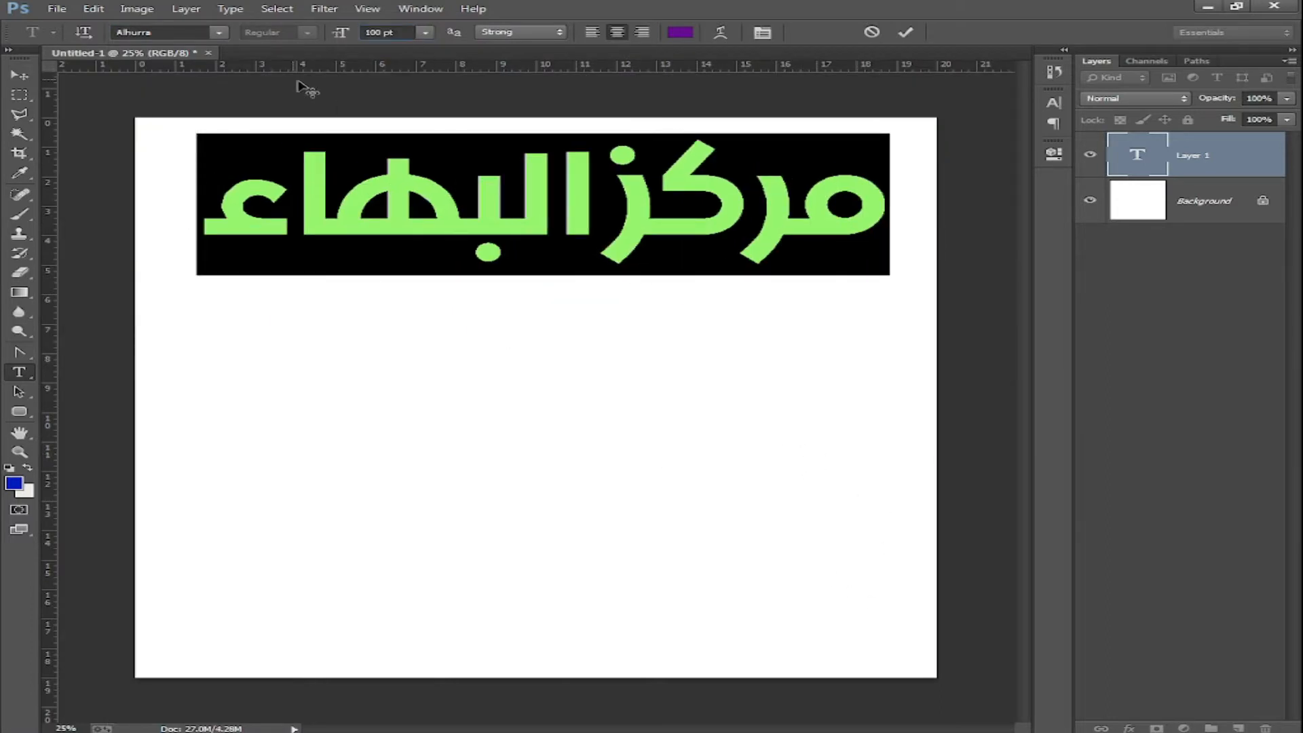
click(220, 32)
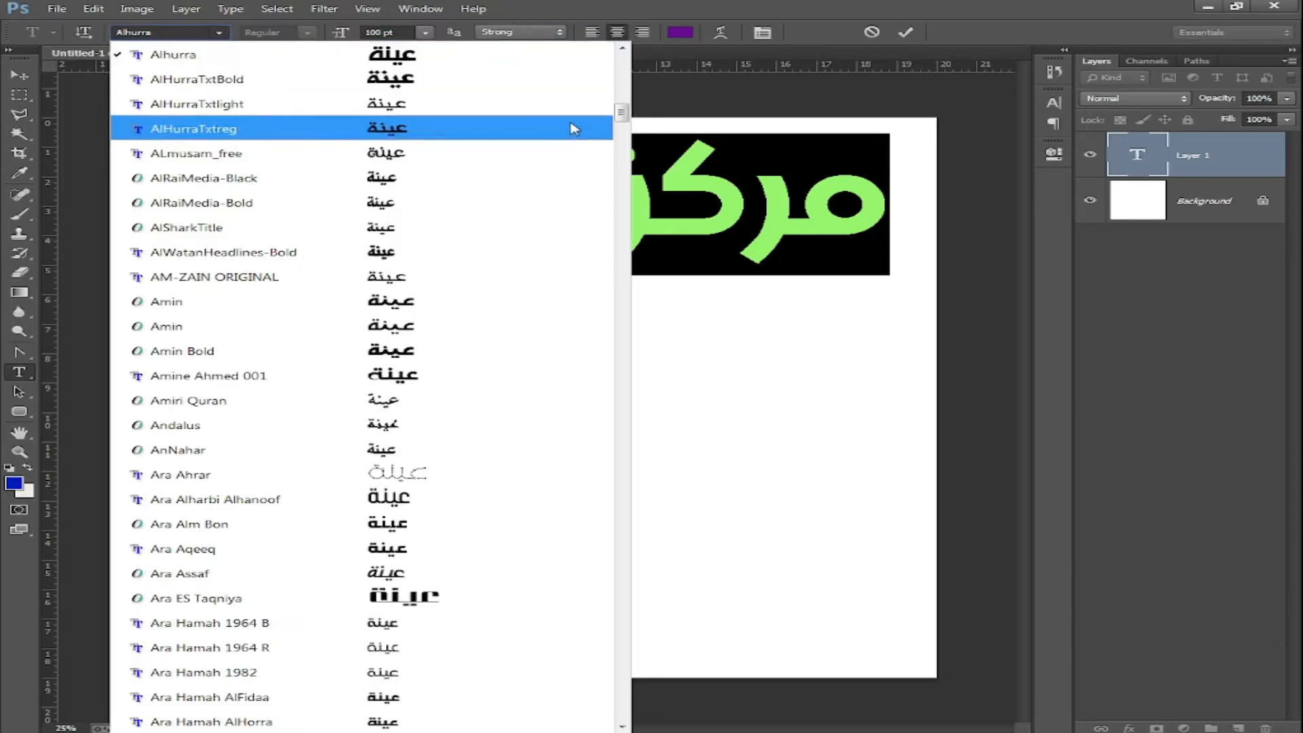
scroll(515, 154, up, 1)
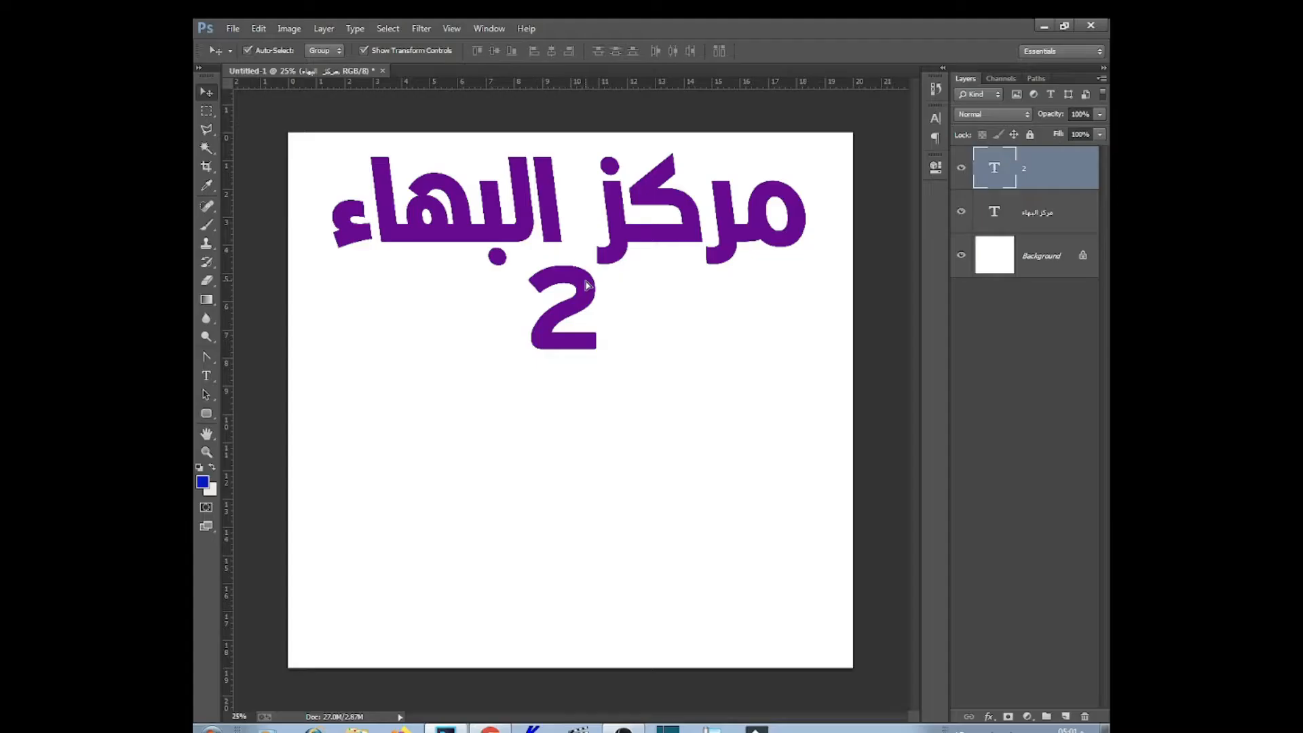
Warp the Arabic title into an Arc with a +36 bend
drag(587, 285, 585, 285)
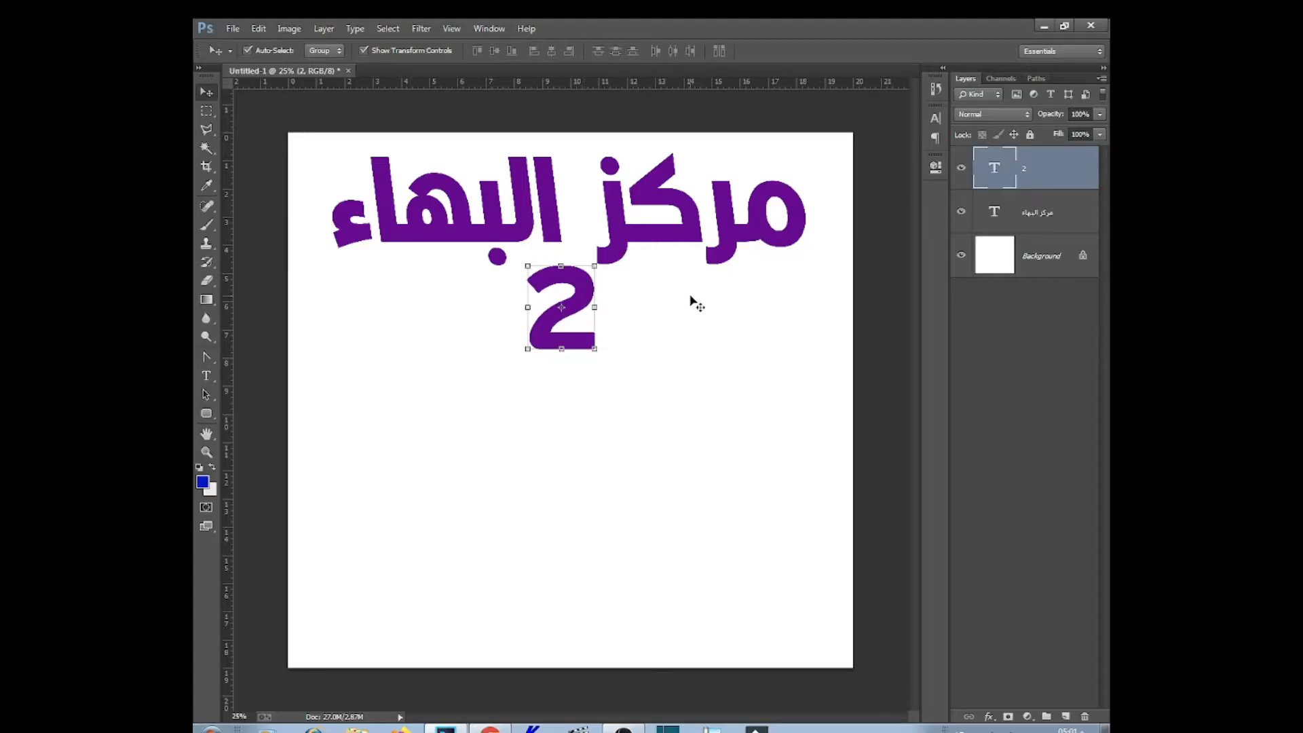
click(207, 377)
triple_click(647, 249)
click(701, 51)
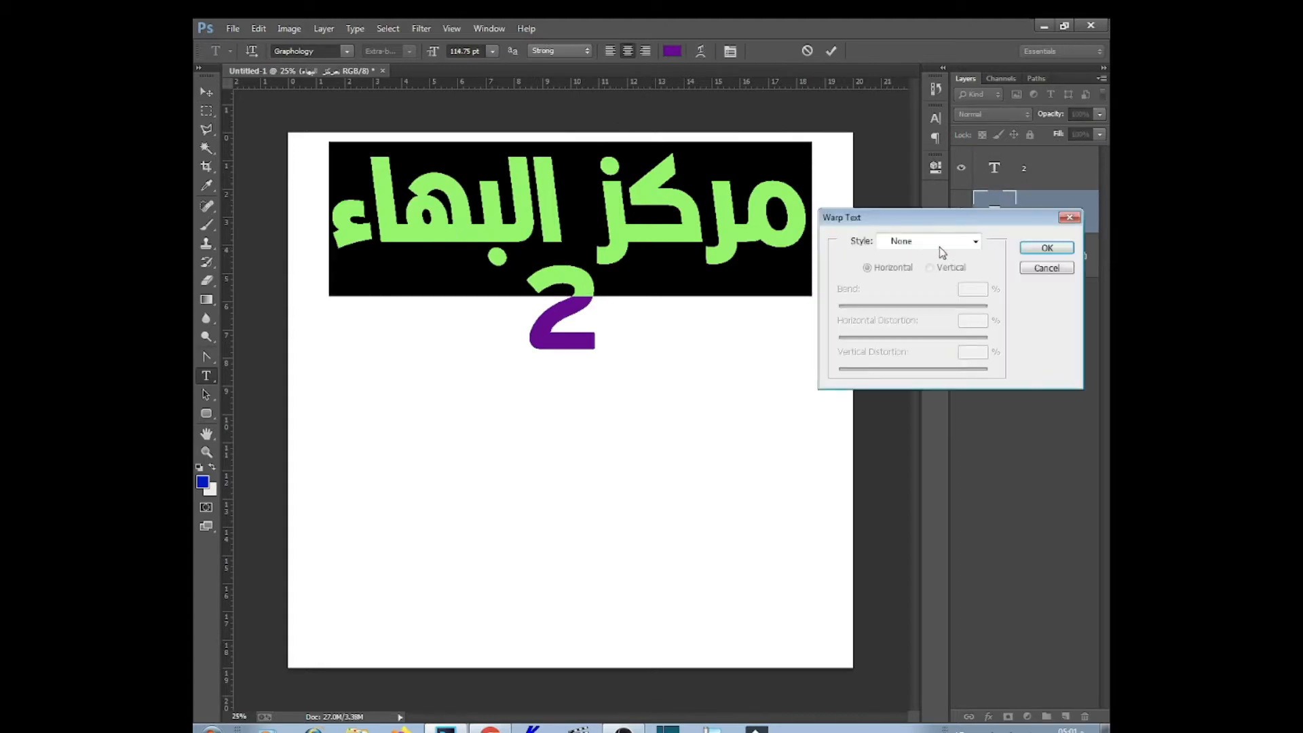
click(943, 243)
click(937, 287)
drag(950, 305, 941, 306)
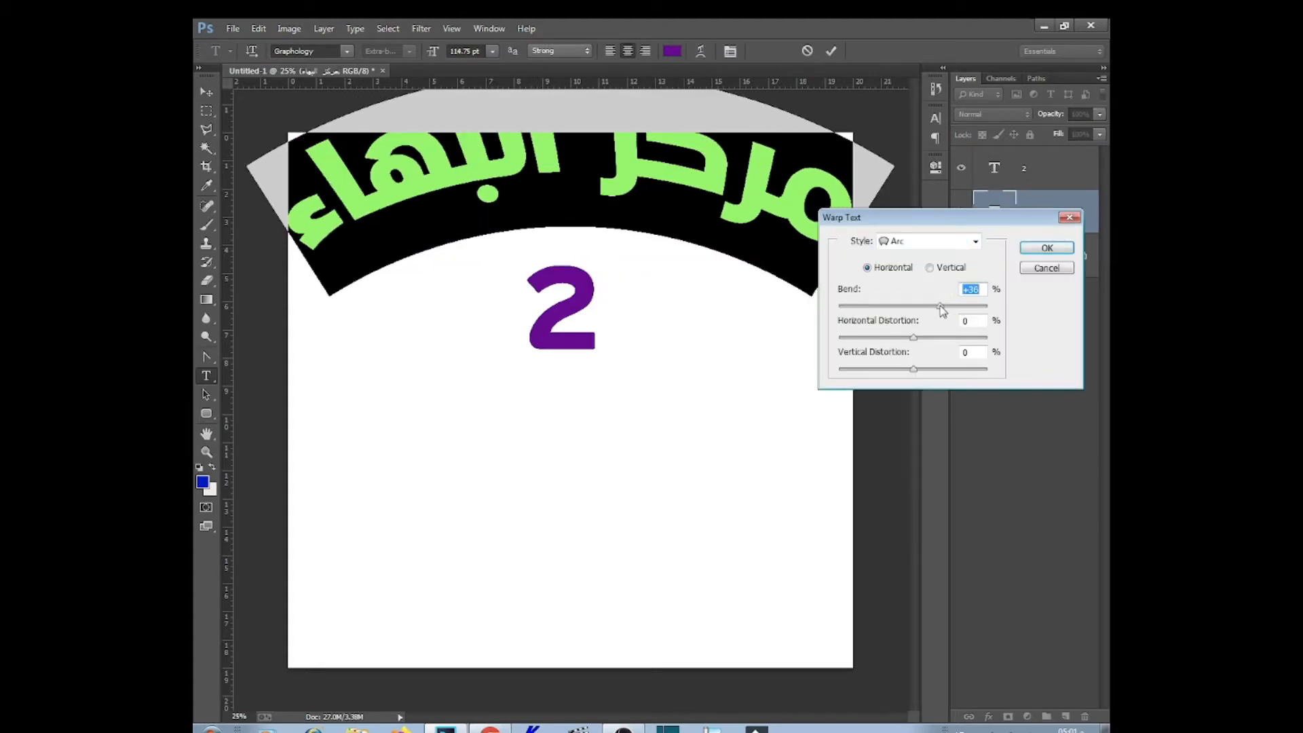
click(1046, 251)
Shrink and reposition the arched title, move the 2 up, and Alt-drag a title copy lower
click(481, 53)
scroll(480, 52, down, 20)
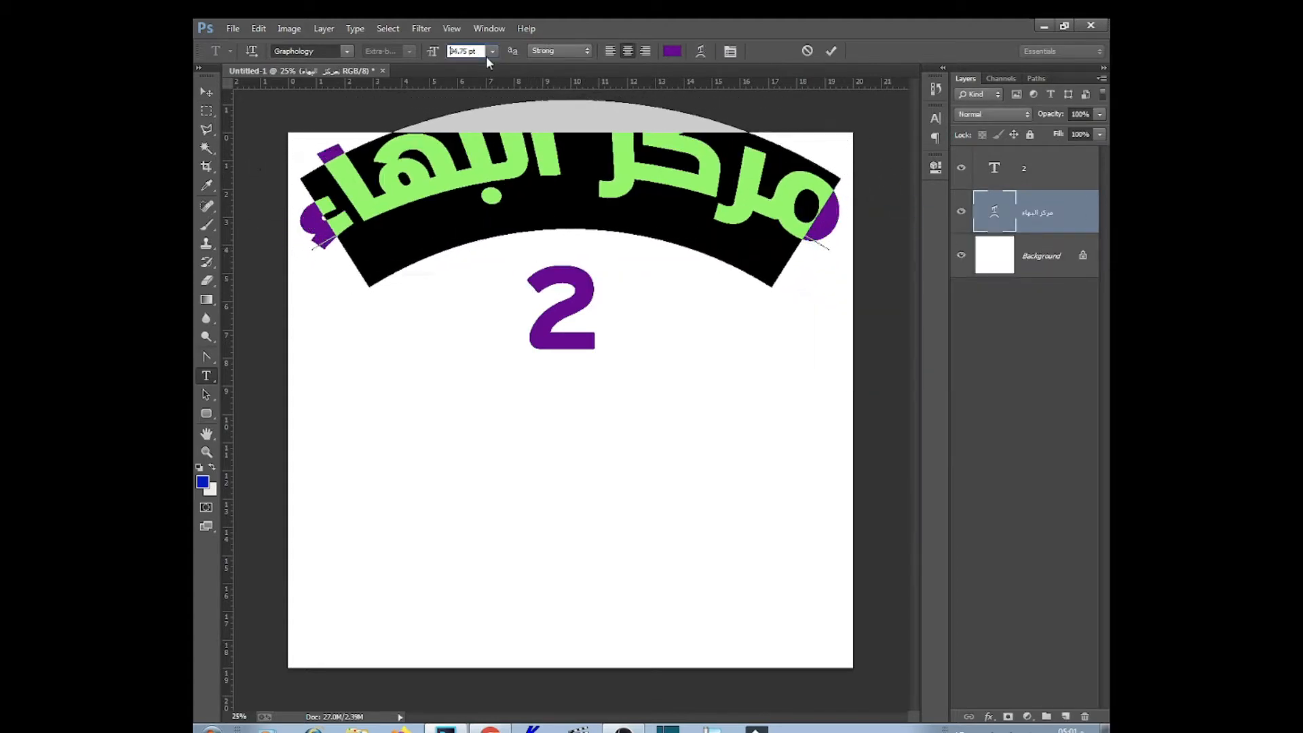
drag(687, 375, 675, 398)
click(616, 214)
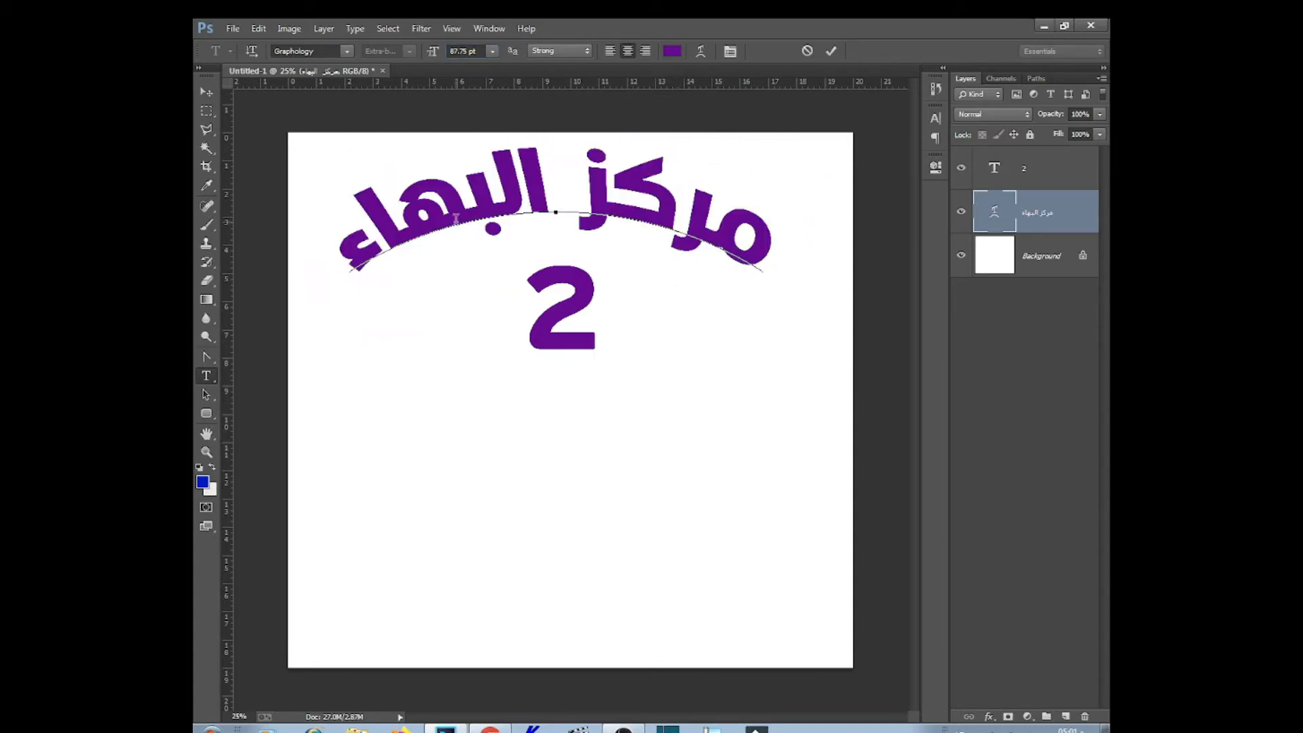
click(425, 229)
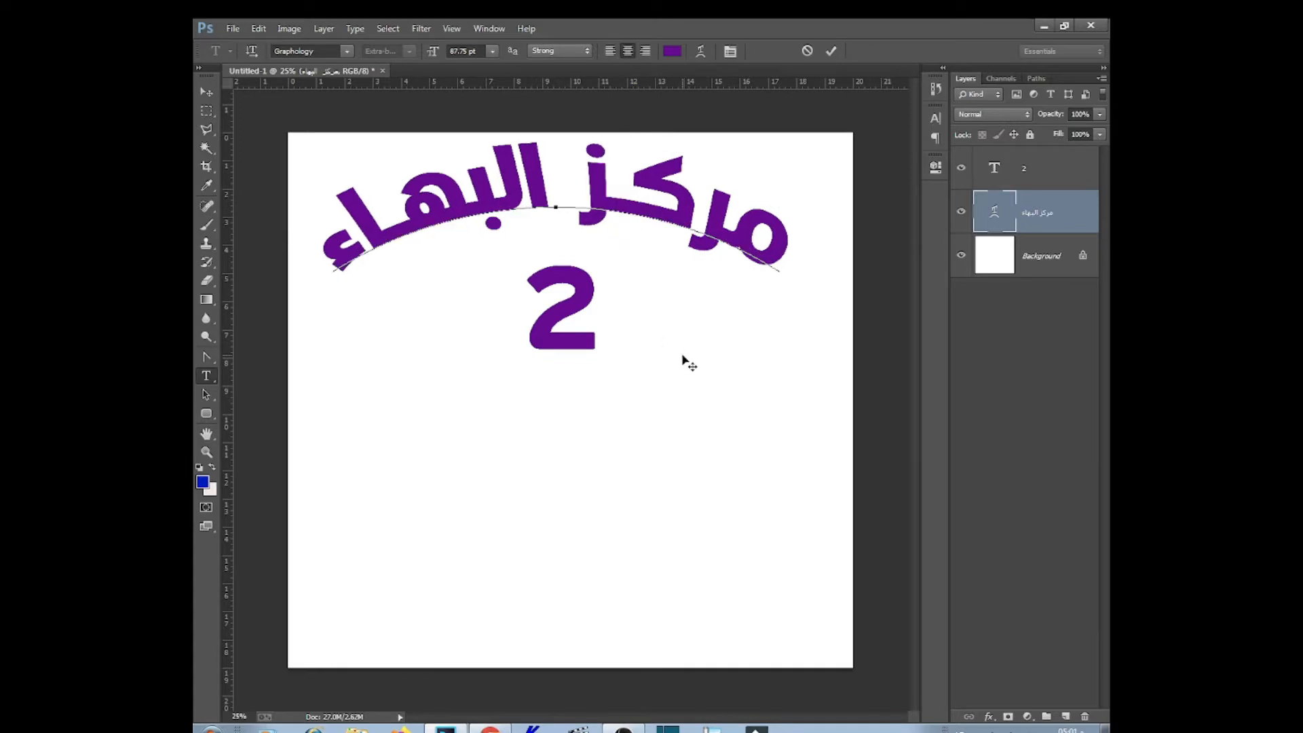
double_click(416, 197)
key(ctrl+a)
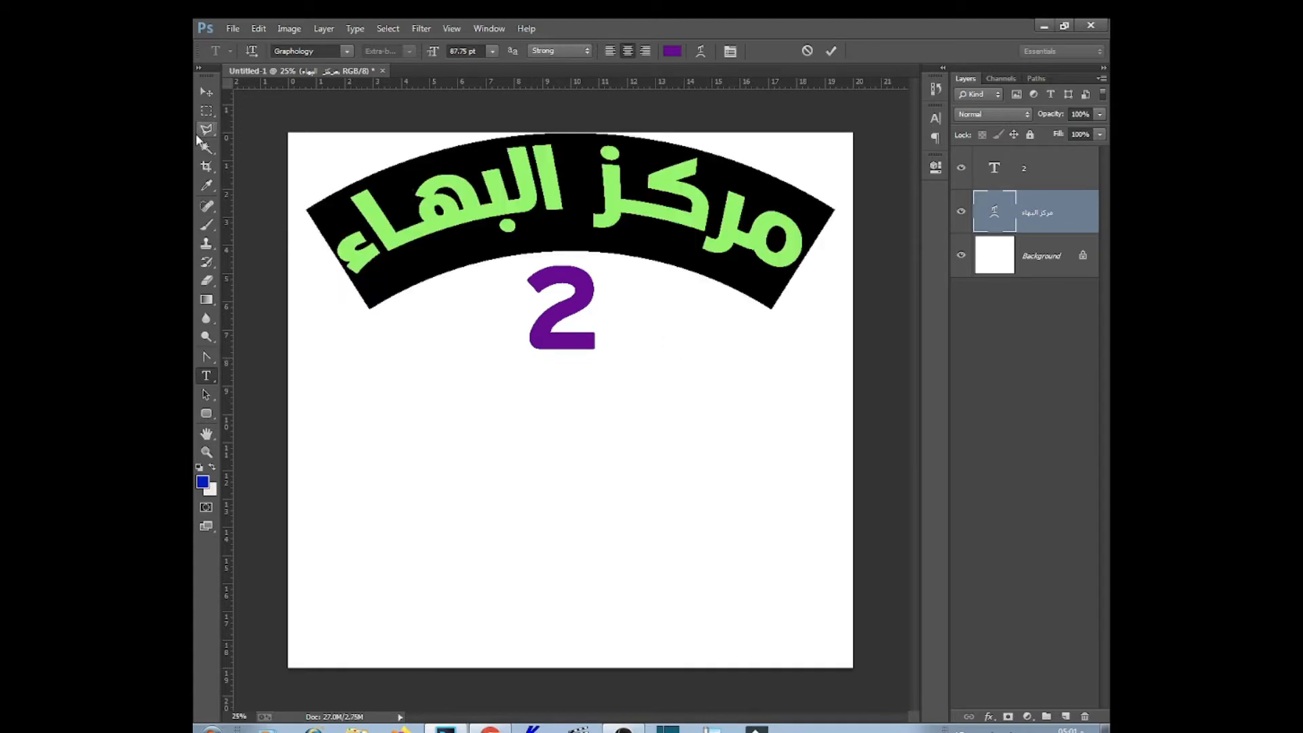
click(206, 92)
drag(575, 346, 575, 312)
drag(655, 217, 672, 421)
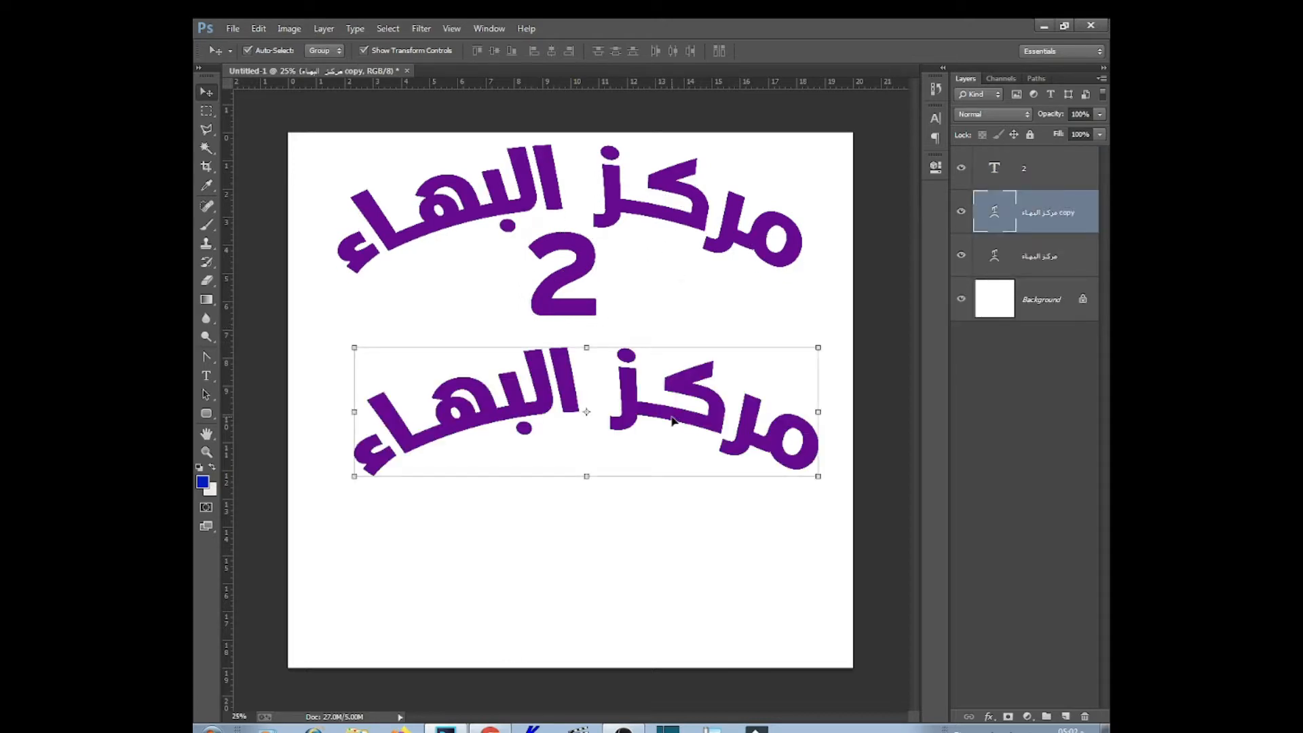
Delete the duplicate title and type 'علاج النفسي و التخاطب' below the 2
key(Delete)
click(206, 376)
click(707, 397)
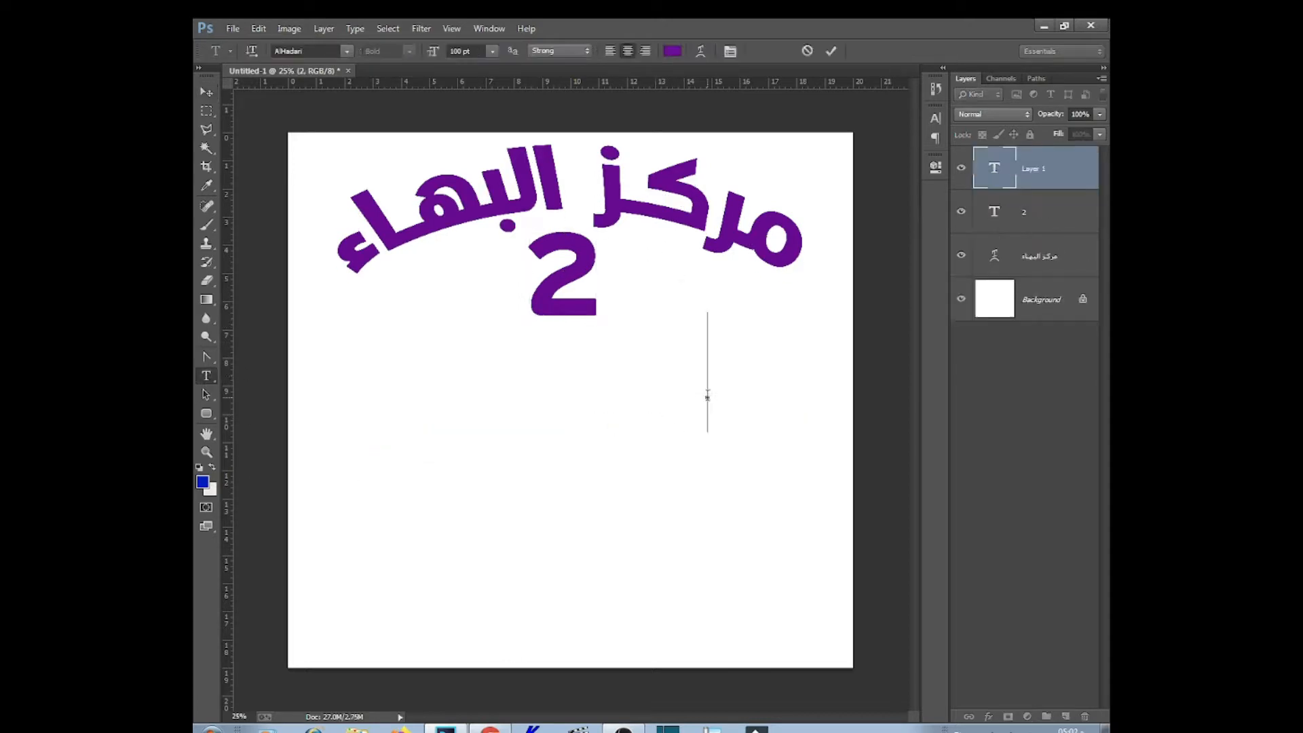
text(ggugh)
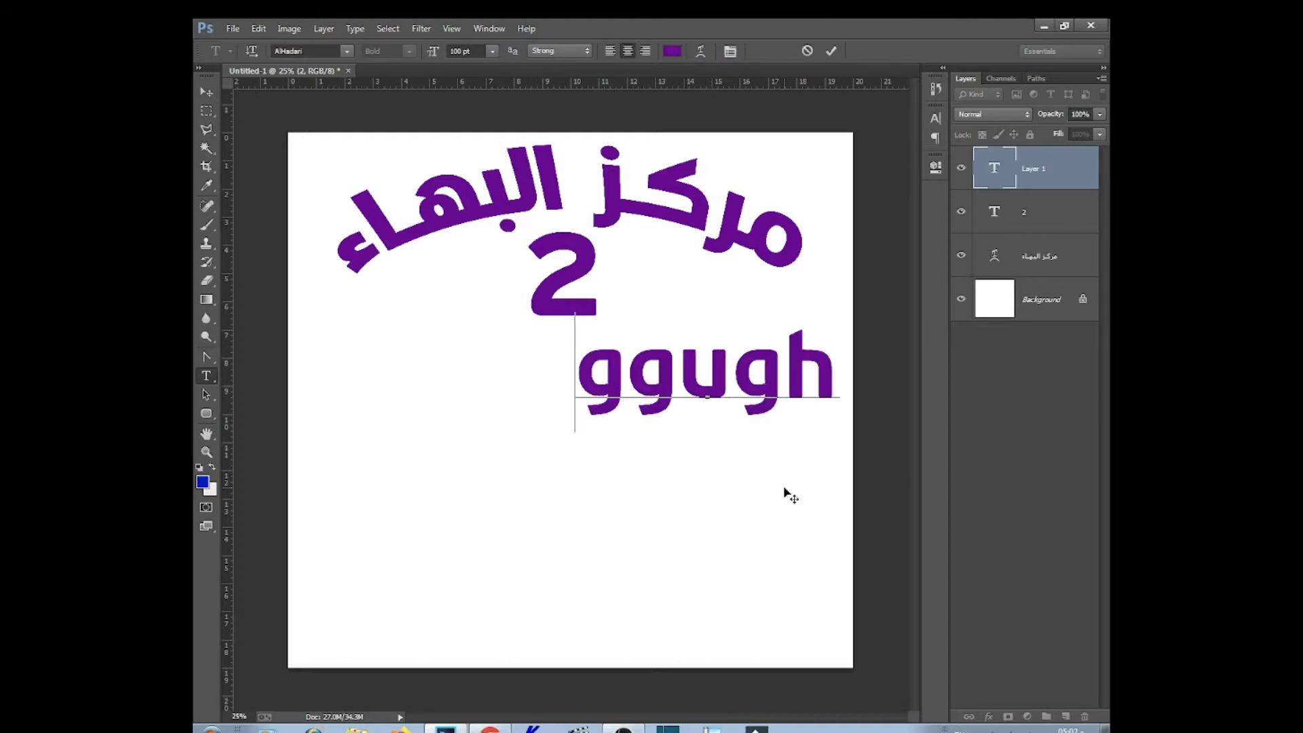
key(Escape)
click(806, 424)
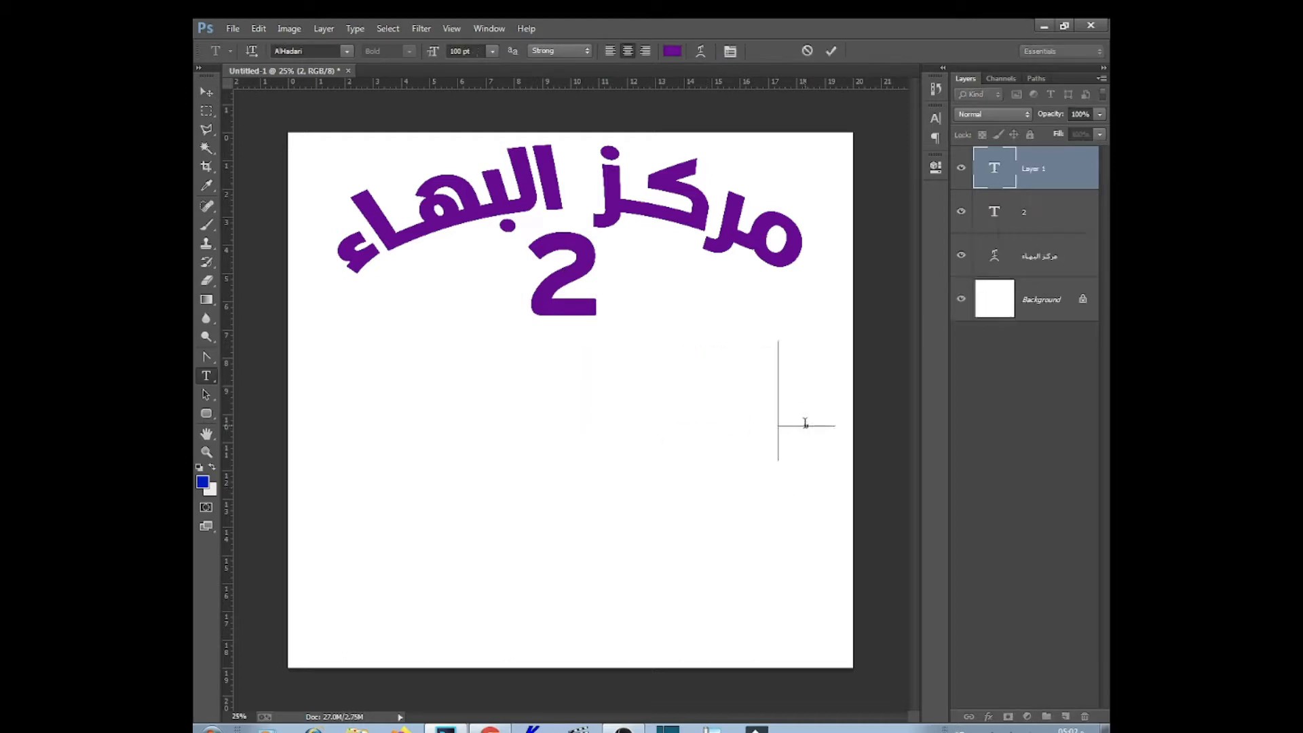
text(علاج النفسي و التخاطب)
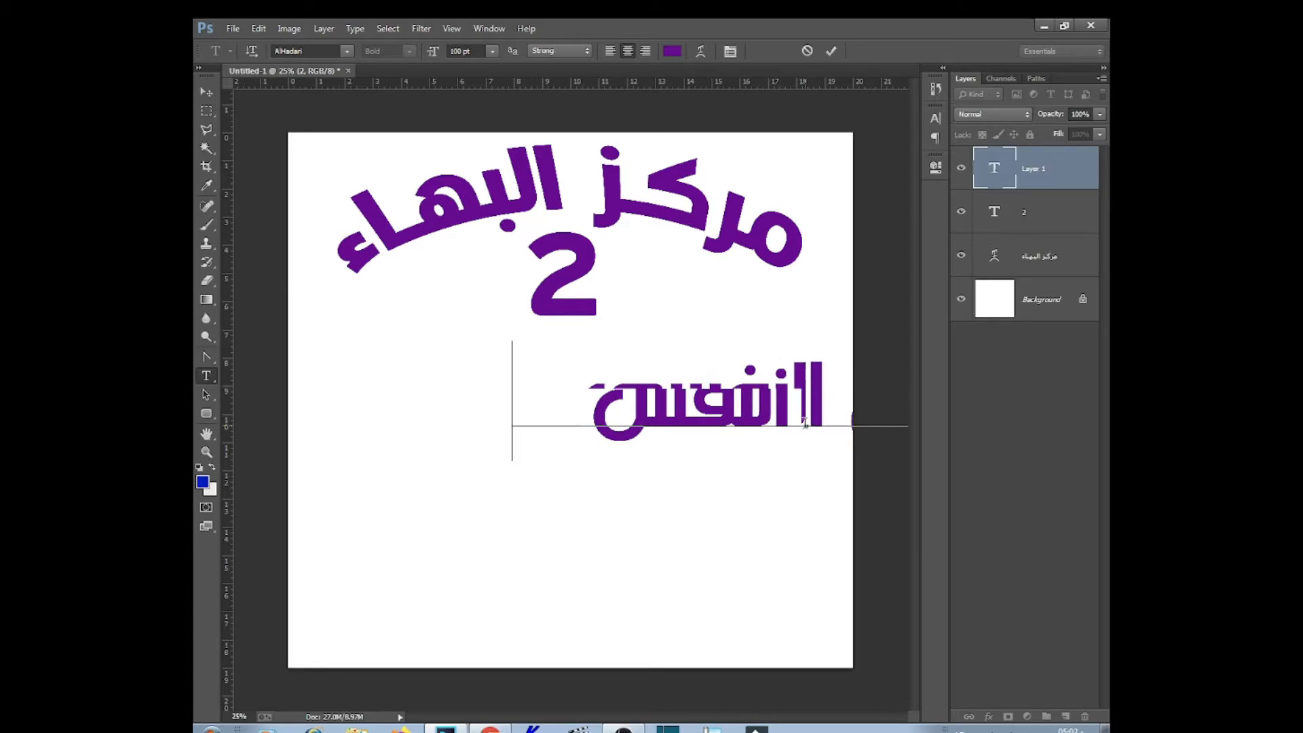
Set the subtitle to 44 pt AL-Mateen and move it up under the 2
key(ctrl+a)
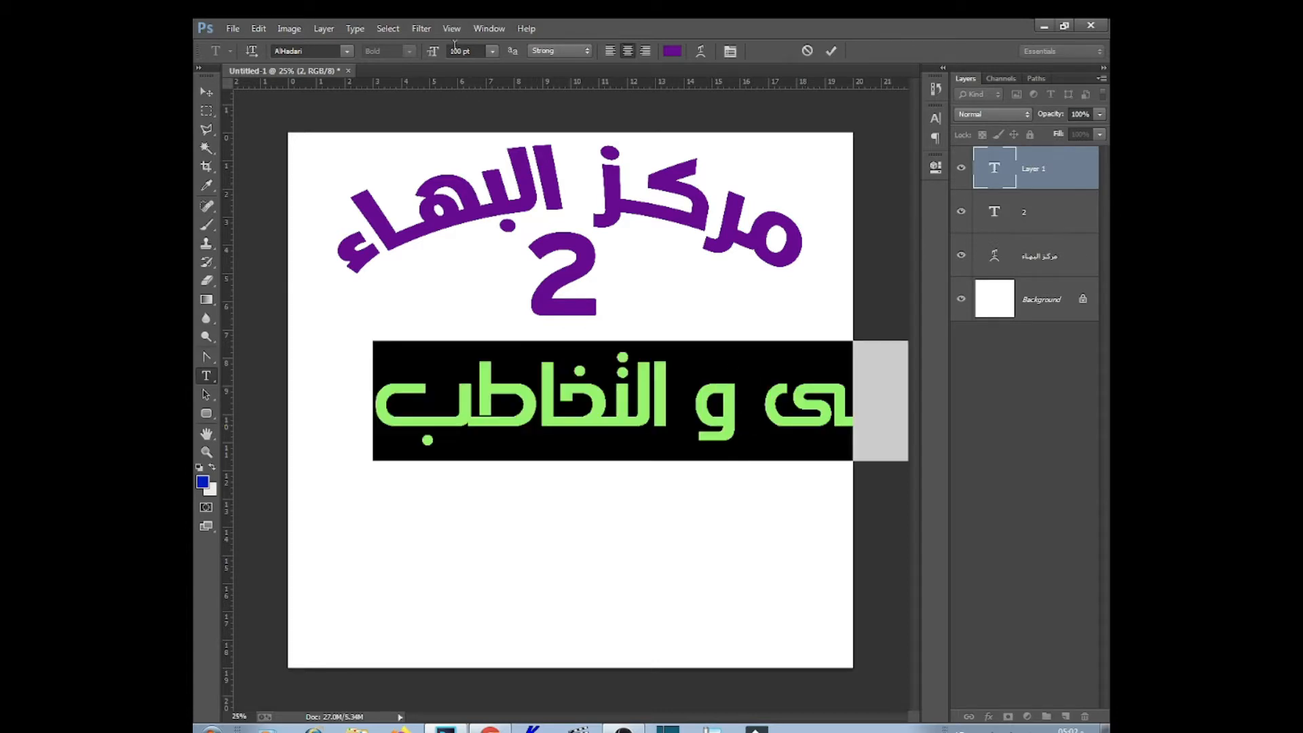
drag(432, 52, 394, 55)
drag(724, 297, 486, 231)
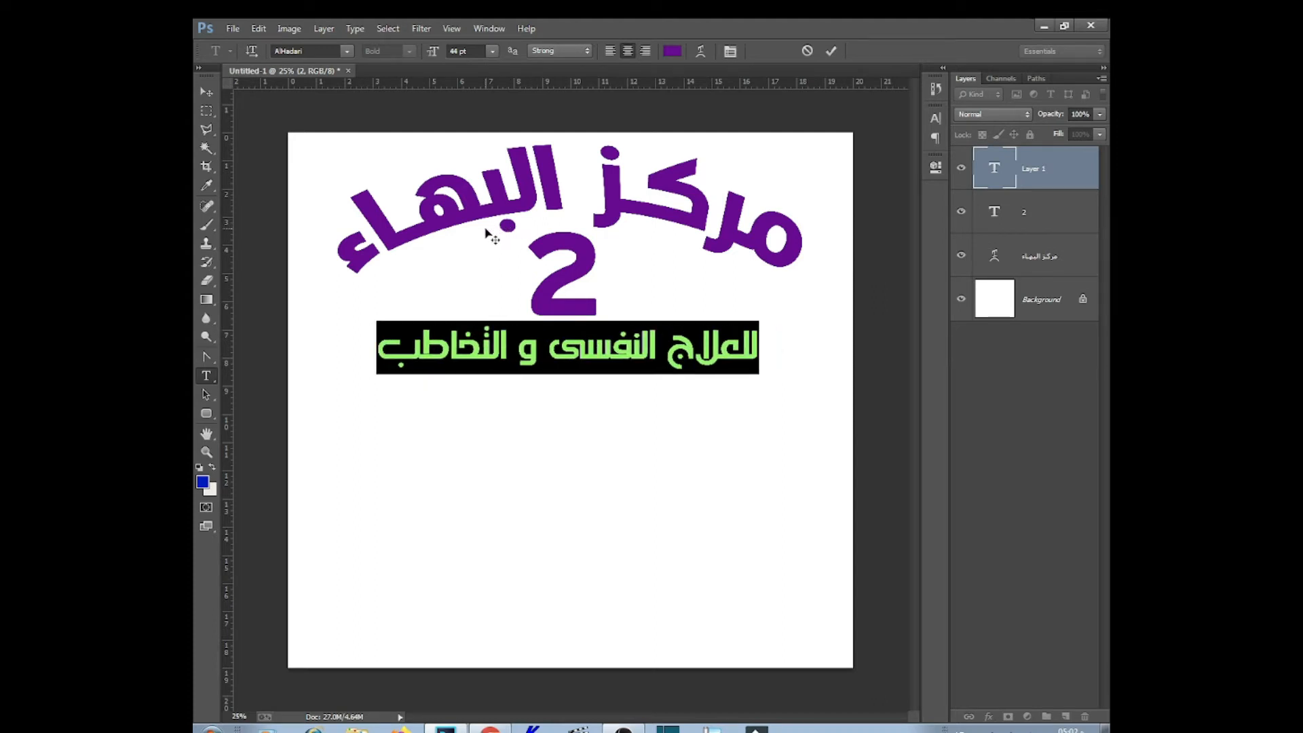
drag(496, 234, 507, 235)
click(347, 52)
drag(631, 123, 632, 106)
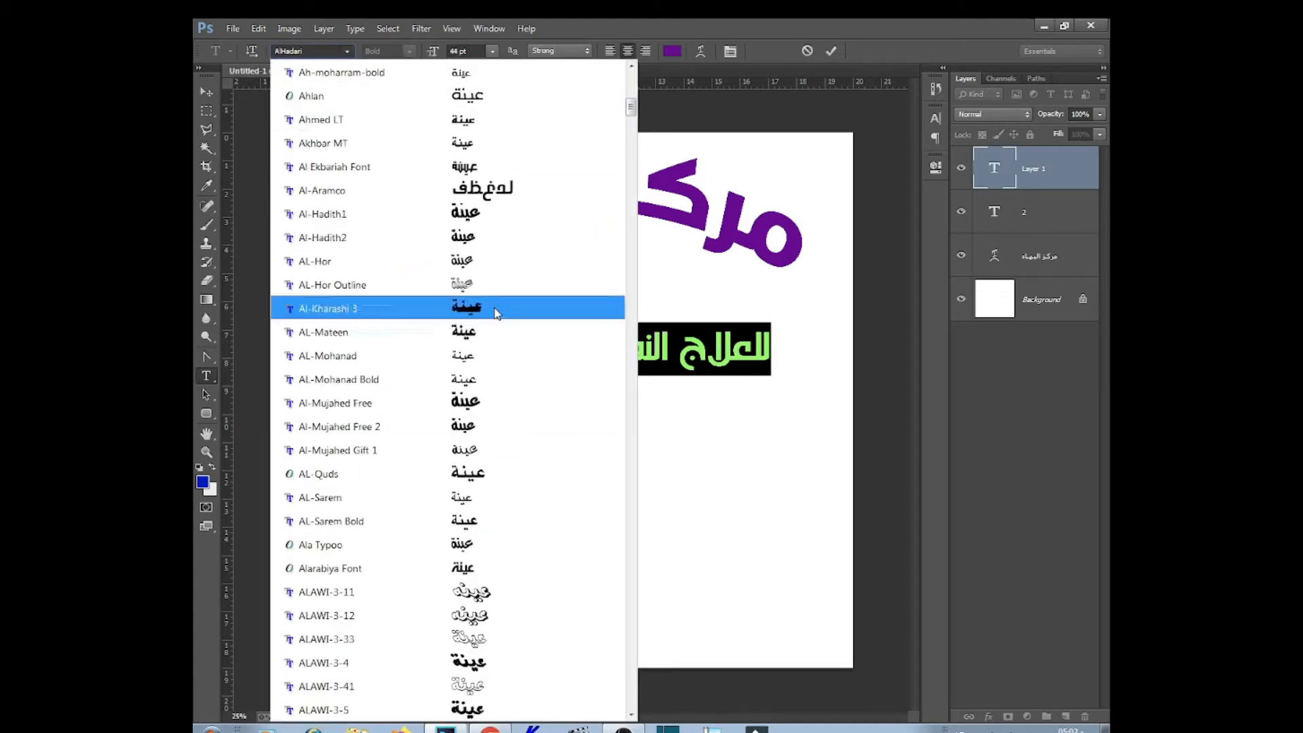
click(495, 332)
Insert kashida strokes into the subtitle's words to widen it, then nudge it into place
click(702, 350)
text(ــــــــ)
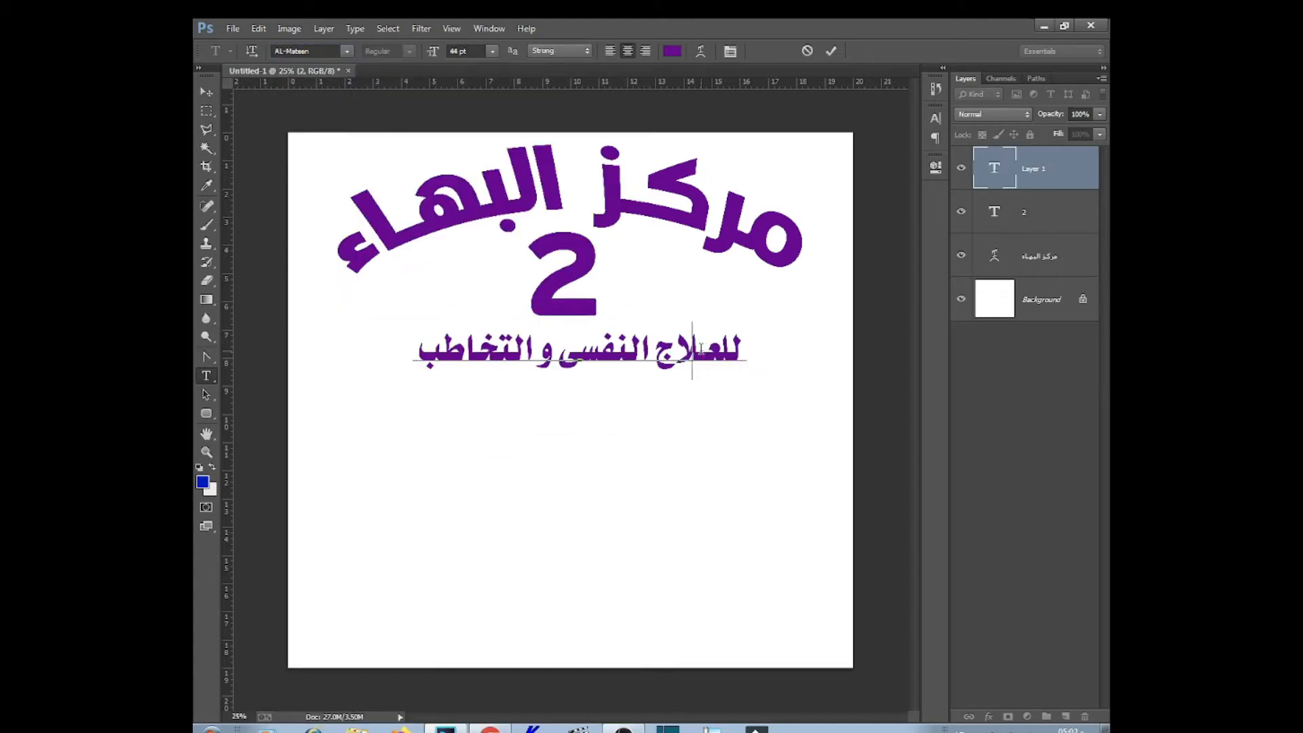
click(561, 353)
text(ـ)
click(458, 353)
text(ــ)
click(422, 352)
text(ــ)
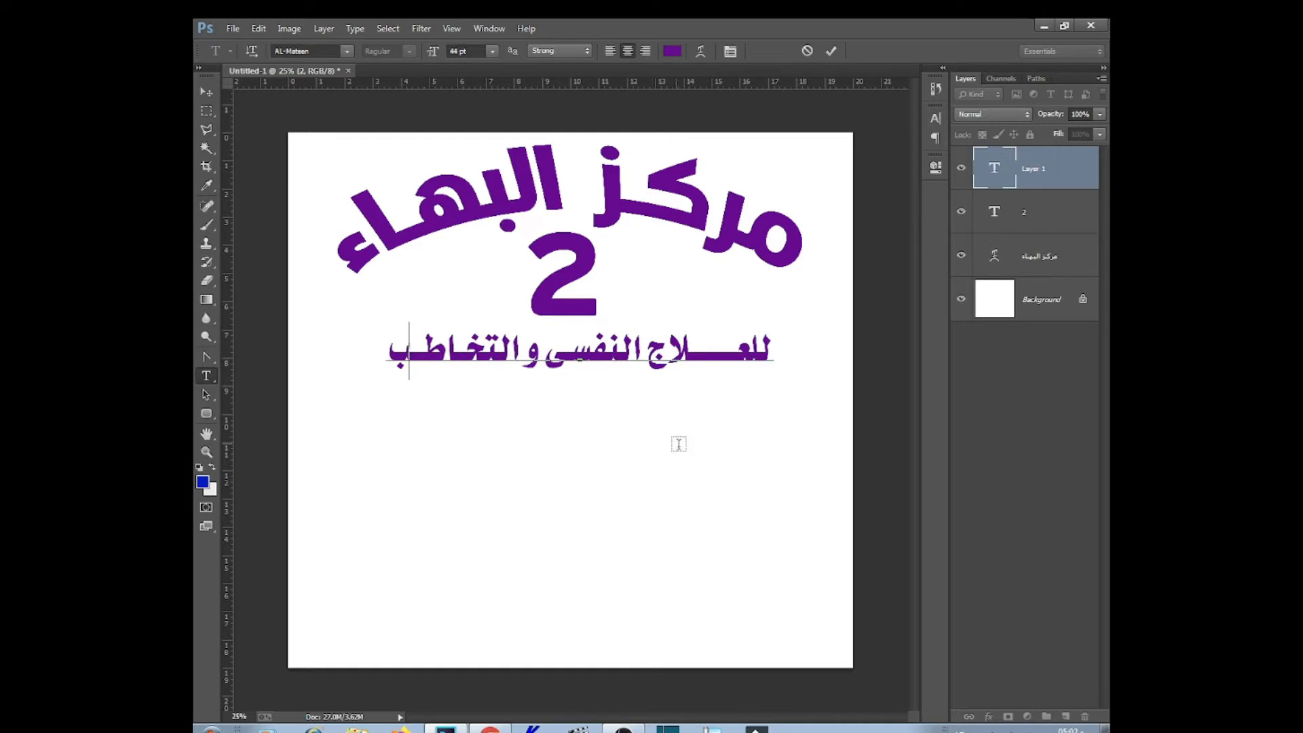
drag(682, 448, 677, 440)
click(207, 92)
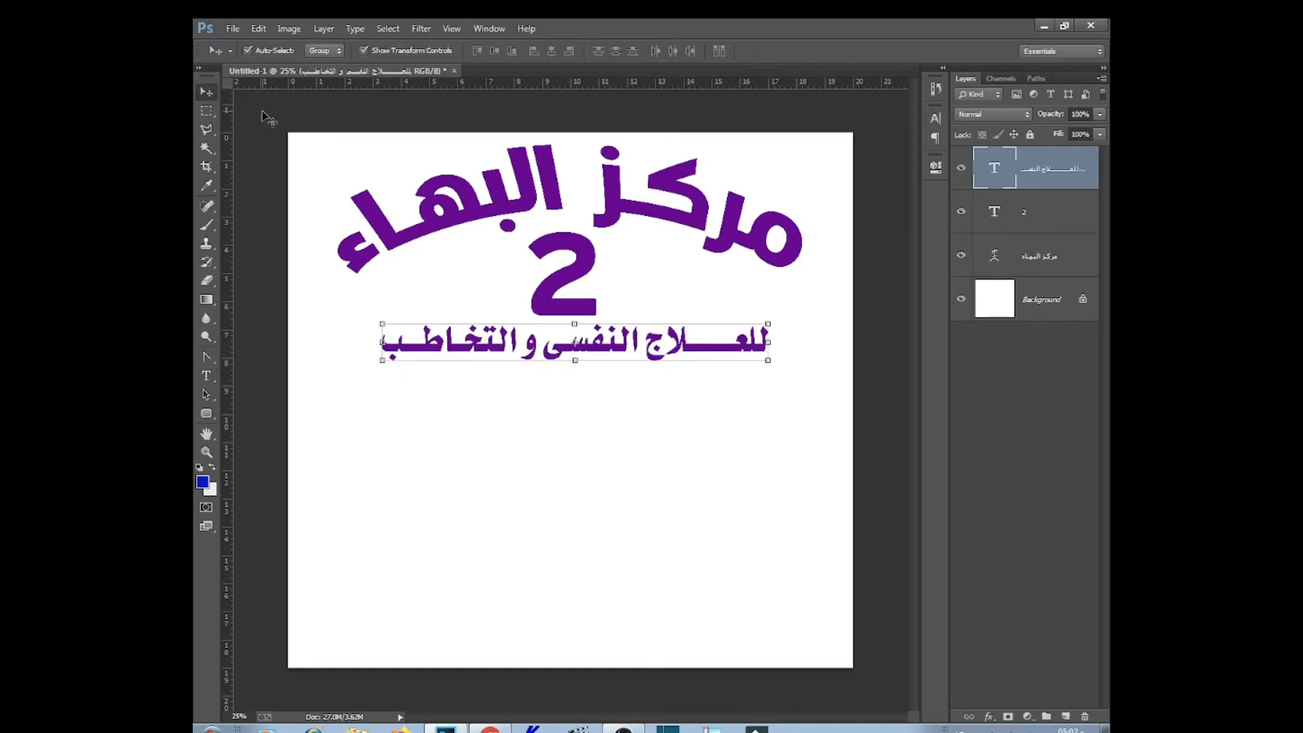
Align the title, the 2 and the subtitle on their horizontal centres
drag(270, 118, 617, 469)
click(551, 50)
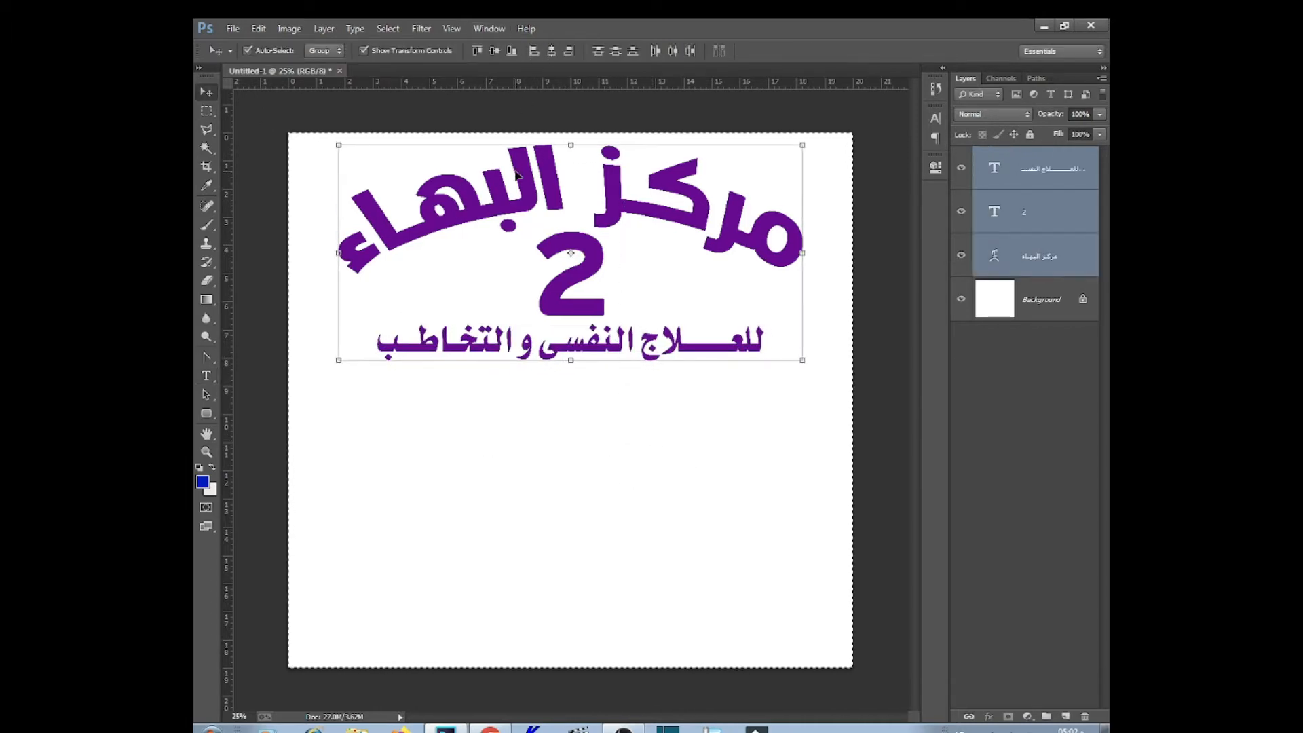
click(662, 416)
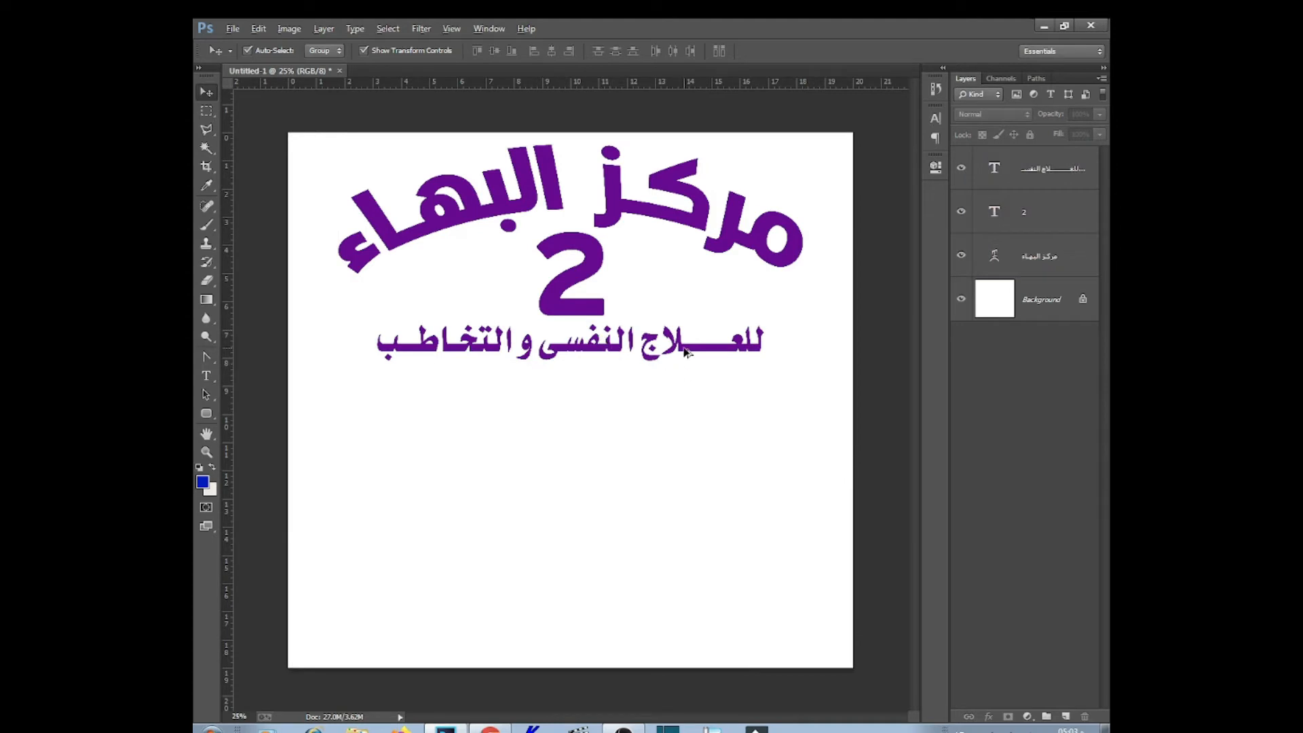
Duplicate the subtitle lower and replace it with the therapist's title and name in GE SS Two (OT1), 23 pt
drag(684, 355, 685, 405)
double_click(685, 405)
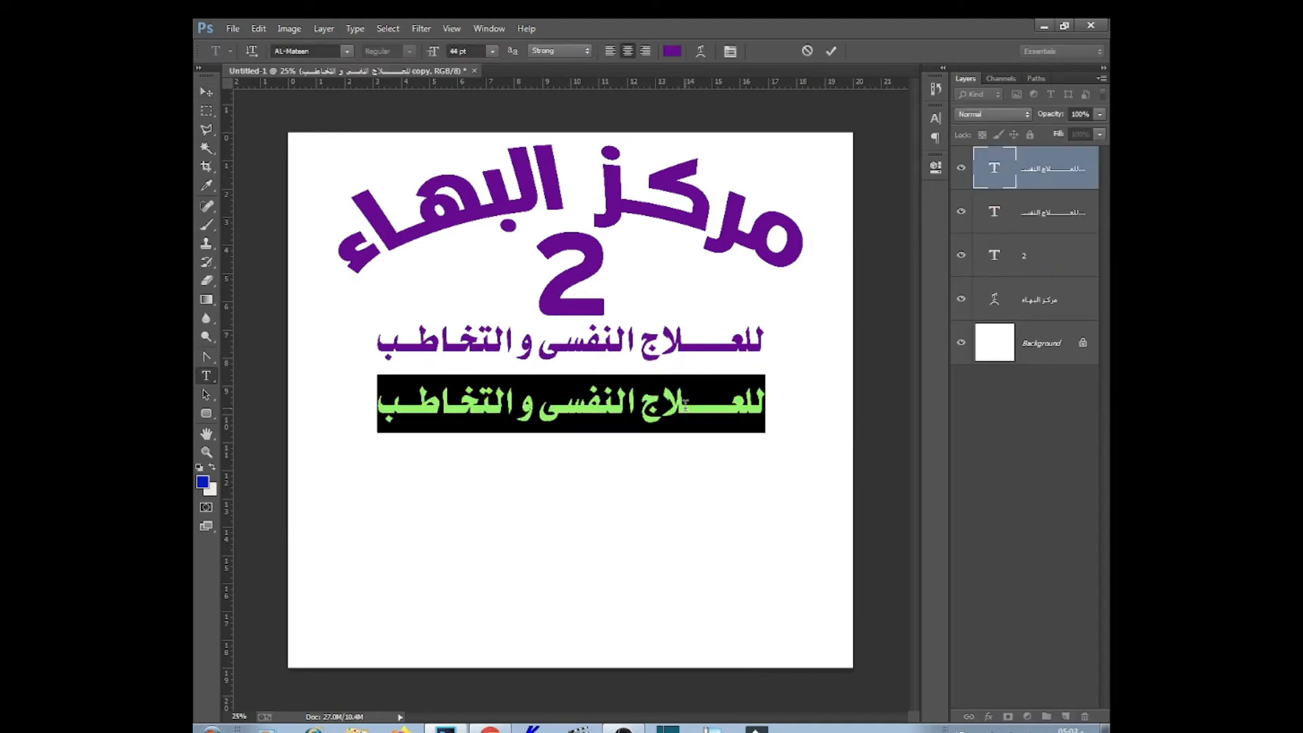
text(المعالج الن)
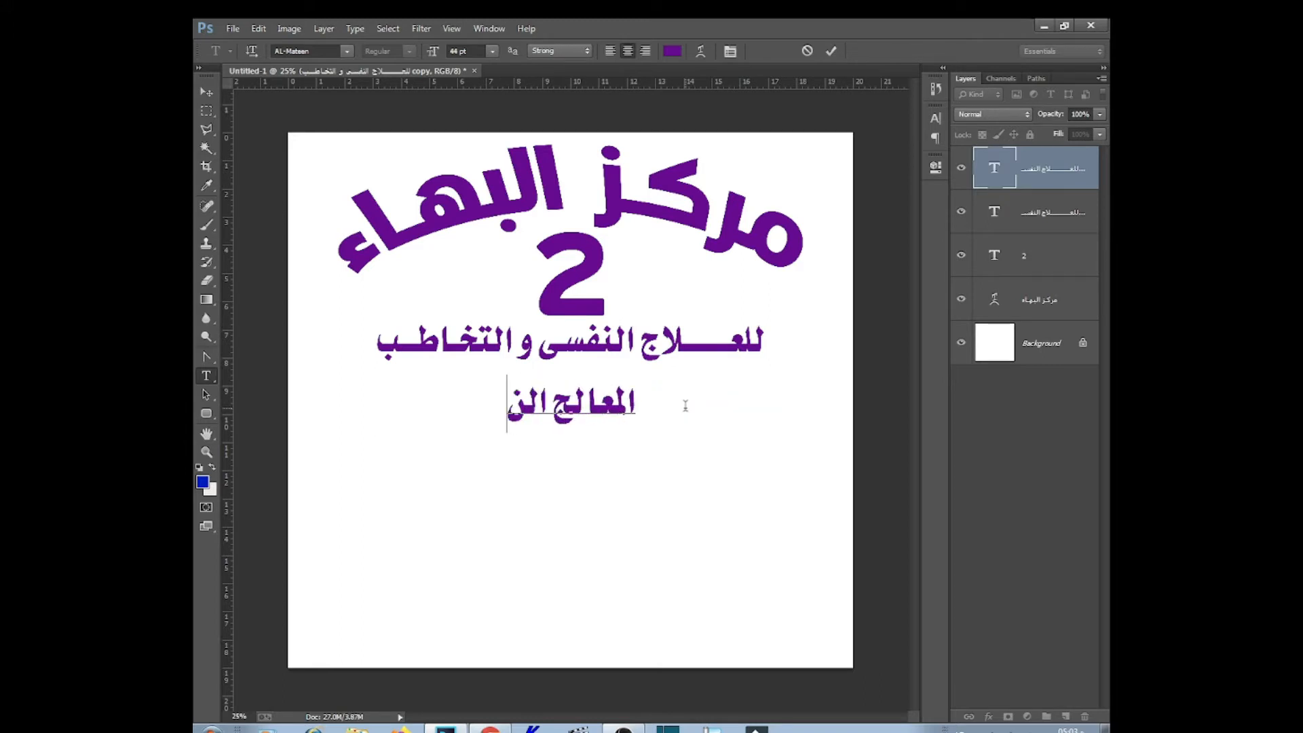
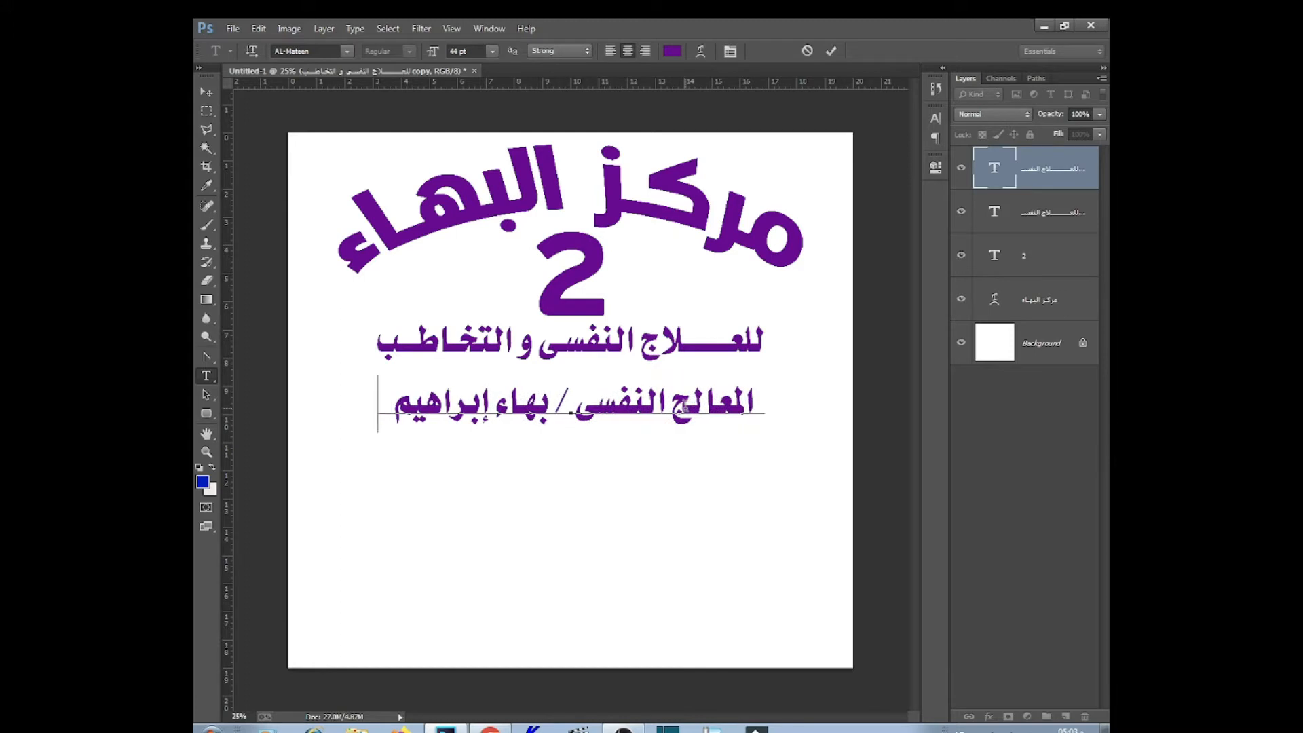
key(ctrl+a)
click(346, 51)
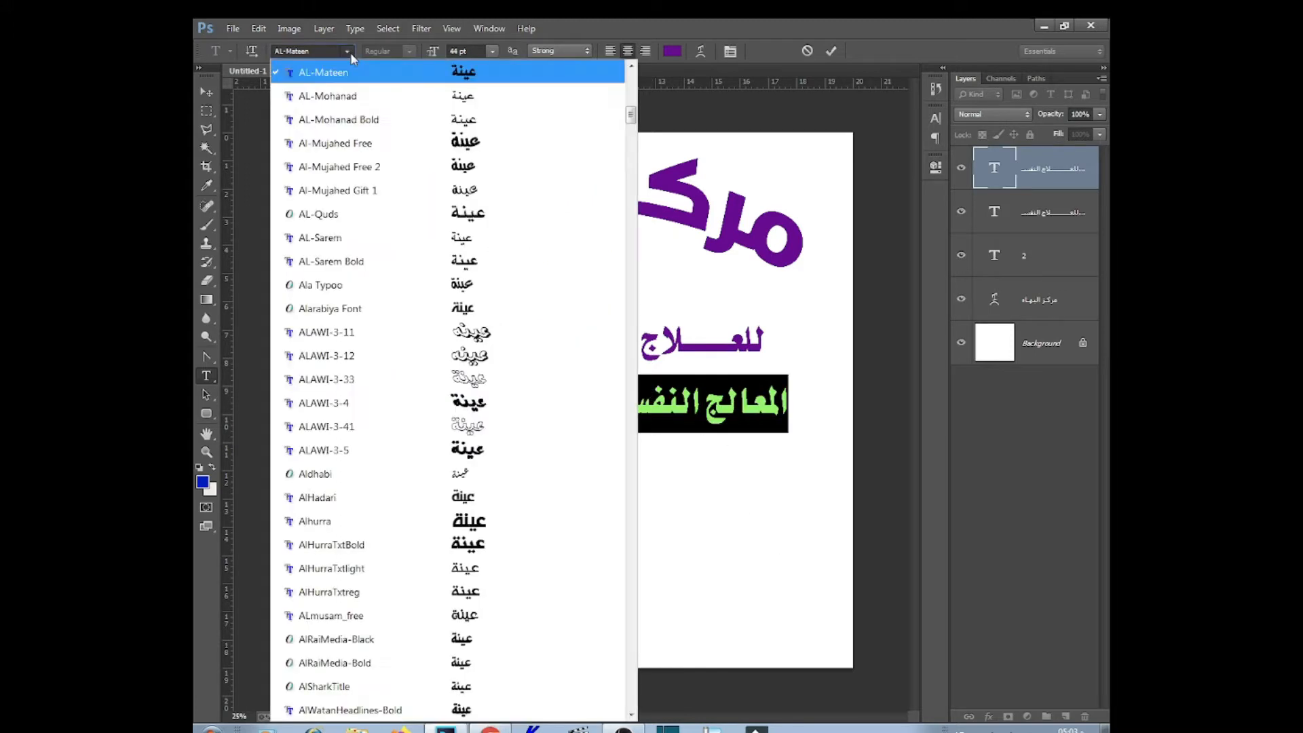
click(296, 54)
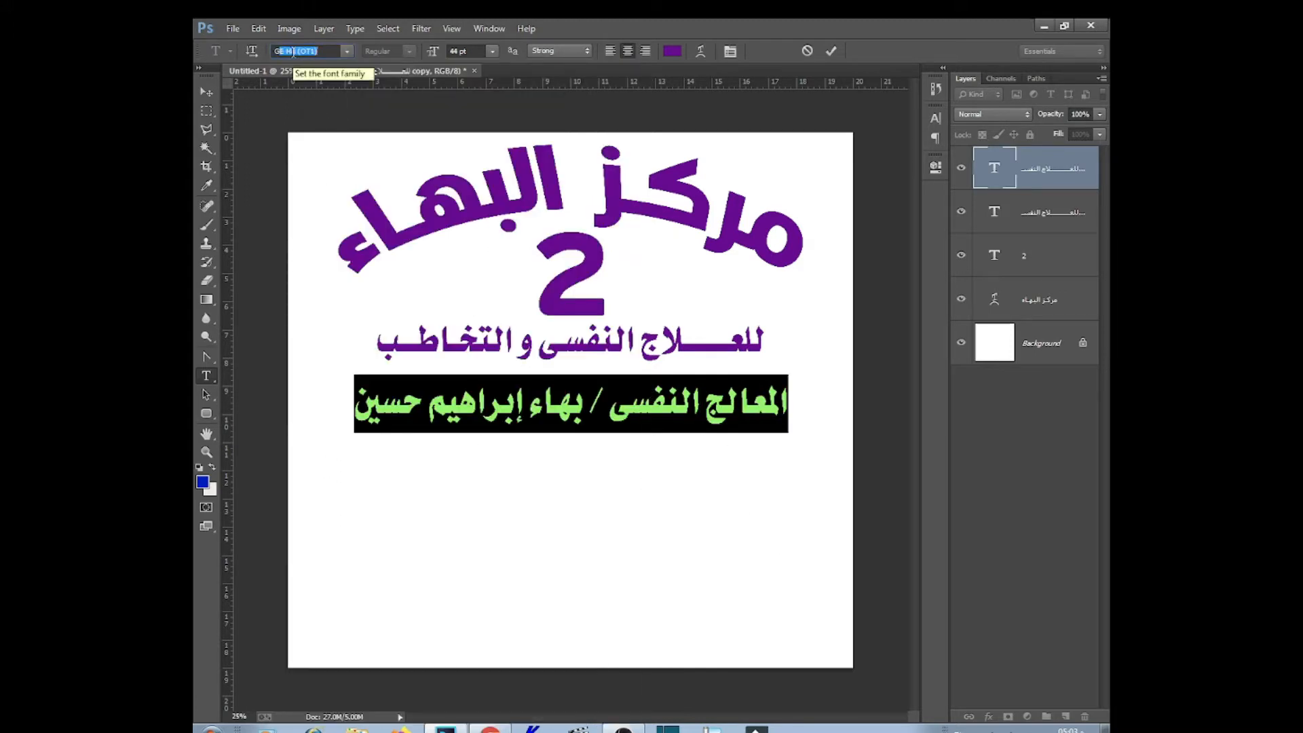
click(346, 51)
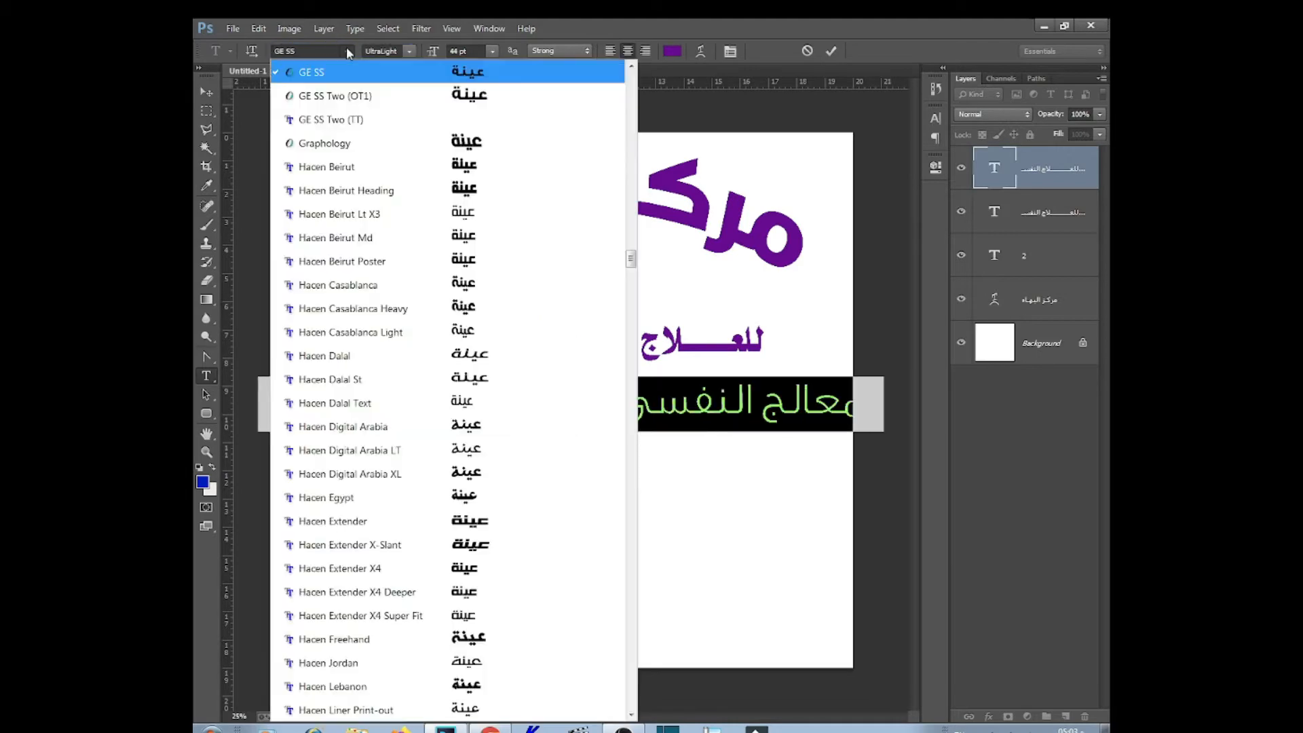
click(407, 93)
click(477, 50)
scroll(477, 50, down, 20)
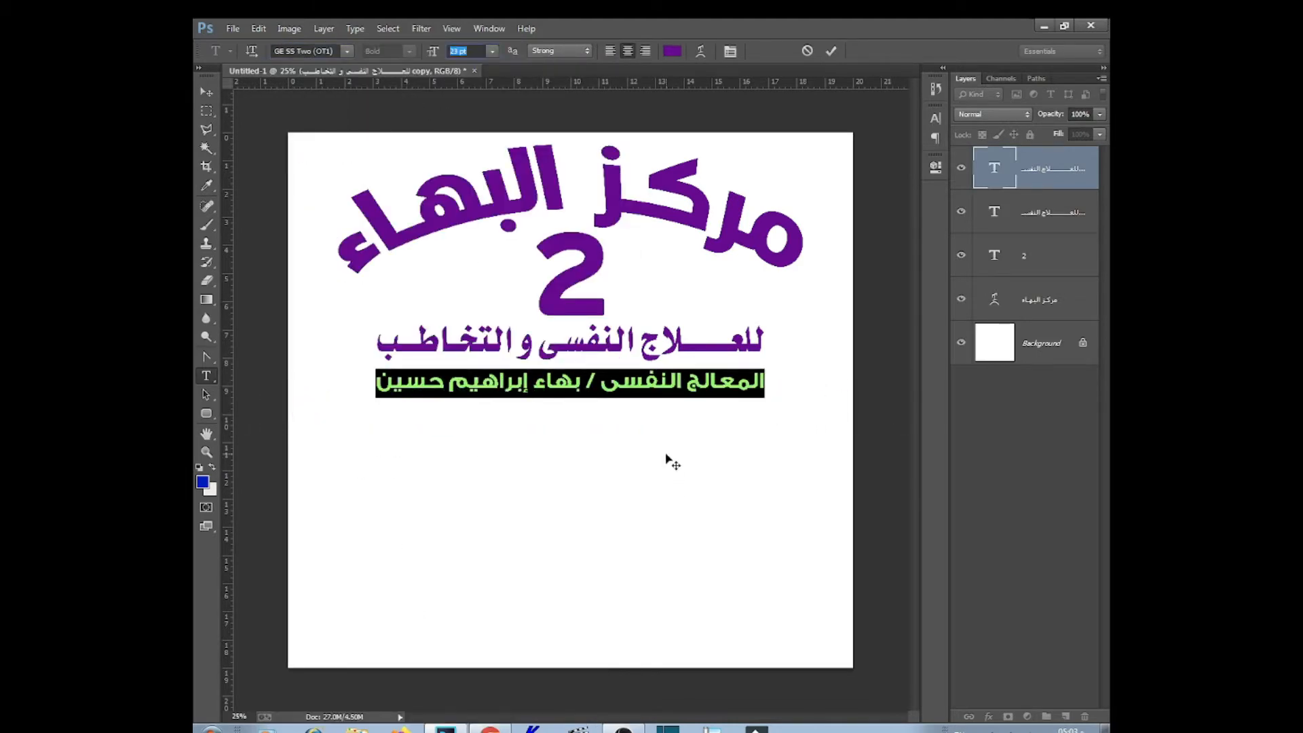
Commit the name line and Alt-drag a copy just below it
key(ctrl+Return)
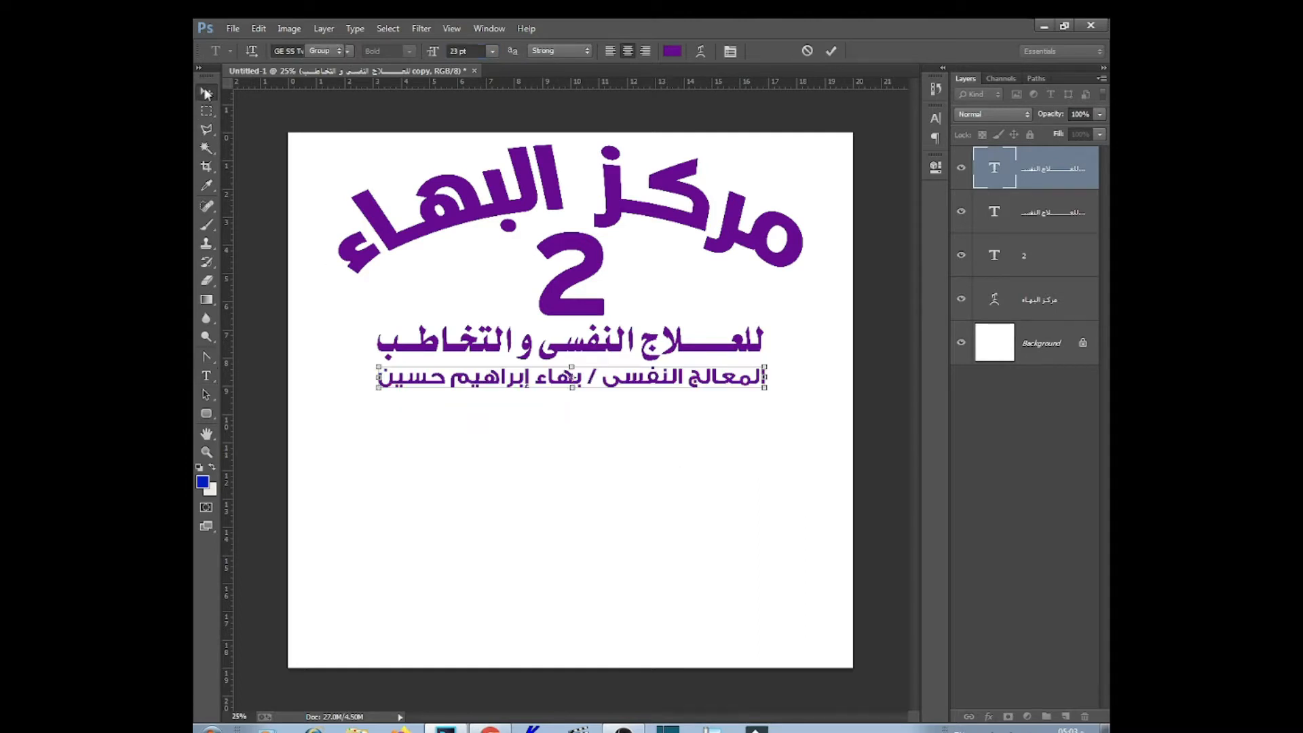
key(v)
drag(676, 382, 676, 412)
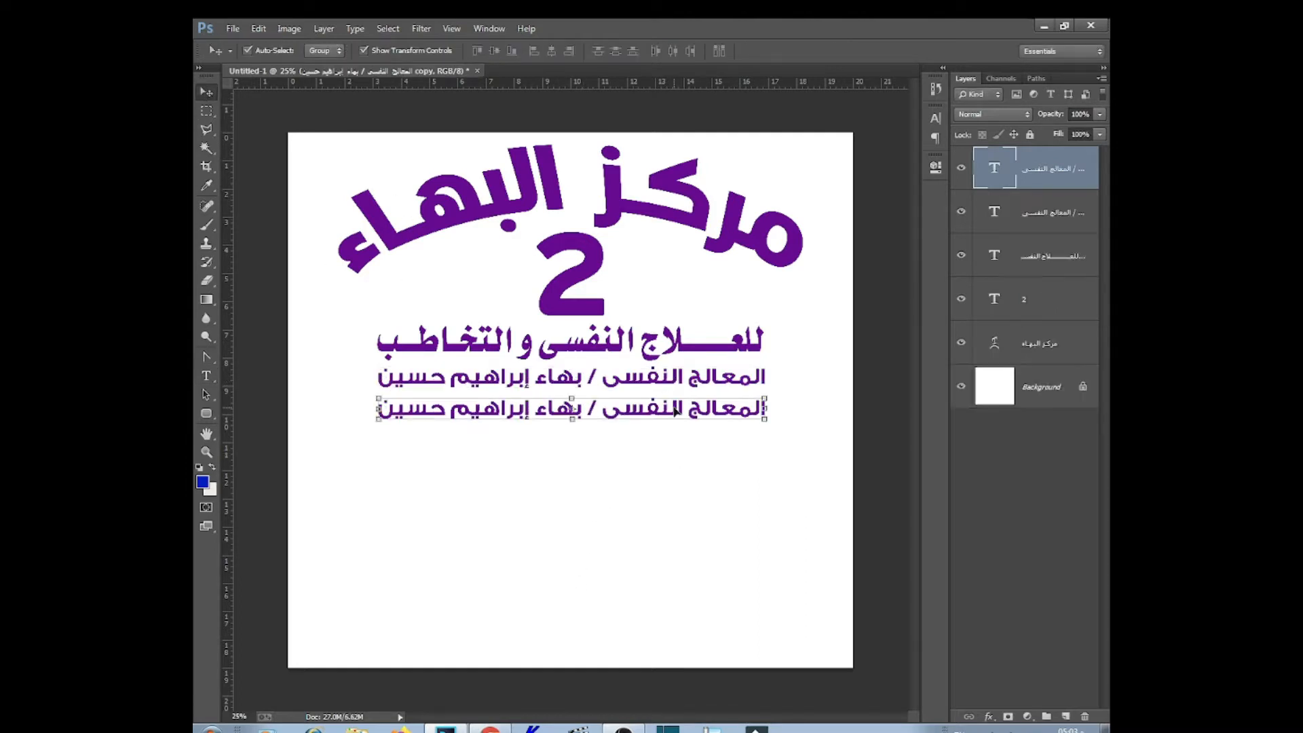
Replace the copied line with 'ماجستير علم النفس الإكلينيكى و الإدمان'
double_click(675, 409)
text(lh[sjdv)
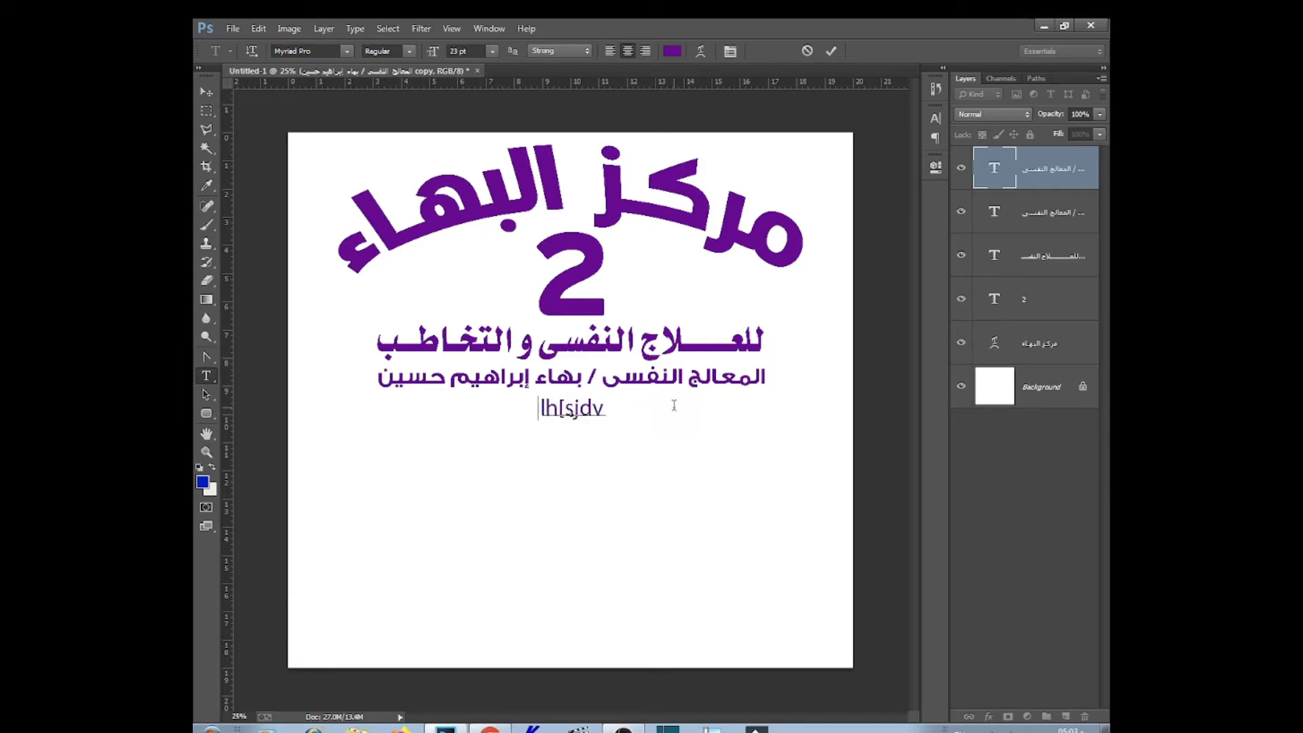
key(Escape)
double_click(687, 407)
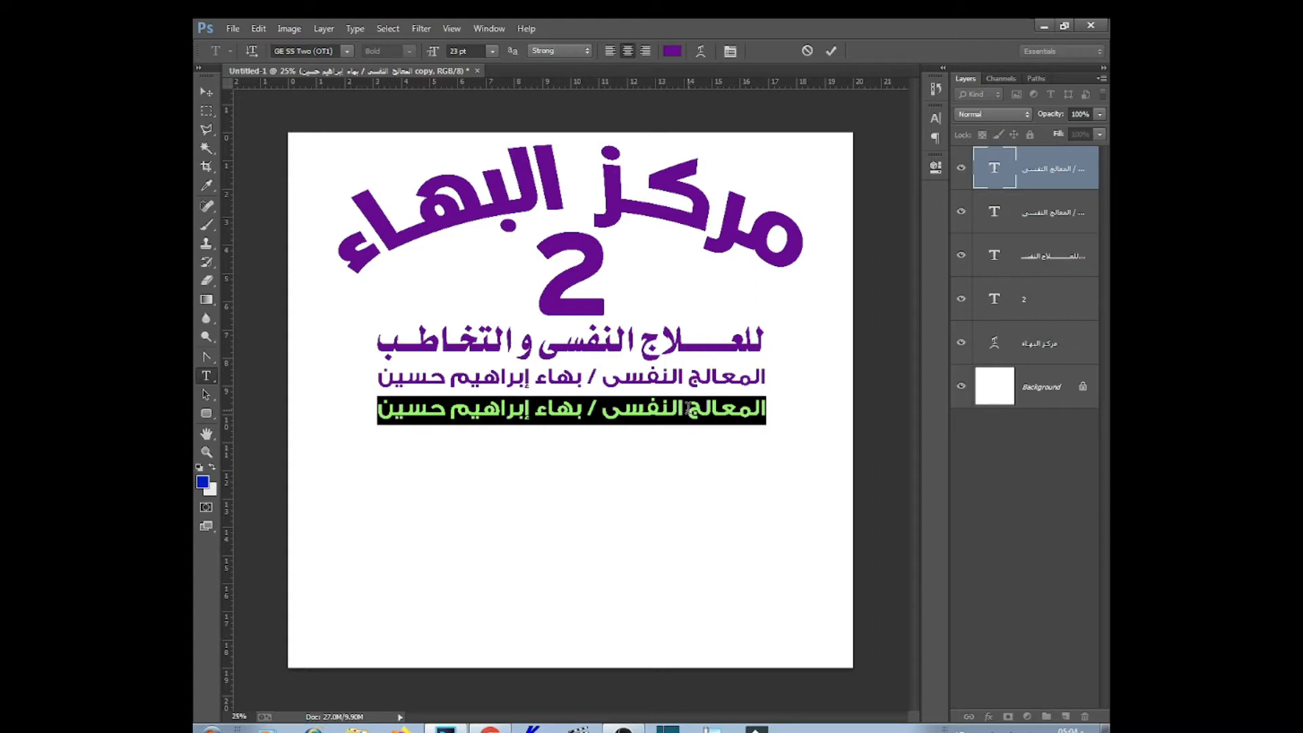
text(ماجستير)
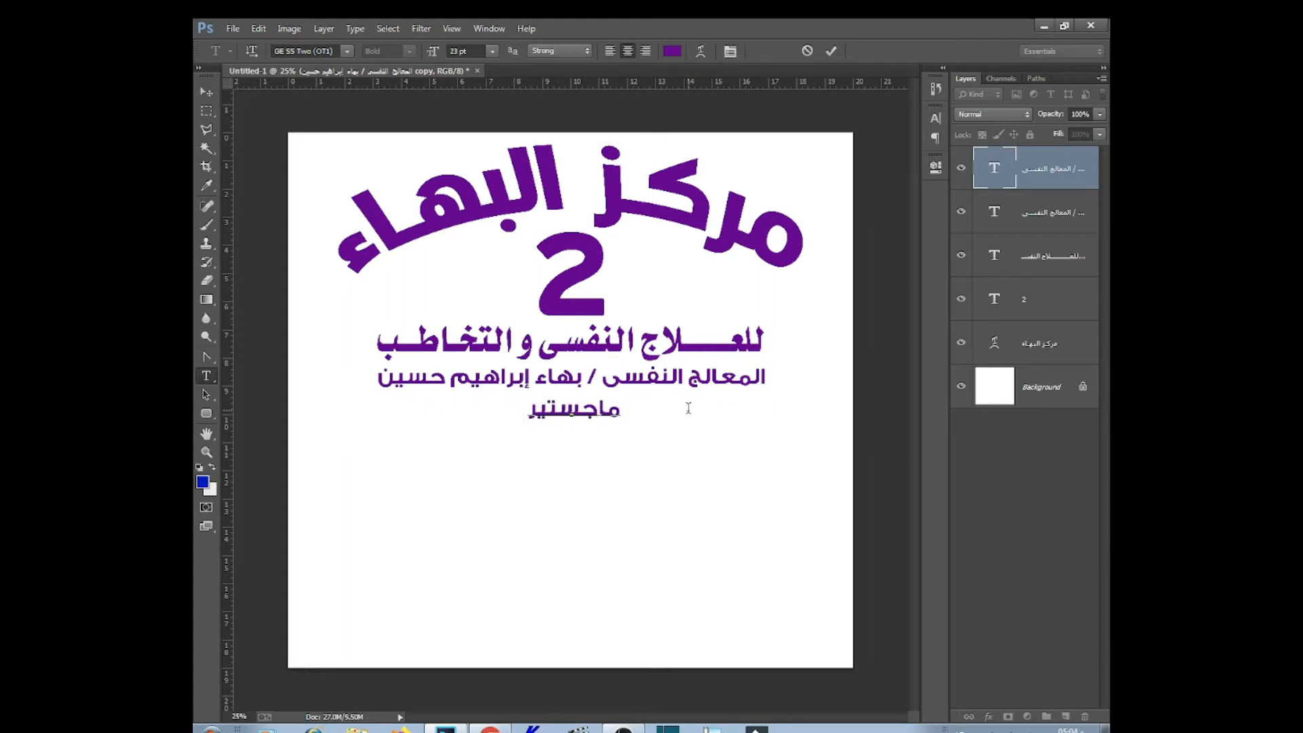
text( علم النفس)
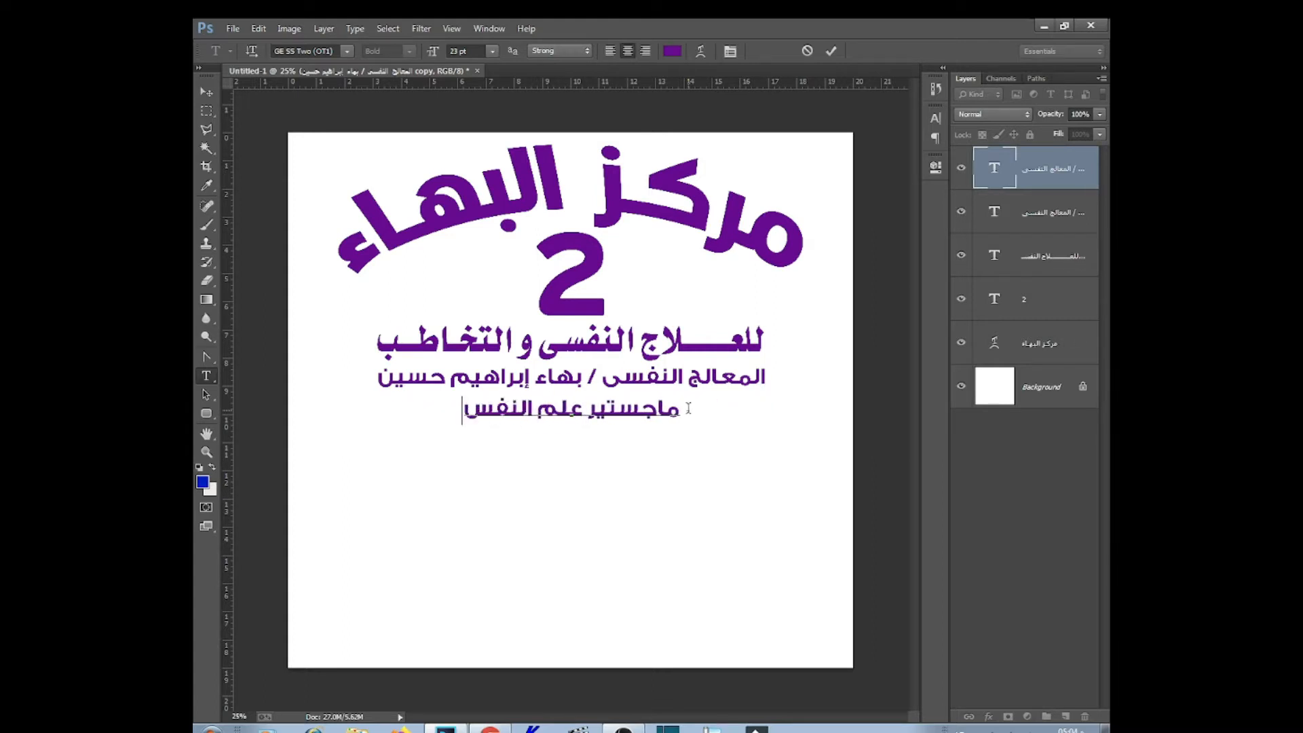
text( الإكليني)
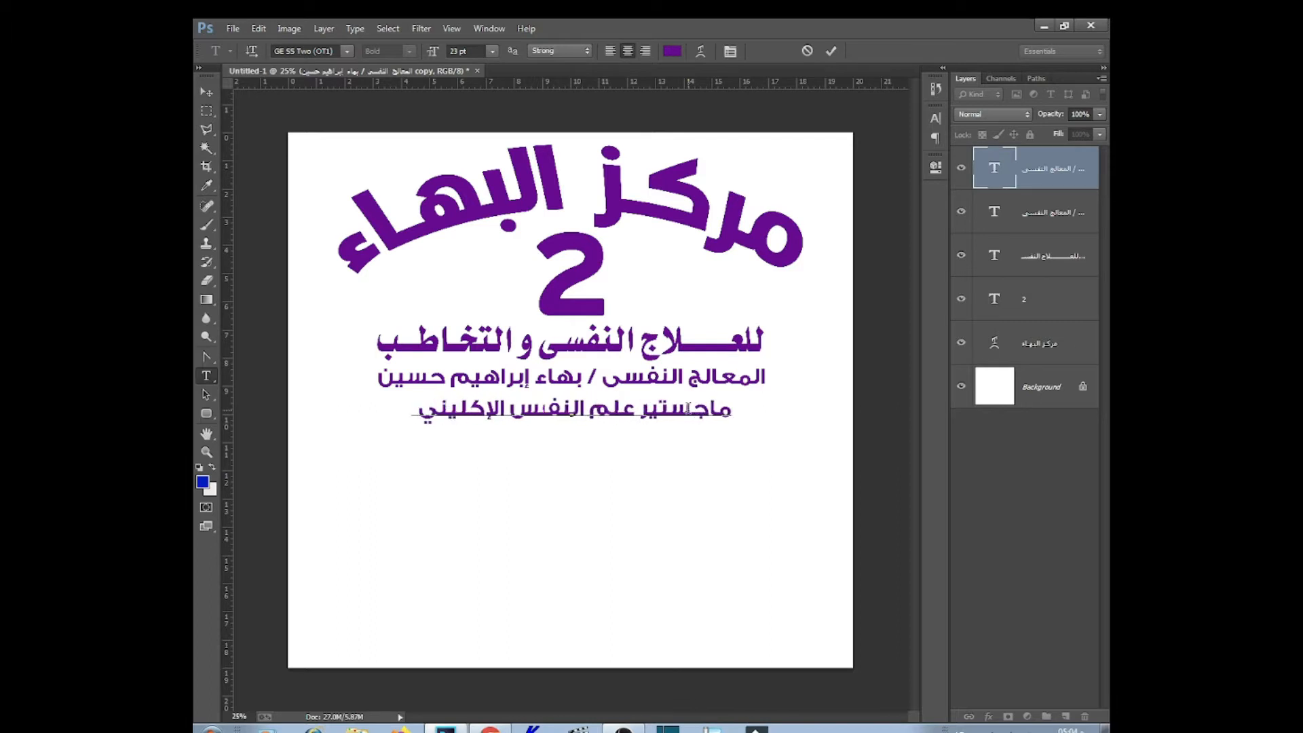
text(كى و الإدمان)
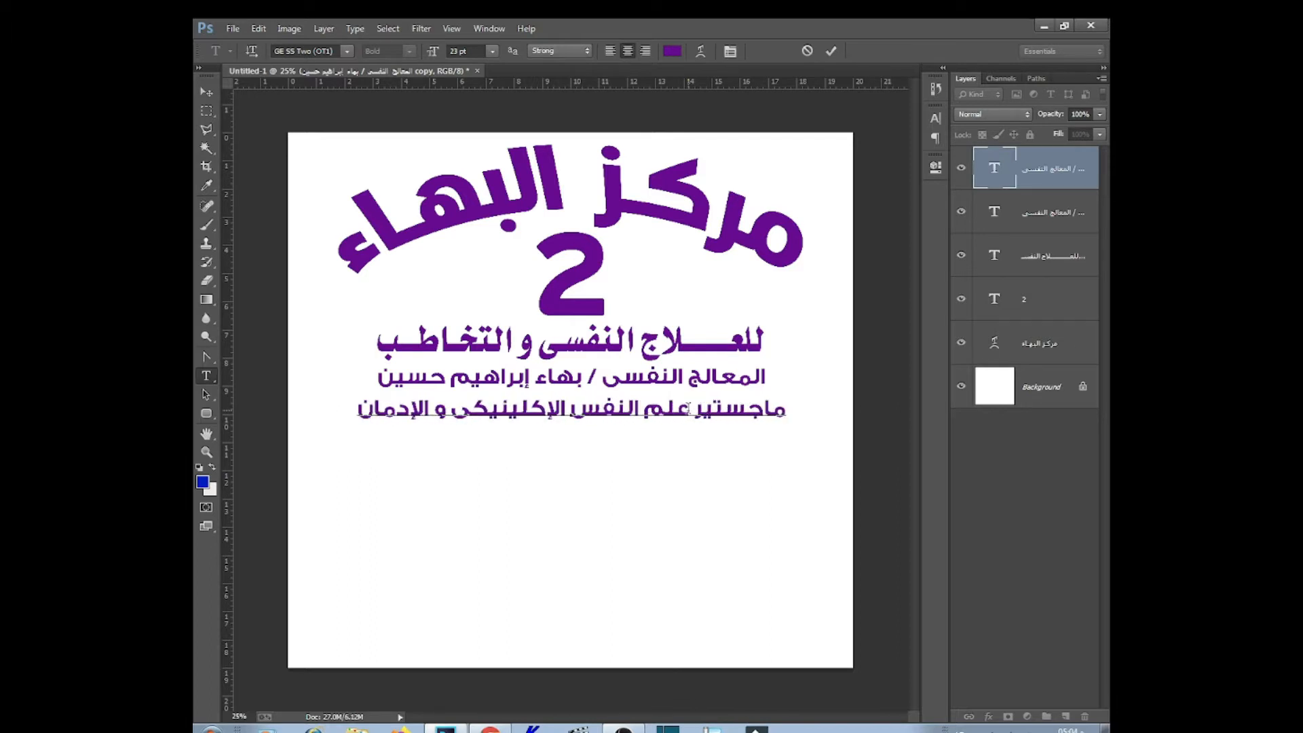
Set the qualification line in AL-Mateen at 30 pt
triple_click(711, 410)
click(347, 51)
drag(630, 259, 627, 105)
click(573, 450)
click(470, 51)
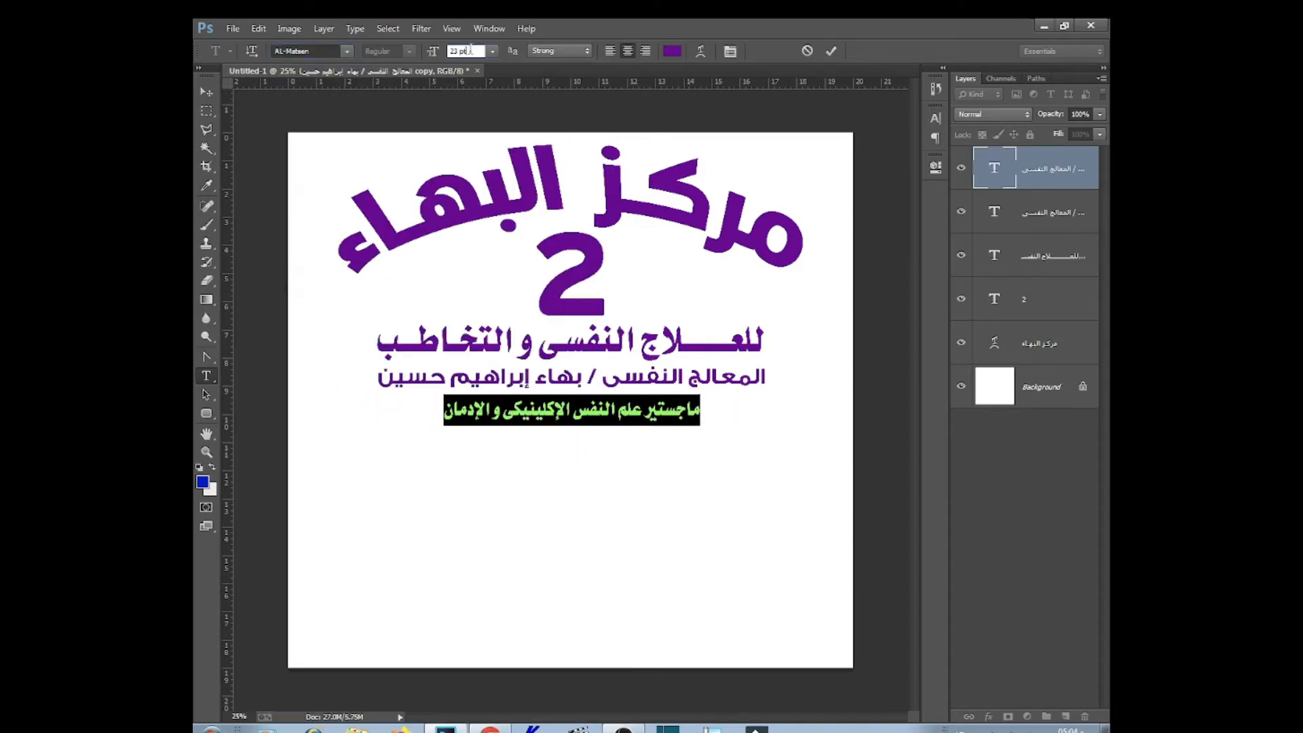
scroll(470, 51, down, 2)
click(432, 459)
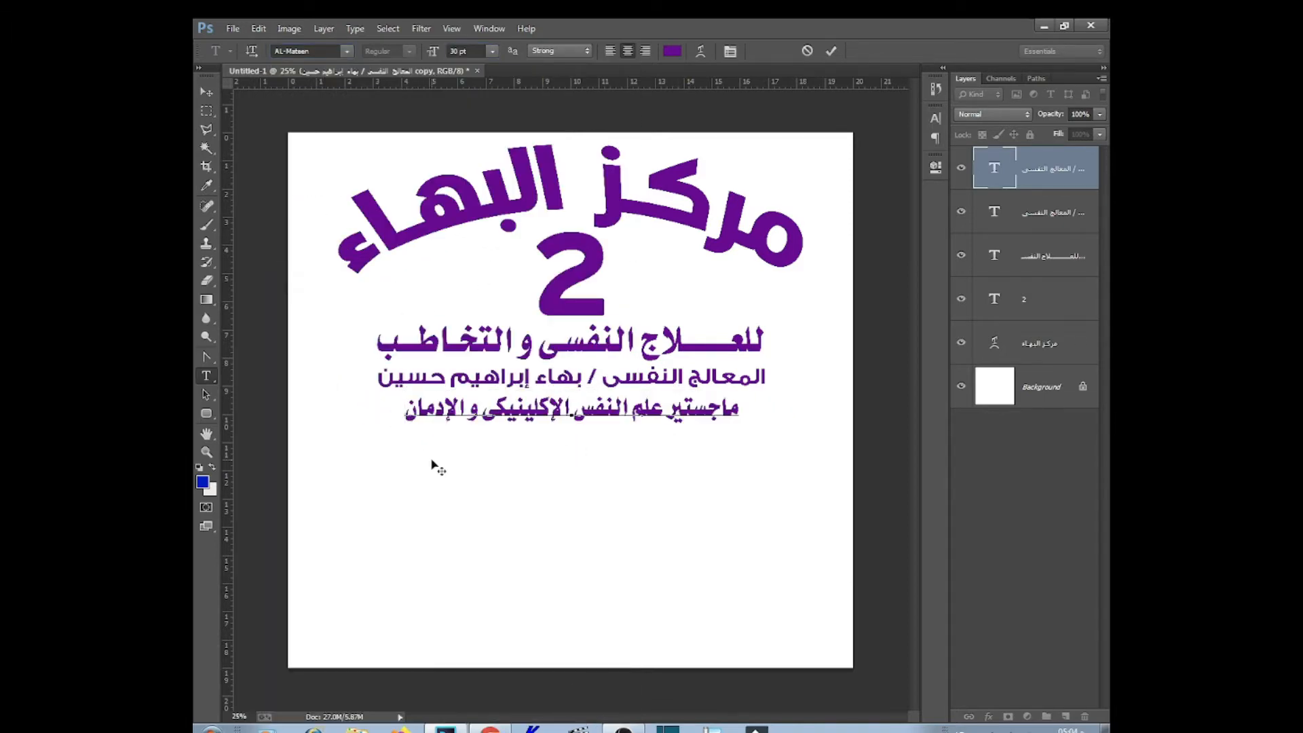
Set line spacing to Auto and type the remaining qualification lines, then select all three
triple_click(589, 659)
click(935, 118)
click(905, 147)
click(876, 161)
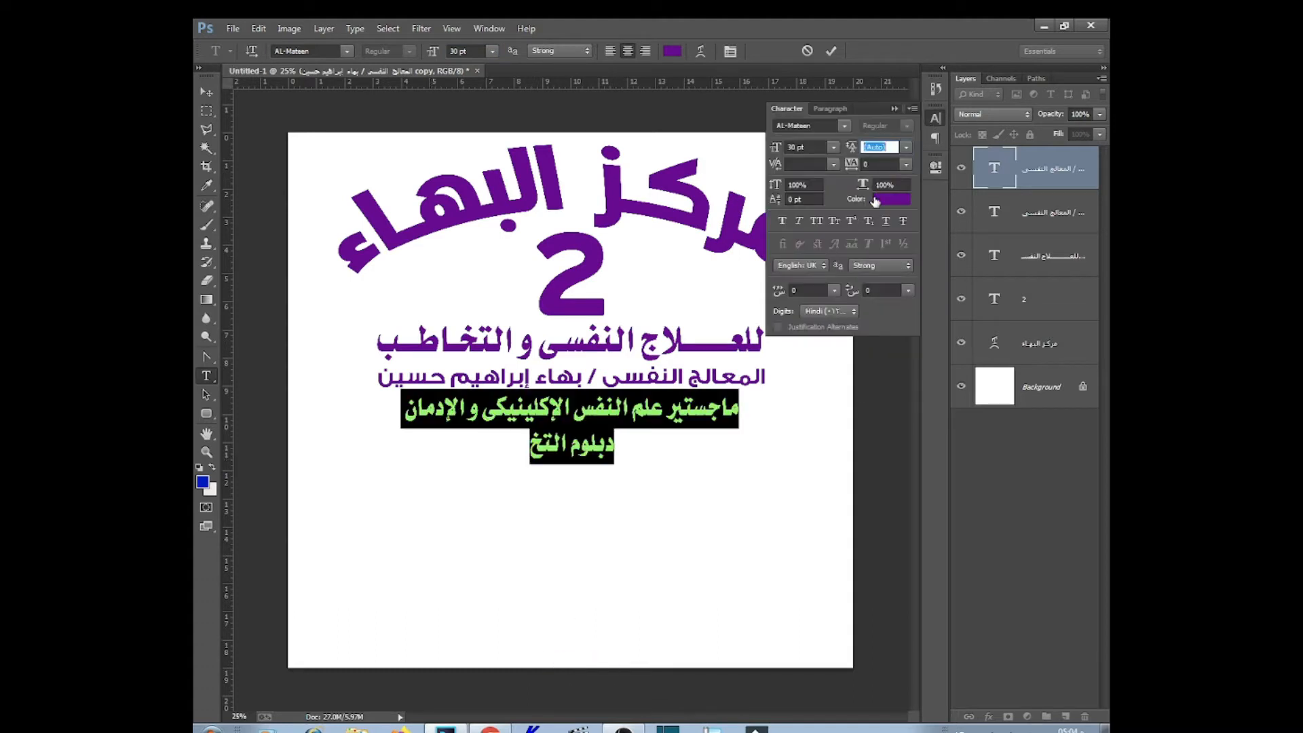
click(538, 440)
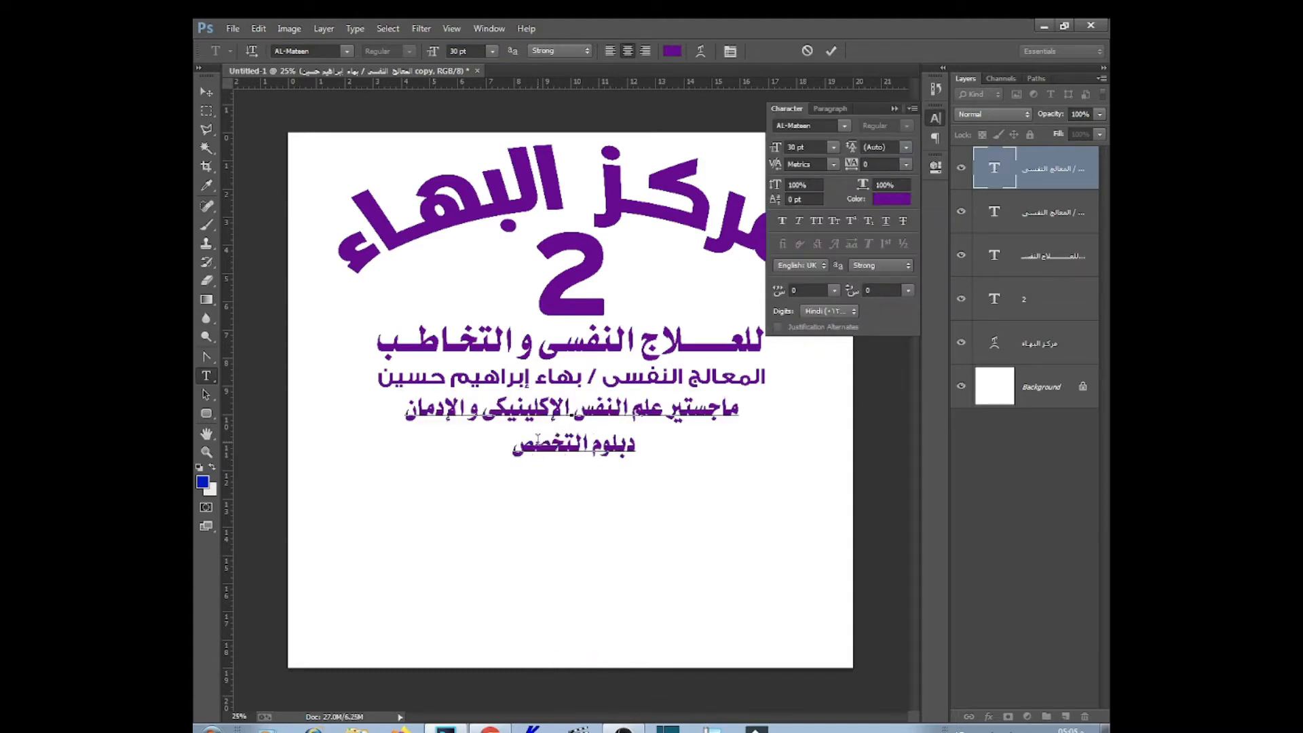
text(فى الارشاد و علم النفس ال)
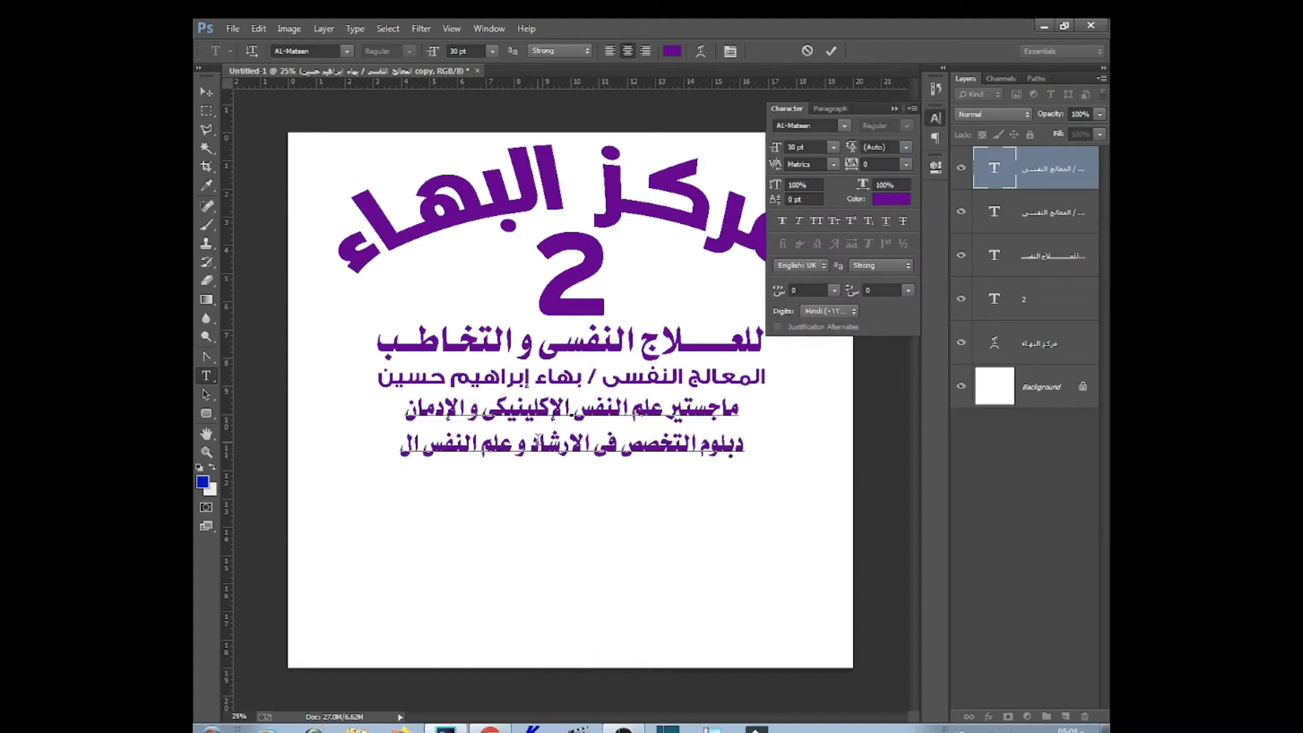
text(إكلينيكى )
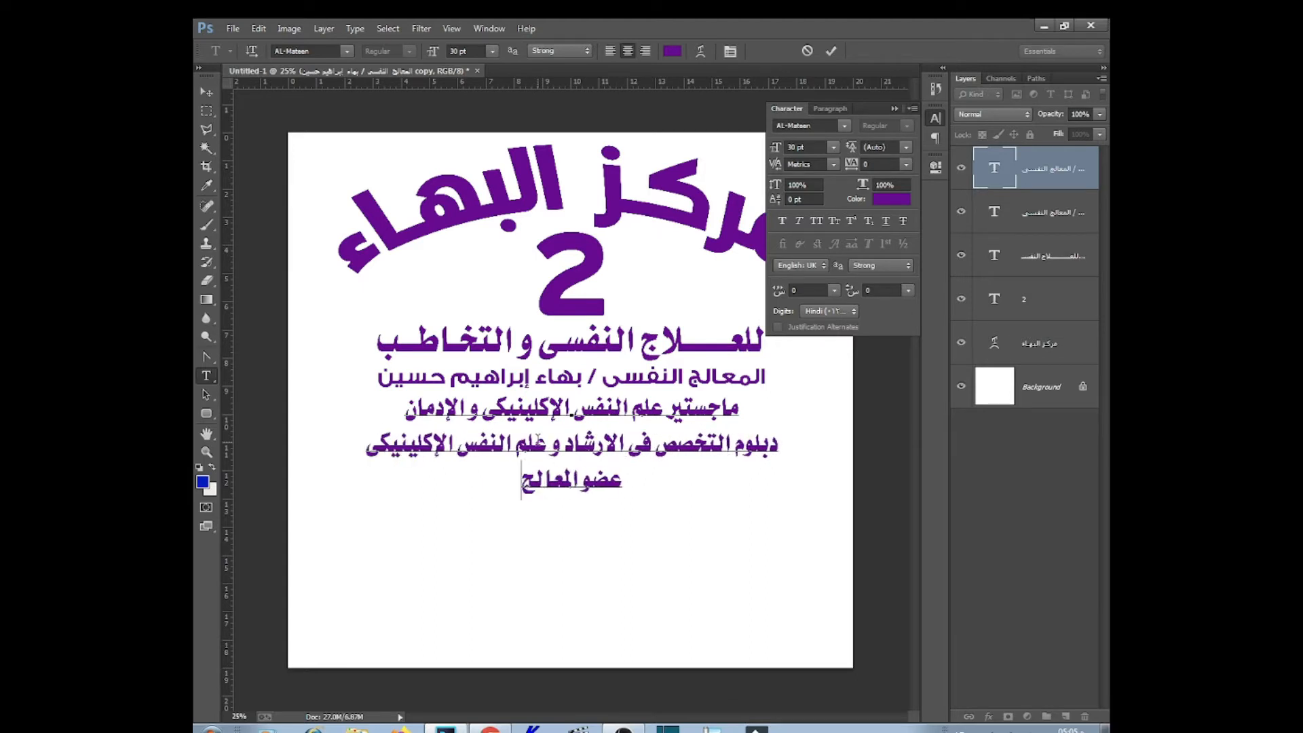
text(عضو المعالجين النفسيين للعلاج الم)
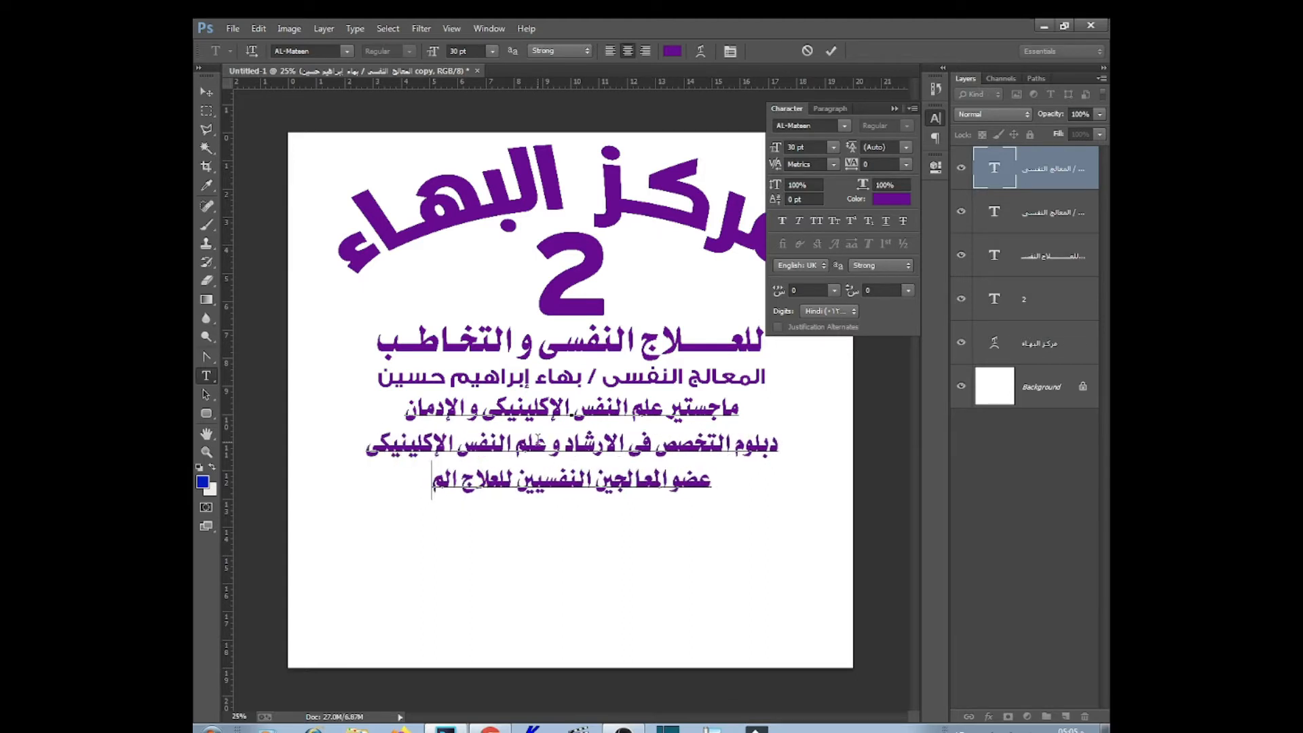
text(عرفى السلوكى)
key(ctrl+a)
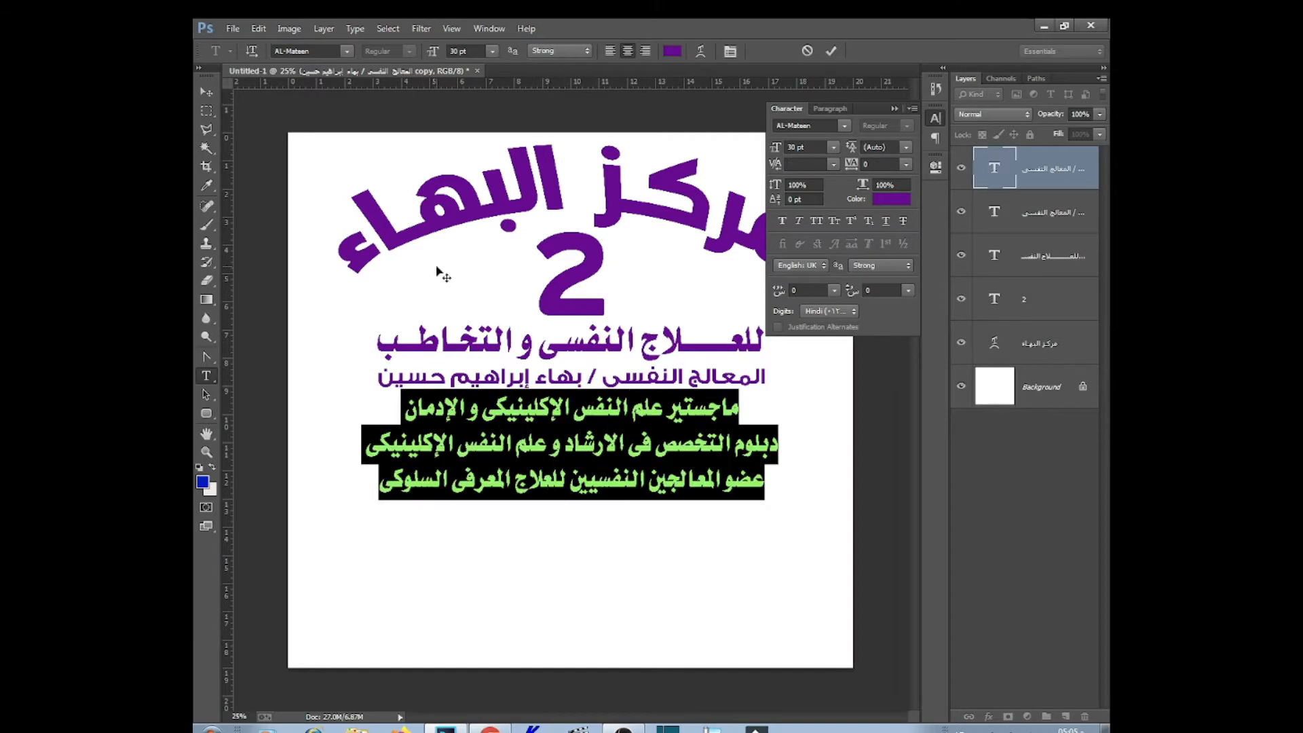
Set the qualification lines to GE SS Two Bold 12 pt and nudge them up and left
click(305, 51)
text(GE SS)
key(Return)
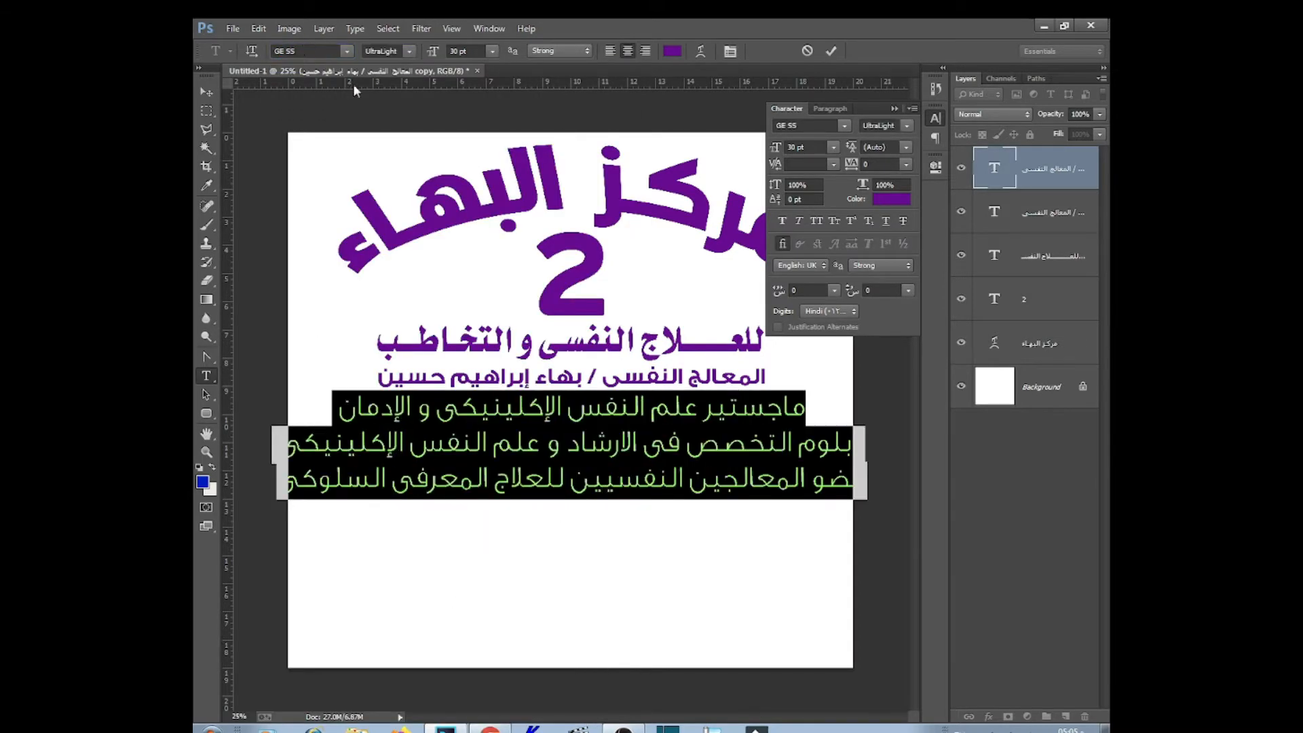
click(347, 52)
click(427, 121)
drag(432, 53, 407, 54)
click(206, 92)
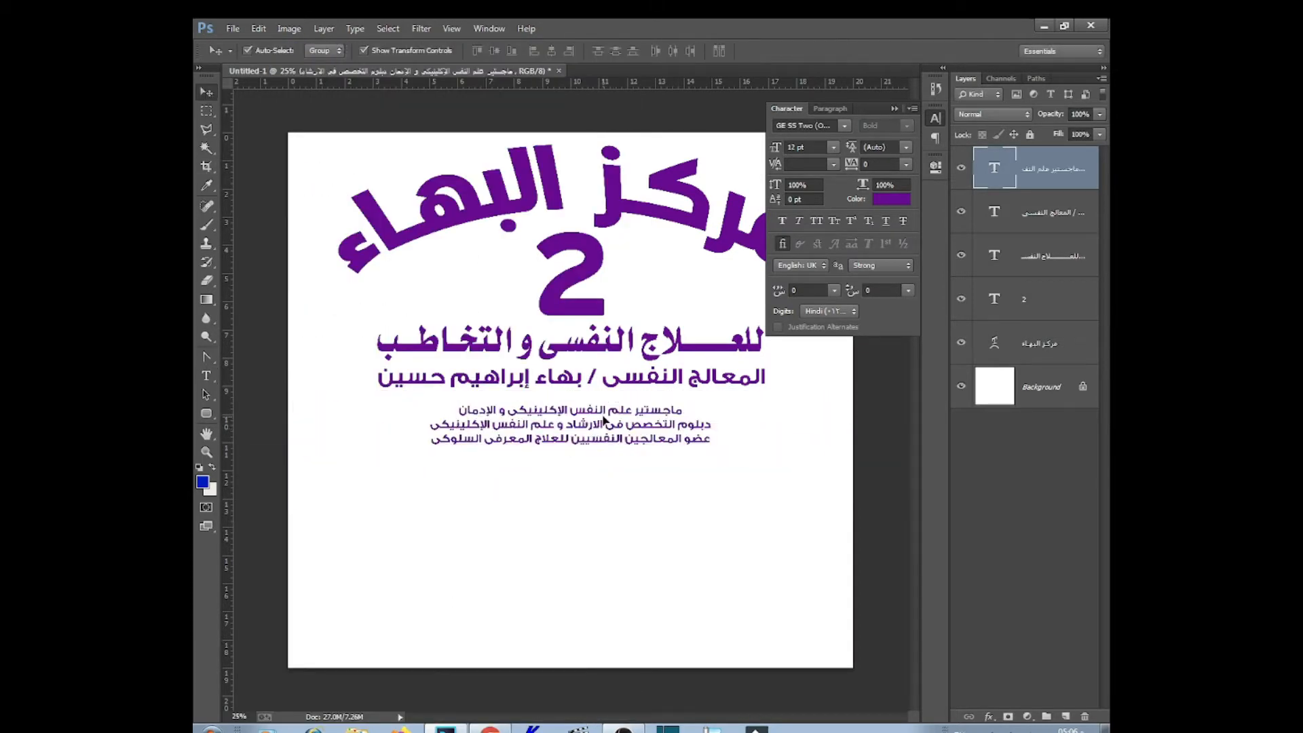
drag(602, 422, 592, 412)
Set the name line in AL-Mateen at 29 pt
click(208, 377)
drag(765, 378, 377, 378)
click(348, 53)
drag(631, 259, 631, 126)
click(323, 176)
scroll(478, 48, up, 6)
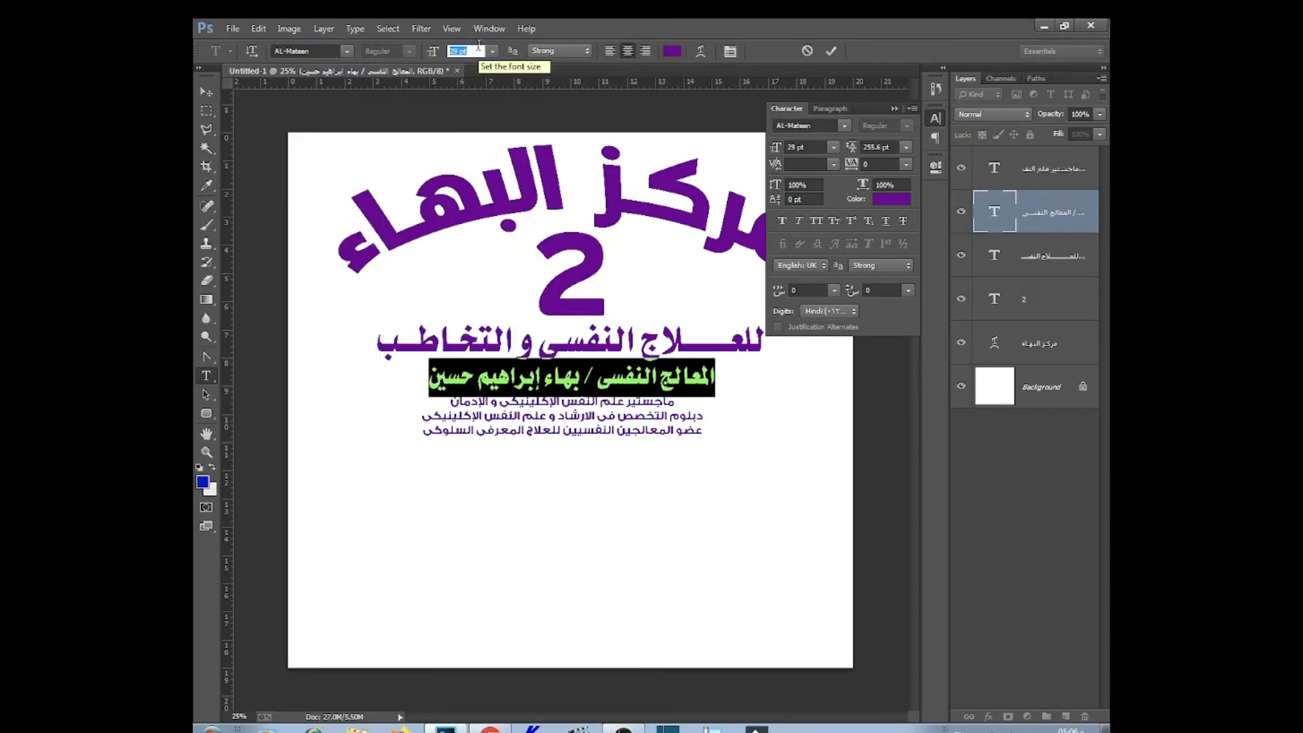
click(206, 92)
Set the therapy subtitle line to Alhurra at 34 pt
click(208, 377)
drag(765, 339, 377, 340)
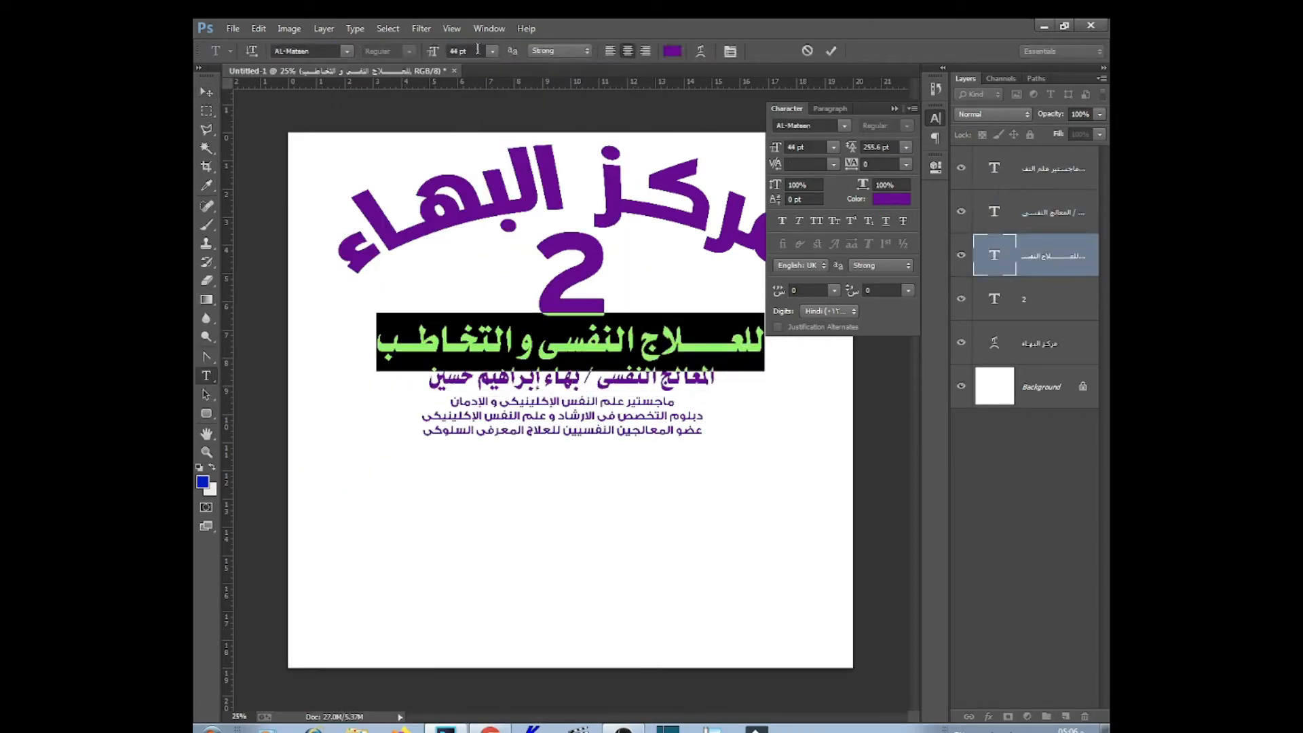
click(346, 51)
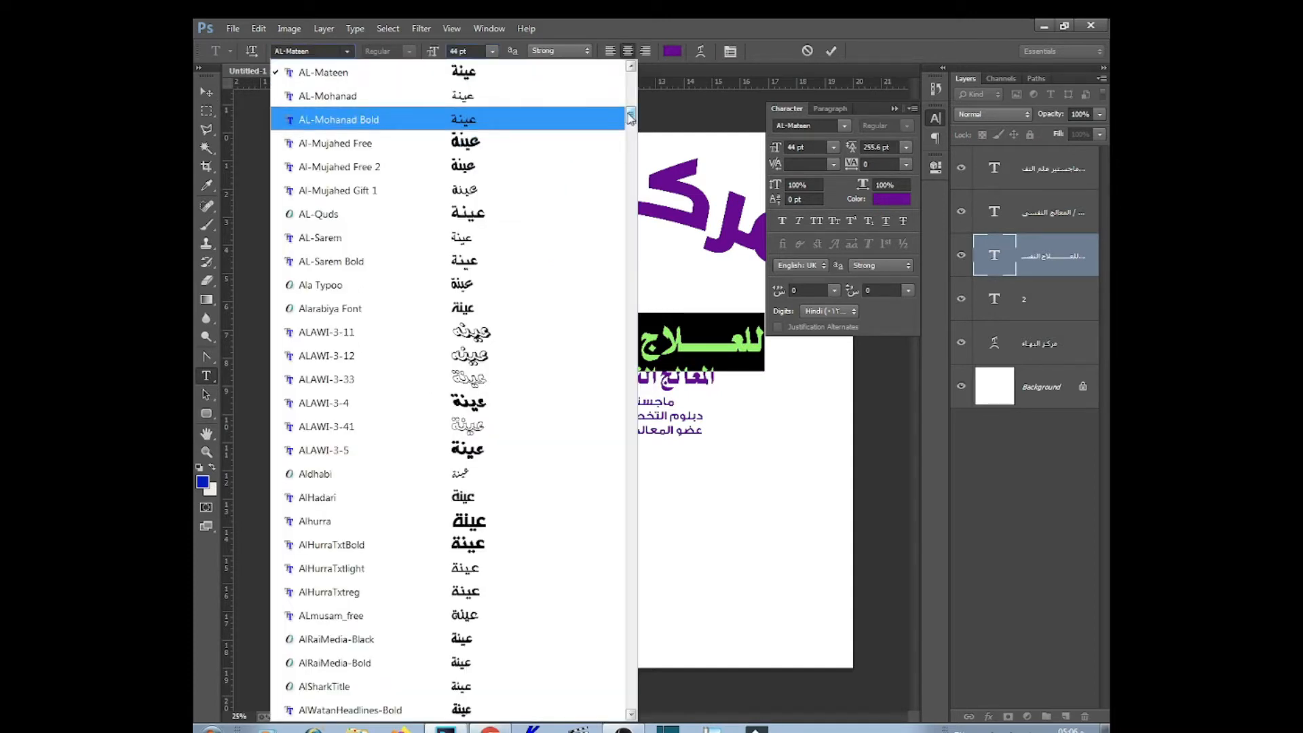
click(523, 520)
click(480, 49)
scroll(482, 50, down, 10)
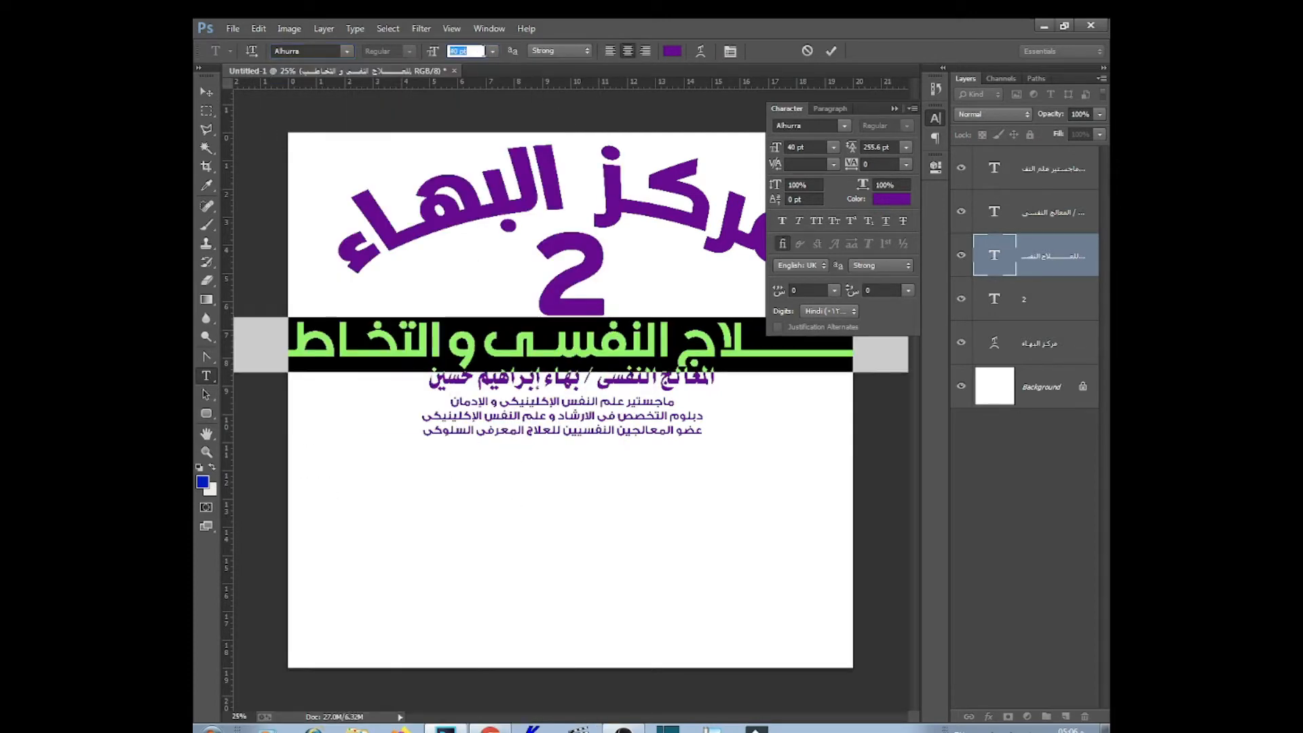
Remove the subtitle's kashida strokes and restore the letter خ in التخاطب
click(935, 119)
drag(711, 344, 775, 355)
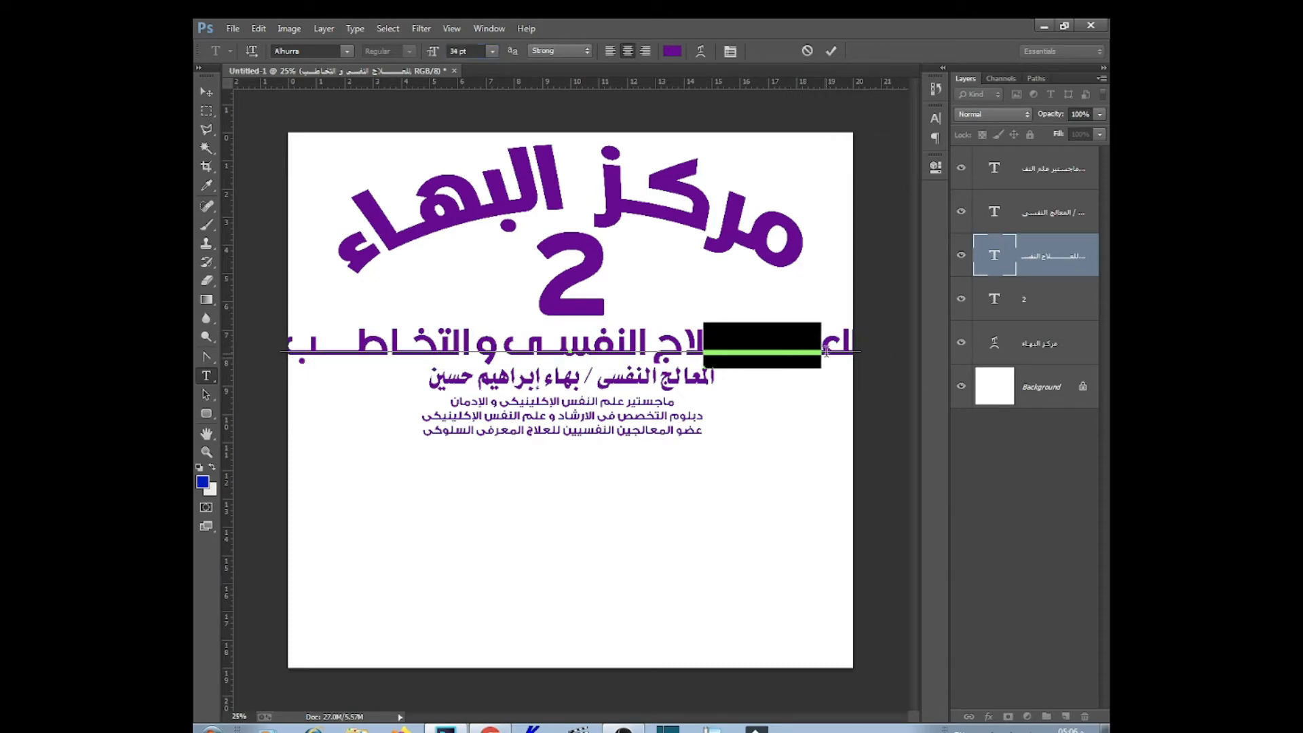
key(BackSpace)
key(BackSpace)
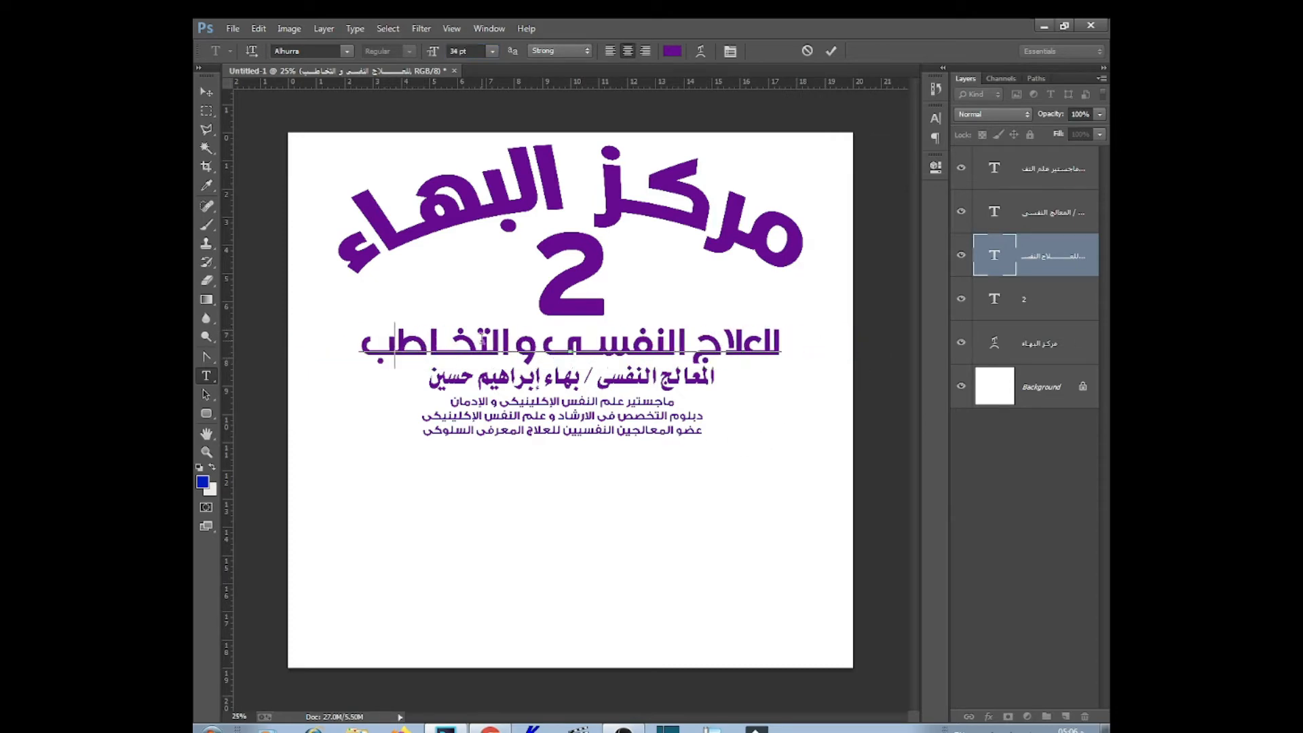
key(BackSpace)
key(BackSpace)
text(o)
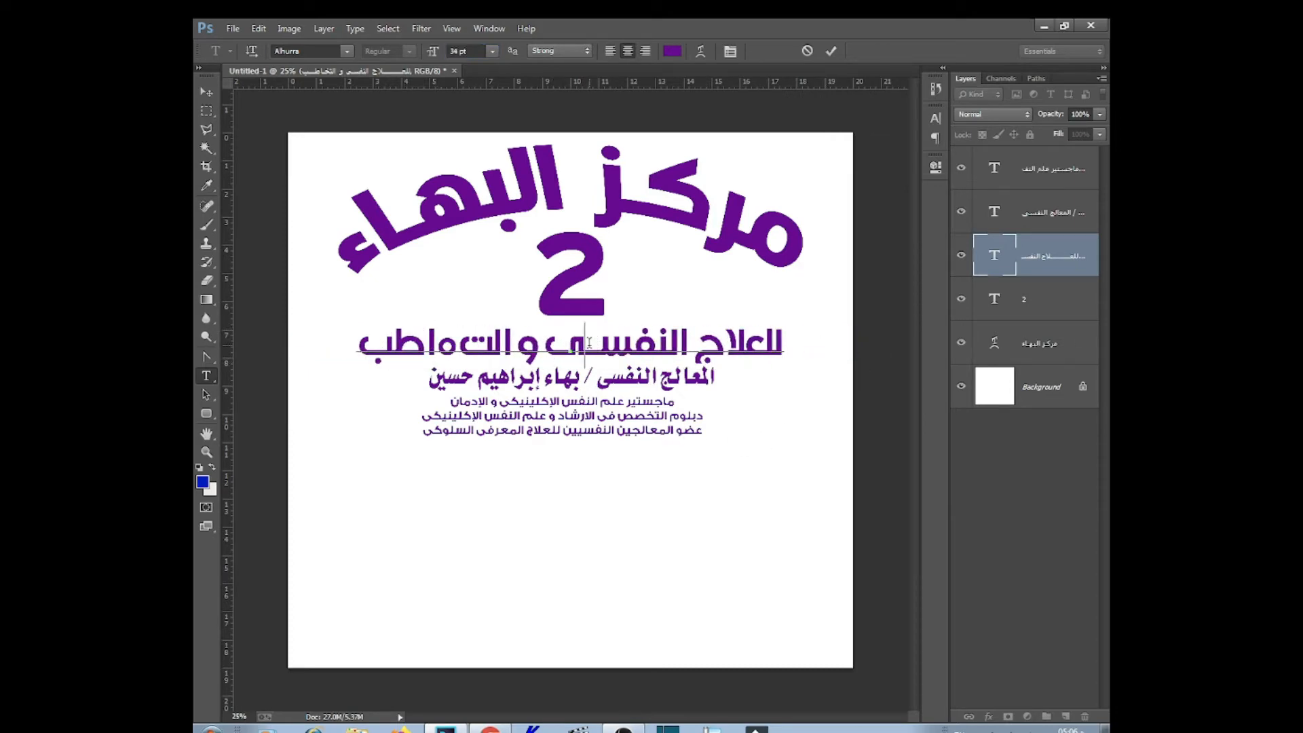
key(BackSpace)
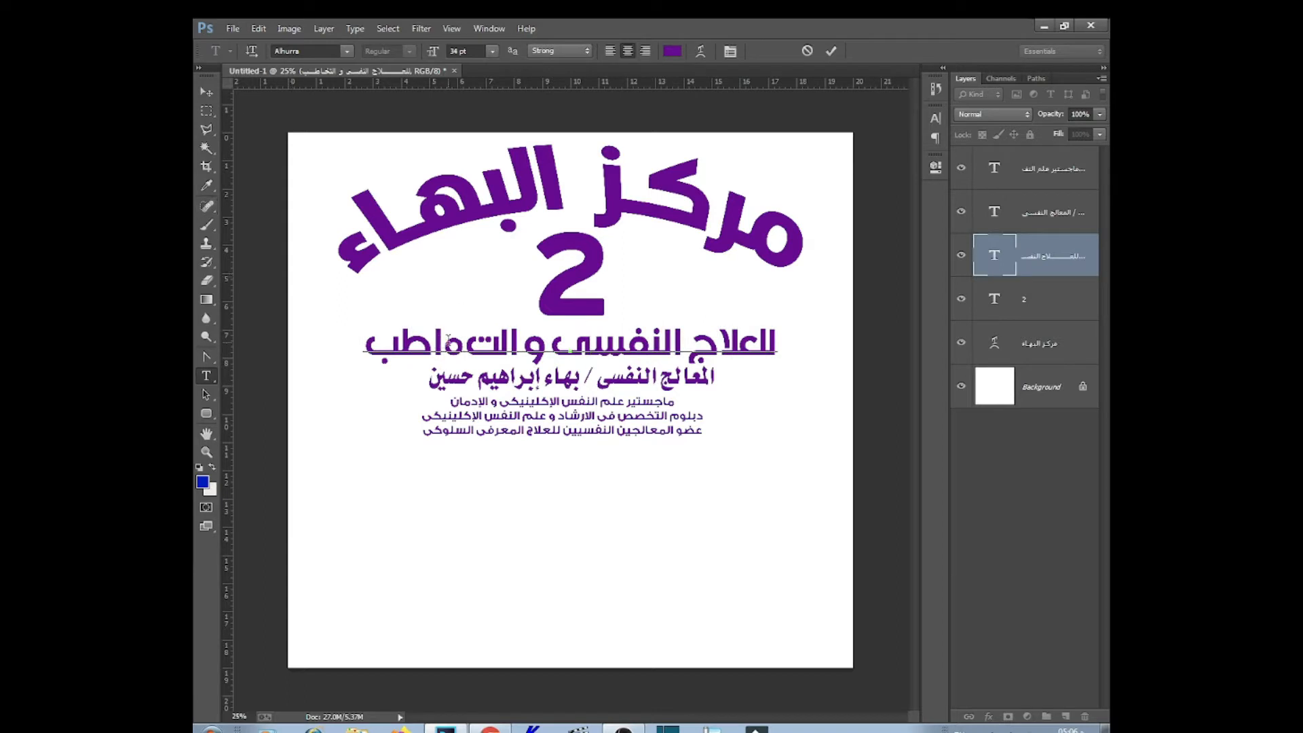
key(BackSpace)
text(خ)
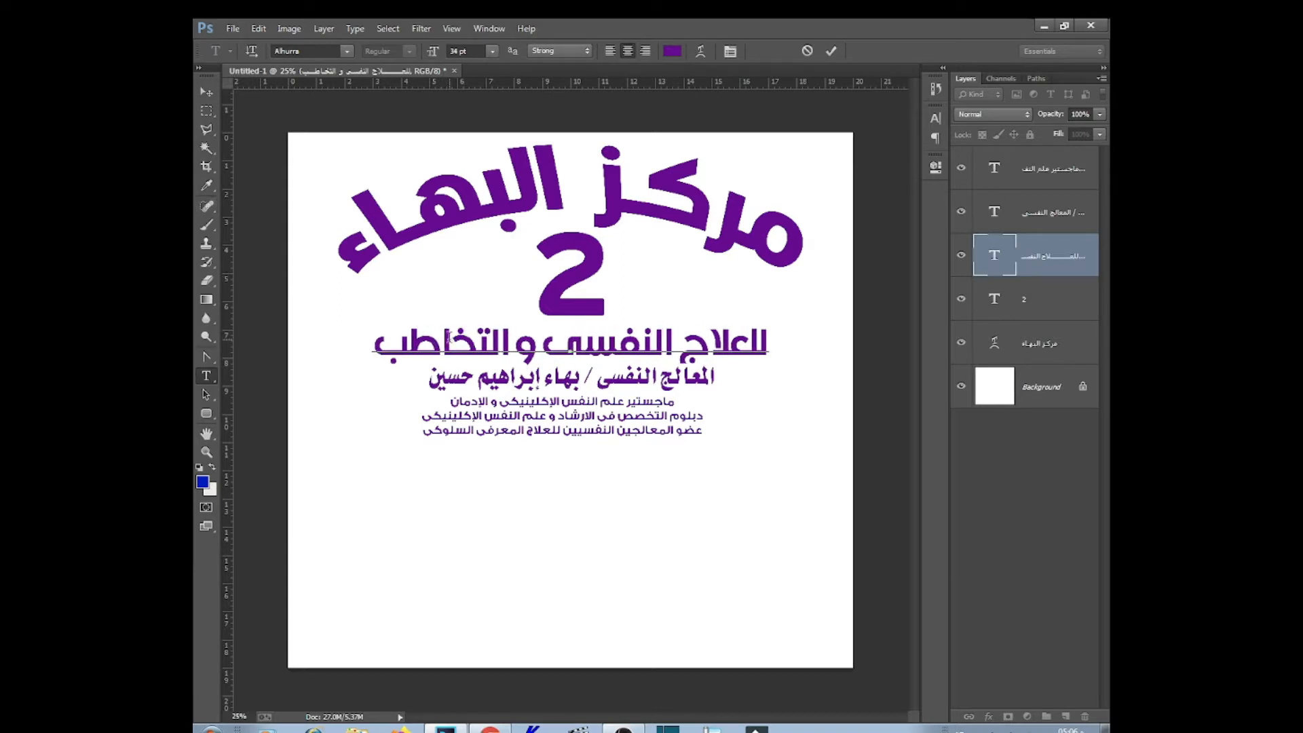
key(ctrl+Return)
Move the name and qualification text blocks toward the lower right of the flyer
key(v)
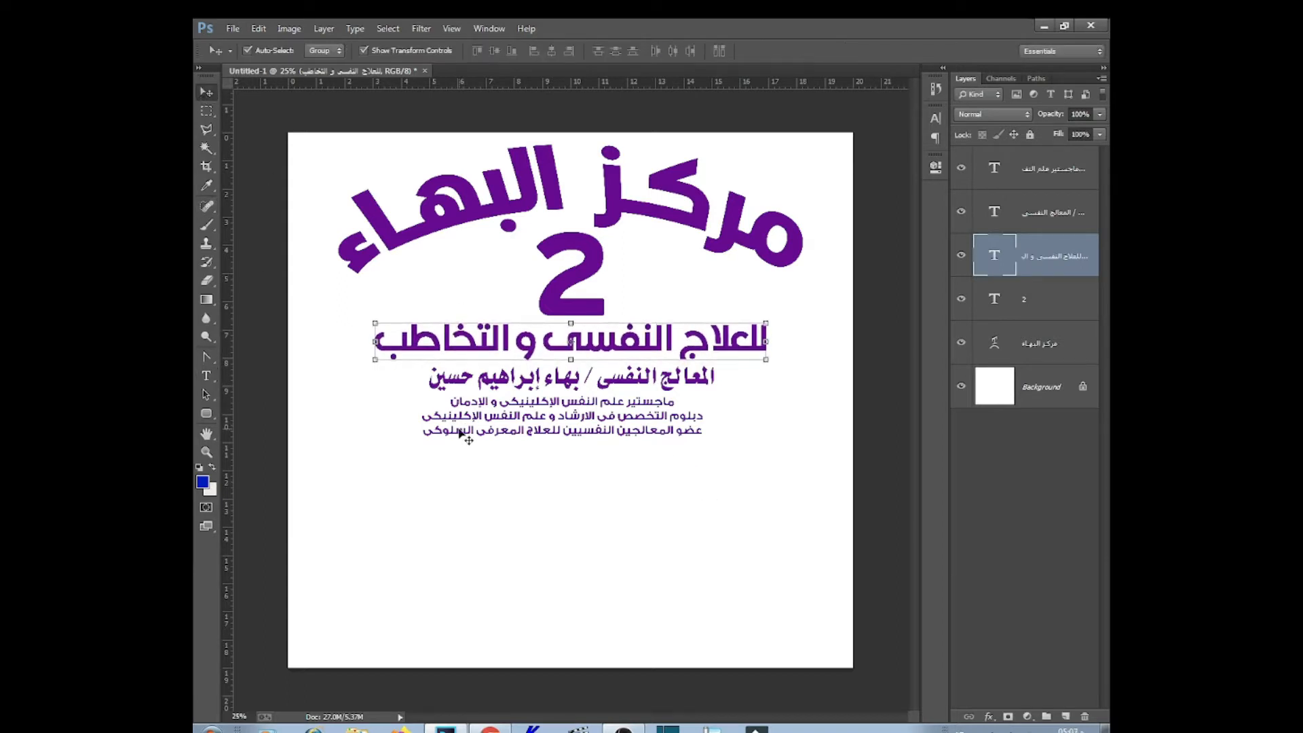
drag(689, 515, 455, 365)
drag(575, 425, 545, 411)
click(594, 416)
Retype a copied line as the first services line 'تعديل السلوك – صعوبات التعلم – تنمية المهارات'
key(t)
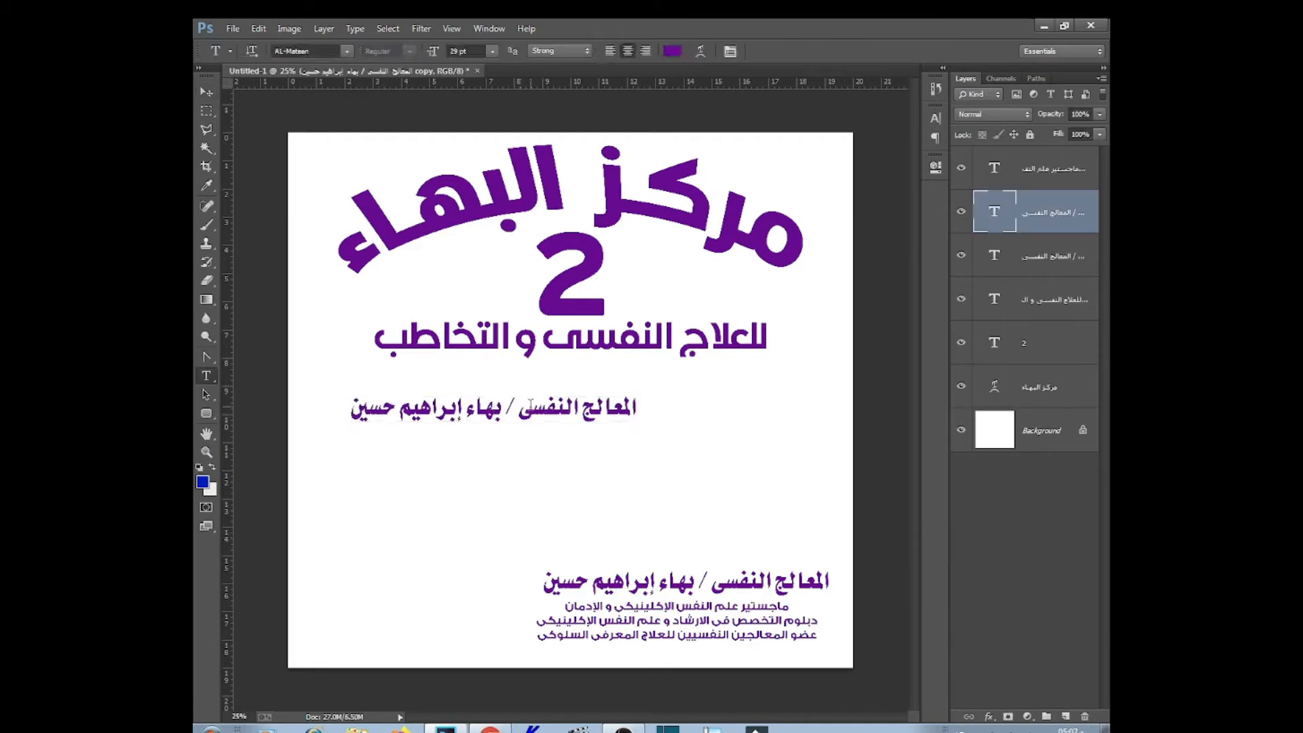
click(206, 94)
click(206, 375)
triple_click(549, 410)
key(BackSpace)
text(تعديل سلوك)
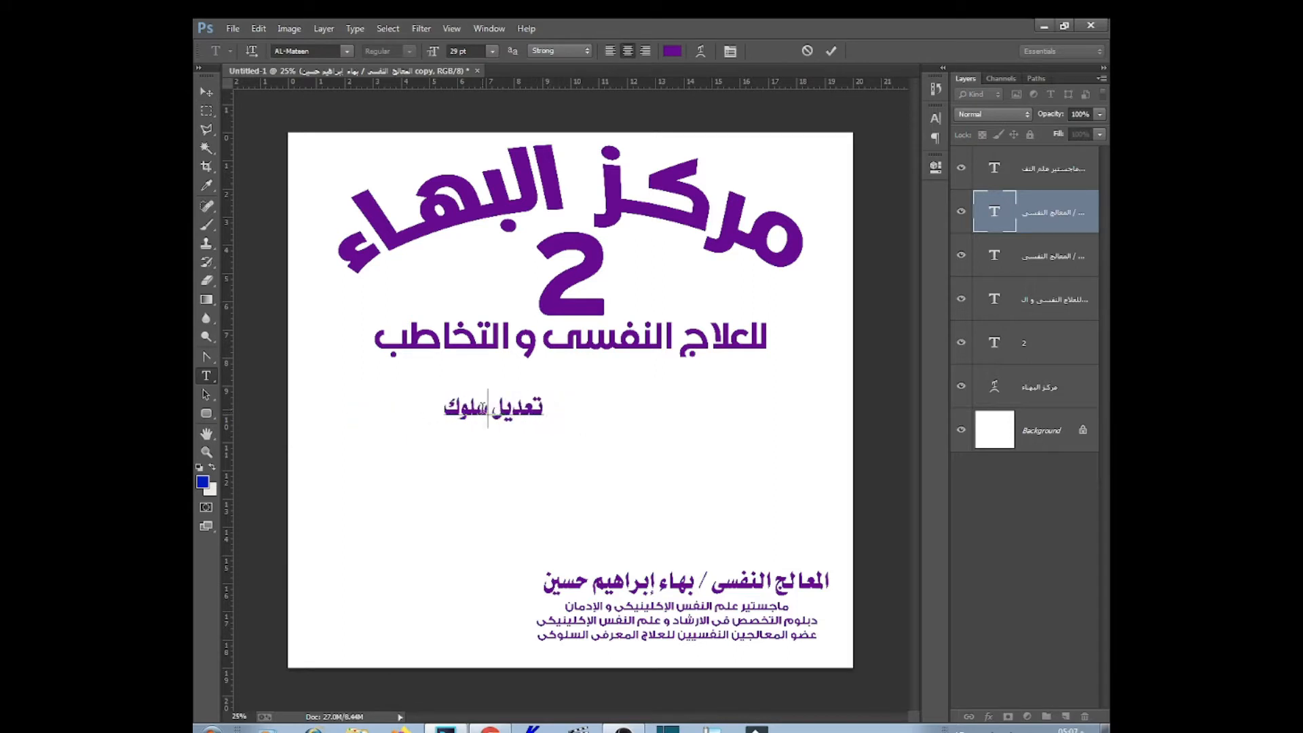
text(ال)
click(440, 411)
text(- صعوبات التعلم = تنمية المهارات)
click(206, 92)
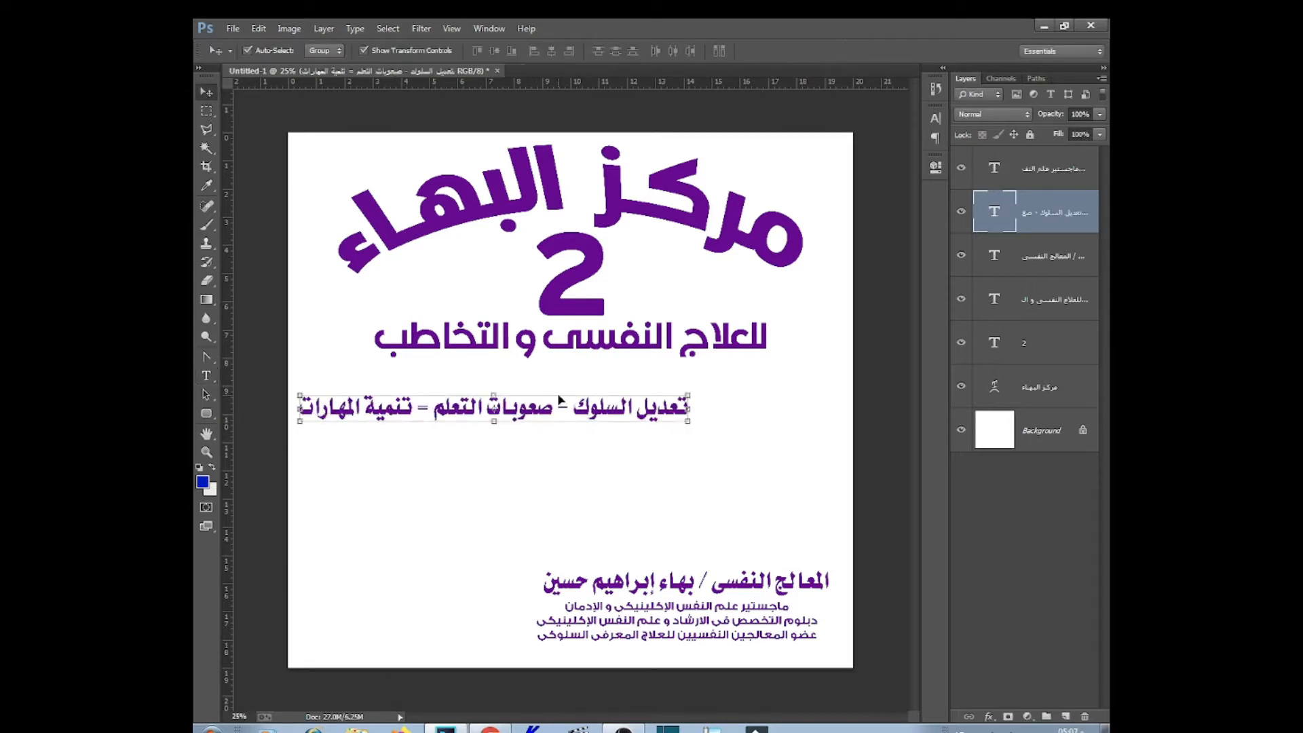
Replace the second copy's text with 'التوحد - دوان - ضمور فى المخ - ضعاف السمع'
click(206, 375)
triple_click(593, 445)
alt+drag(559, 401, 593, 488)
key(BackSpace)
text(التوحد - دوان - ضمور فى المخ - ضعاف السمع)
Write the third services line 'تخلف عقلى - علاج نفسى - تأخر دراسى' and a fourth line below it
triple_click(593, 489)
text(تخلف عقلى - علا)
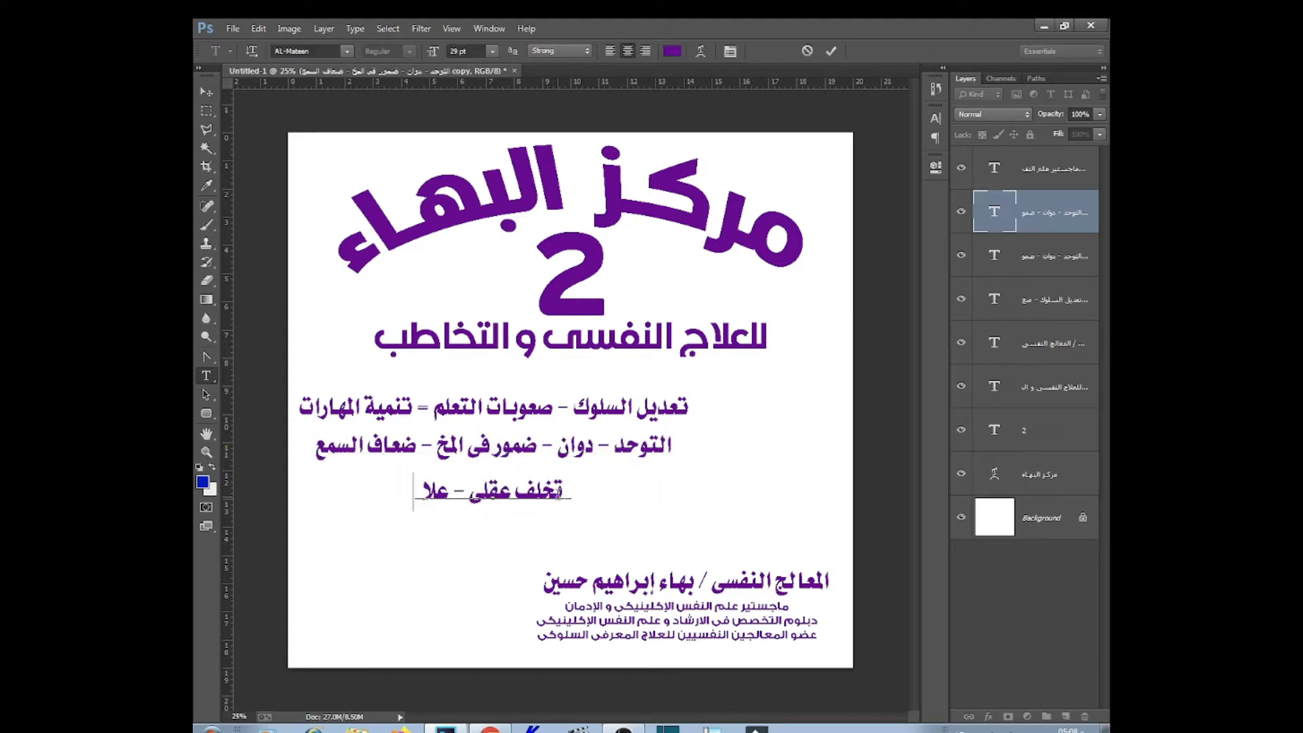
text(ج نفسى - تأخر دراسى - فرط حرك)
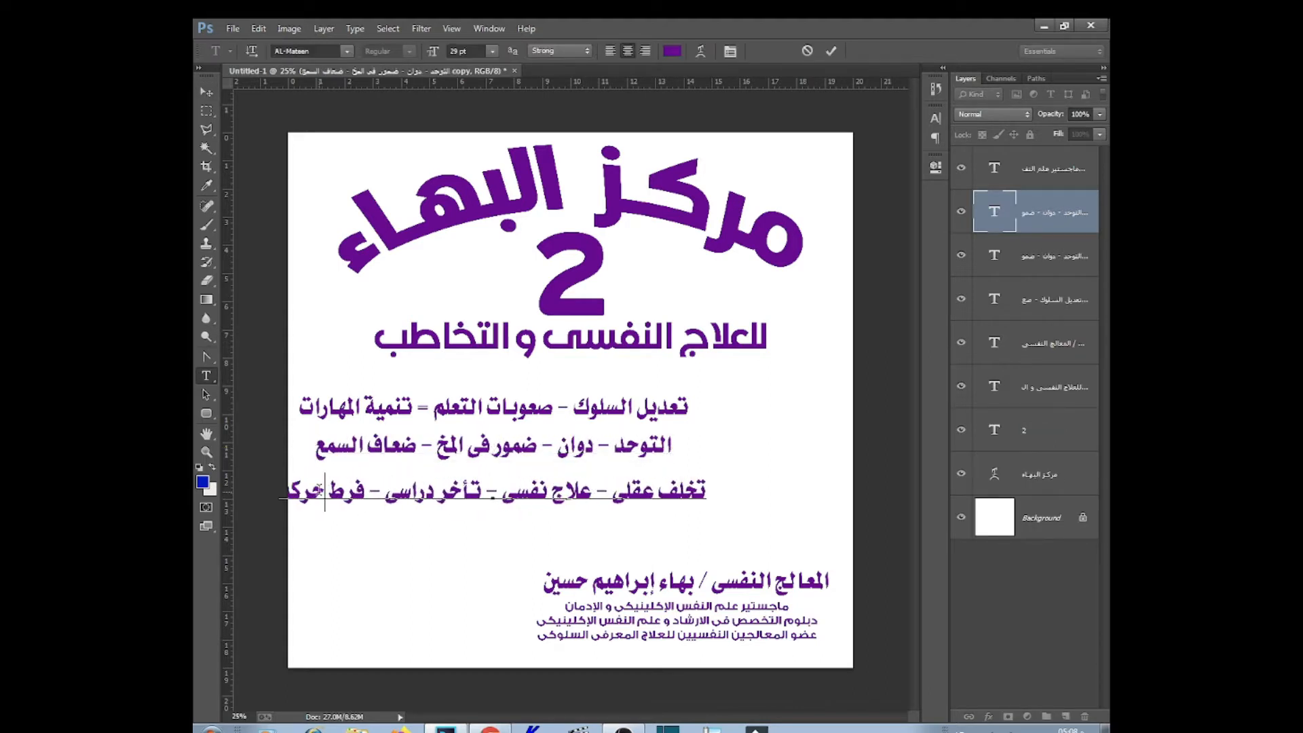
text(ال)
ctrl+alt+drag(669, 479, 668, 518)
triple_click(669, 520)
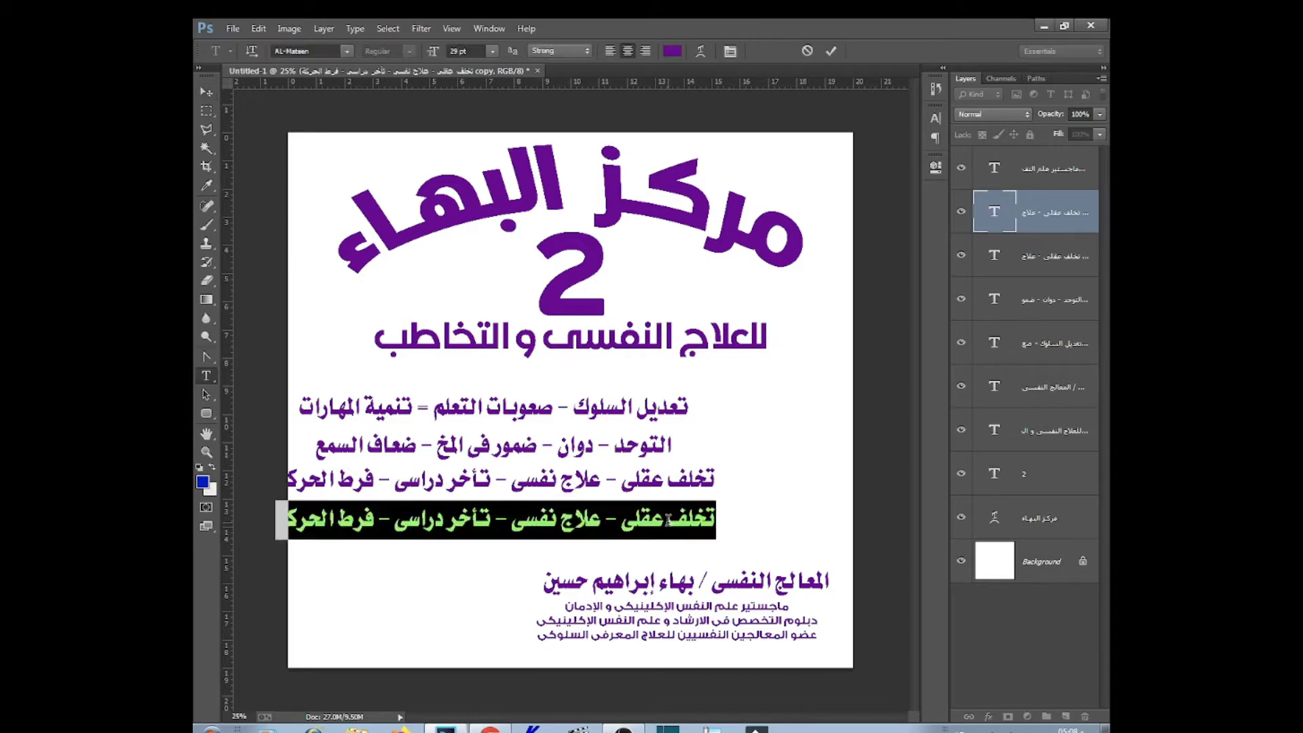
text(تشا الإنتباه - التبول اللاارادى)
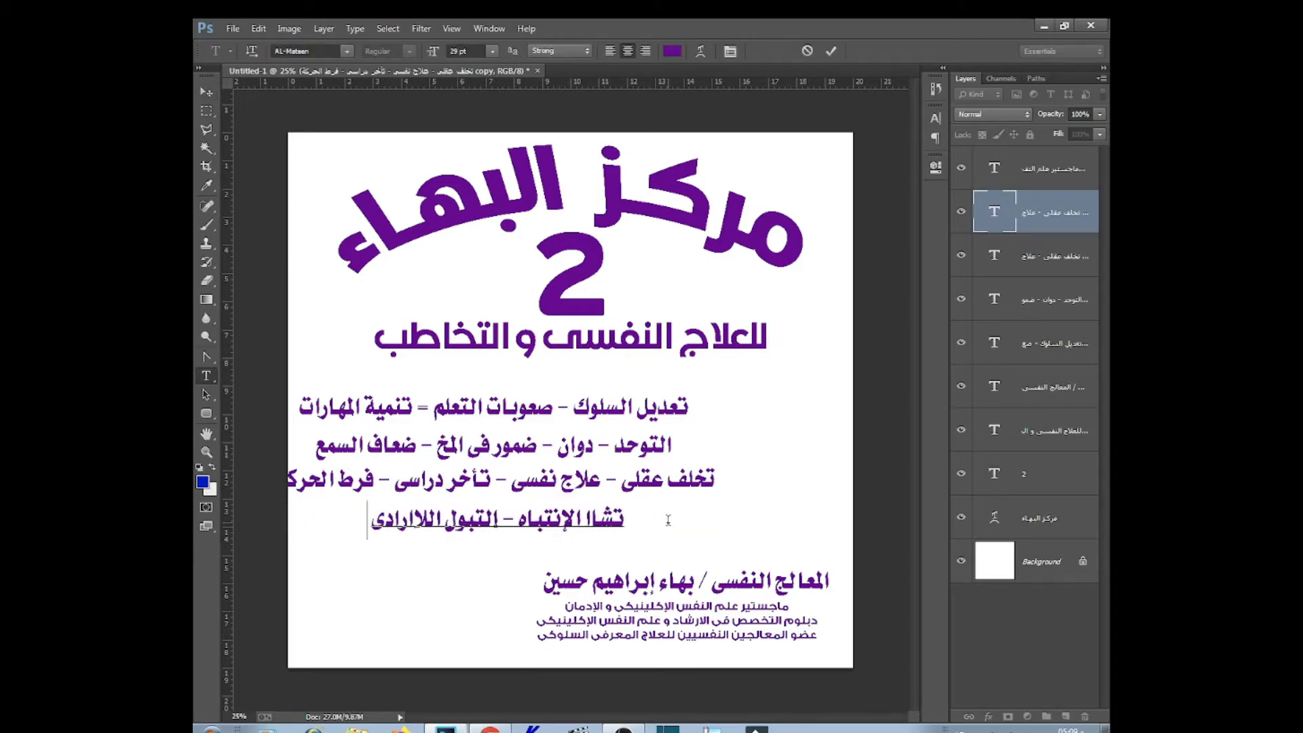
text( - بطء التعلم - البحة الصوتية)
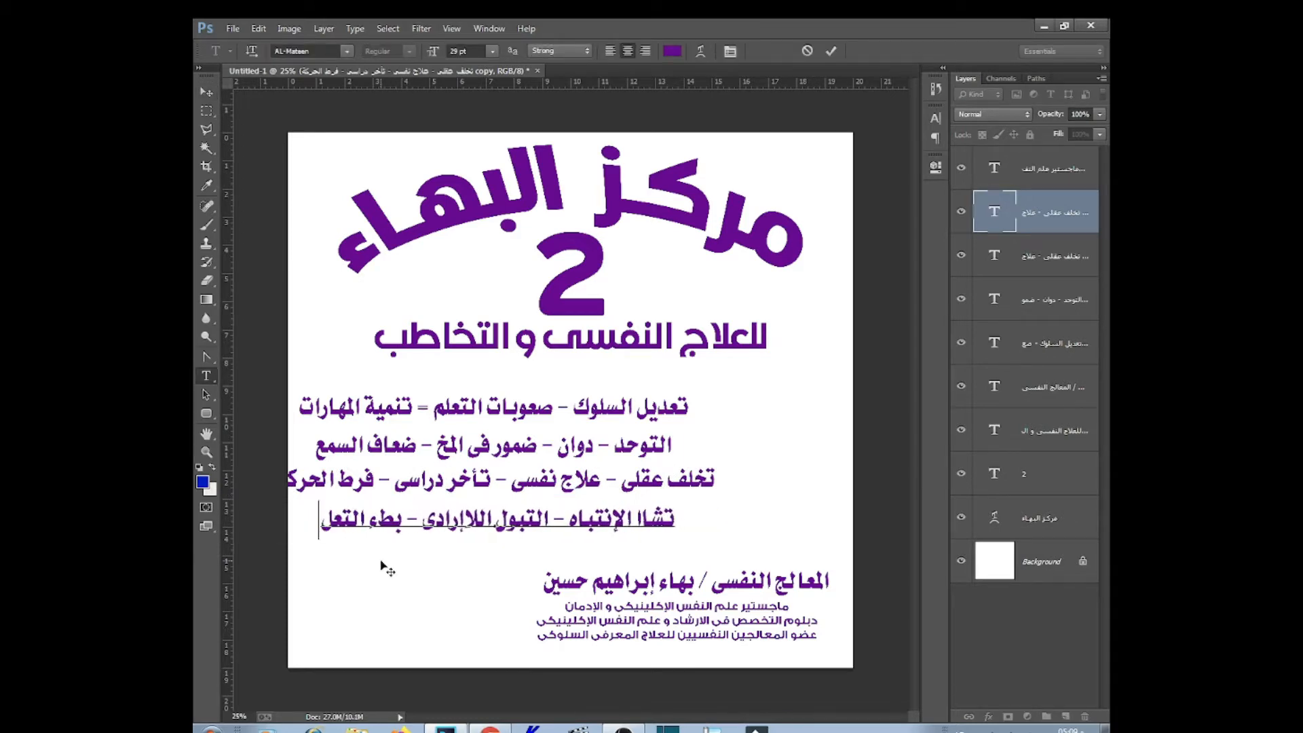
key(ctrl+Return)
key(v)
Scale the four services lines down, move them up and right, and narrow the block
drag(711, 406, 652, 526)
drag(747, 396, 689, 413)
key(Return)
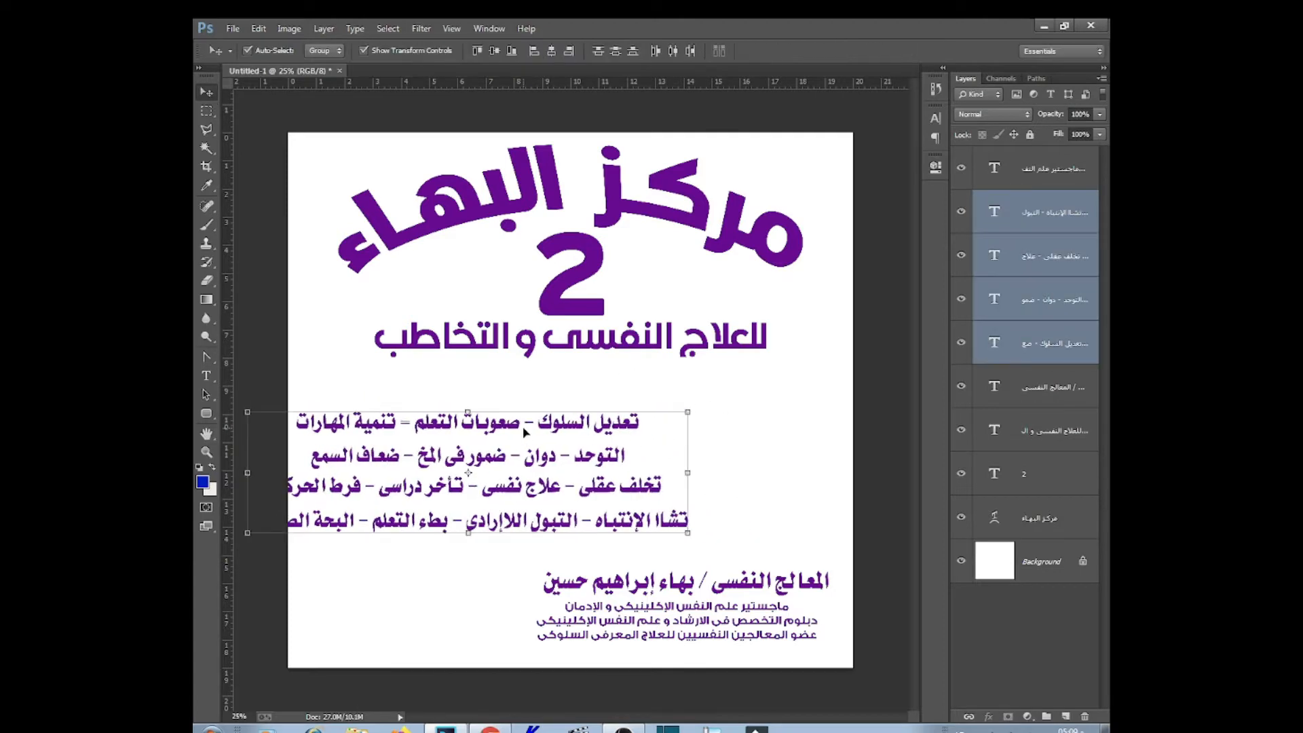
drag(461, 434, 512, 406)
drag(738, 444, 641, 451)
key(Return)
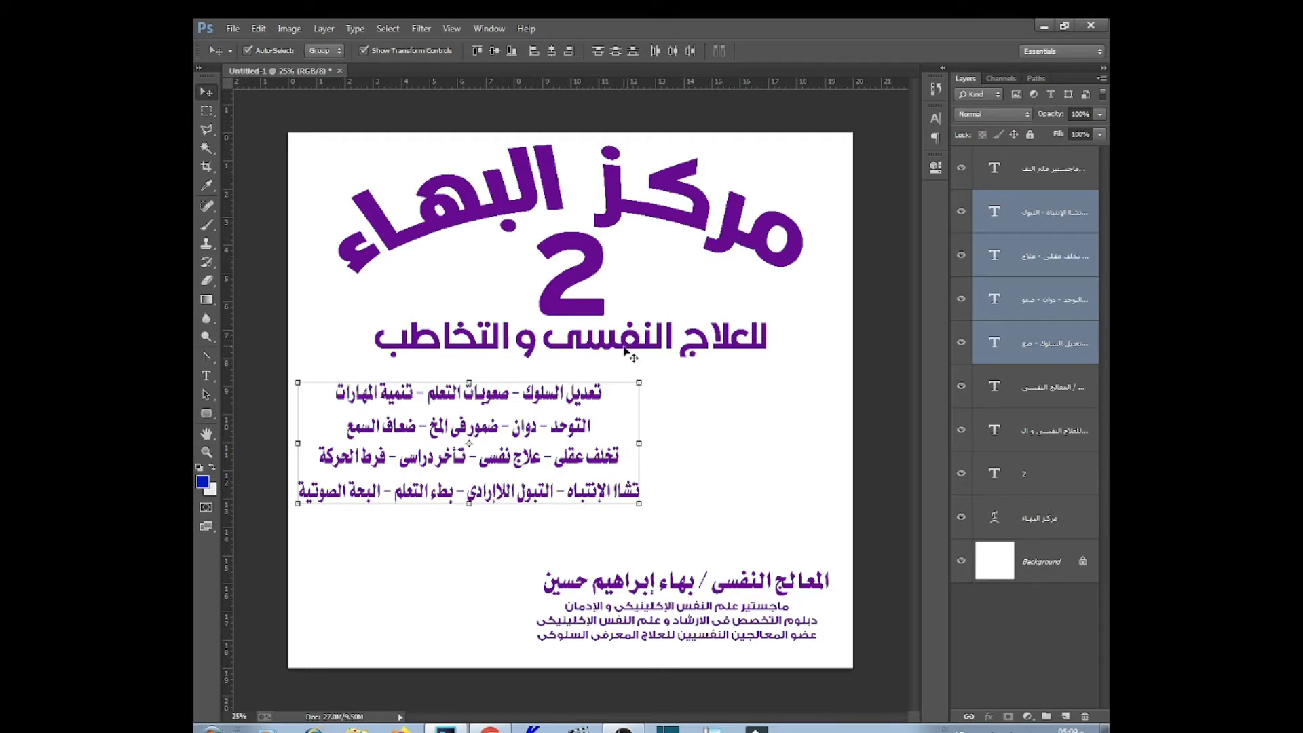
Delete 'و التخاطب' from the therapy line and move 'للعلاج النفسى' up beside the 2
click(207, 376)
drag(372, 337, 540, 337)
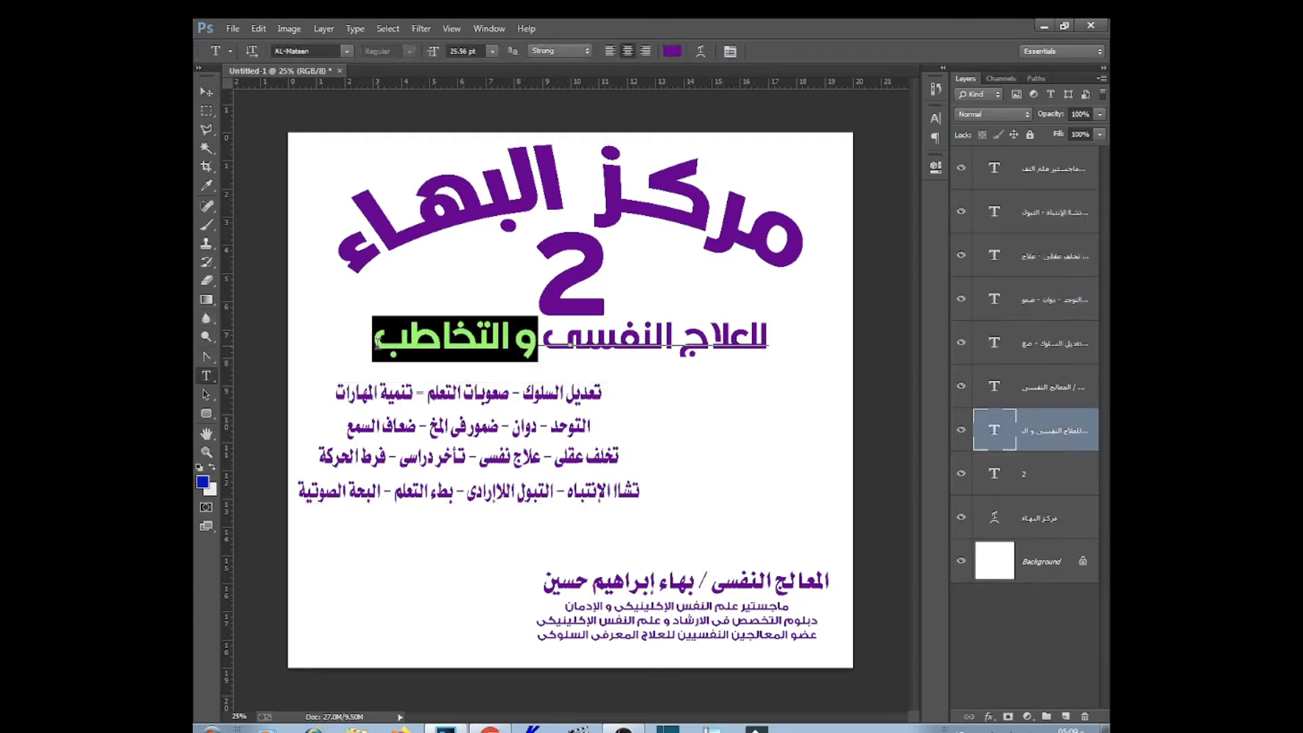
key(BackSpace)
drag(584, 389, 725, 343)
click(205, 93)
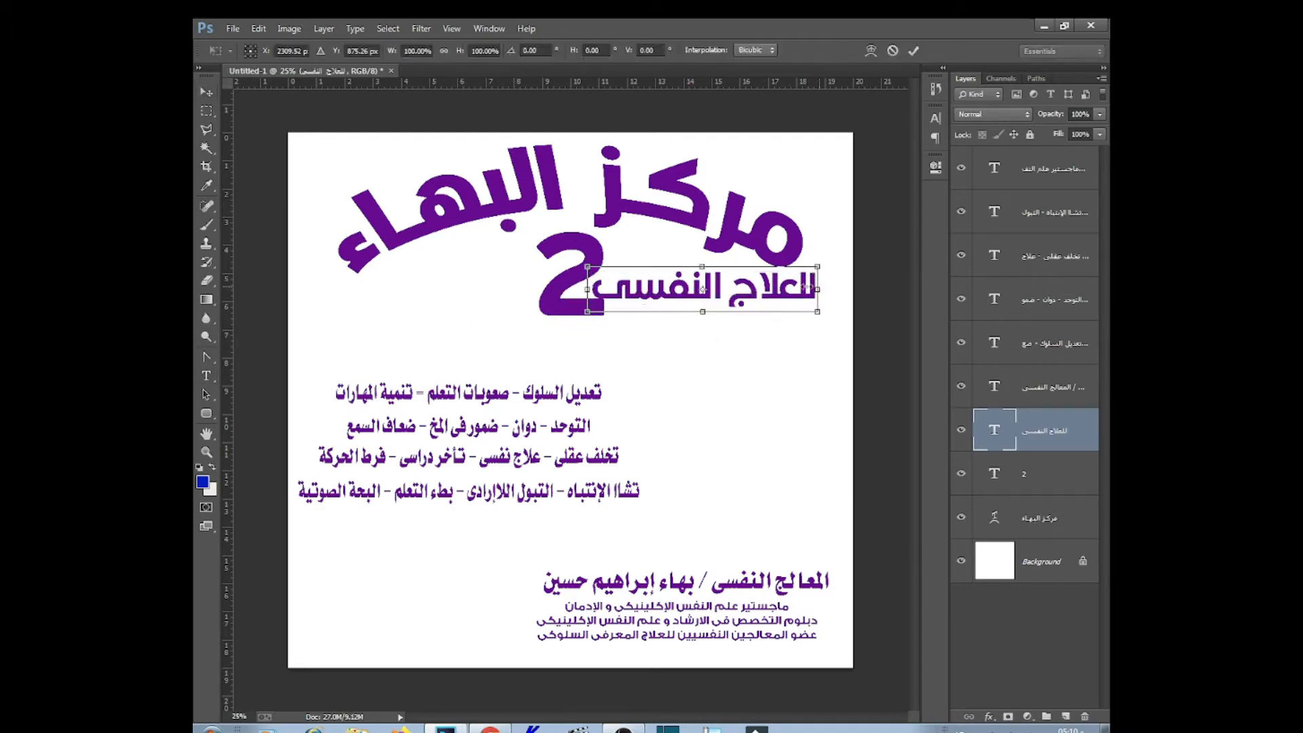
Shift the 2 and 'للعلاج النفسى' slightly left, then stretch the 2 taller
drag(537, 317, 526, 316)
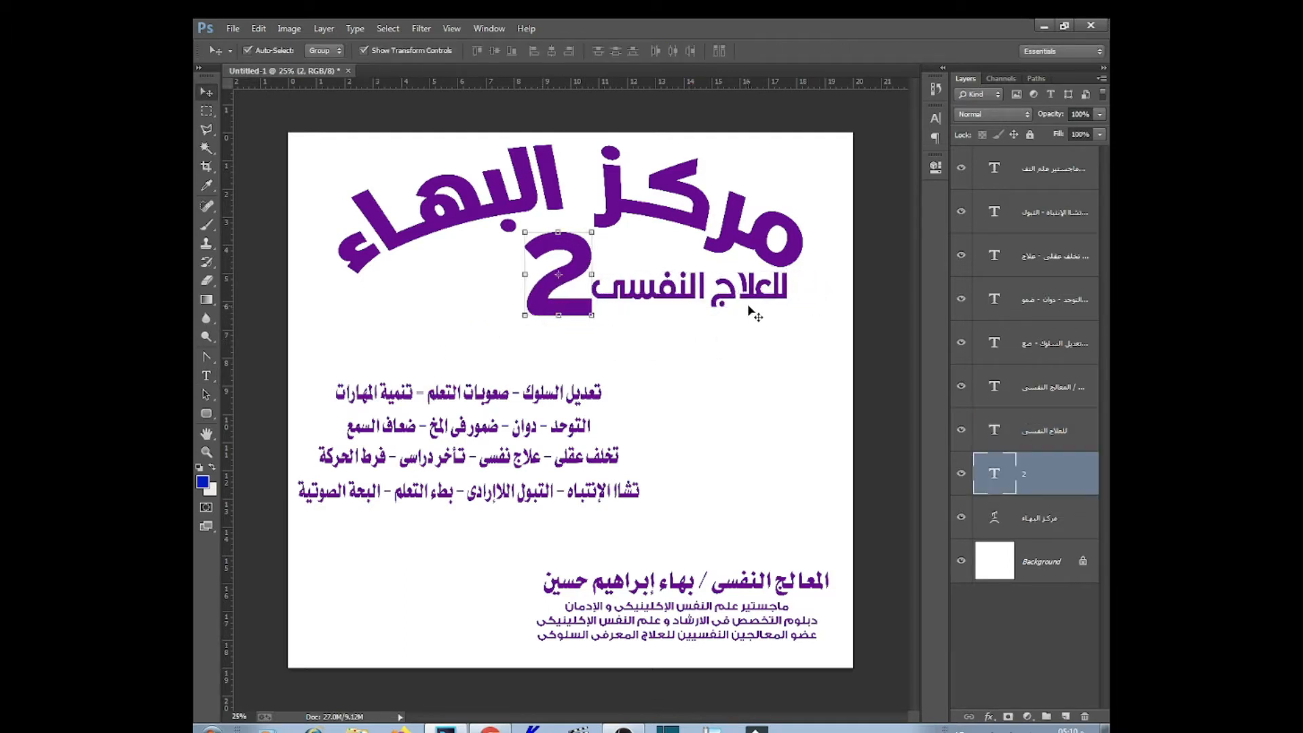
click(748, 305)
drag(748, 305, 744, 304)
click(567, 312)
key(ctrl+t)
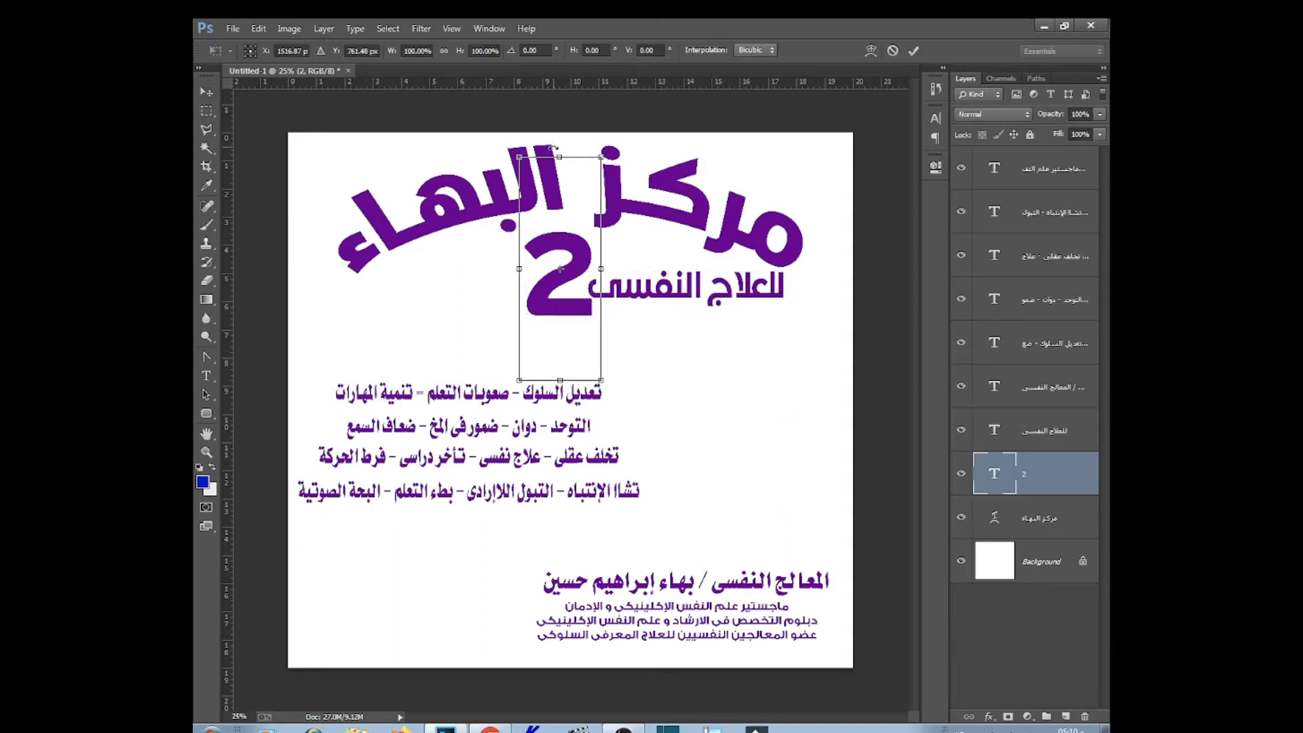
drag(558, 155, 556, 143)
drag(560, 375, 560, 387)
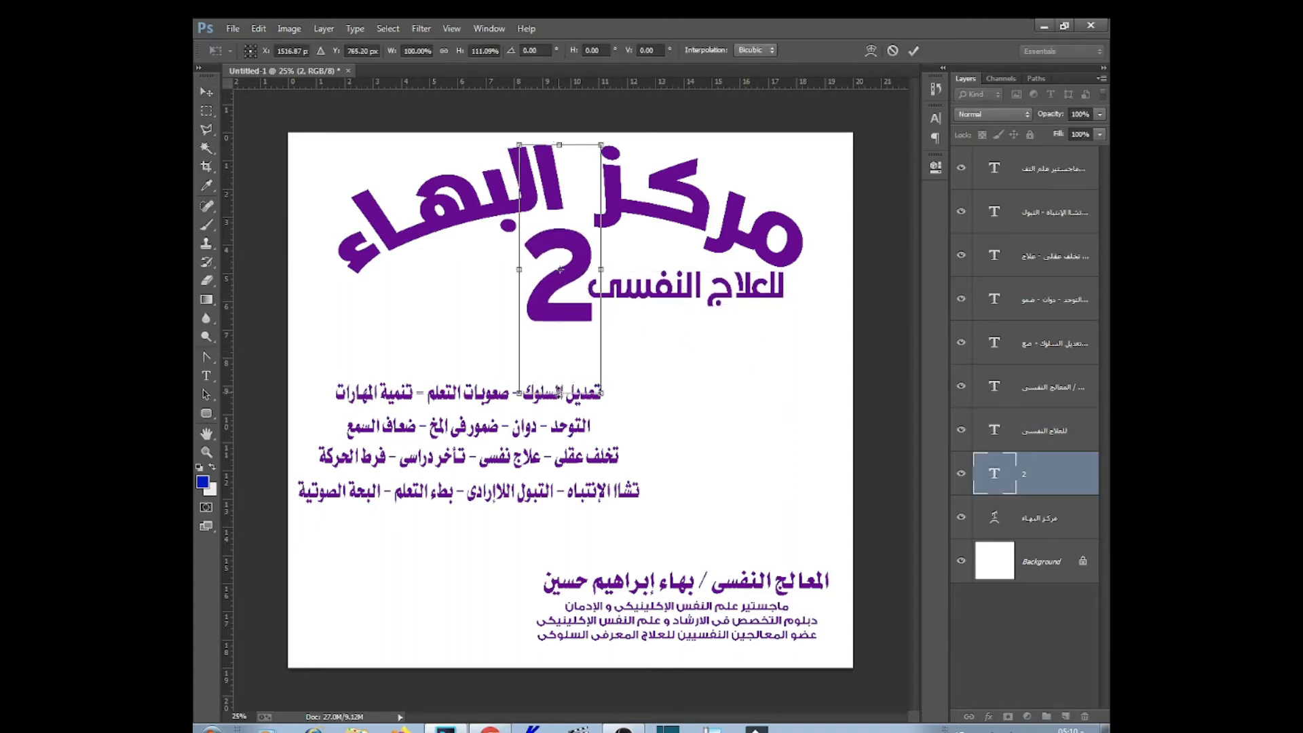
key(Return)
Duplicate 'للعلاج النفسى' to the left of the 2 and retype it as 'و التخاطب'
click(729, 299)
drag(733, 301, 509, 307)
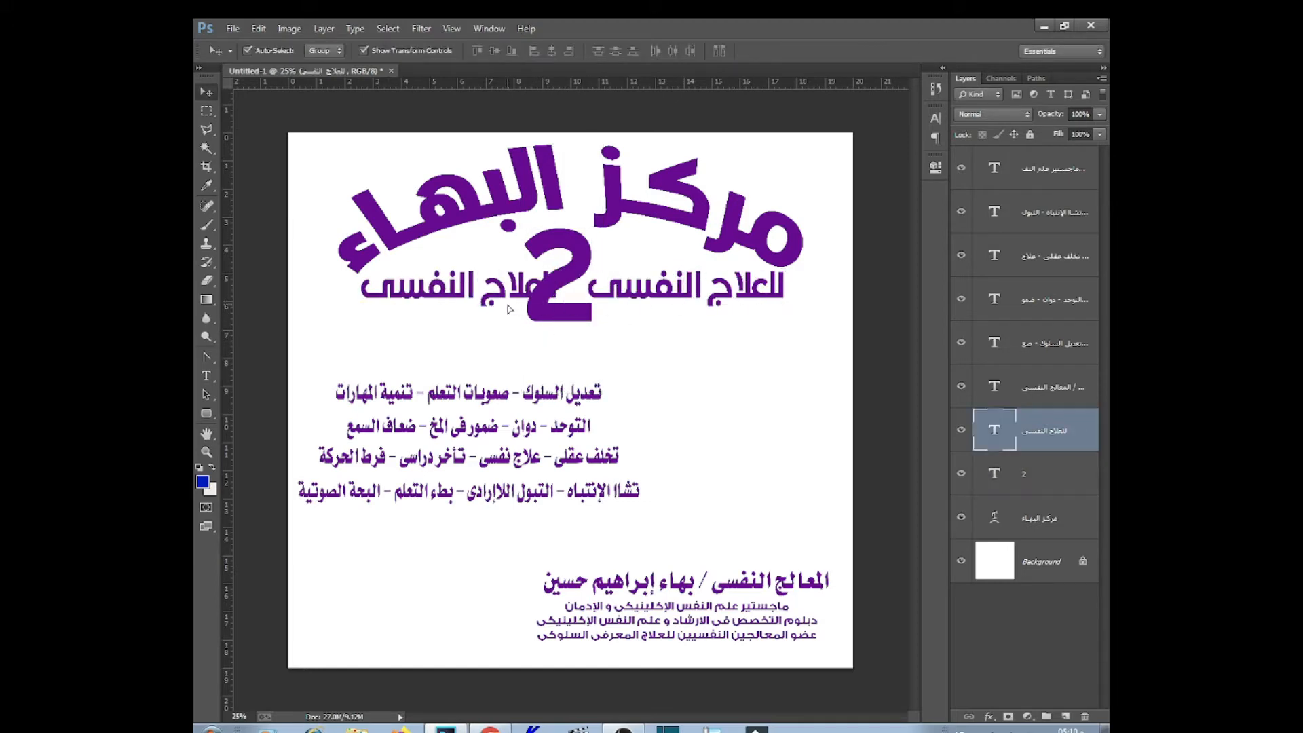
key(t)
triple_click(513, 292)
text(و التخاطب)
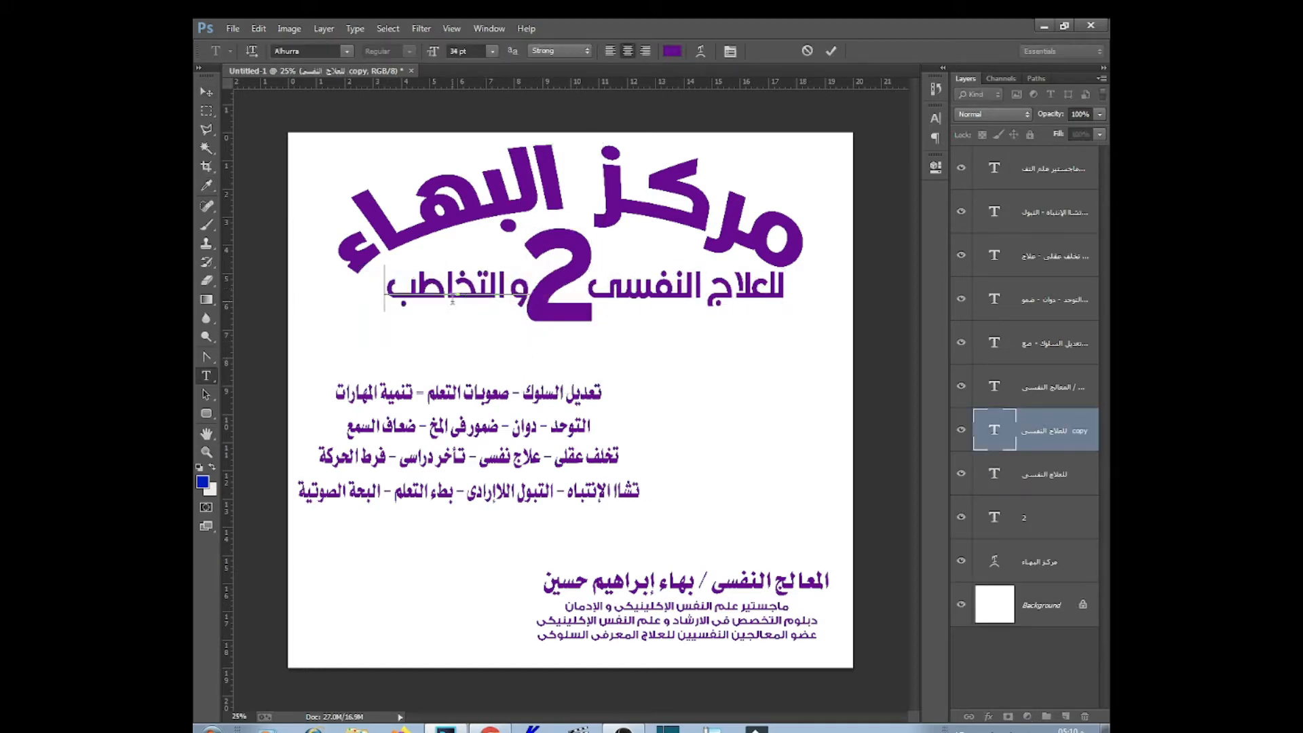
text(ـــ)
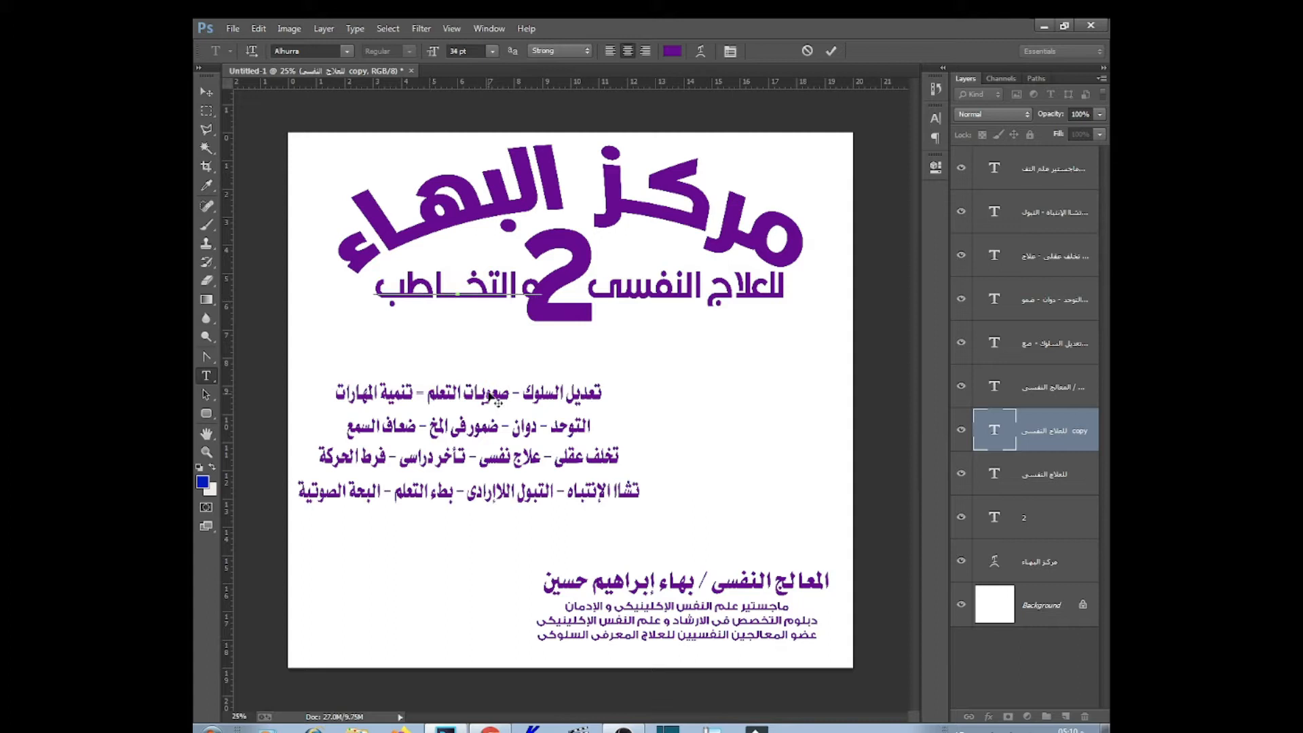
click(207, 95)
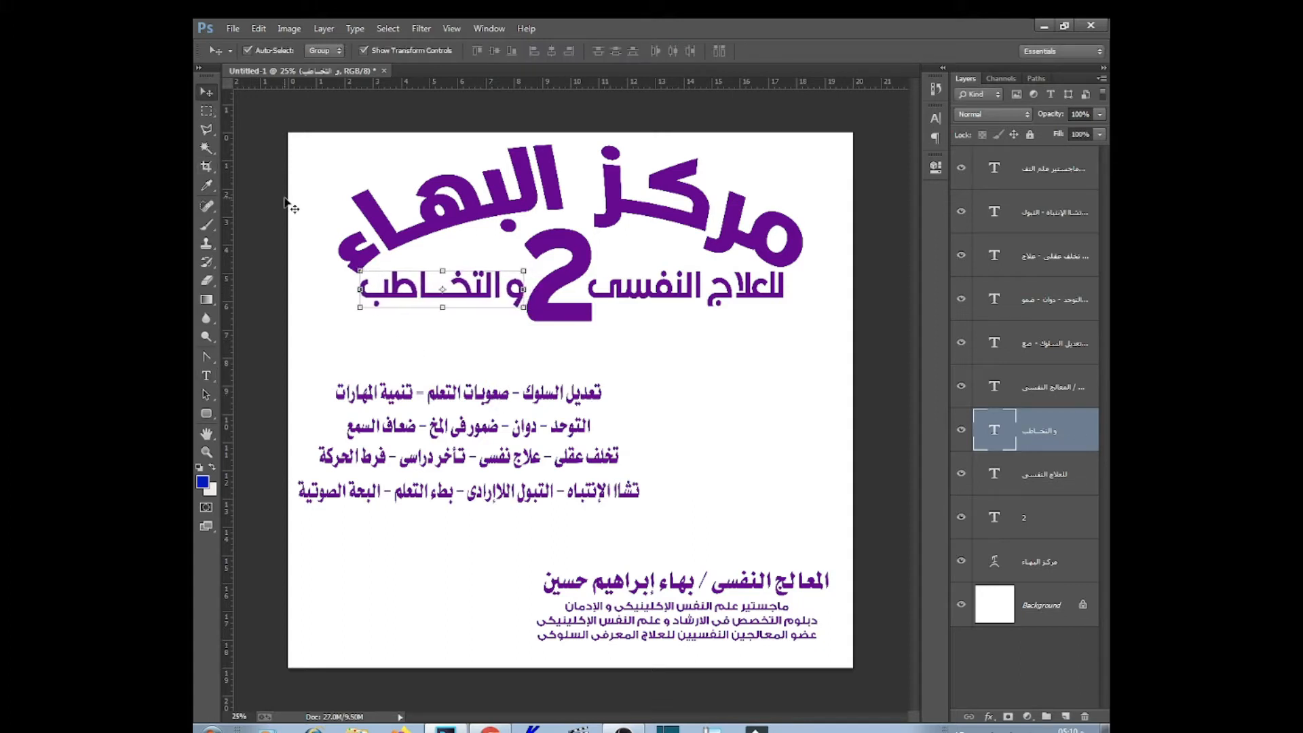
click(614, 343)
Enlarge the name and credentials block to 116% and shift the four service lines left
drag(623, 366, 592, 424)
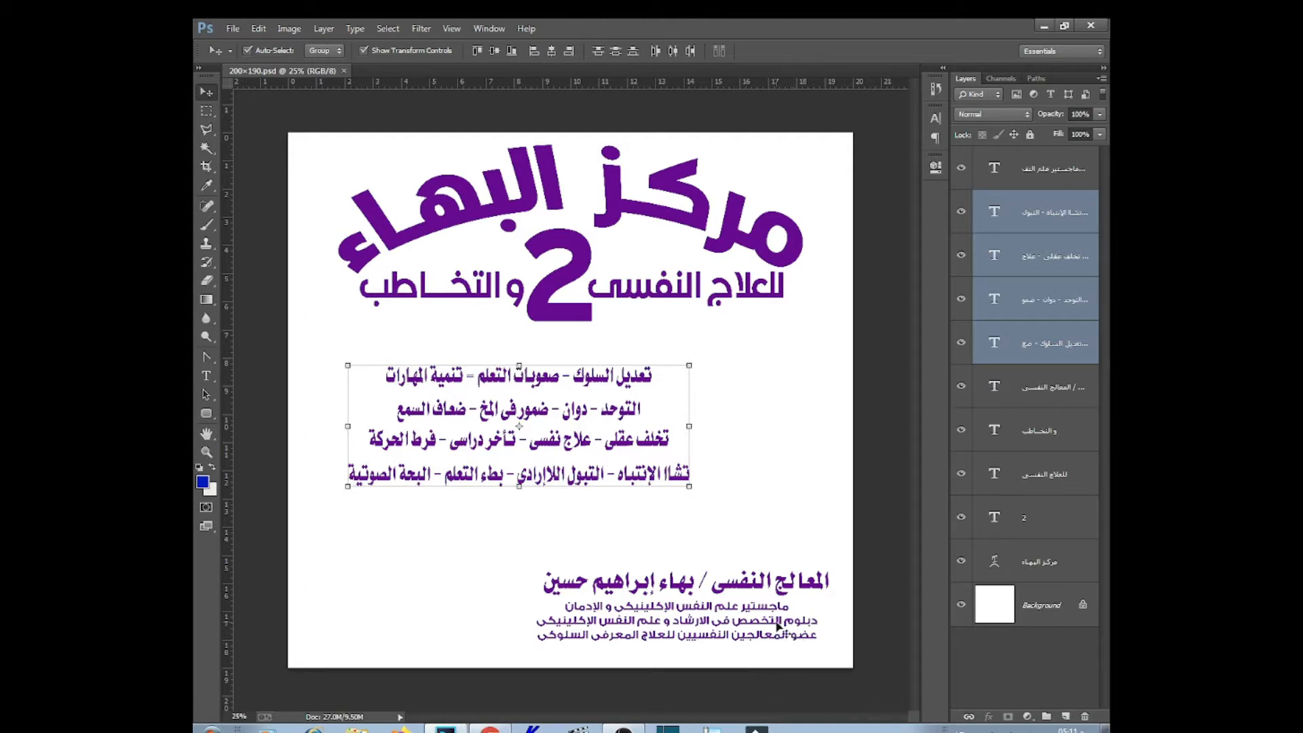
drag(842, 557, 491, 658)
key(Return)
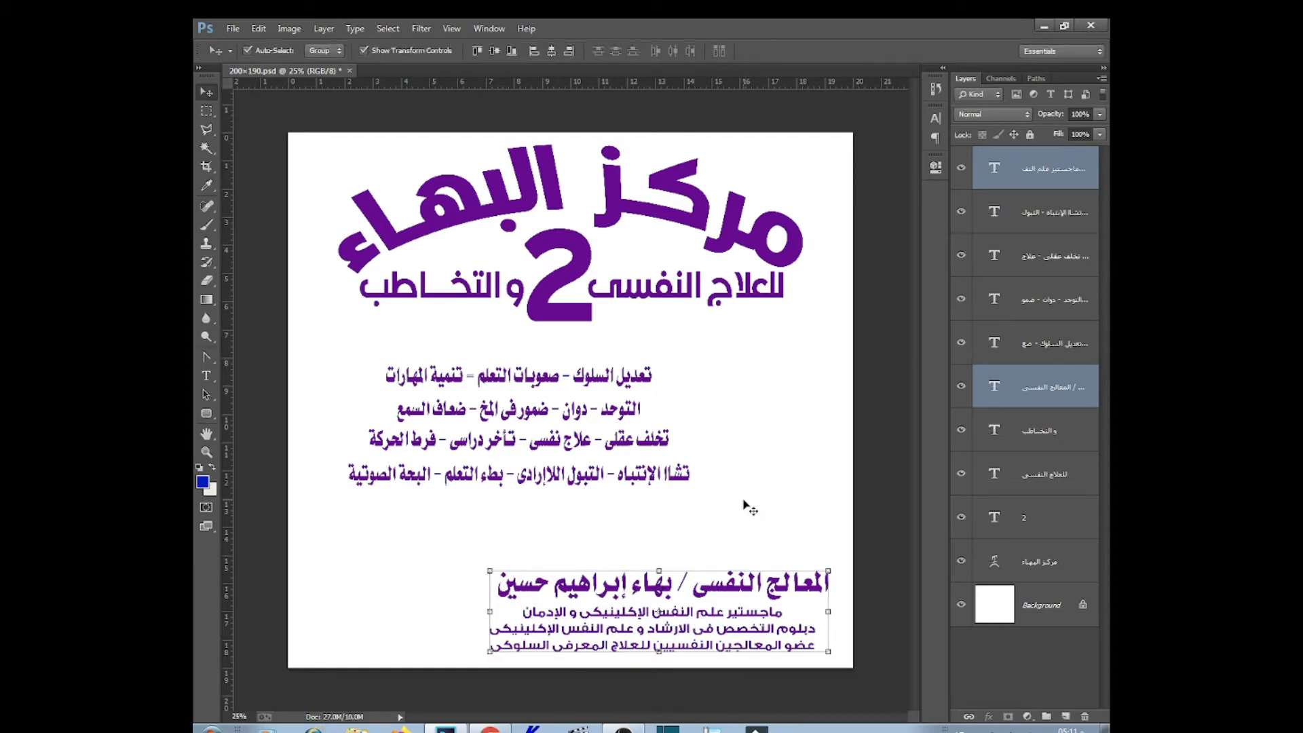
drag(724, 369, 536, 433)
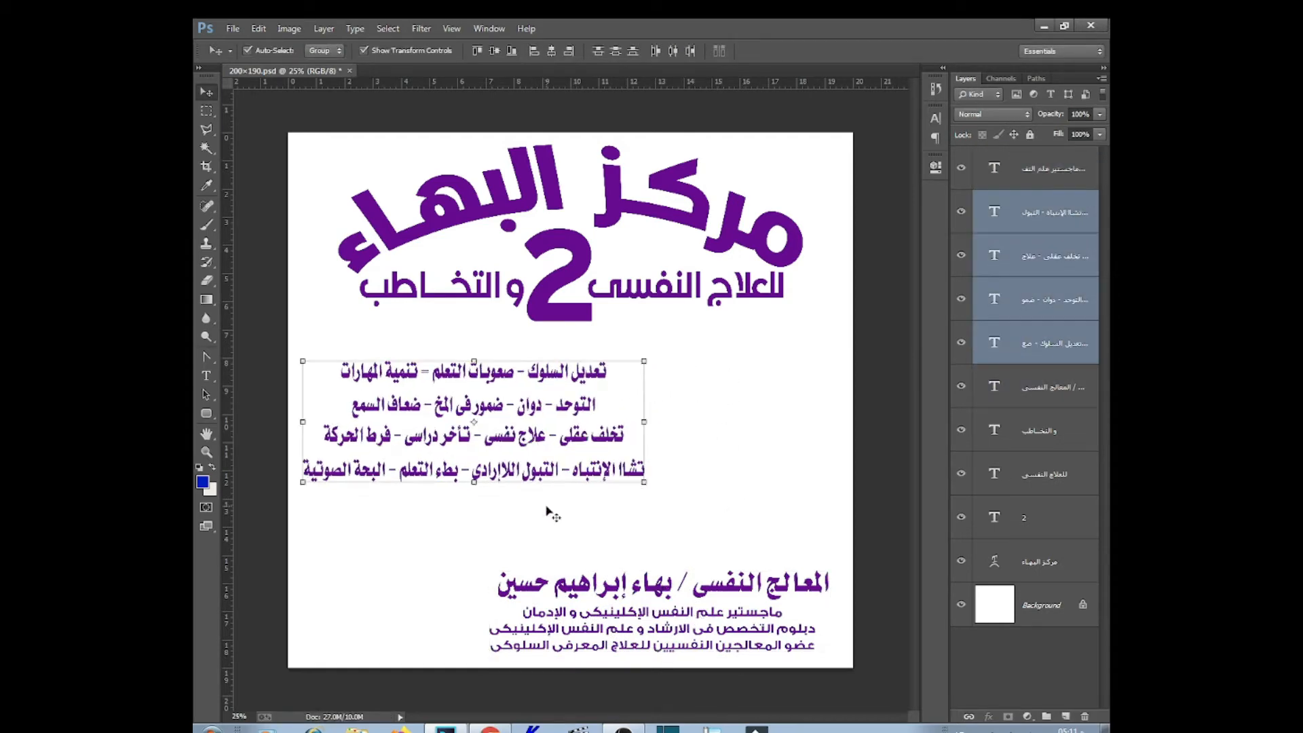
click(546, 538)
Bring up the portrait photo of the man in its own tab
click(1043, 25)
click(445, 730)
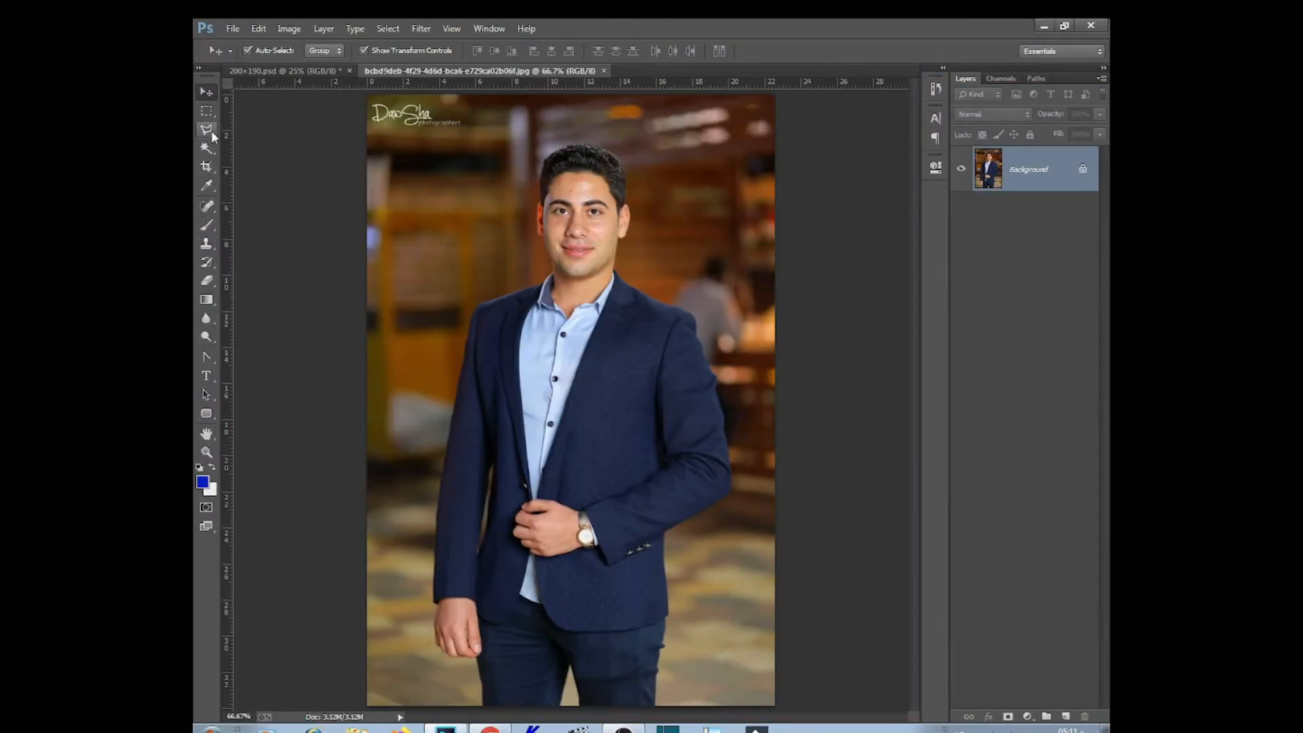
click(211, 132)
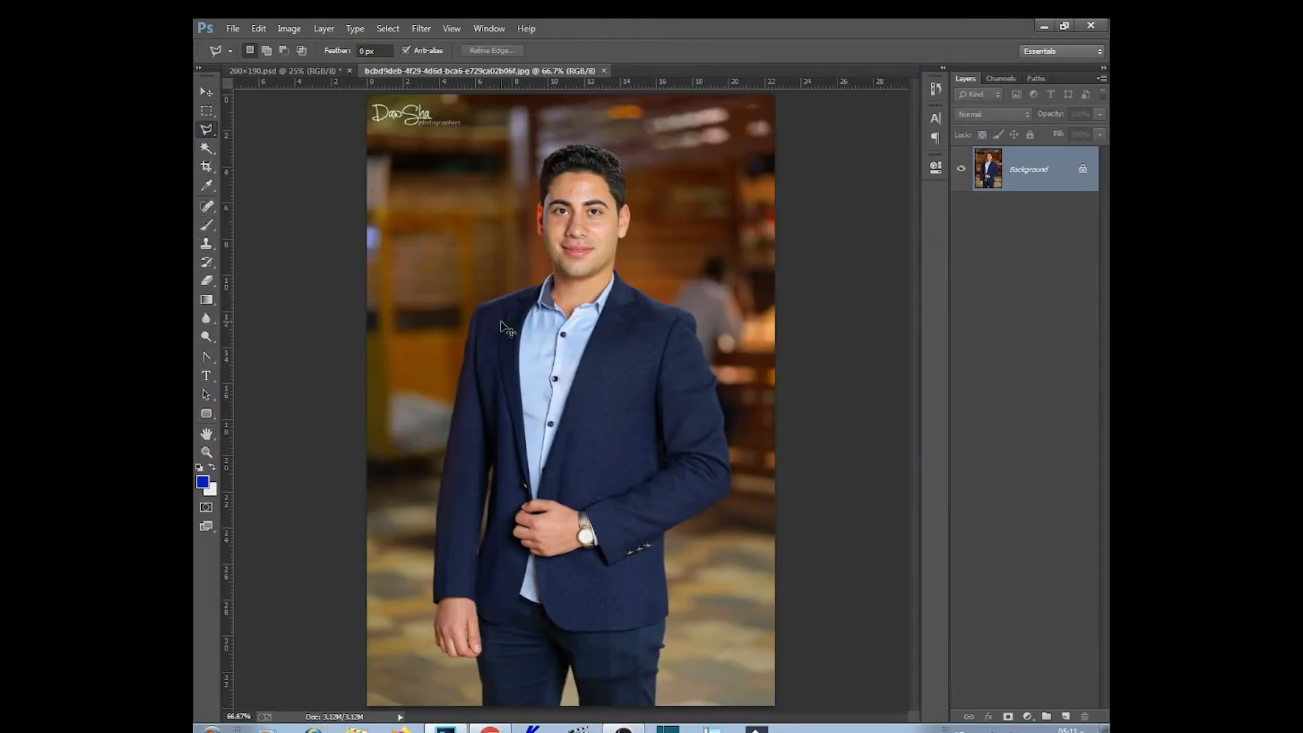
Zoom in and trace the man's outline down the shoulder, sleeve, torso and trousers
key(ctrl+plus)
key(ctrl+plus)
key(ctrl+plus)
drag(610, 244, 502, 526)
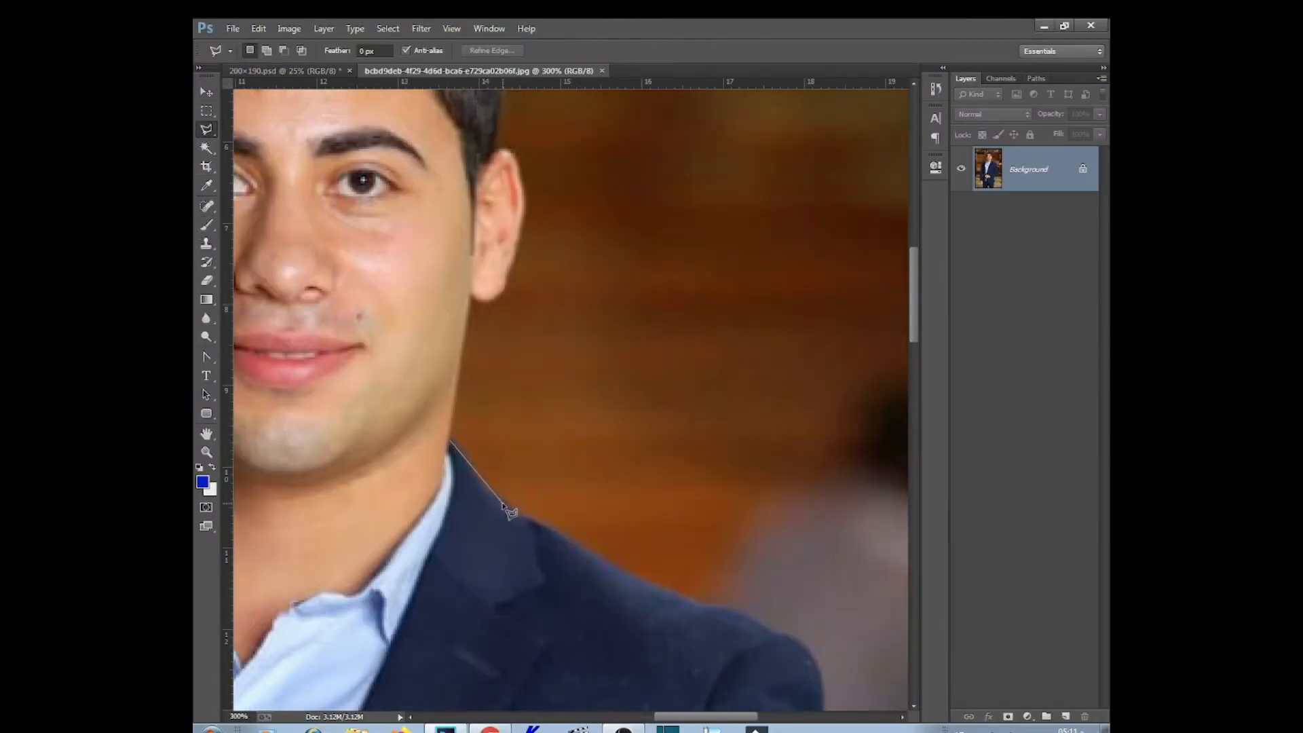
click(820, 670)
drag(828, 692, 664, 354)
click(701, 456)
drag(770, 599, 625, 276)
click(652, 398)
drag(679, 624, 593, 170)
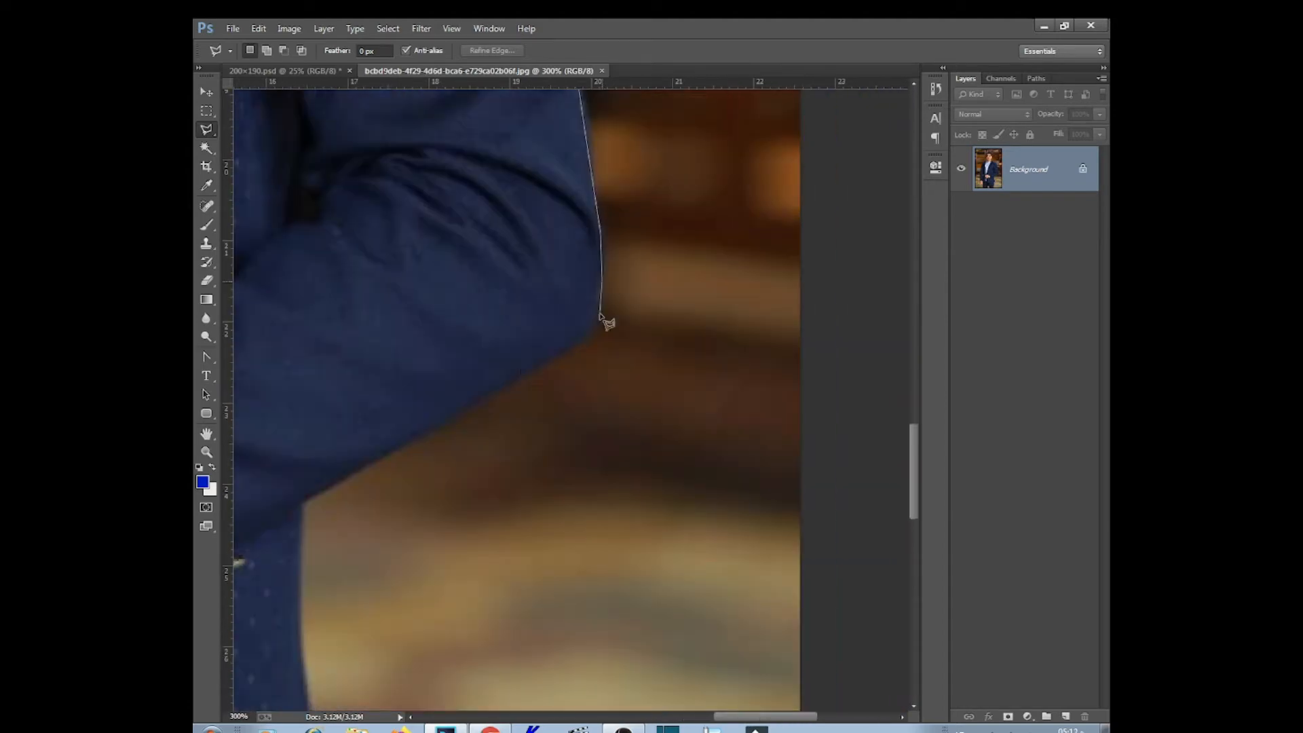
click(594, 326)
click(304, 499)
drag(299, 633, 491, 188)
click(506, 437)
drag(468, 678, 523, 277)
click(499, 486)
Continue the outline around the hand, up the sleeve, shoulder and collar to the neck
drag(499, 486, 903, 529)
click(614, 532)
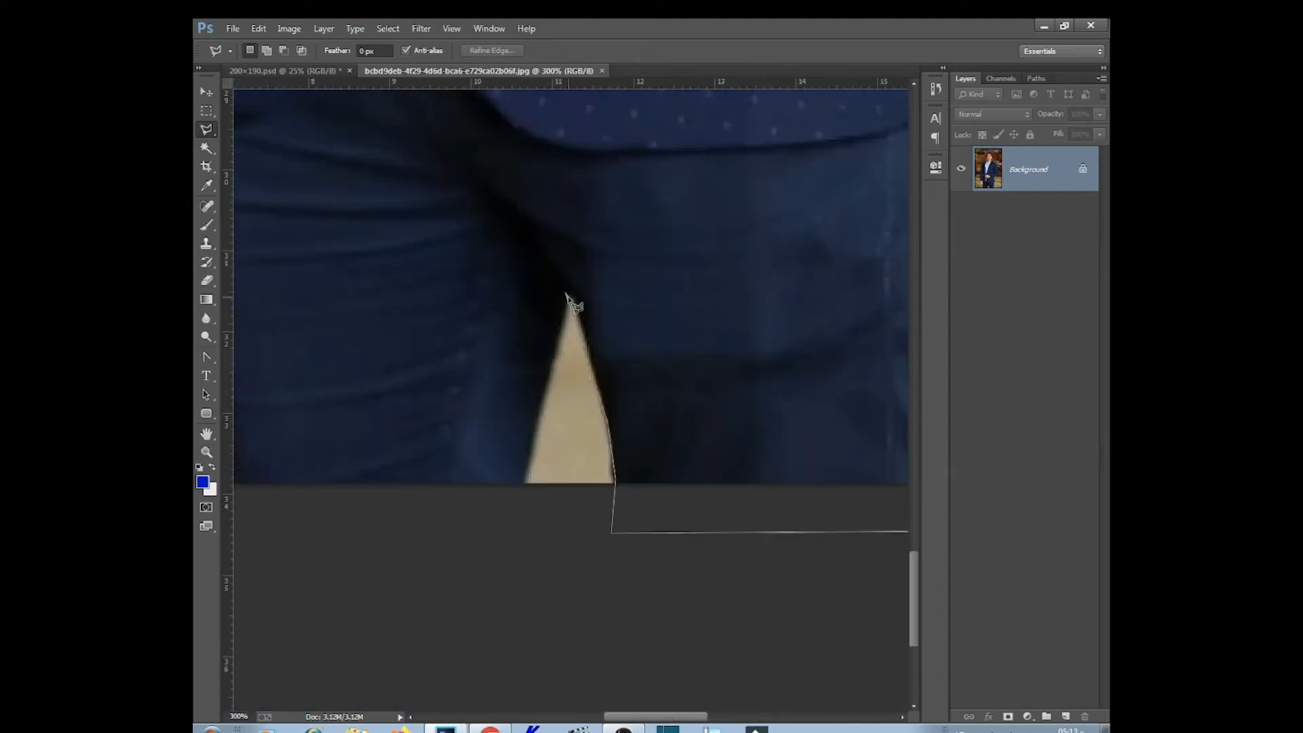
click(672, 597)
click(668, 495)
click(451, 234)
click(467, 140)
click(449, 129)
drag(445, 136, 496, 441)
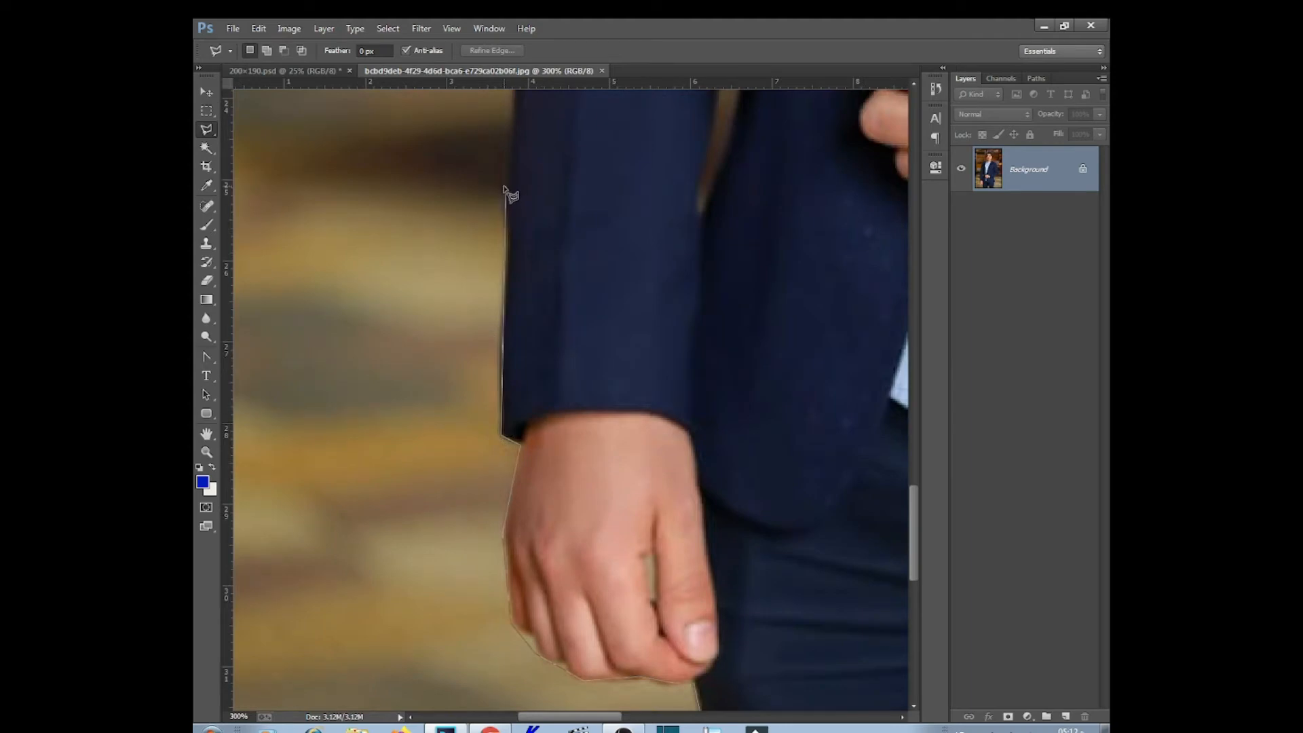
drag(506, 190, 526, 509)
click(538, 344)
drag(621, 135, 628, 401)
drag(661, 197, 599, 453)
click(640, 276)
click(677, 225)
drag(857, 164, 502, 242)
click(606, 212)
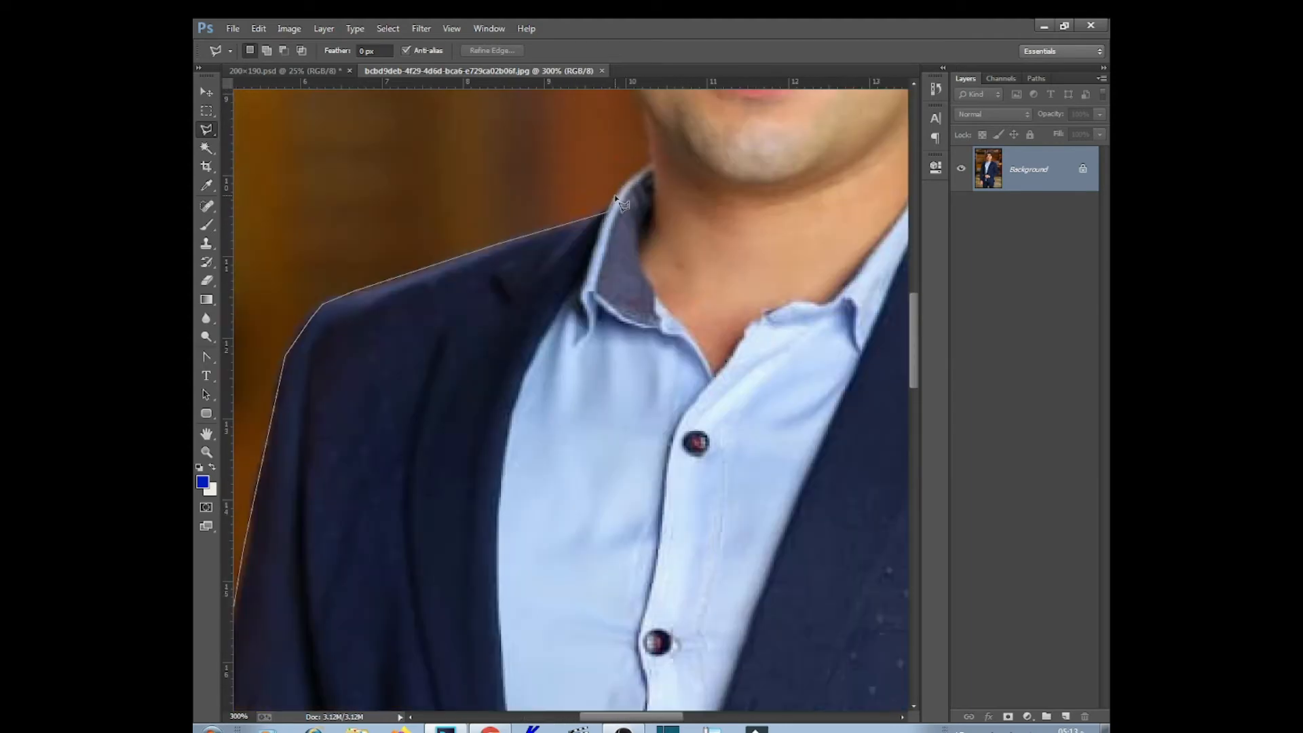
click(660, 159)
Trace past the ear and over the hair, then close the selection and zoom out
drag(660, 160, 627, 433)
click(550, 123)
click(561, 120)
drag(563, 119, 562, 337)
click(558, 243)
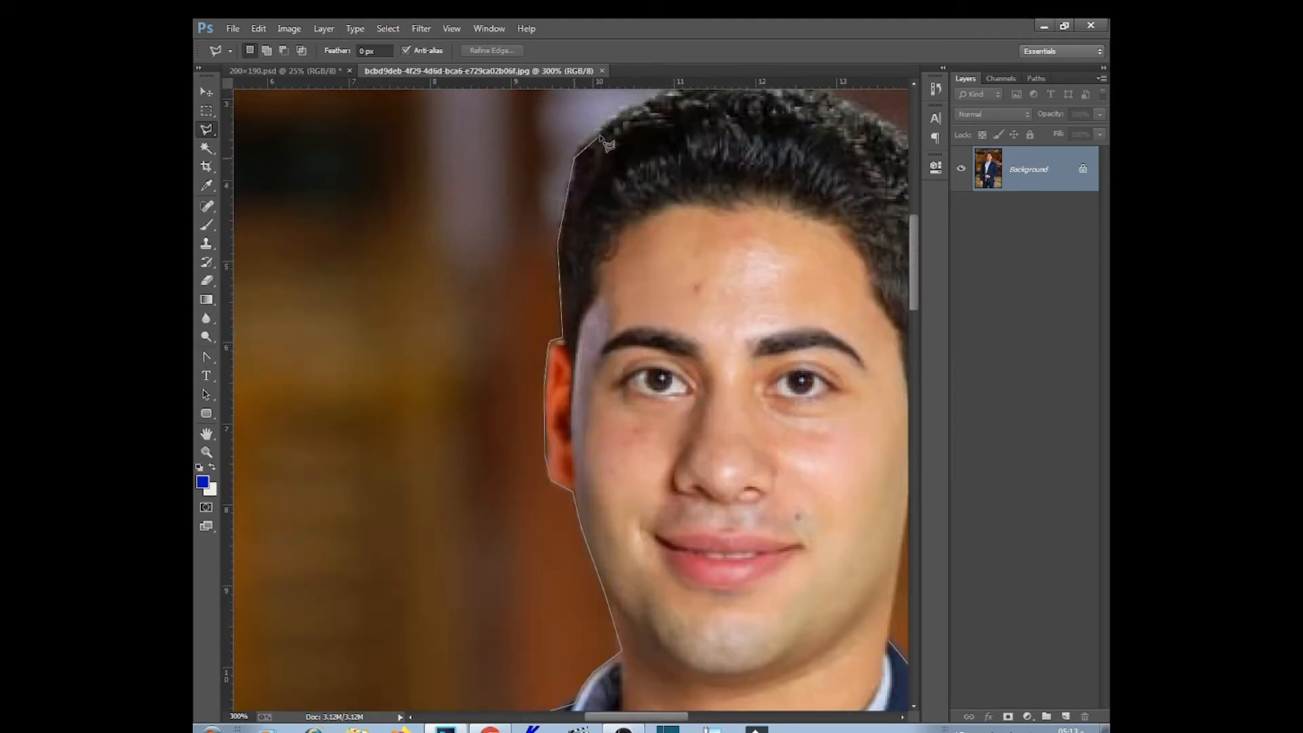
drag(574, 156, 520, 379)
click(561, 338)
click(641, 301)
click(770, 310)
click(885, 489)
click(879, 573)
drag(879, 572, 714, 234)
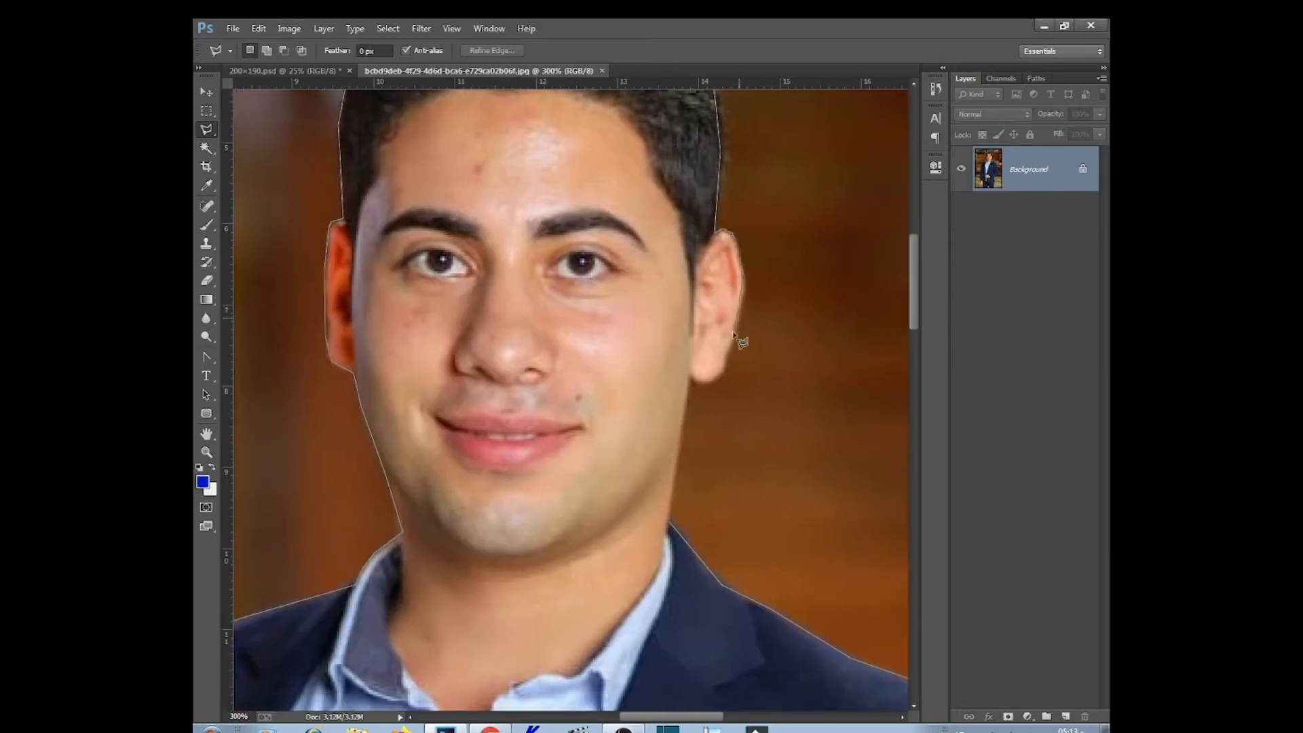
click(692, 383)
key(ctrl+0)
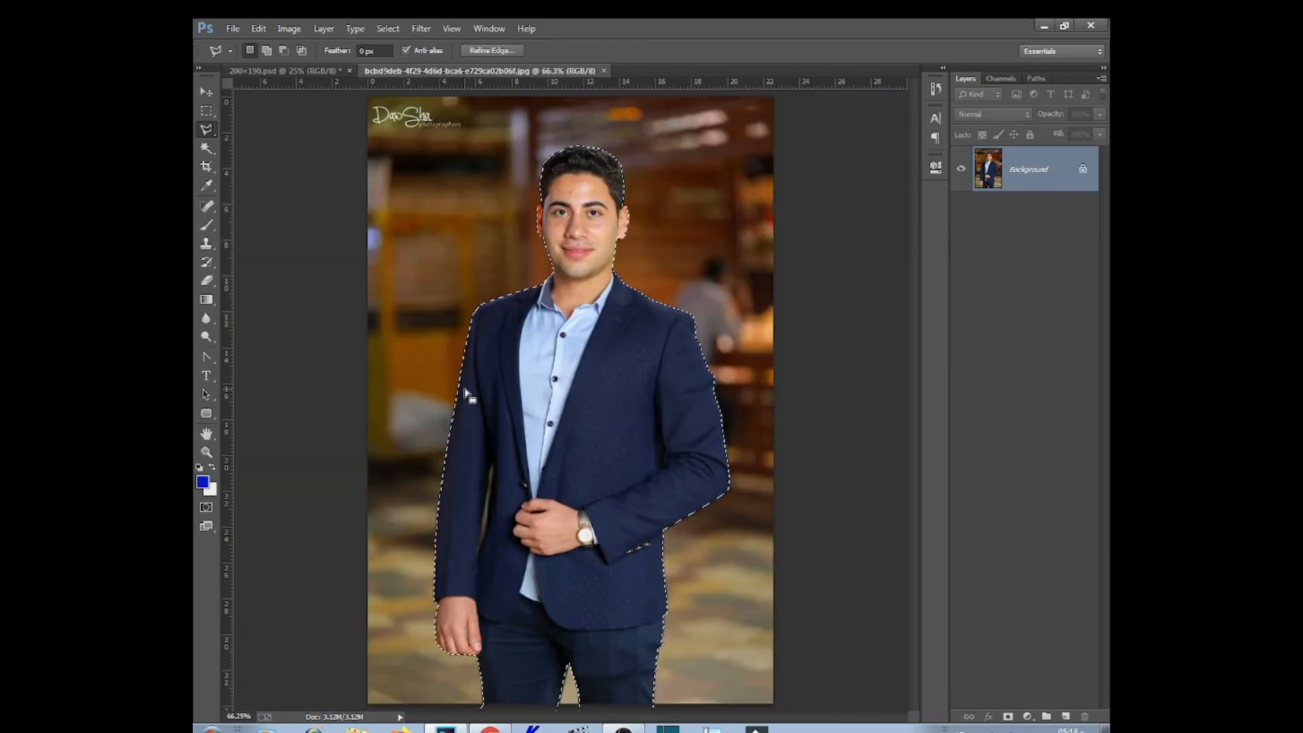
right_click(577, 222)
Drag the selected man from the photo onto the flyer
click(617, 265)
key(Return)
key(v)
drag(560, 169, 749, 399)
Enlarge the man to about 173% and position him at the flyer's lower right
drag(778, 594, 868, 672)
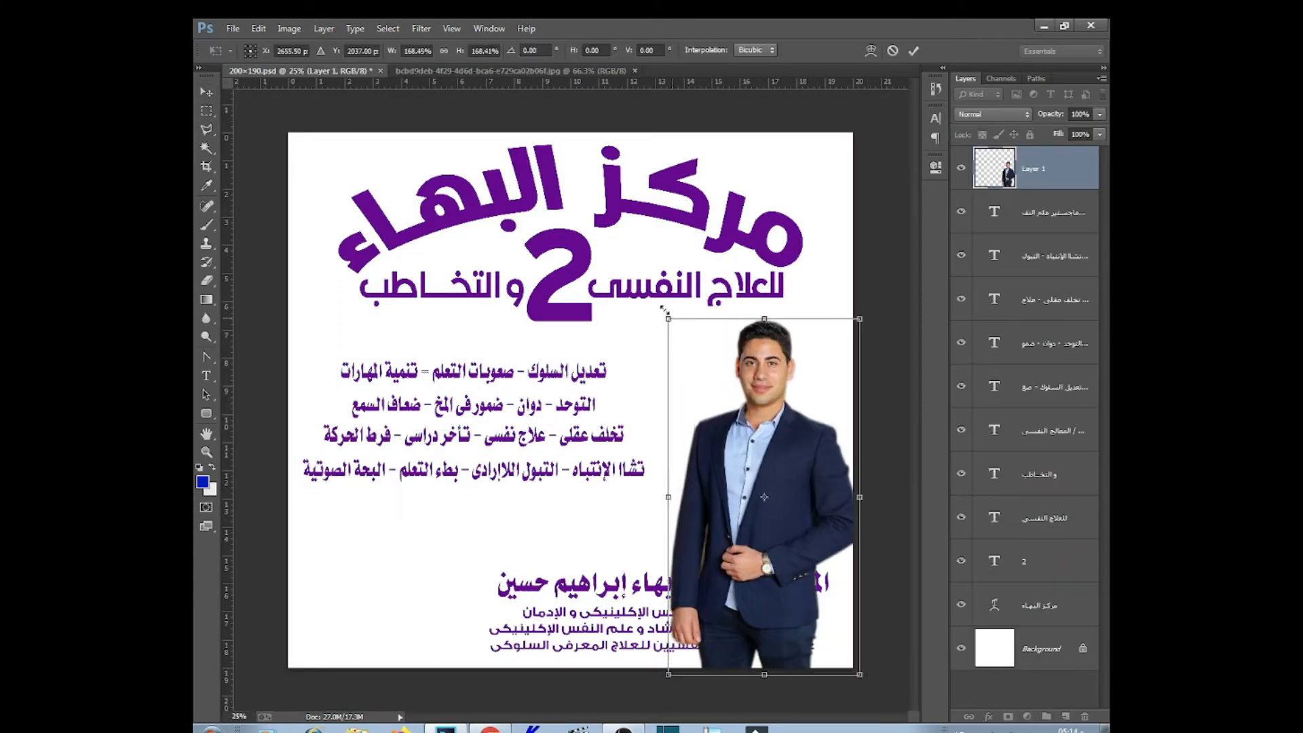
drag(668, 315, 663, 310)
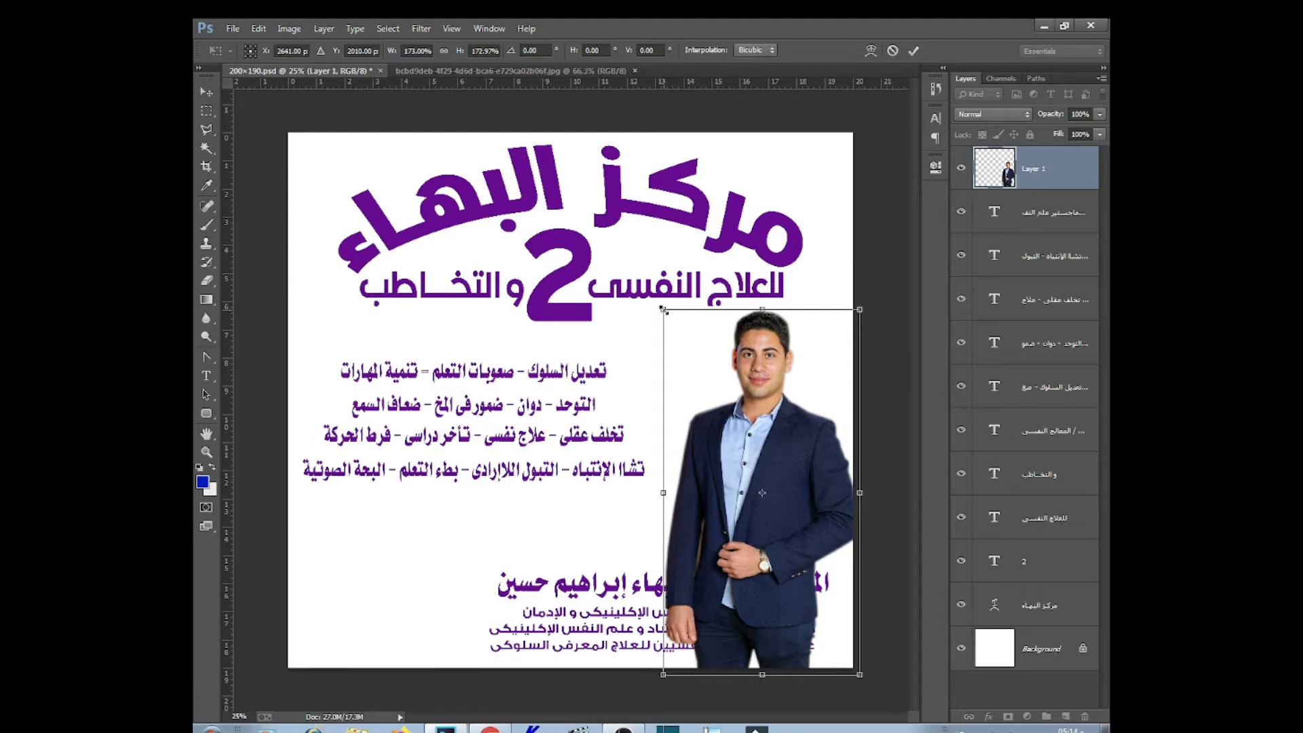
drag(664, 675, 651, 697)
key(Return)
drag(859, 697, 877, 731)
drag(776, 481, 770, 478)
key(Return)
key(Up)
key(Up)
key(Up)
key(Up)
key(Up)
key(Up)
key(Up)
key(Up)
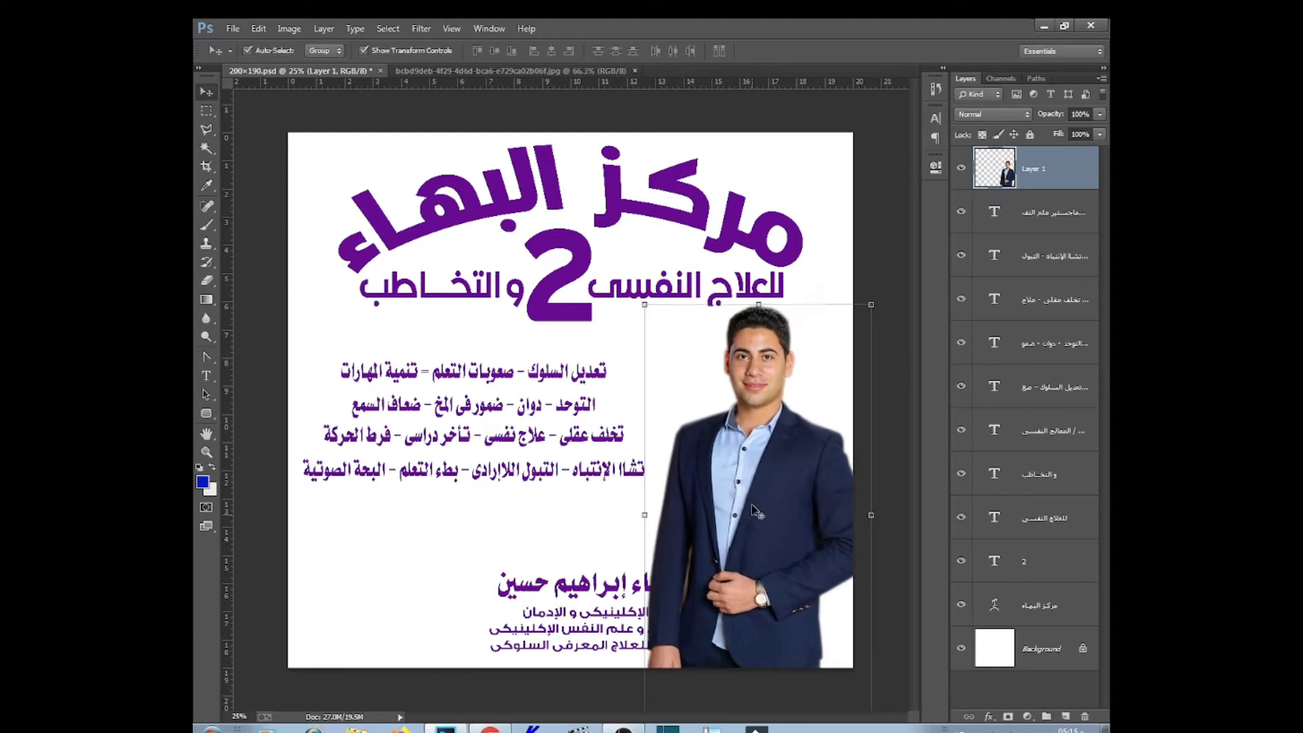
Select the background sliver beside the jacket, feather it, and delete it
key(ctrl+plus)
key(ctrl+plus)
key(ctrl+plus)
drag(810, 605, 609, 272)
key(l)
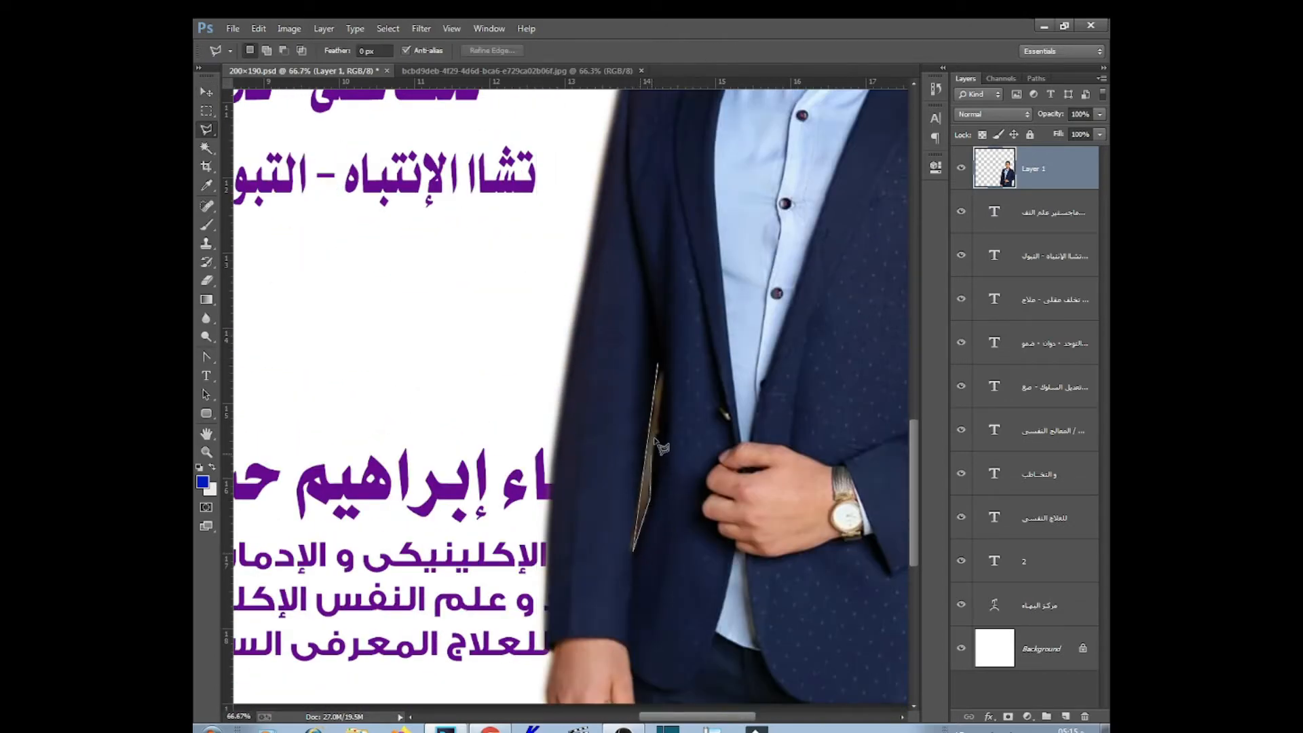
click(662, 379)
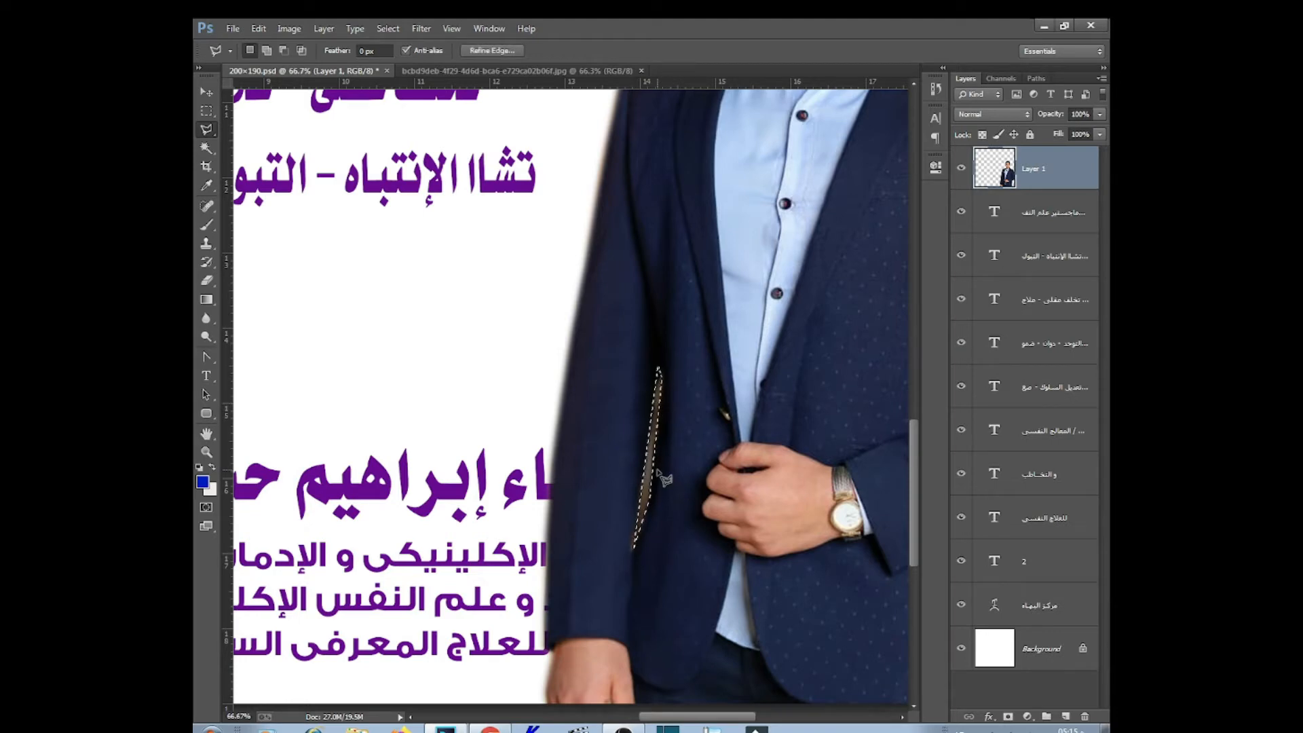
key(shift+F6)
key(Return)
key(Delete)
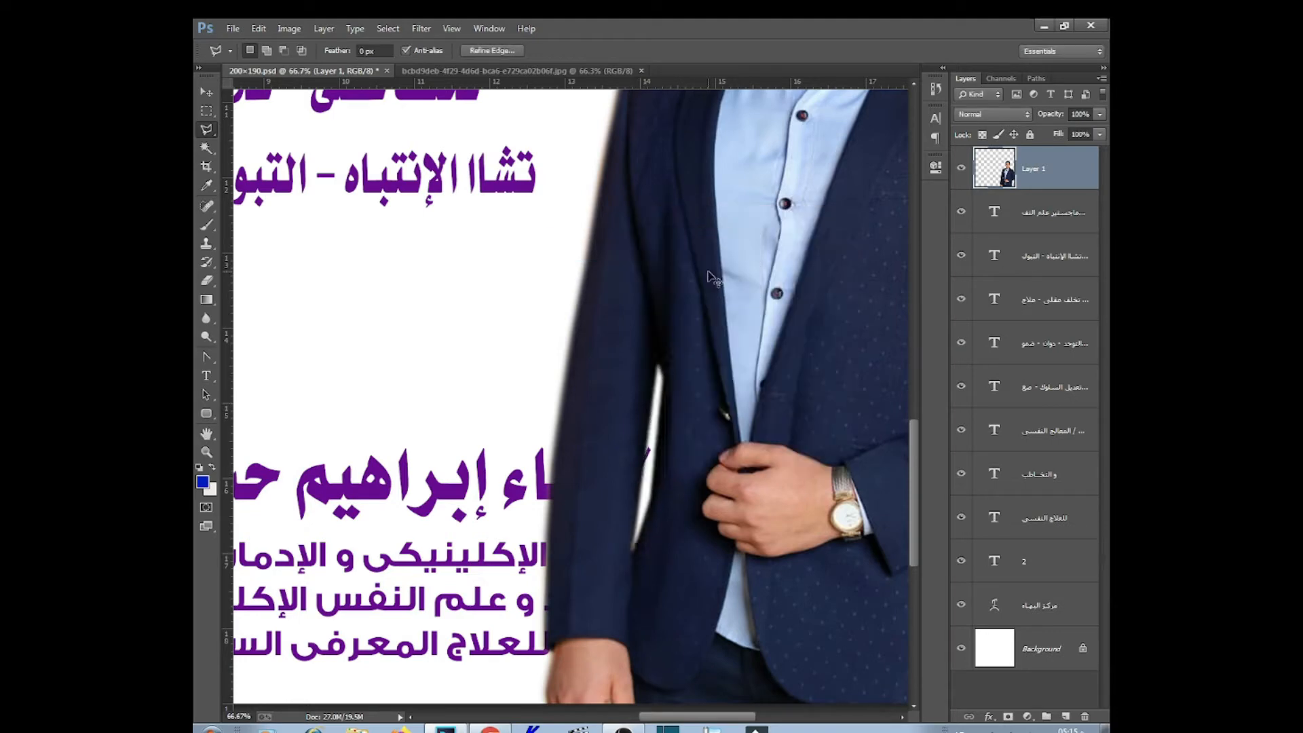
key(ctrl+d)
key(ctrl+minus)
key(ctrl+minus)
key(ctrl+minus)
Move the name and credentials block up-left, and make the title and 2 slightly shorter
key(v)
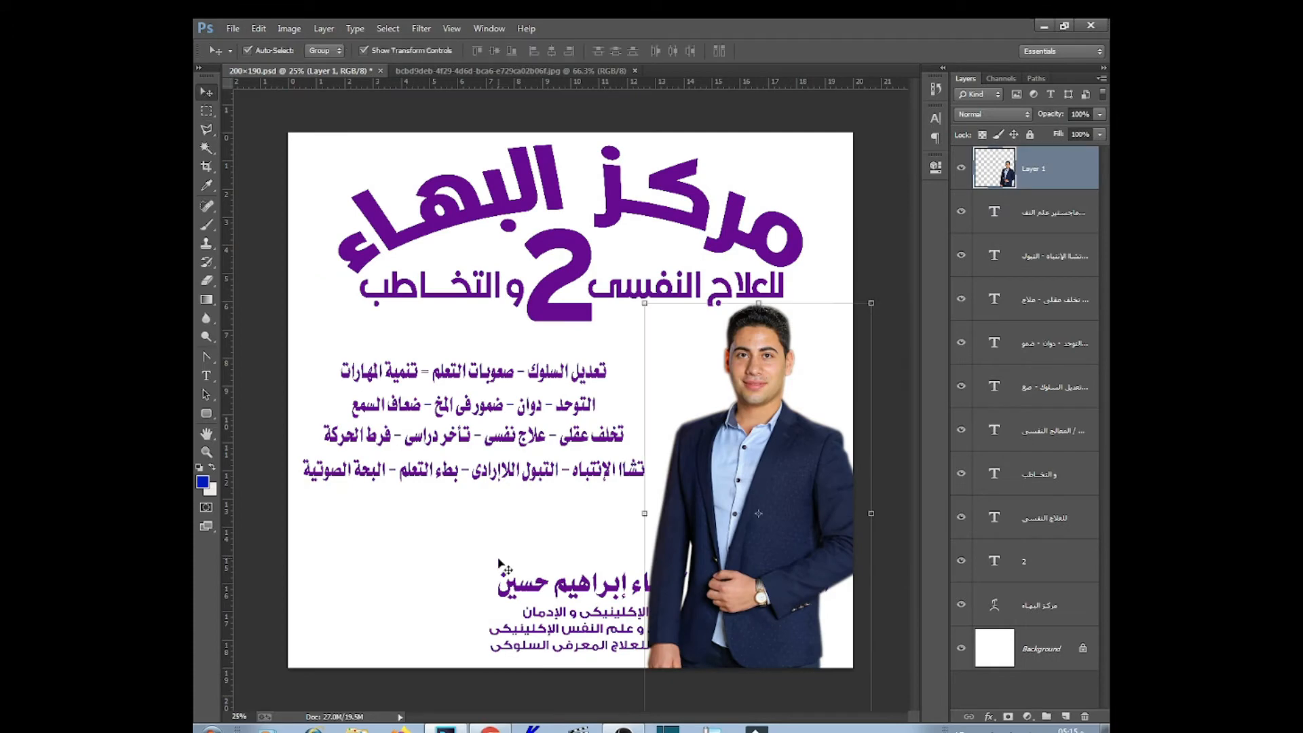
drag(602, 589, 423, 533)
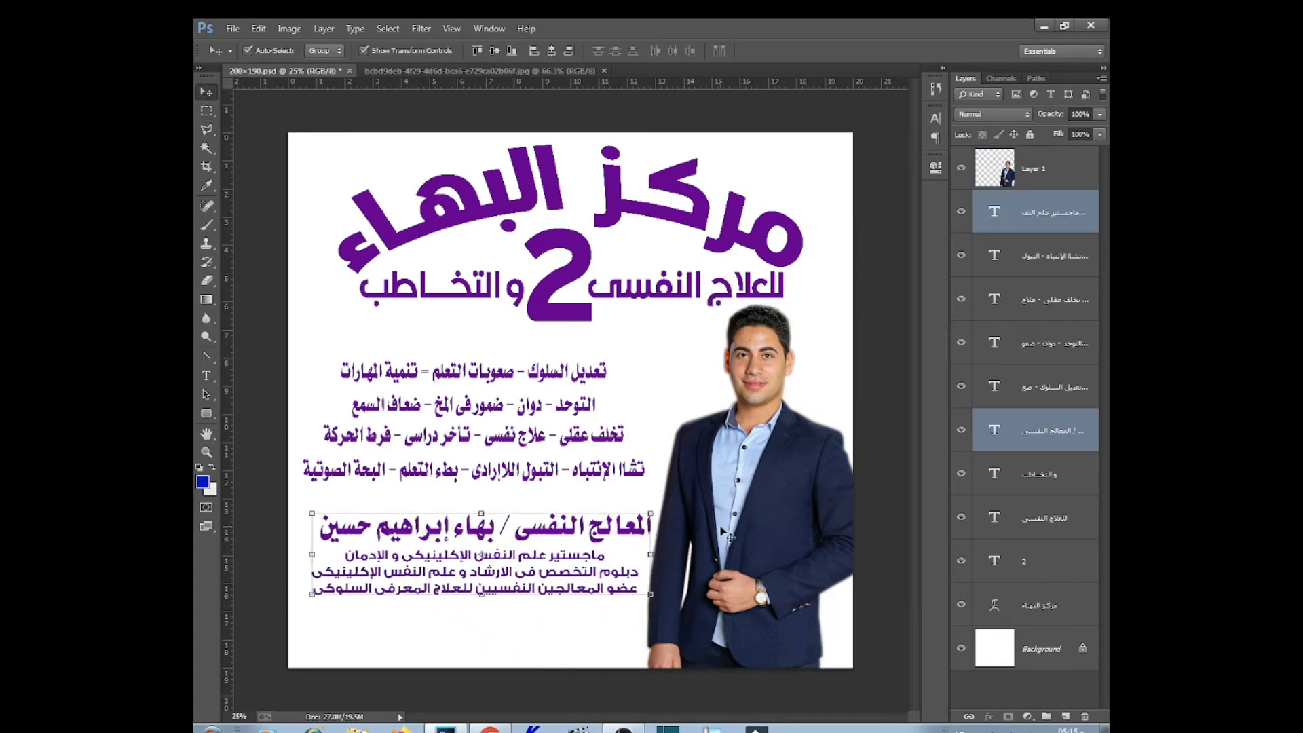
click(702, 200)
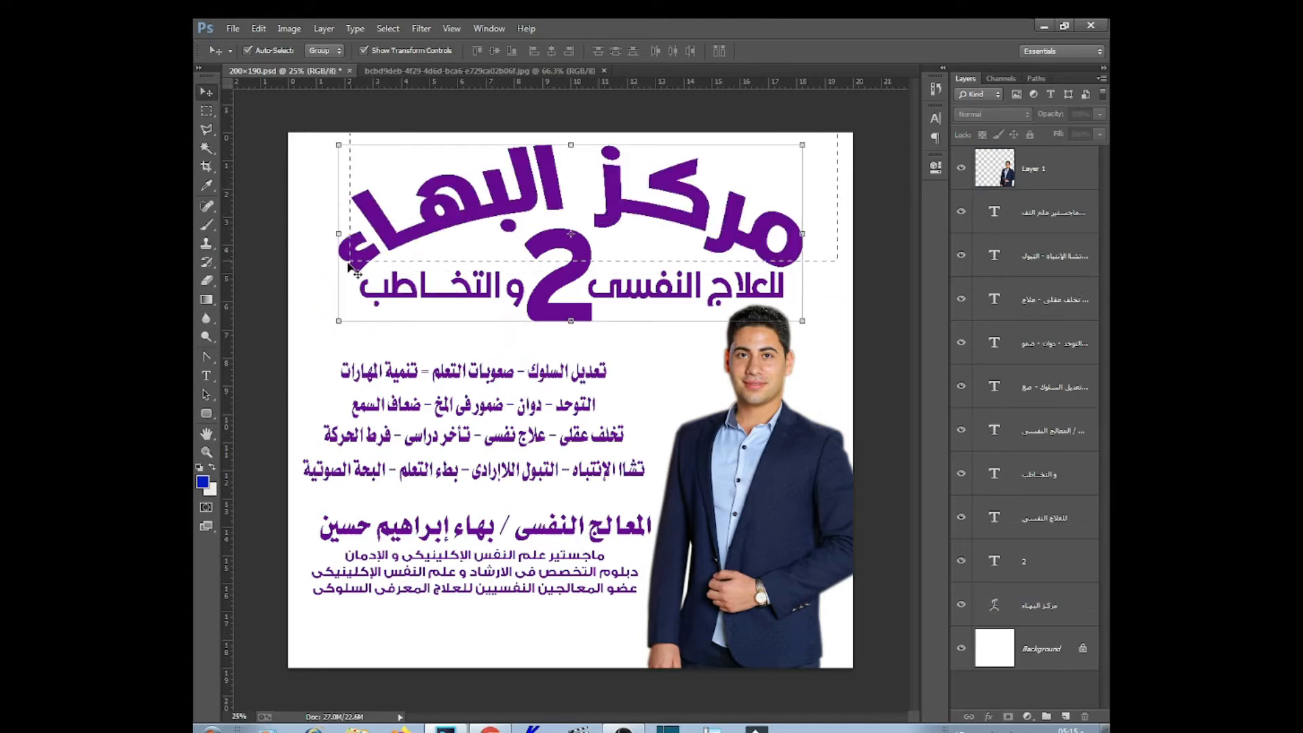
shift+click(550, 298)
key(ctrl+t)
drag(569, 320, 568, 314)
key(Return)
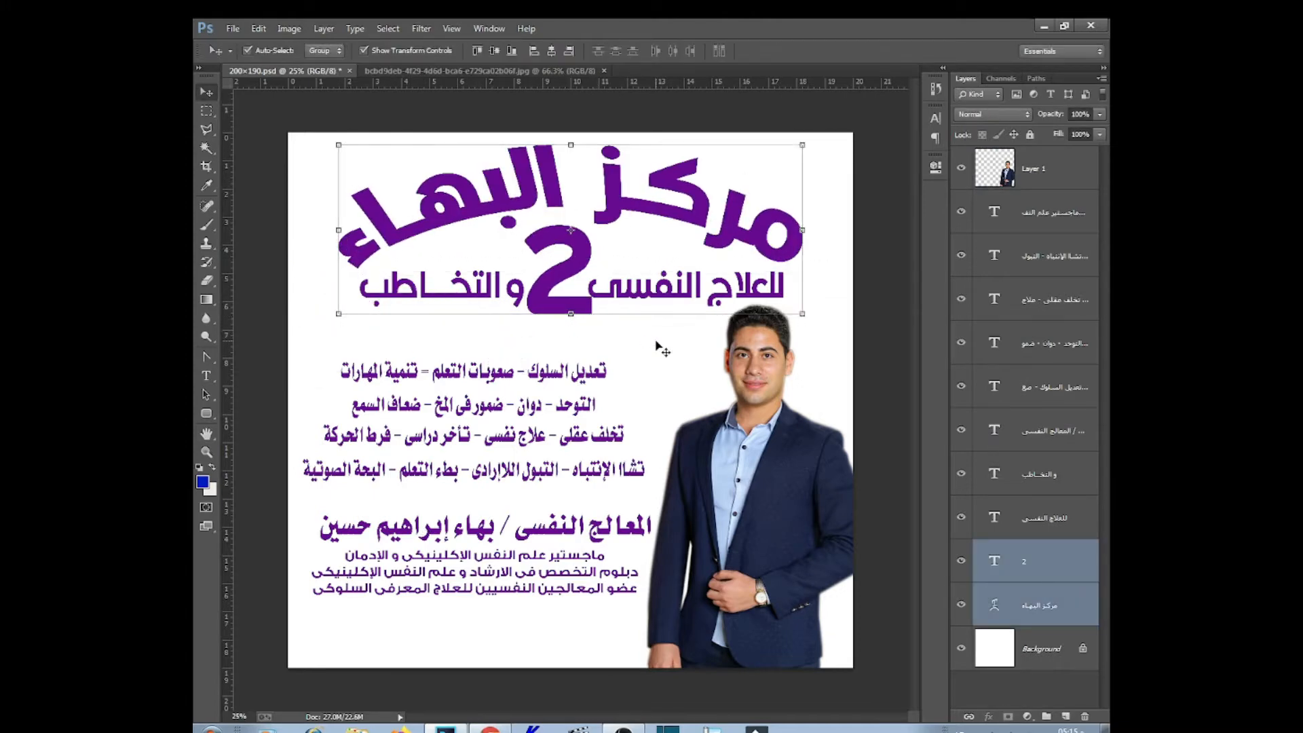
Nudge both subtitle parts up and move the service list up about 32 px
click(679, 288)
shift+click(436, 296)
key(shift+Up)
key(shift+Up)
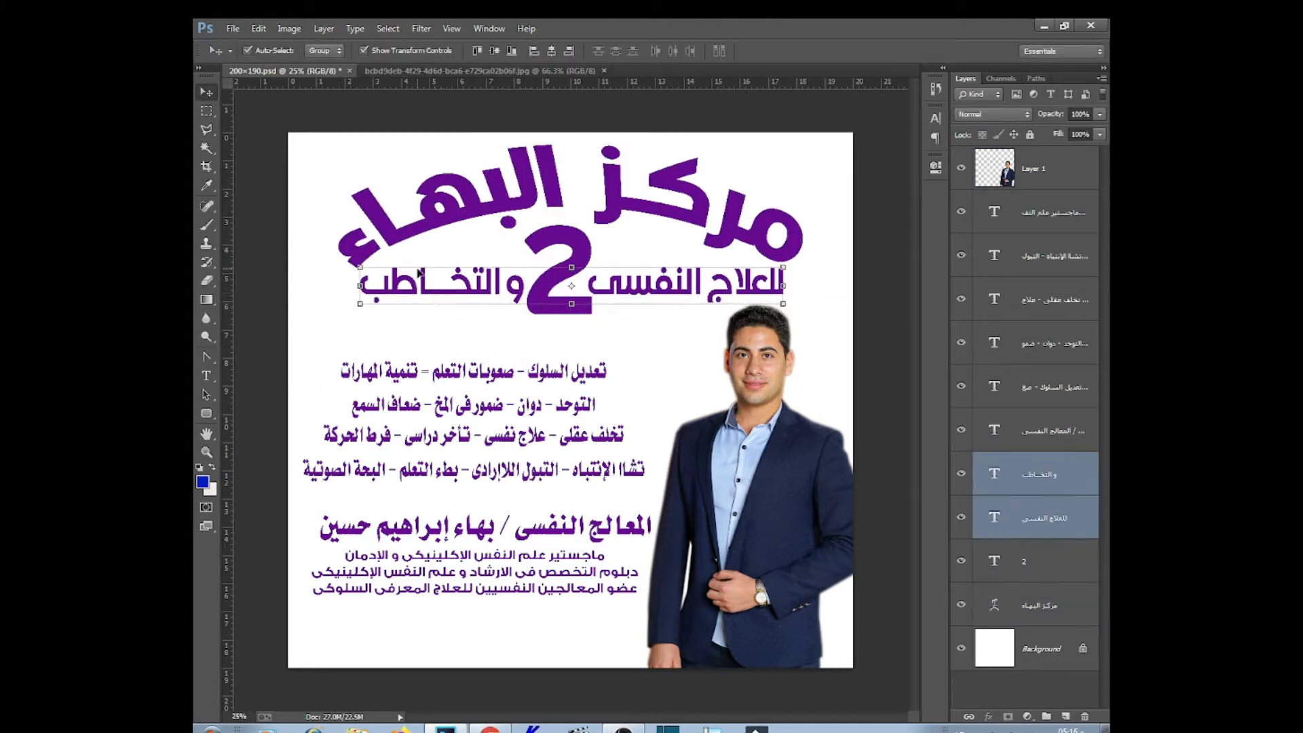
click(844, 198)
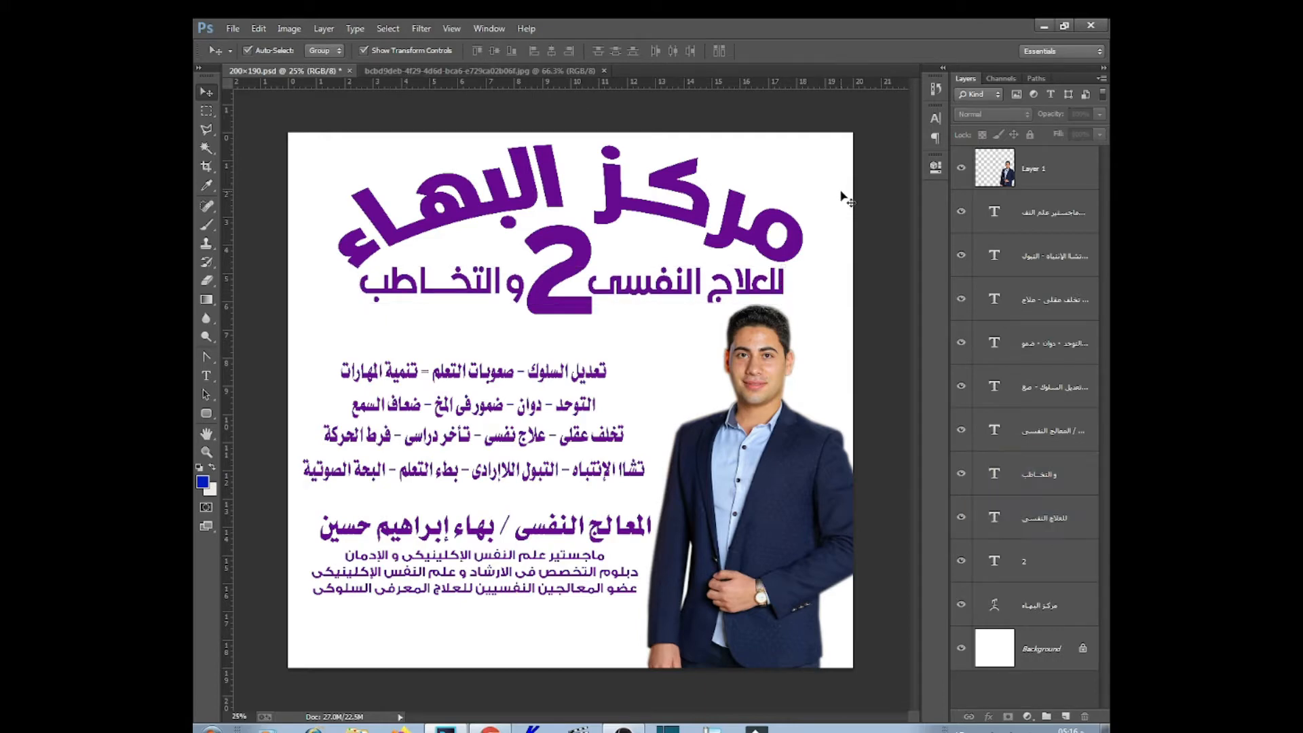
mouse_move(545, 358)
mouse_down()
mouse_move(322, 427)
mouse_move(305, 485)
mouse_move(541, 352)
mouse_up()
Stretch the name heading and credentials block taller, then move both up together
click(563, 528)
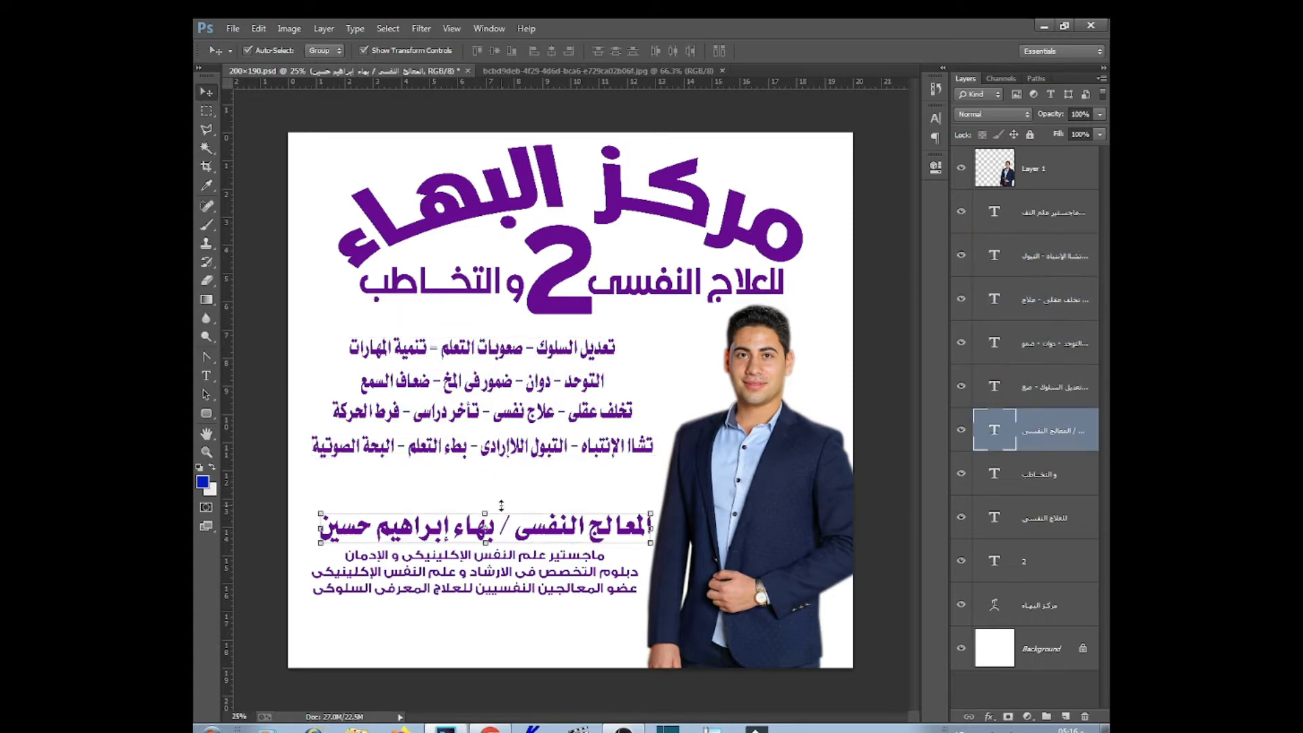
drag(486, 505, 486, 496)
key(Return)
click(568, 591)
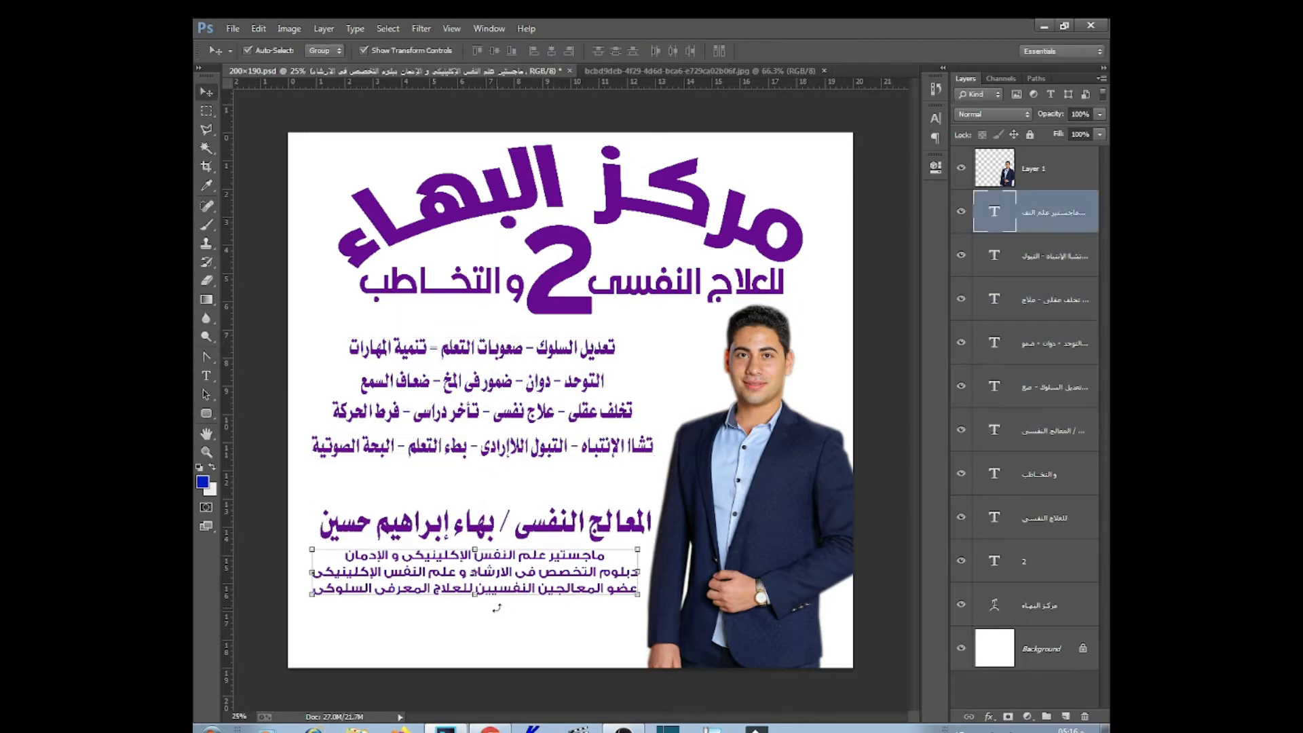
drag(483, 601, 484, 610)
key(Return)
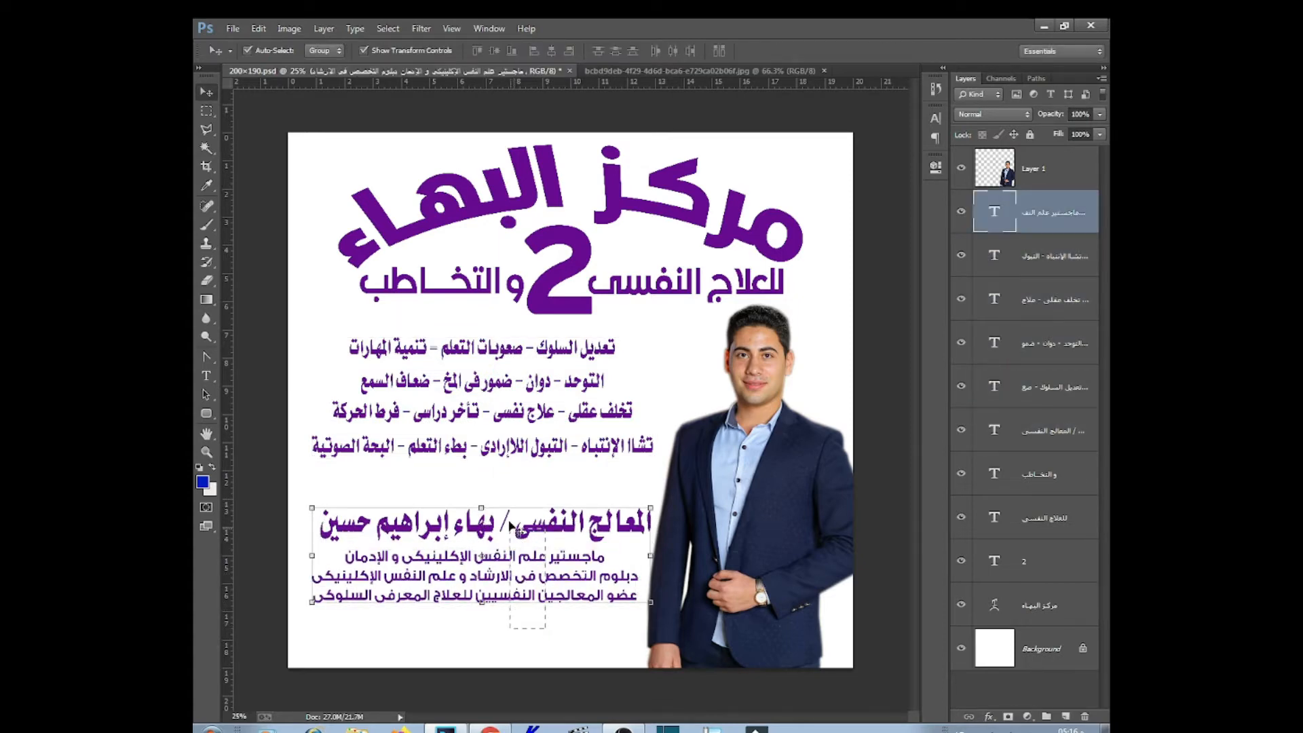
shift+click(558, 524)
drag(558, 525, 558, 503)
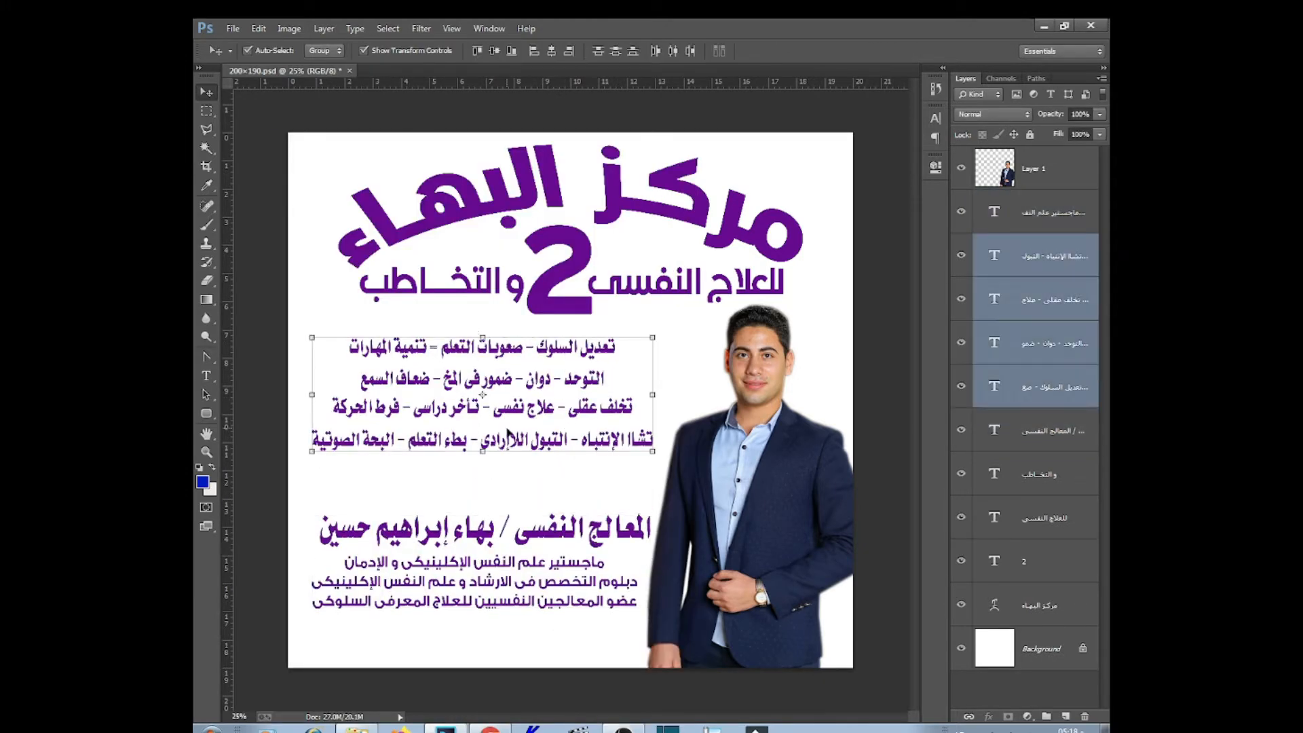
Correct the misspelled letters at the end of the fourth service line
key(t)
click(634, 444)
key(BackSpace)
key(BackSpace)
text(تت)
Duplicate the fourth line below as a two-line test label ending 'استانفورد بيه'
drag(614, 448, 615, 484)
click(614, 478)
key(ctrl+a)
text(م)
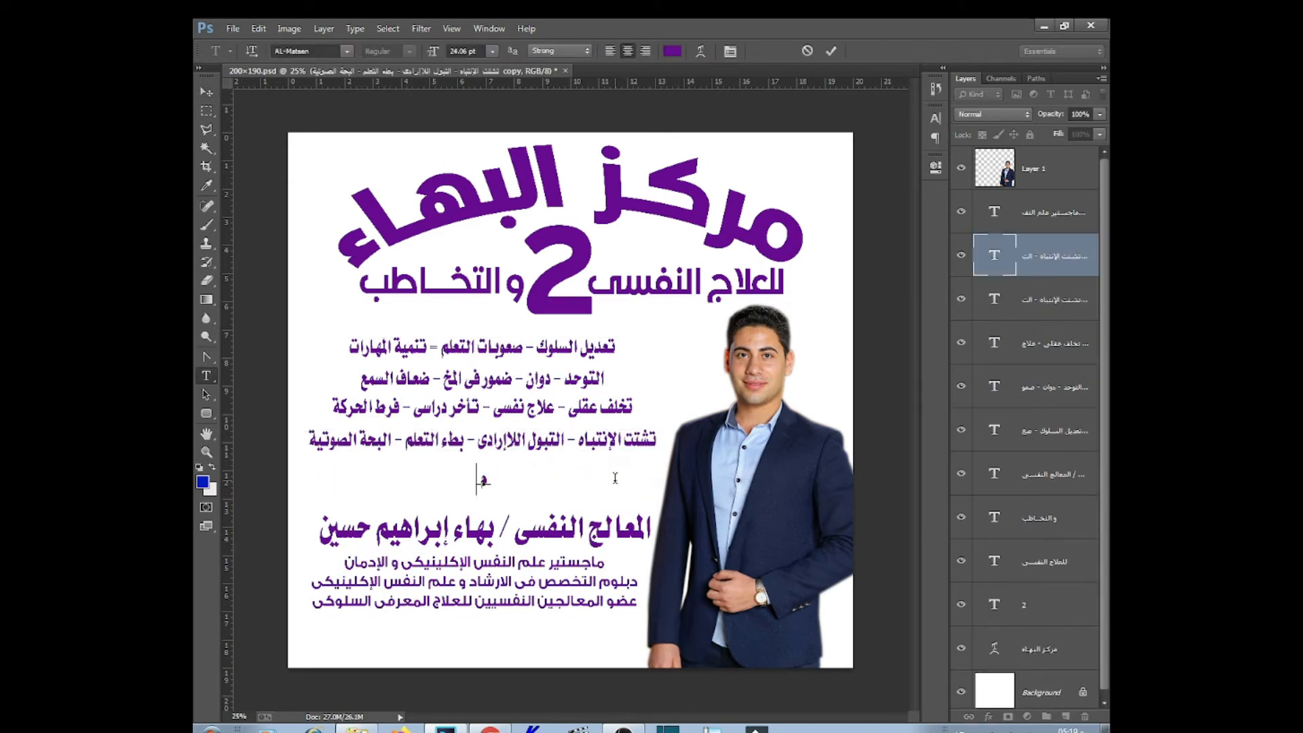
key(ctrl+a)
click(936, 117)
click(937, 117)
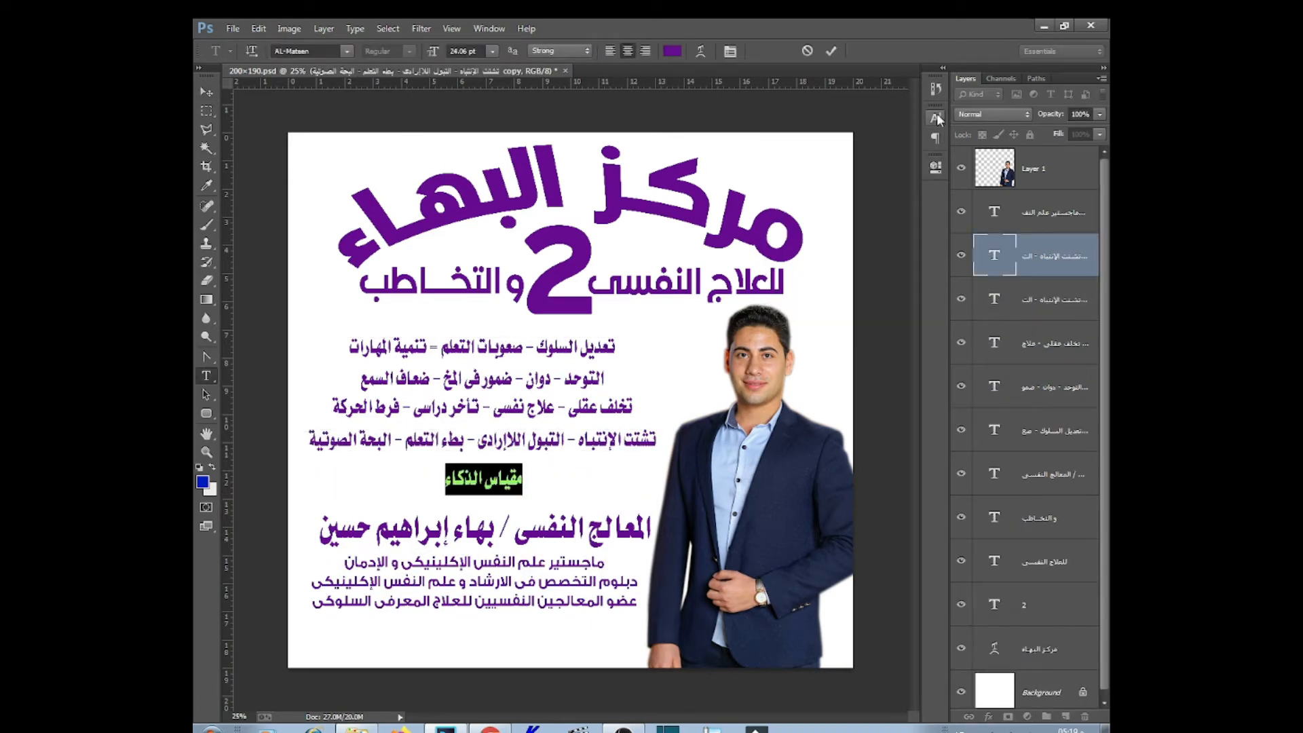
click(446, 480)
key(Return)
text(استا)
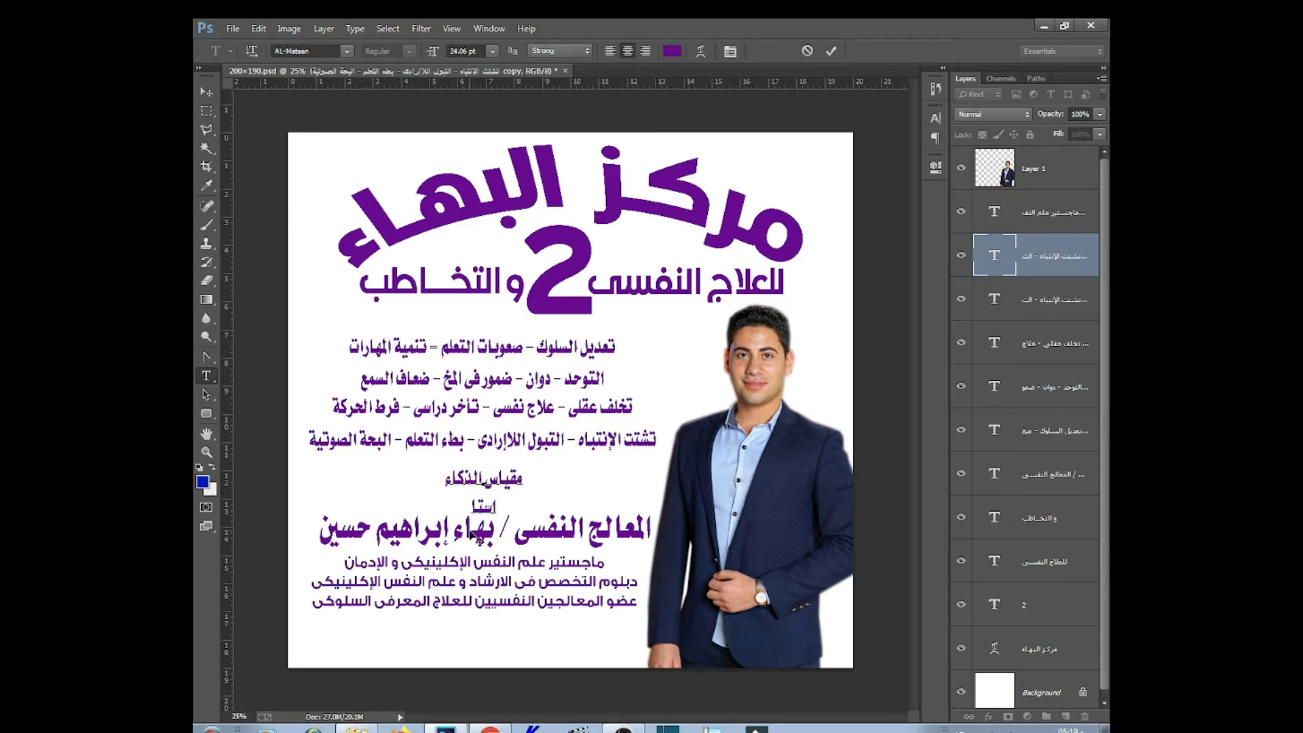
text(نفورد بيه)
Set the new label in the GE SS Two font and commit it
drag(483, 568, 611, 551)
key(ctrl+a)
click(346, 51)
click(296, 51)
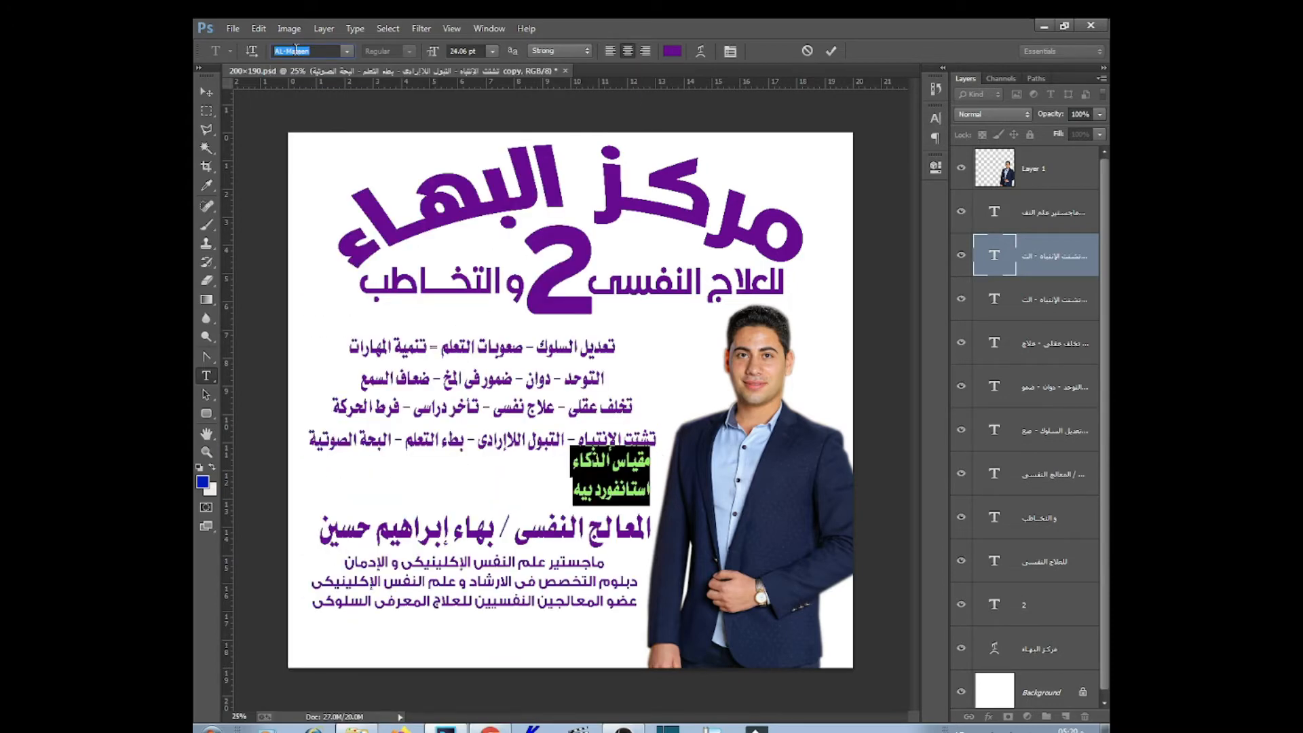
text(GE SS Two)
key(Return)
key(ctrl+shift+comma)
key(ctrl+shift+comma)
key(ctrl+shift+comma)
key(ctrl+shift+comma)
key(ctrl+Return)
Duplicate the label to the left as a two-line 'إختبار كونرز للتوحد' label
drag(602, 469, 495, 470)
click(495, 469)
key(ctrl+a)
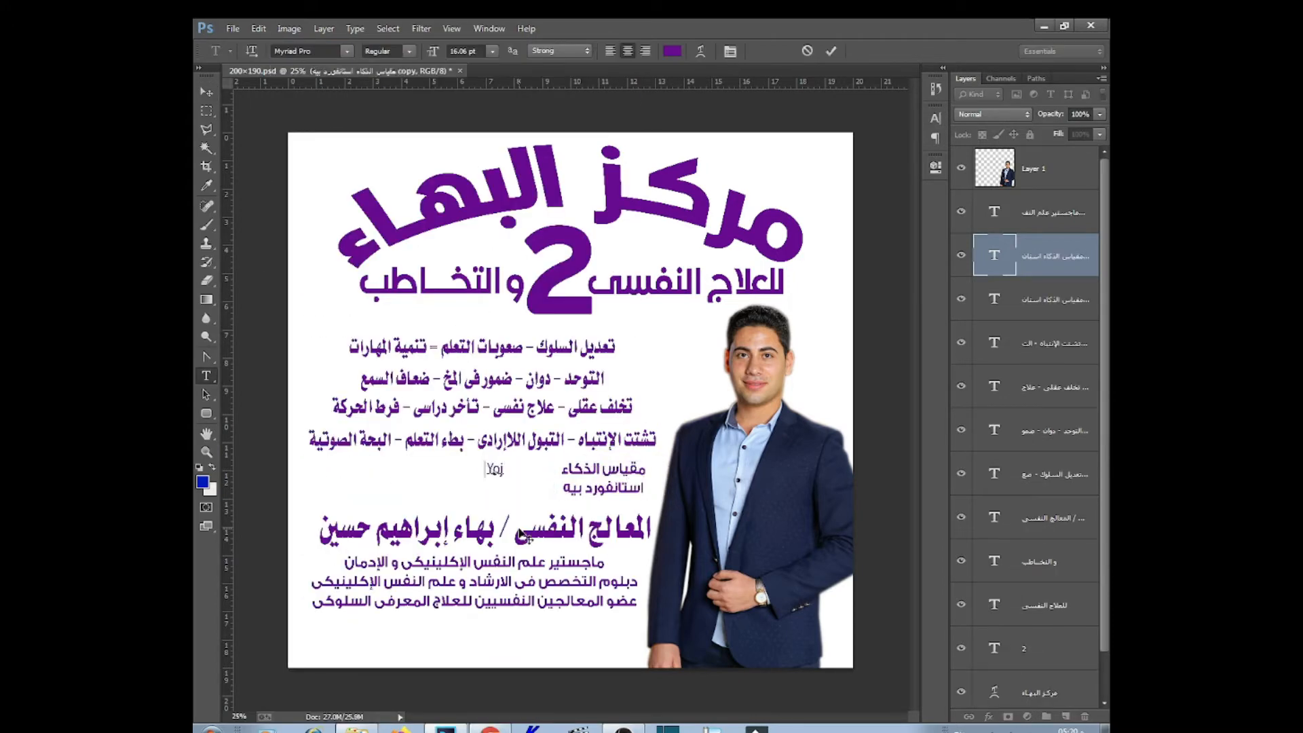
key(ctrl+z)
text(إختبار كونرز للتوحد)
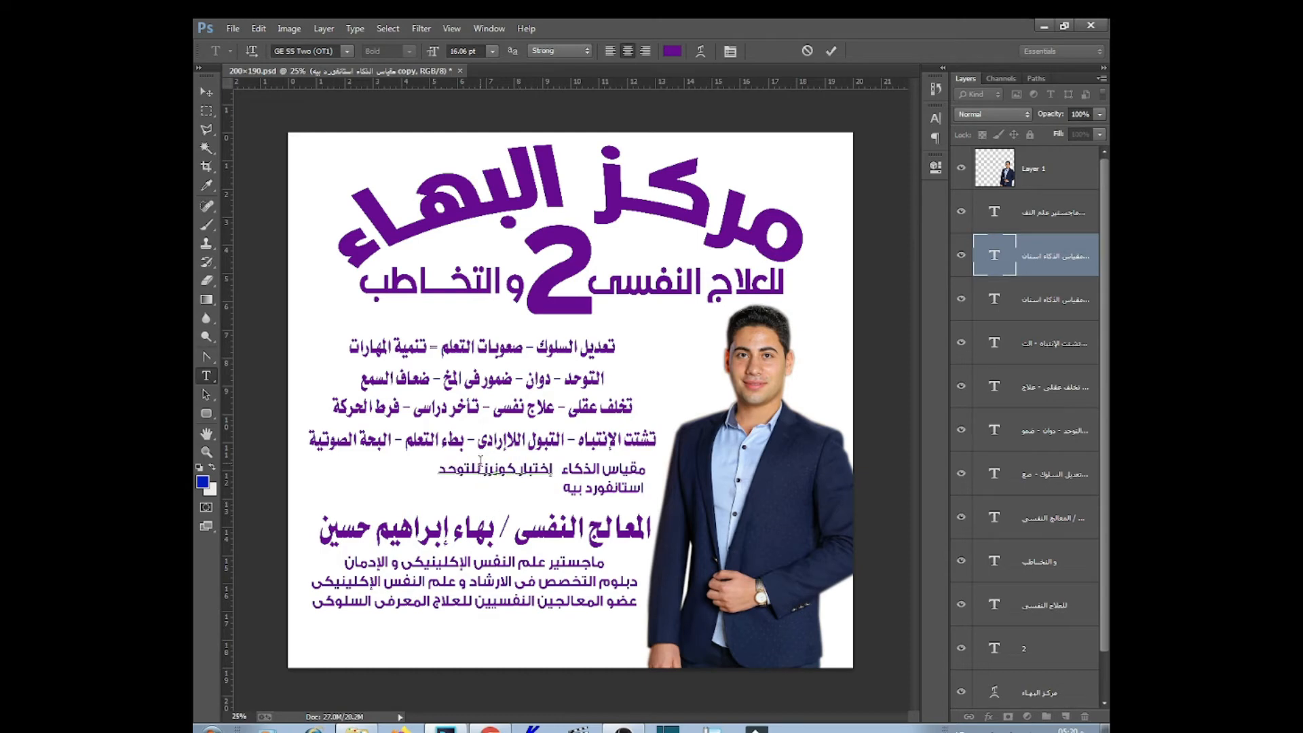
click(483, 469)
key(Return)
Add a third two-line label further left reading 'النفسية و كافة المقاييس'
drag(518, 505, 367, 472)
click(367, 473)
key(ctrl+a)
text(النفسية و كافة المقاييس)
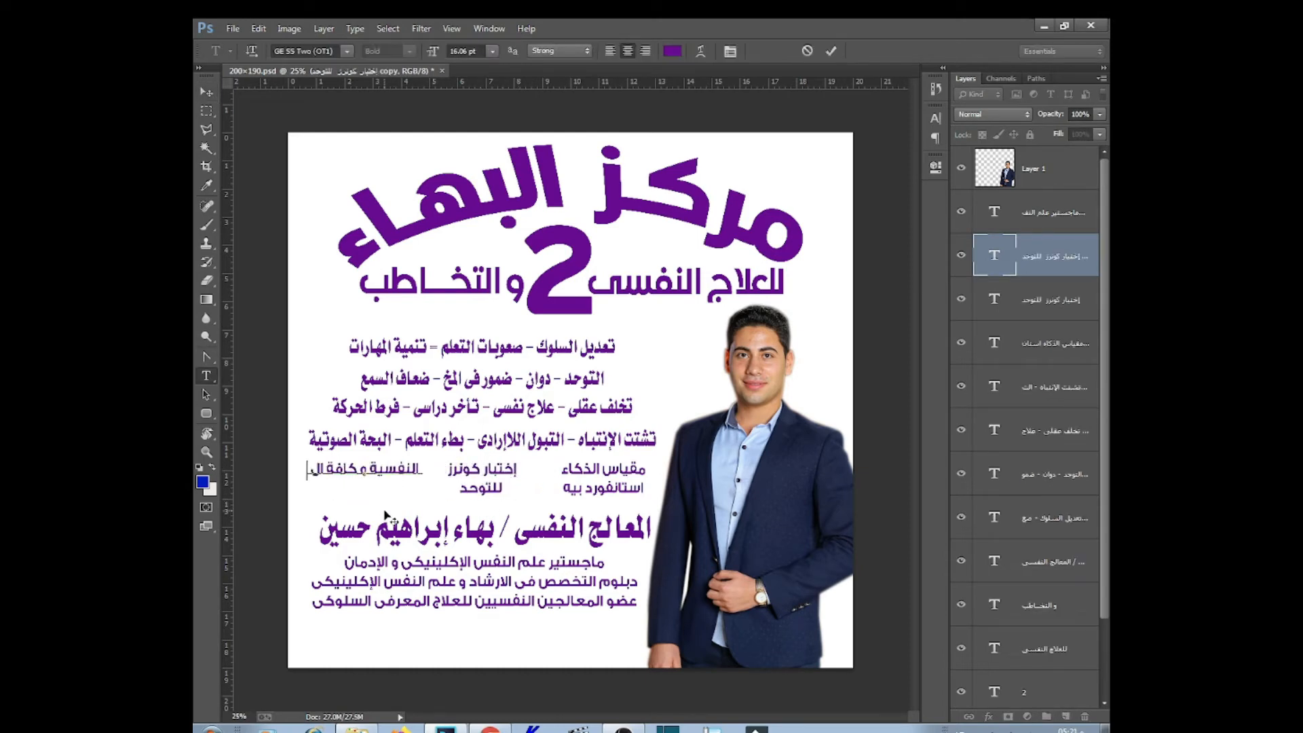
click(388, 469)
key(Return)
key(ctrl+Return)
Duplicate the name line below the credentials and replace its text with the clinic's phone number
key(v)
click(636, 380)
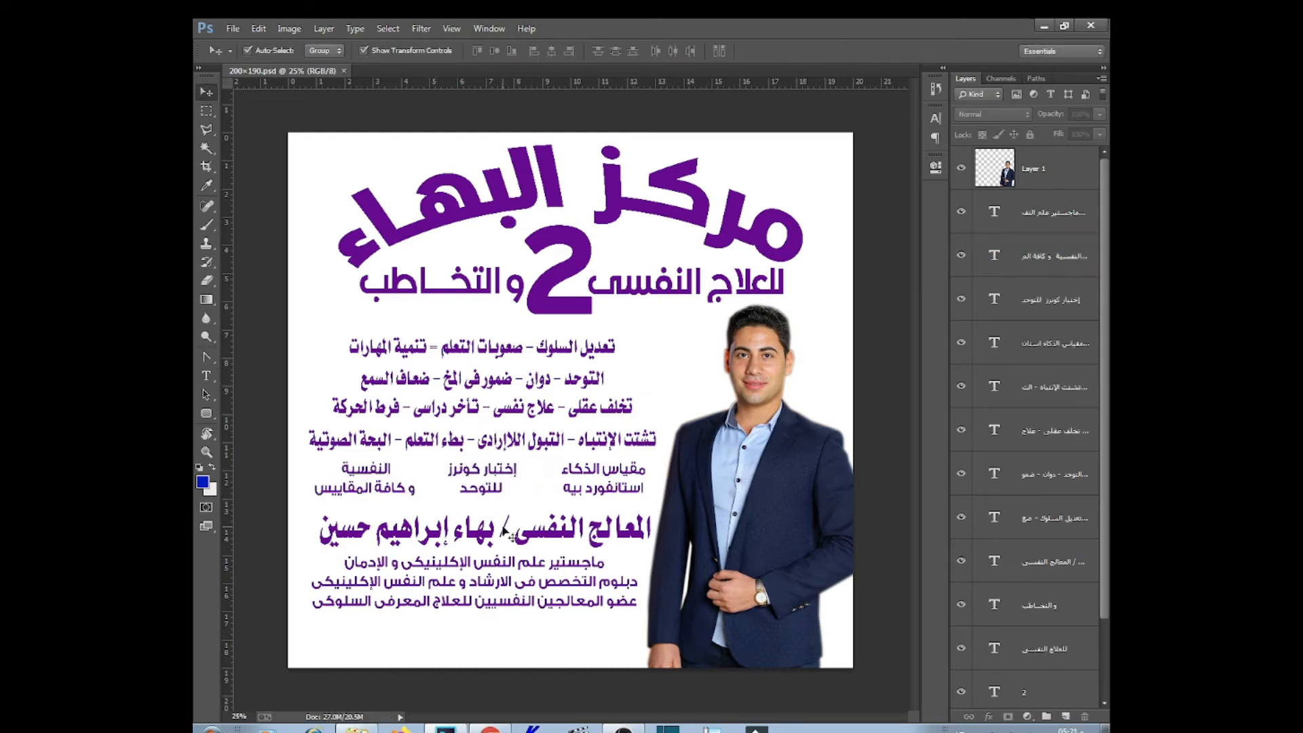
drag(506, 531, 506, 643)
key(t)
click(502, 641)
key(ctrl+a)
key(ctrl+a)
click(346, 52)
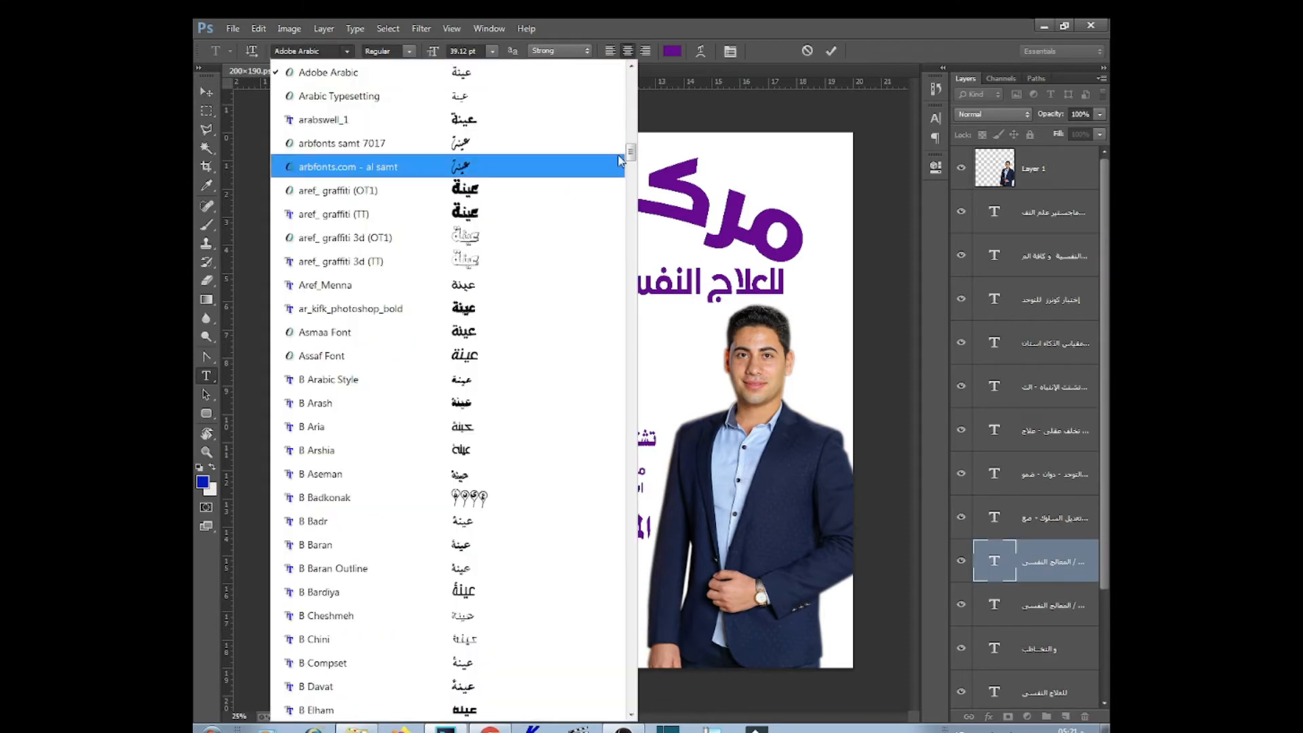
After trying other fonts, set the phone number in beIN Black and reduce its size
drag(631, 154, 631, 94)
click(468, 333)
click(484, 52)
key(Up)
key(Up)
key(Up)
key(Up)
key(Up)
key(Up)
key(Up)
key(Up)
key(Up)
key(Up)
key(Up)
key(Up)
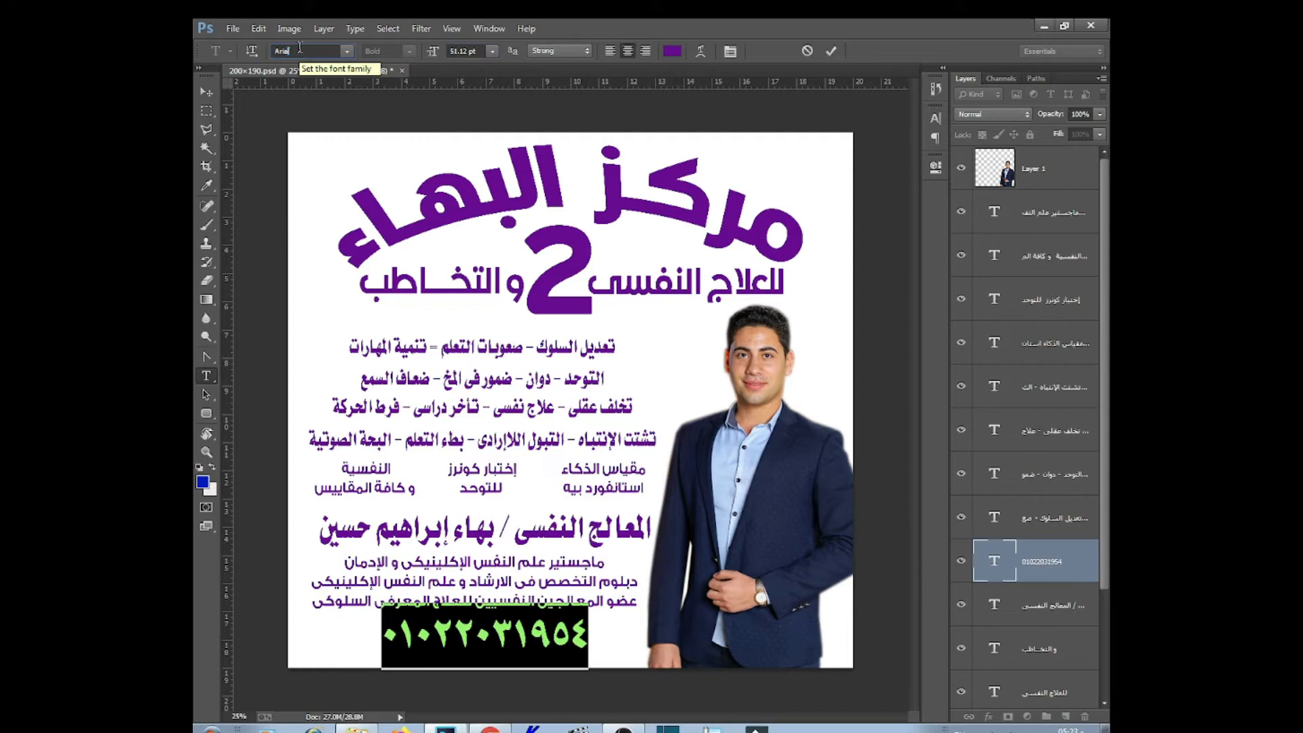
key(Down)
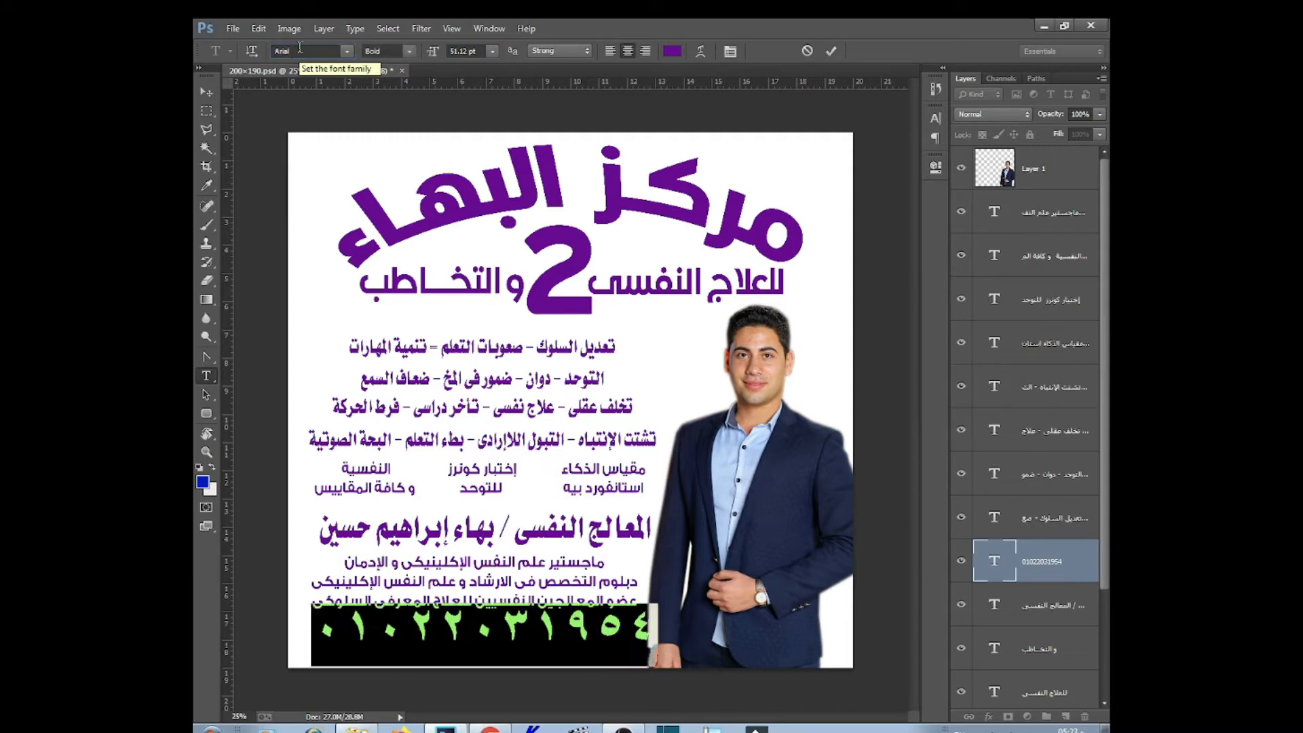
click(347, 52)
scroll(596, 156, up, 10)
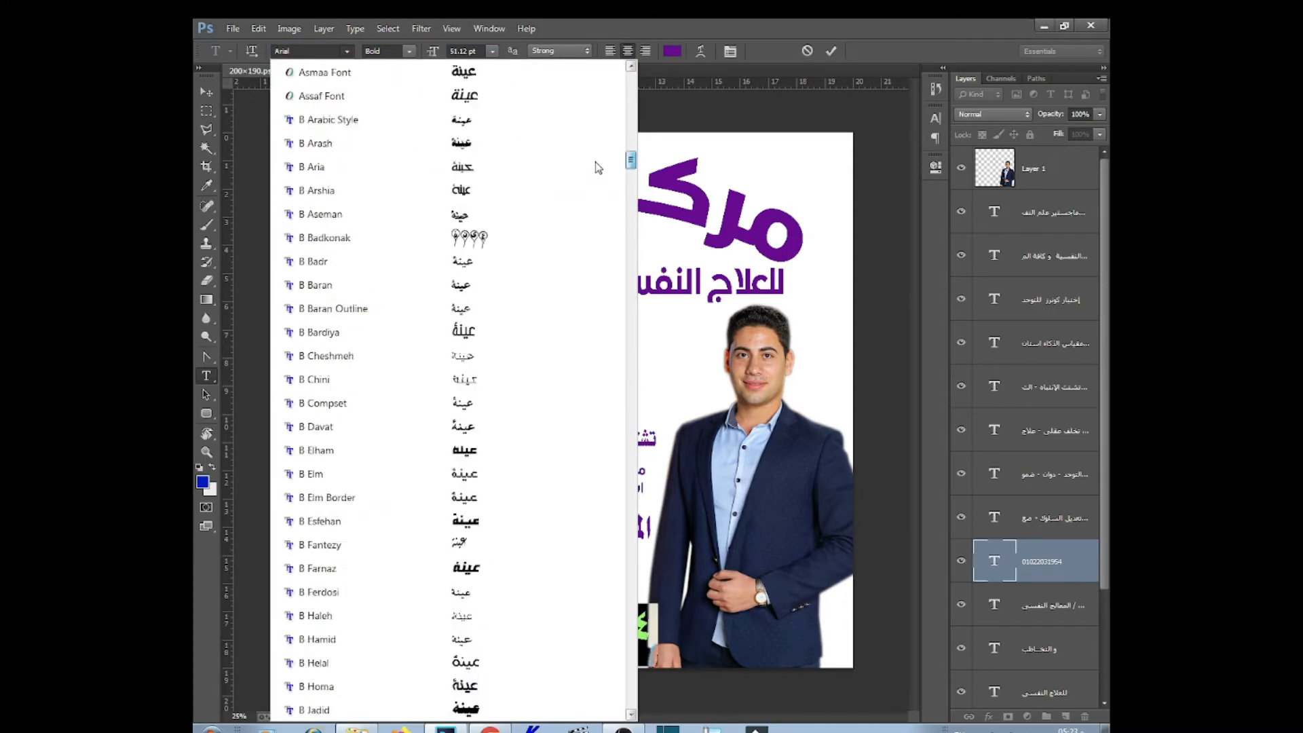
scroll(596, 143, down, 20)
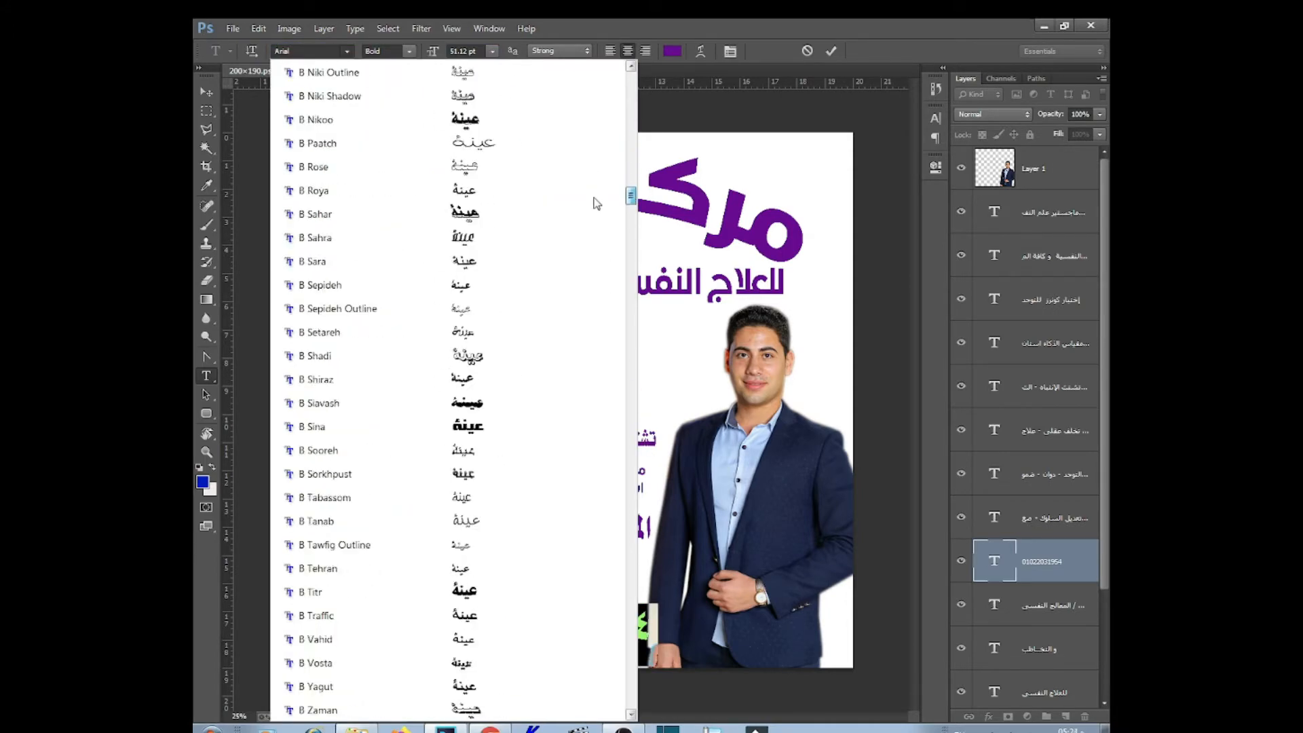
click(434, 497)
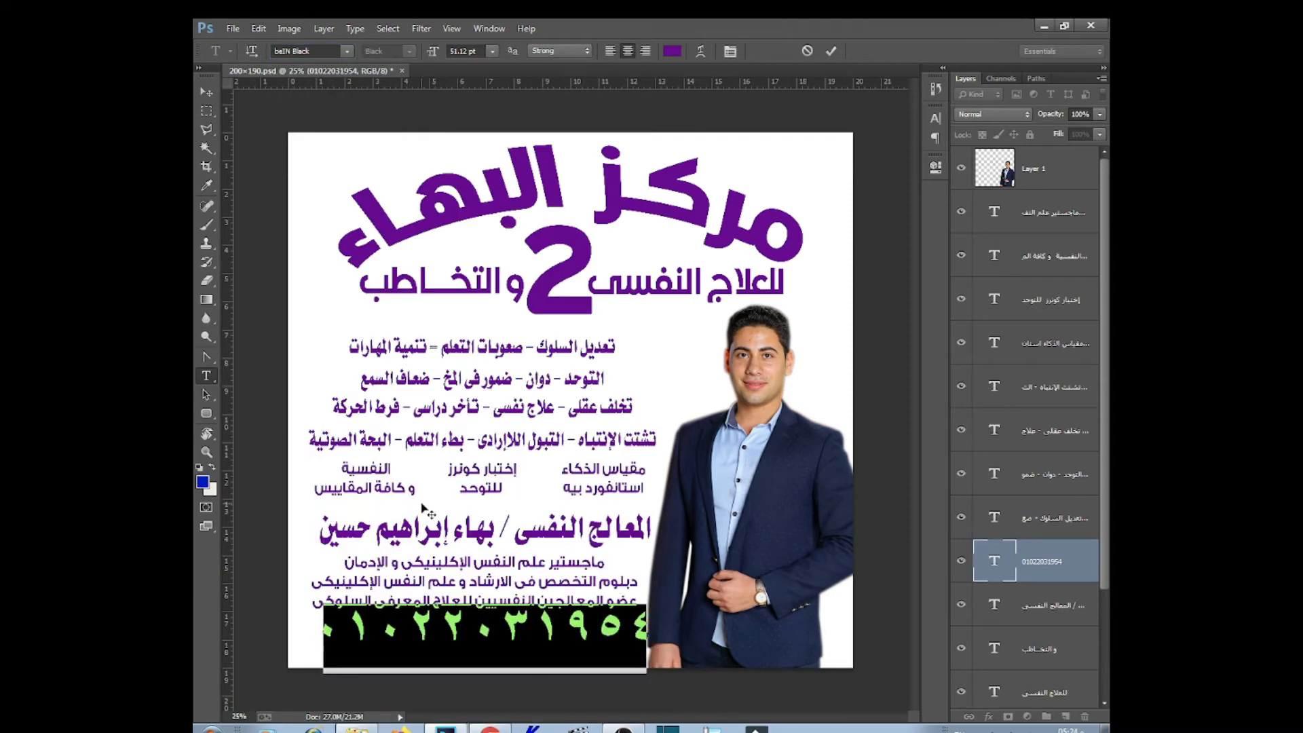
click(482, 52)
scroll(482, 53, down, 15)
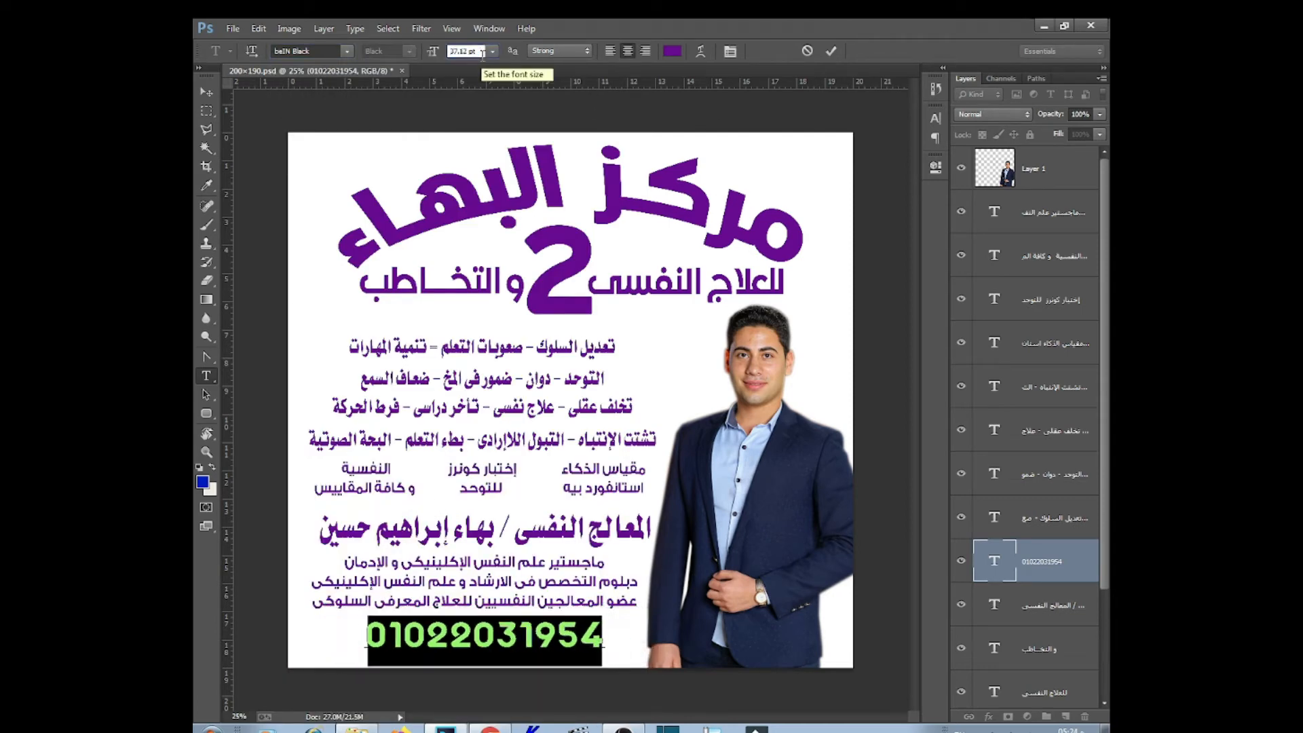
Draw a phone handset custom shape to the left of the phone number
click(206, 92)
right_click(207, 412)
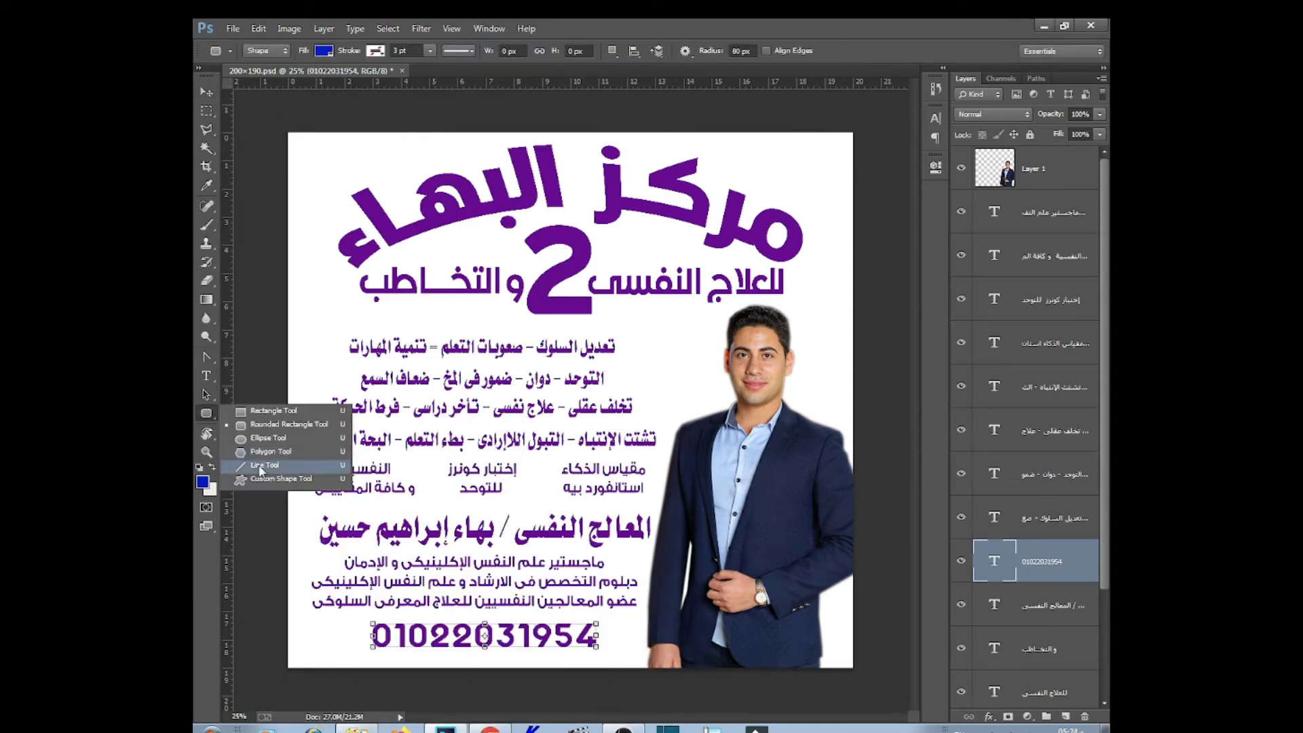
click(271, 479)
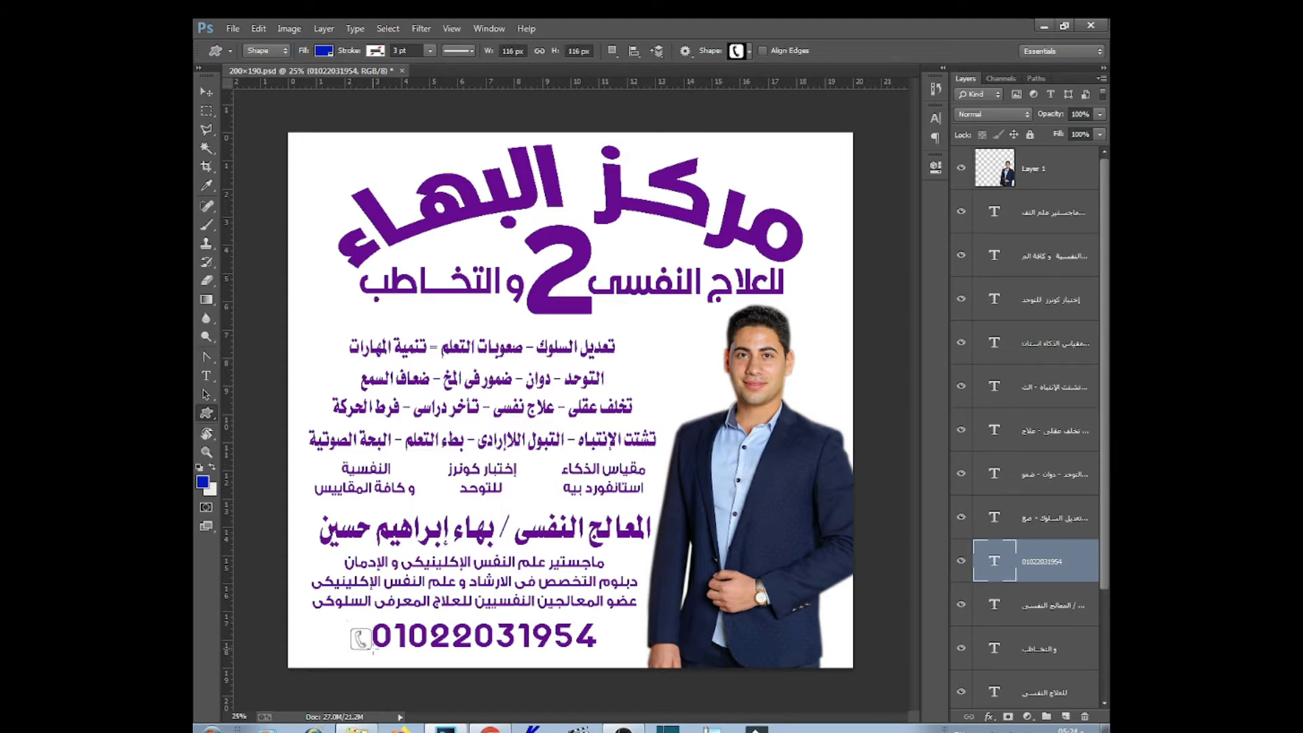
drag(373, 650, 373, 650)
Minimize Photoshop and close the search-results window to reveal the desktop
click(207, 95)
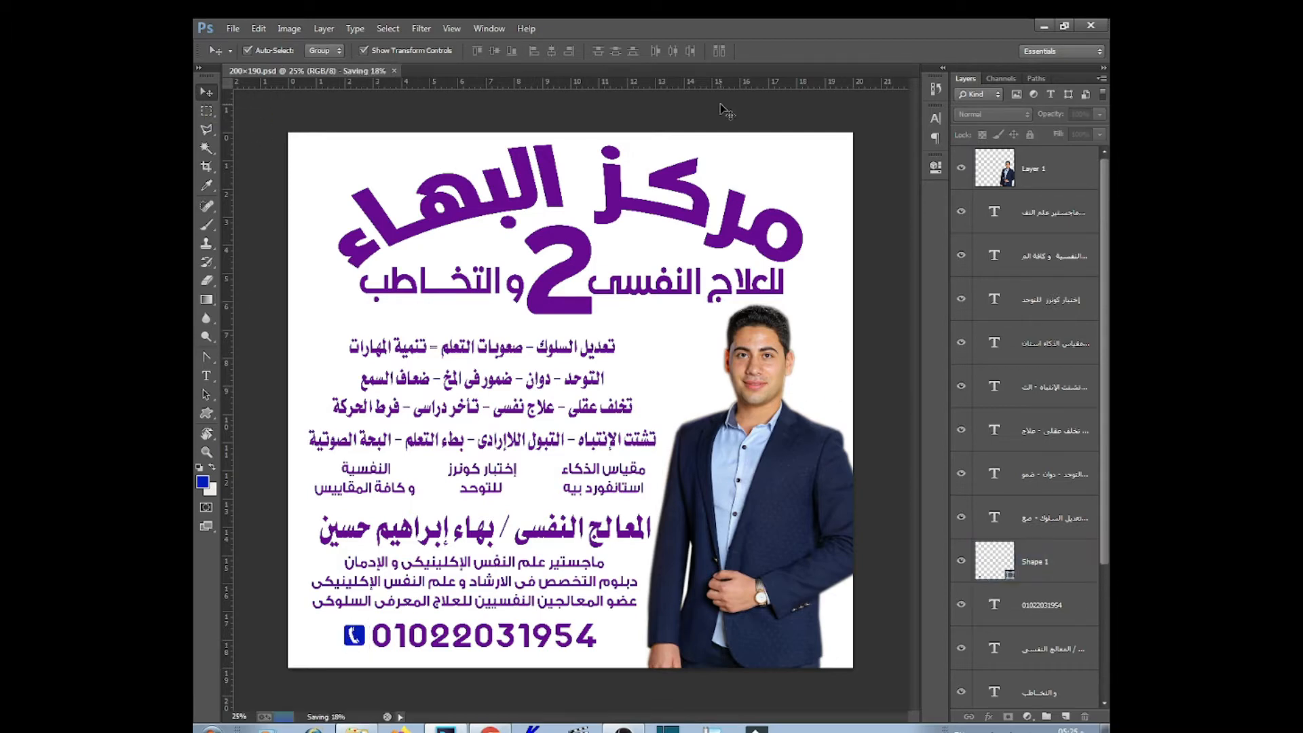
click(1043, 25)
click(1094, 27)
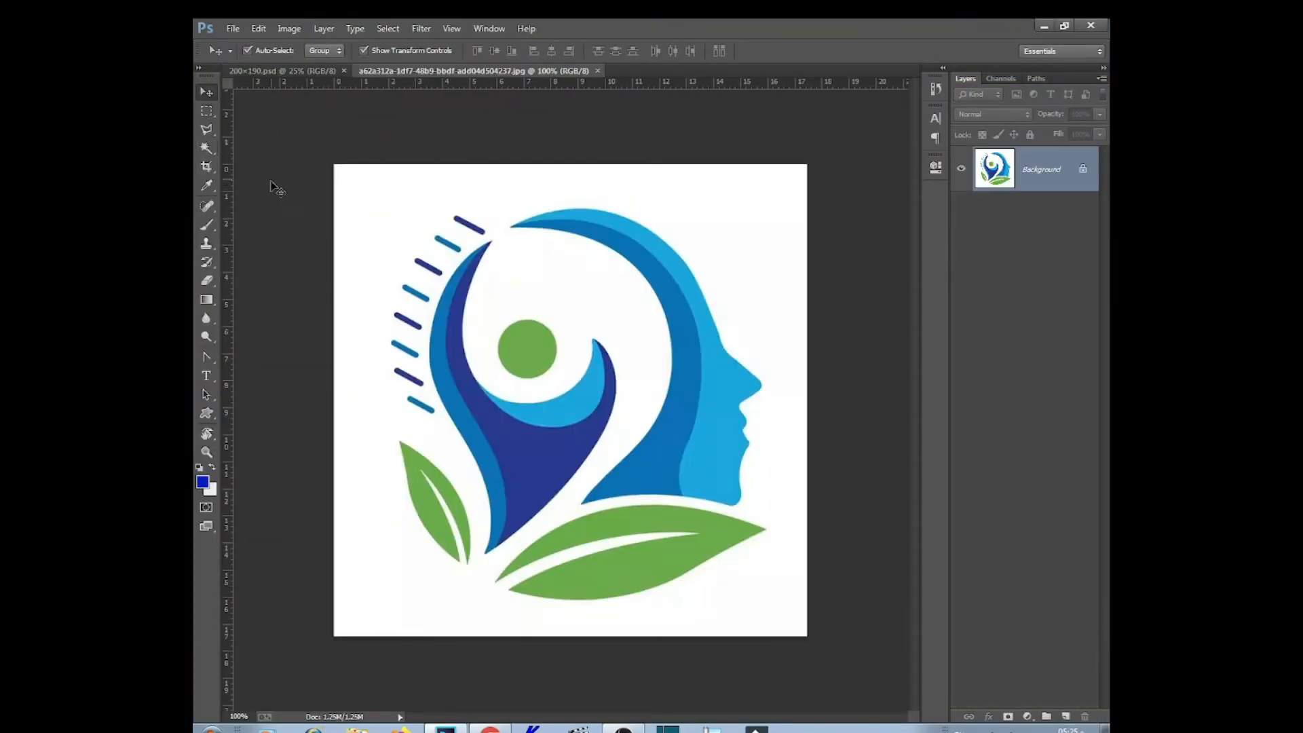
Select the logo shapes by Magic Wand-picking the white background and inverting it
key(w)
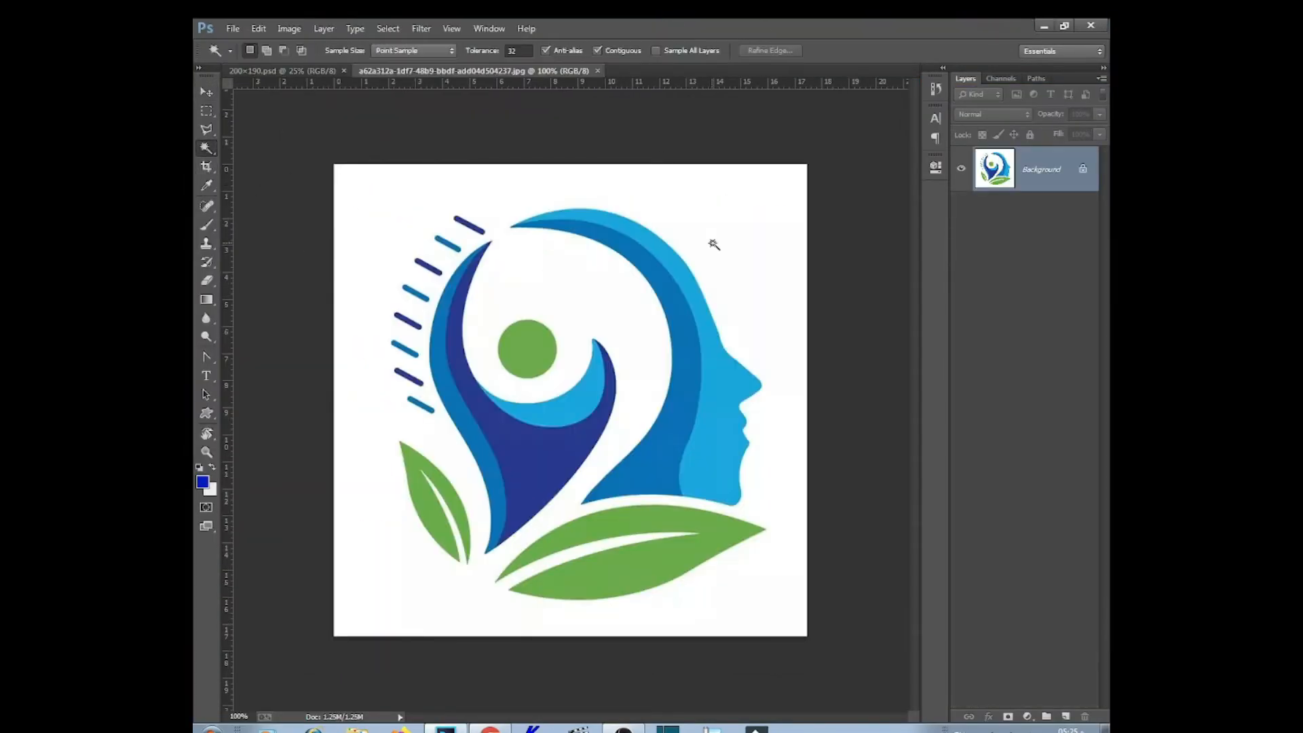
click(706, 236)
right_click(704, 233)
click(738, 456)
Drag the logo onto the flyer, nudge the man's photo right, and place the logo on the title
key(v)
drag(736, 424, 428, 181)
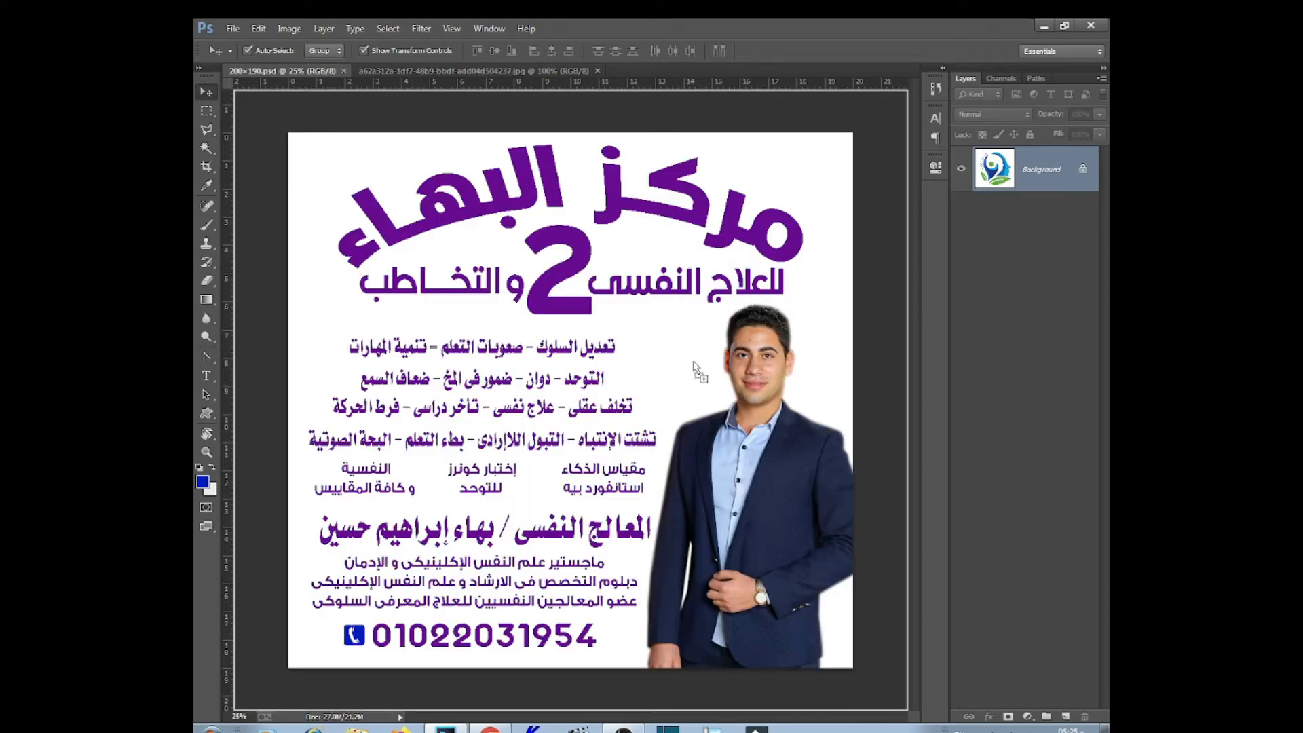
drag(694, 362, 700, 366)
drag(777, 488, 784, 490)
drag(665, 384, 713, 376)
Narrow the four-line service block, shift it slightly up-right, and right-align the lines
click(513, 351)
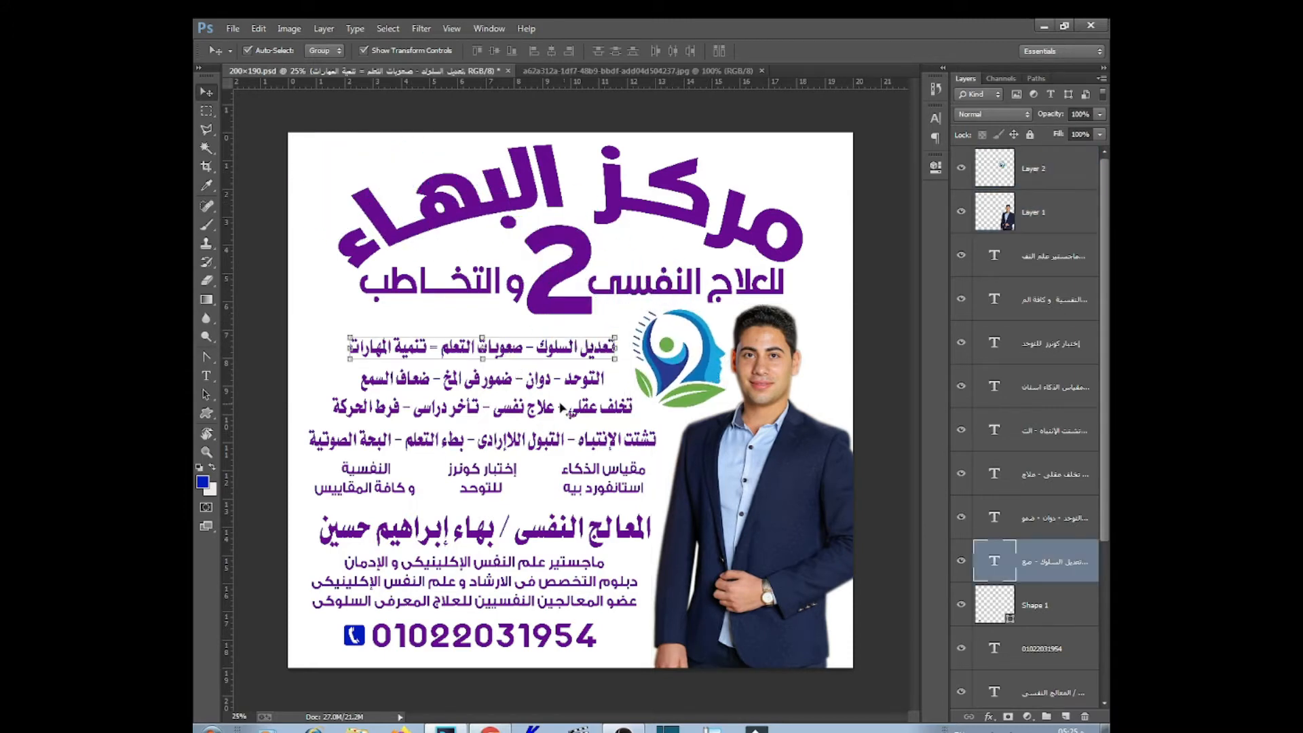
shift+click(572, 388)
shift+click(610, 415)
shift+click(650, 441)
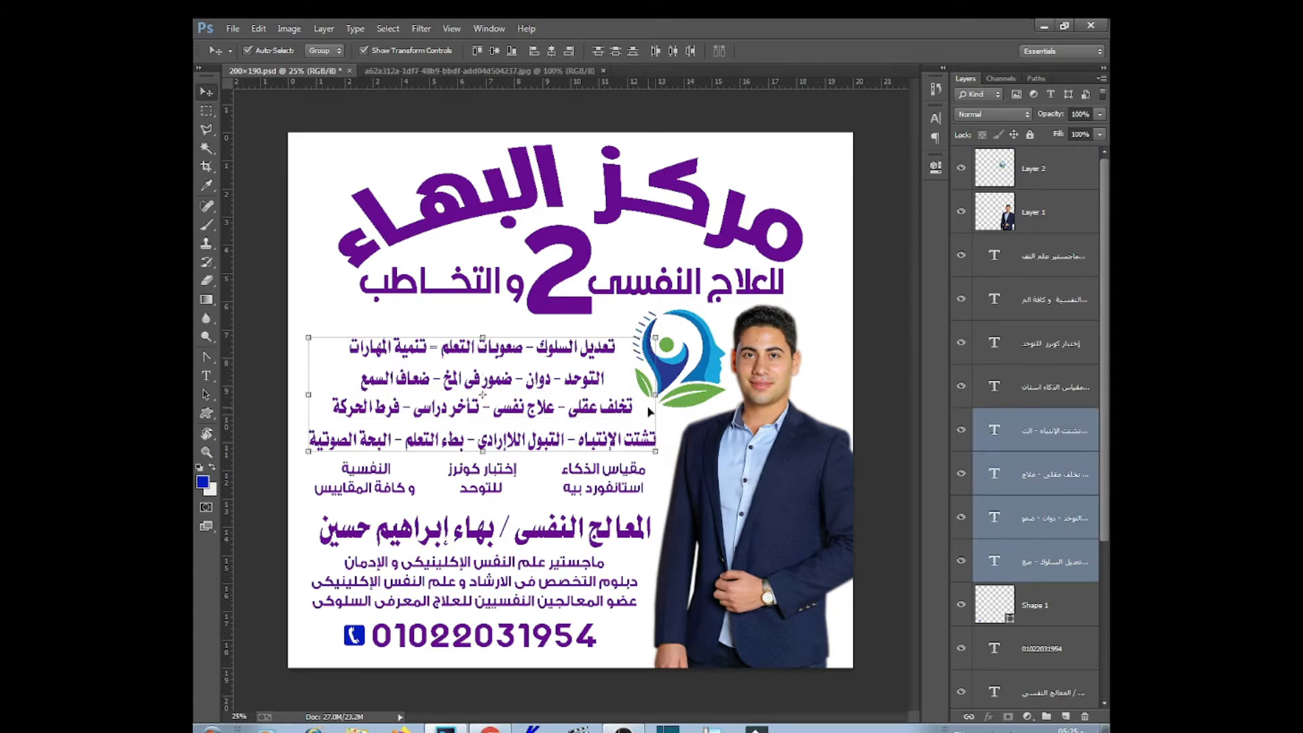
drag(653, 394, 618, 394)
drag(534, 409, 538, 404)
key(Return)
click(569, 51)
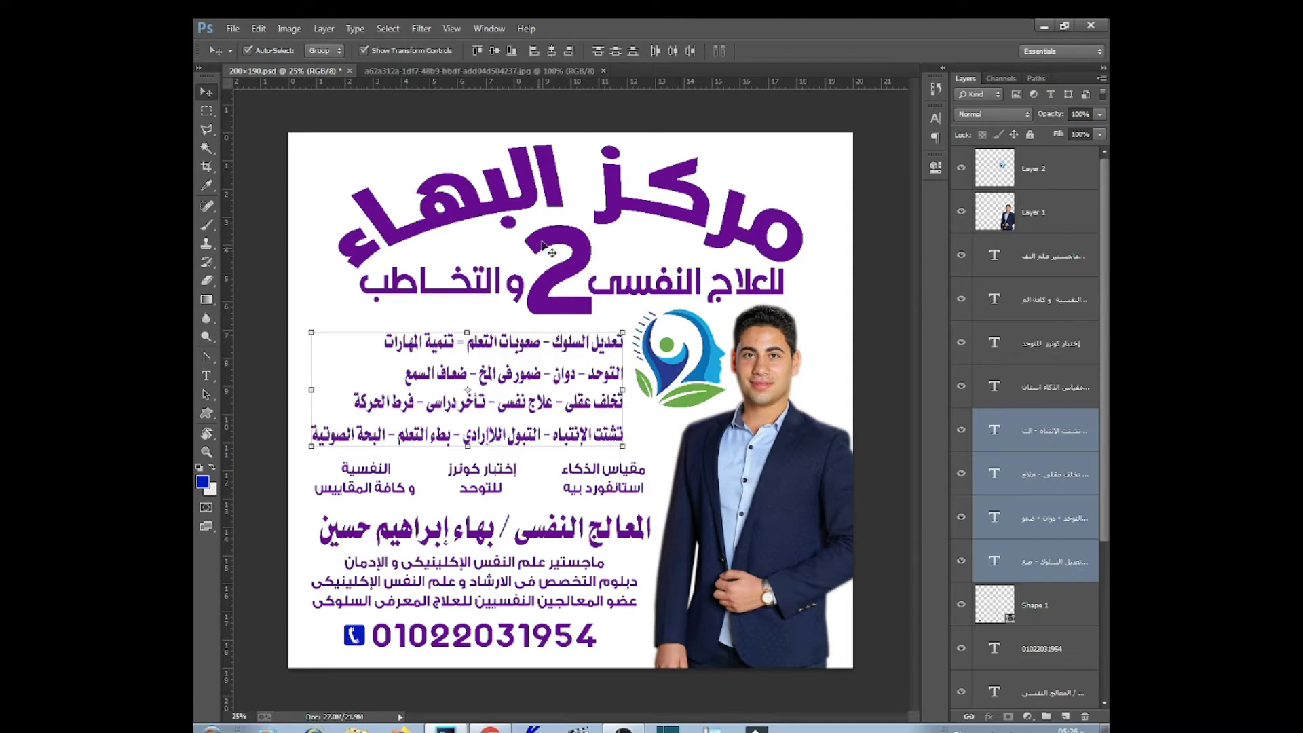
Stretch the third service line wider toward the left
click(650, 415)
click(478, 404)
drag(354, 403, 314, 403)
key(Return)
Insert tatweel kashidas into the word التوحد in the second service line
click(421, 380)
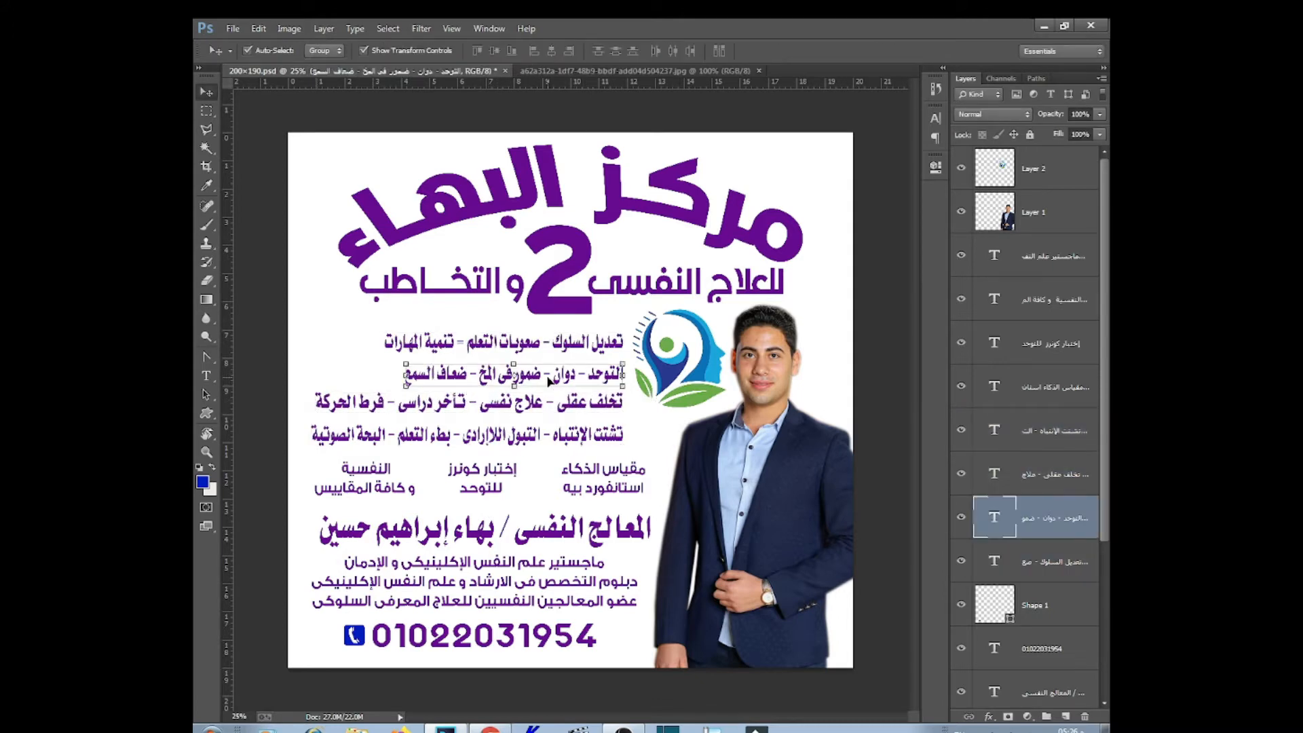
key(t)
click(592, 370)
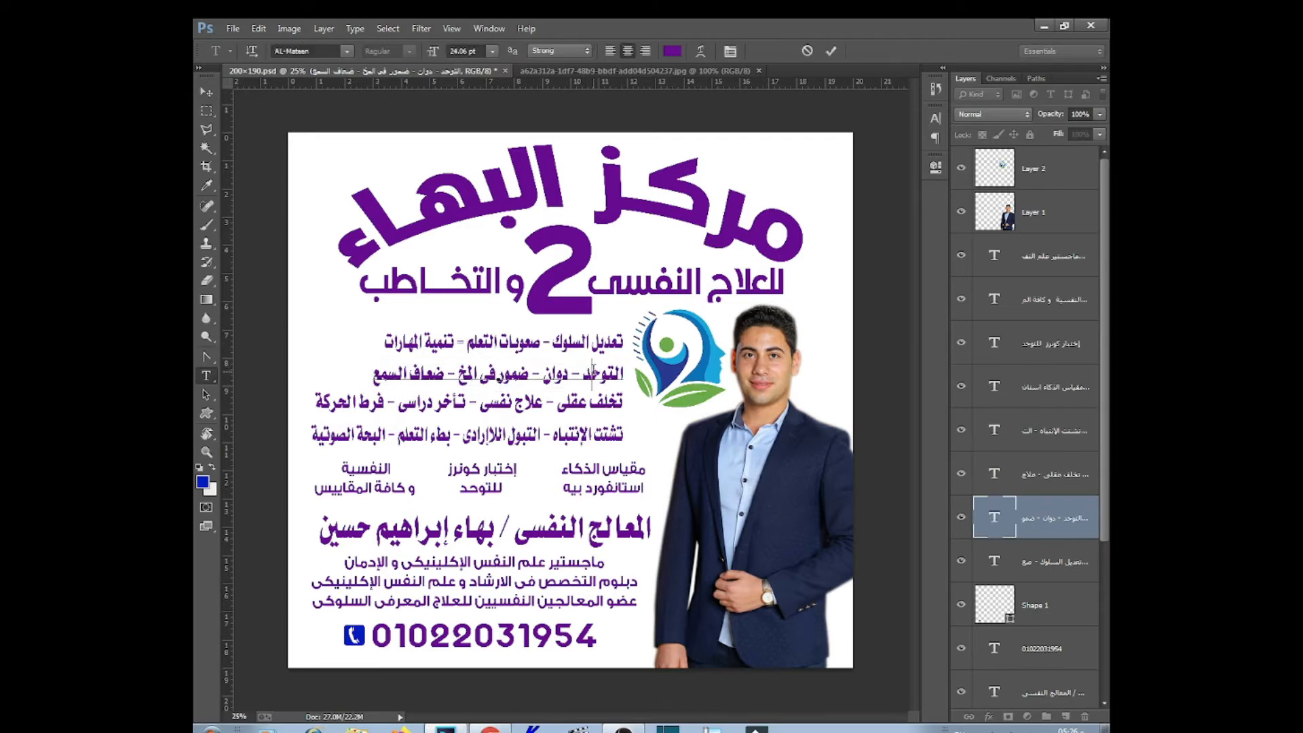
key(Escape)
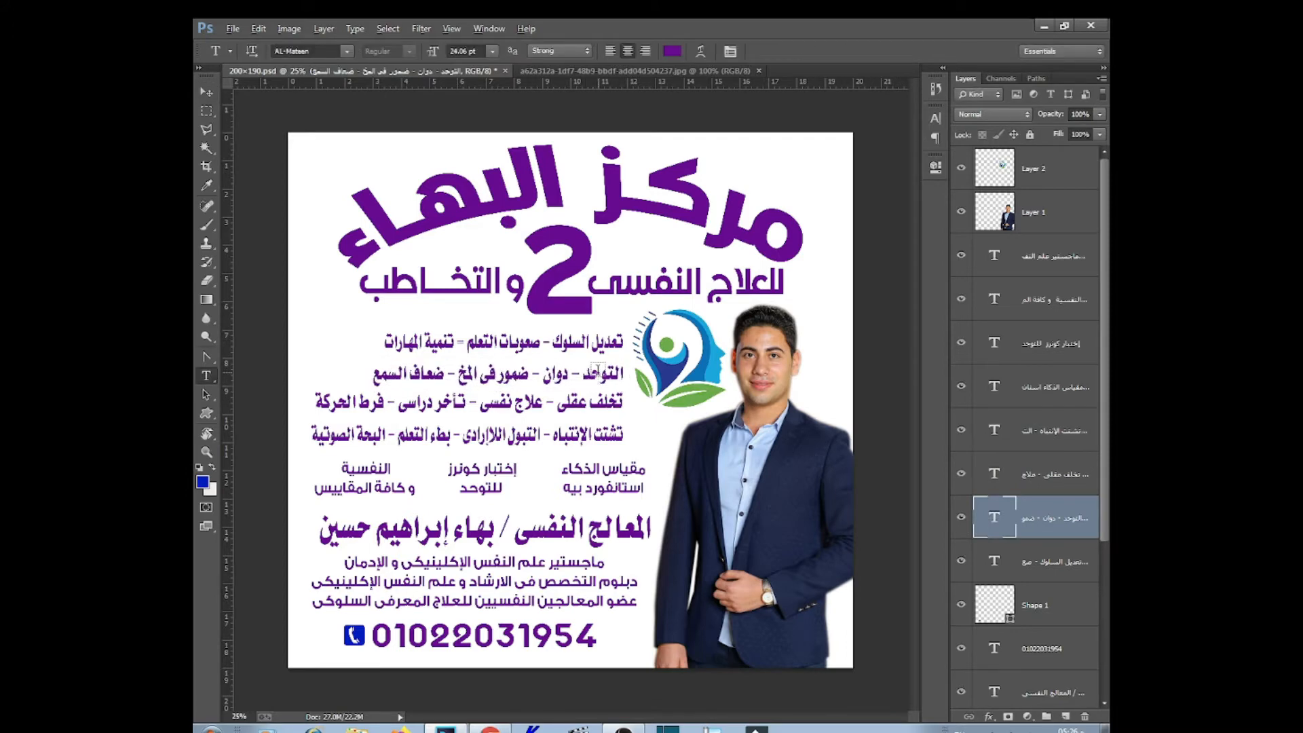
drag(625, 373, 384, 373)
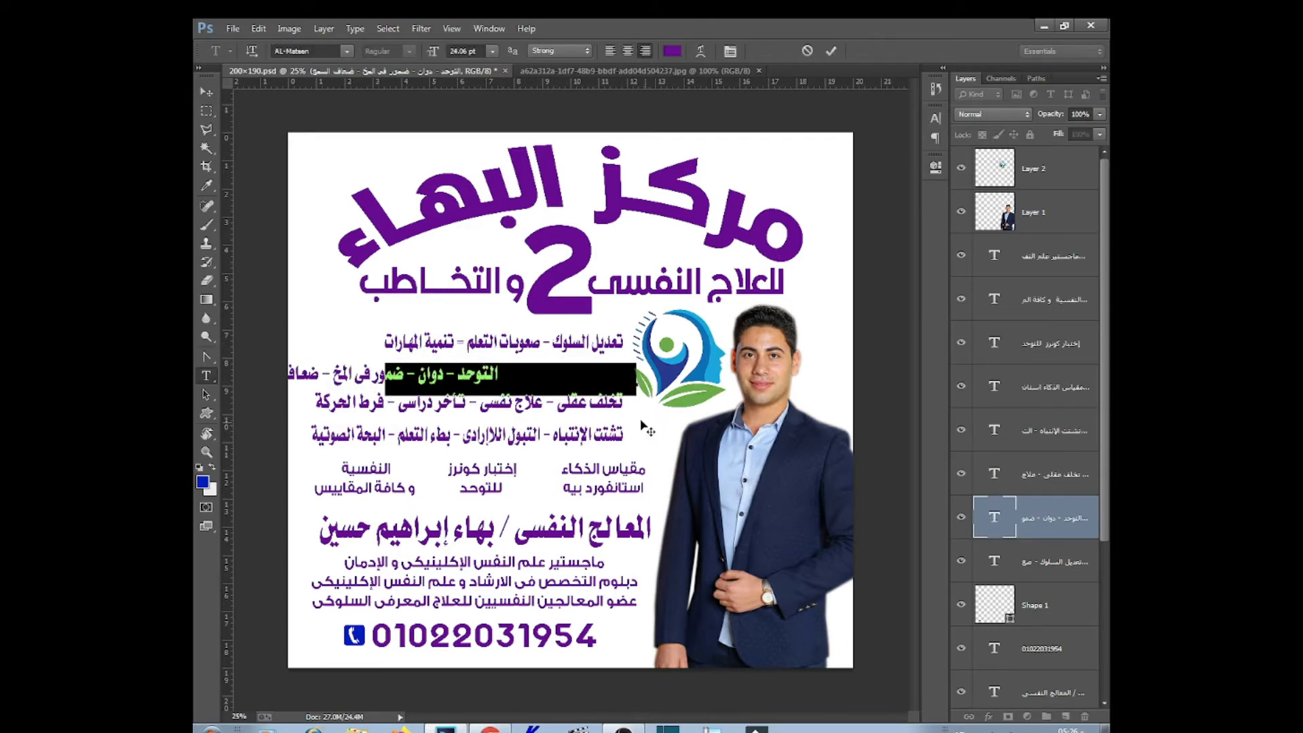
key(ctrl+a)
click(590, 370)
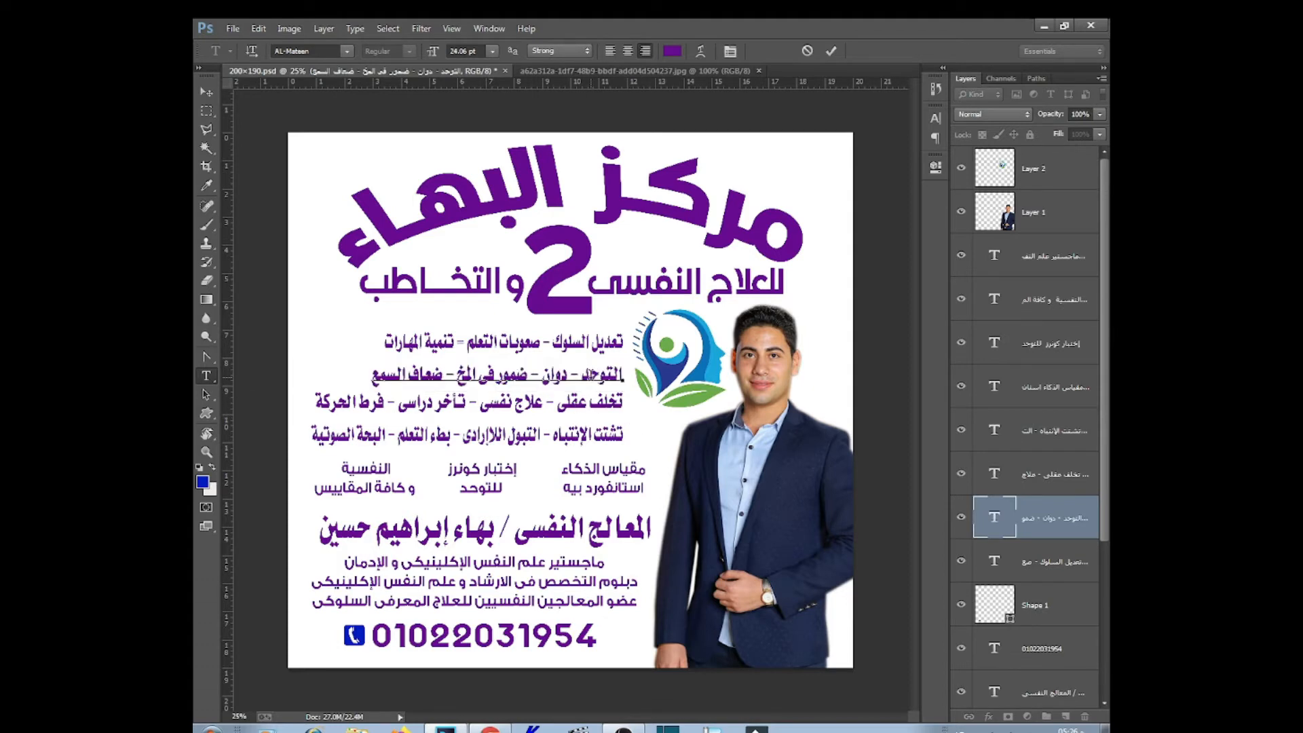
text(ـــ)
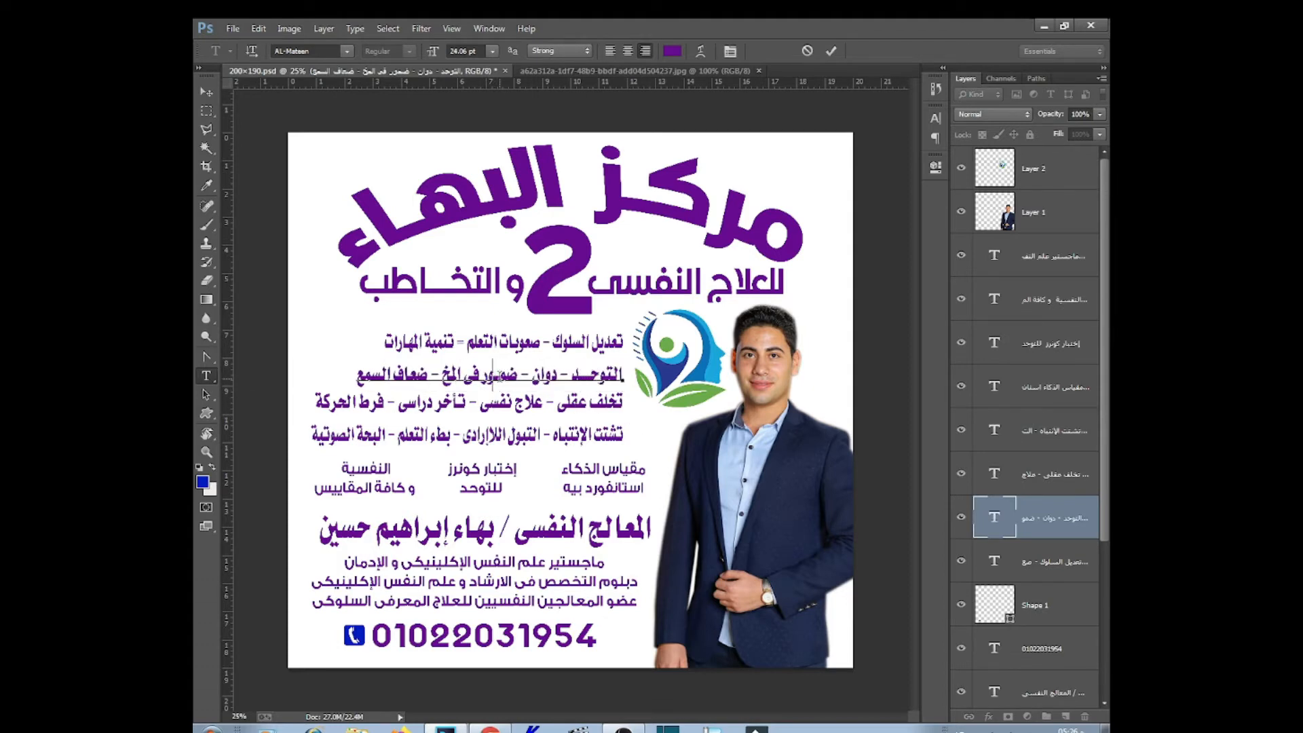
text(ـــ)
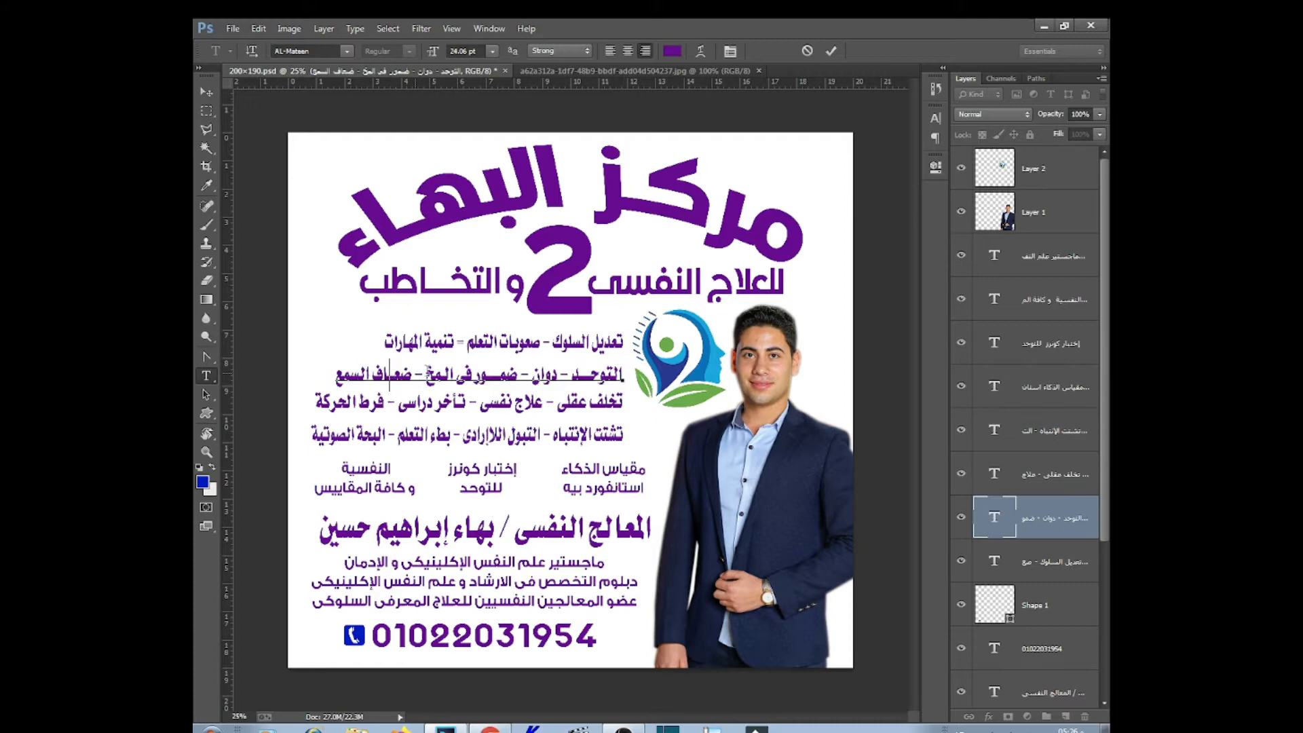
text(ـــ)
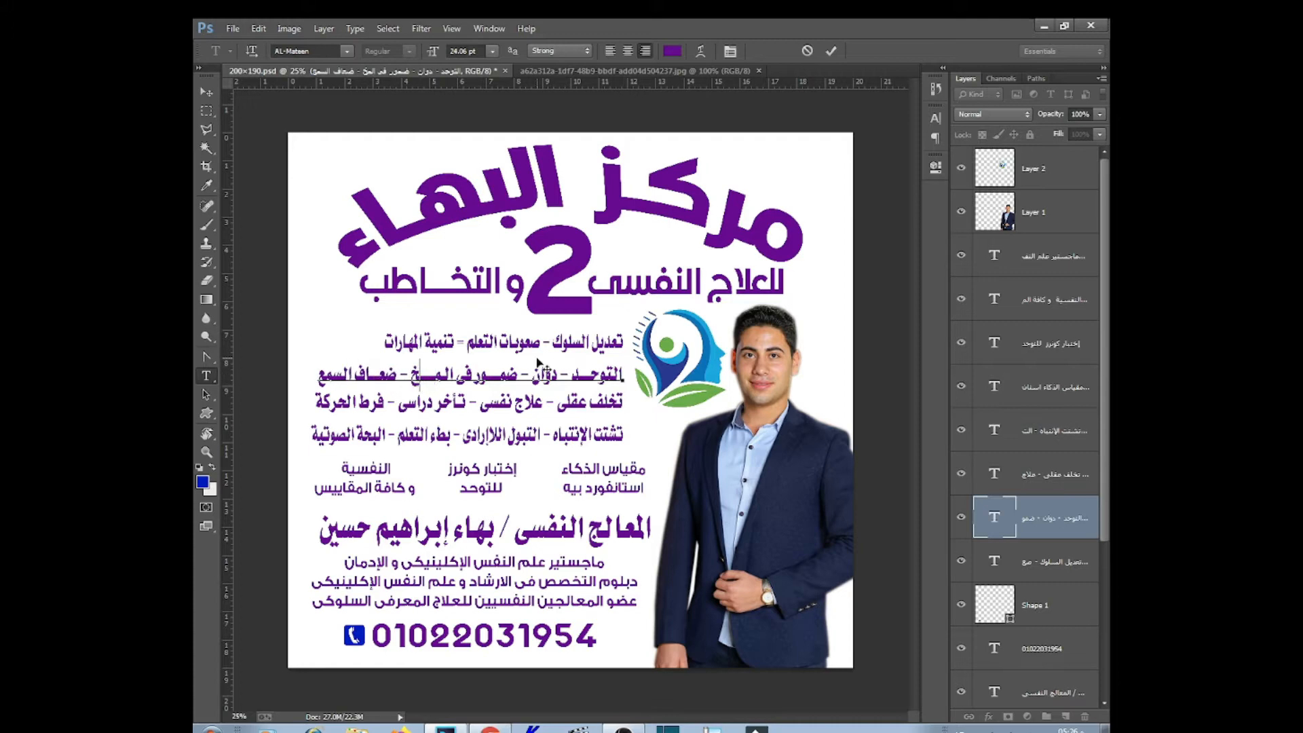
Elongate السلوك and صعوبات in the first line with kashidas, then widen it leftward
click(599, 340)
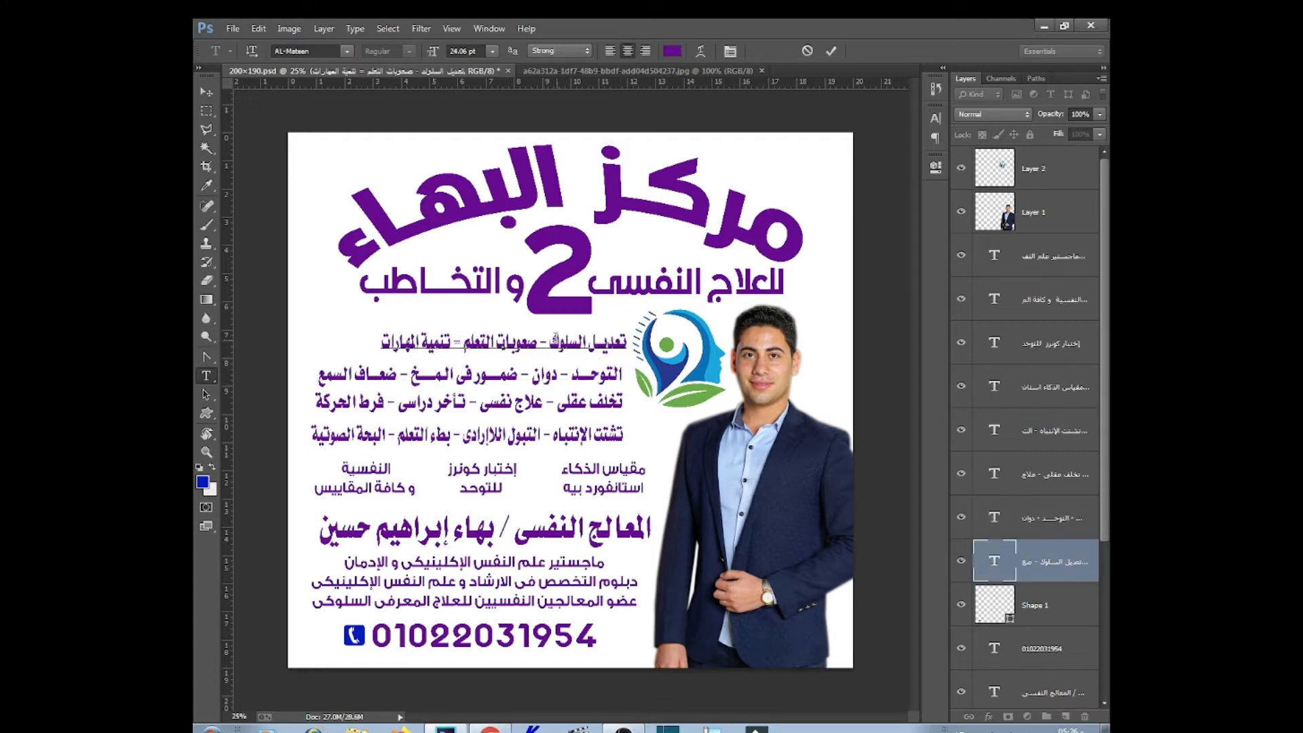
click(565, 350)
text(ـــ)
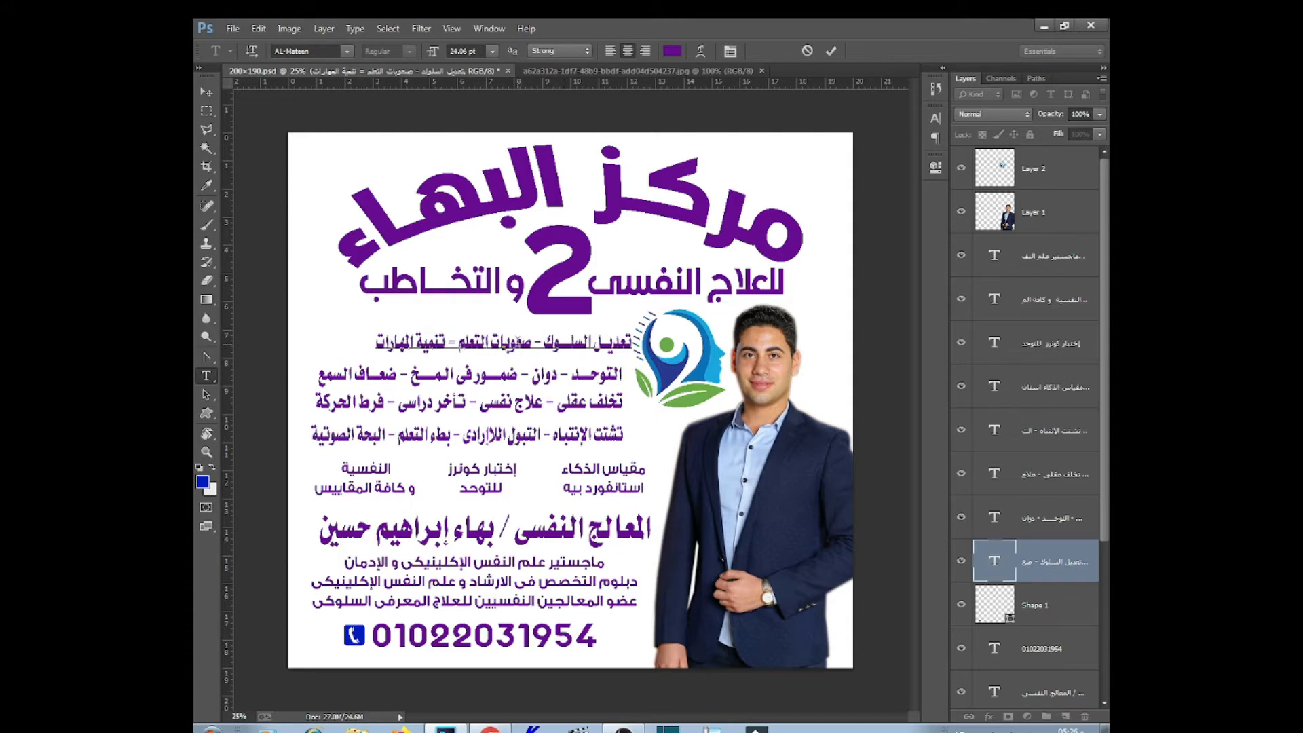
click(517, 345)
text(ــــ)
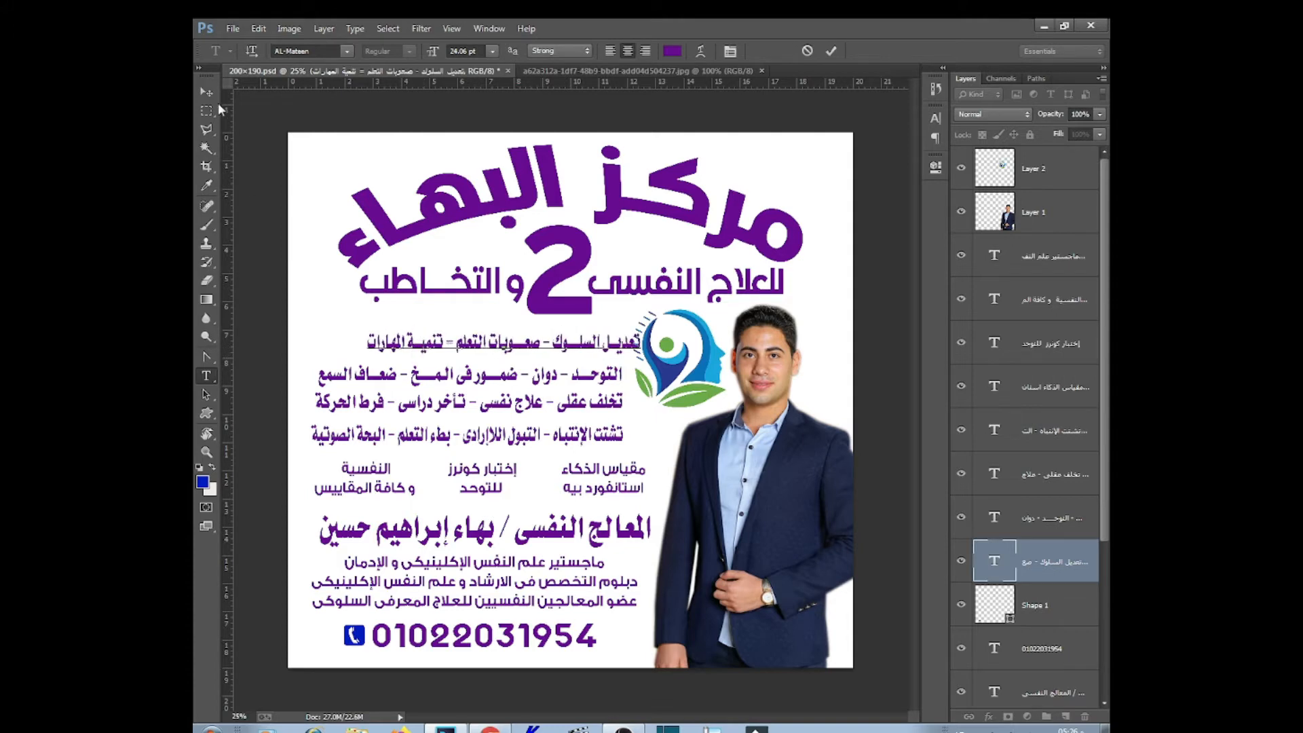
key(ctrl+a)
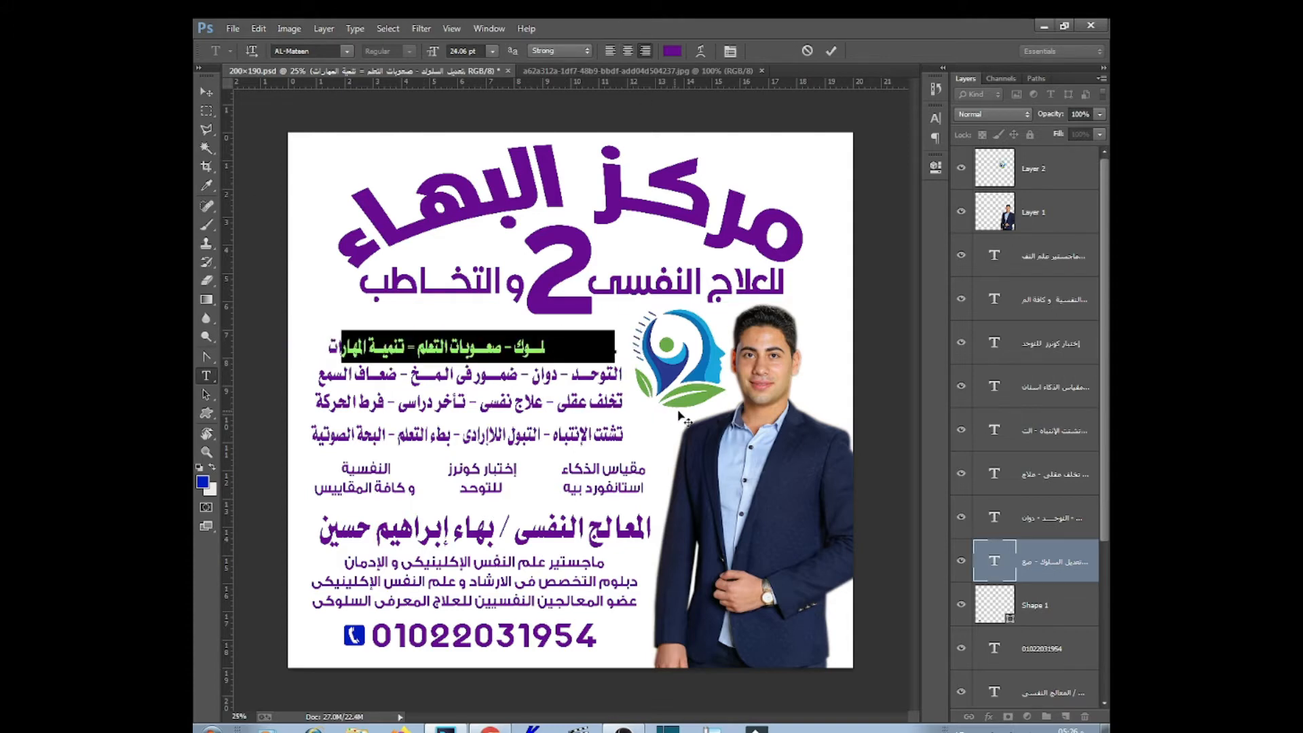
key(ctrl+Return)
key(ctrl+t)
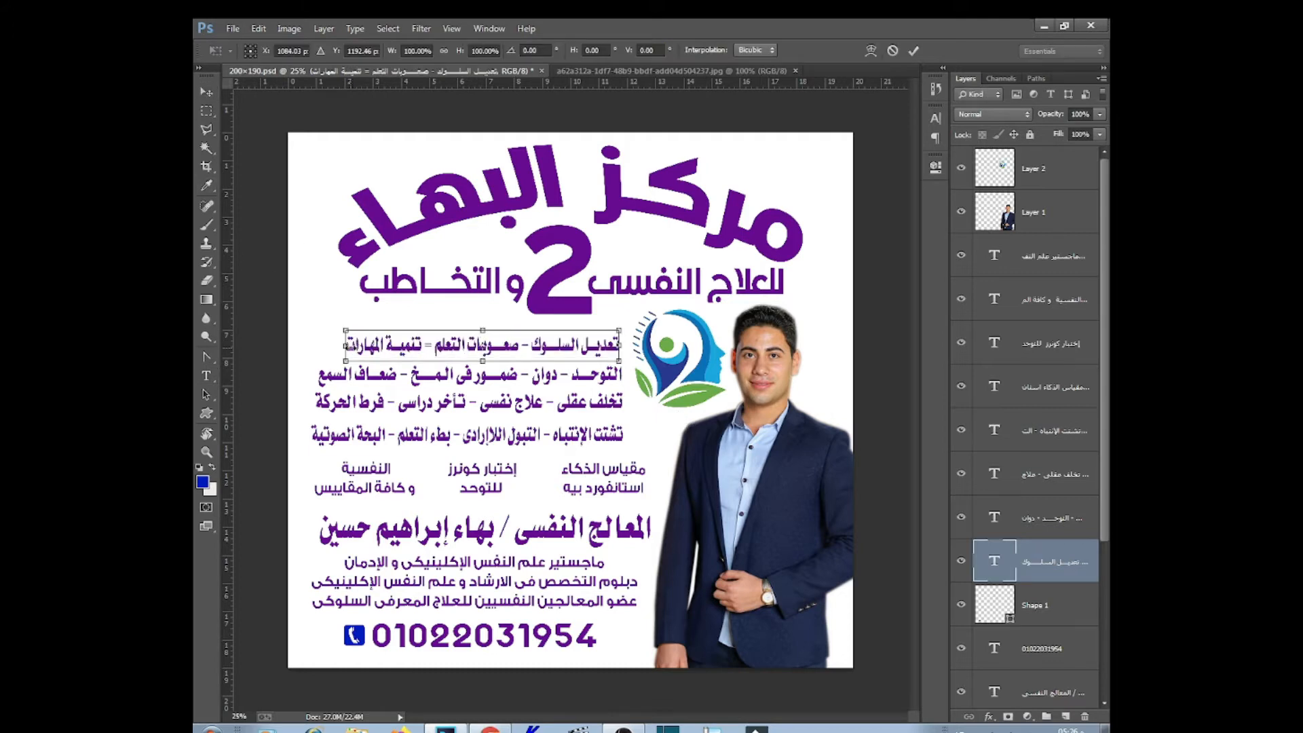
drag(344, 347, 313, 347)
key(Return)
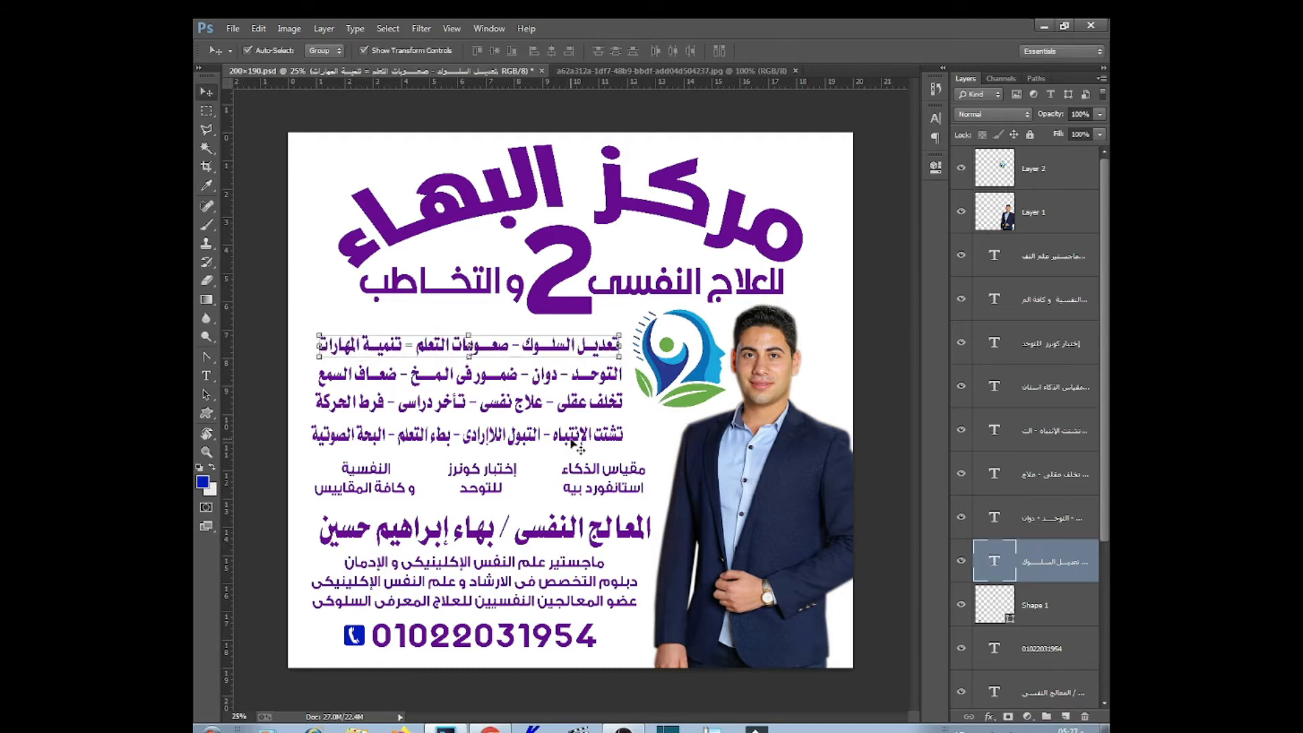
Distribute the four service lines evenly, nudge them up-left, and save the flyer
drag(446, 457, 495, 341)
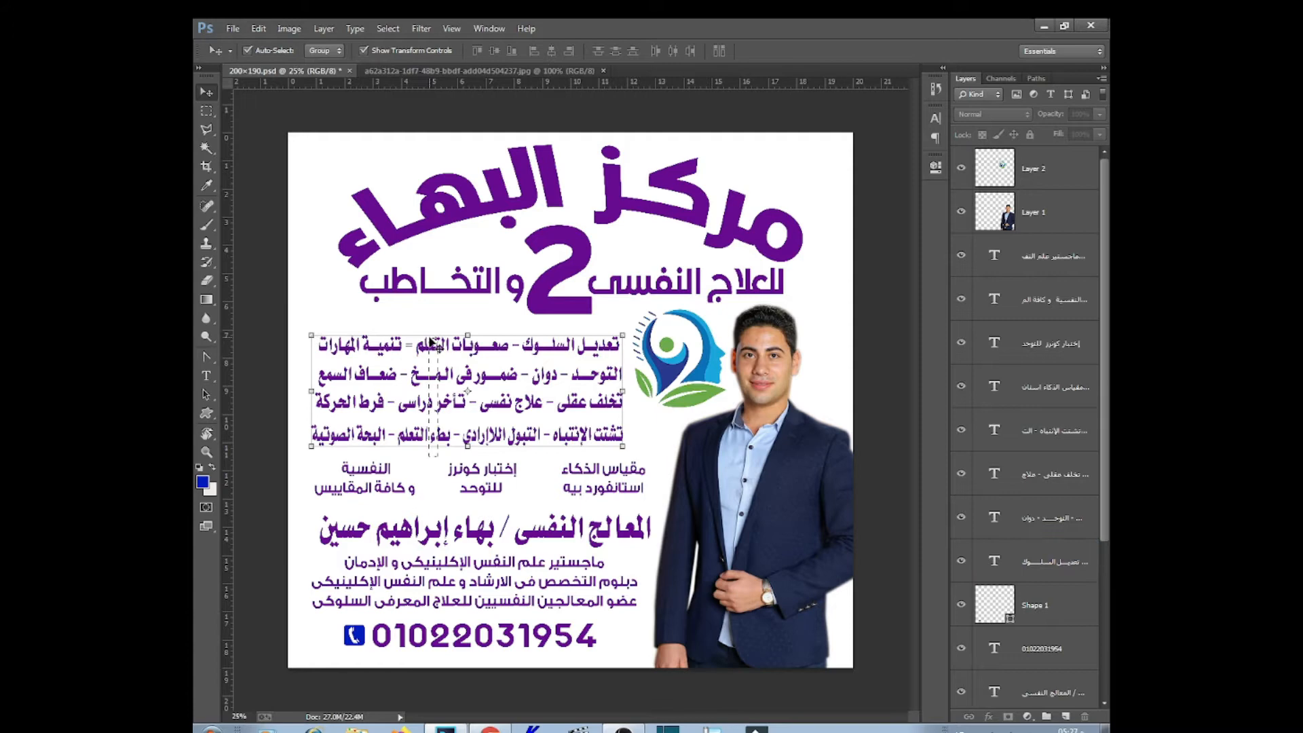
click(614, 51)
key(shift+Up)
key(shift+Up)
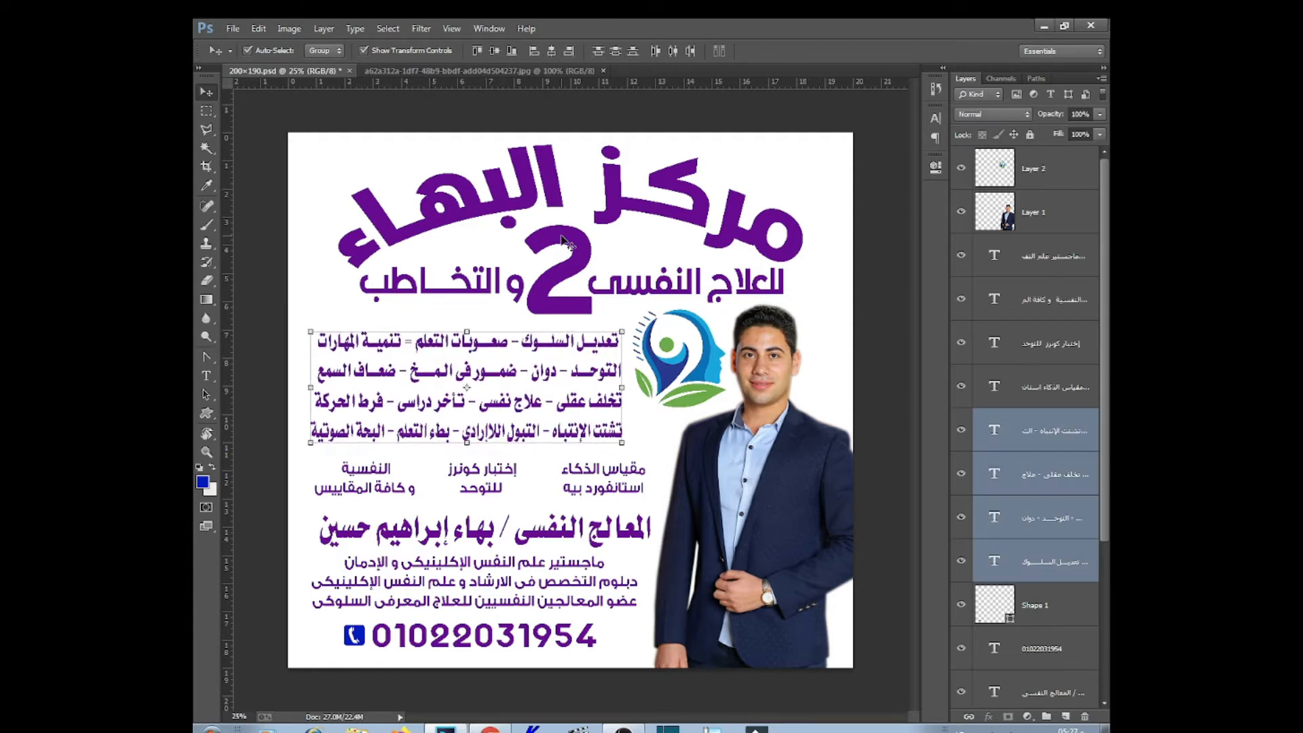
key(shift+Left)
click(656, 485)
key(ctrl+s)
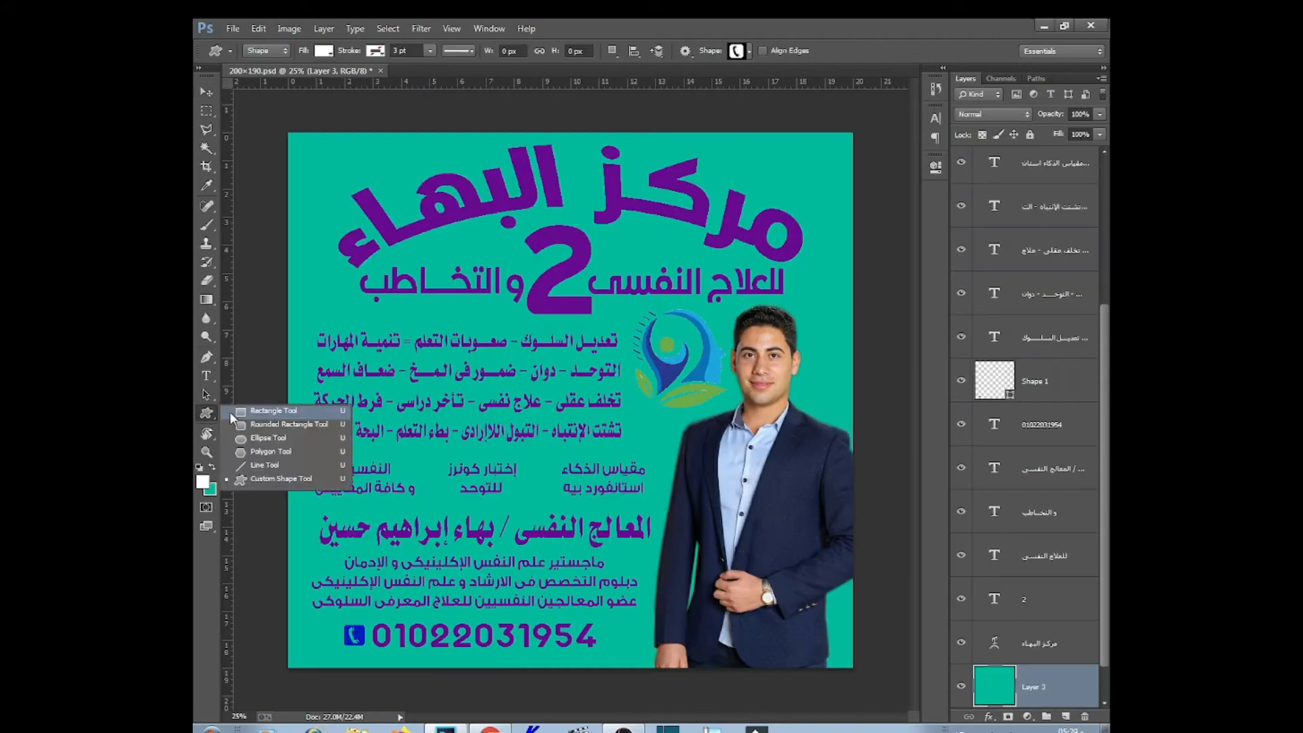
Draw a white rectangle over the top half of the flyer
click(271, 415)
drag(287, 131, 854, 306)
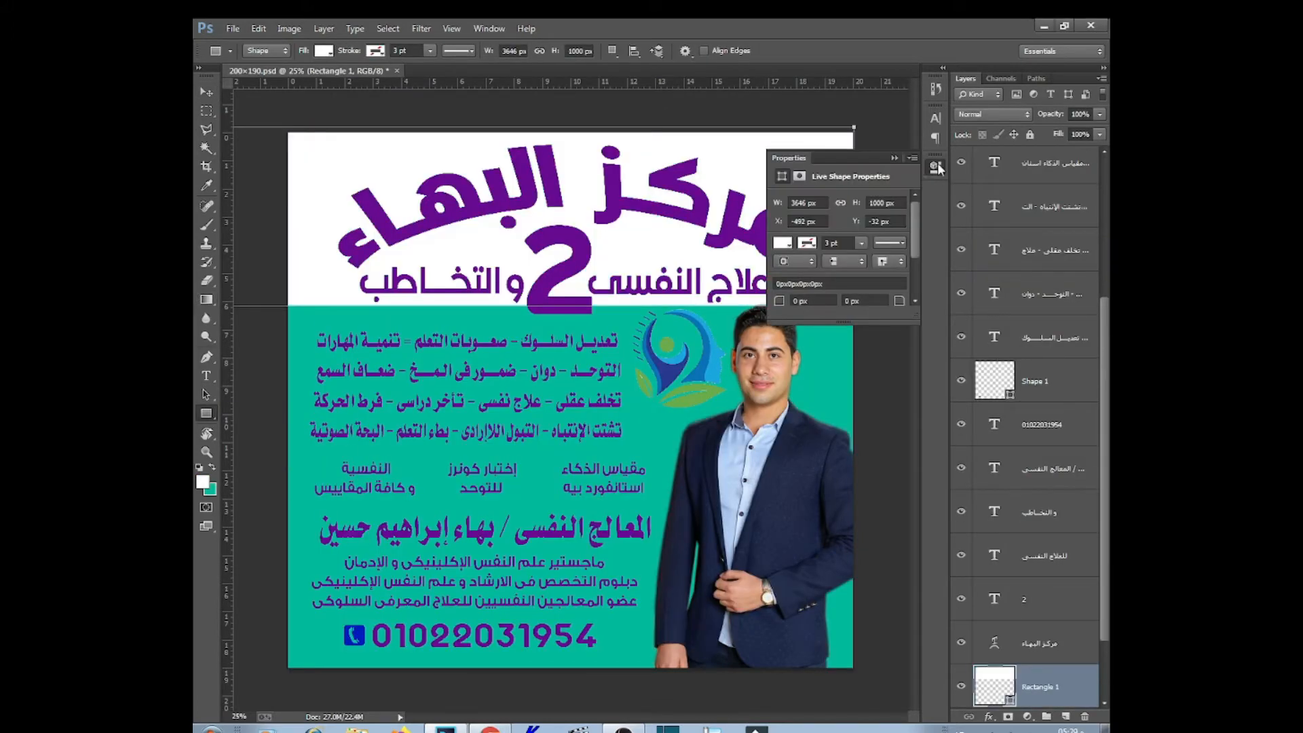
key(v)
key(ctrl+minus)
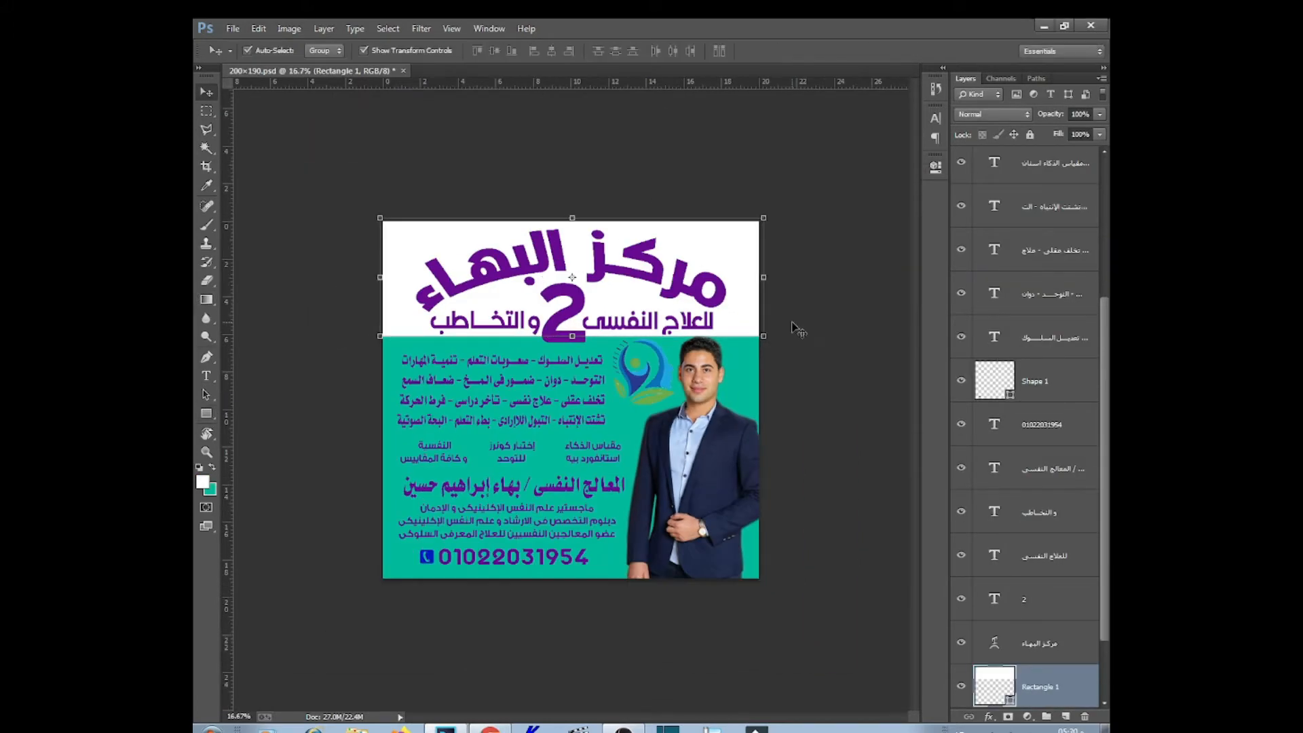
Give the heading مركز البهاء a teal Color Overlay sampled from the background
click(1038, 644)
click(989, 717)
click(977, 642)
click(976, 438)
click(740, 366)
click(924, 496)
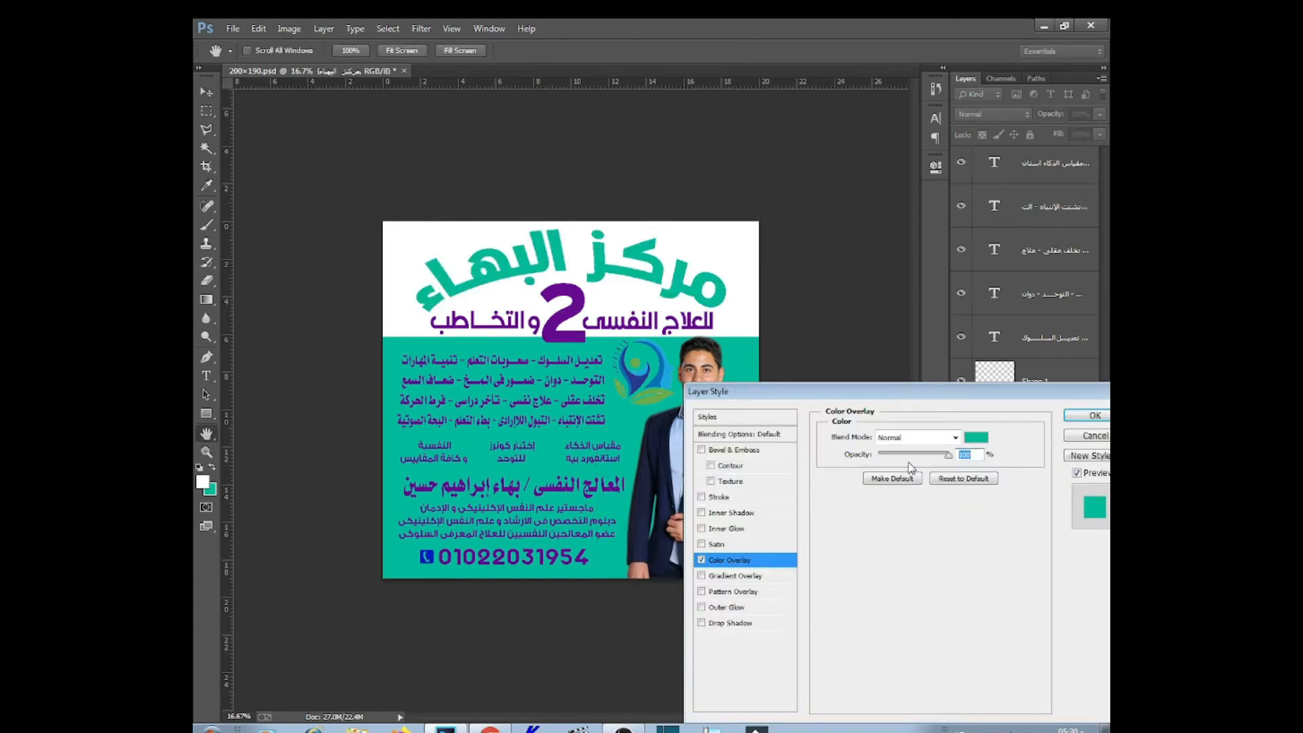
Copy the heading's teal overlay onto the 2
click(1090, 415)
click(688, 319)
click(577, 311)
drag(1011, 670, 1038, 600)
Extend the white rectangle further down the flyer
click(631, 300)
drag(572, 337, 572, 352)
key(Return)
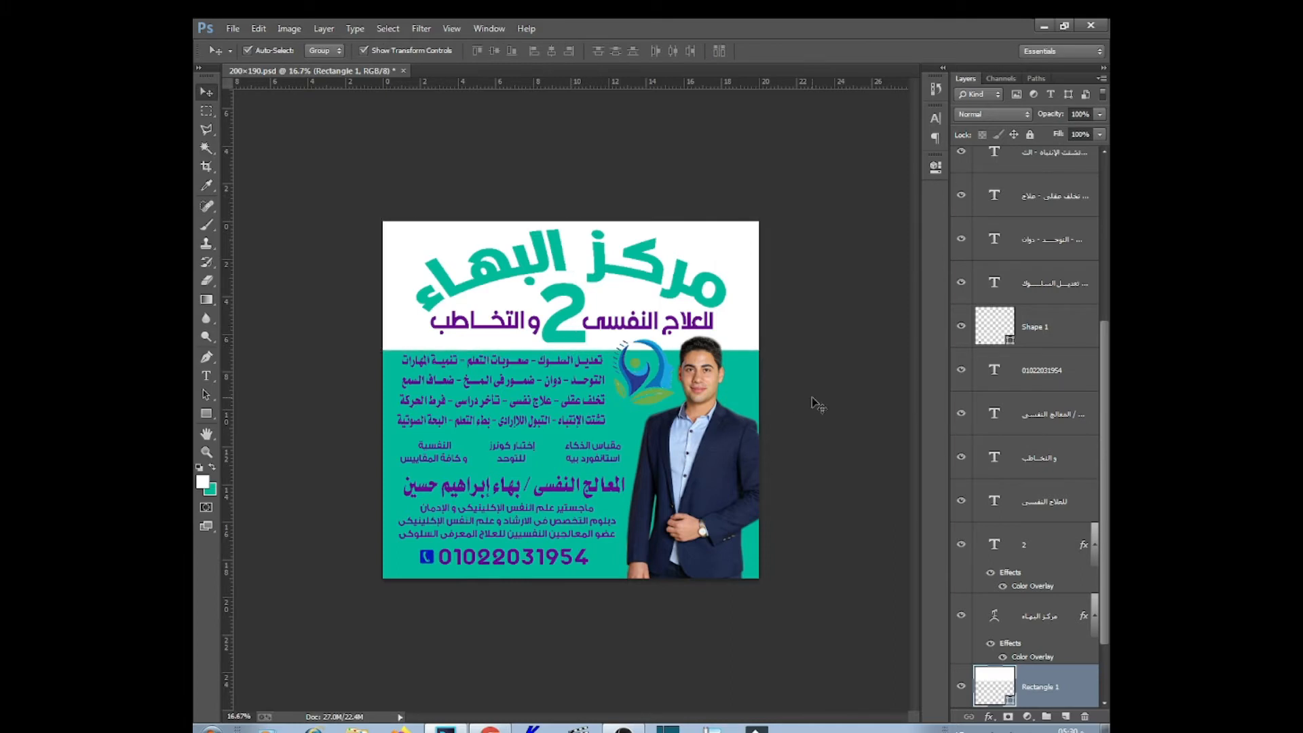
Add a dark Color Overlay to the للعلاج النفسى subtitle line
click(708, 291)
click(648, 321)
double_click(1032, 586)
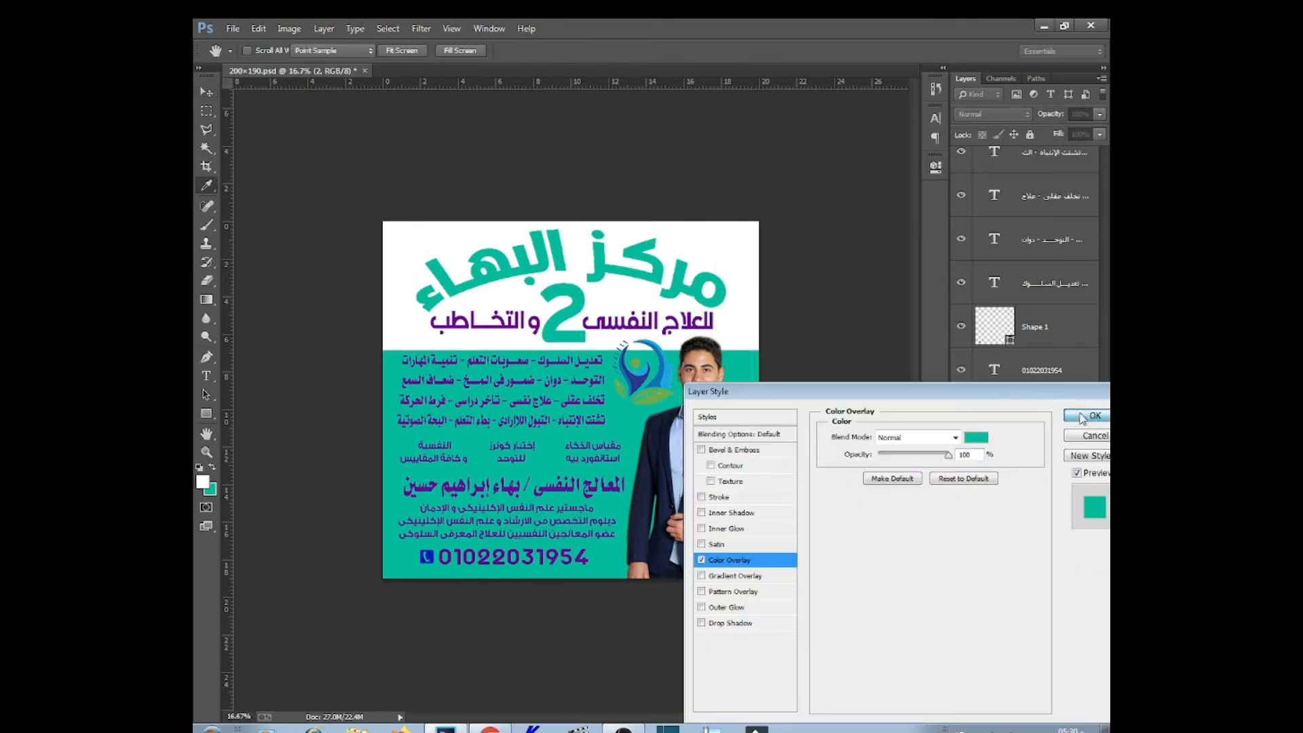
click(1090, 416)
click(1045, 502)
click(989, 716)
click(916, 642)
click(976, 437)
click(706, 301)
drag(773, 668, 808, 713)
click(936, 495)
Apply the same overlay to the و التخاطب line
click(1091, 416)
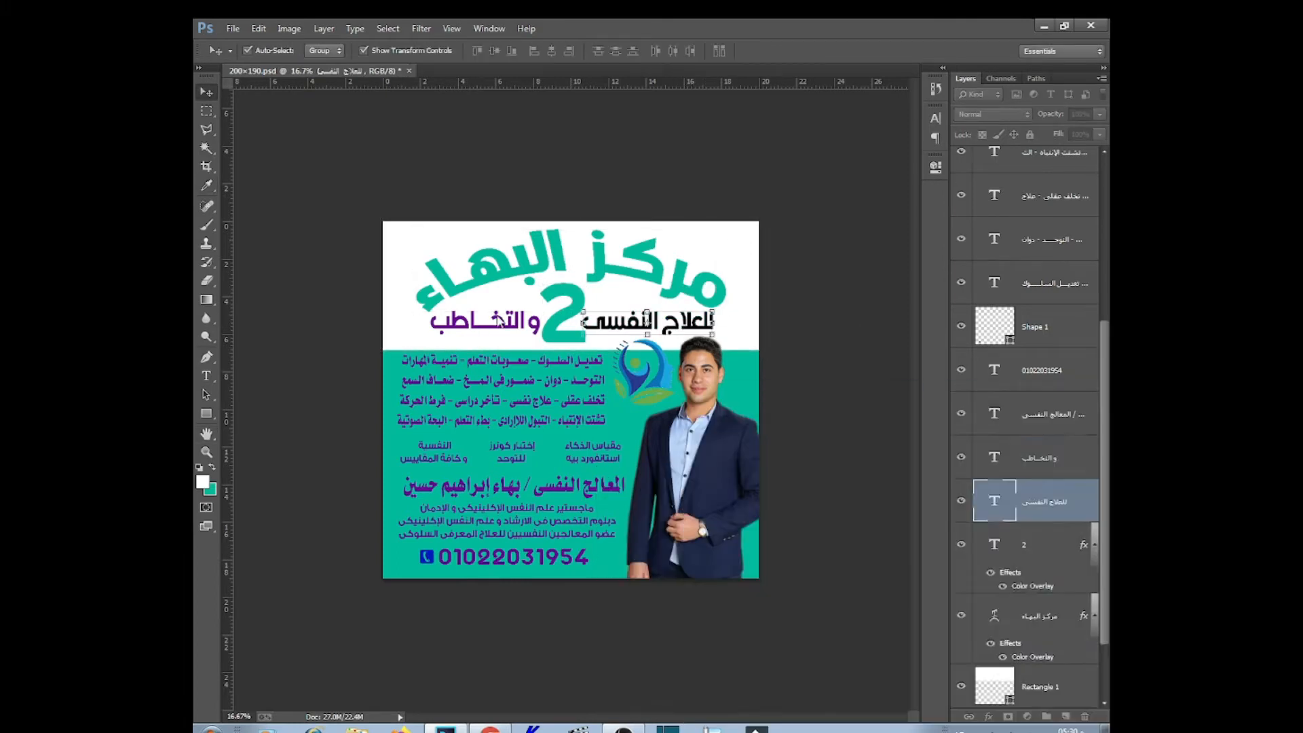
click(485, 321)
drag(1084, 500, 1024, 469)
click(818, 380)
Change the 2's Color Overlay to dark teal #04878c
click(575, 291)
double_click(1032, 643)
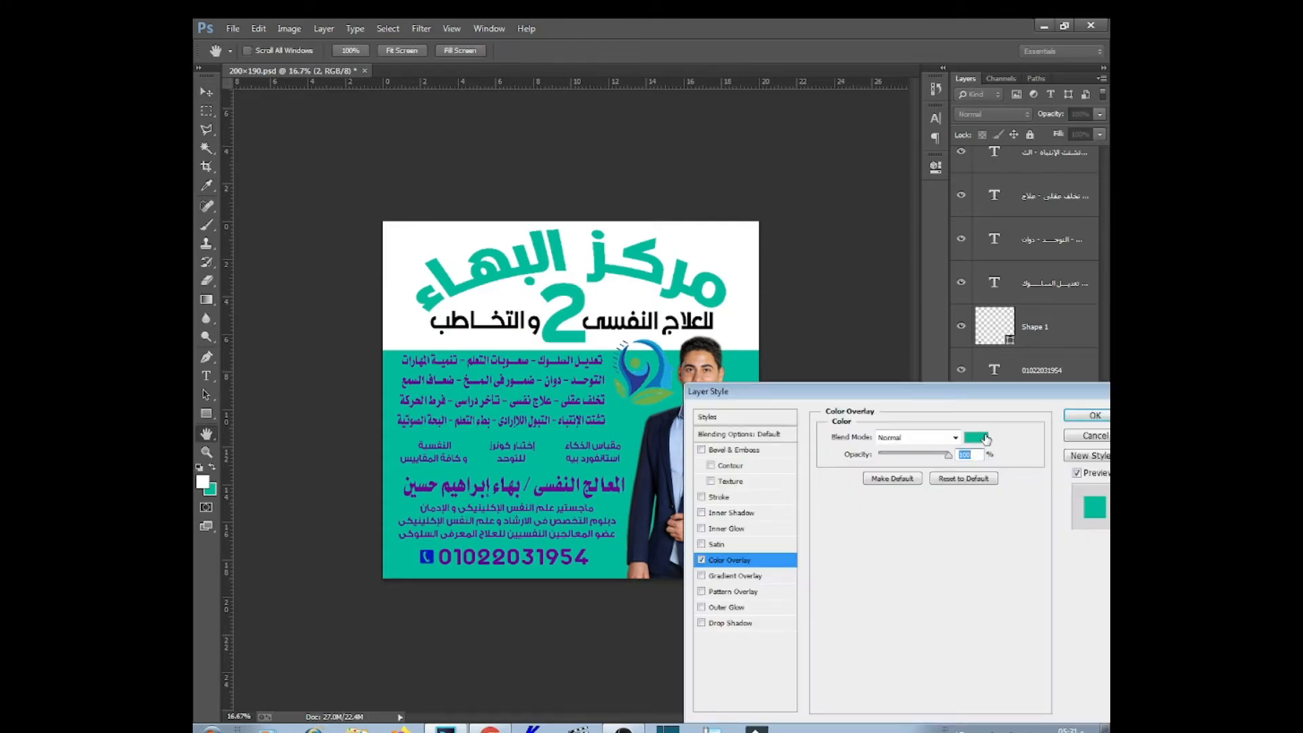
click(975, 437)
click(634, 384)
click(808, 505)
click(783, 542)
click(936, 515)
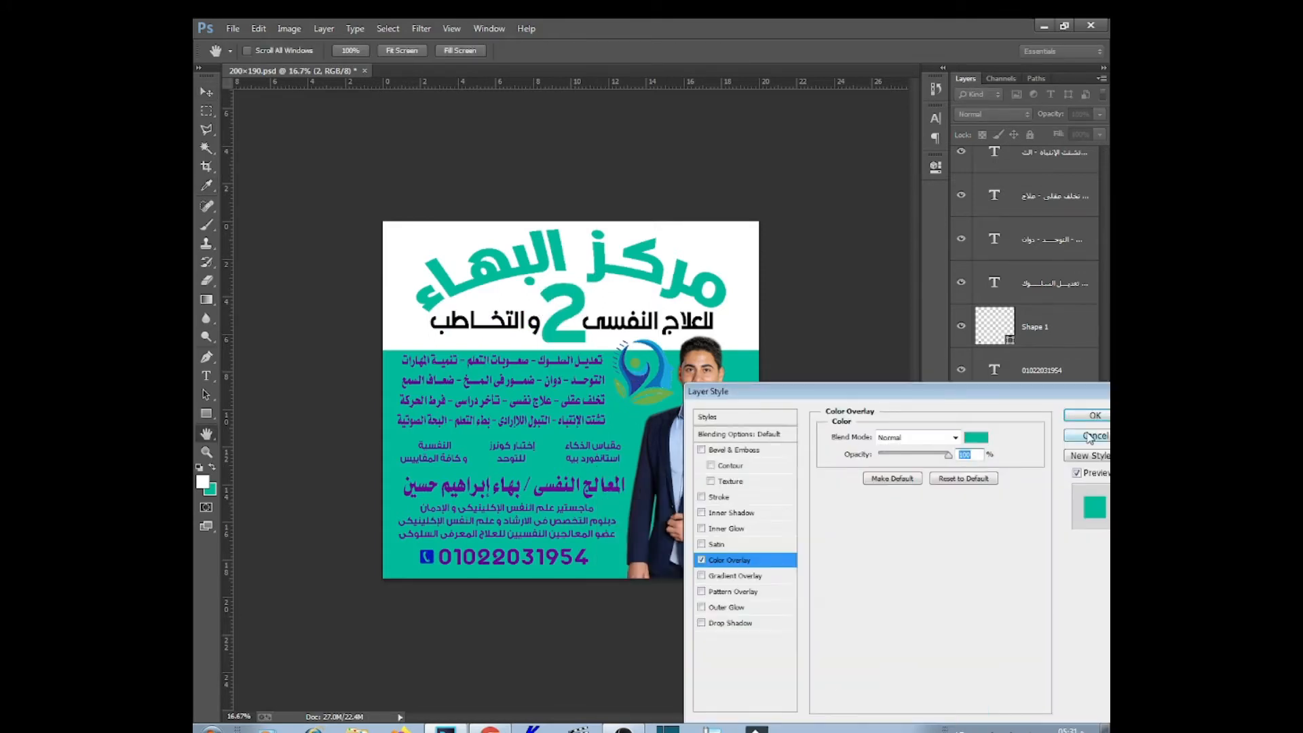
click(976, 437)
click(787, 617)
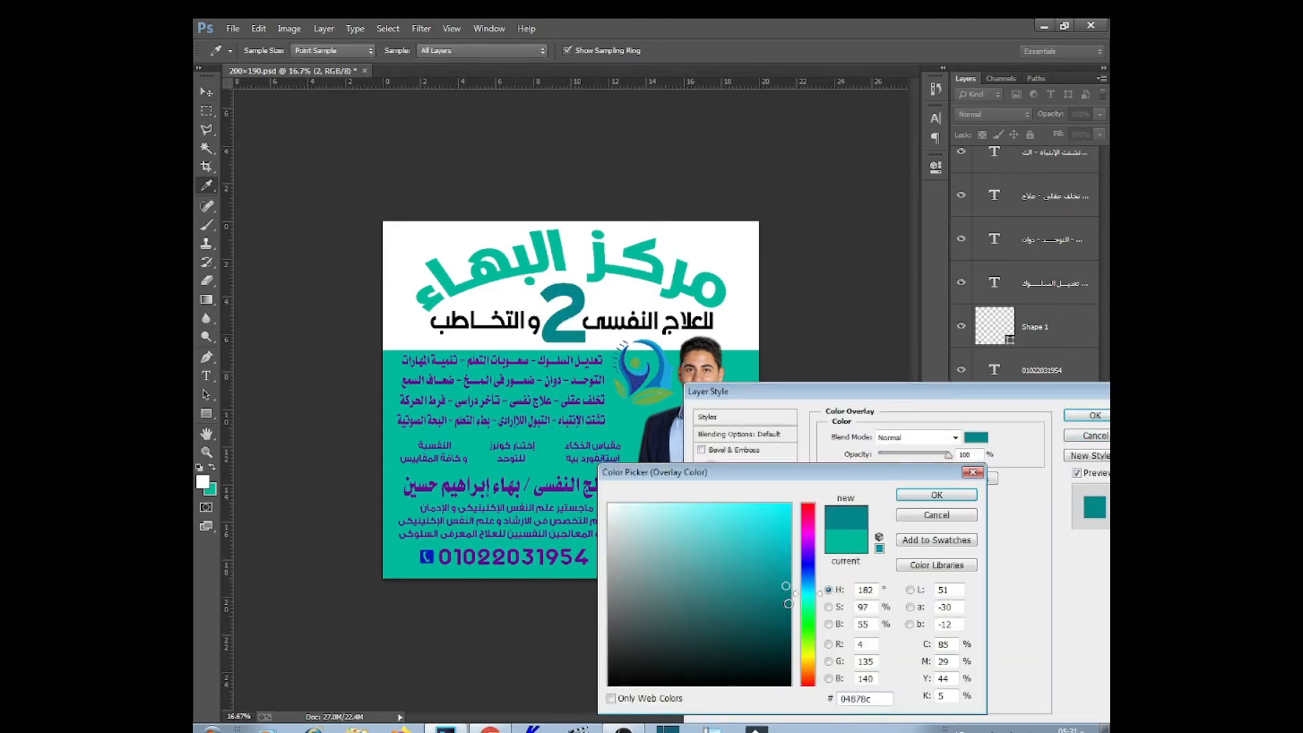
click(936, 495)
click(1094, 415)
Copy the 2's dark teal layer style and paste it onto both subtitle lines
click(1067, 643)
right_click(1075, 651)
click(971, 476)
click(1045, 517)
shift+click(1043, 447)
right_click(1043, 447)
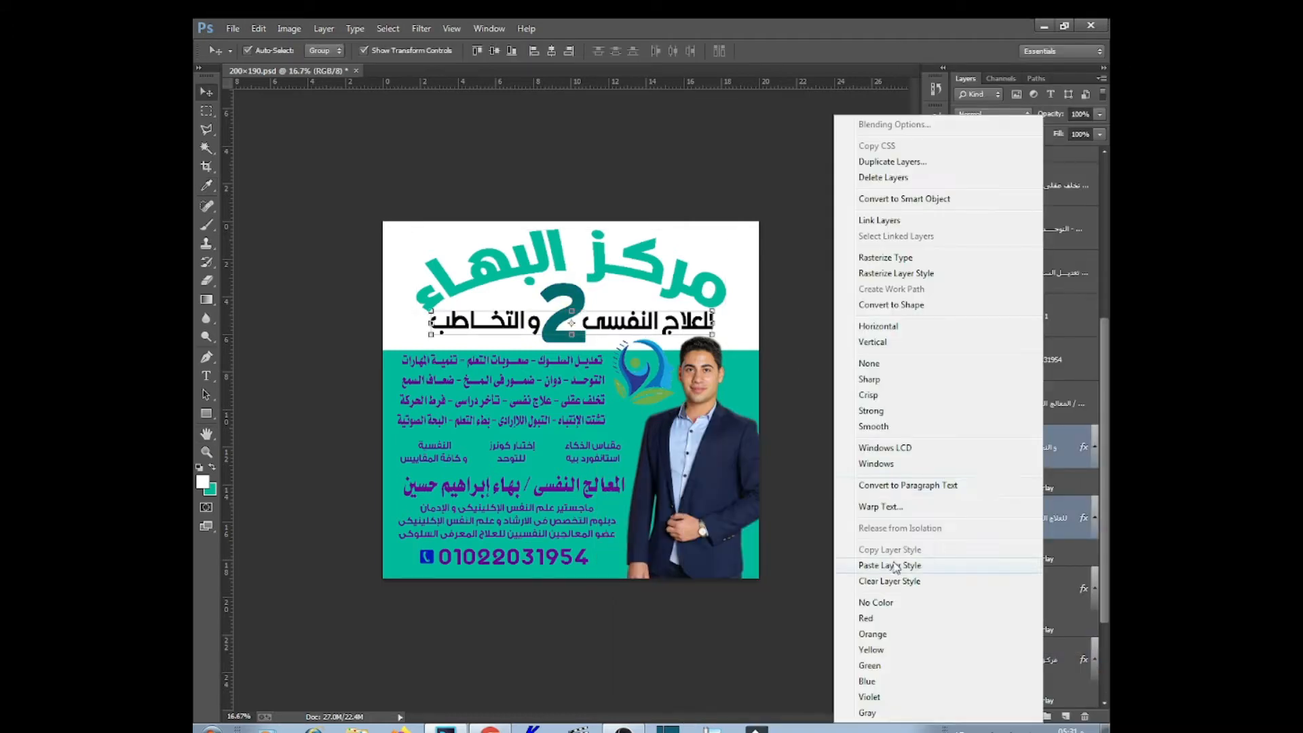
click(893, 565)
click(728, 338)
Replace the white rectangle with a large white ellipse
key(Delete)
click(206, 416)
click(257, 439)
mouse_move(810, 149)
mouse_down()
mouse_move(303, 512)
mouse_move(304, 583)
mouse_up()
Move the ellipse up and widen it on both sides to form a curved top
click(206, 92)
key(ctrl+t)
drag(626, 529, 640, 303)
key(ctrl+minus)
key(ctrl+minus)
drag(698, 269, 751, 269)
drag(443, 269, 366, 269)
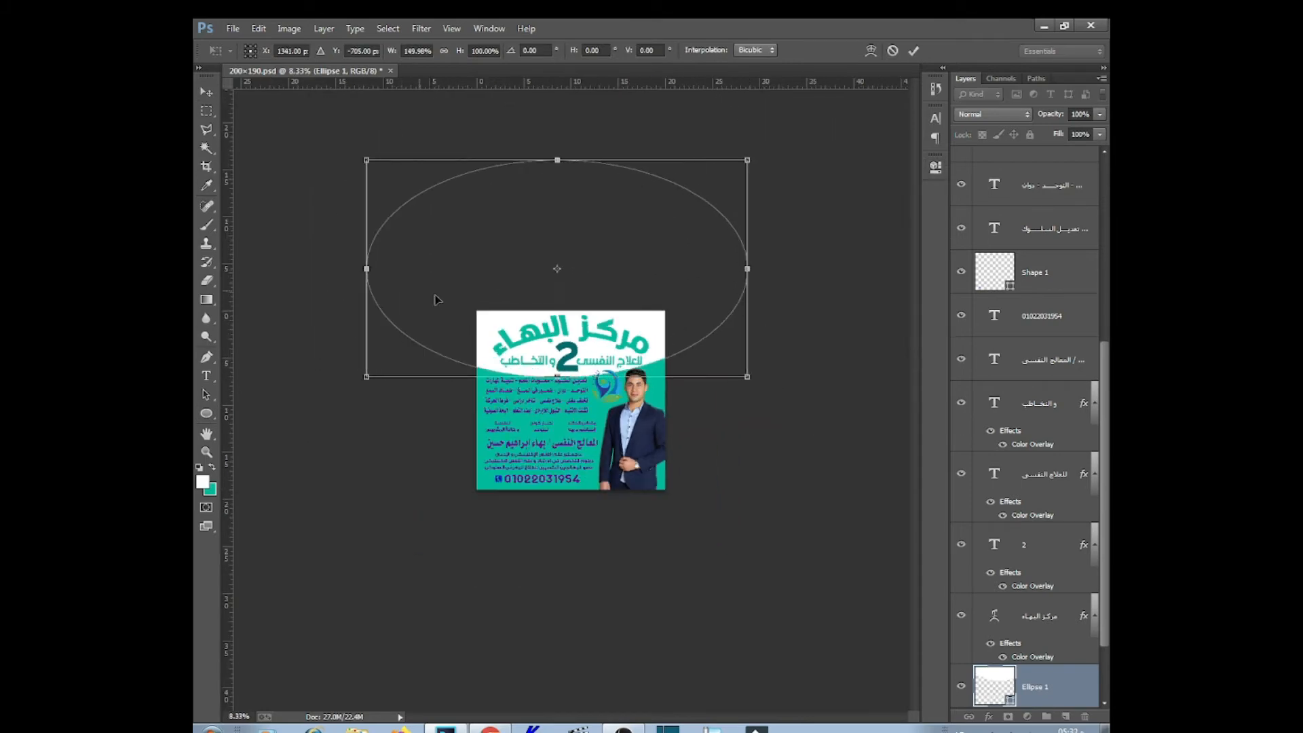
key(Return)
key(ctrl+plus)
key(ctrl+plus)
key(ctrl+plus)
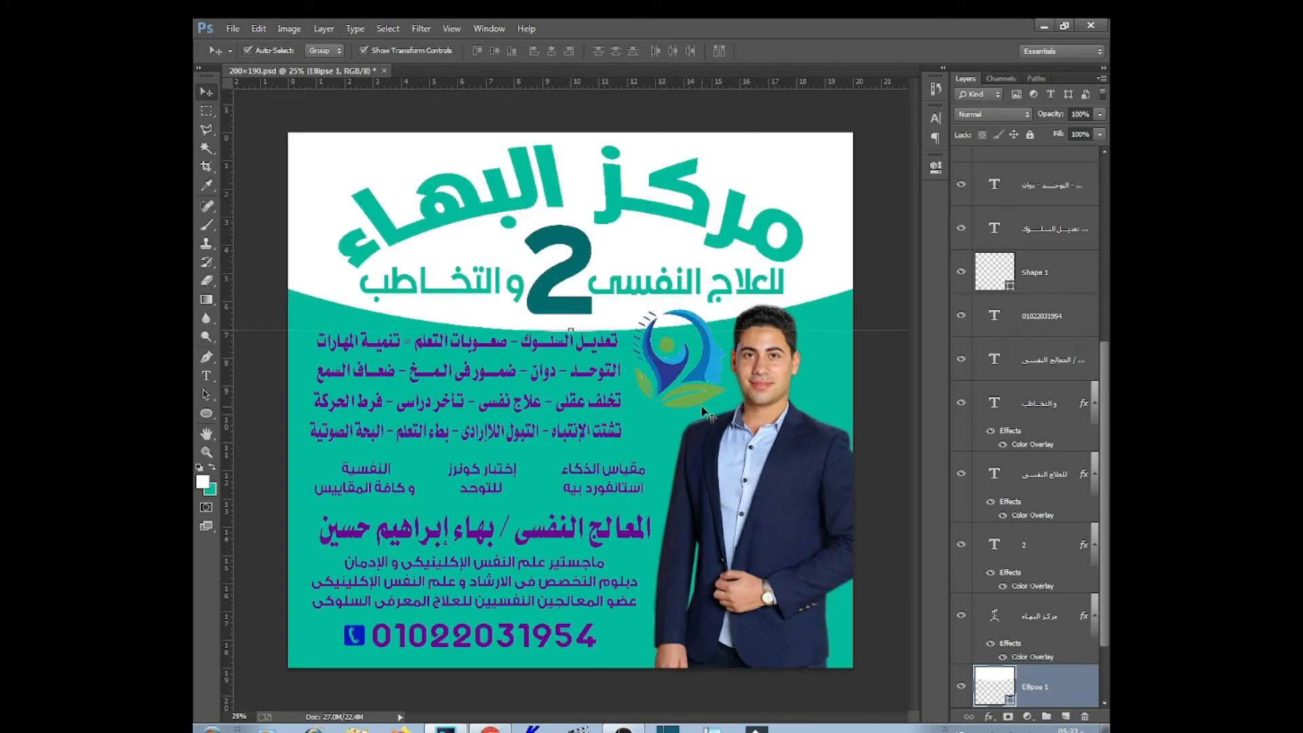
key(ctrl+minus)
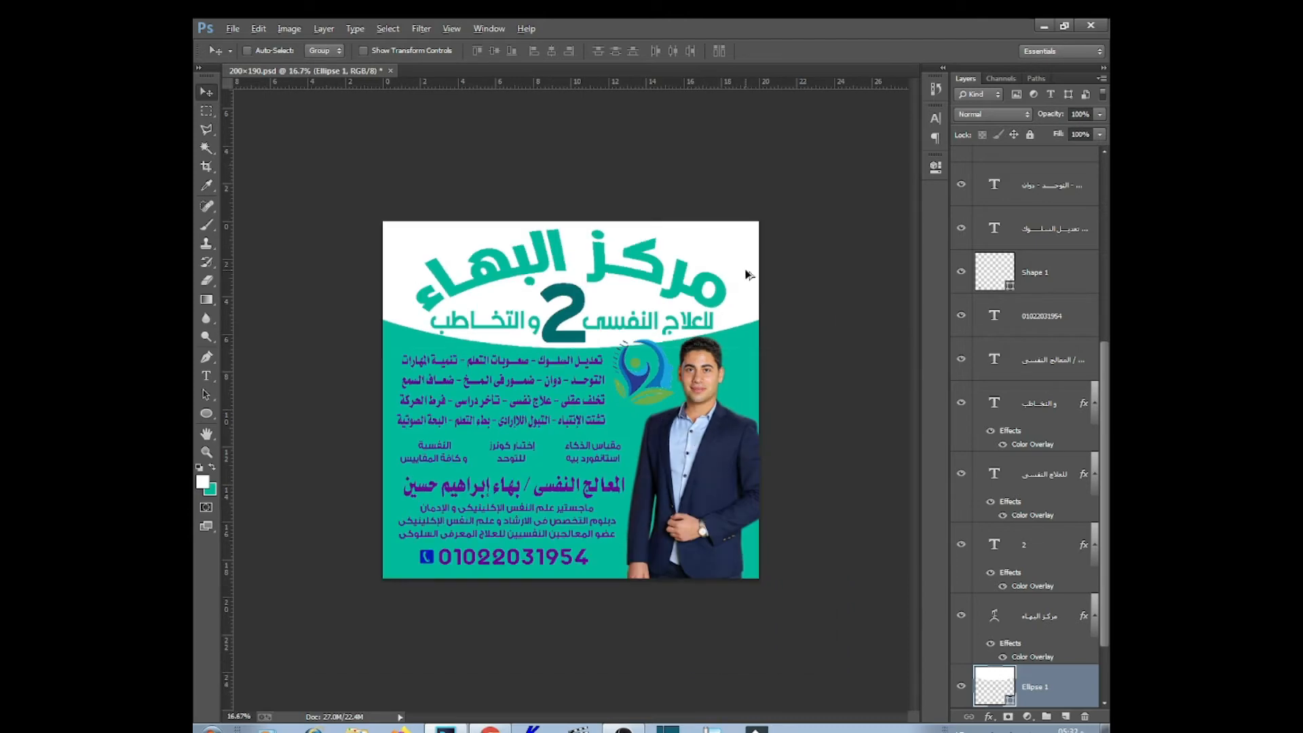
Duplicate the ellipse slightly lower, send it behind, and fill it dark teal
drag(747, 275, 747, 291)
key(ctrl+[)
double_click(994, 685)
click(571, 331)
key(Return)
key(ctrl+t)
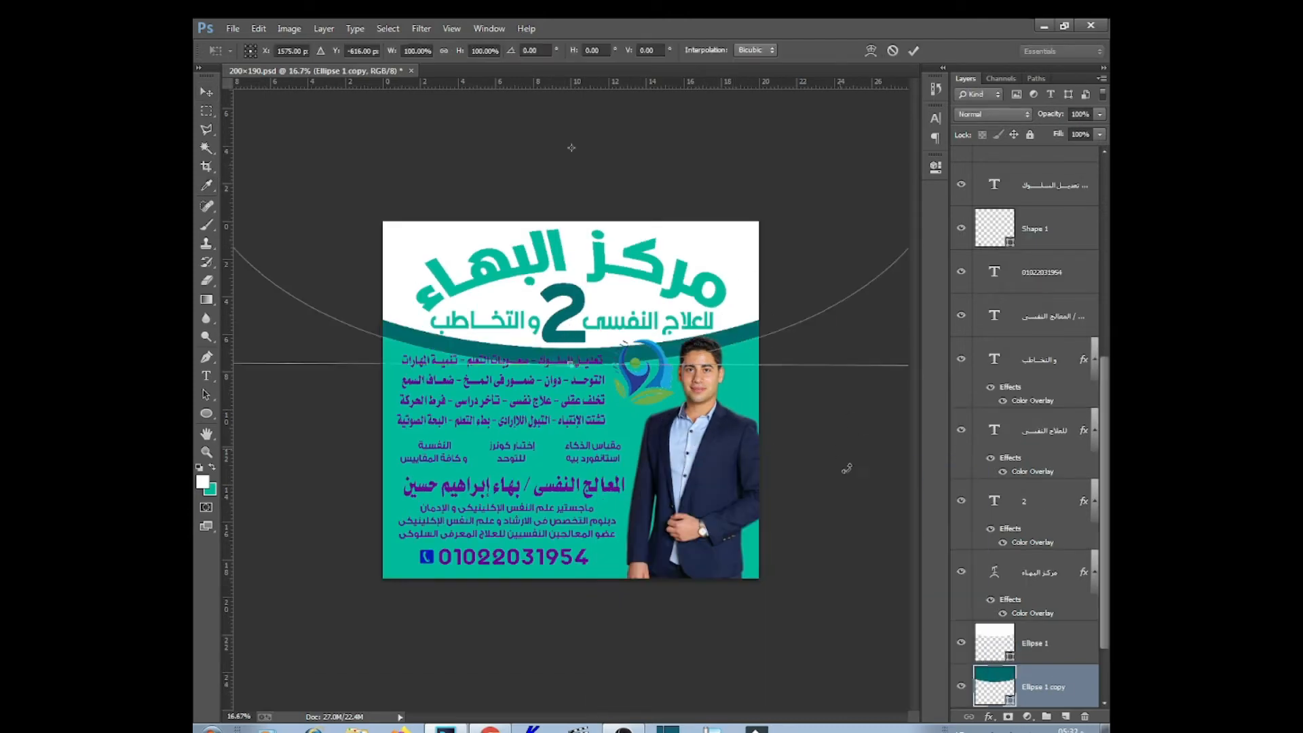
key(Return)
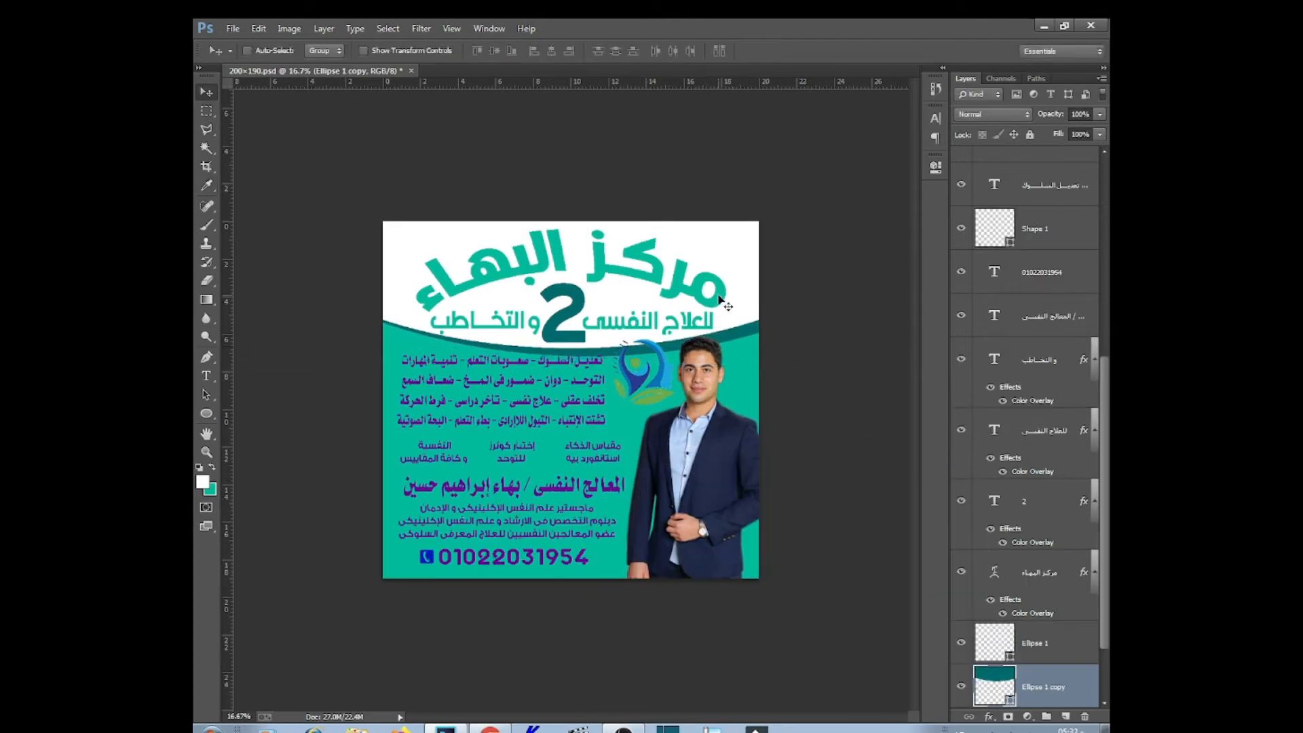
Add another wave copy lower down, beneath the original, in a darker teal
mouse_move(745, 332)
mouse_down()
mouse_move(745, 350)
mouse_move(761, 343)
mouse_up()
key(ctrl+[)
double_click(994, 686)
click(790, 637)
key(Return)
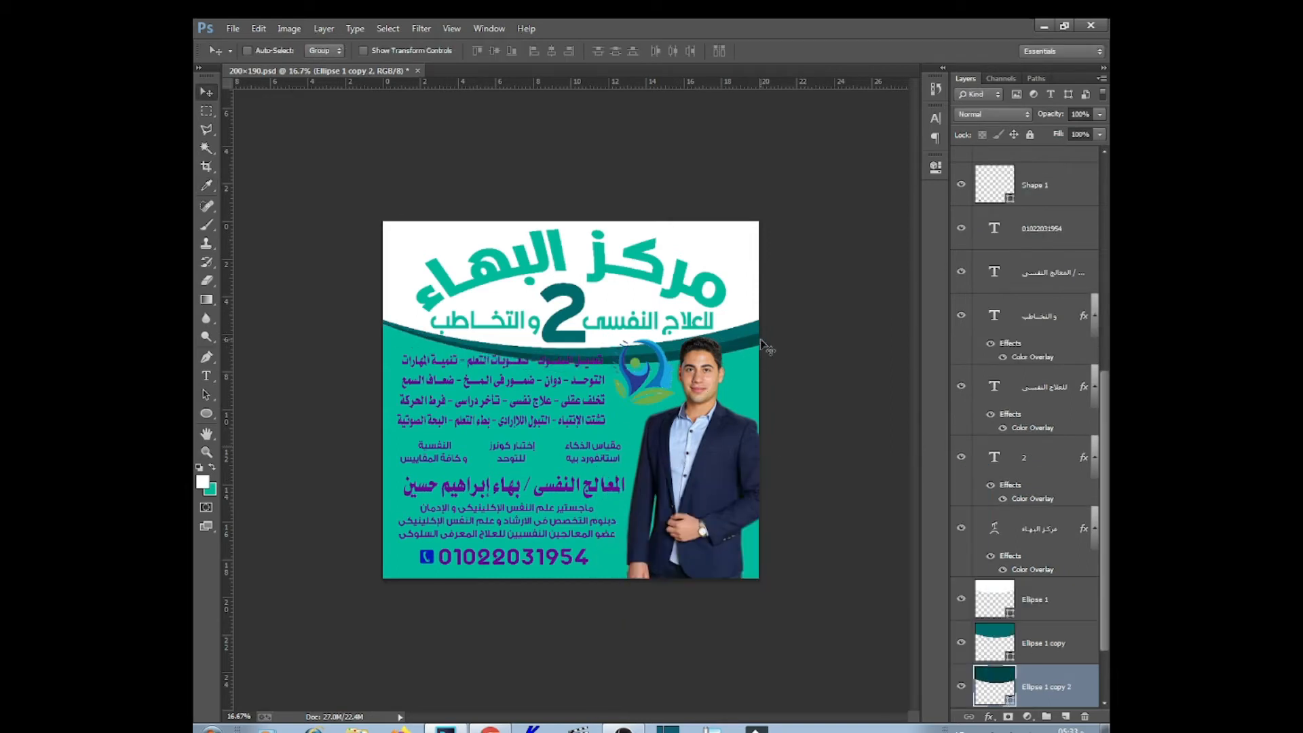
Change the subtitle's Color Overlay to dark teal
right_click(672, 329)
click(705, 336)
double_click(1032, 428)
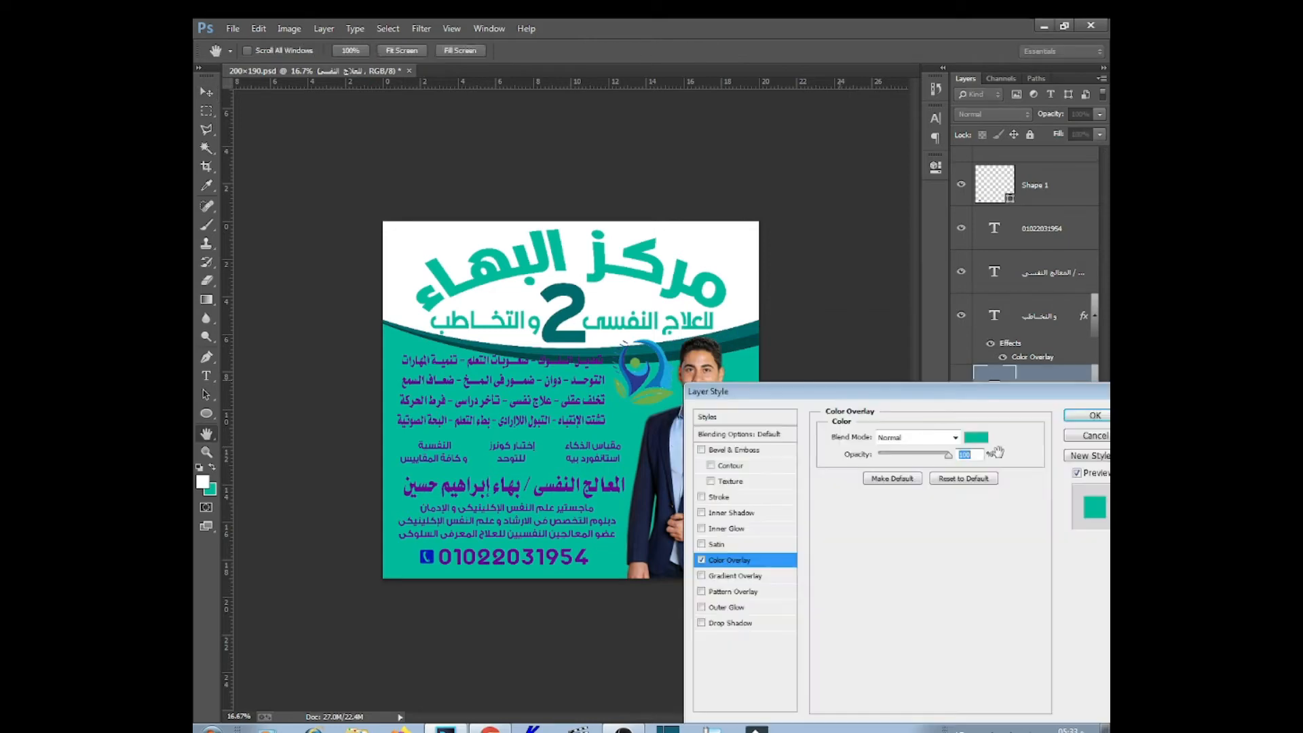
click(977, 437)
click(566, 332)
key(Return)
key(Return)
Copy the subtitle's layer style onto the second subtitle layer
right_click(1043, 387)
click(876, 551)
right_click(1052, 331)
click(890, 565)
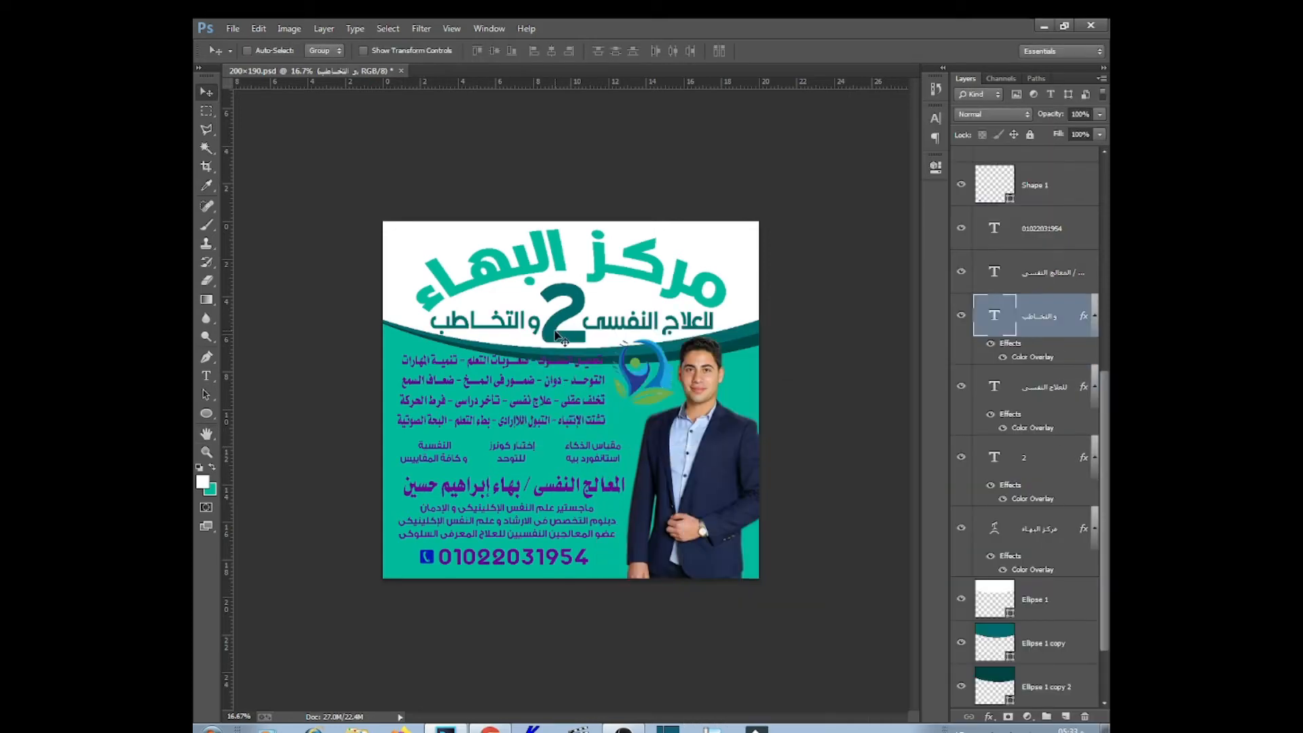
Set the 2's Color Overlay to light teal
double_click(1032, 499)
click(975, 437)
click(652, 279)
key(Return)
key(Return)
Draw a rectangle band across the doctor's name line
key(u)
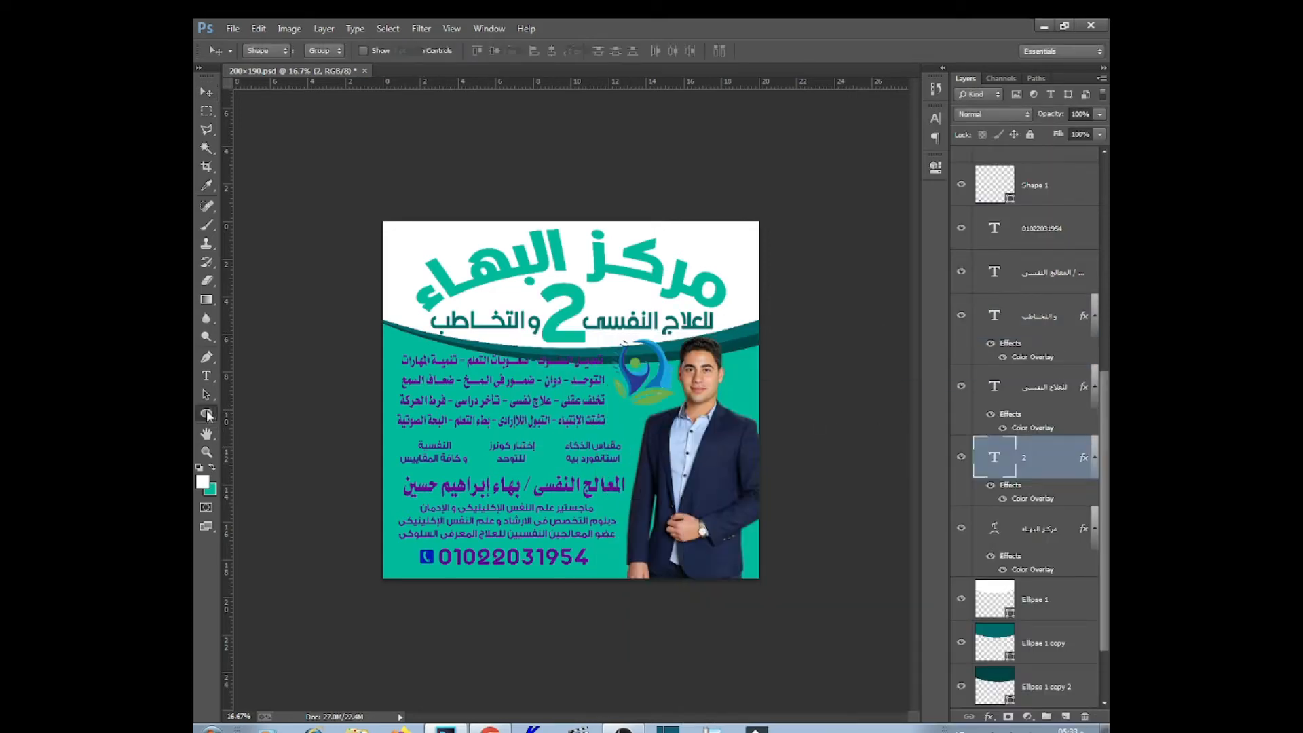
drag(653, 471, 327, 534)
click(207, 92)
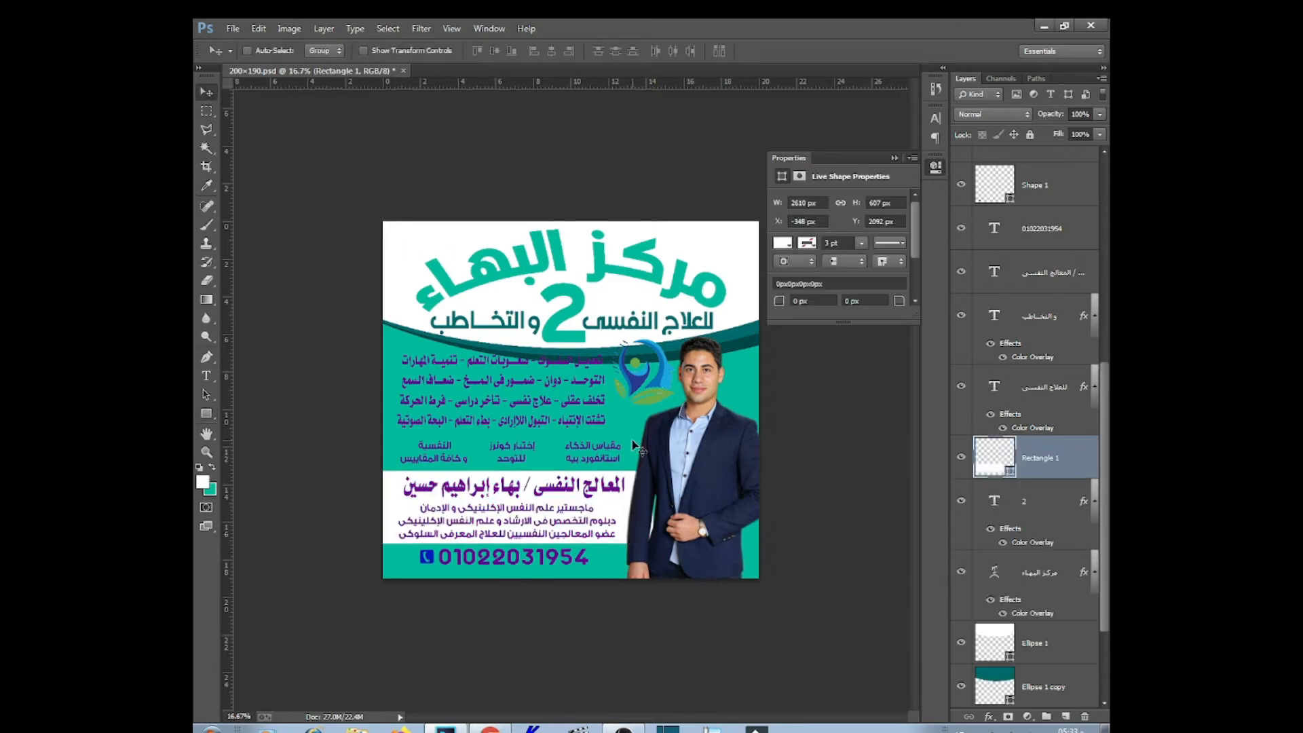
Remove the solid teal fill layer (Layer 3)
right_click(625, 427)
click(654, 464)
click(211, 490)
click(672, 516)
key(Return)
scroll(1032, 475, down, 1)
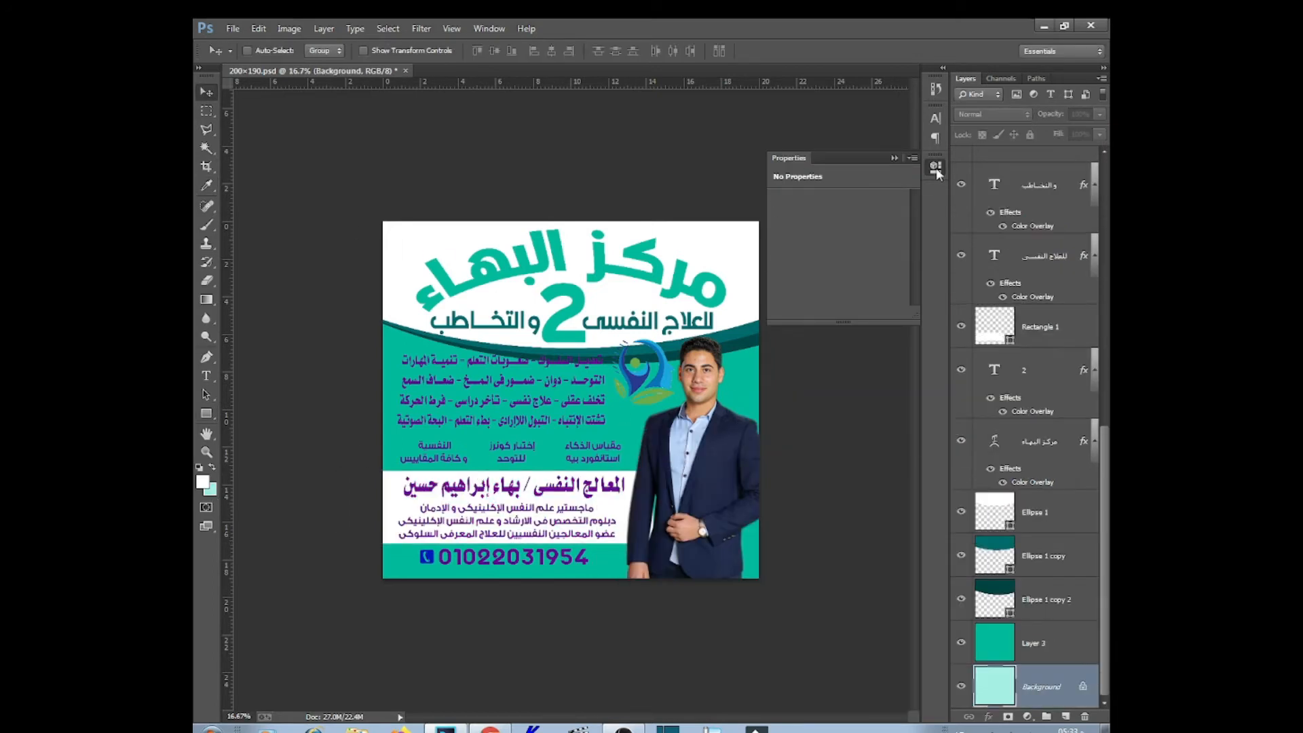
click(960, 642)
key(Delete)
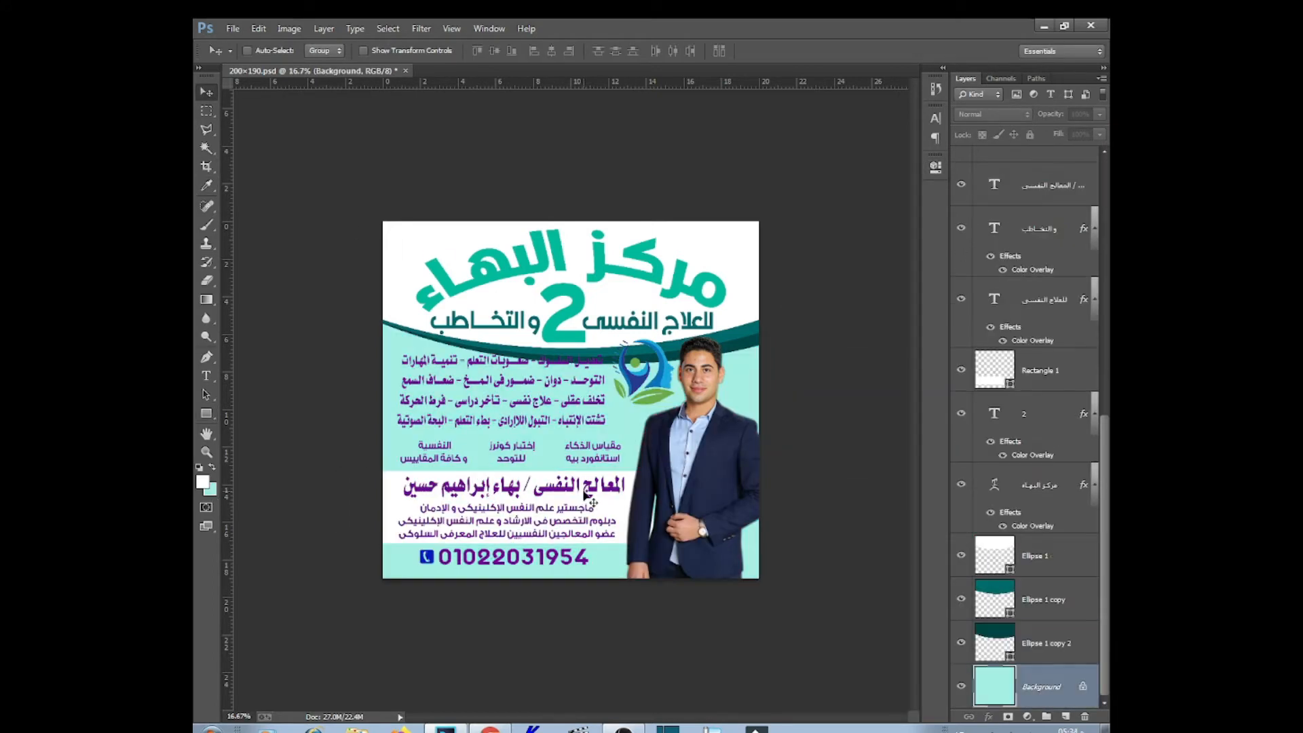
Set the name band's fill to teal #01ba9e
key(ctrl+plus)
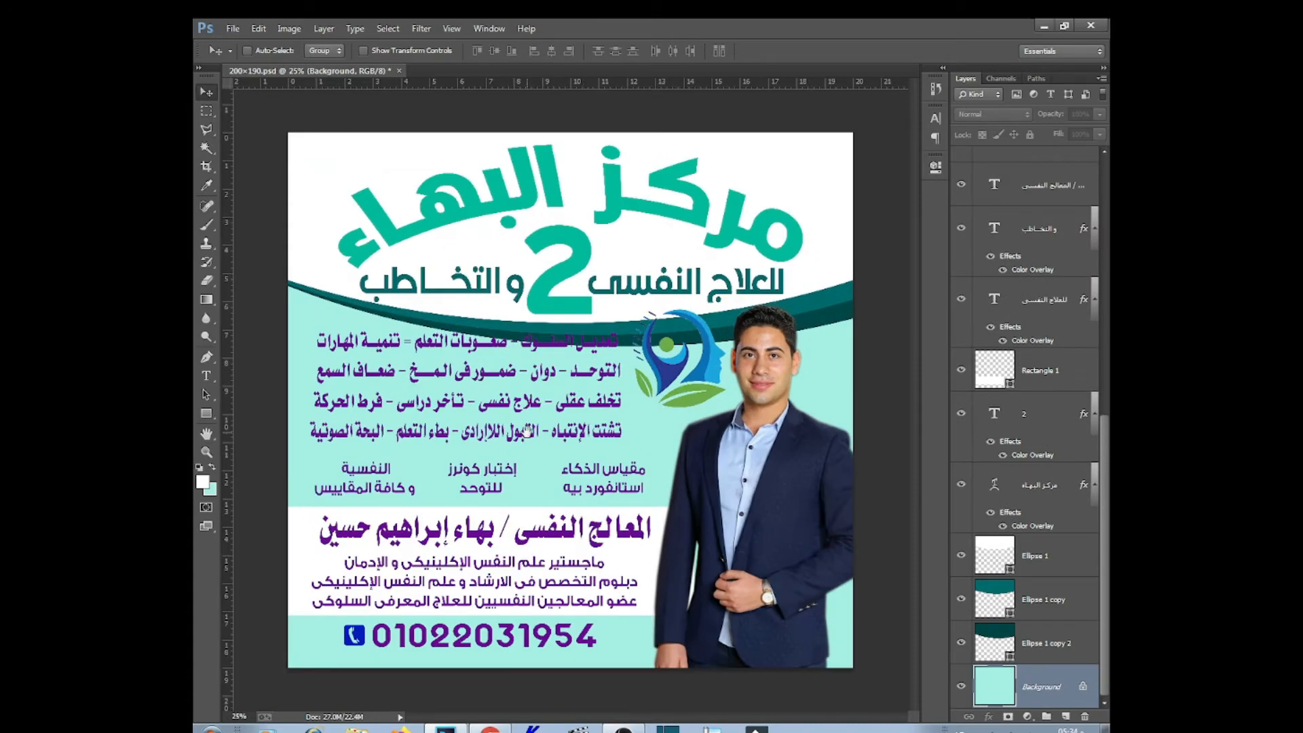
ctrl+click(639, 562)
double_click(996, 380)
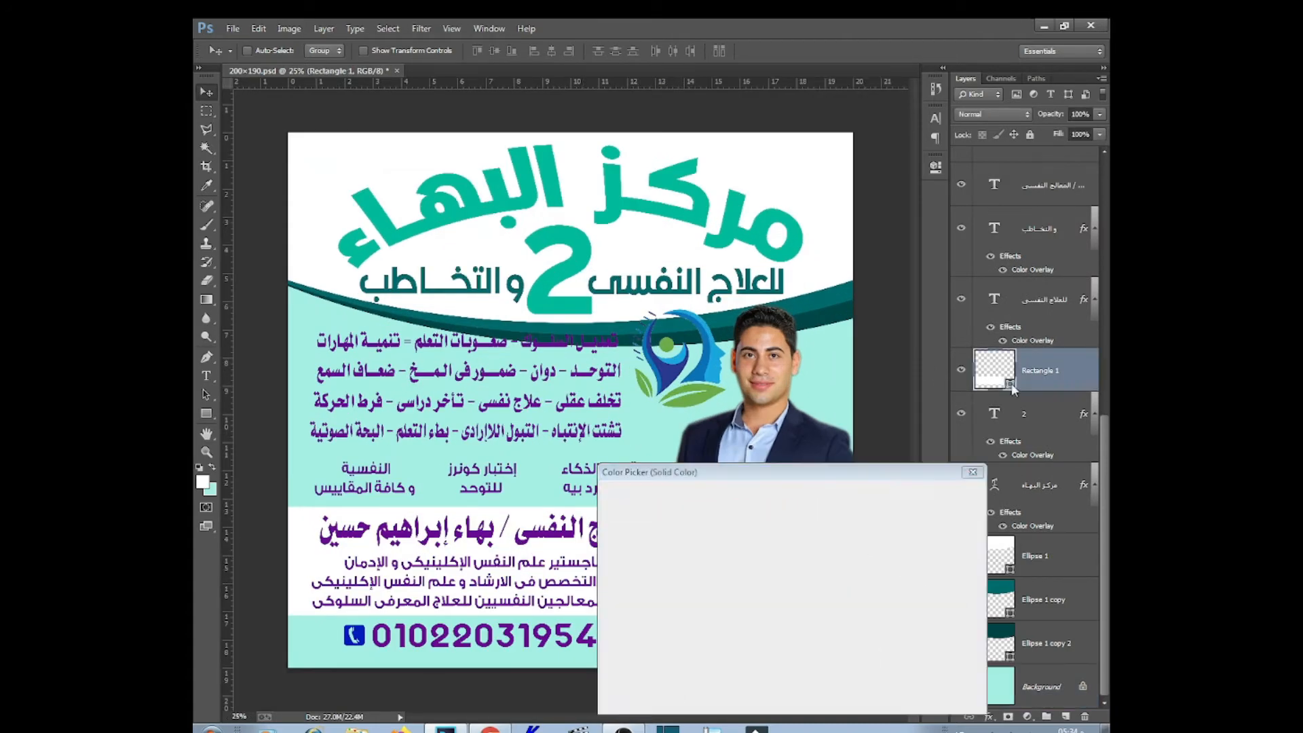
click(827, 313)
click(936, 499)
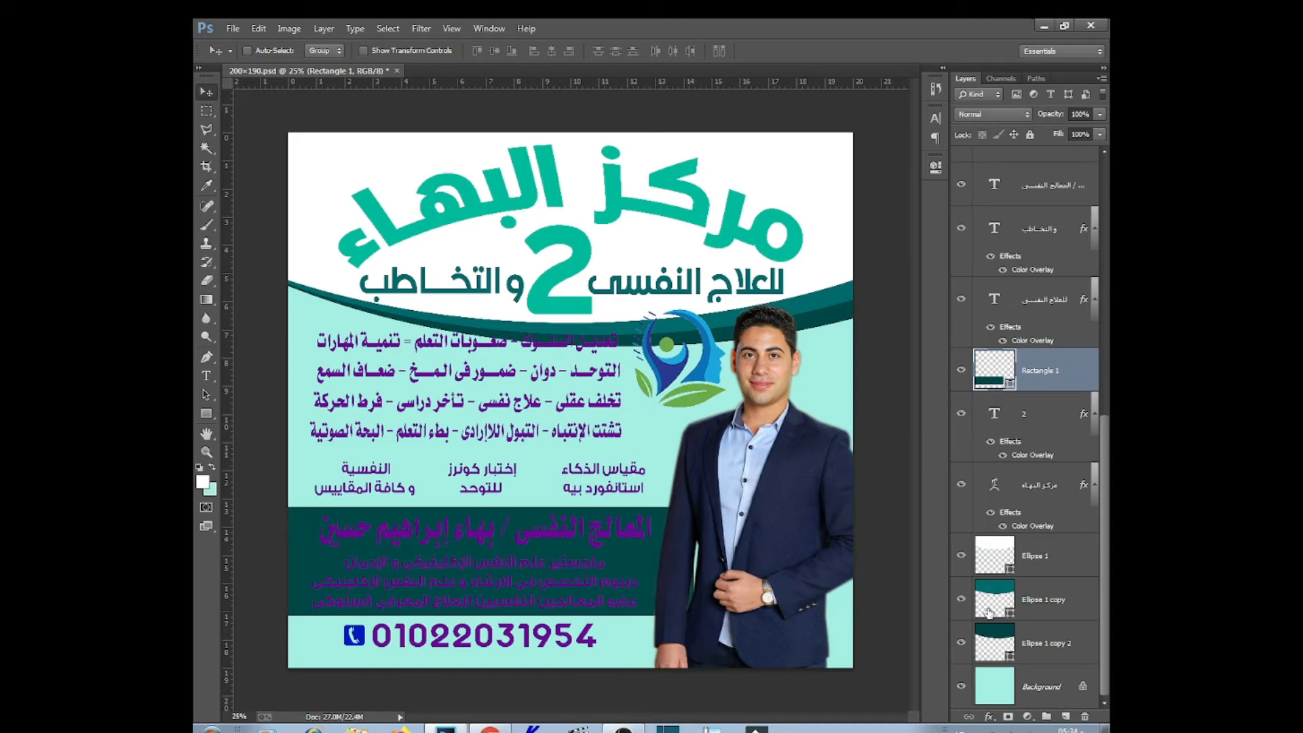
double_click(1010, 385)
click(779, 296)
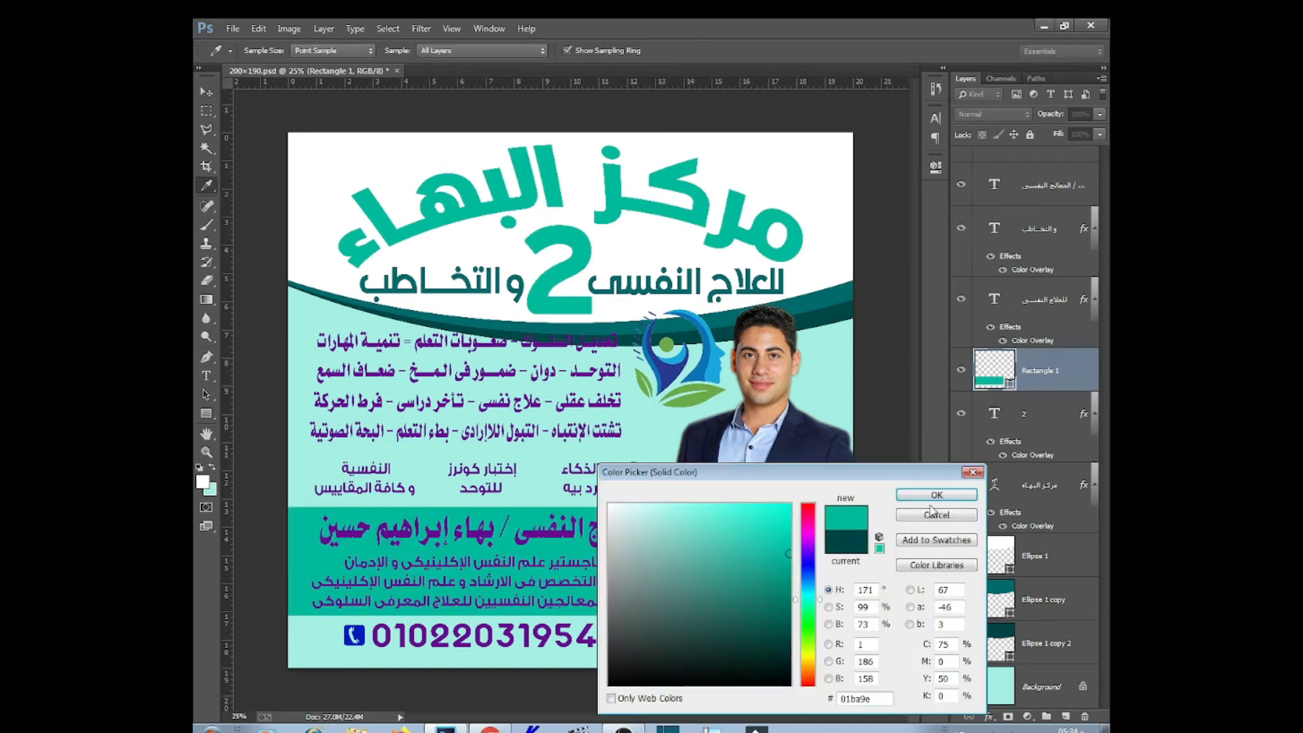
click(935, 497)
Fill the Background layer with white
right_click(825, 374)
click(859, 384)
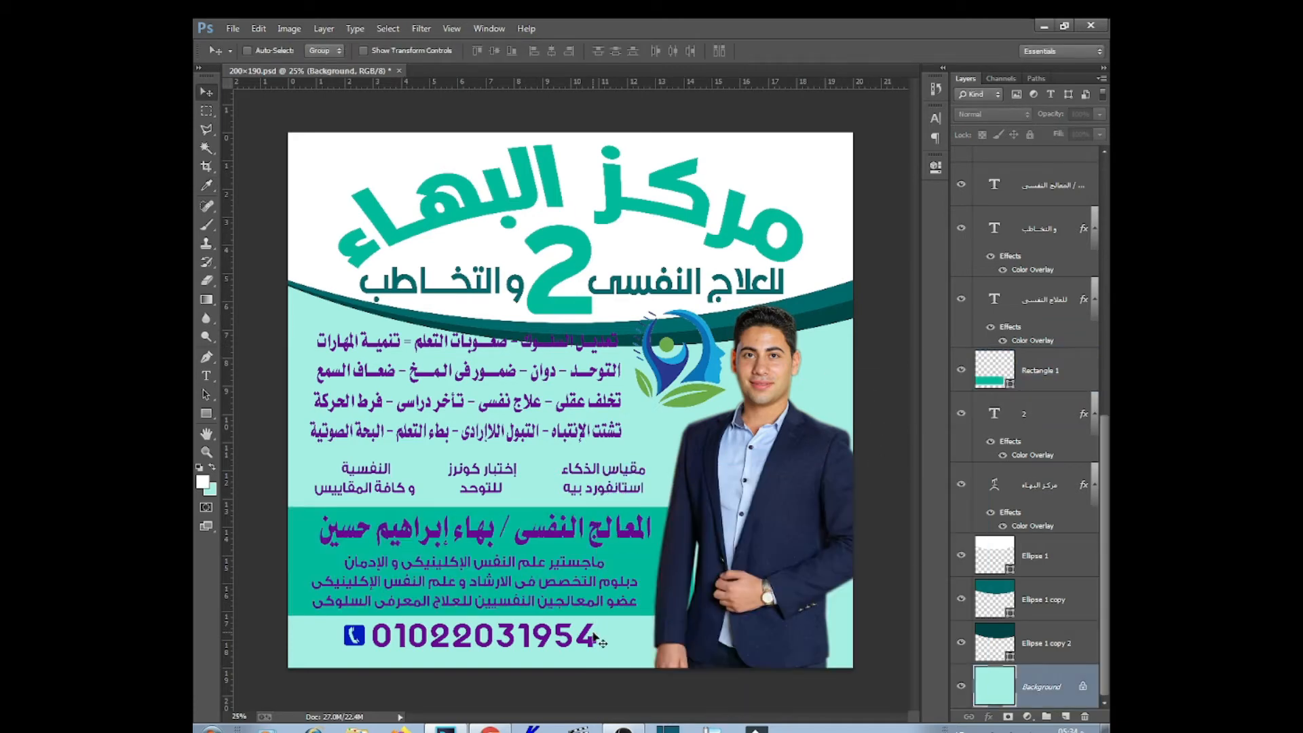
key(alt+BackSpace)
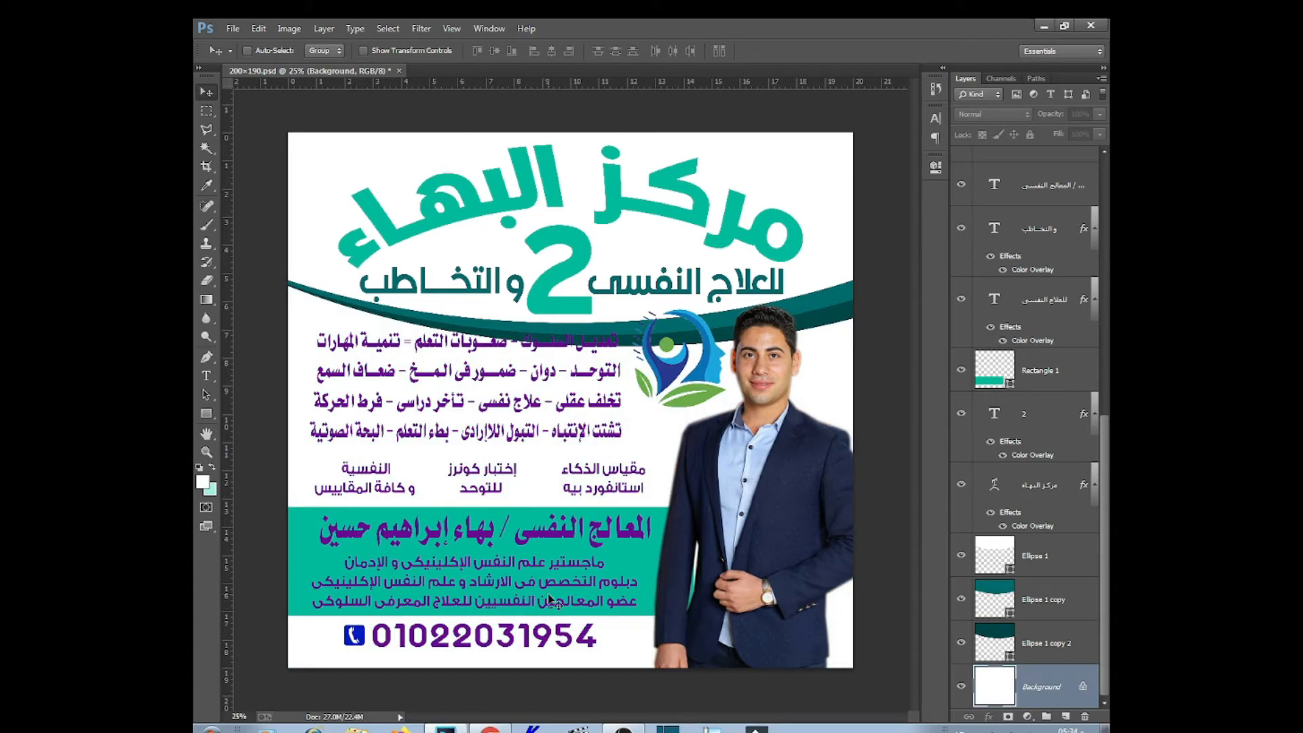
Give the doctor's name a yellow Color Overlay, a Stroke, and a Drop Shadow at distance 15
right_click(537, 521)
click(611, 539)
click(988, 717)
click(895, 633)
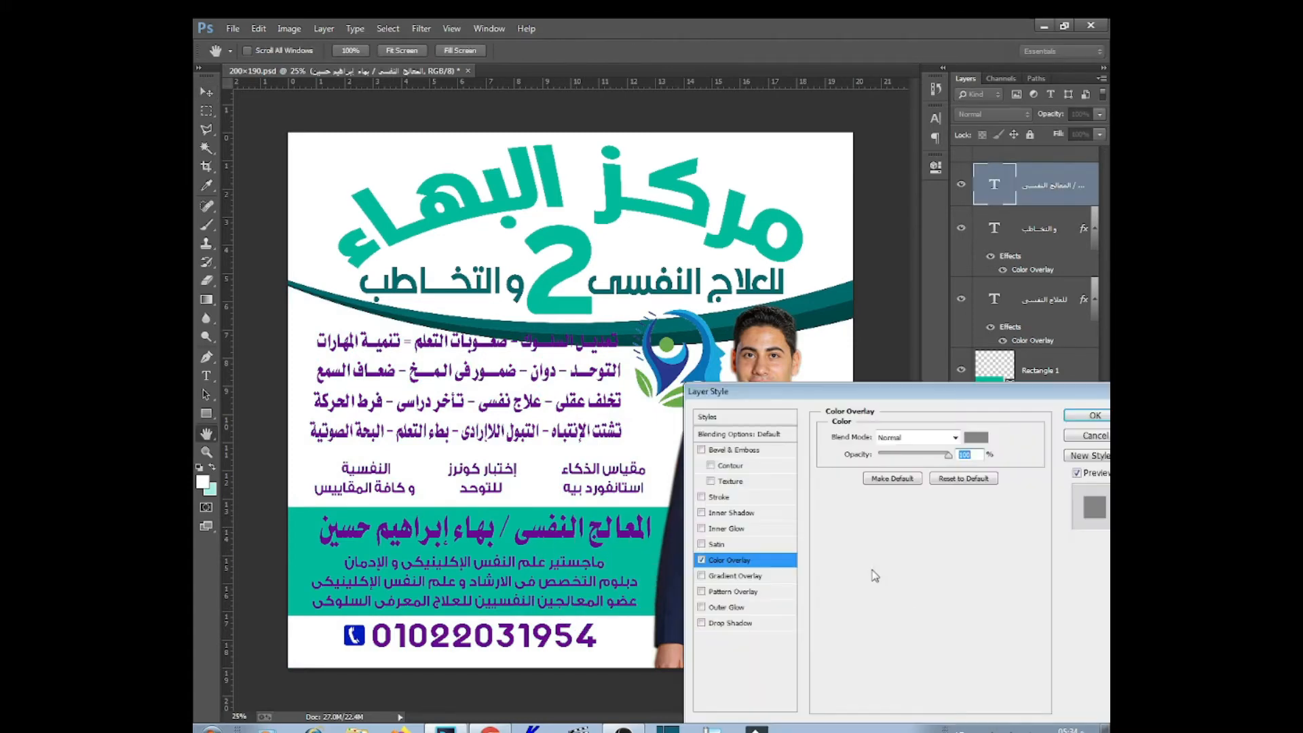
click(975, 437)
click(610, 506)
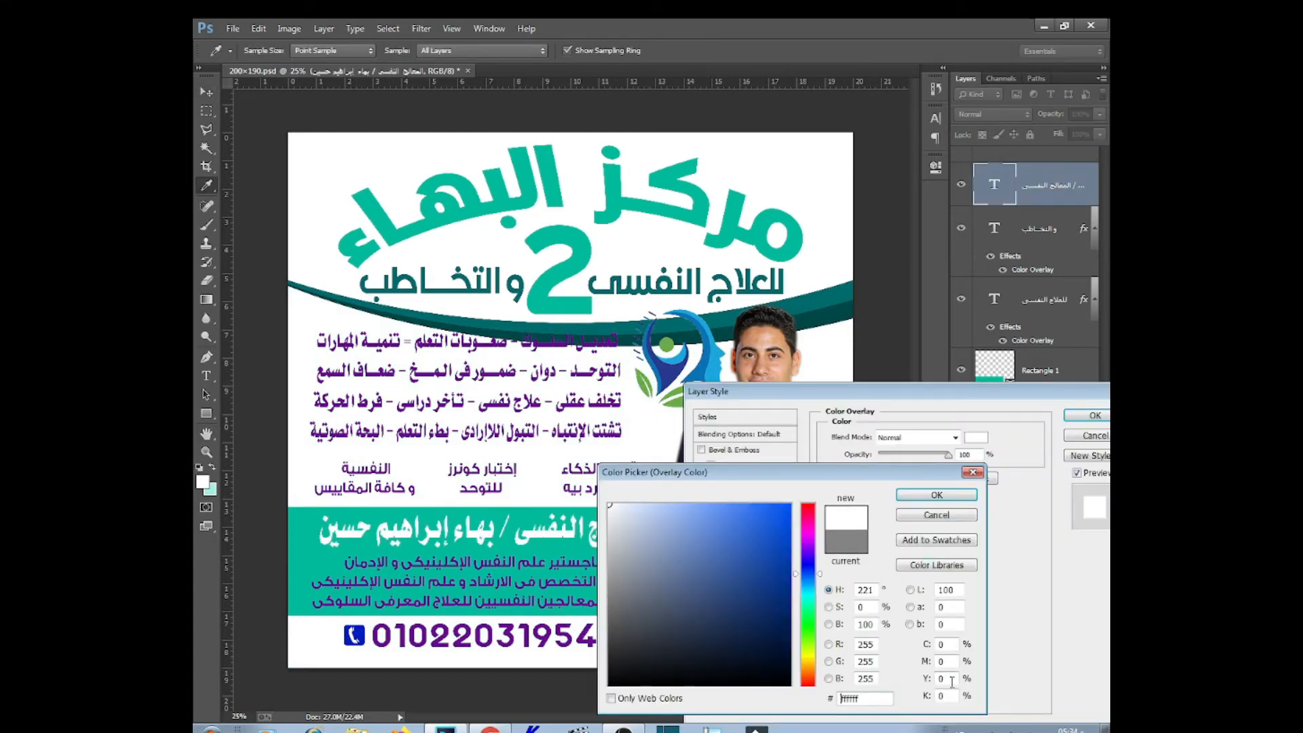
text(100)
key(Return)
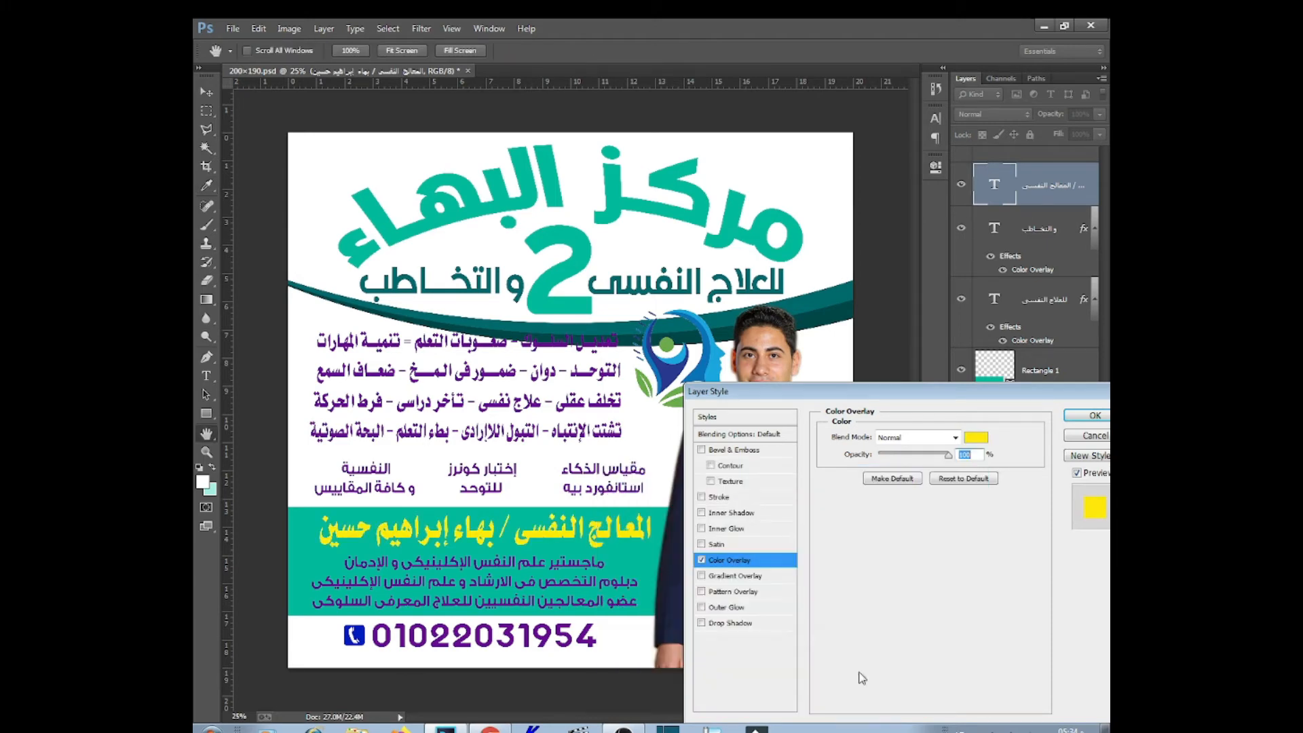
click(726, 496)
click(765, 625)
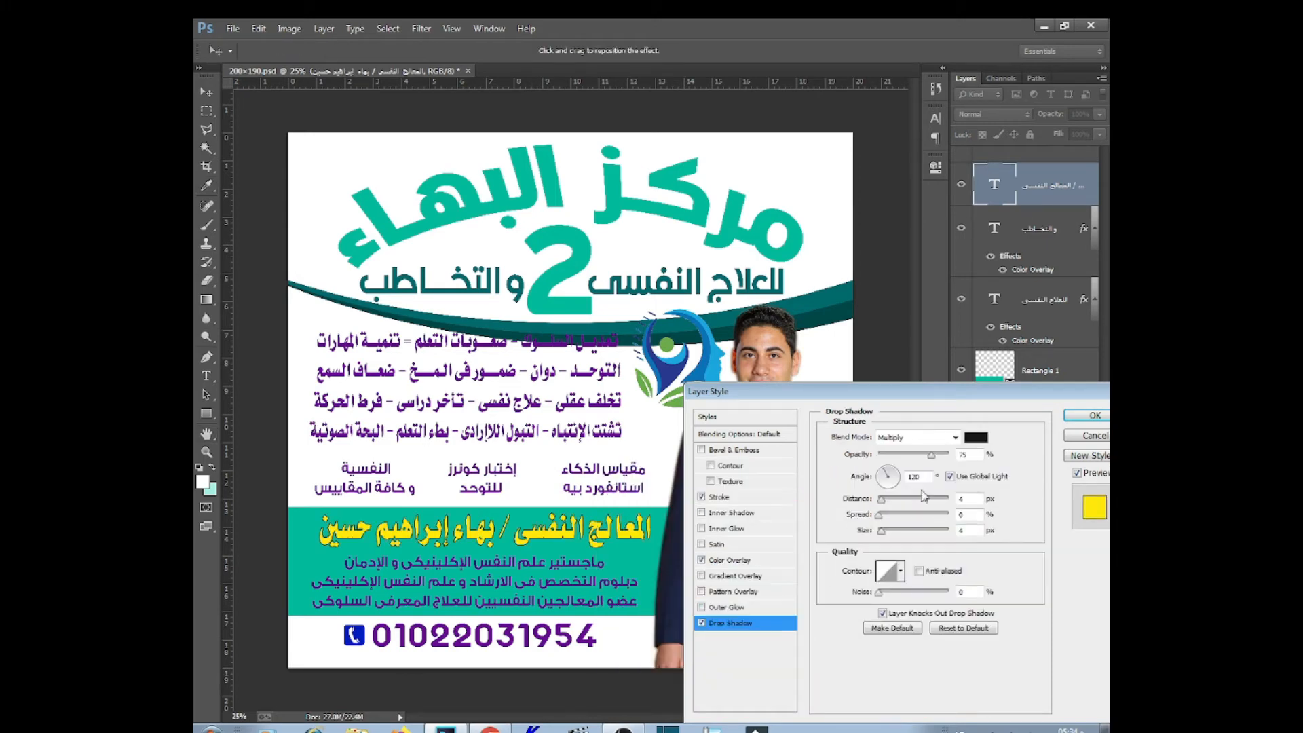
click(893, 501)
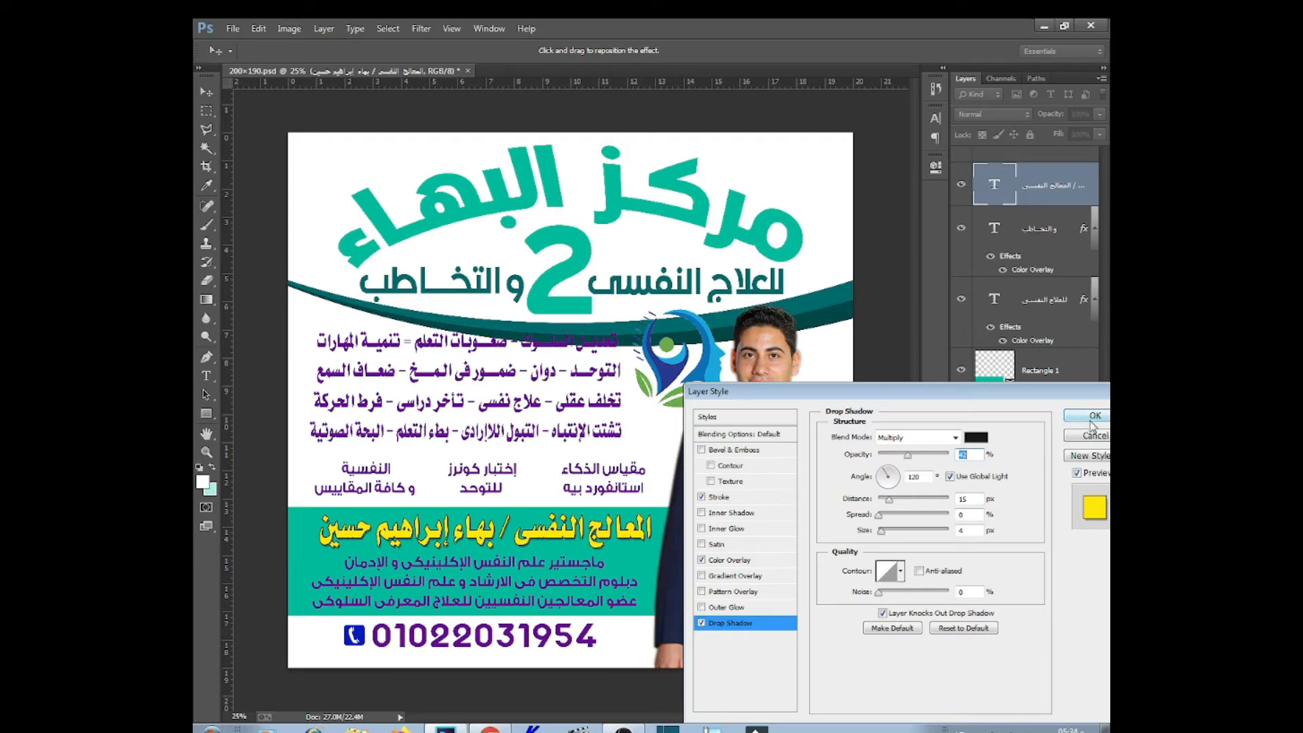
click(1093, 416)
Make the qualification lines white with a Color Overlay and add a Stroke
right_click(553, 585)
click(575, 597)
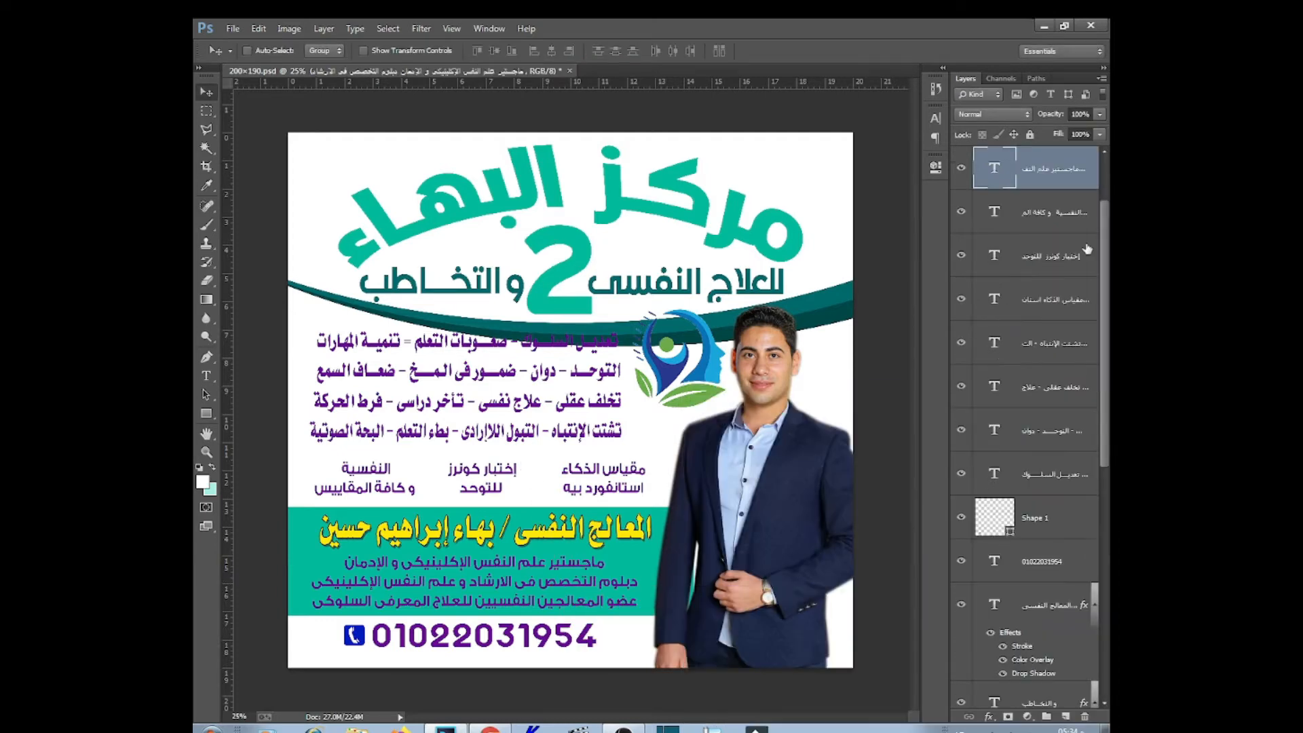
click(987, 718)
click(1011, 637)
click(976, 437)
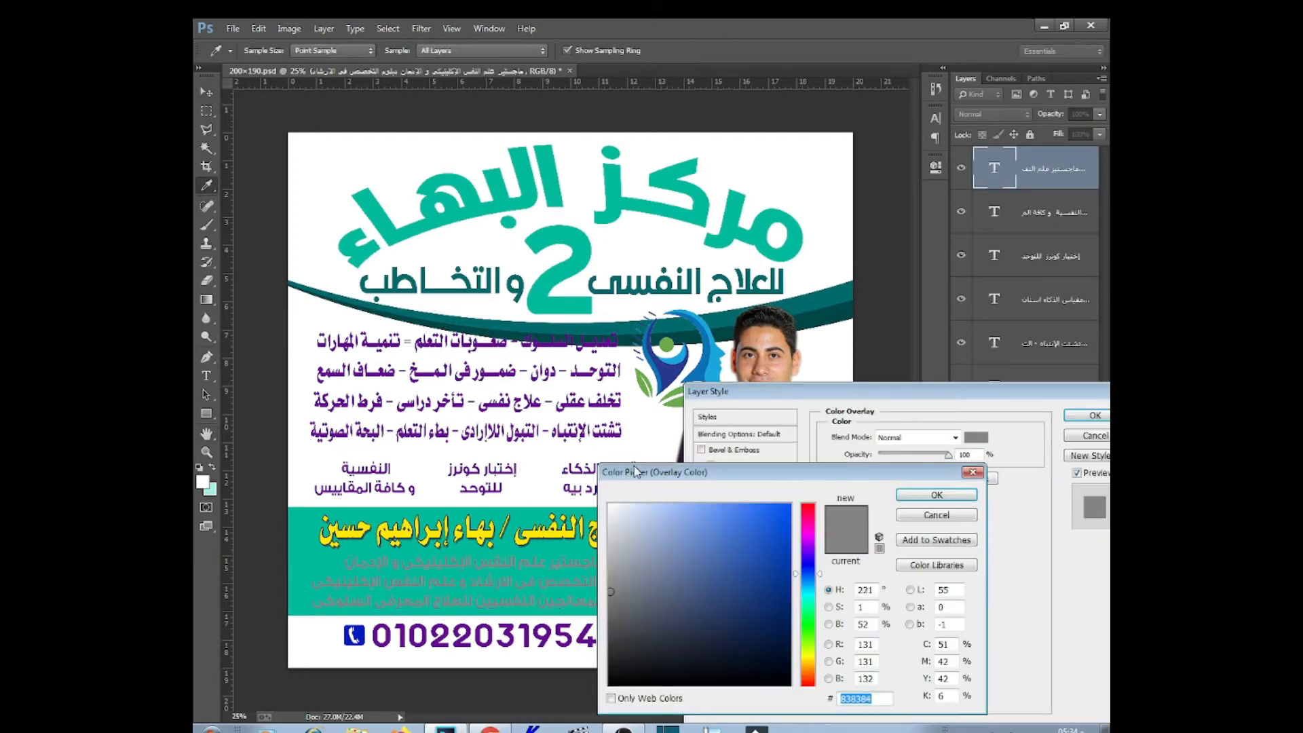
click(948, 496)
click(715, 496)
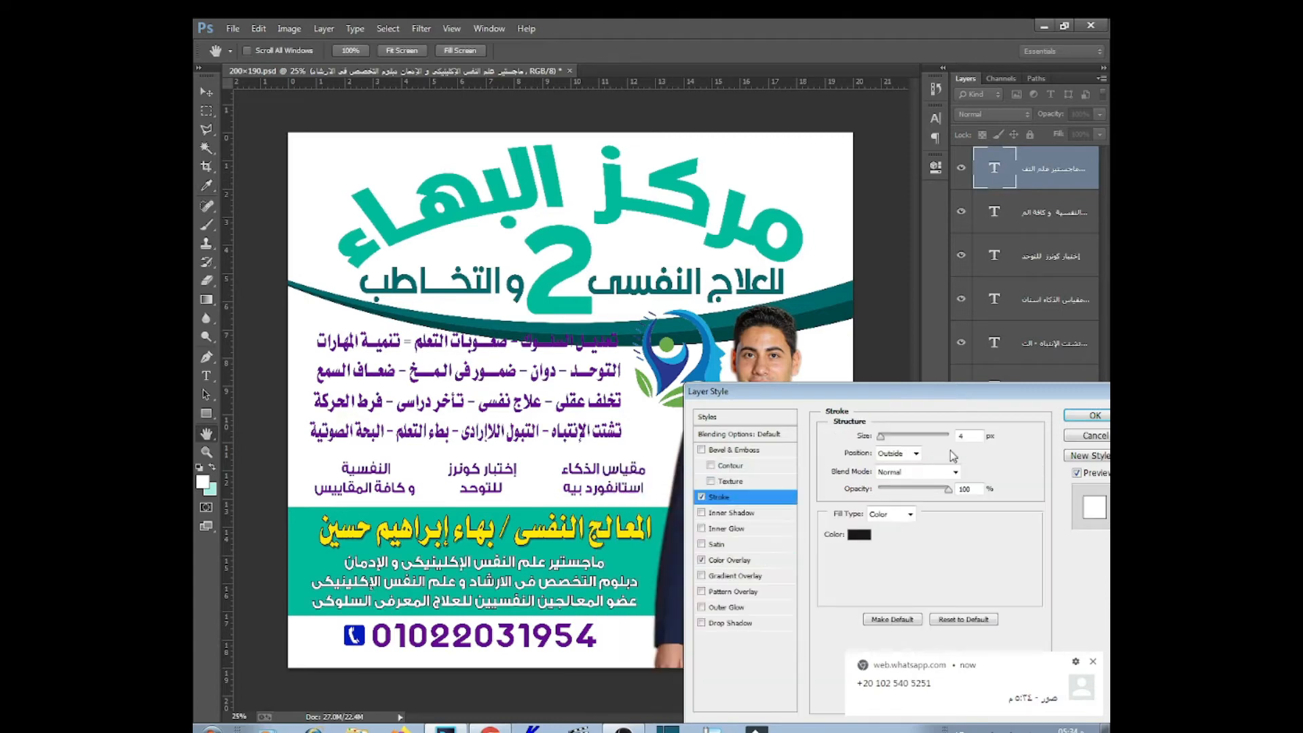
click(1078, 417)
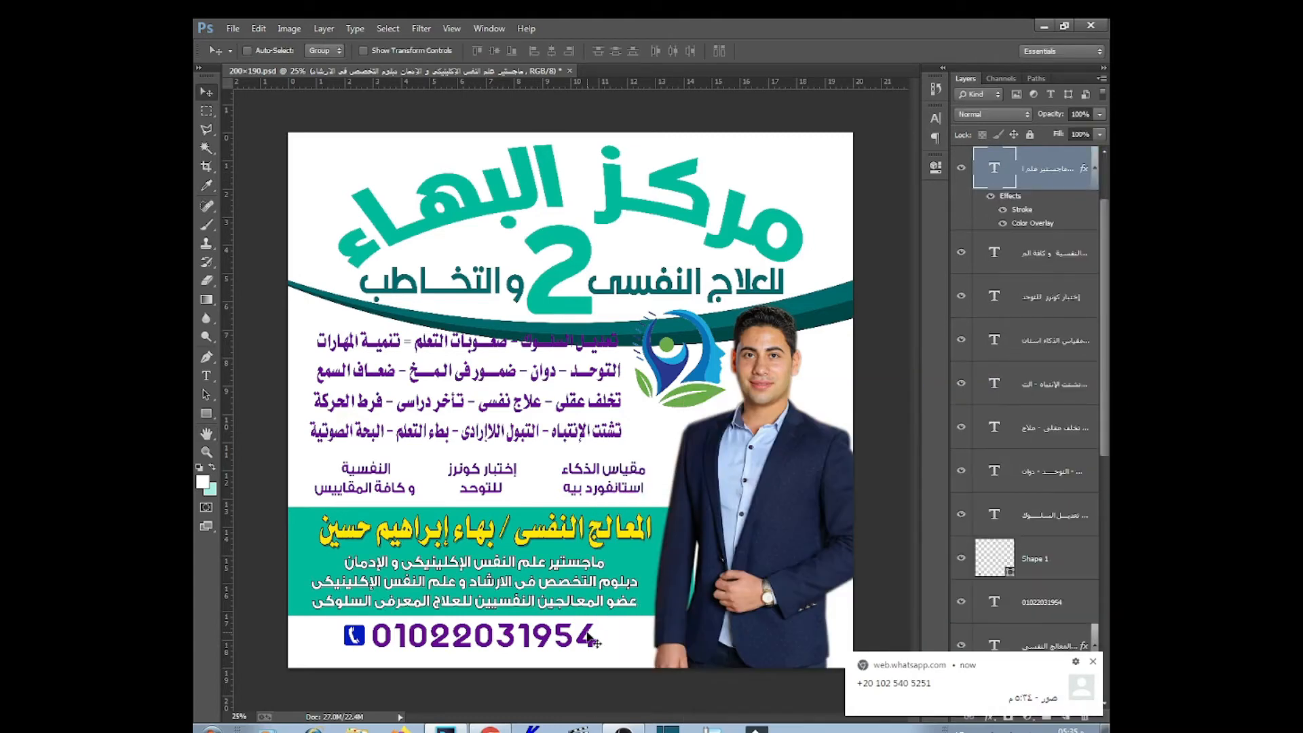
Colour the phone icon shape teal sampled from the flyer
right_click(354, 628)
click(381, 641)
right_click(360, 630)
click(370, 640)
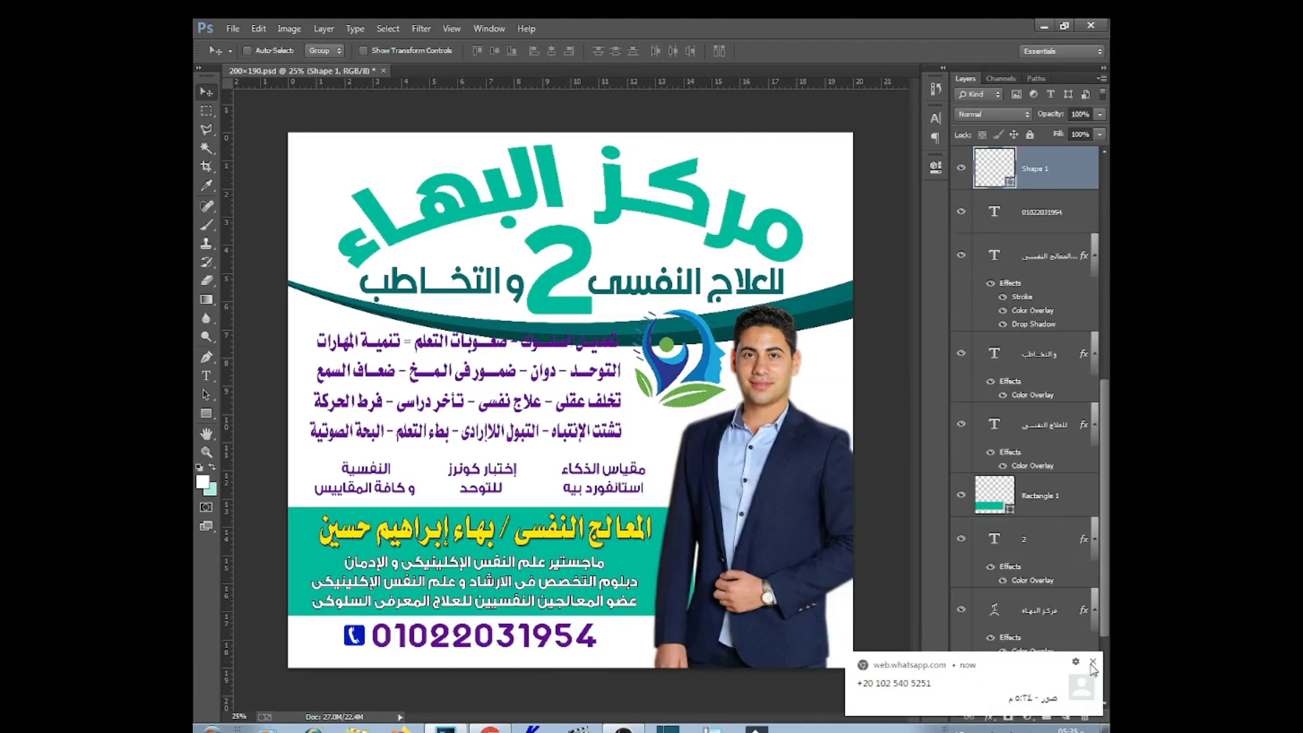
double_click(1010, 182)
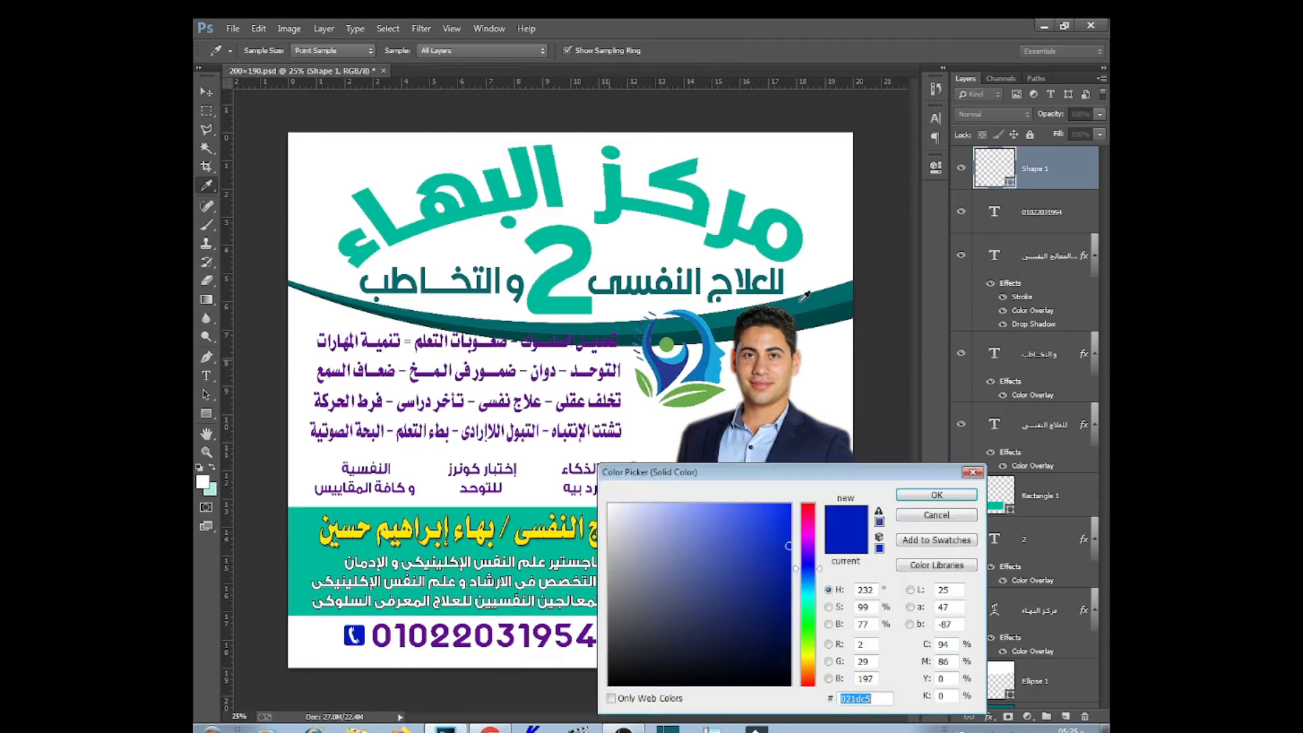
click(838, 309)
click(519, 512)
key(Return)
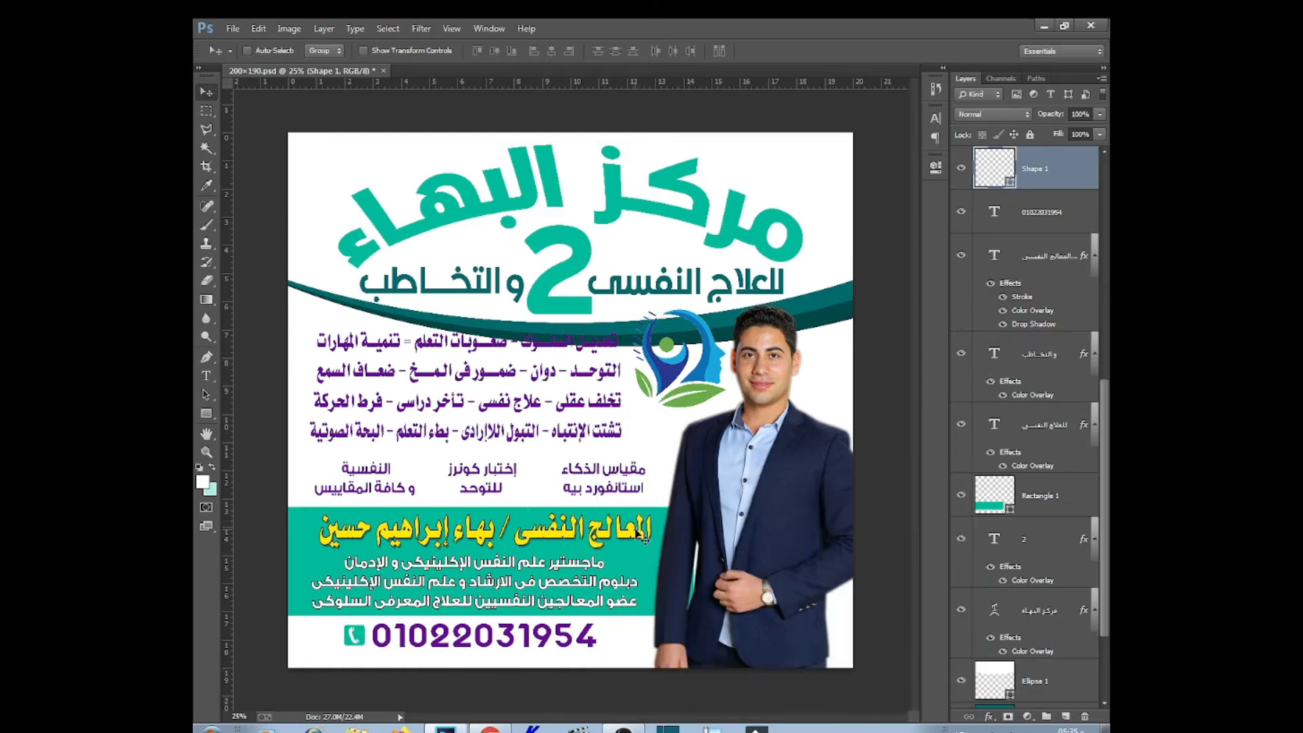
Change the large 2's Color Overlay to the yellow sampled from the doctor's name
right_click(577, 265)
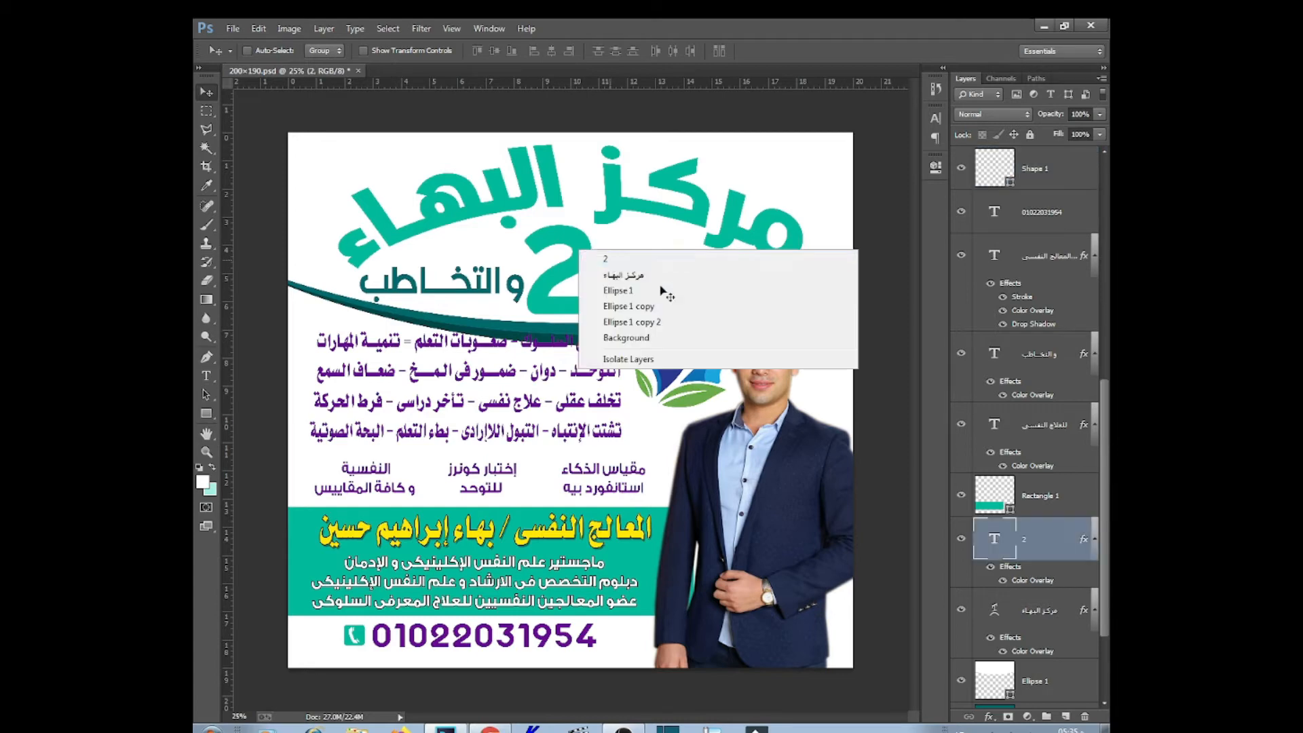
click(663, 291)
double_click(1028, 583)
click(977, 437)
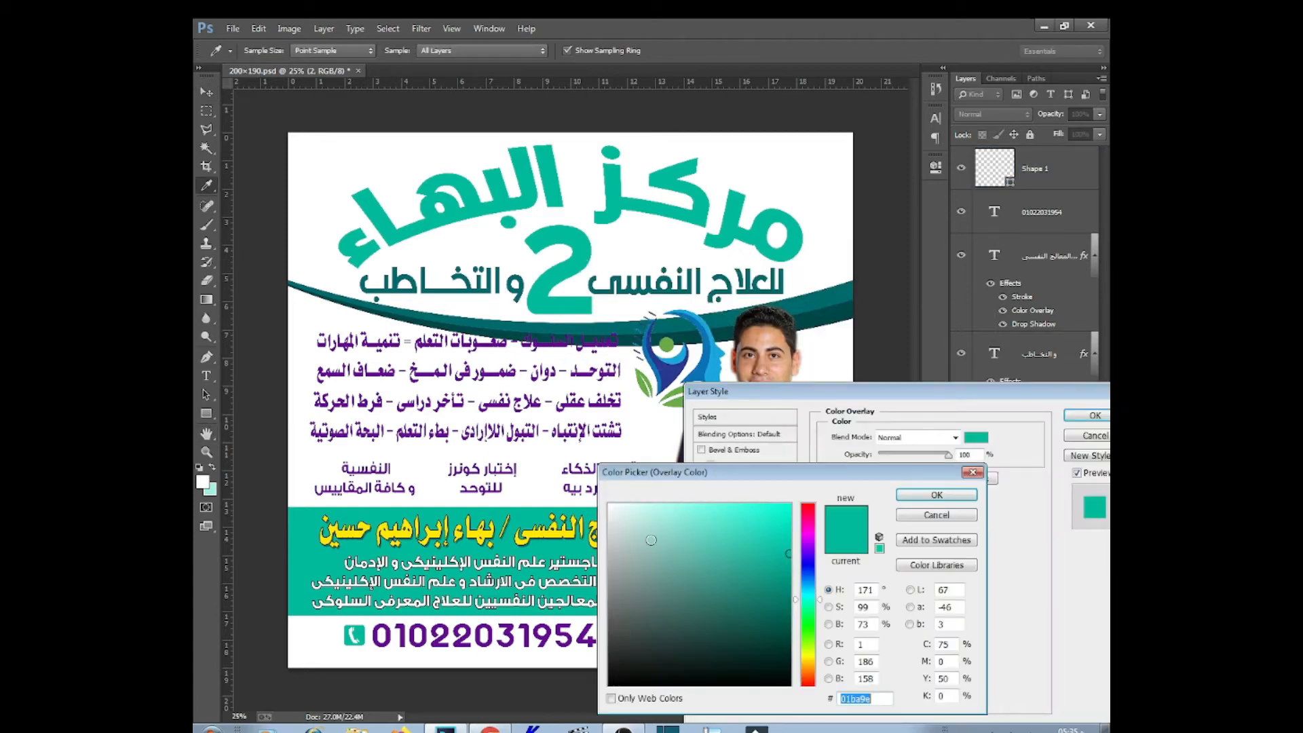
click(558, 533)
text(60)
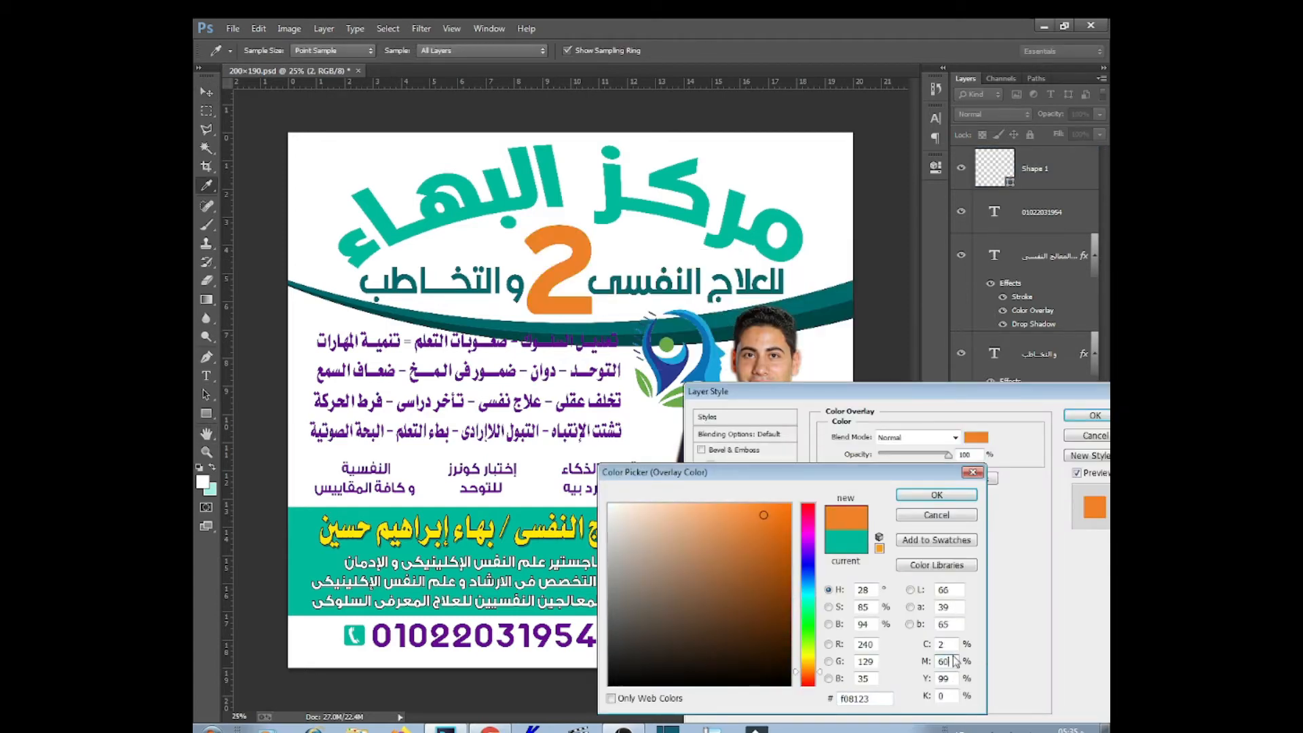
click(935, 496)
key(Return)
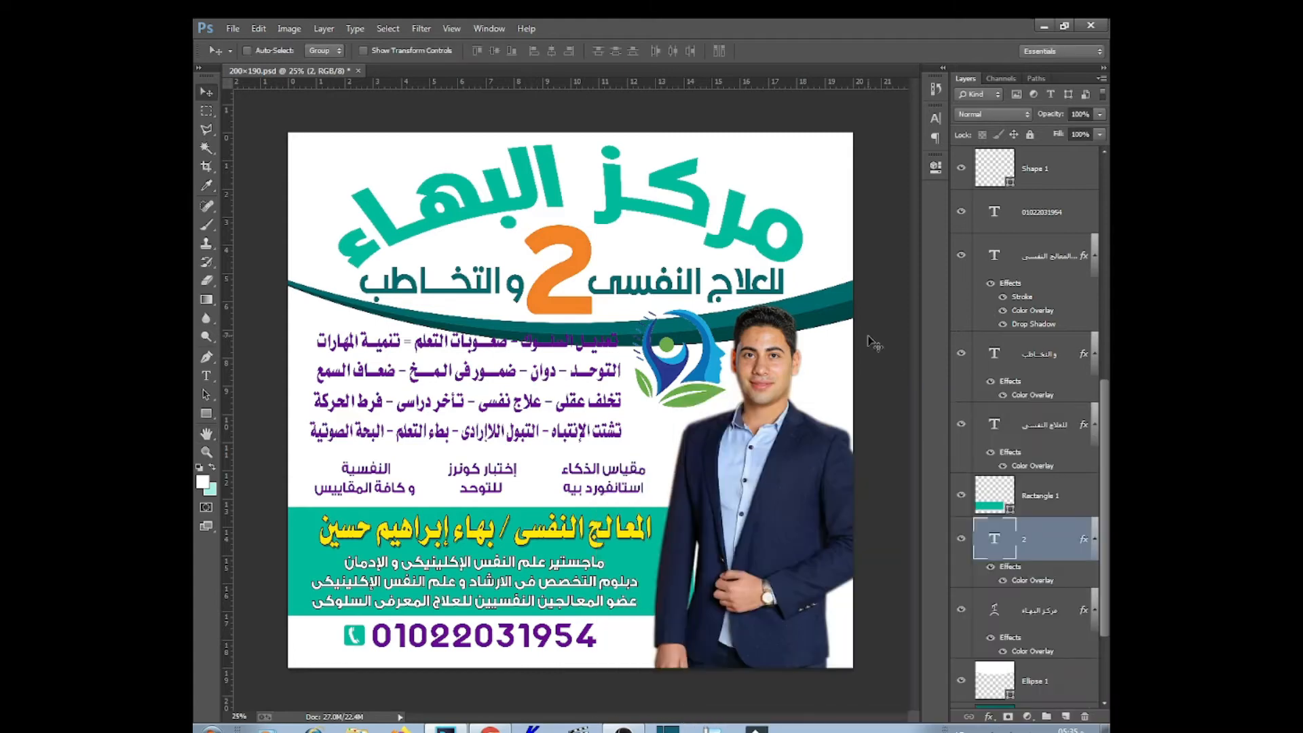
Give the subtitle text a purple Color Overlay sampled from the list text
right_click(712, 309)
click(746, 305)
double_click(1024, 465)
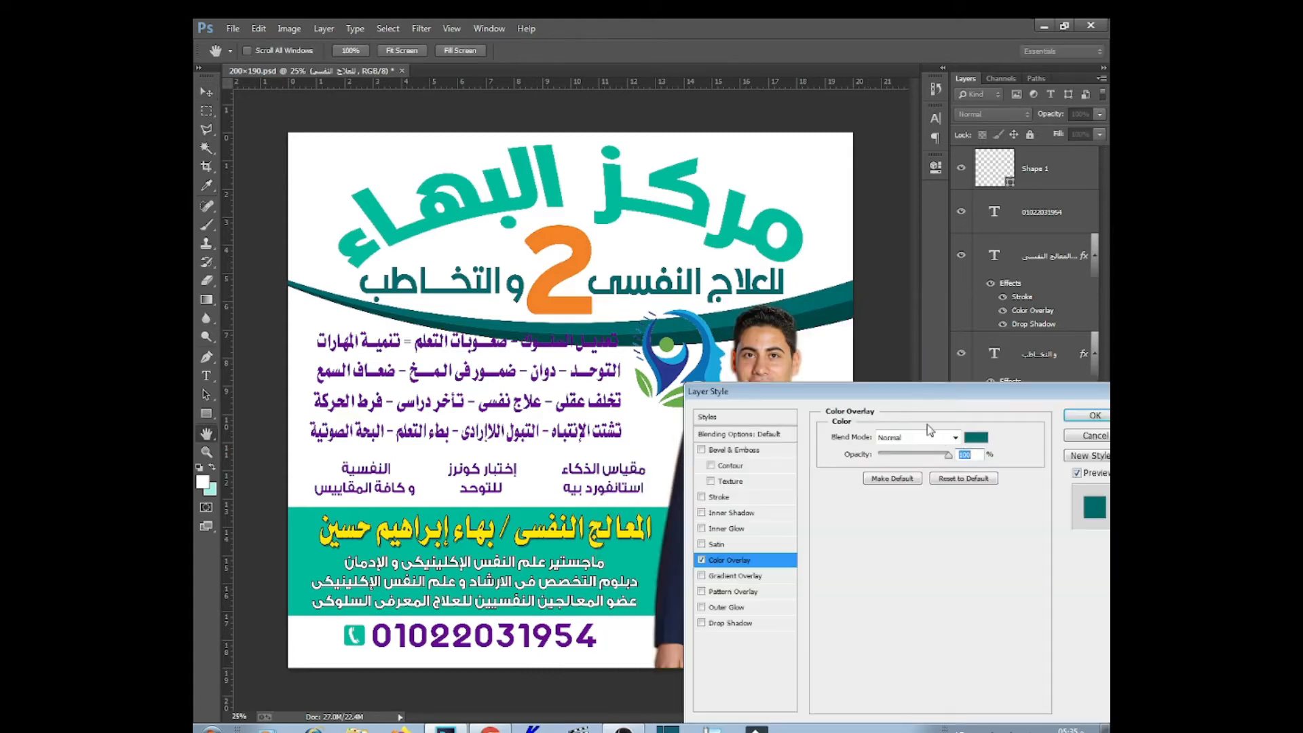
click(975, 437)
click(596, 641)
click(936, 495)
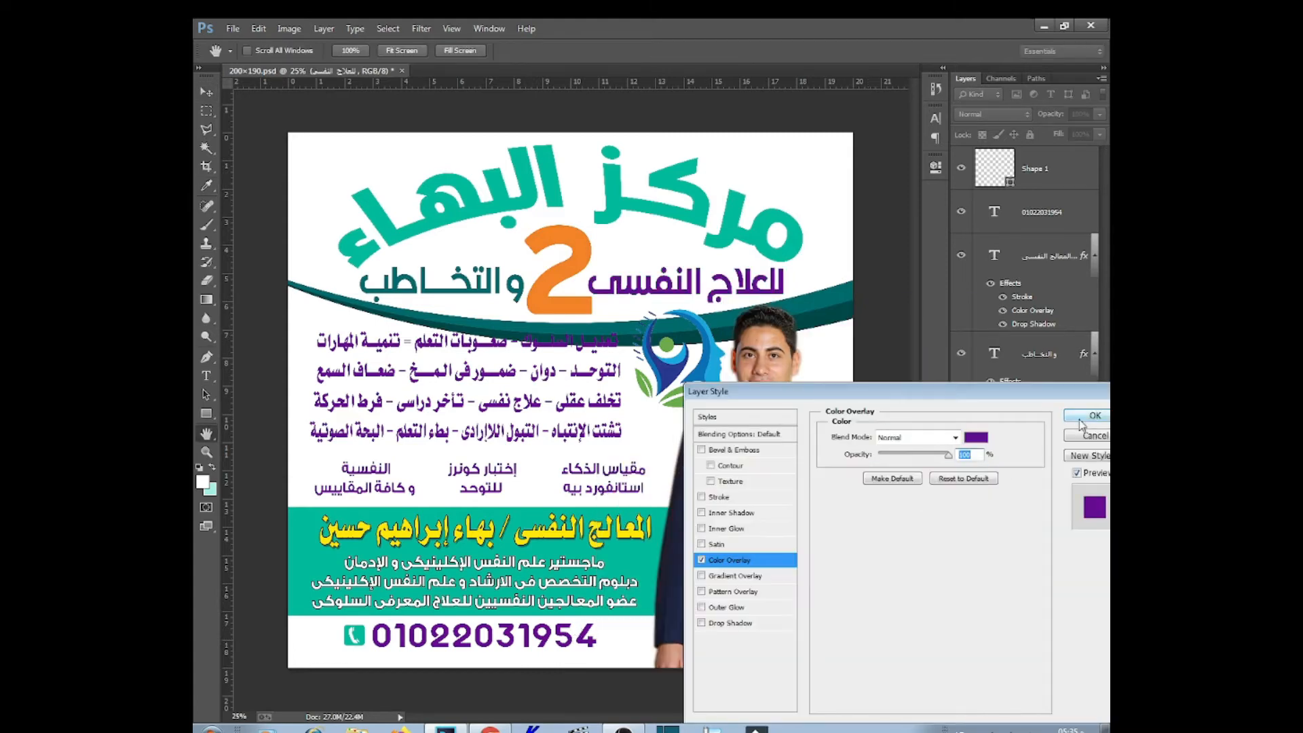
click(1094, 415)
Copy the subtitle's purple layer style and paste it onto the والتخاطب text layer
right_click(1038, 429)
click(593, 381)
click(1045, 349)
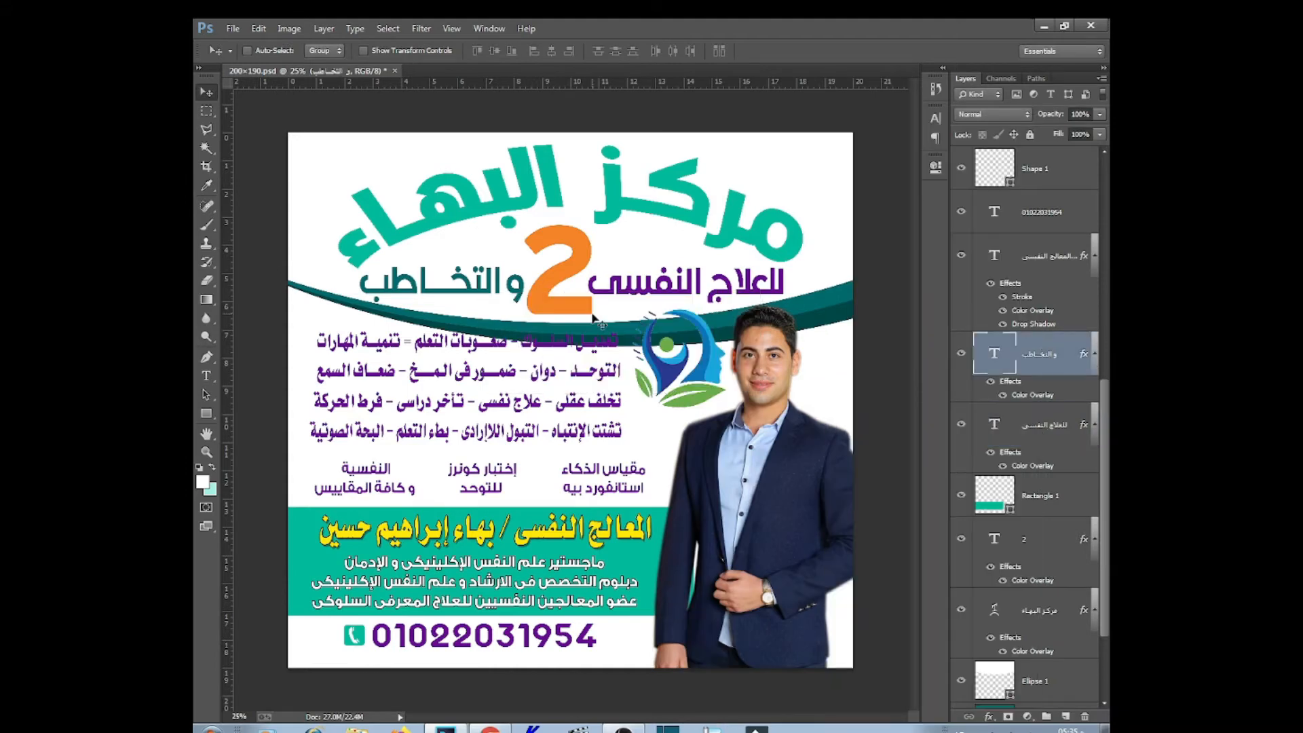
right_click(1044, 349)
click(889, 563)
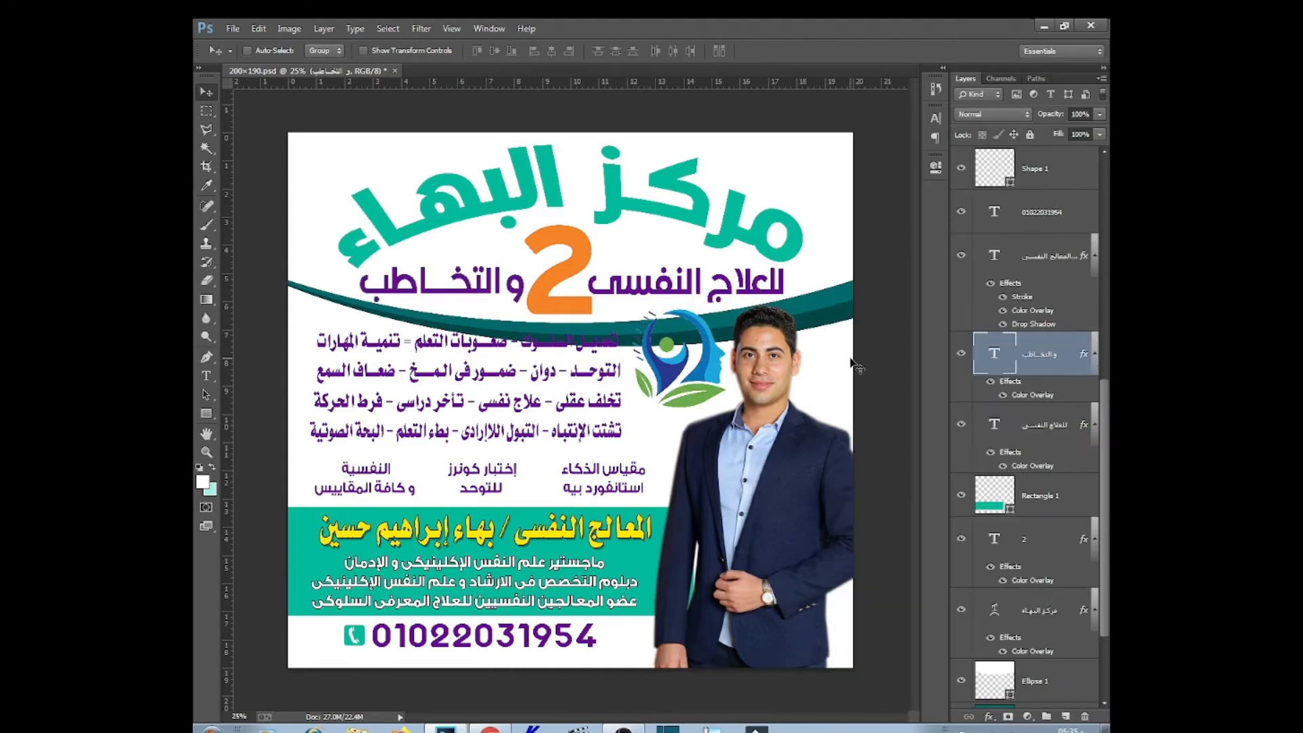
Fill the lower wave, Ellipse 1 copy 2, with dark teal #016a6e
right_click(834, 297)
click(857, 306)
click(1093, 663)
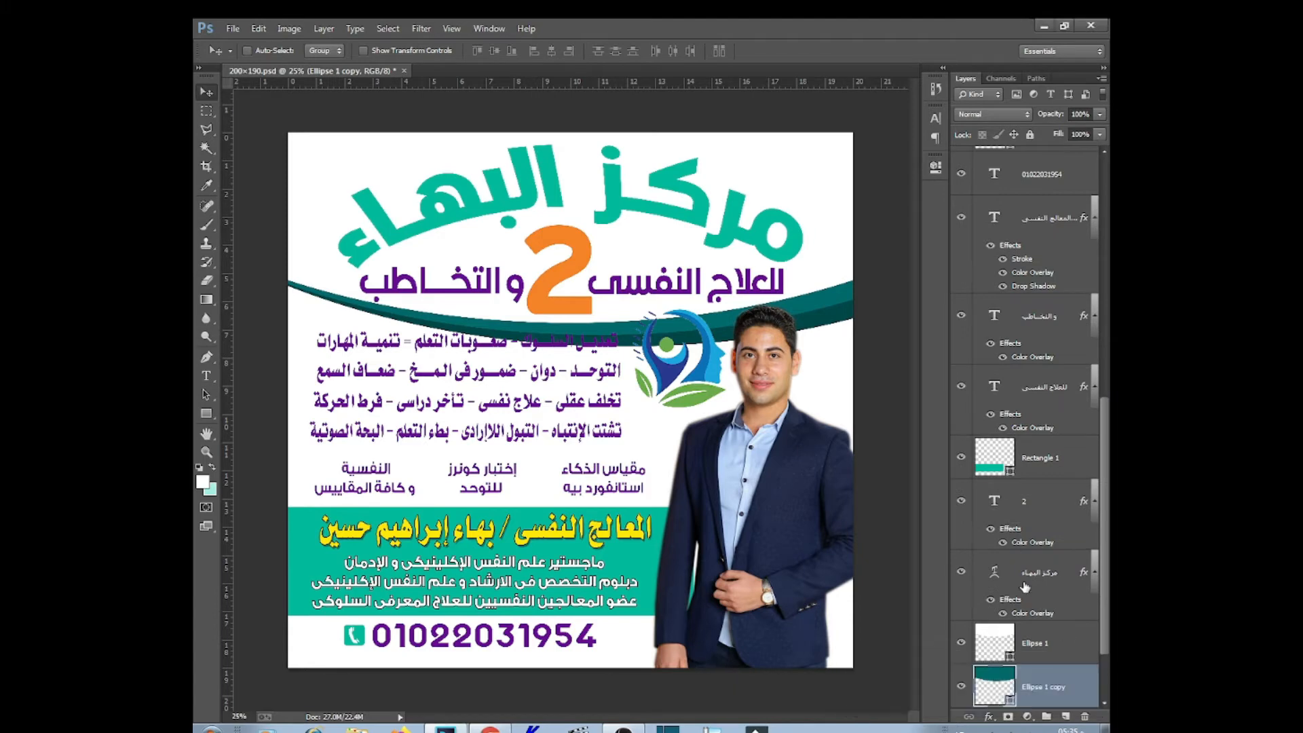
right_click(833, 336)
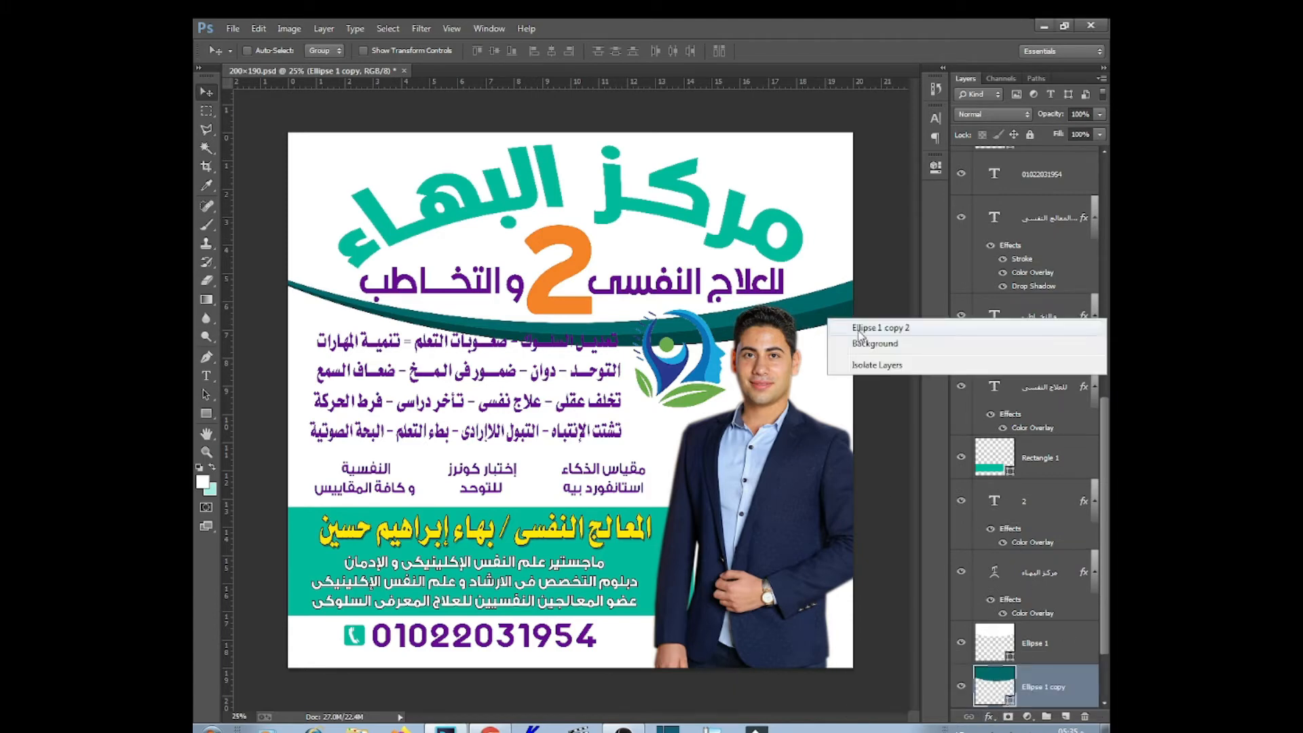
click(878, 333)
double_click(1007, 699)
click(819, 296)
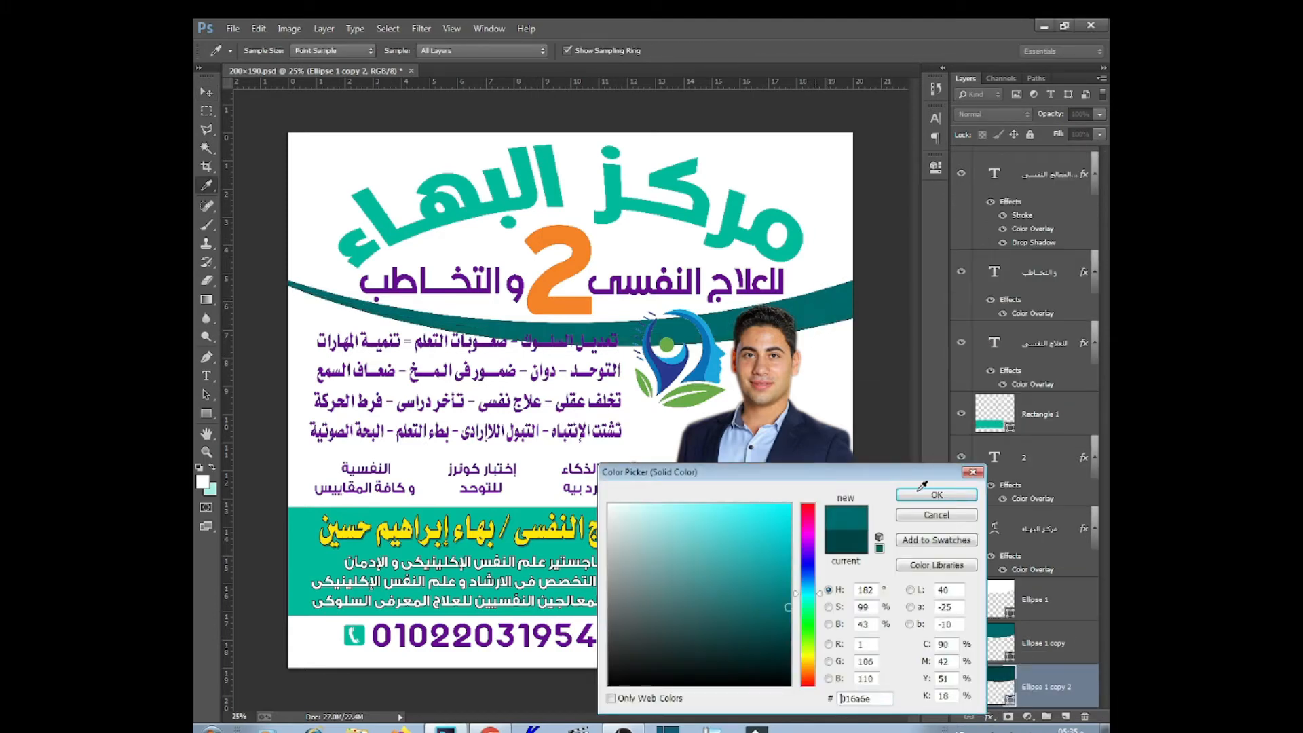
click(937, 495)
Fill the upper wave, Ellipse 1 copy, with light teal #01ba9e
right_click(812, 302)
click(831, 327)
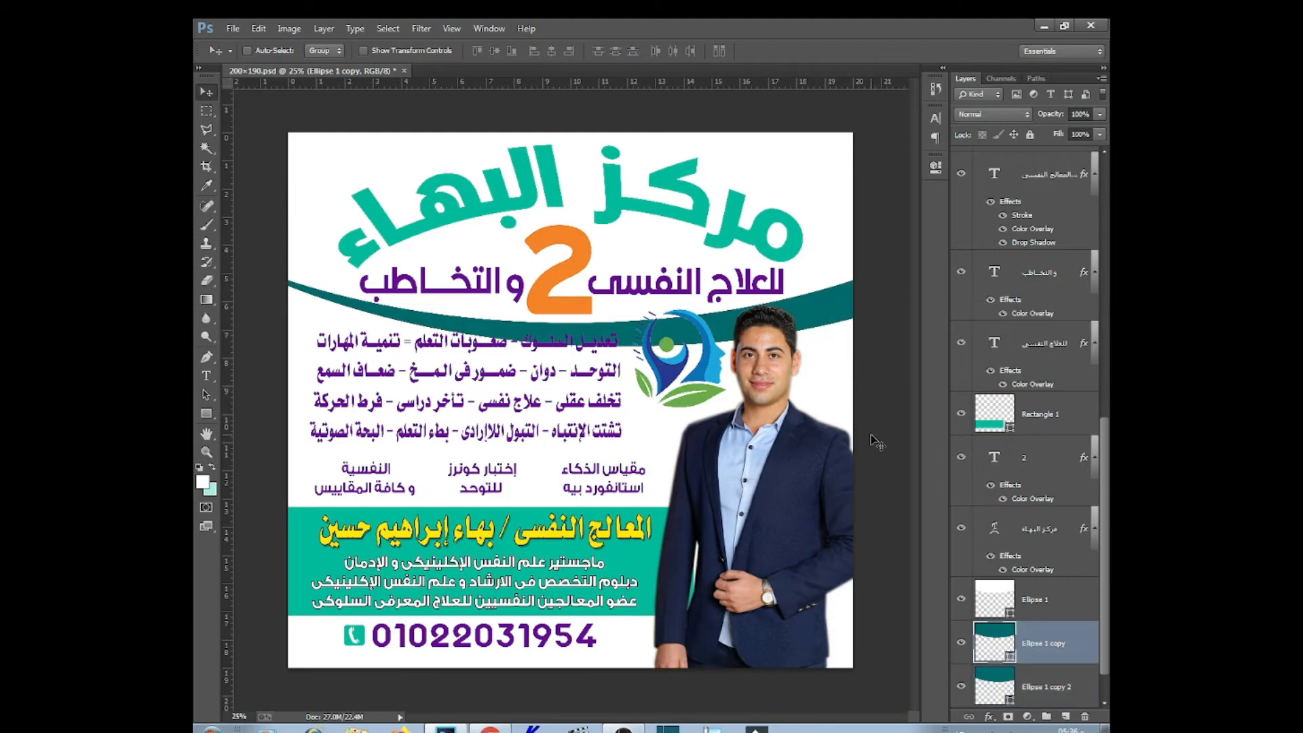
double_click(1010, 659)
click(792, 252)
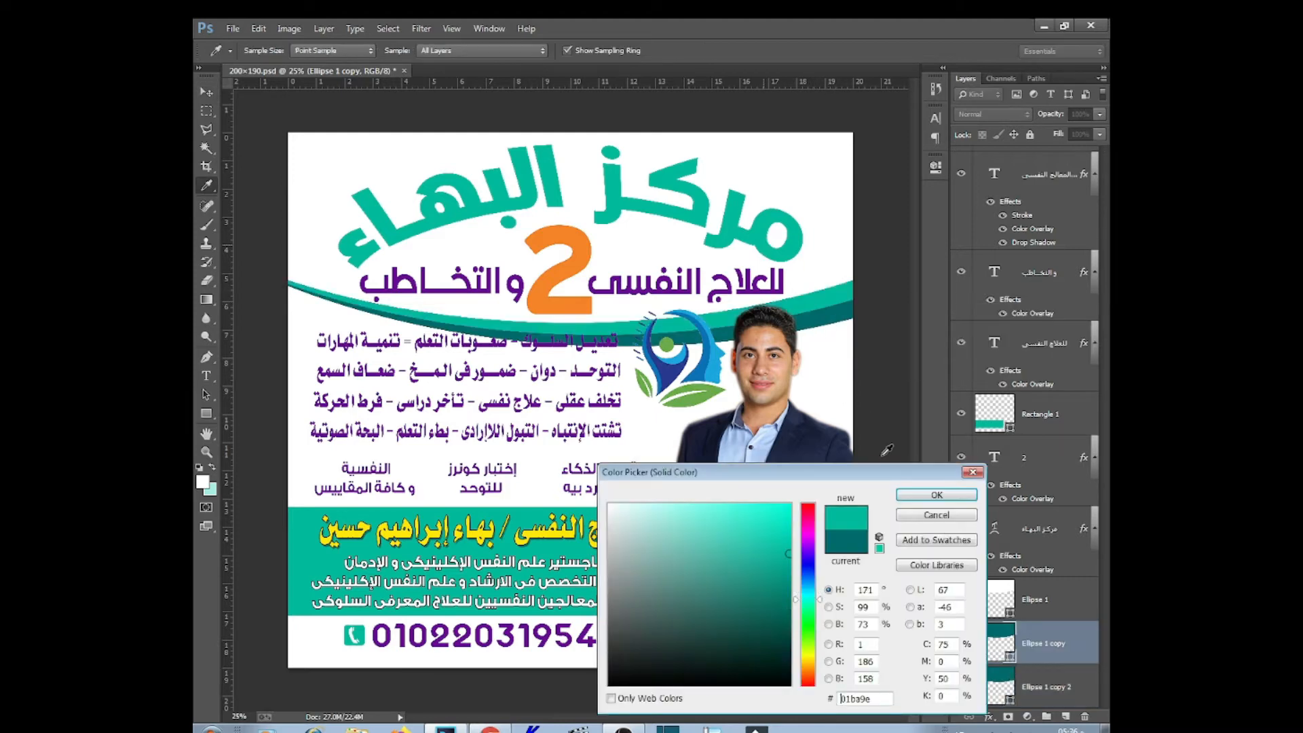
click(937, 496)
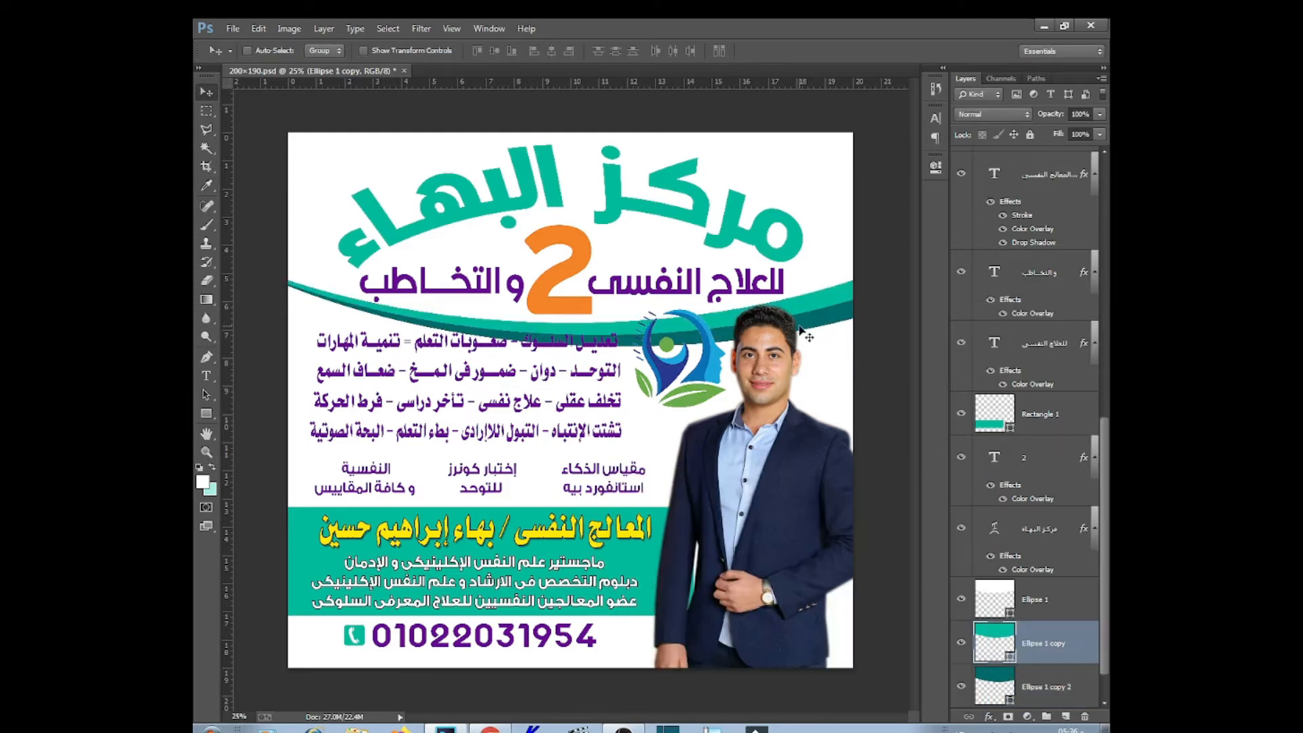
Draw a rectangle band behind the last list line, filled with the 2's orange
key(u)
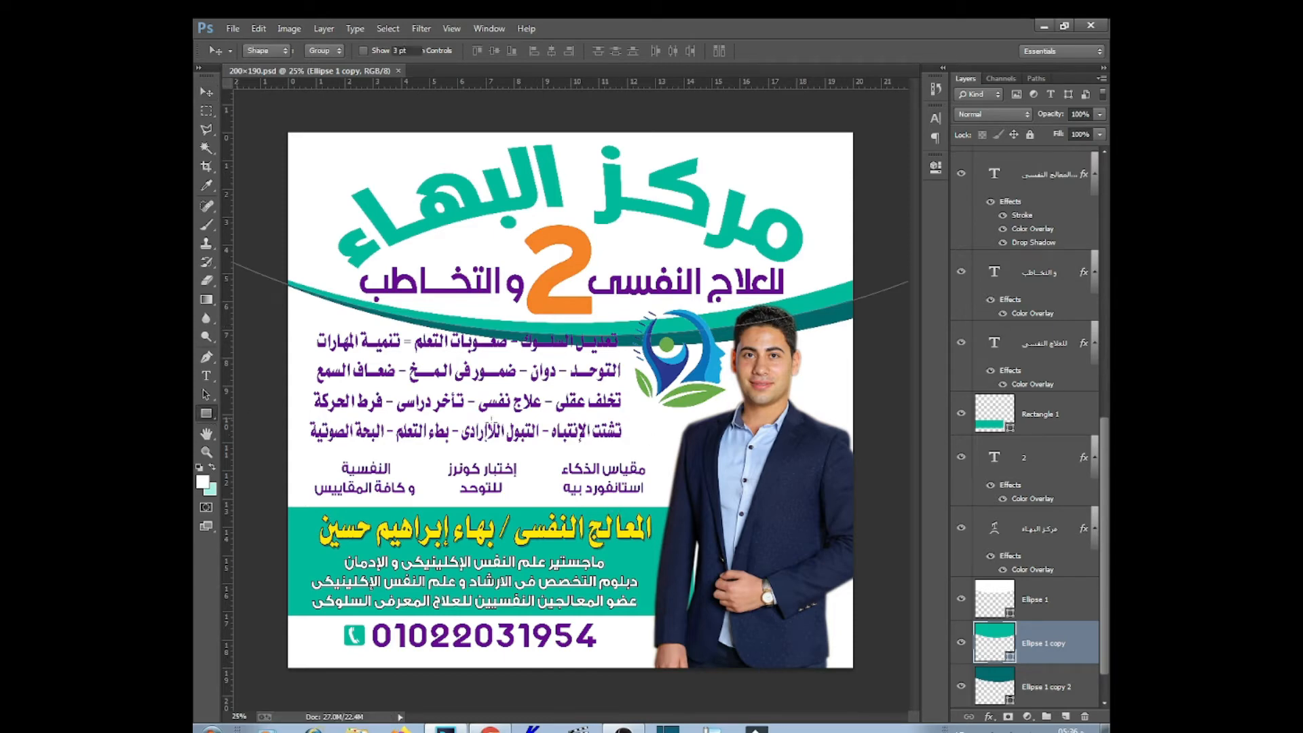
drag(475, 443, 302, 446)
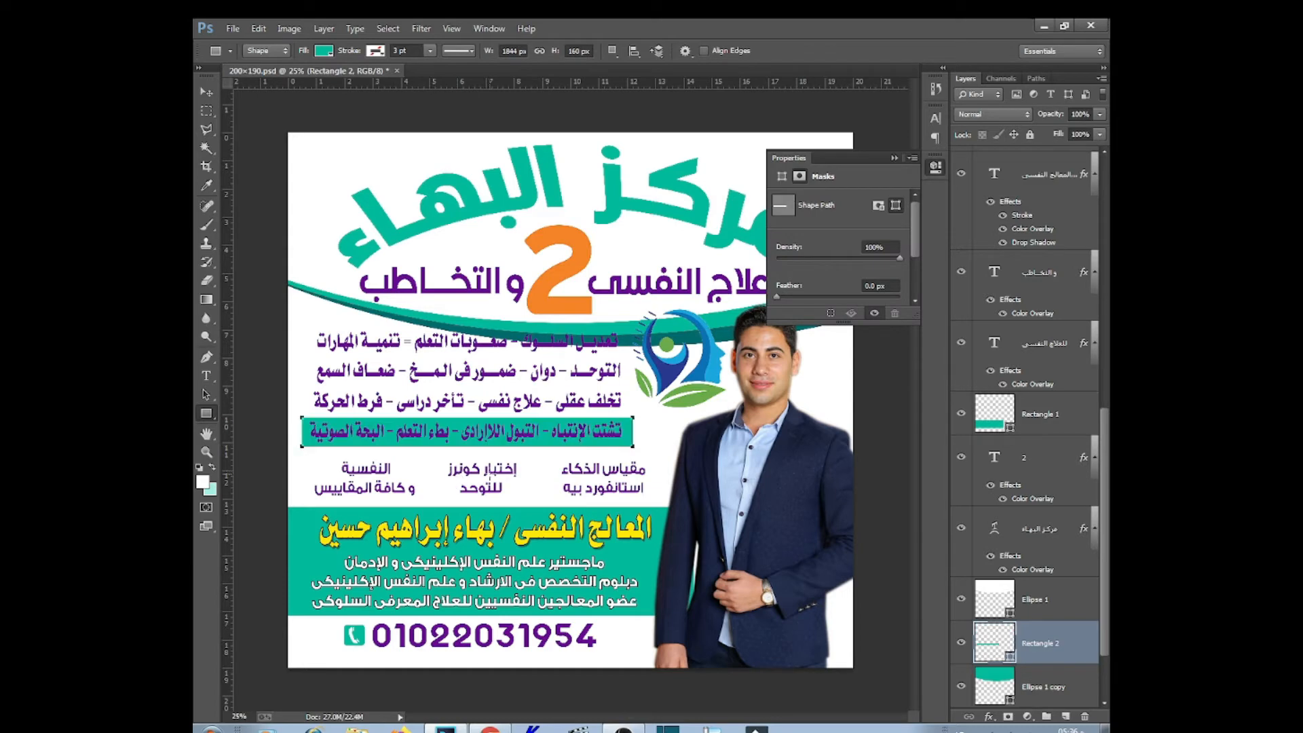
double_click(1013, 662)
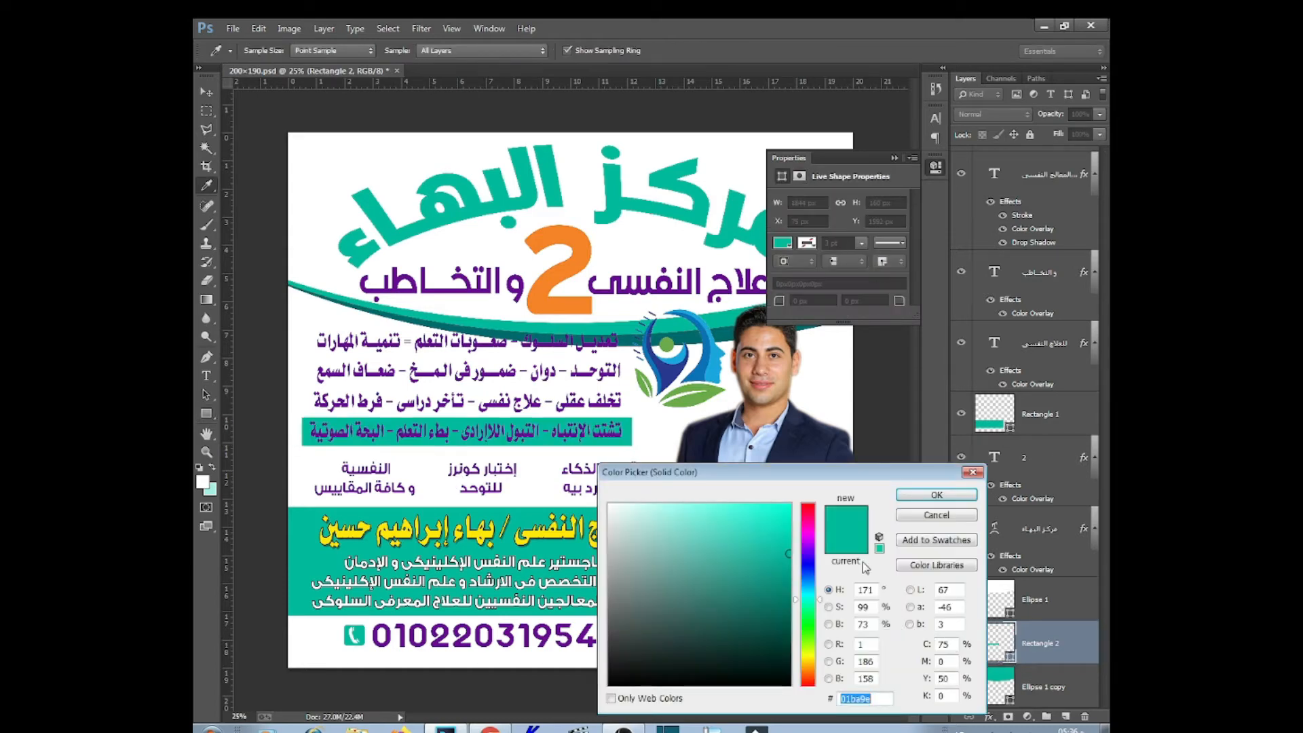
click(590, 314)
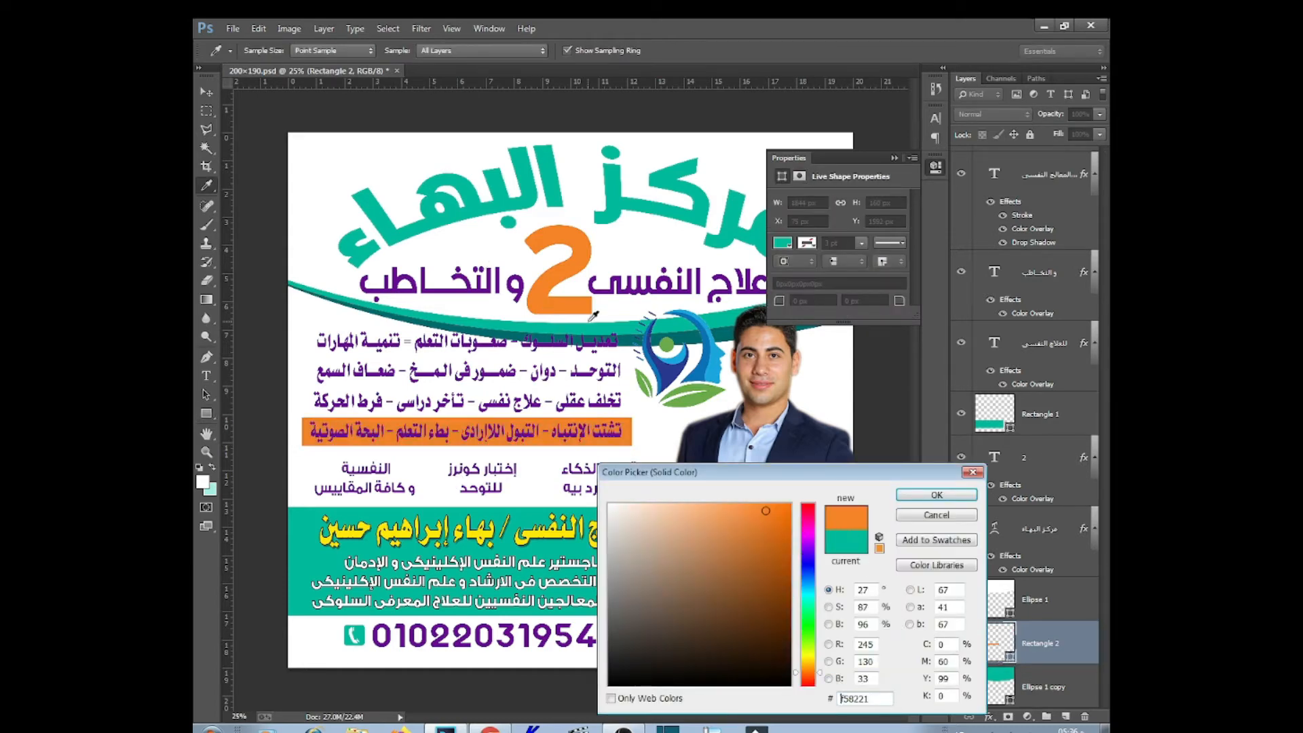
click(936, 494)
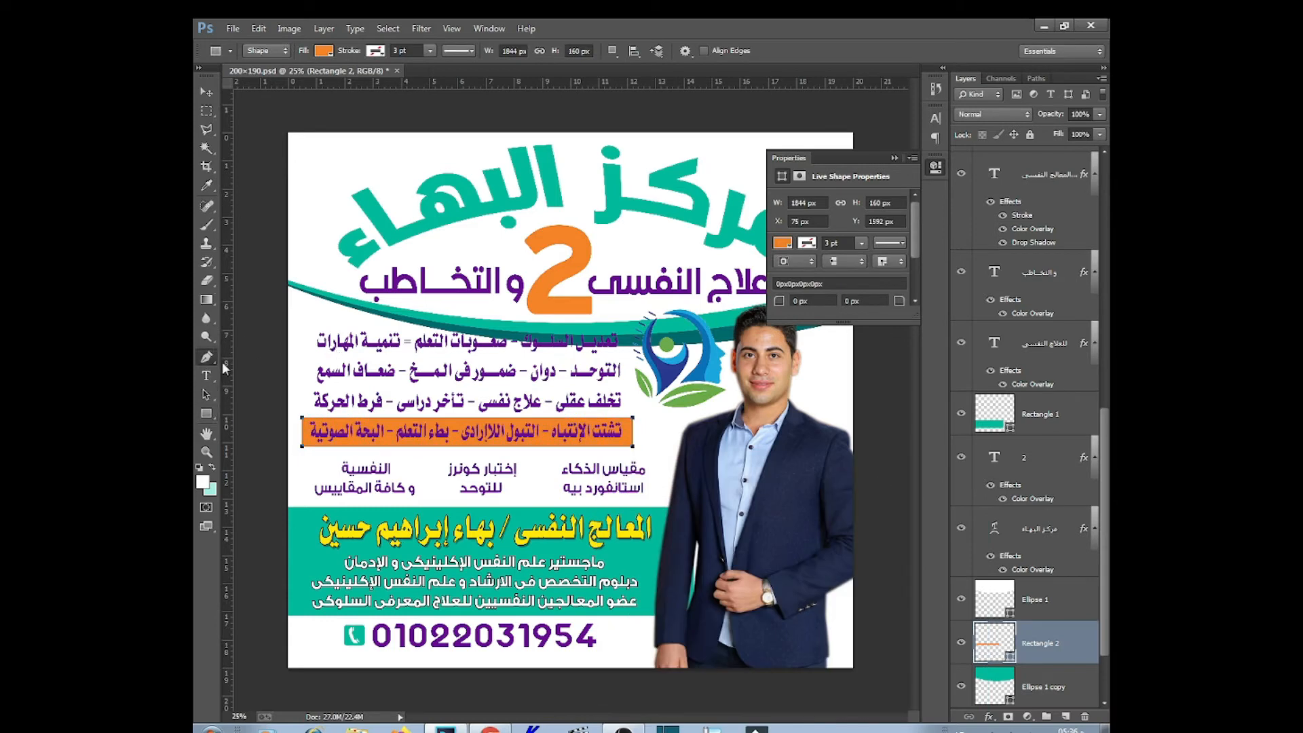
Round off the orange band's left and right ends with Convert Point
click(264, 407)
right_click(609, 421)
click(631, 427)
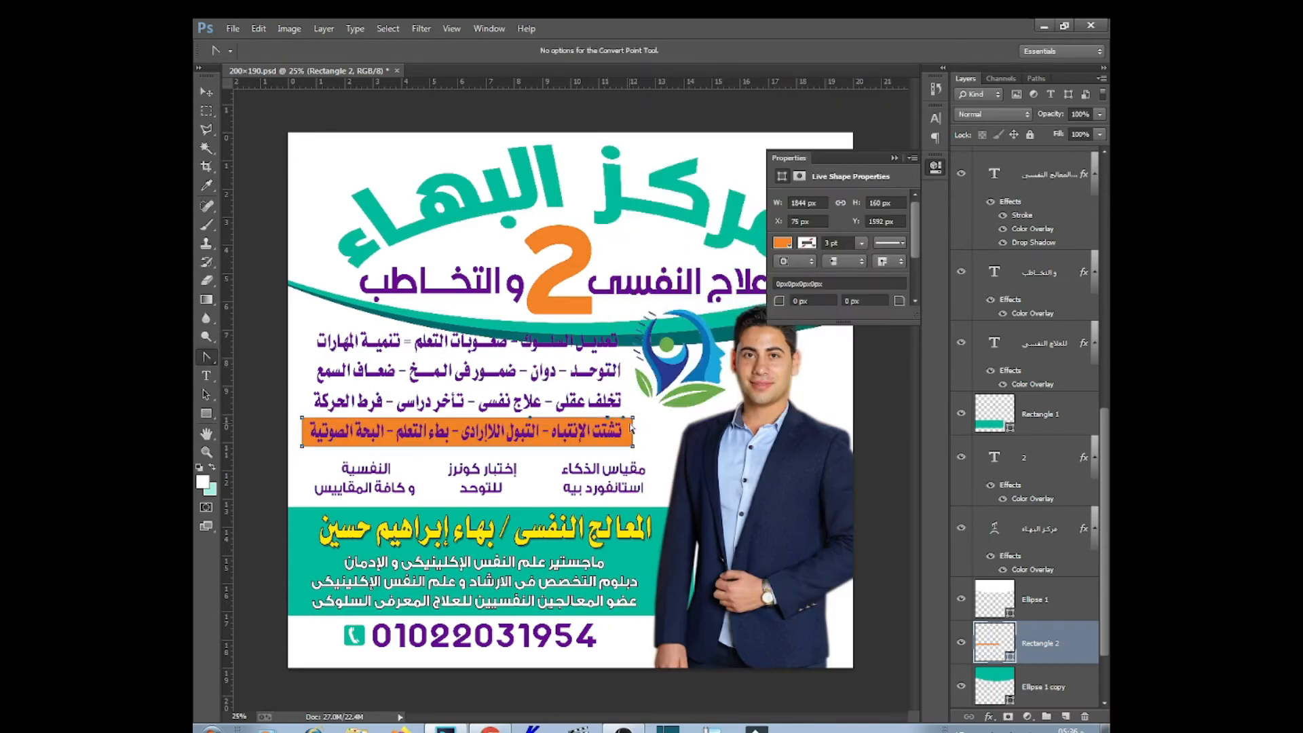
right_click(633, 424)
click(680, 285)
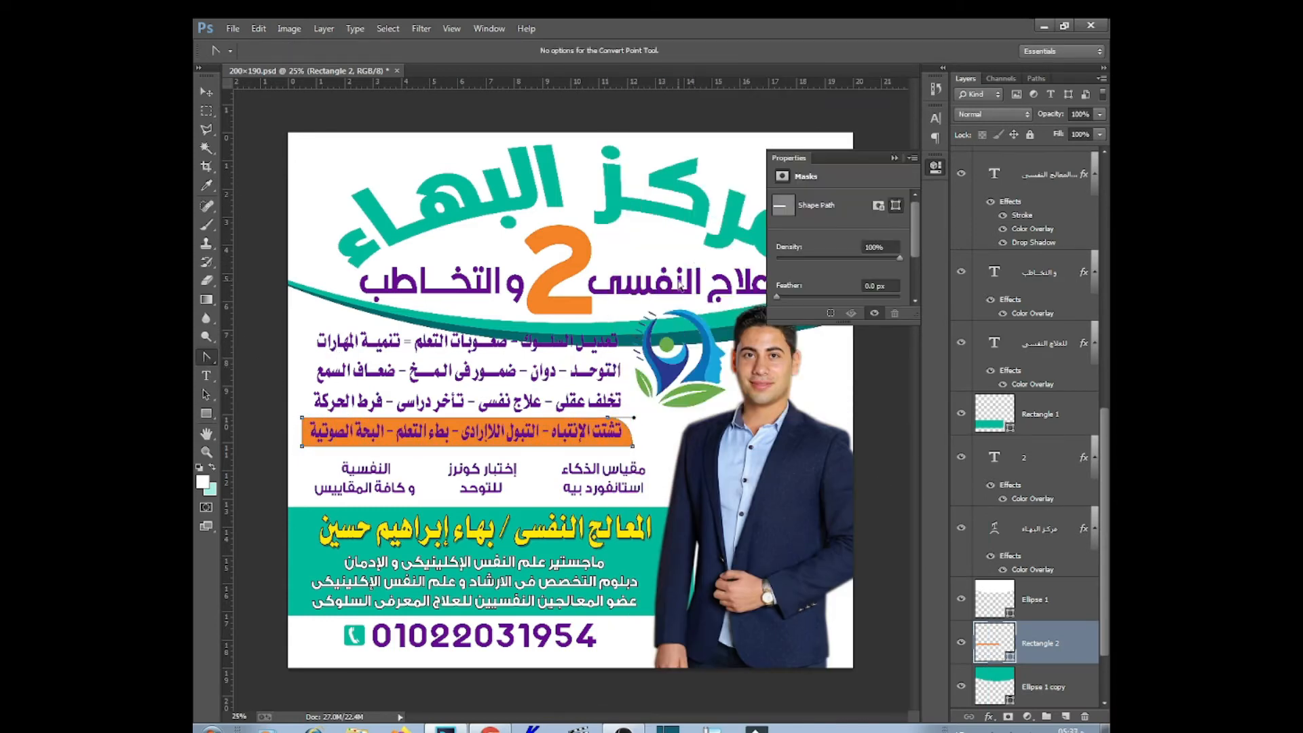
right_click(331, 422)
click(304, 416)
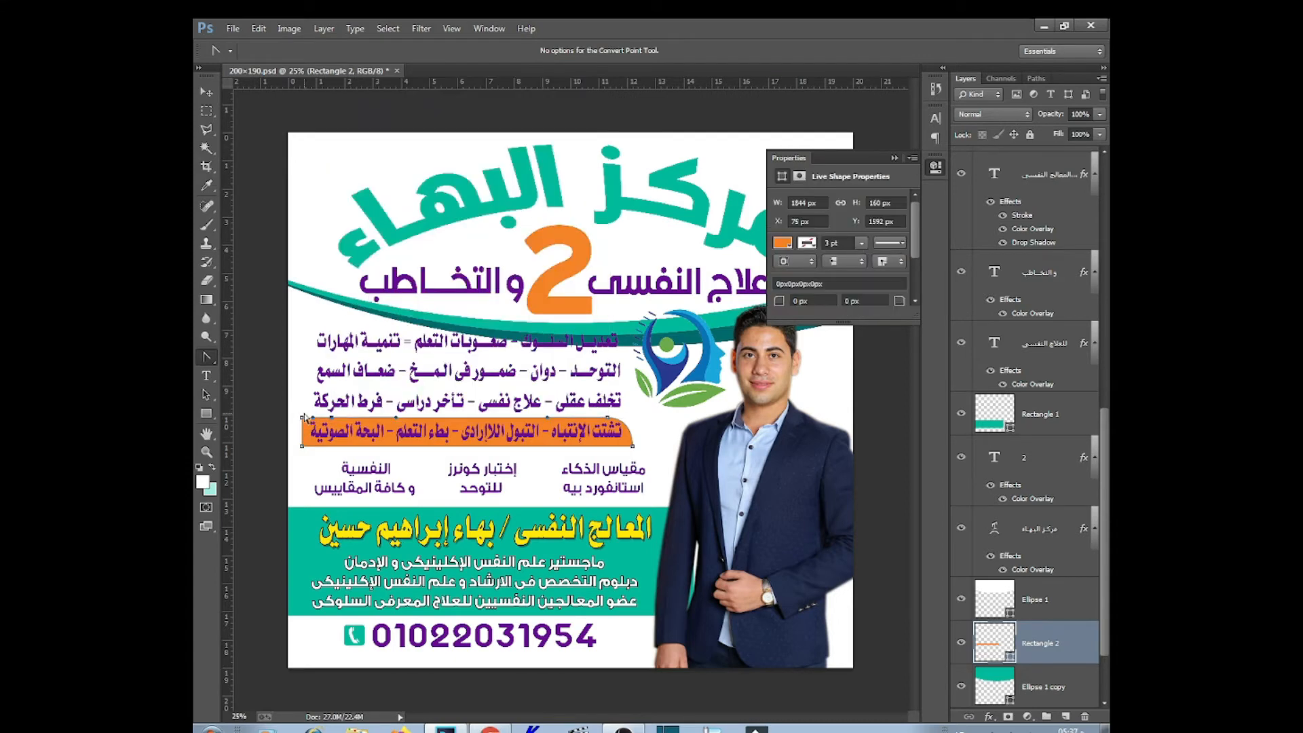
right_click(303, 420)
click(415, 266)
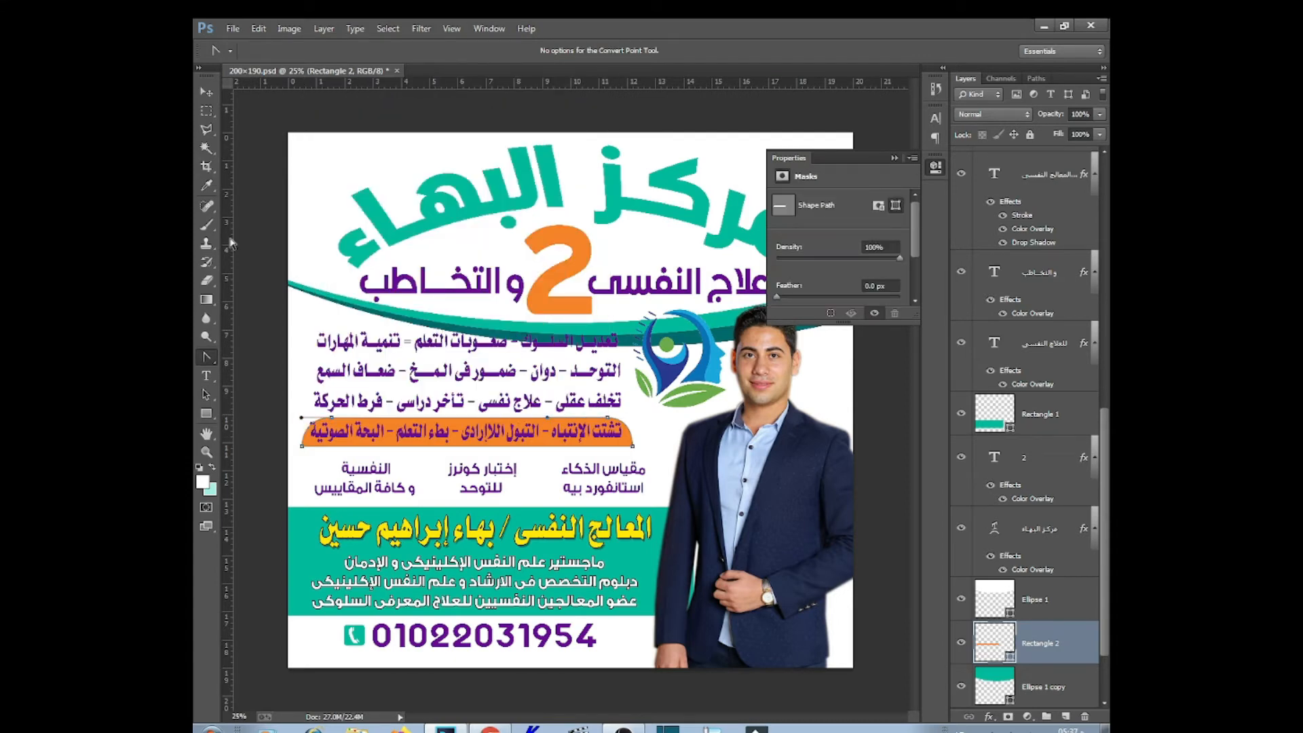
Give the last list line's text a black Color Overlay
click(206, 92)
right_click(593, 433)
click(597, 441)
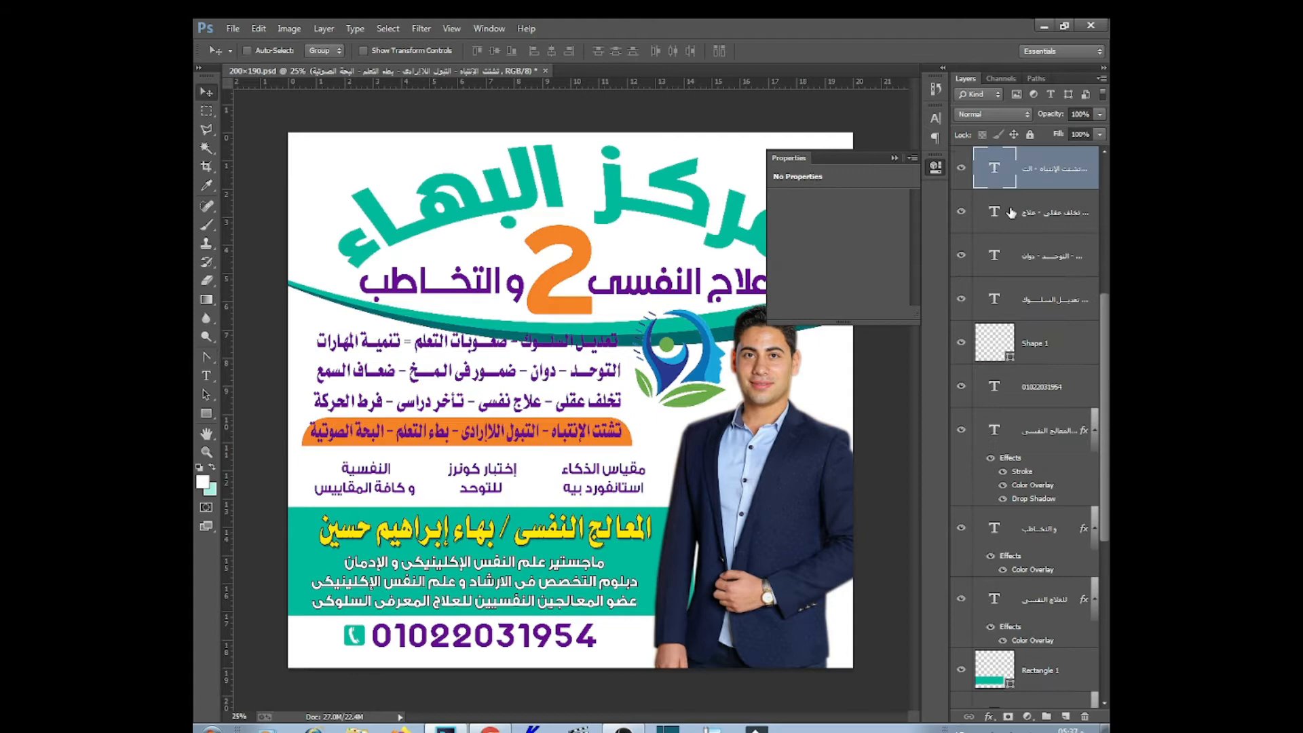
click(994, 716)
click(970, 637)
click(975, 437)
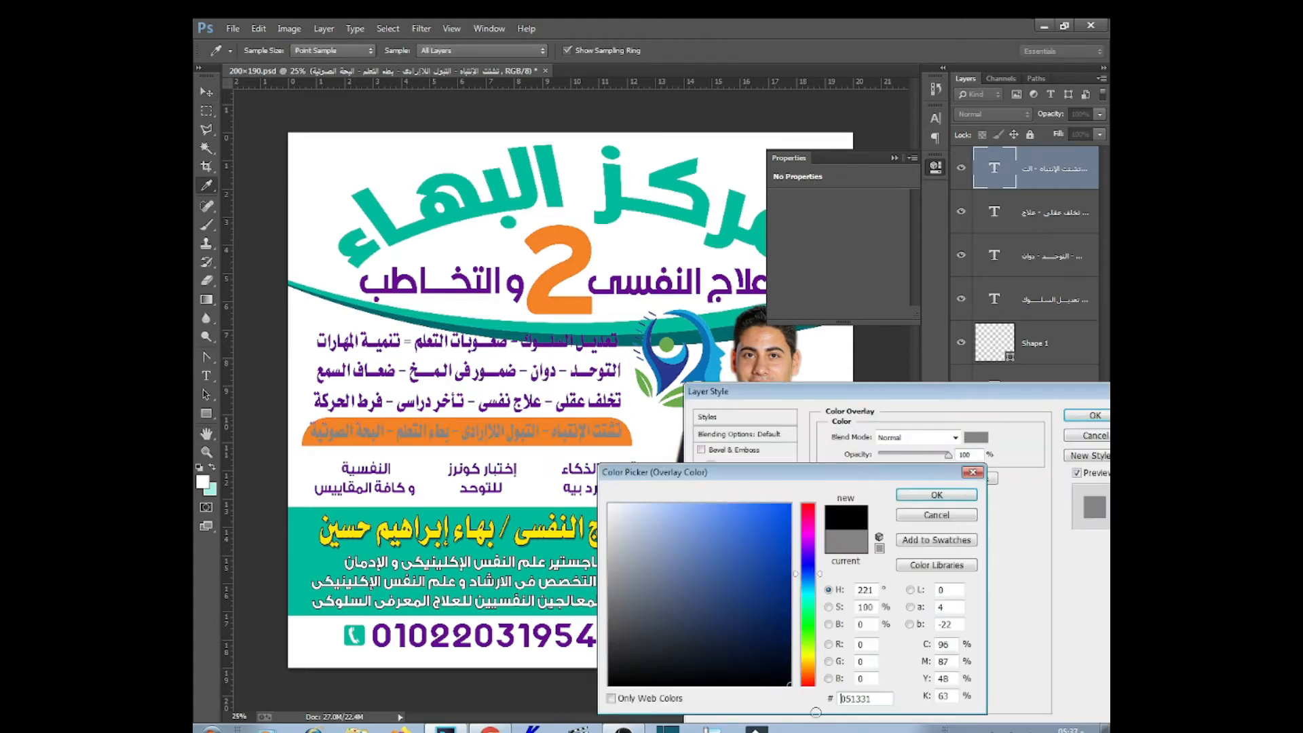
drag(815, 712, 818, 687)
click(936, 495)
Add a white Stroke to that text and apply the effects
click(727, 499)
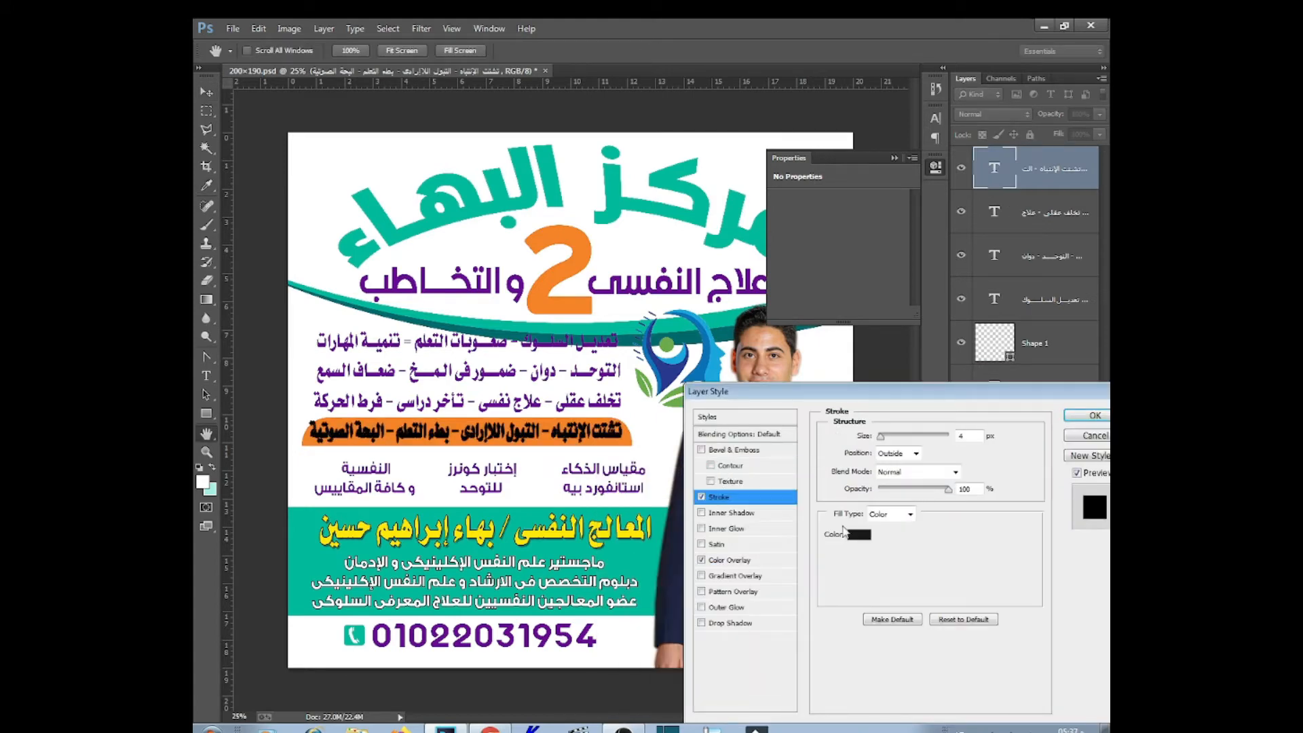
click(862, 540)
click(930, 521)
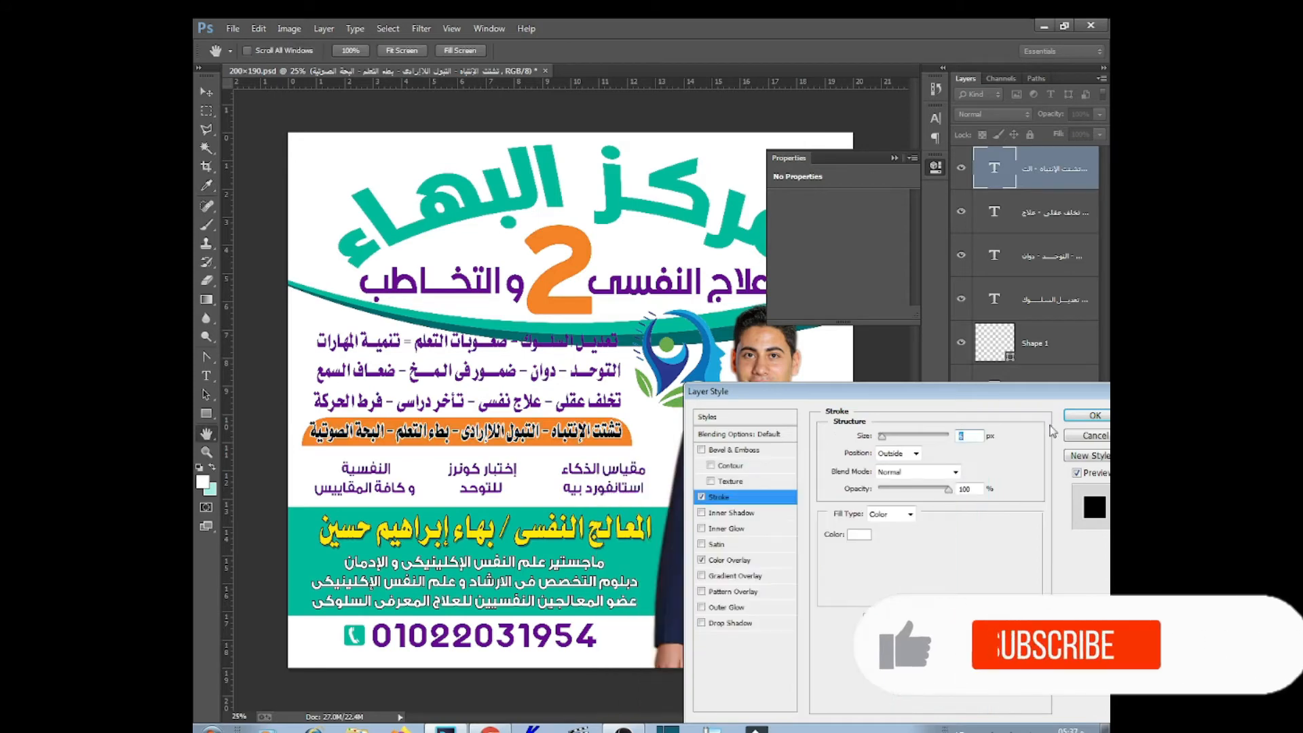
key(Return)
key(ctrl+t)
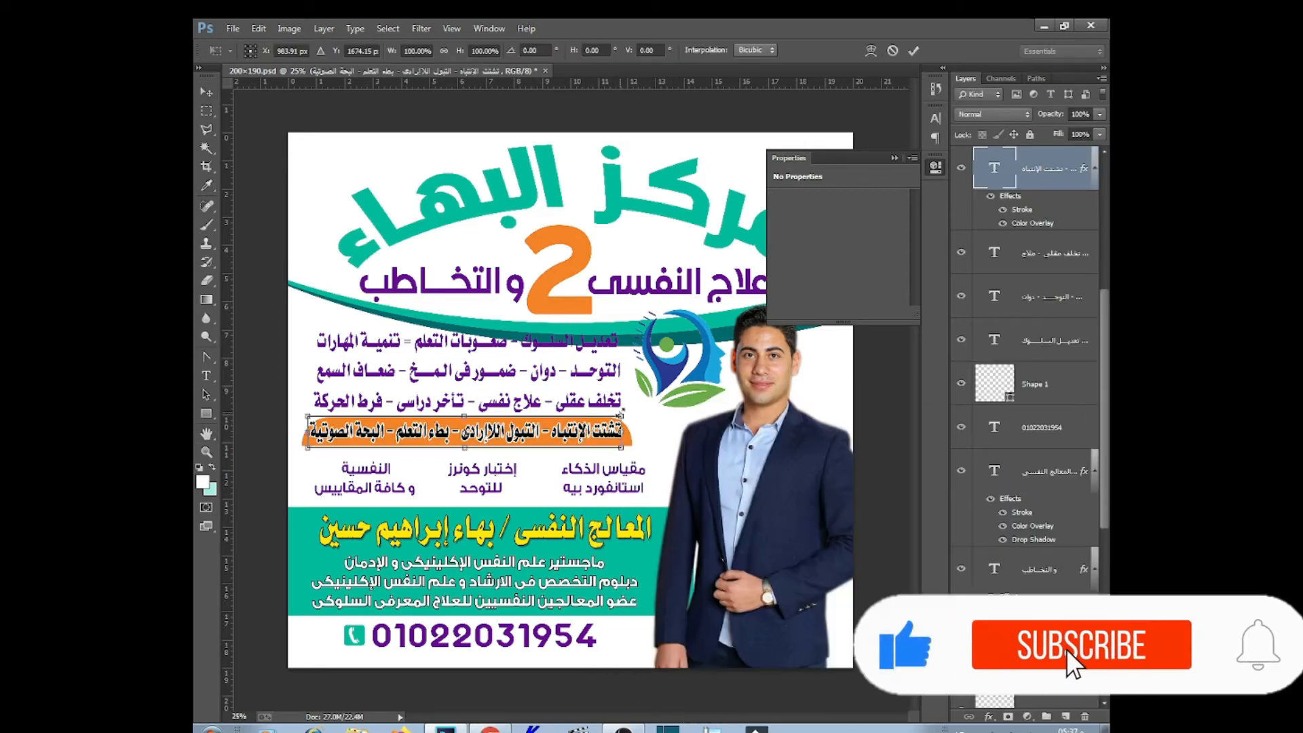
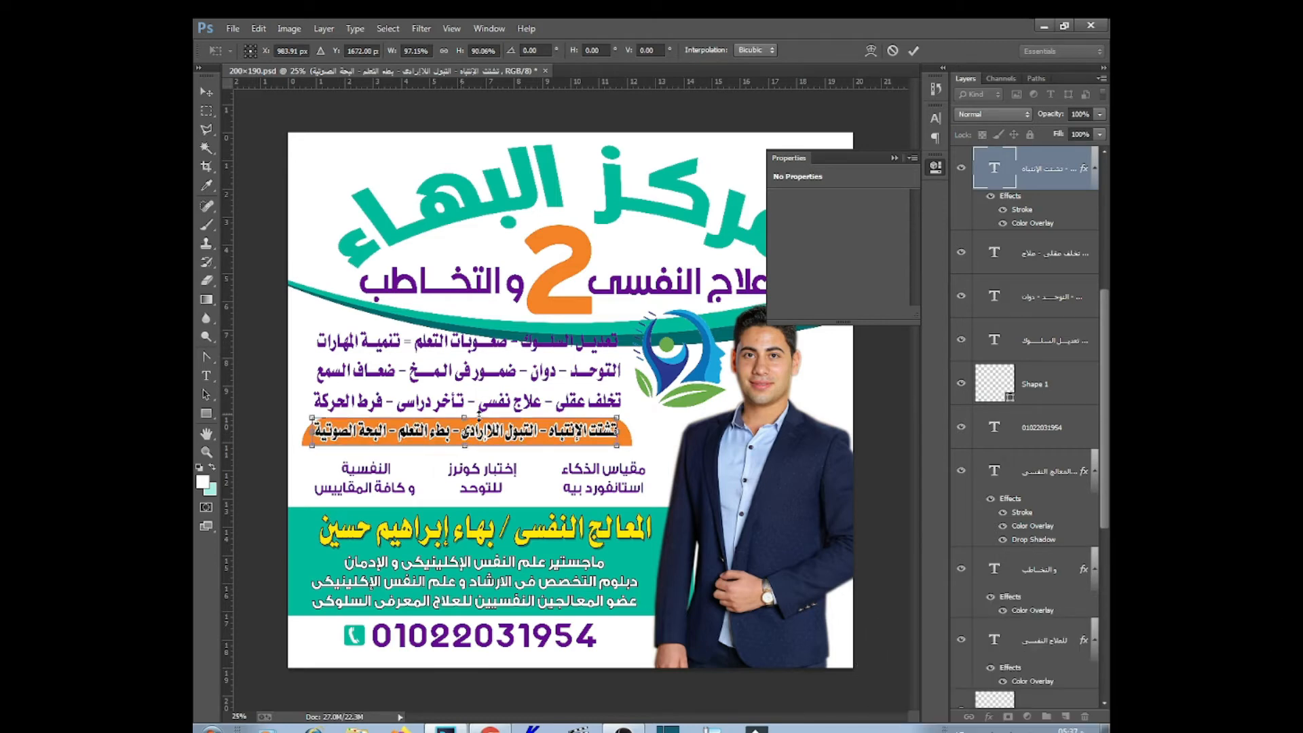
Commit the bar text resize, nudge it right, and space the four orange bars evenly
key(Return)
key(shift+Right)
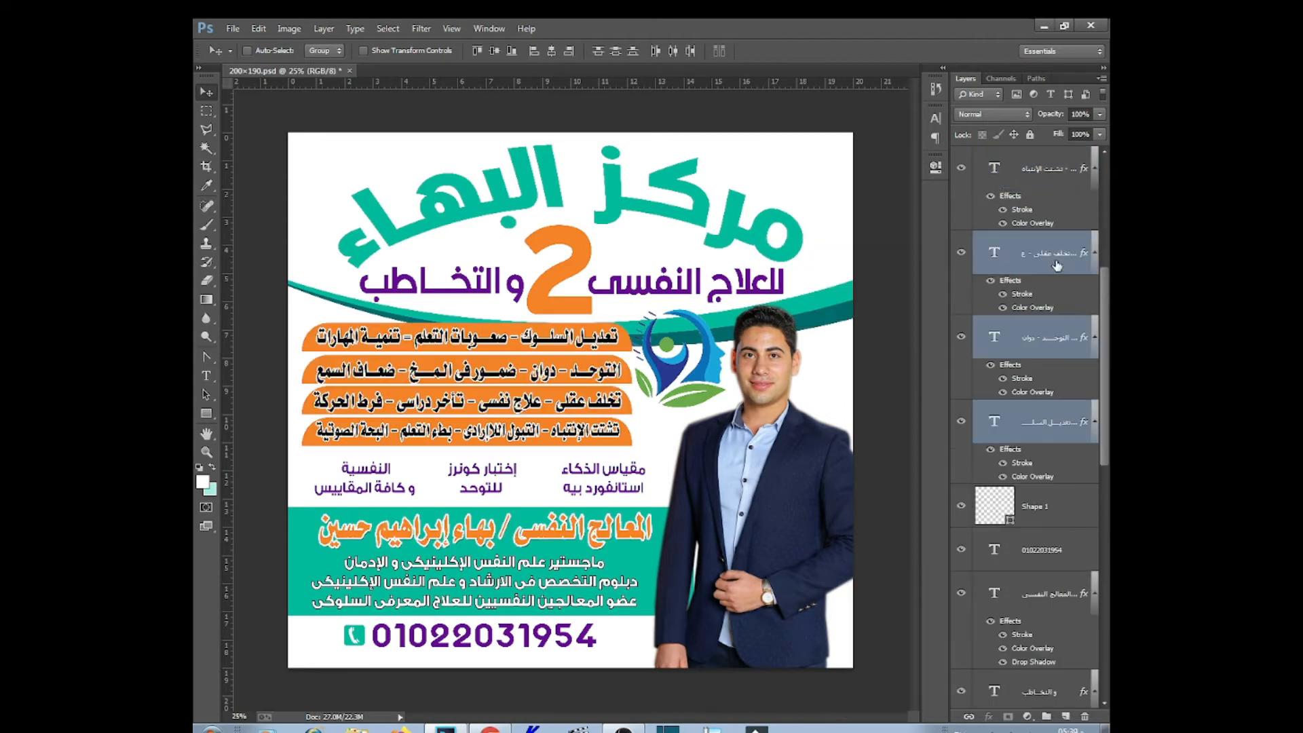
right_click(609, 439)
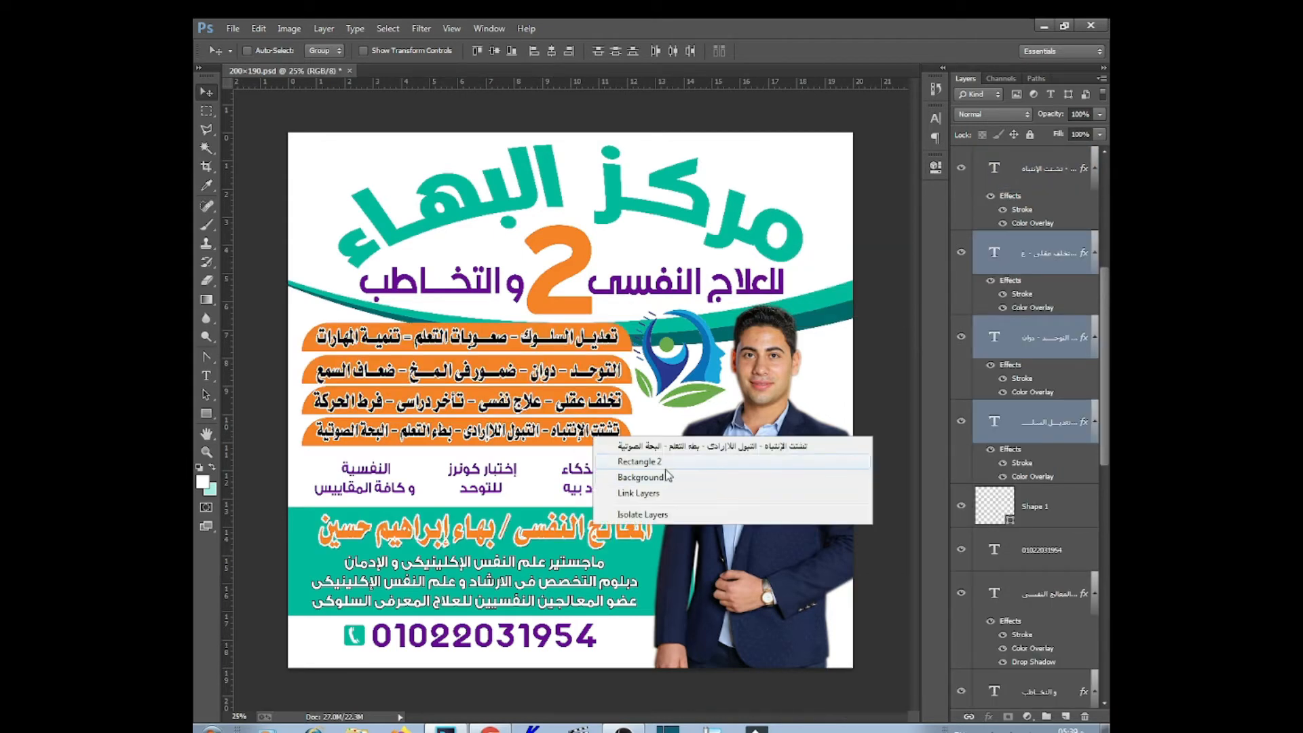
click(659, 462)
shift+click(1049, 569)
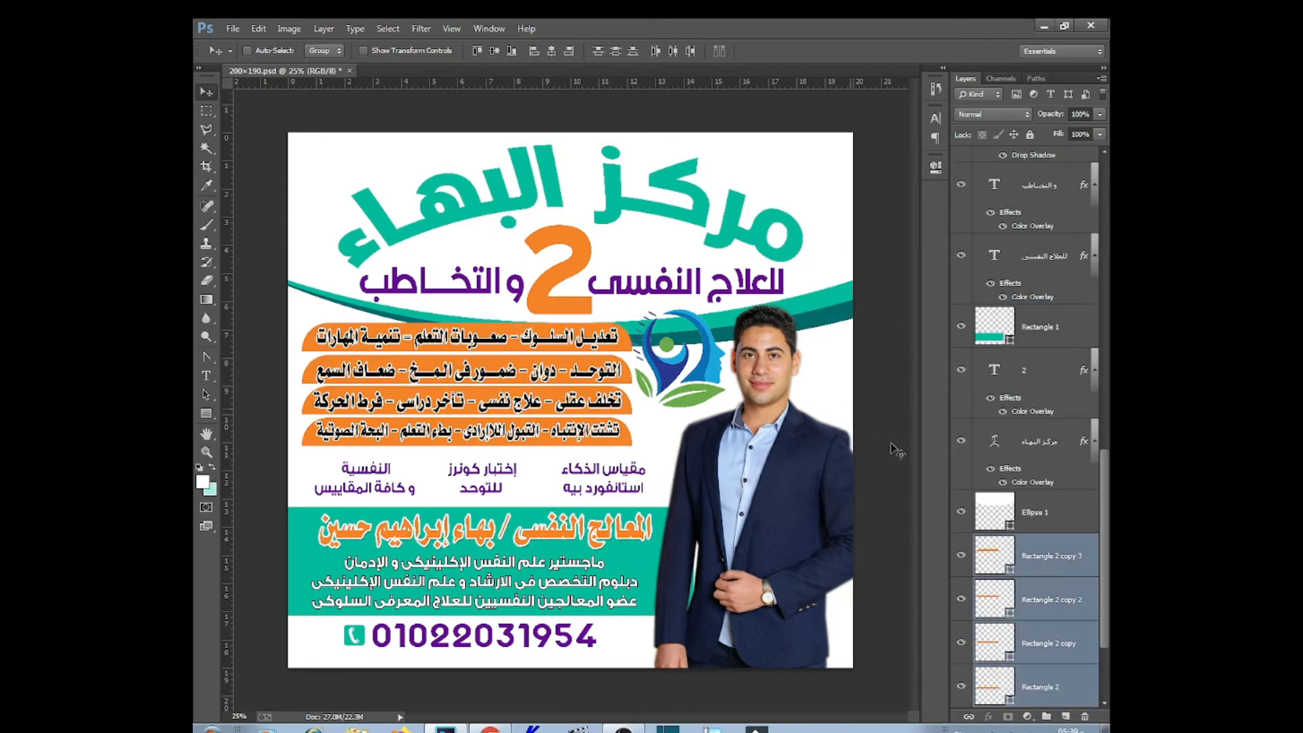
click(618, 52)
Space the bar text lines evenly and move the head logo beside the orange bars
ctrl+click(578, 439)
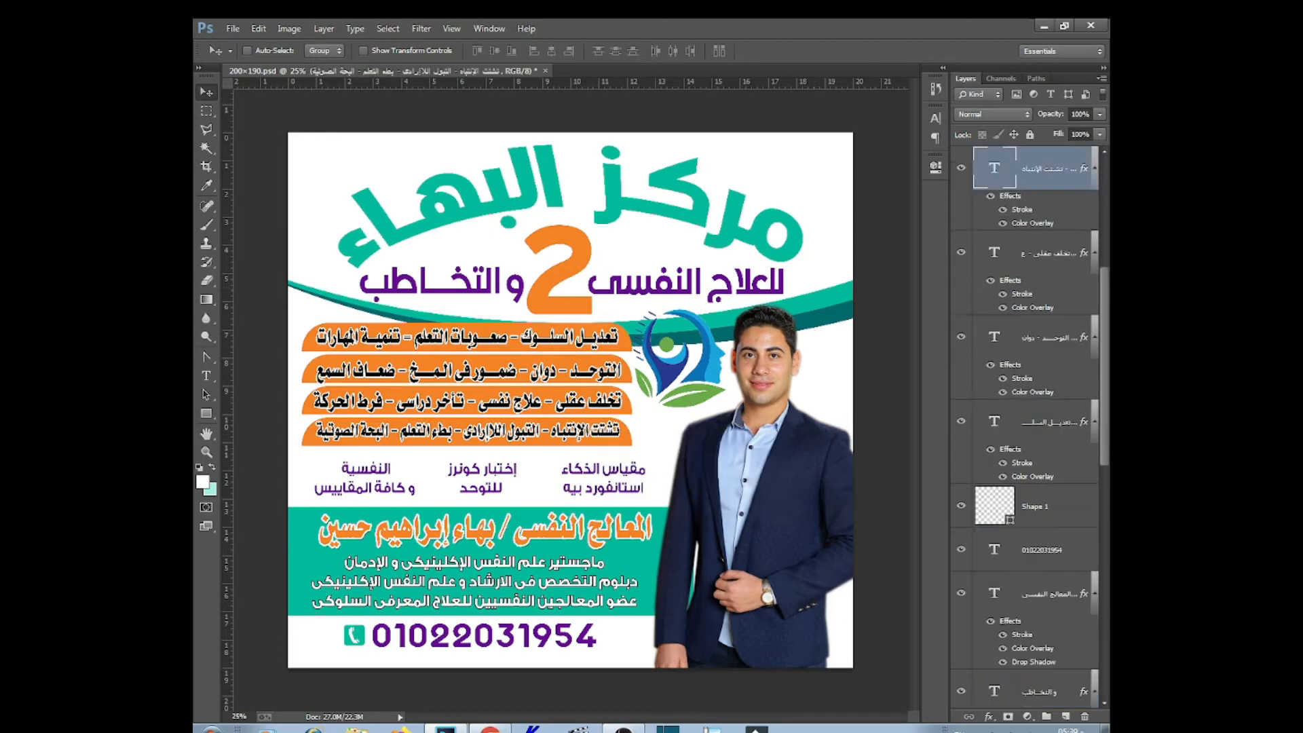
shift+click(1048, 427)
click(616, 51)
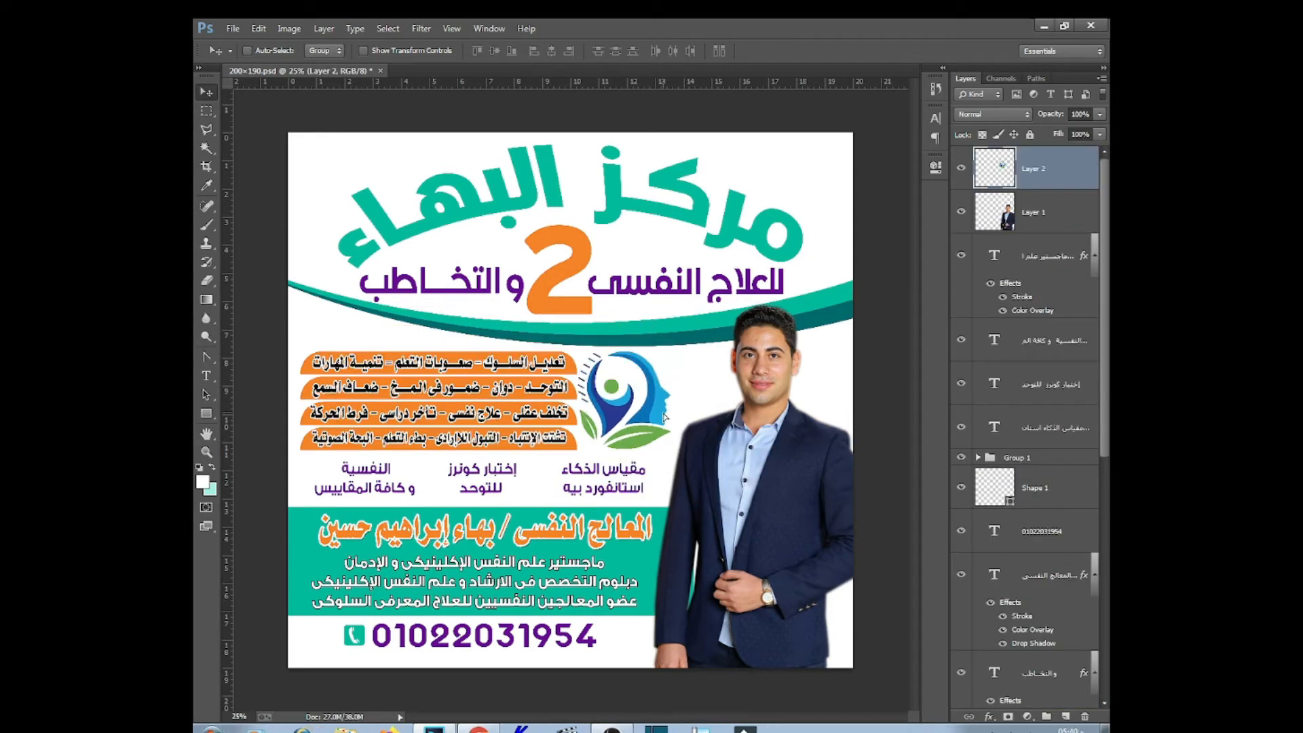
drag(678, 408, 665, 416)
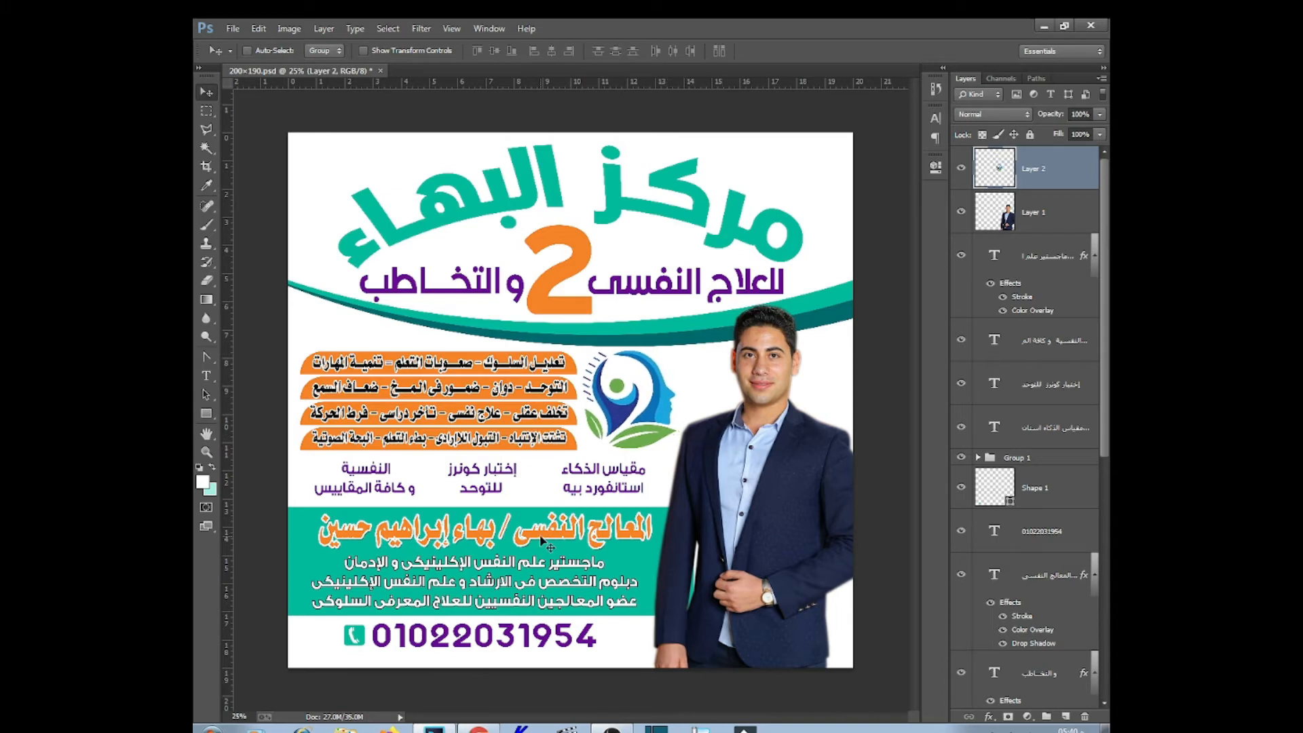
Draw a teal-filled rounded rectangle over the IQ-test text
click(206, 413)
click(285, 441)
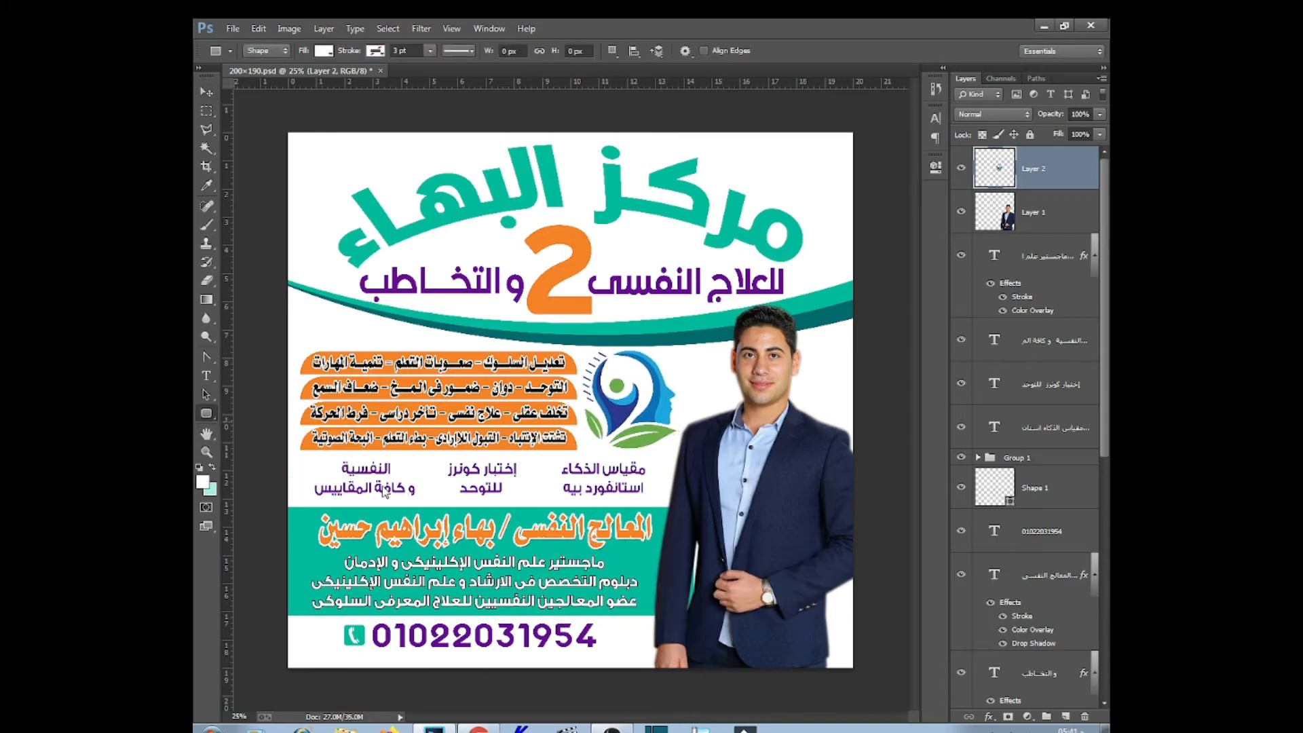
drag(550, 500, 551, 500)
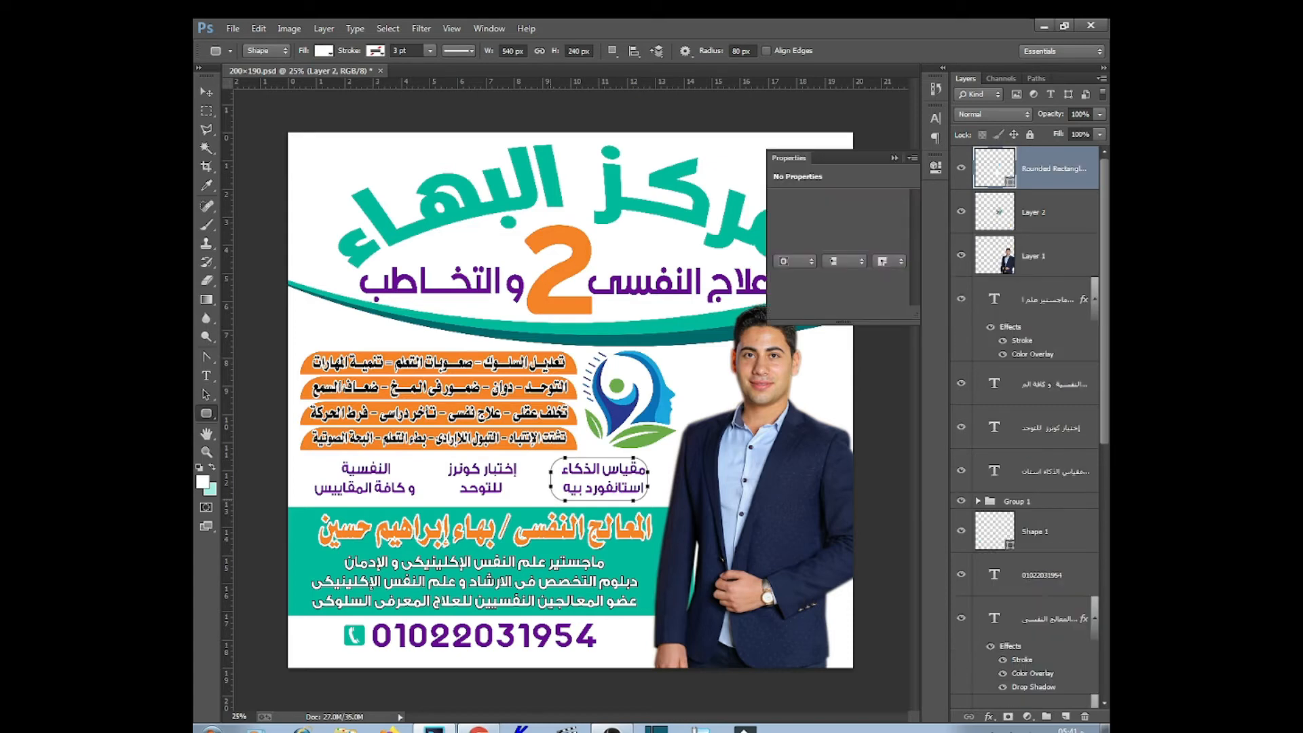
double_click(1011, 183)
click(302, 563)
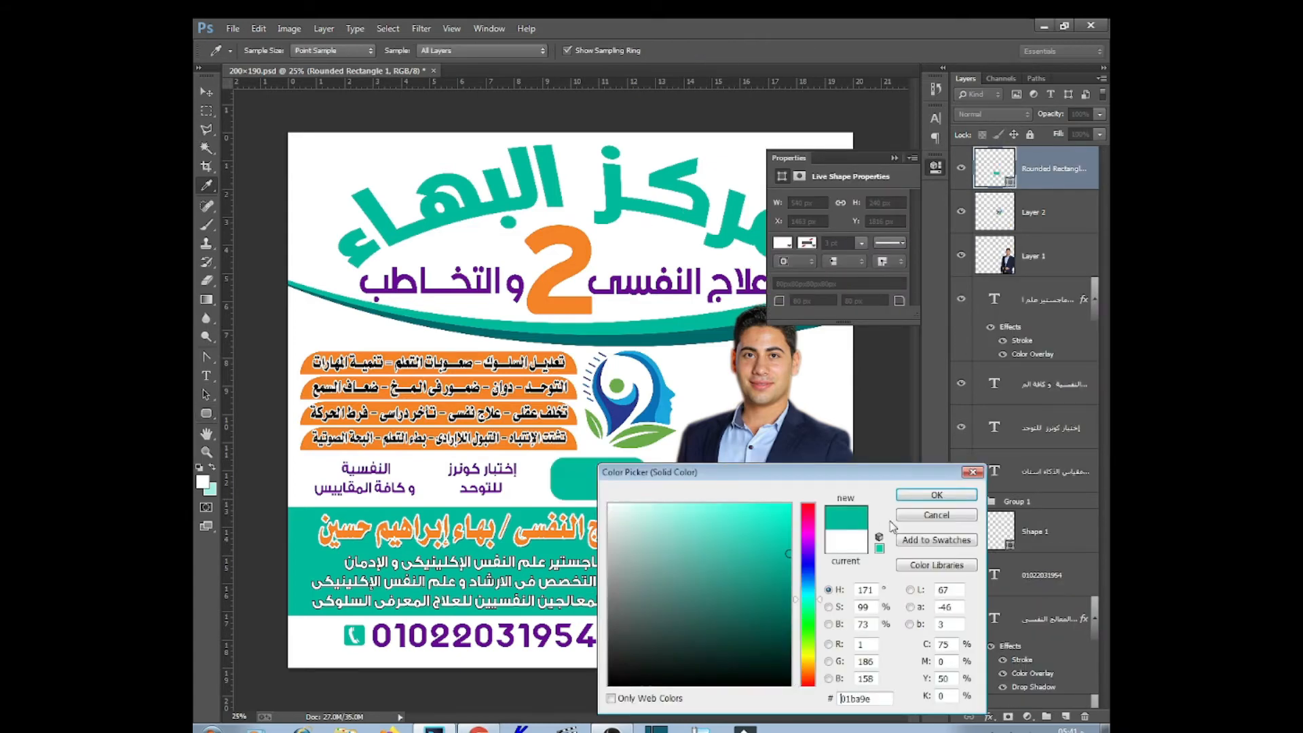
key(Return)
Send the teal badge below the IQ-test text in the layer stack
click(207, 93)
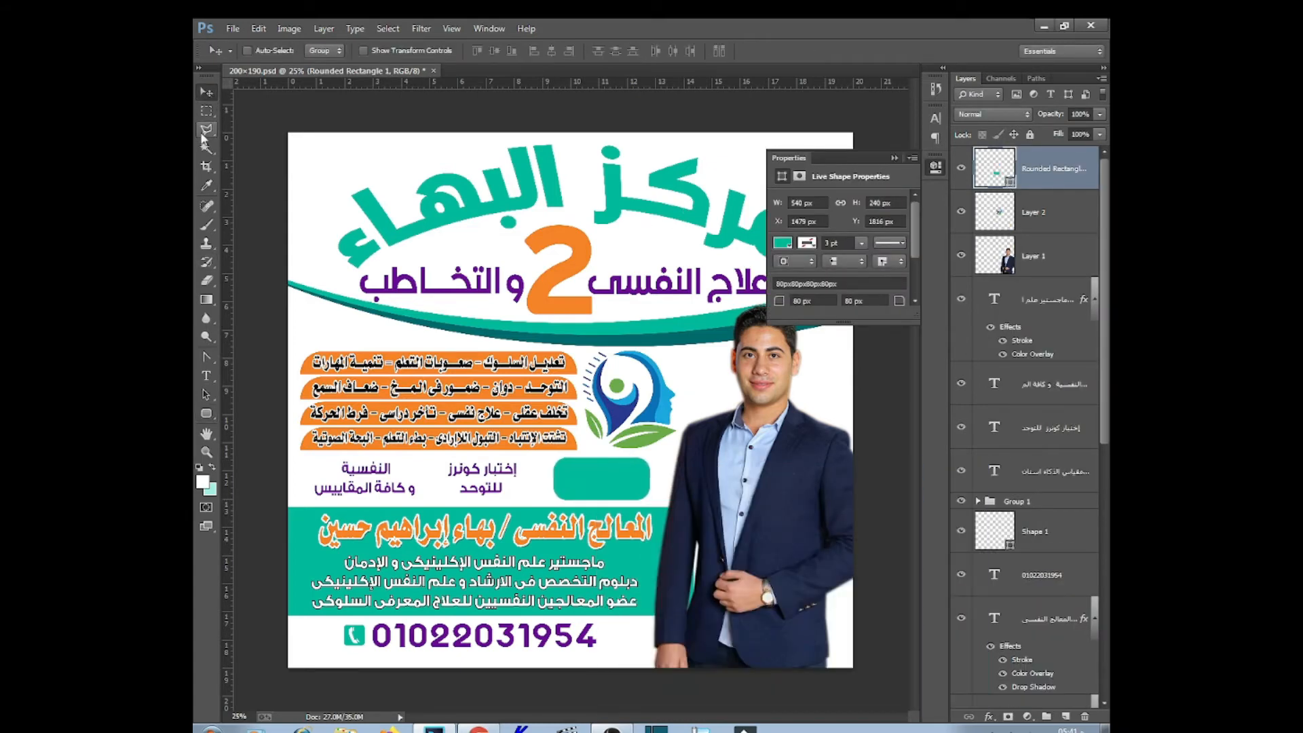
key(ctrl+bracketleft)
key(ctrl+bracketleft)
key(ctrl+bracketleft)
key(ctrl+bracketleft)
key(ctrl+bracketleft)
key(ctrl+bracketleft)
key(ctrl+bracketleft)
key(ctrl+bracketleft)
key(ctrl+bracketleft)
key(ctrl+bracketleft)
key(ctrl+bracketleft)
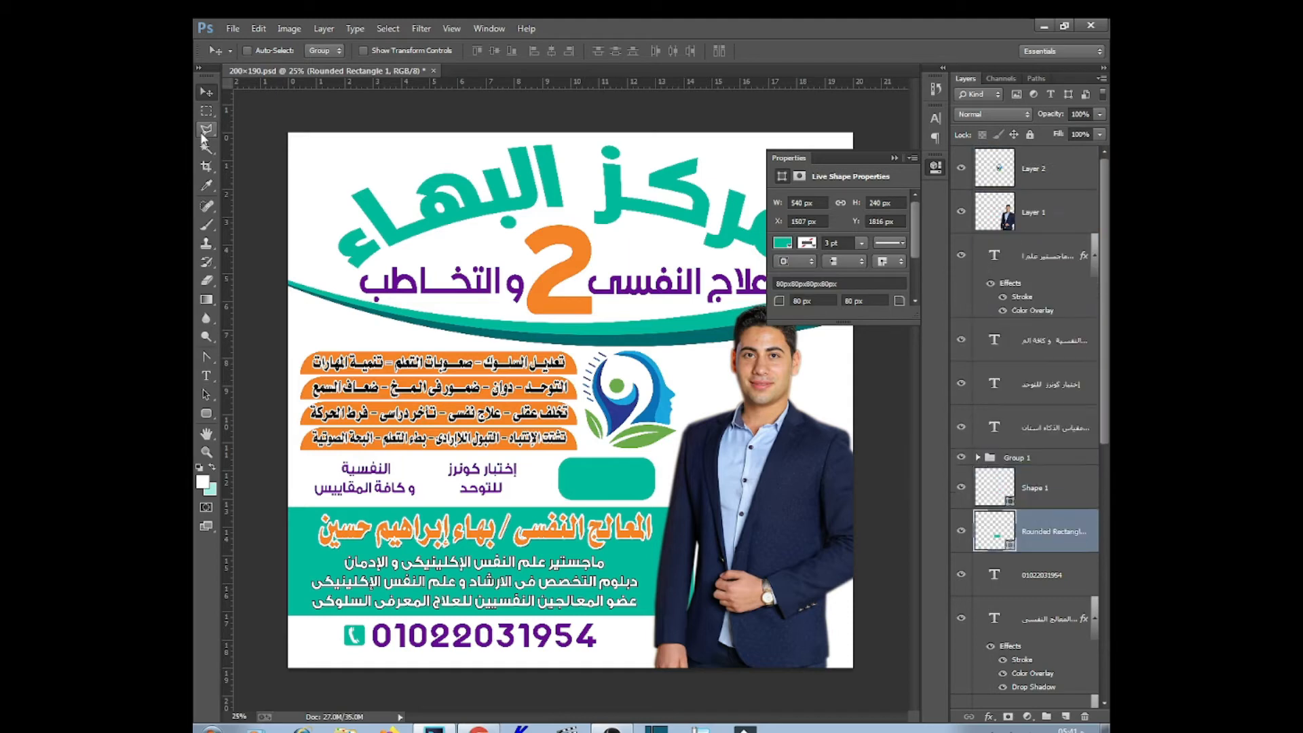
key(ctrl+bracketleft)
click(661, 488)
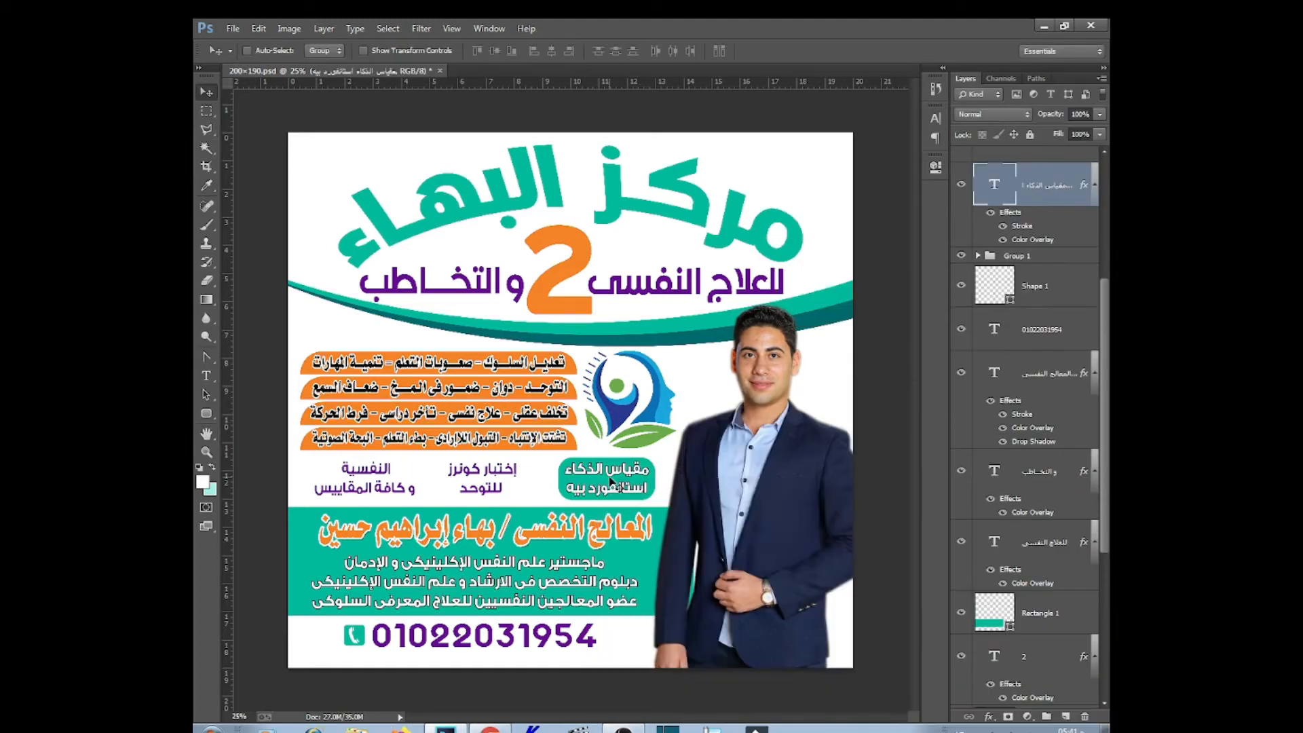
right_click(609, 477)
click(666, 518)
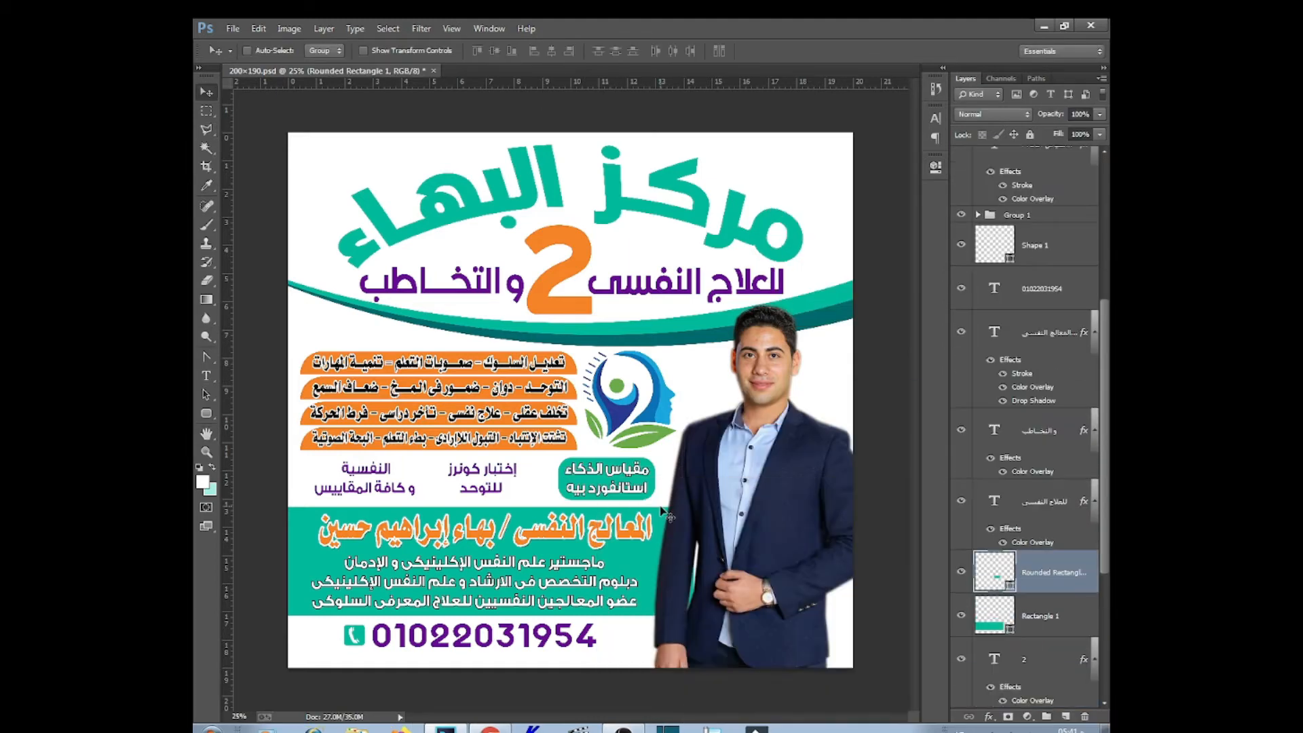
Duplicate the badge, place the copy behind the middle test text, and align that text
key(ctrl+])
key(ctrl+])
key(ctrl+])
key(ctrl+])
key(ctrl+])
key(ctrl+])
key(ctrl+])
key(ctrl+[)
double_click(995, 253)
click(936, 494)
right_click(610, 482)
click(652, 509)
drag(644, 490, 527, 487)
right_click(485, 475)
click(522, 483)
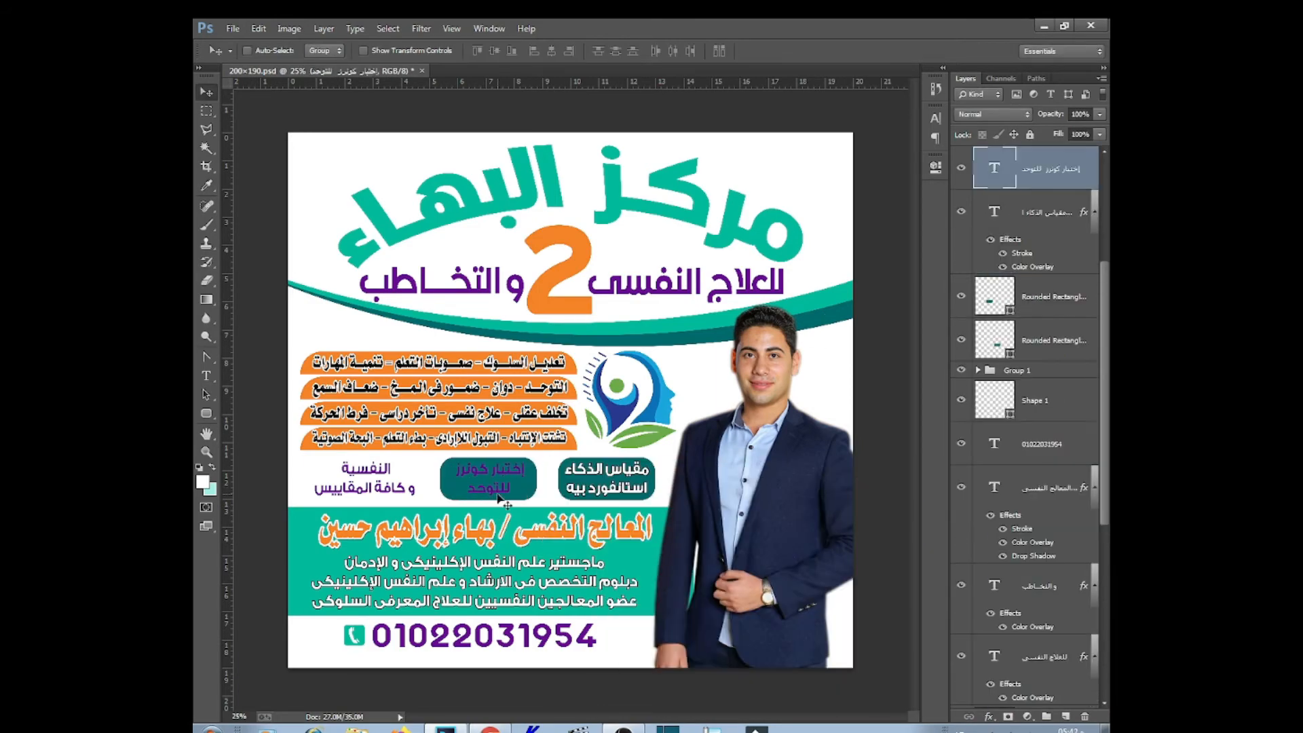
key(ctrl+t)
key(Return)
Place another badge copy behind the left test text and narrow that text to fit
drag(1008, 241, 1045, 170)
right_click(481, 479)
click(520, 487)
drag(518, 480, 401, 479)
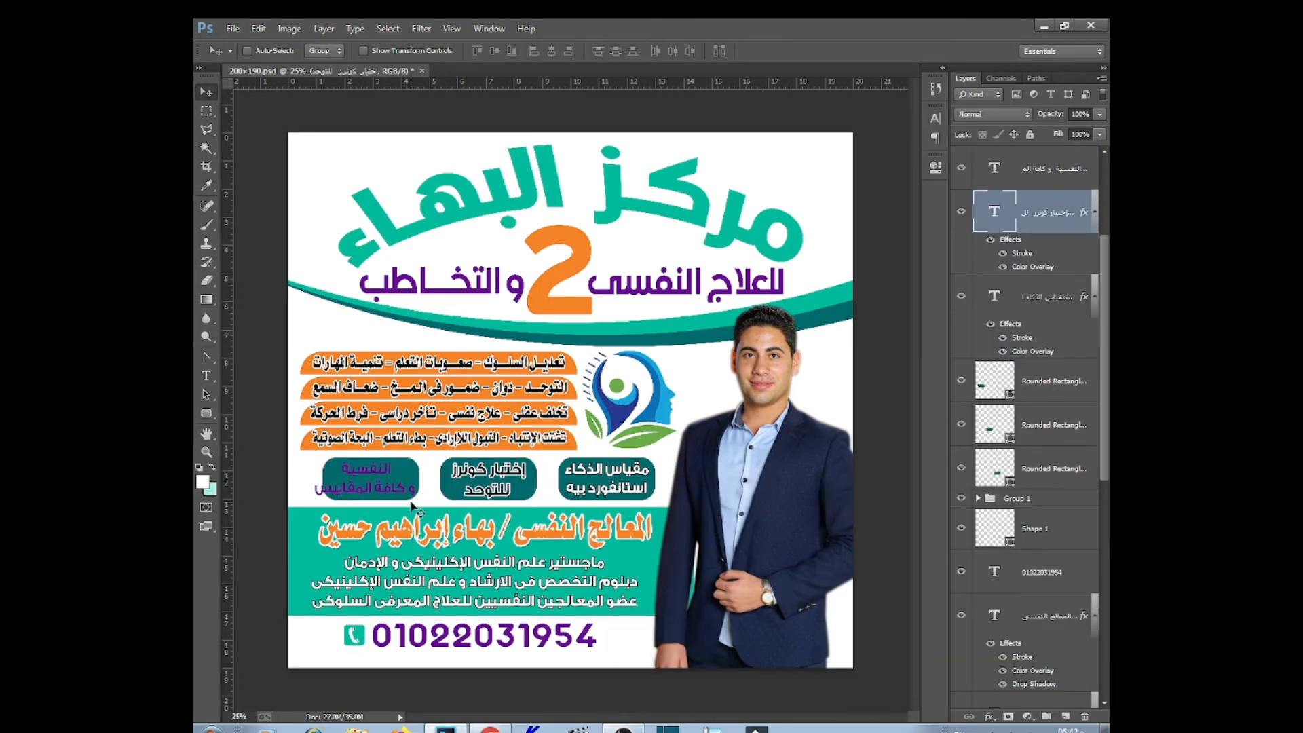
drag(1009, 237, 1032, 170)
right_click(370, 480)
click(407, 488)
key(ctrl+t)
drag(313, 480, 327, 479)
key(Return)
key(ctrl+plus)
key(ctrl+plus)
drag(438, 517, 721, 531)
key(ctrl+0)
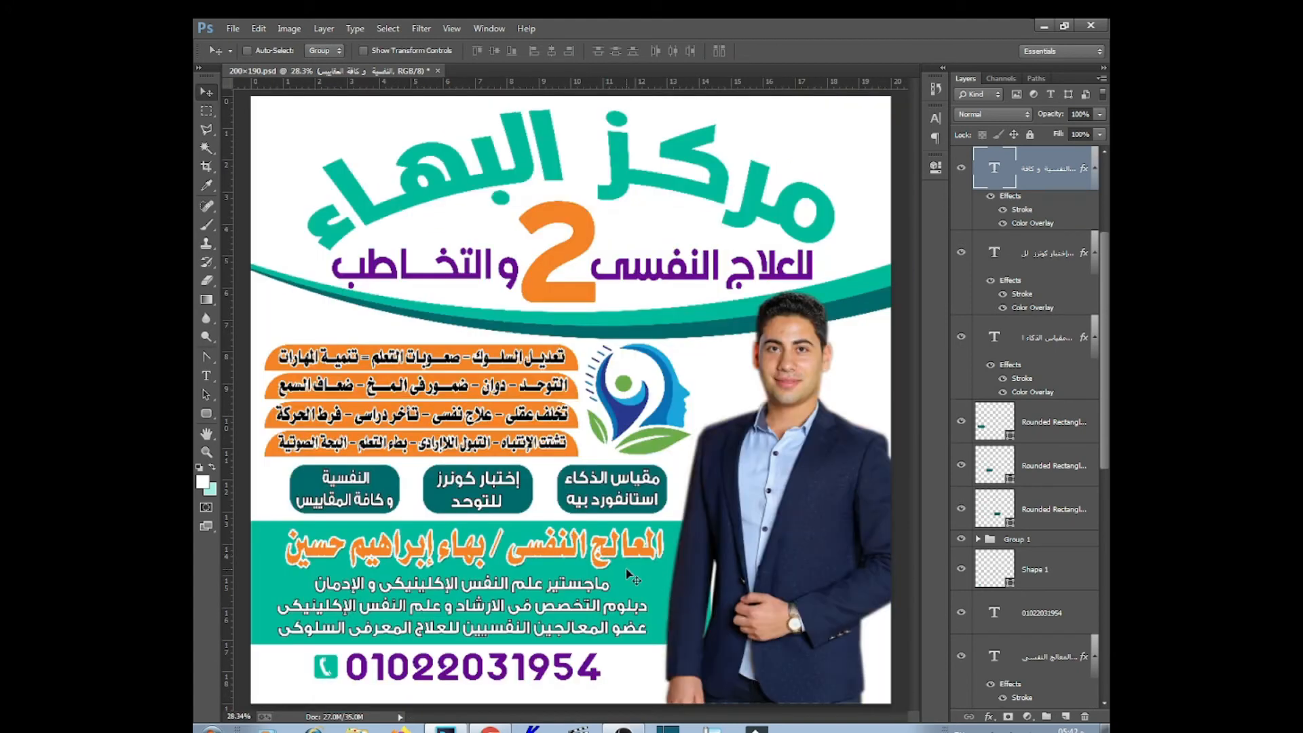
Reorder the therapist title and qualifications text layers in the stack
right_click(595, 560)
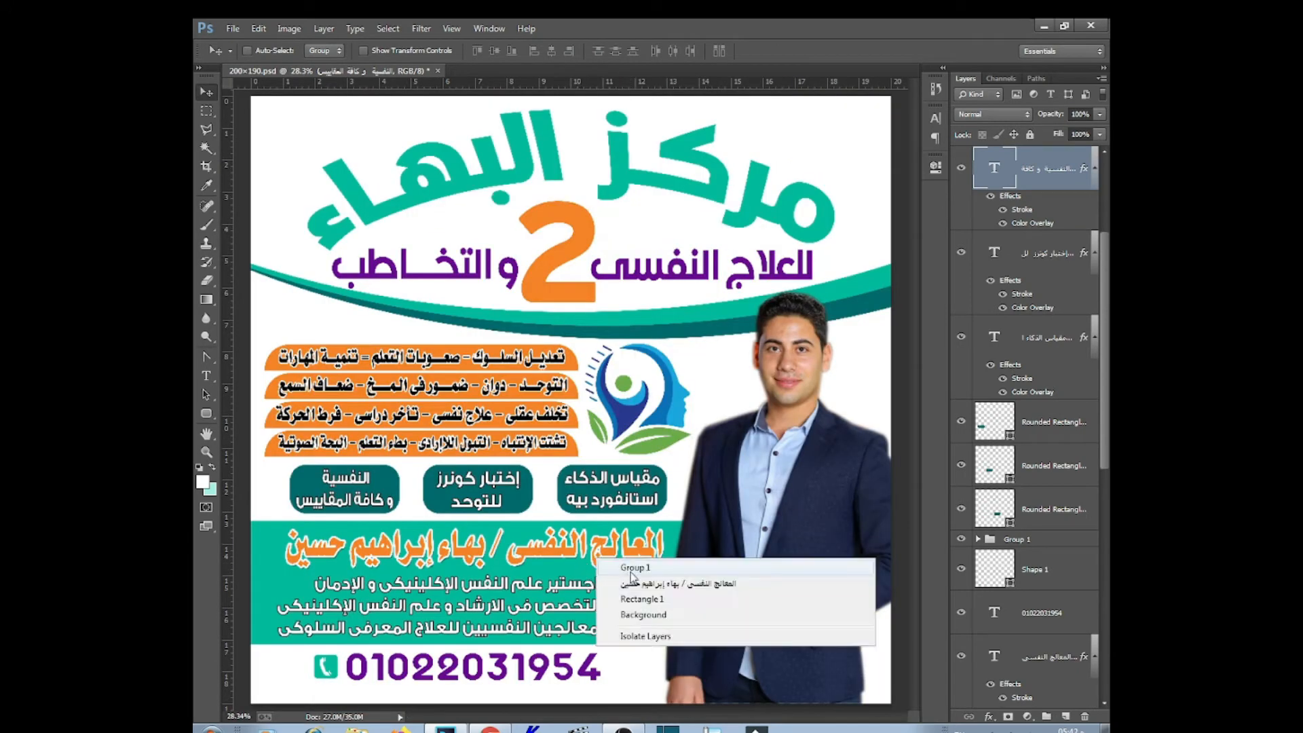
click(621, 573)
key(ctrl+bracketright)
key(ctrl+bracketright)
key(ctrl+bracketright)
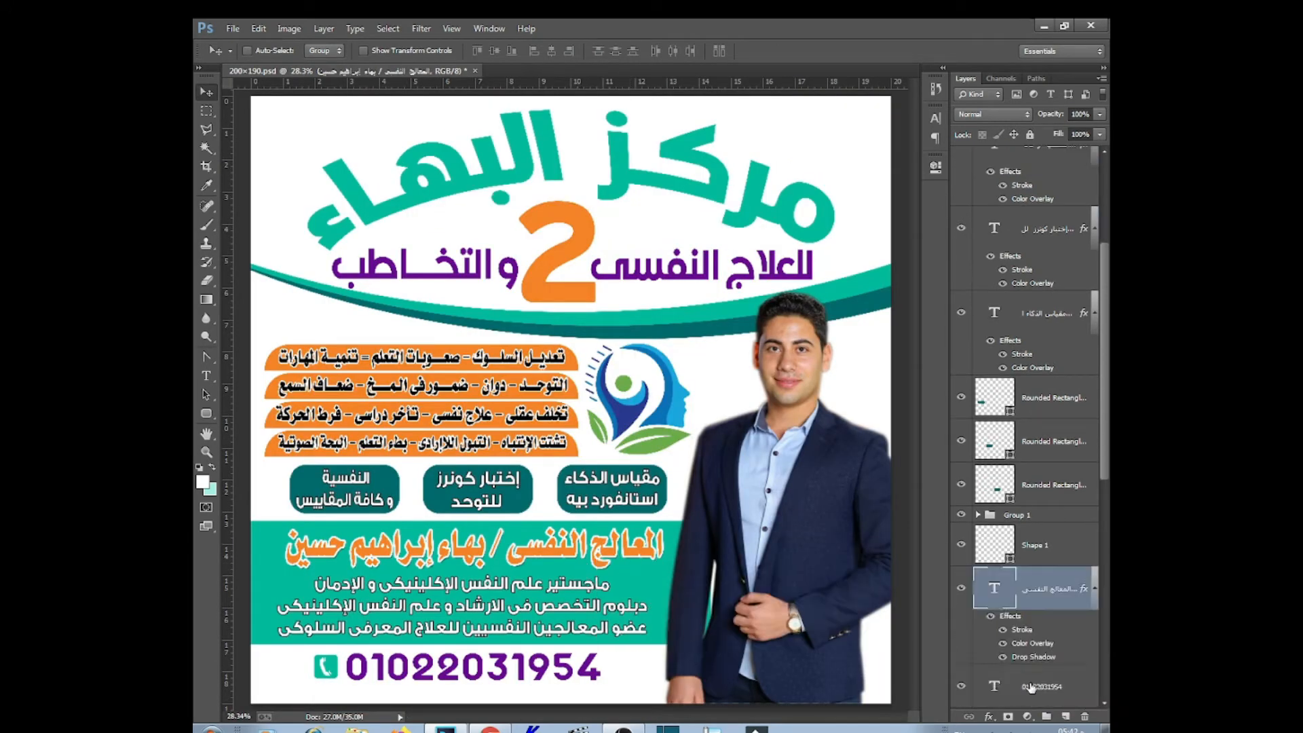
right_click(655, 611)
click(662, 617)
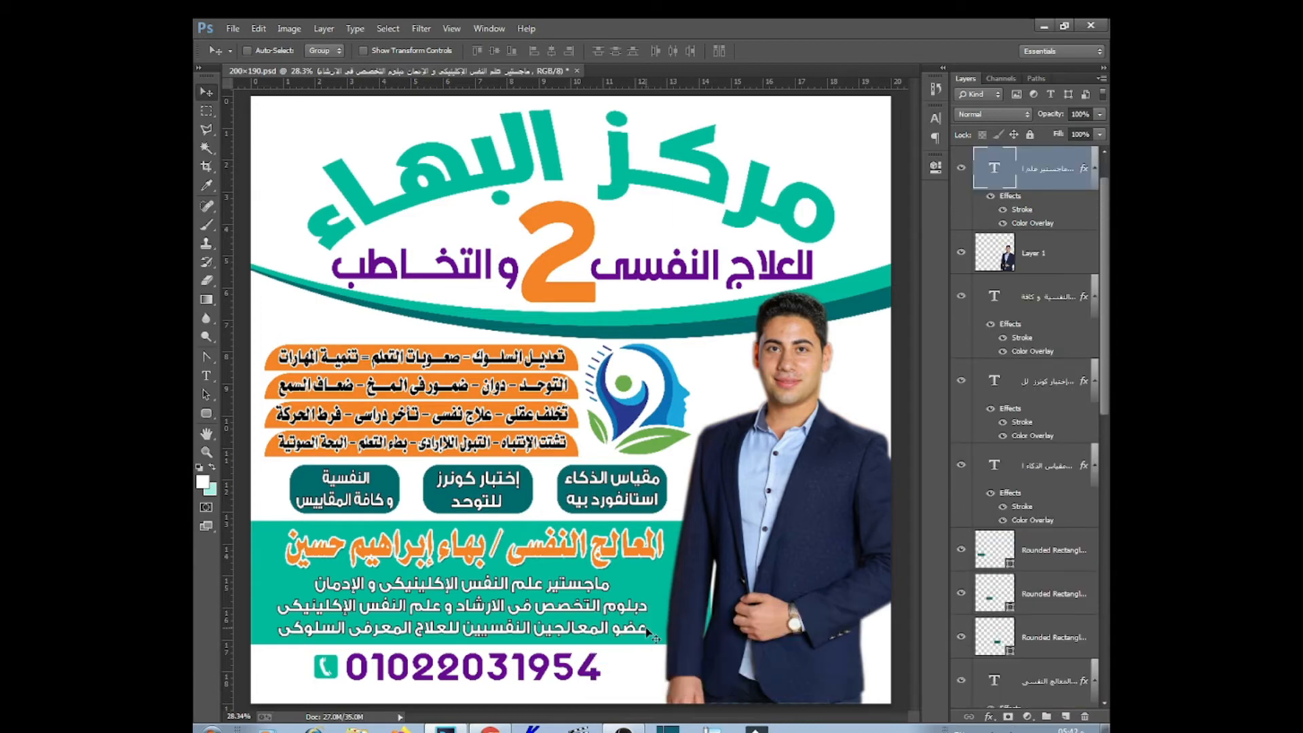
key(ctrl+bracketright)
key(ctrl+bracketright)
key(ctrl+bracketleft)
key(ctrl+bracketleft)
key(ctrl+bracketleft)
key(ctrl+bracketleft)
key(ctrl+bracketleft)
key(ctrl+bracketleft)
key(ctrl+bracketleft)
key(ctrl+bracketleft)
key(ctrl+bracketleft)
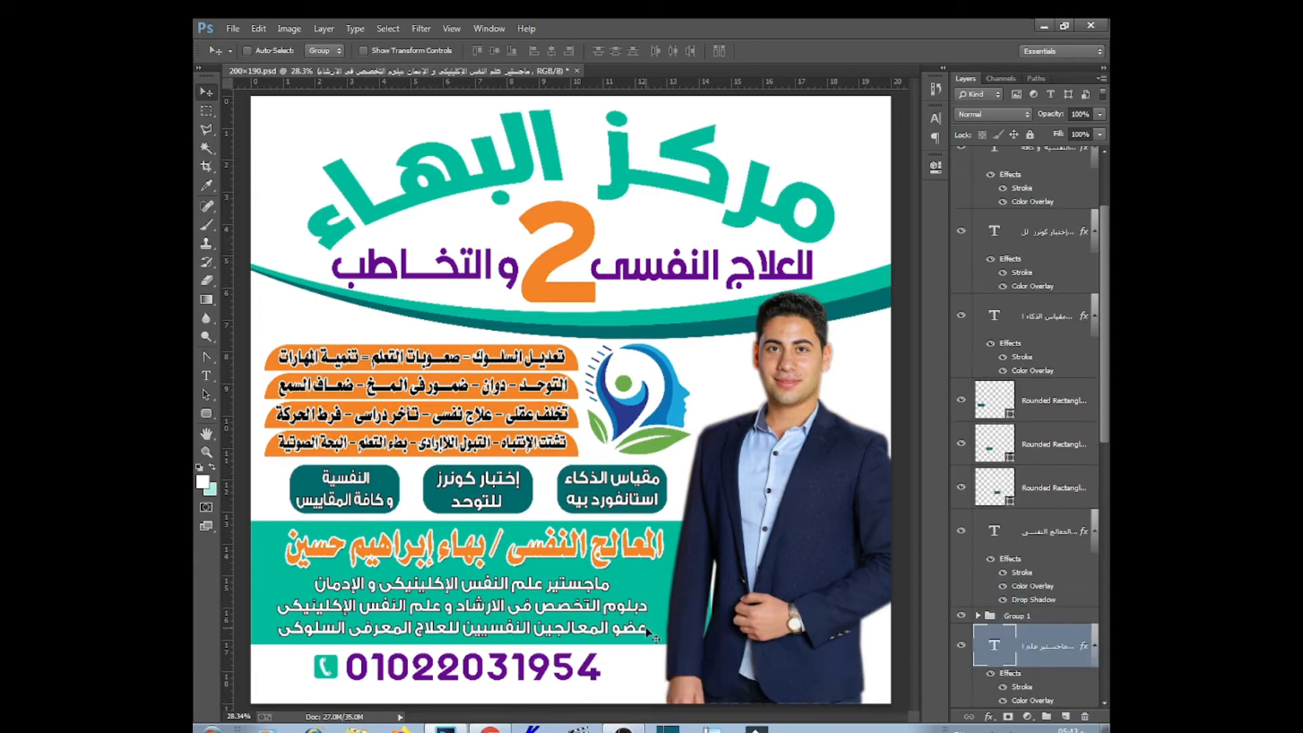
Raise the teal band layer Rectangle 1 two steps and select the phone number layer
right_click(619, 606)
click(699, 641)
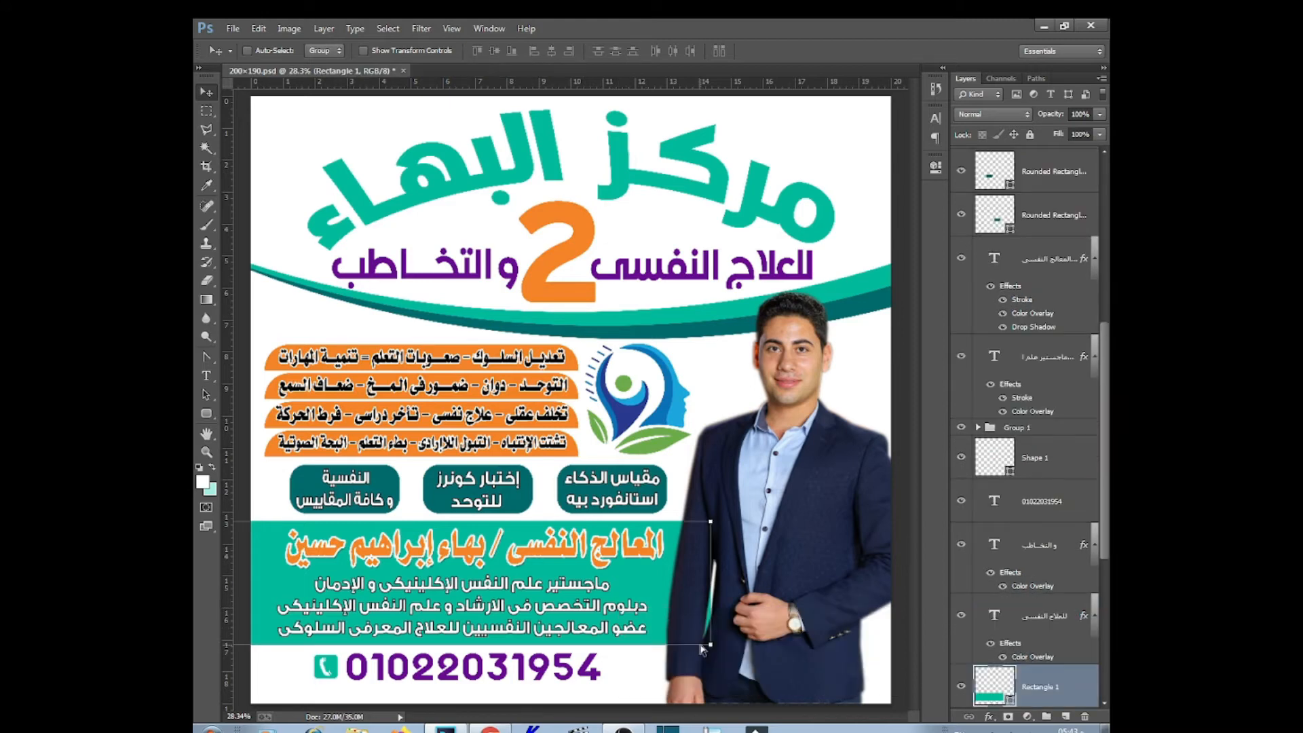
key(ctrl+bracketright)
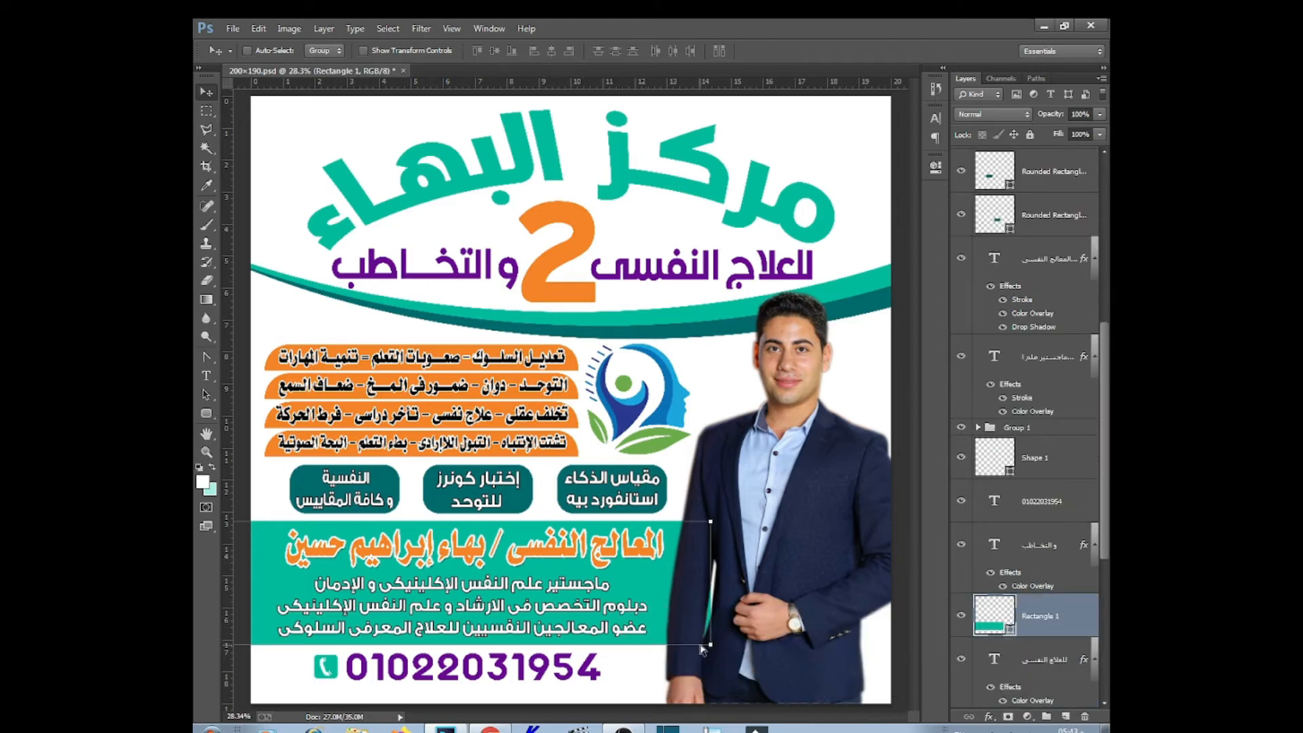
key(ctrl+bracketright)
key(ctrl+bracketright)
key(ctrl+bracketright)
key(ctrl+bracketright)
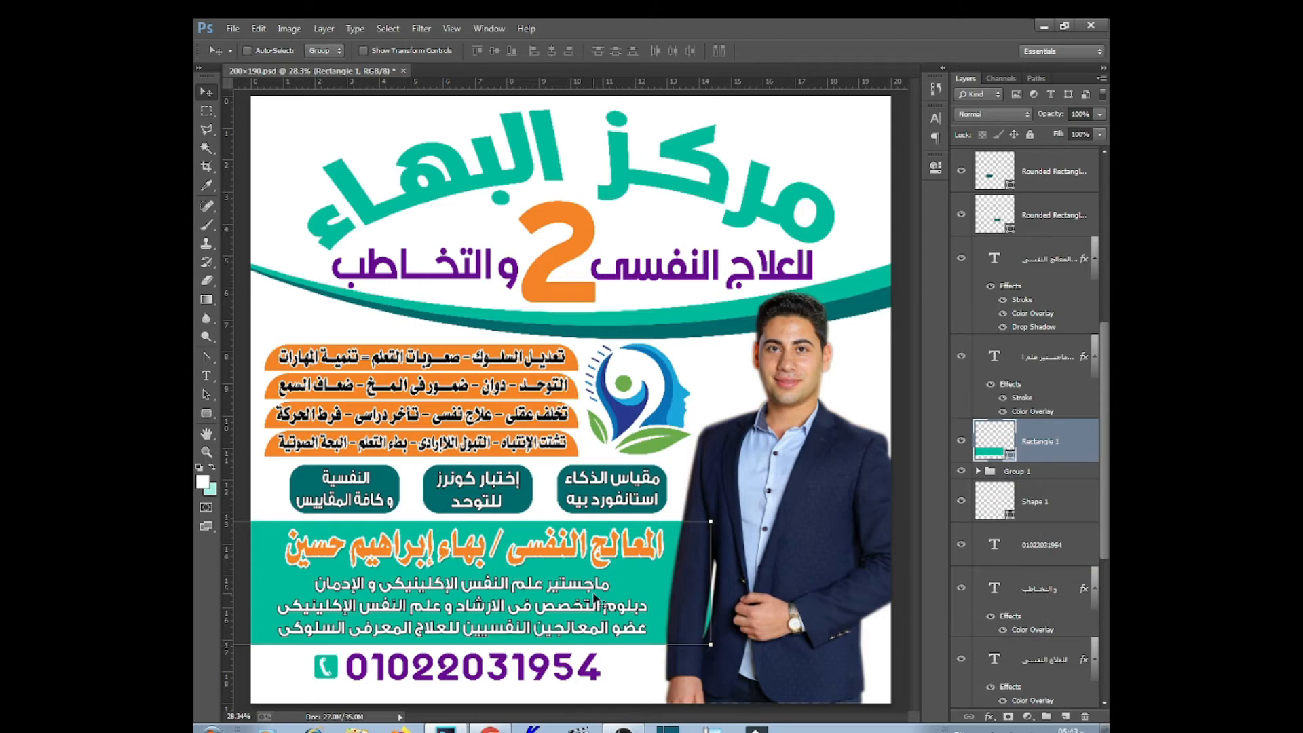
key(ctrl+minus)
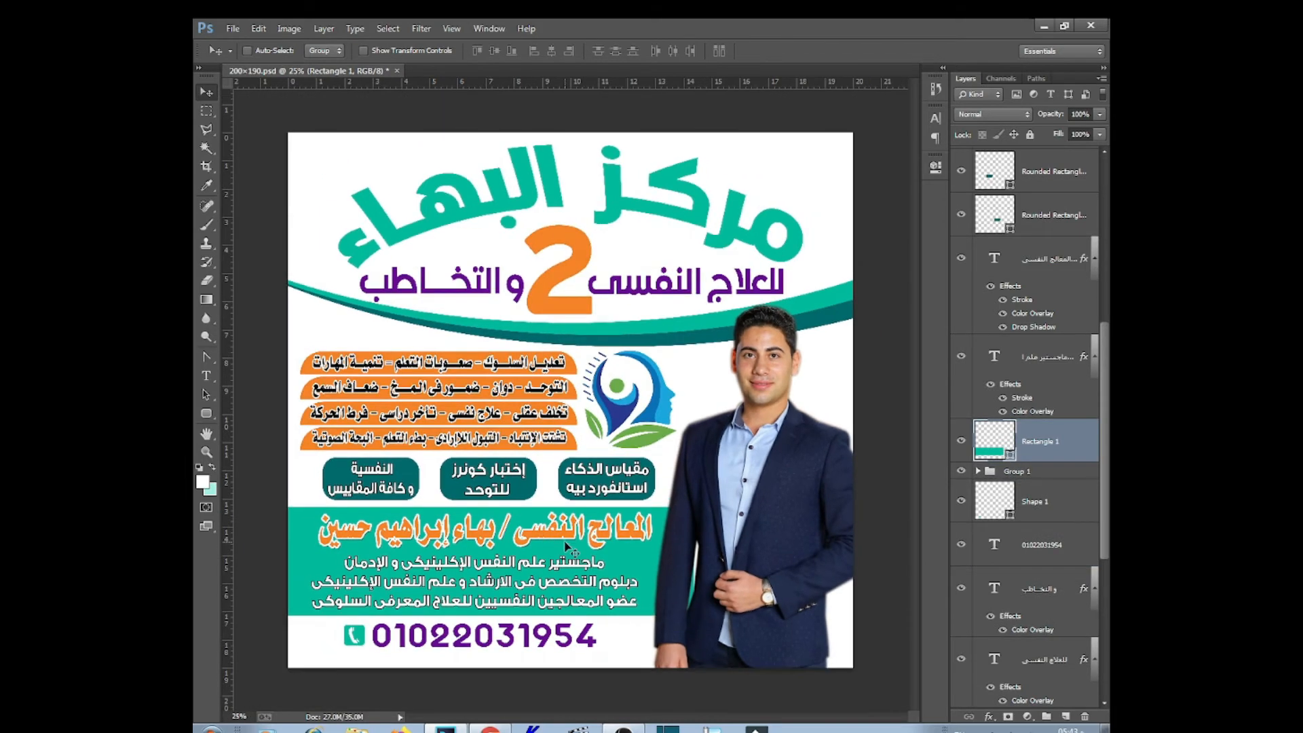
right_click(550, 644)
click(580, 659)
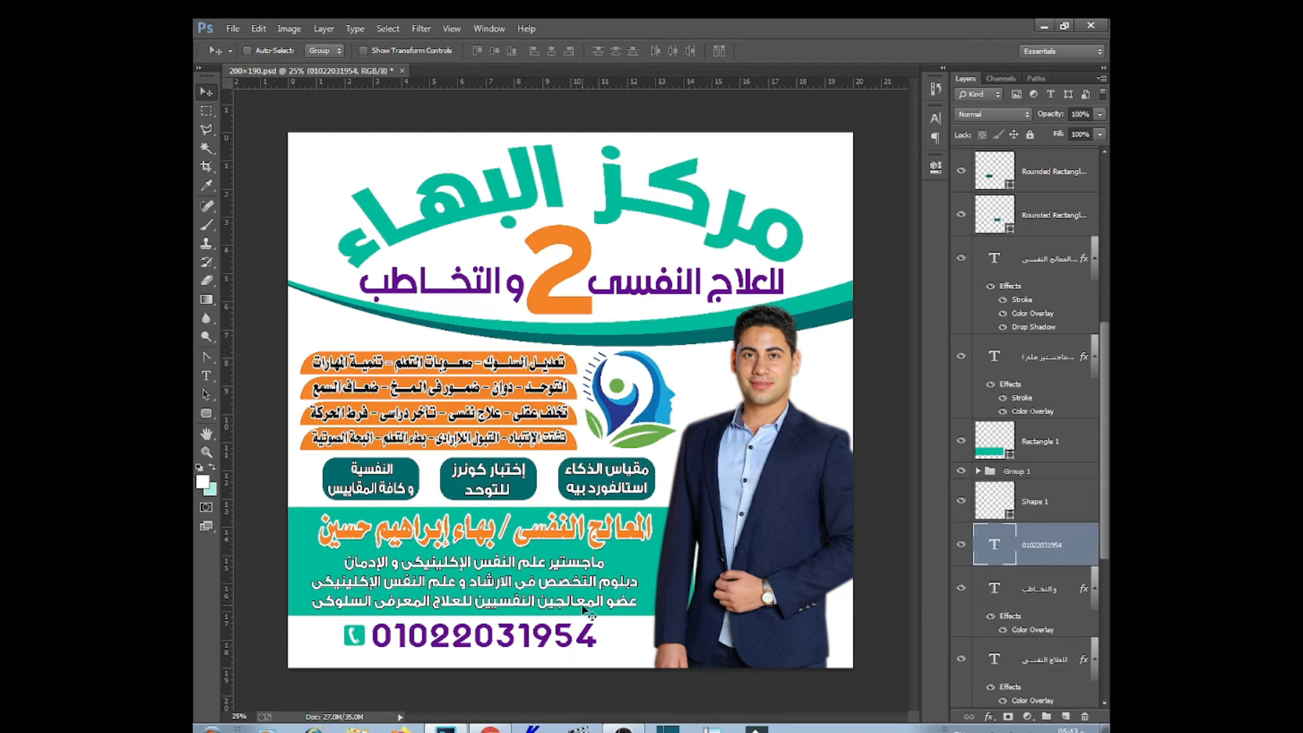
Change the therapist title's Color Overlay to near-black
right_click(633, 536)
click(679, 546)
double_click(1034, 314)
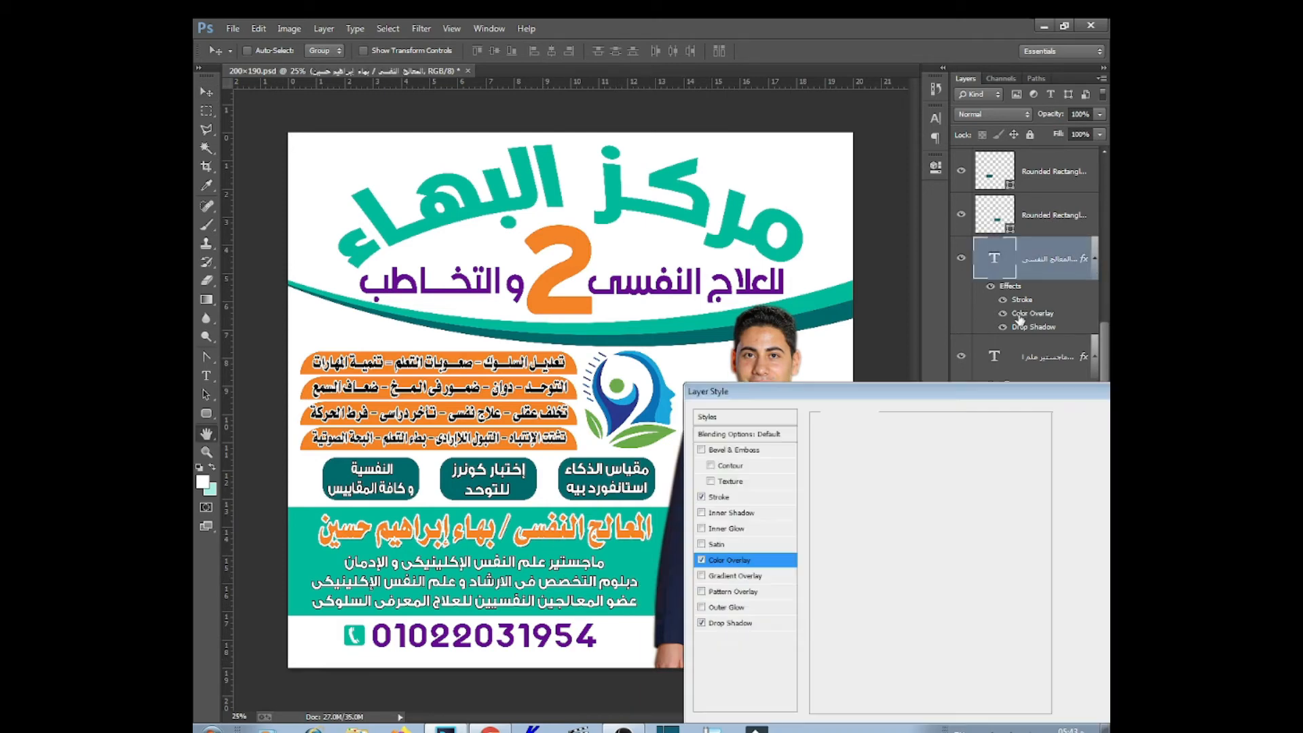
click(975, 437)
click(844, 309)
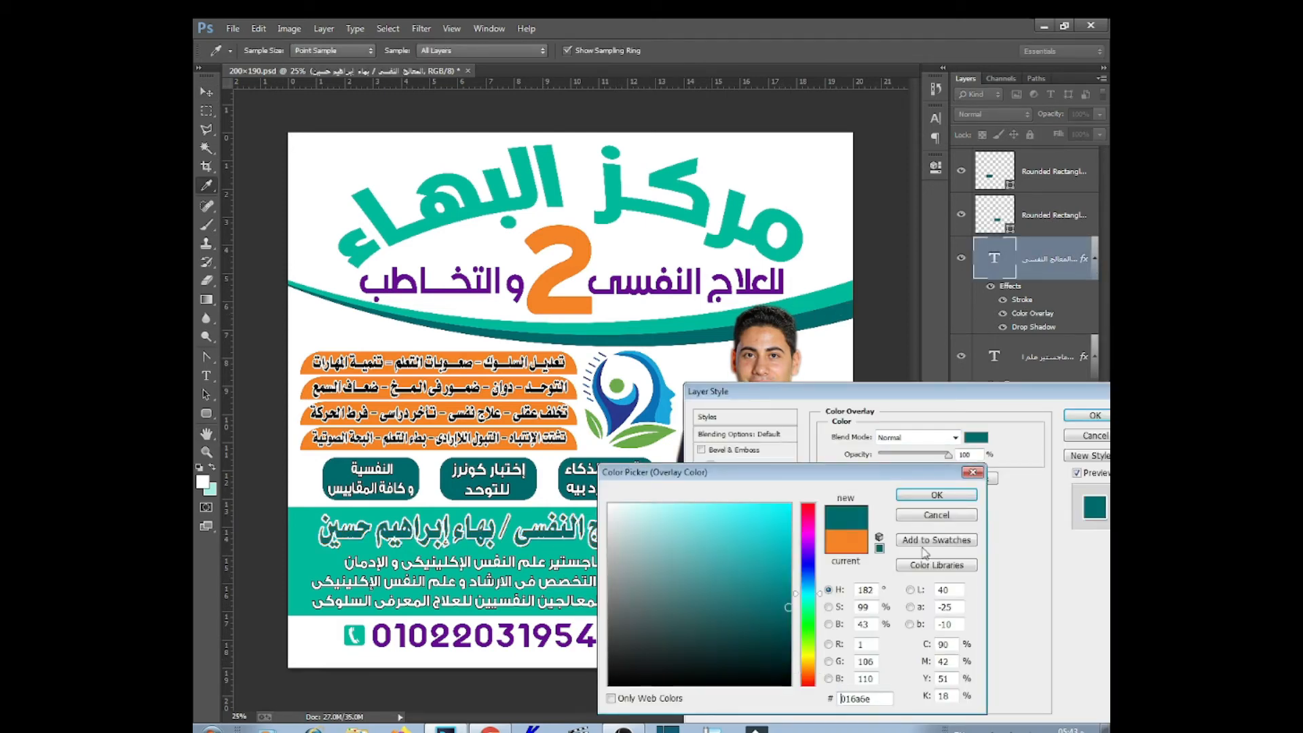
click(790, 658)
click(936, 494)
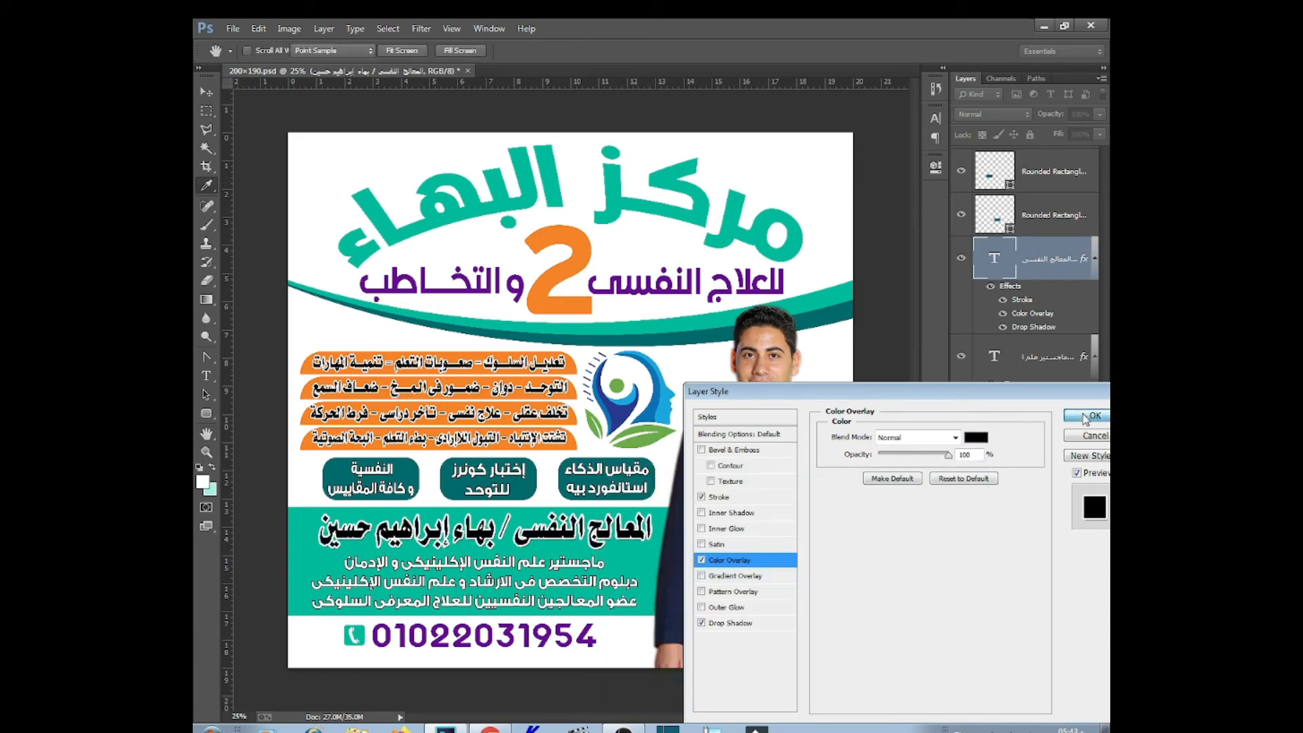
click(1088, 416)
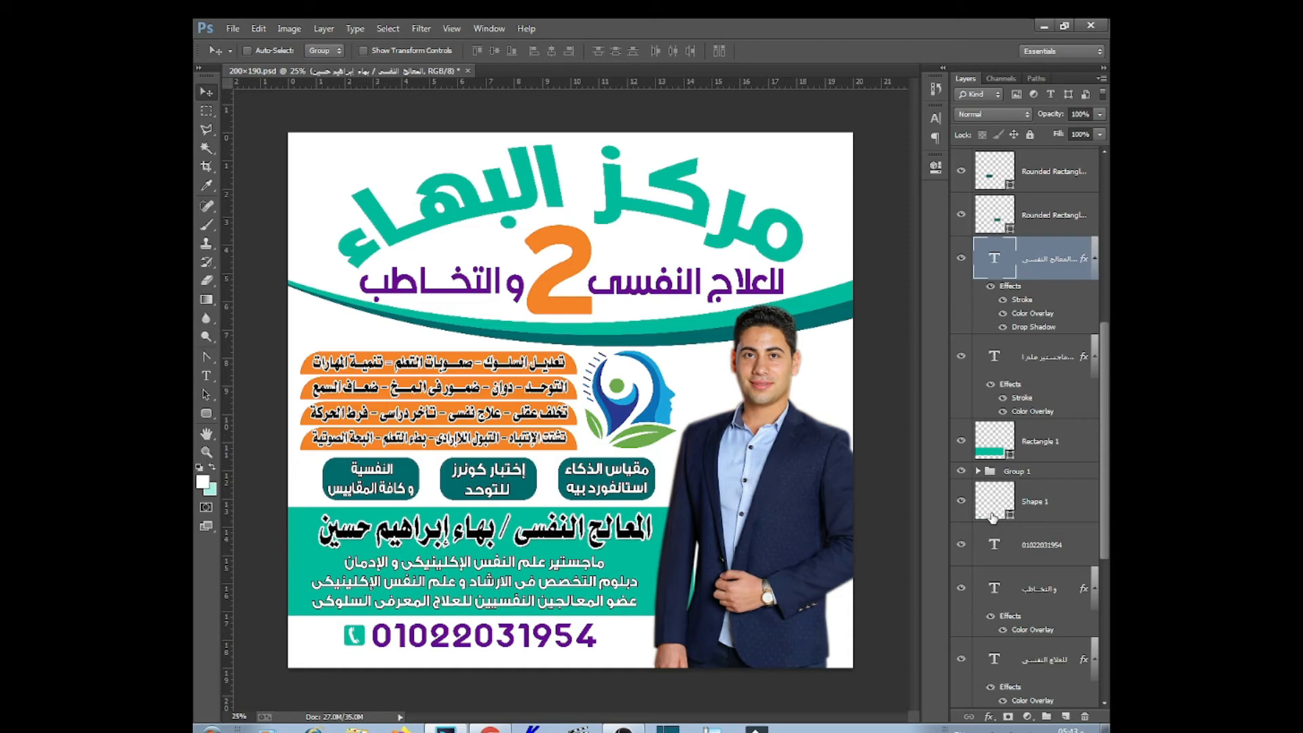
Shift the qualifications text slightly right and select the Ellipse 1 layer
right_click(475, 584)
click(523, 589)
drag(513, 596, 519, 597)
right_click(795, 212)
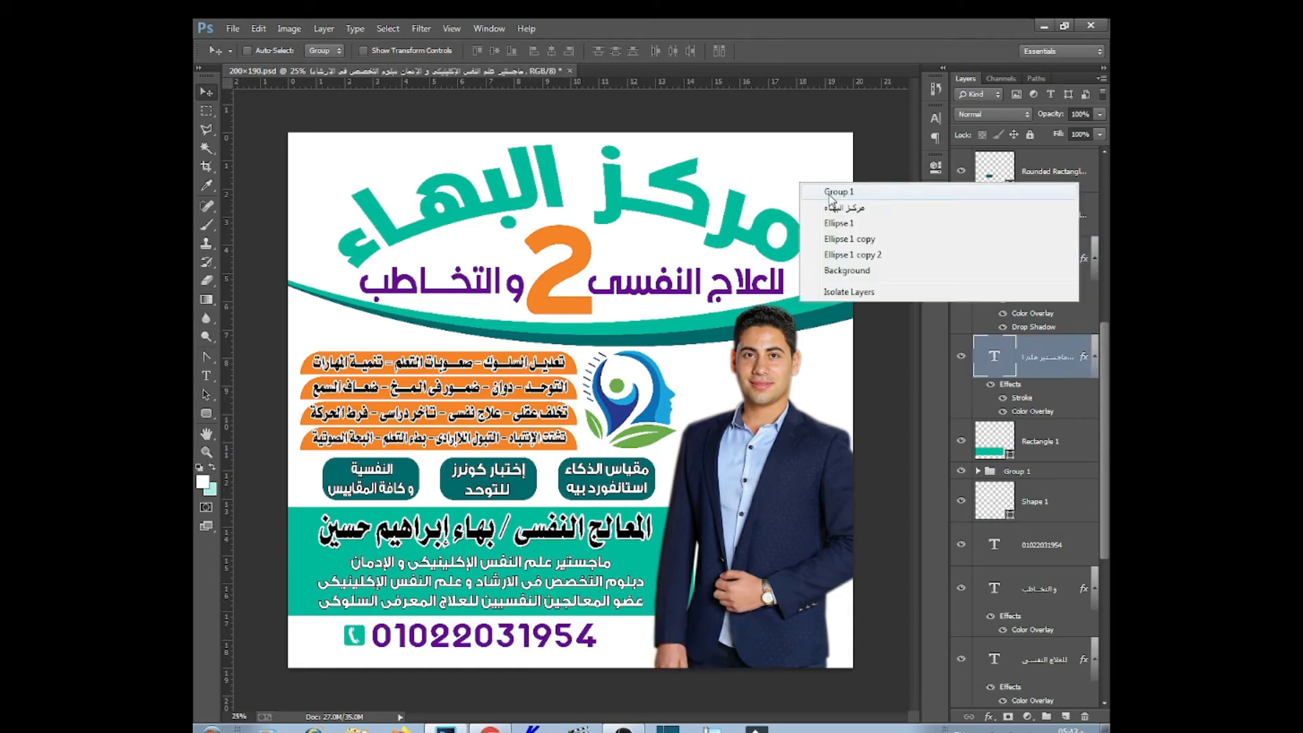
click(854, 225)
scroll(1100, 423, down, 2)
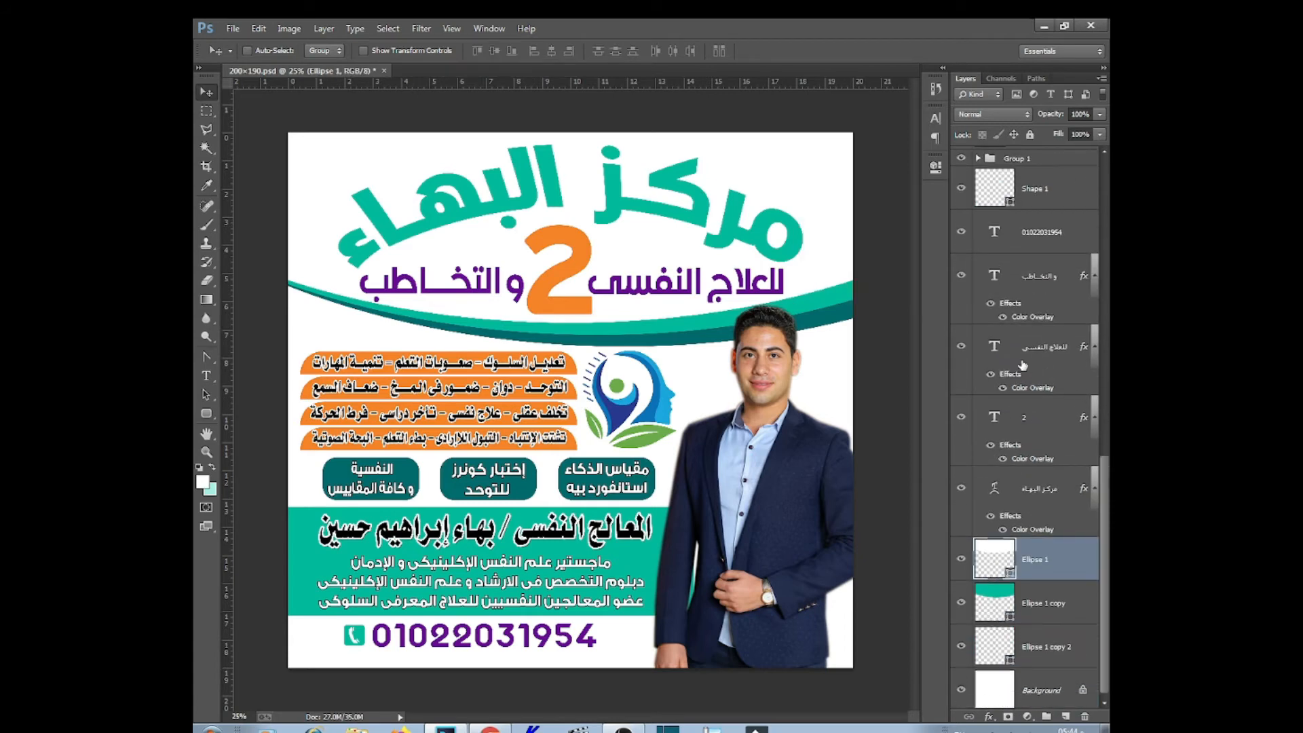
Select the Background layer and set the foreground colour to teal sampled from the flyer
right_click(843, 399)
click(874, 441)
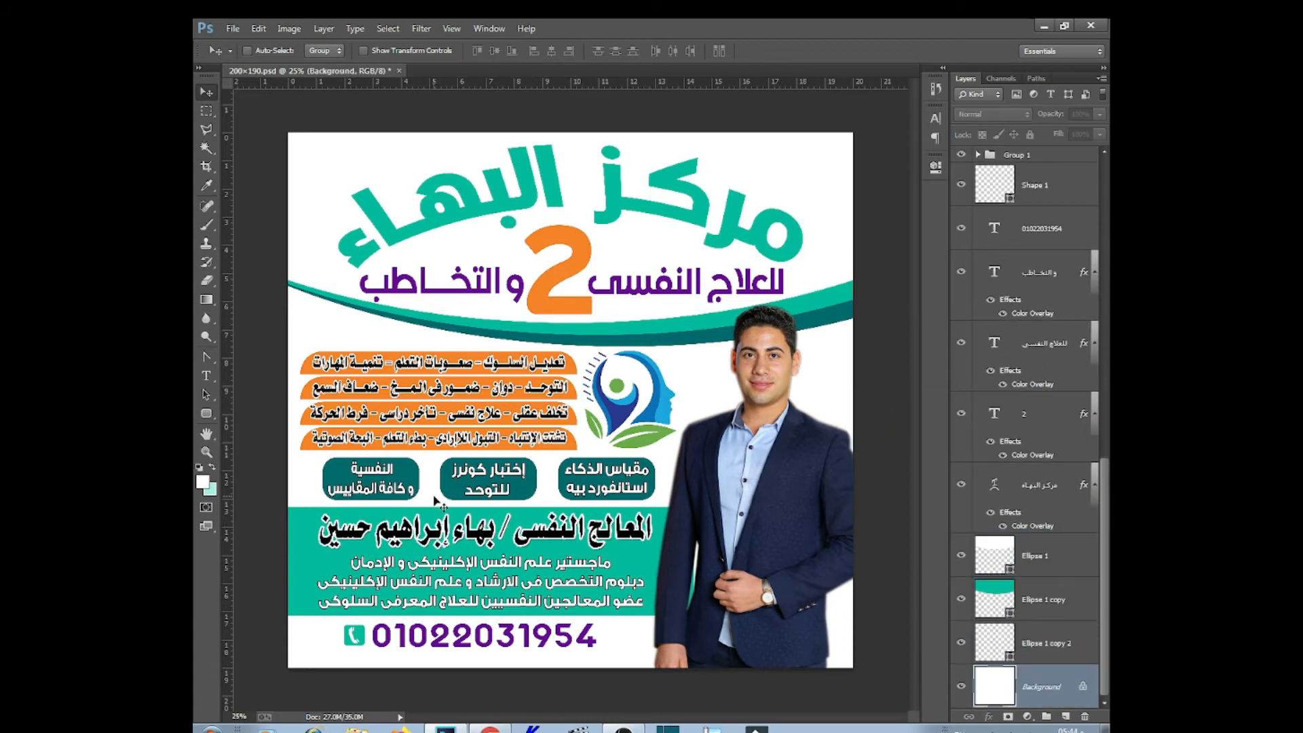
click(213, 469)
click(202, 482)
click(825, 302)
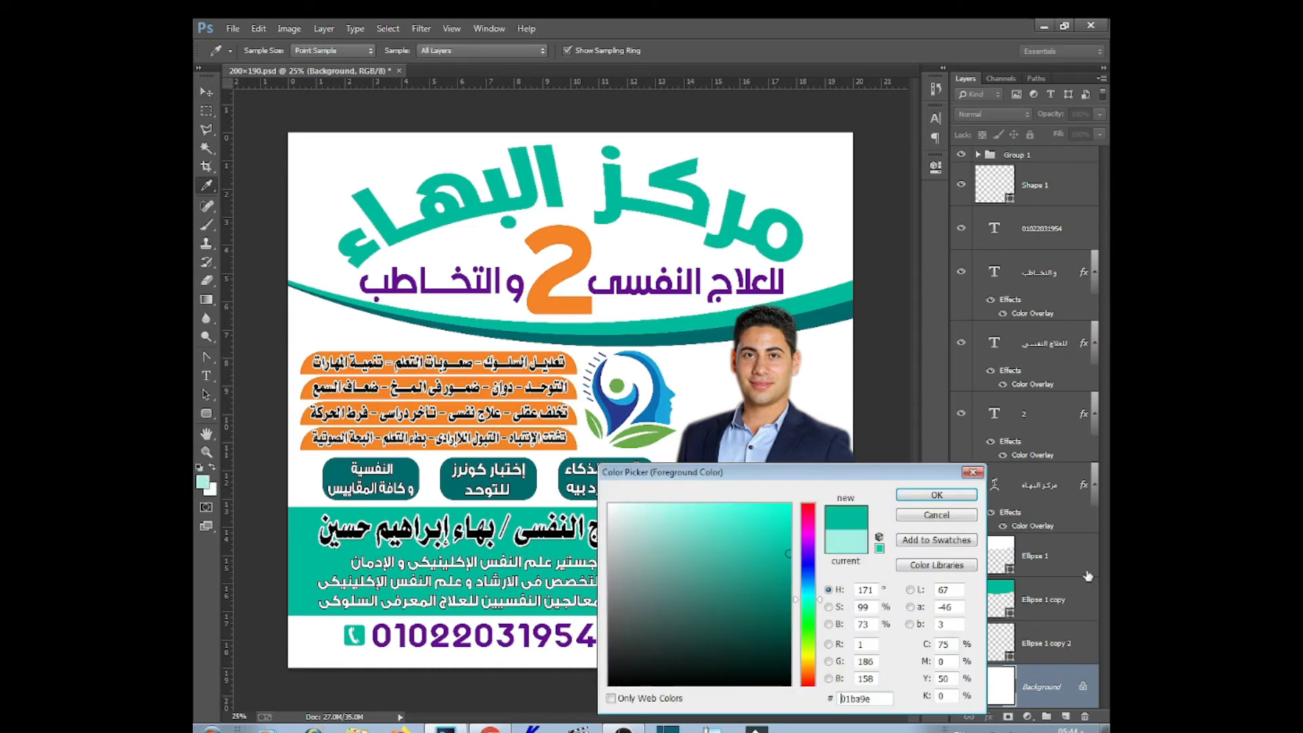
click(935, 499)
Drag teal-to-white gradients across the background along the right and left edges
click(207, 299)
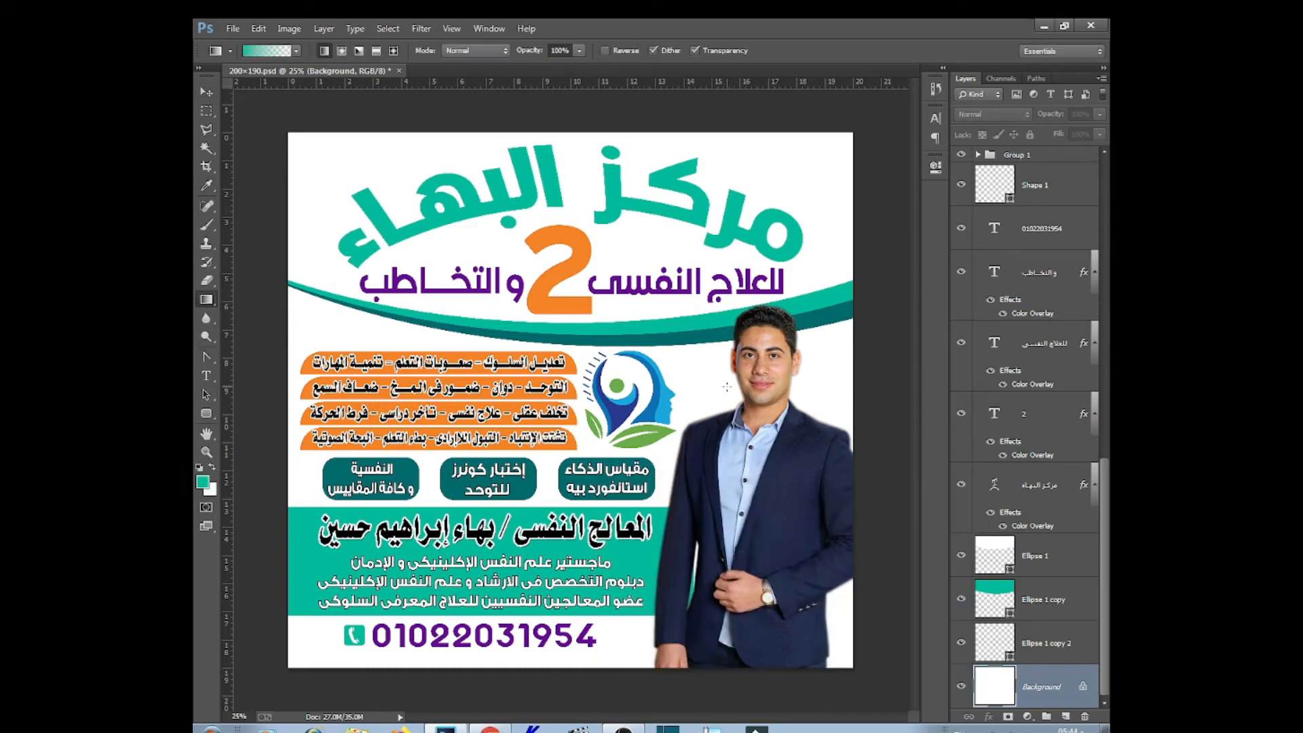
drag(859, 421, 858, 422)
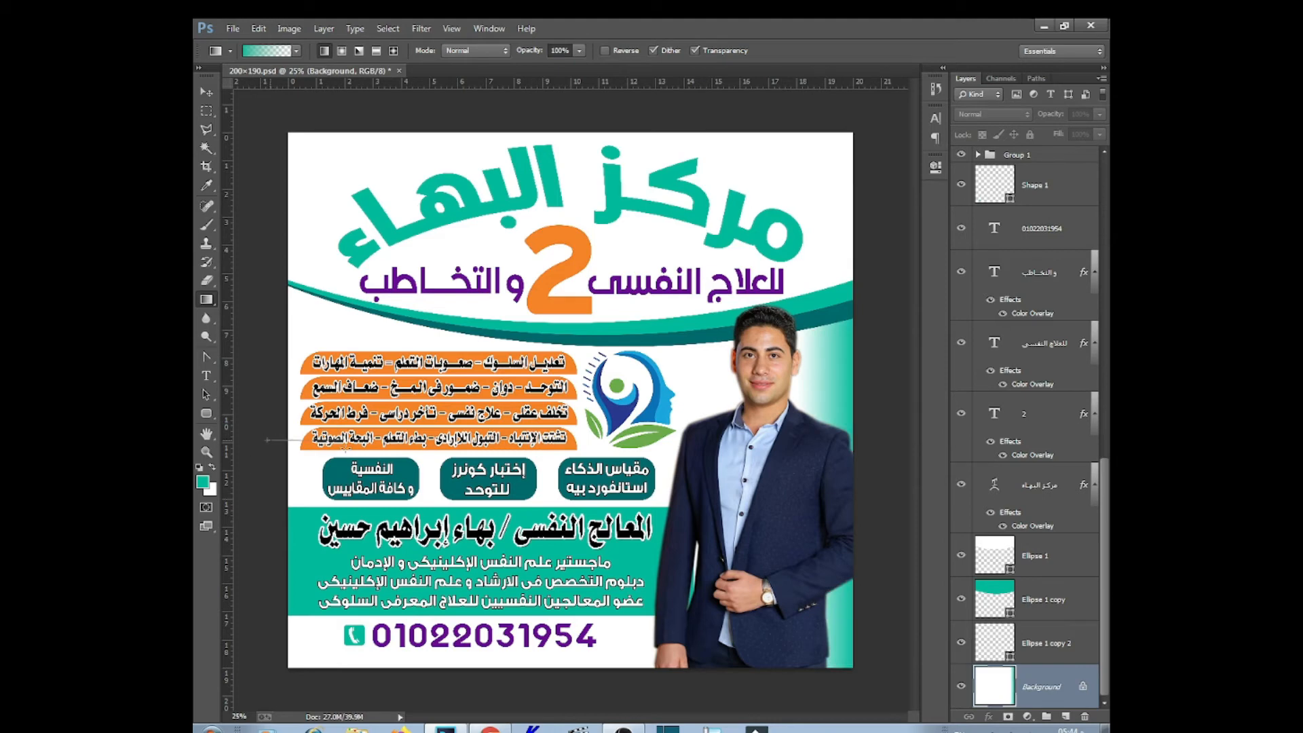
drag(346, 441, 348, 464)
click(207, 92)
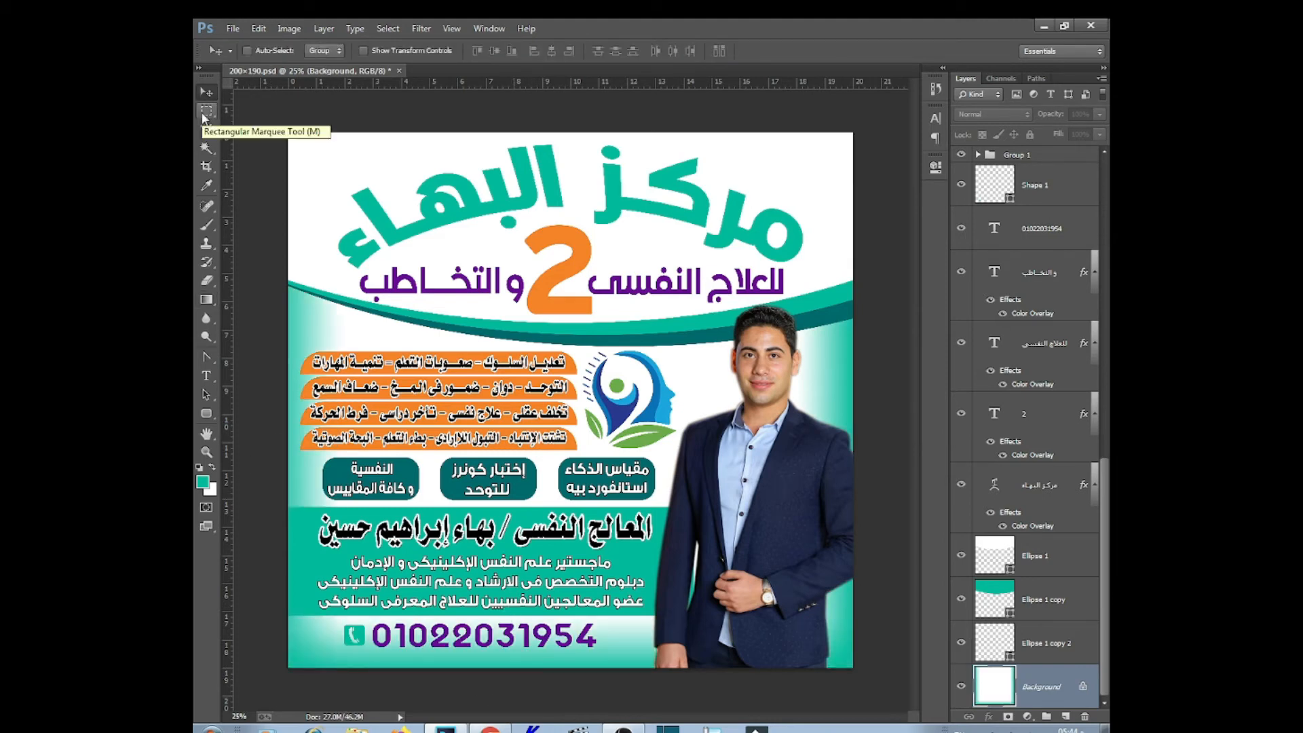
right_click(637, 559)
click(697, 581)
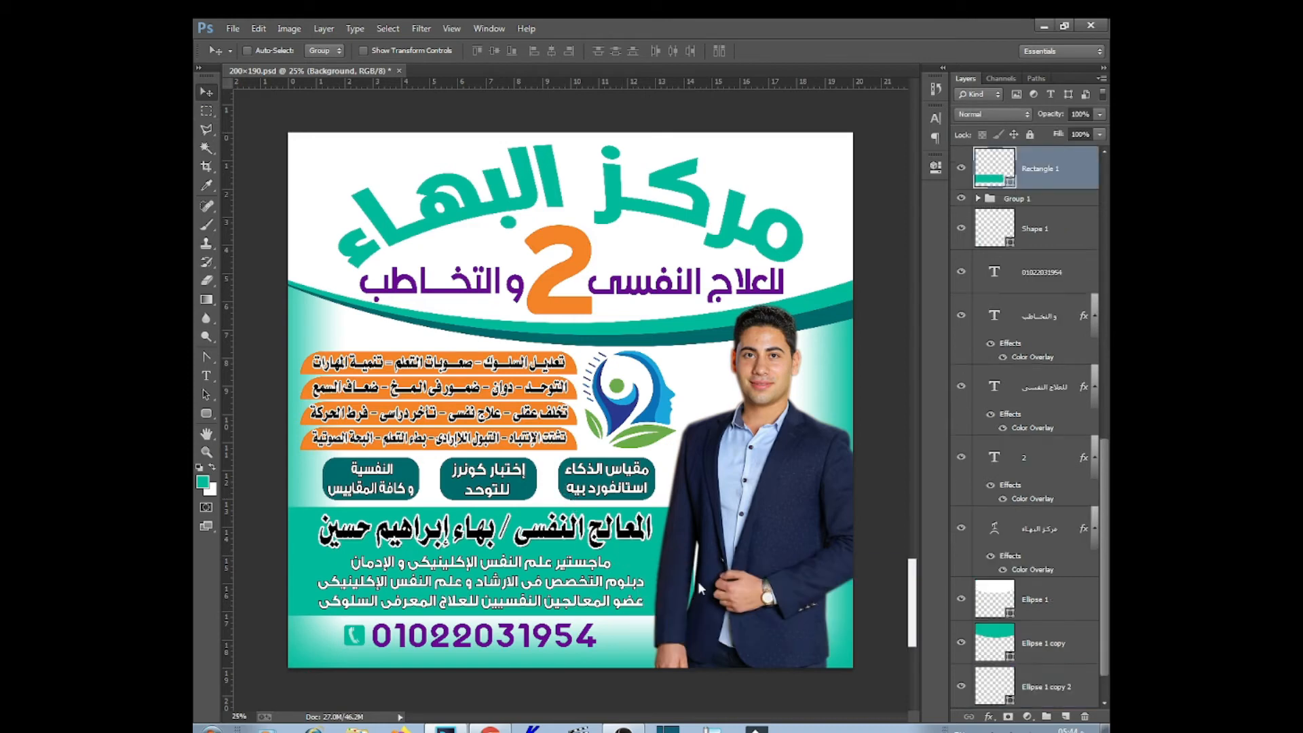
Fill the name band with a bright orange, setting magenta around 20
double_click(996, 182)
click(552, 279)
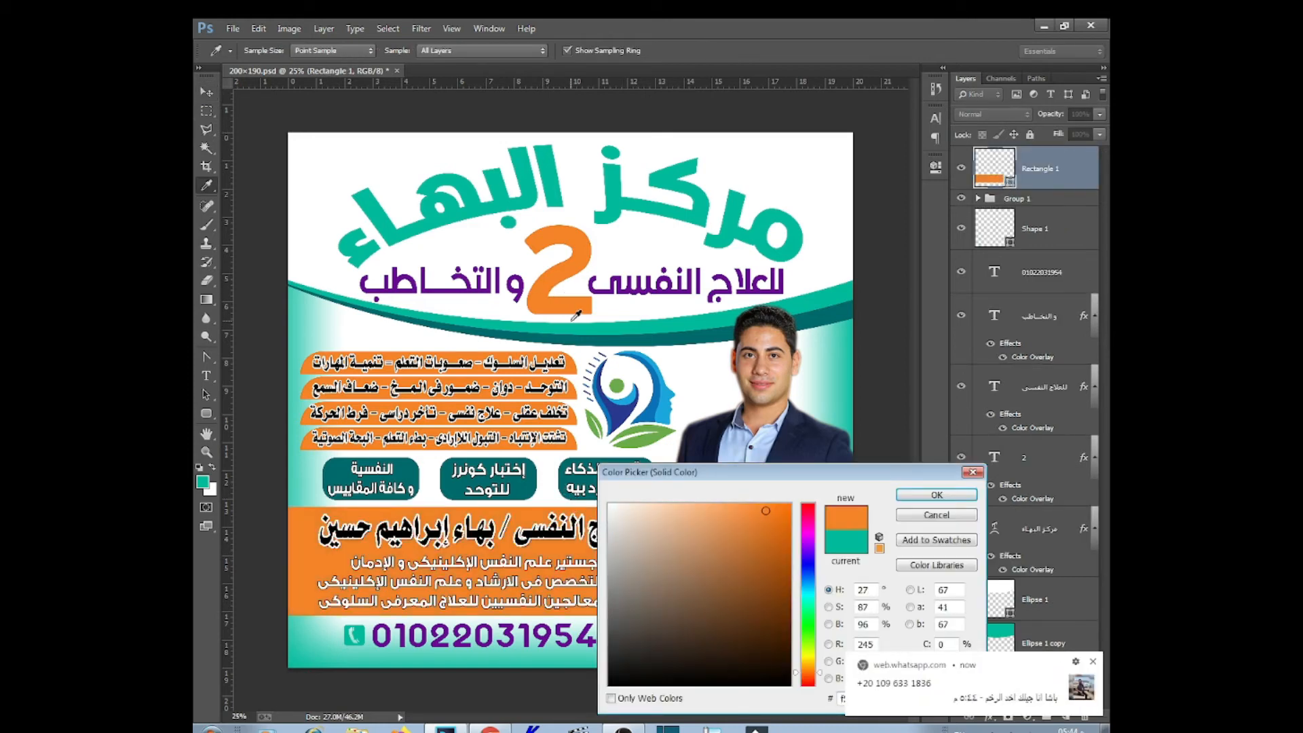
click(673, 511)
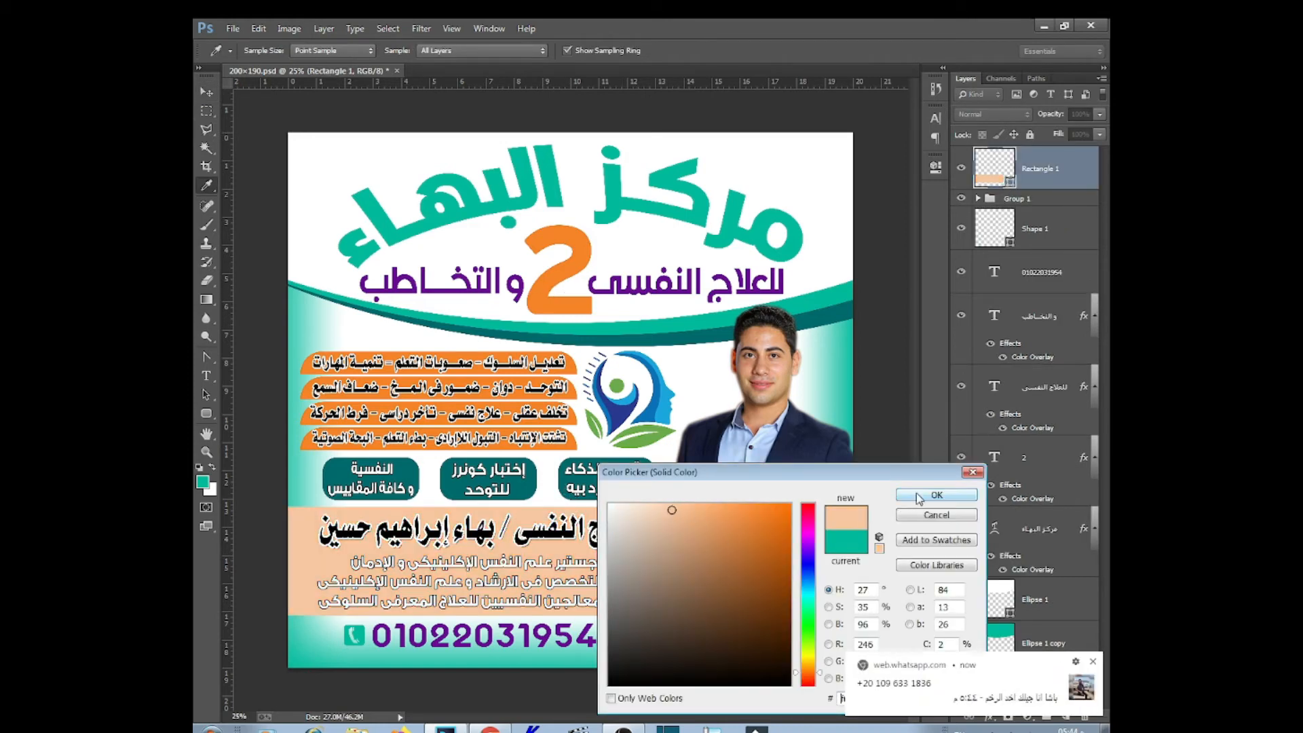
click(789, 504)
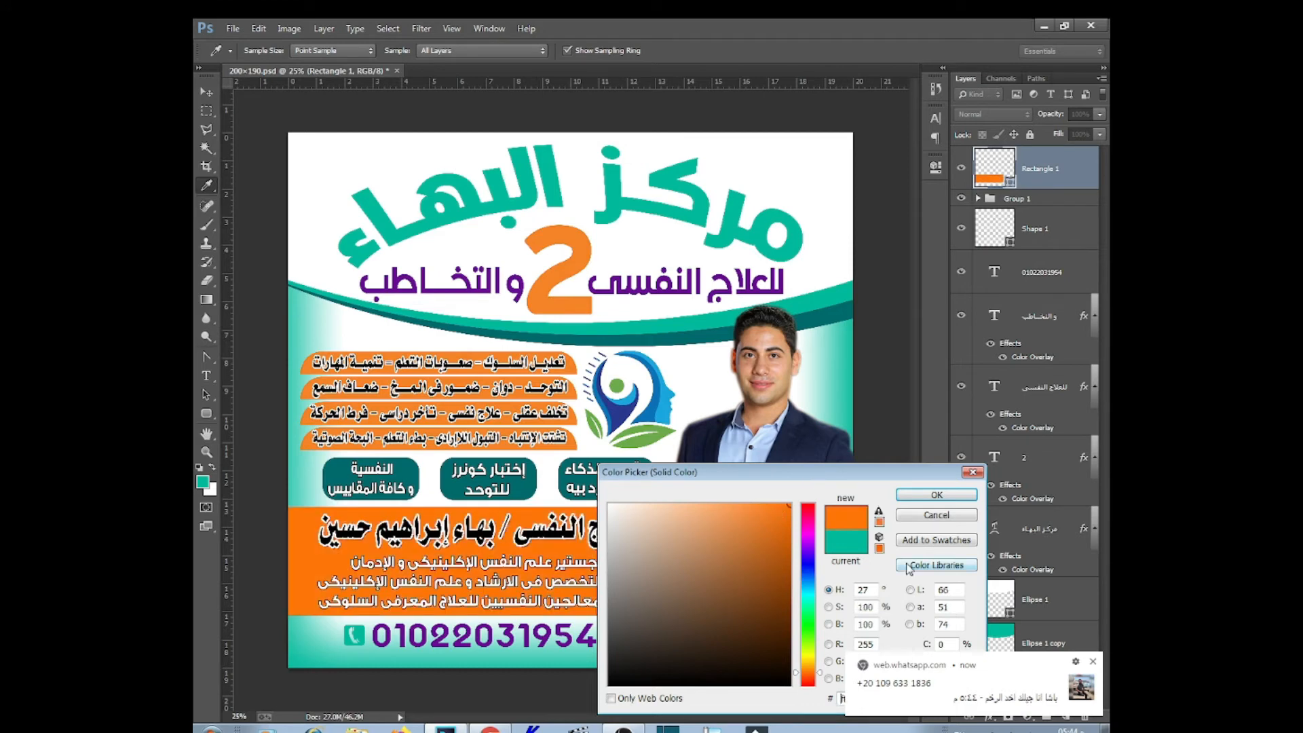
click(1092, 661)
drag(957, 660, 891, 662)
text(20e)
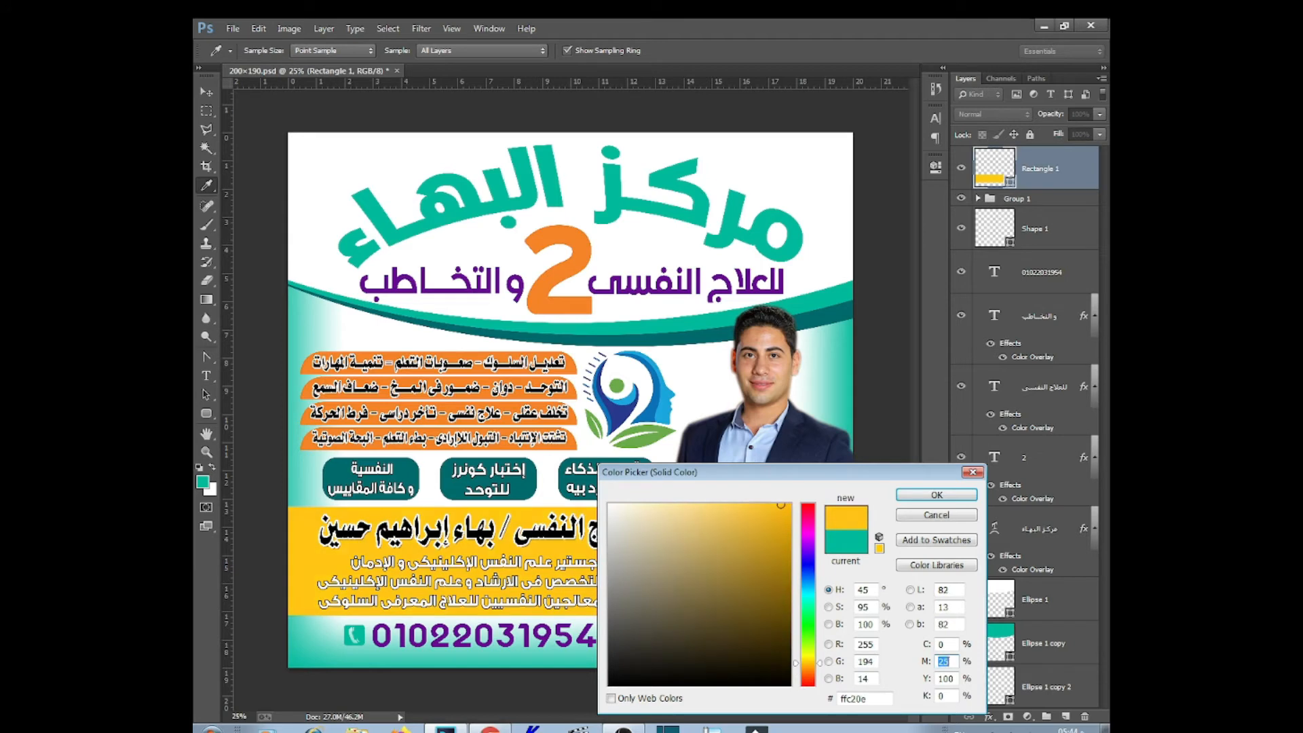
key(Down)
key(Down)
key(Down)
key(Down)
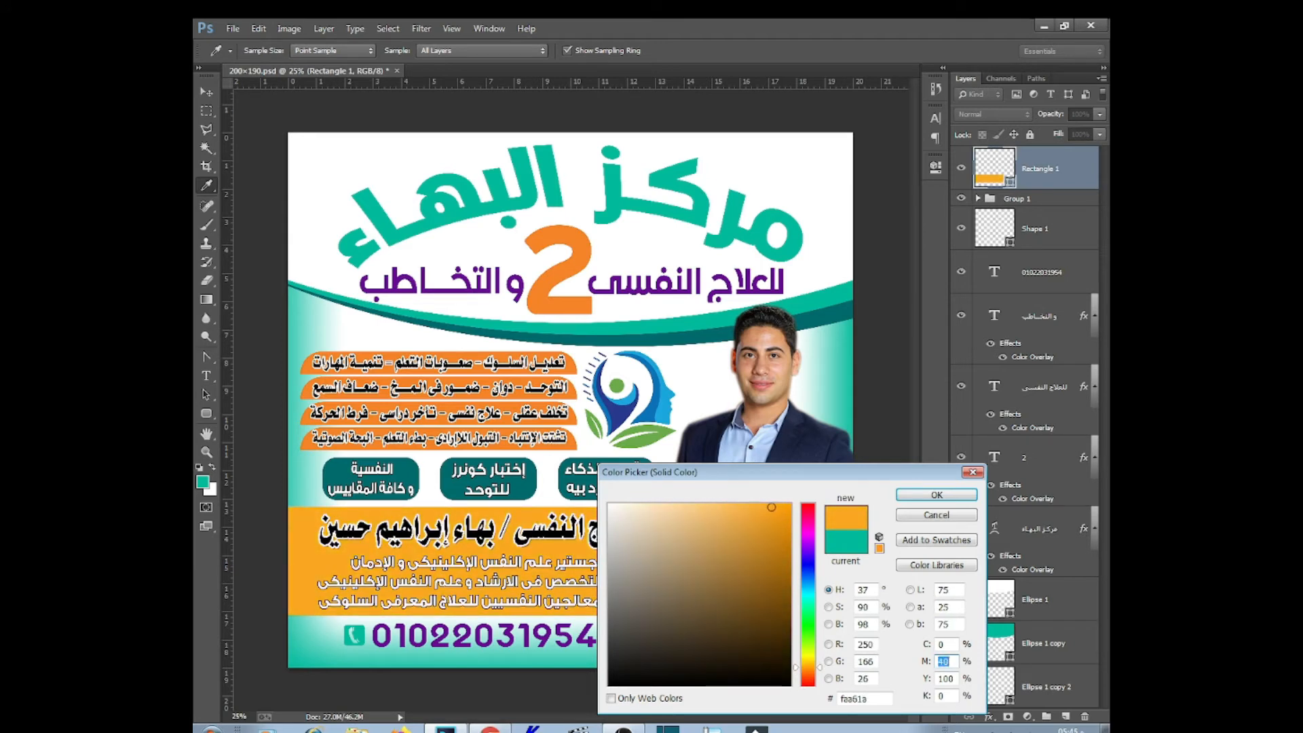
key(Return)
Add a white (ffffff) Stroke effect to the phone number text layer
right_click(515, 641)
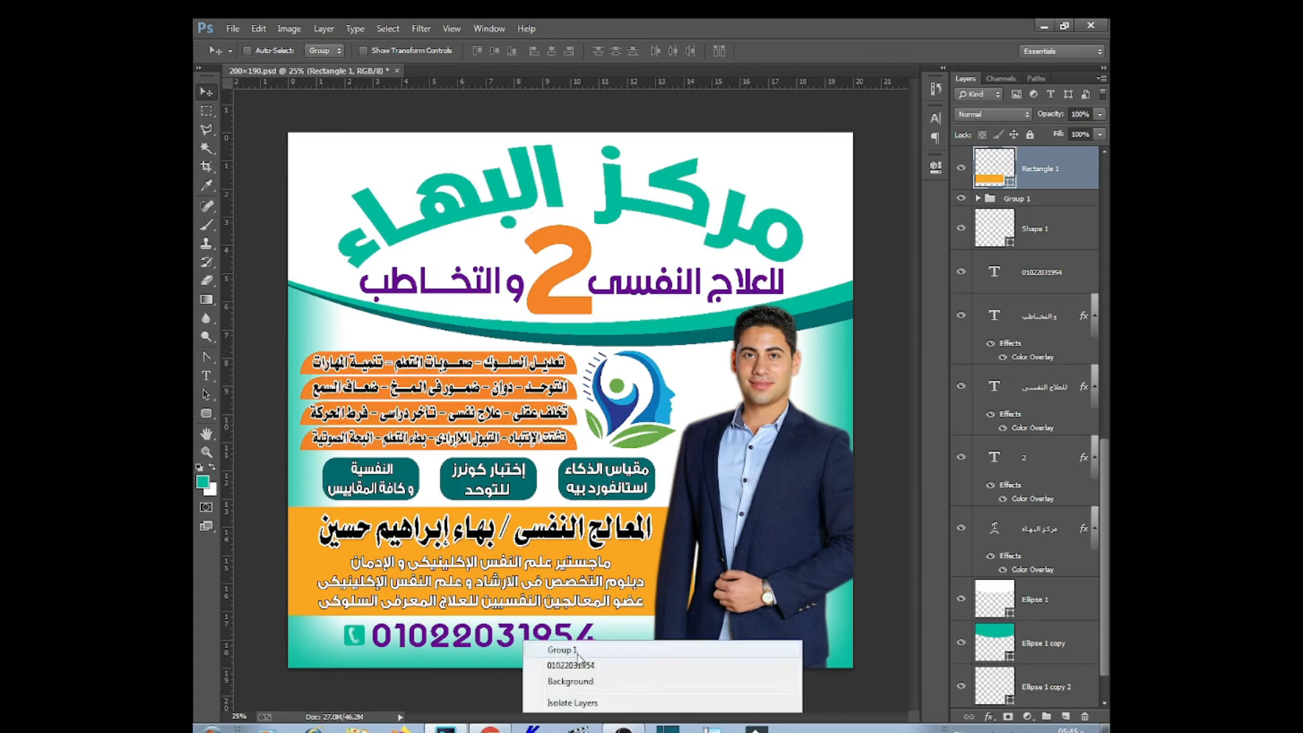
click(543, 646)
click(994, 714)
click(858, 570)
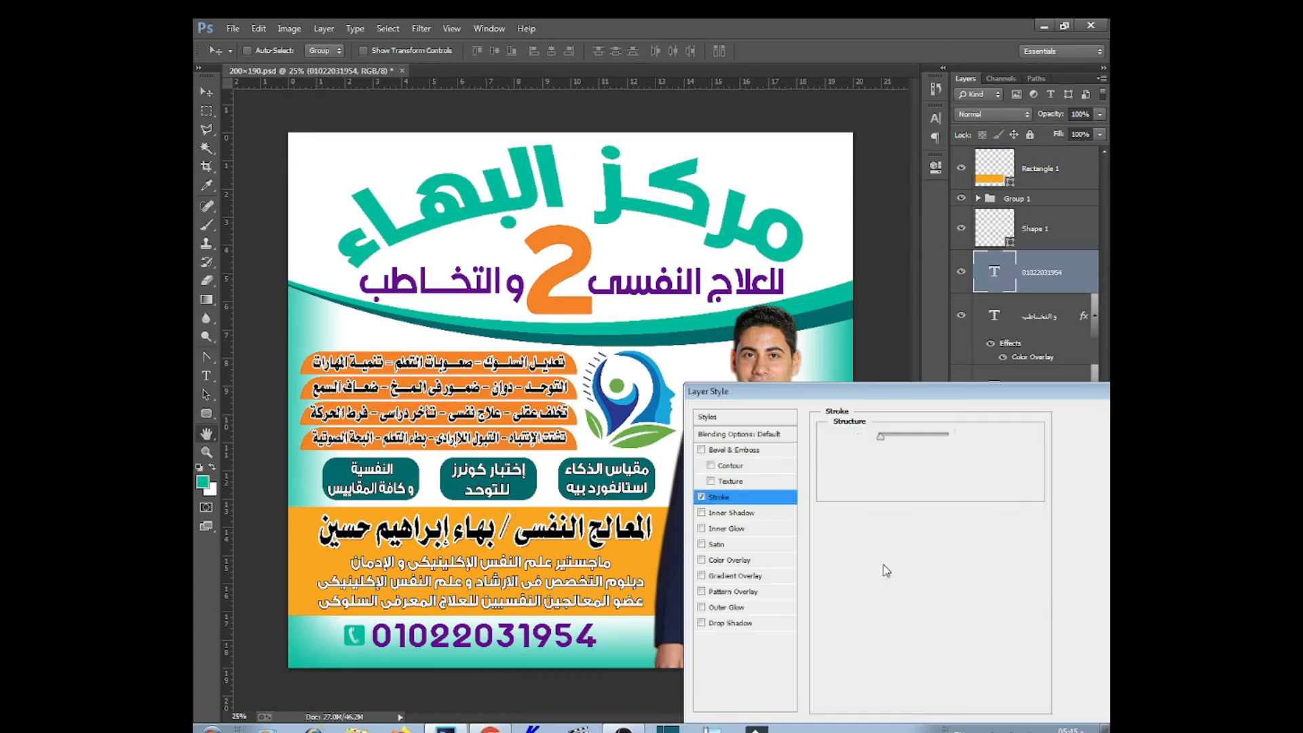
click(842, 533)
text(ffffff)
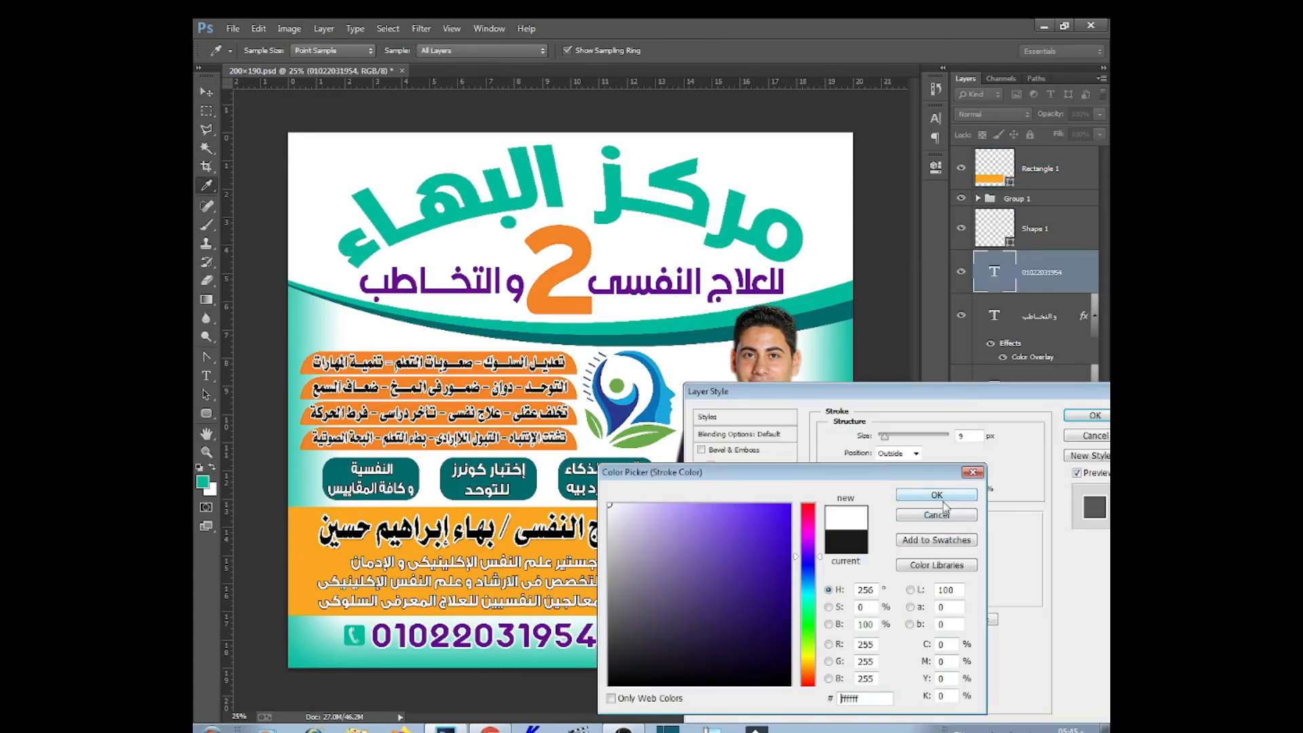
click(936, 495)
Apply the phone number's white stroke and select the phone icon's shape layer
click(1069, 417)
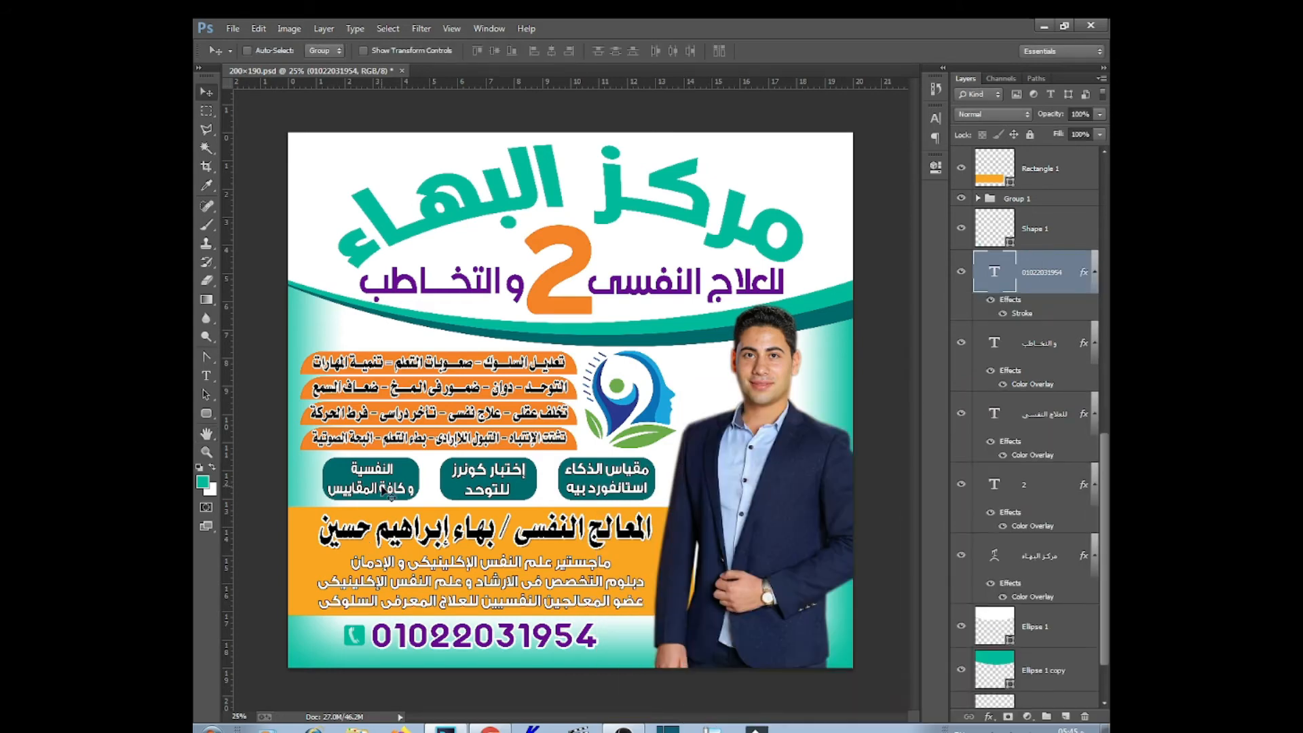
right_click(362, 638)
click(374, 664)
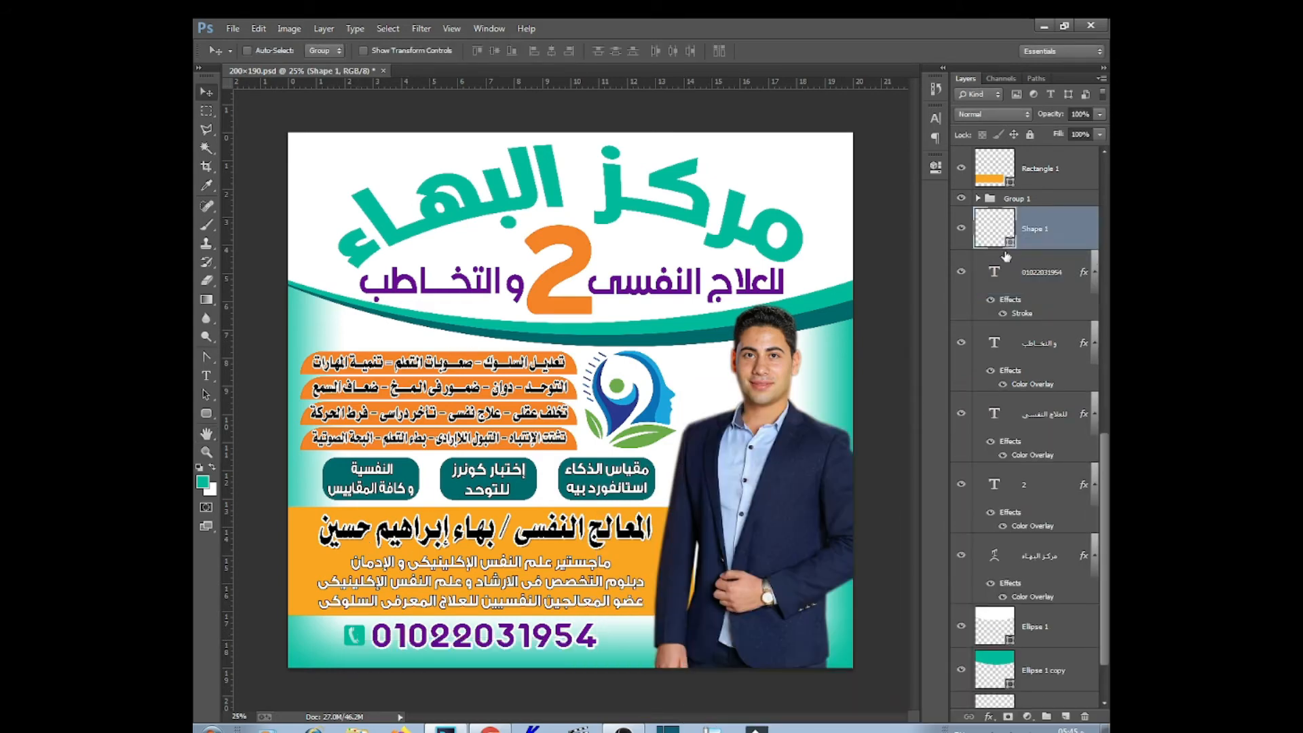
Try black, orange, blue and dark teal fills on the phone icon, then cancel to keep teal
double_click(1010, 246)
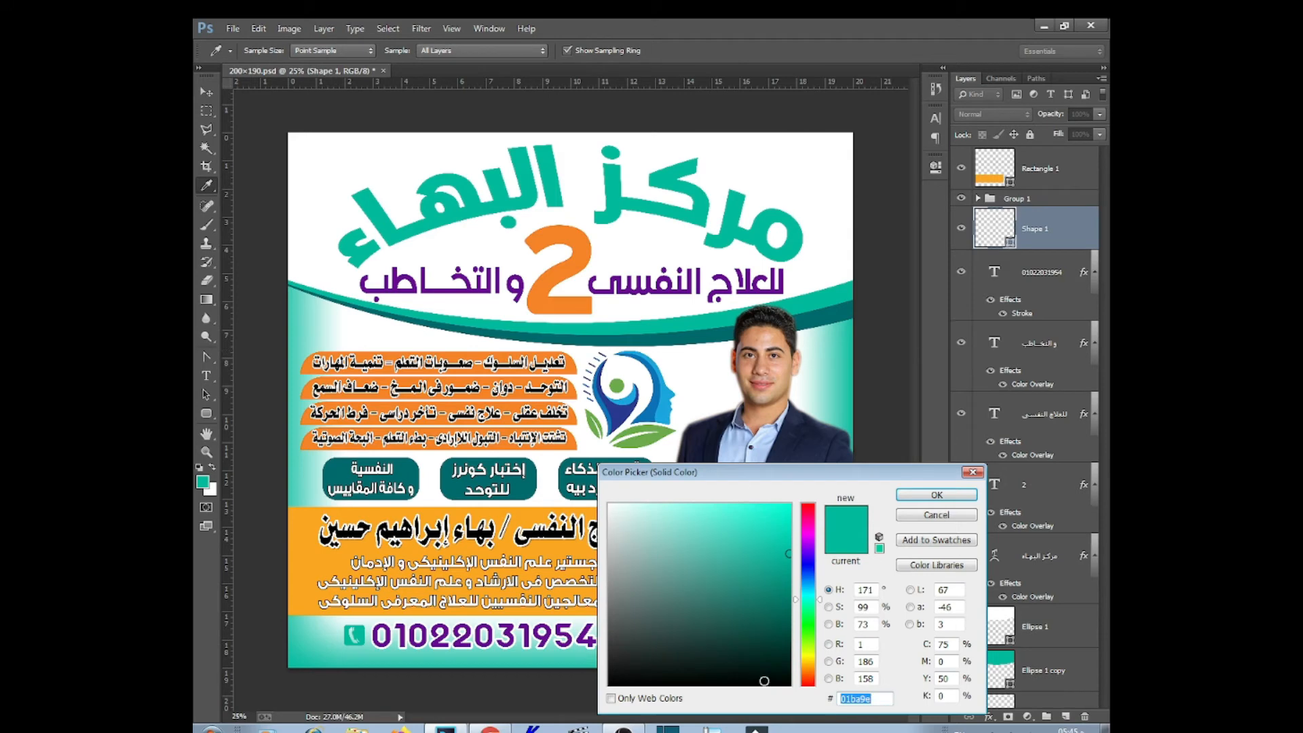
text(000000)
click(520, 515)
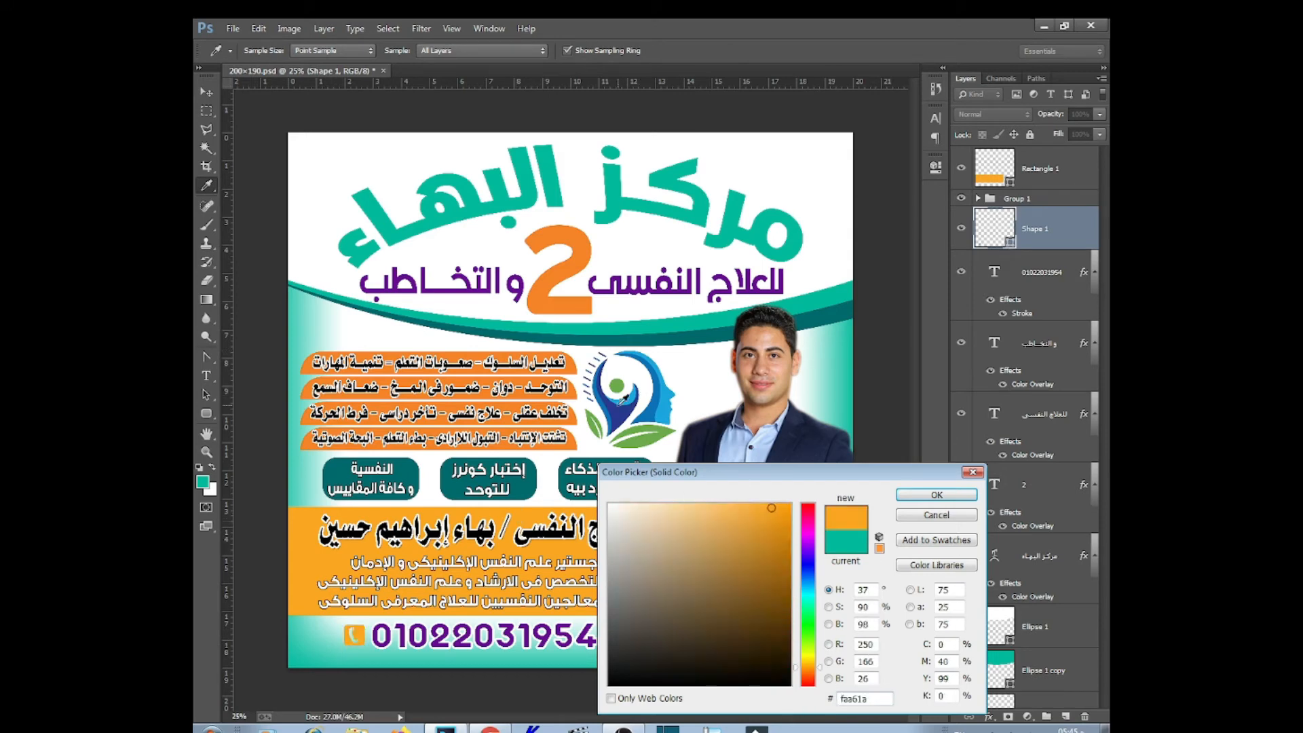
click(623, 399)
click(691, 331)
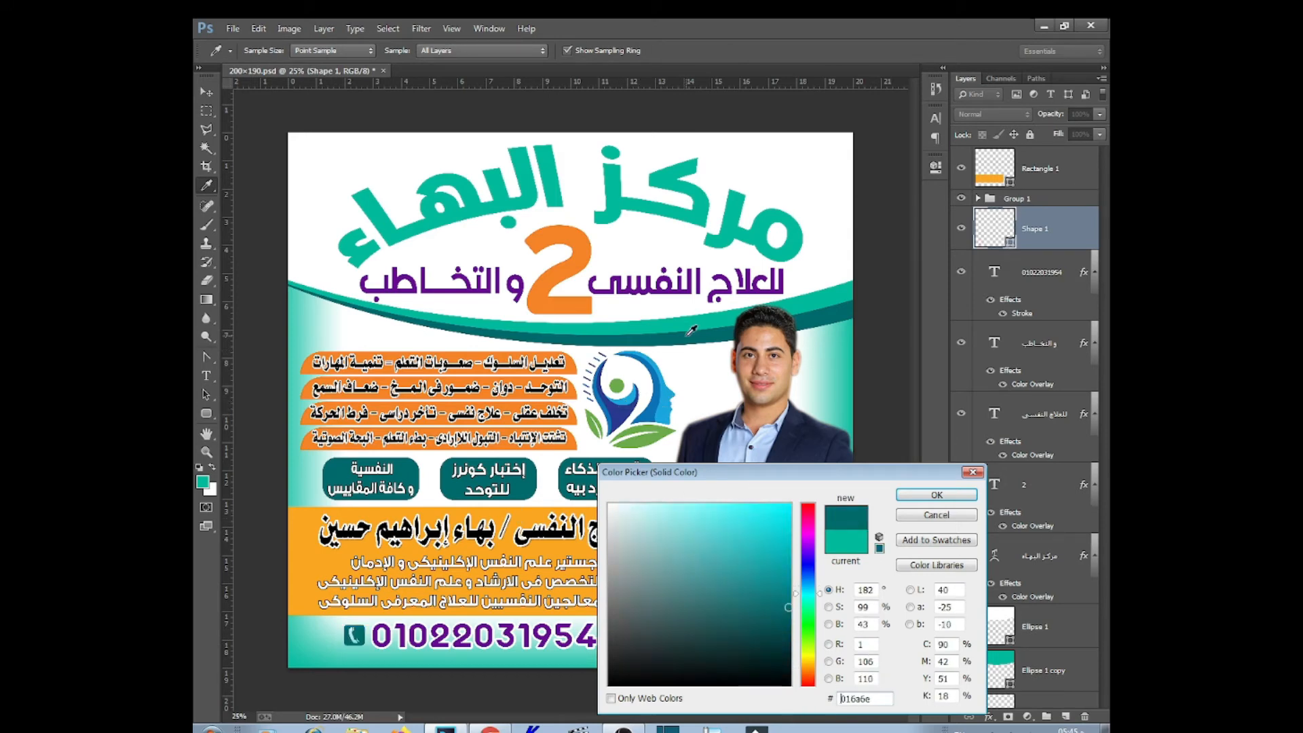
click(917, 513)
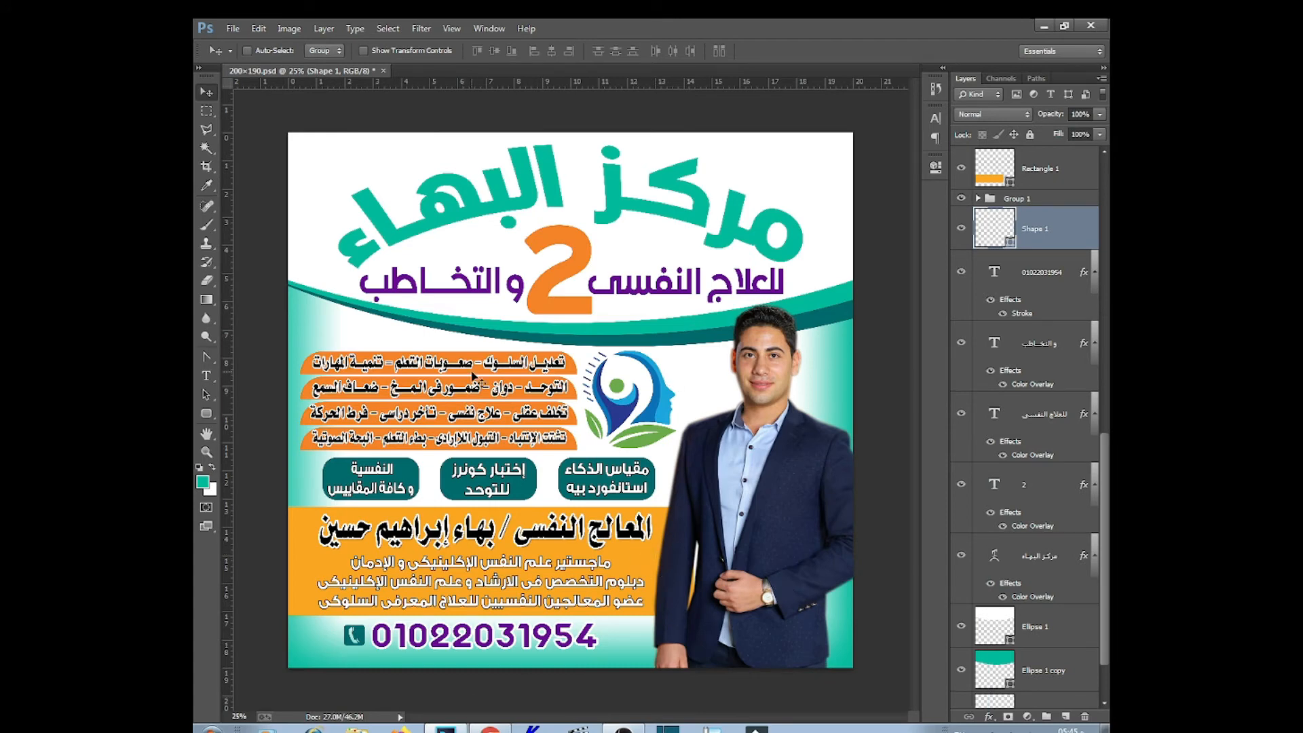
Toggle the first bar text's white stroke to compare, then select the Rectangle 2 copy 3 bar
right_click(473, 375)
click(679, 380)
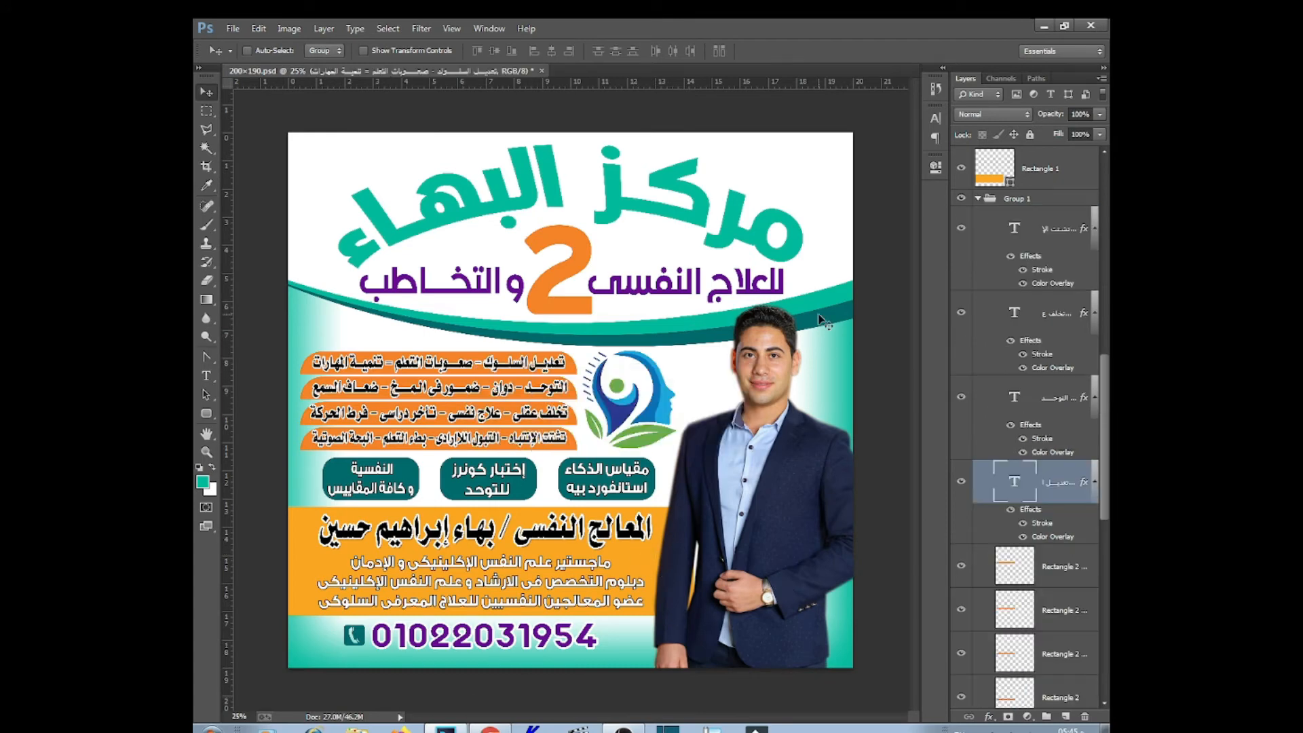
click(1025, 523)
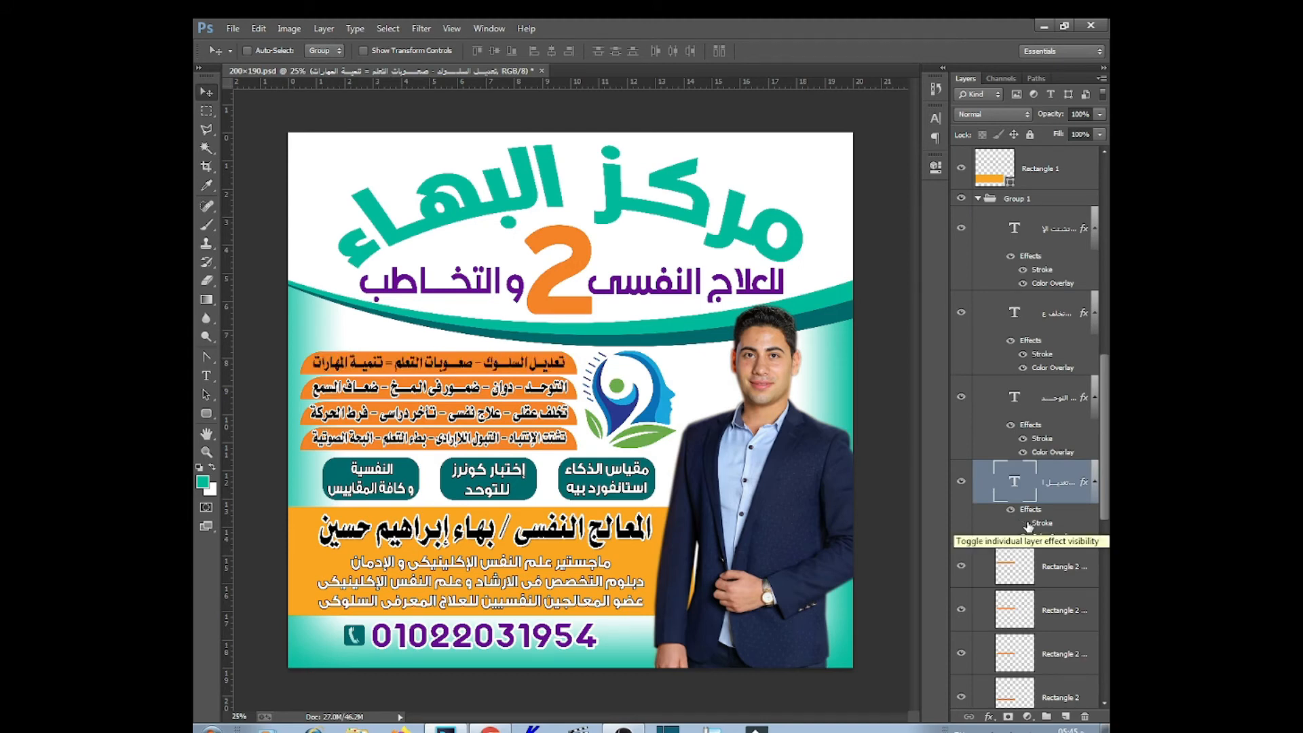
click(1025, 523)
click(1017, 561)
Give the bar an orange Color Overlay sampled from the name band
click(988, 719)
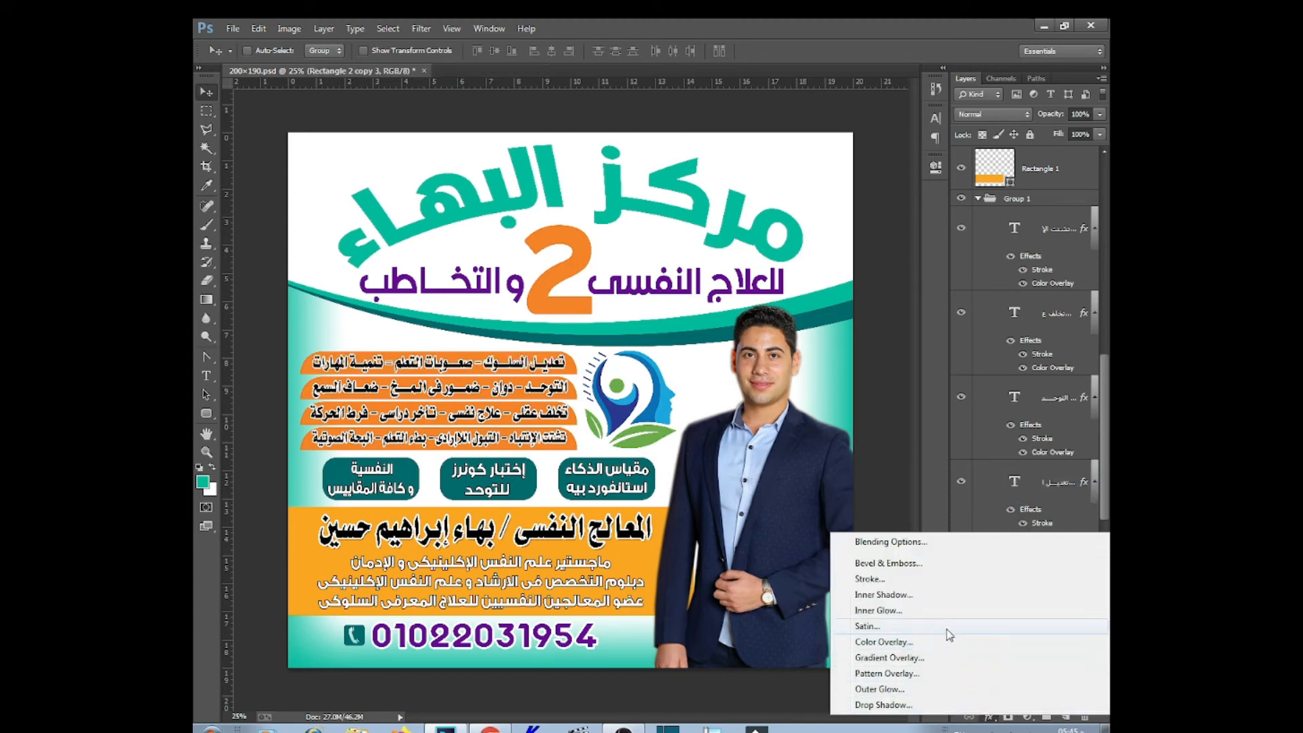
click(925, 637)
click(972, 440)
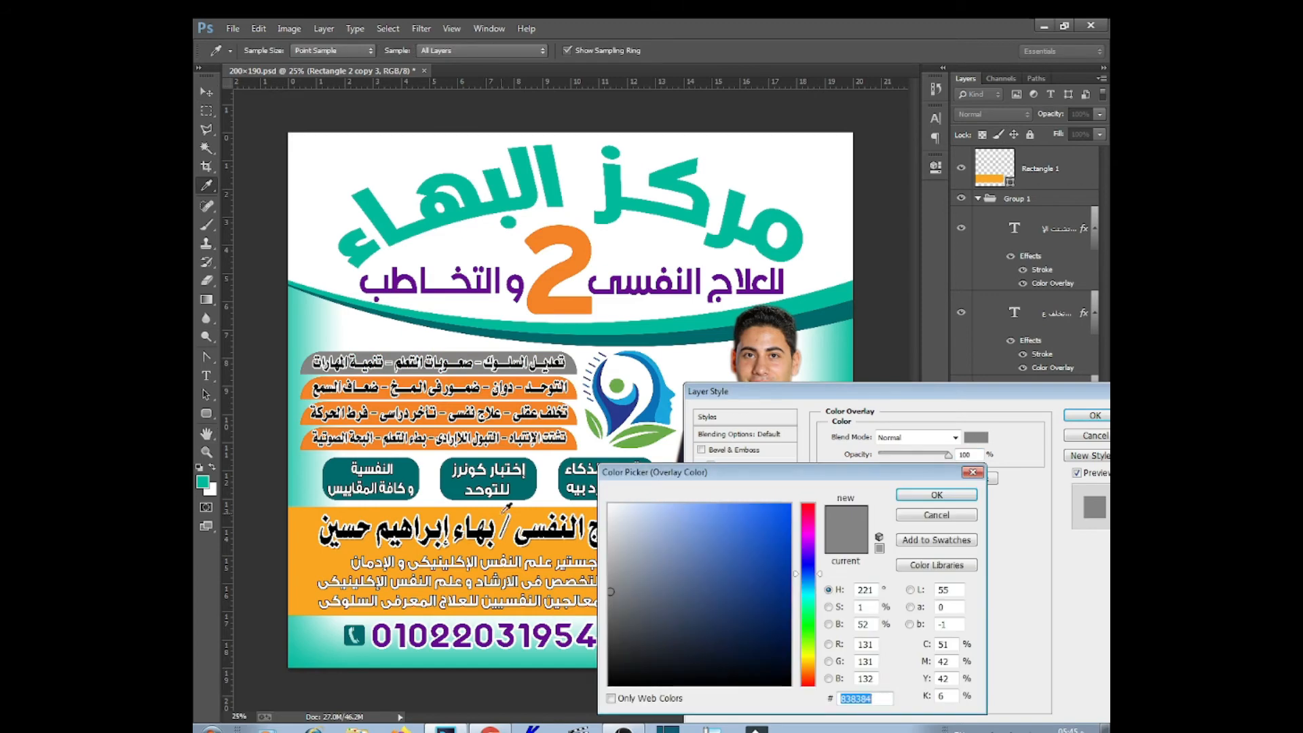
click(540, 513)
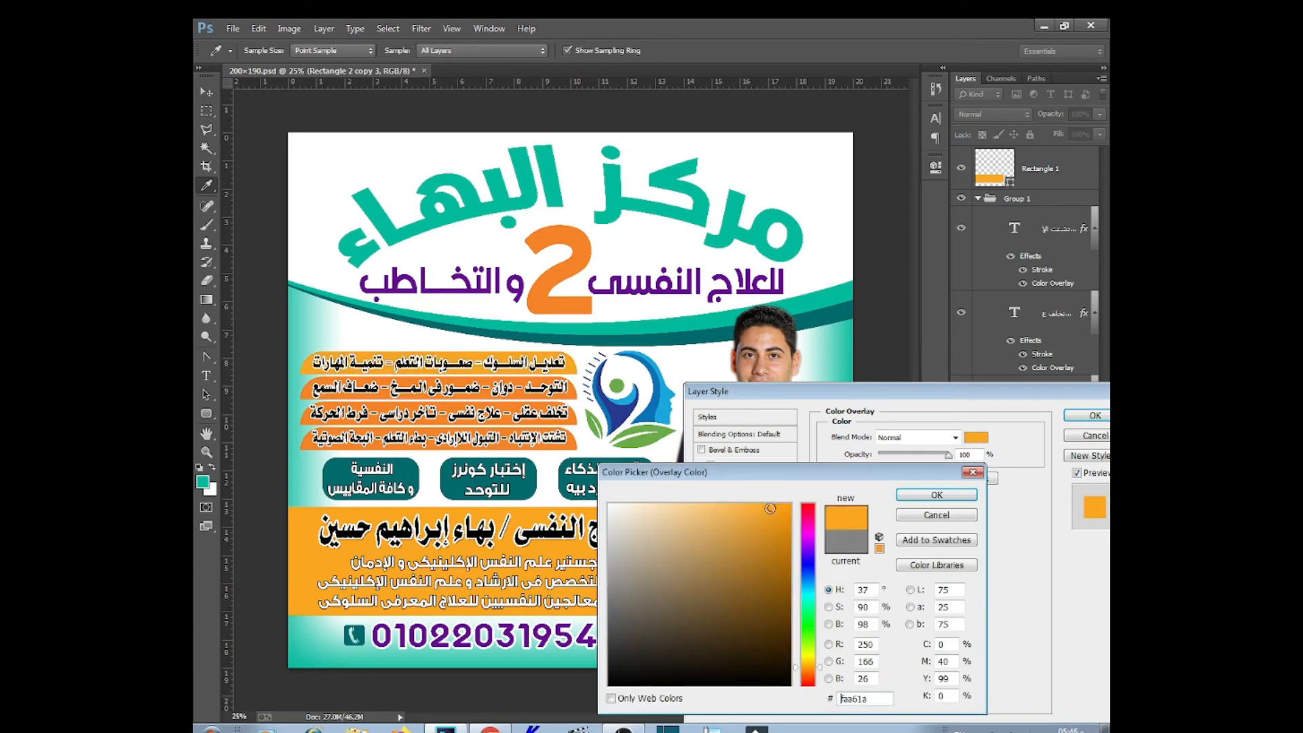
mouse_move(769, 508)
mouse_down()
mouse_move(680, 509)
mouse_move(790, 503)
mouse_up()
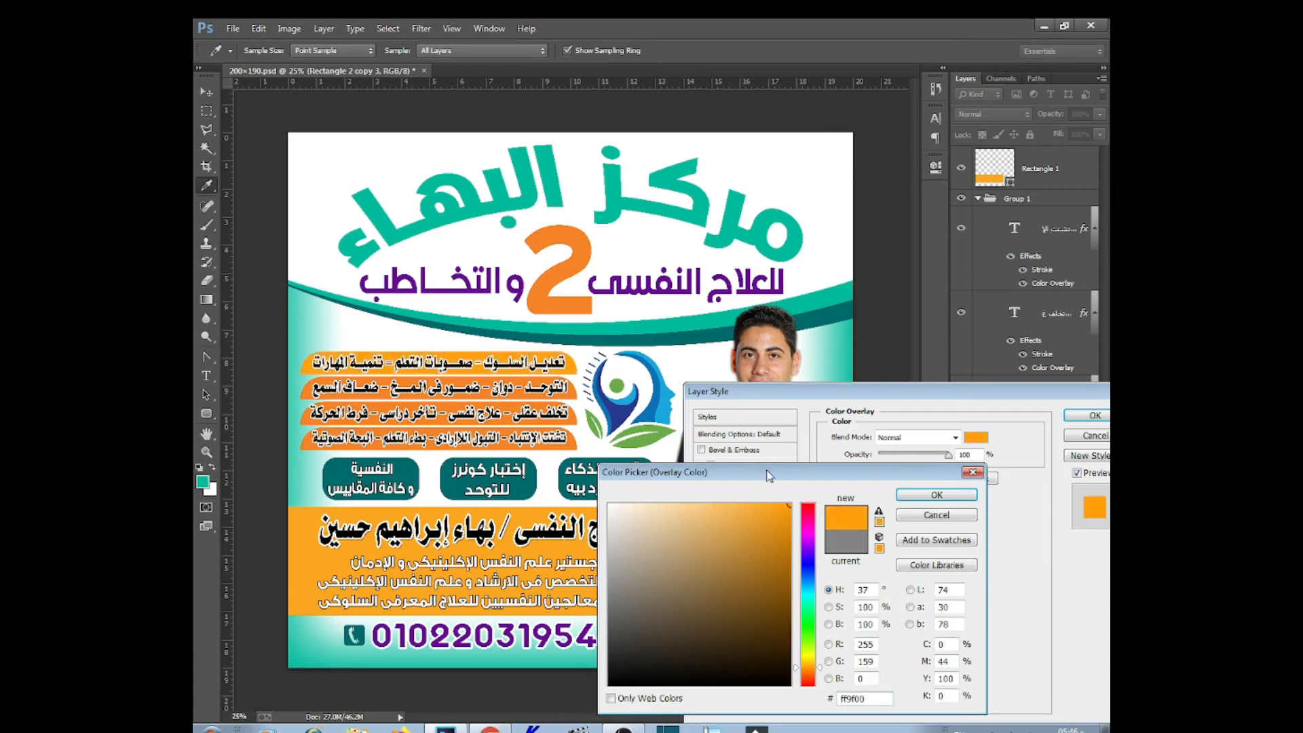
click(936, 495)
click(1094, 416)
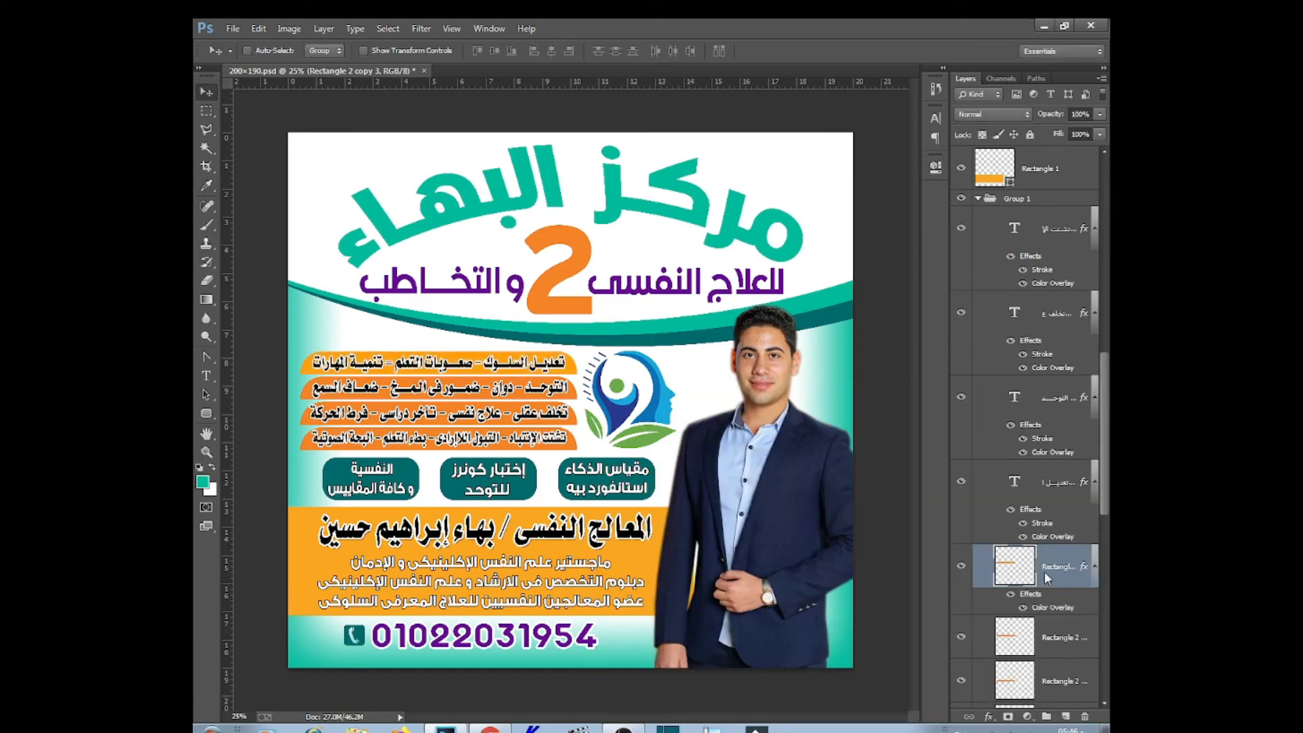
Copy the bar's layer style and paste the orange overlay onto the other three bars
right_click(1048, 578)
click(943, 302)
scroll(1062, 637, down, 5)
shift+click(1067, 559)
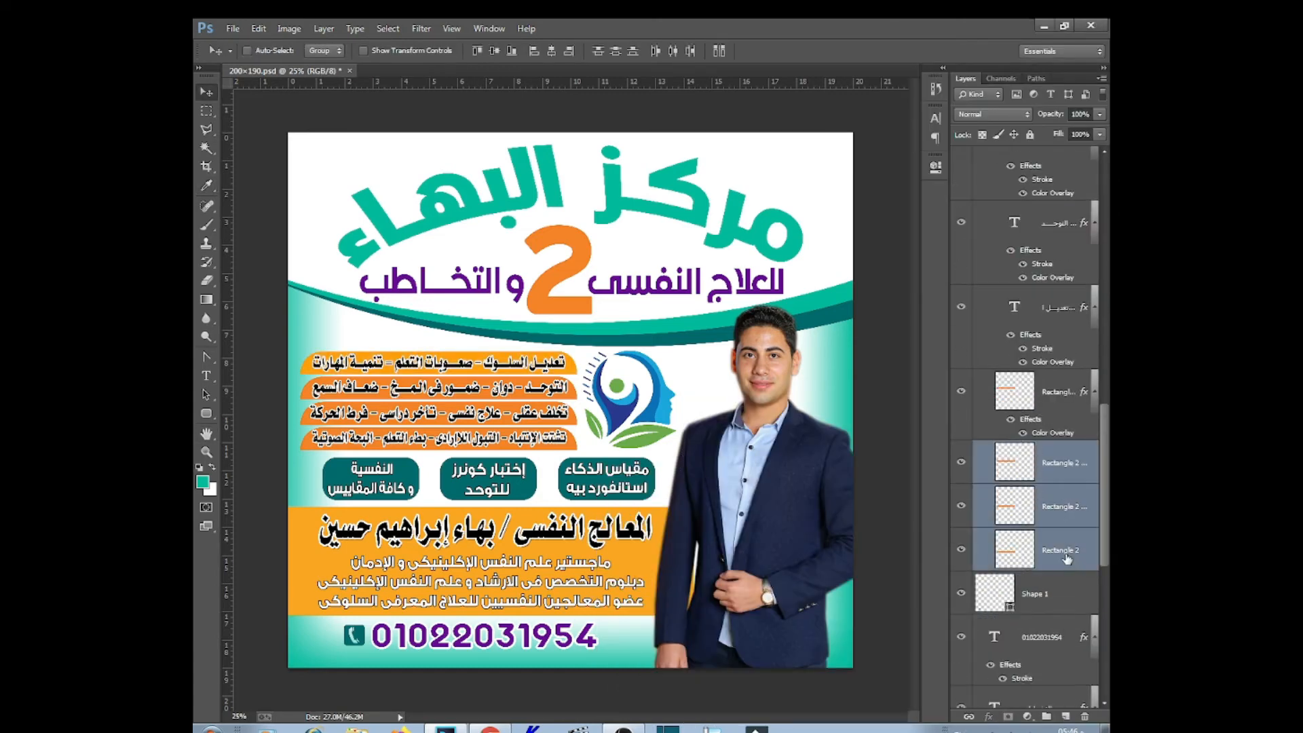
right_click(1067, 559)
click(892, 477)
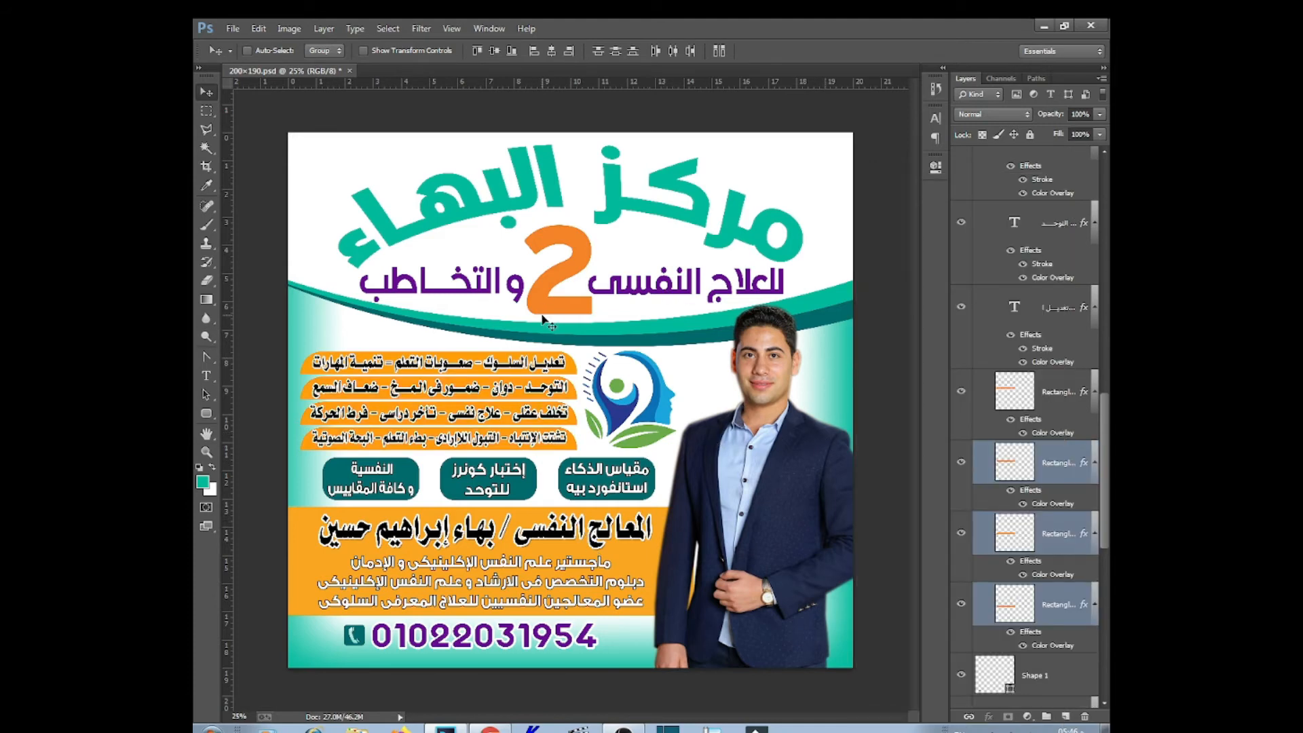
Change the 2's Color Overlay colour to orange and apply it
right_click(543, 318)
click(574, 313)
double_click(1021, 702)
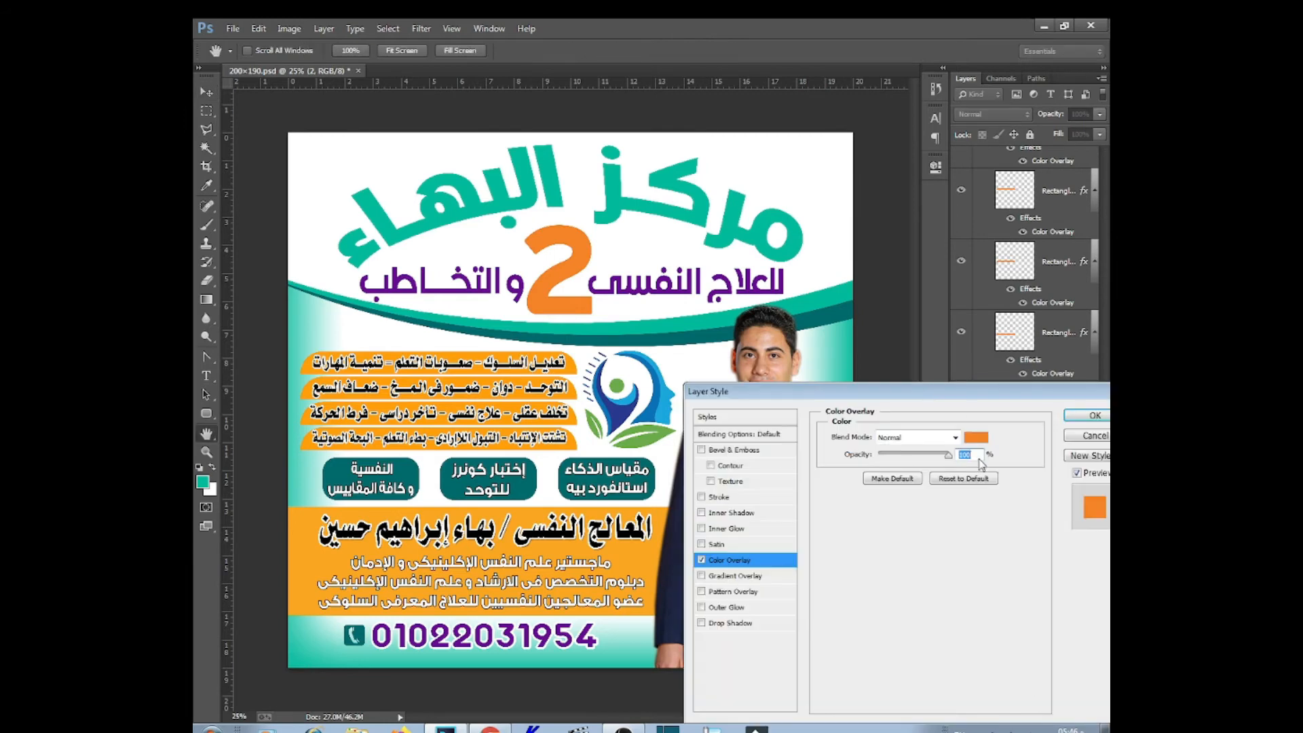
click(976, 437)
text(80)
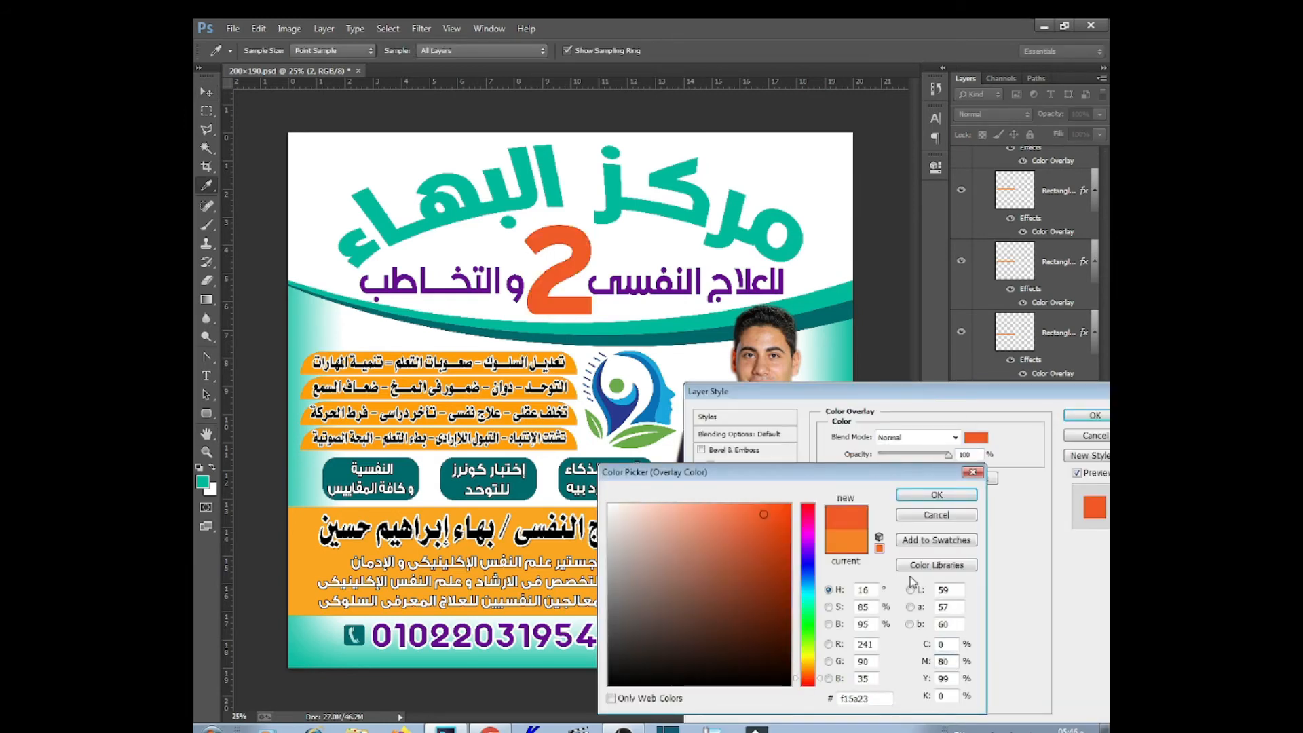
key(Return)
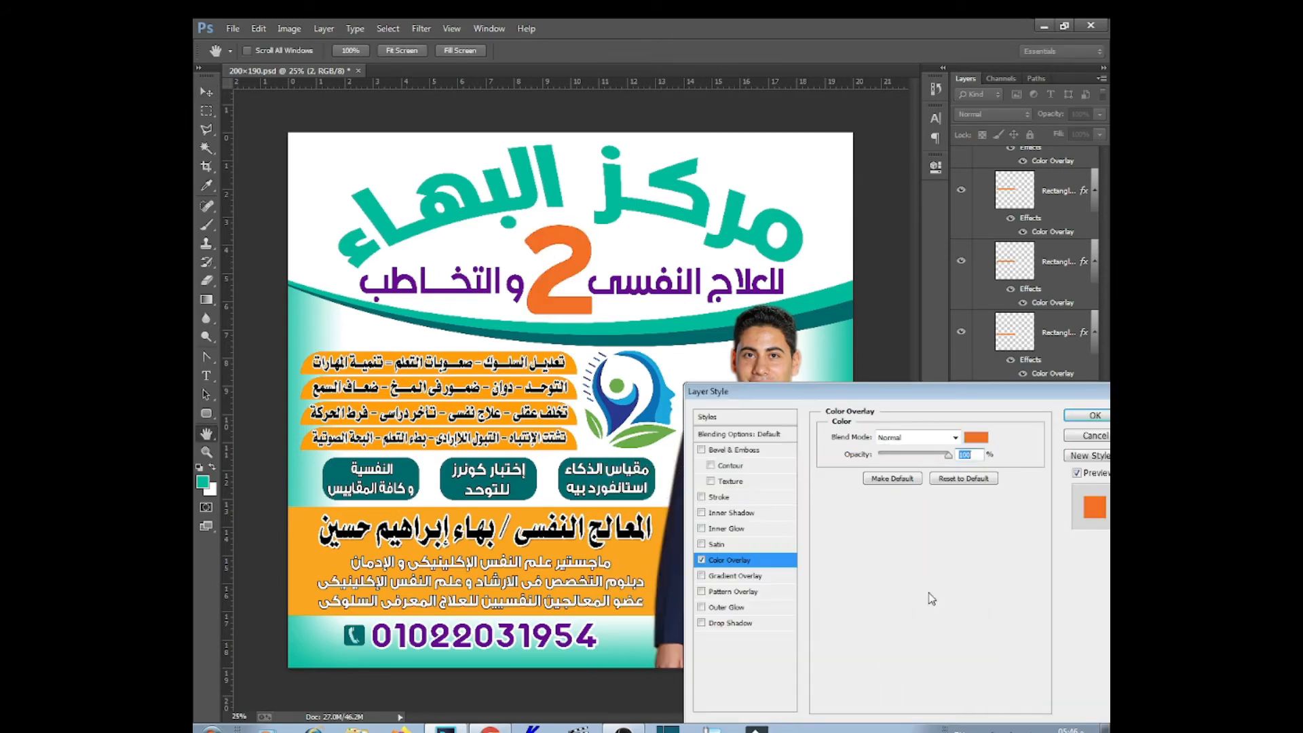
click(1090, 416)
right_click(497, 634)
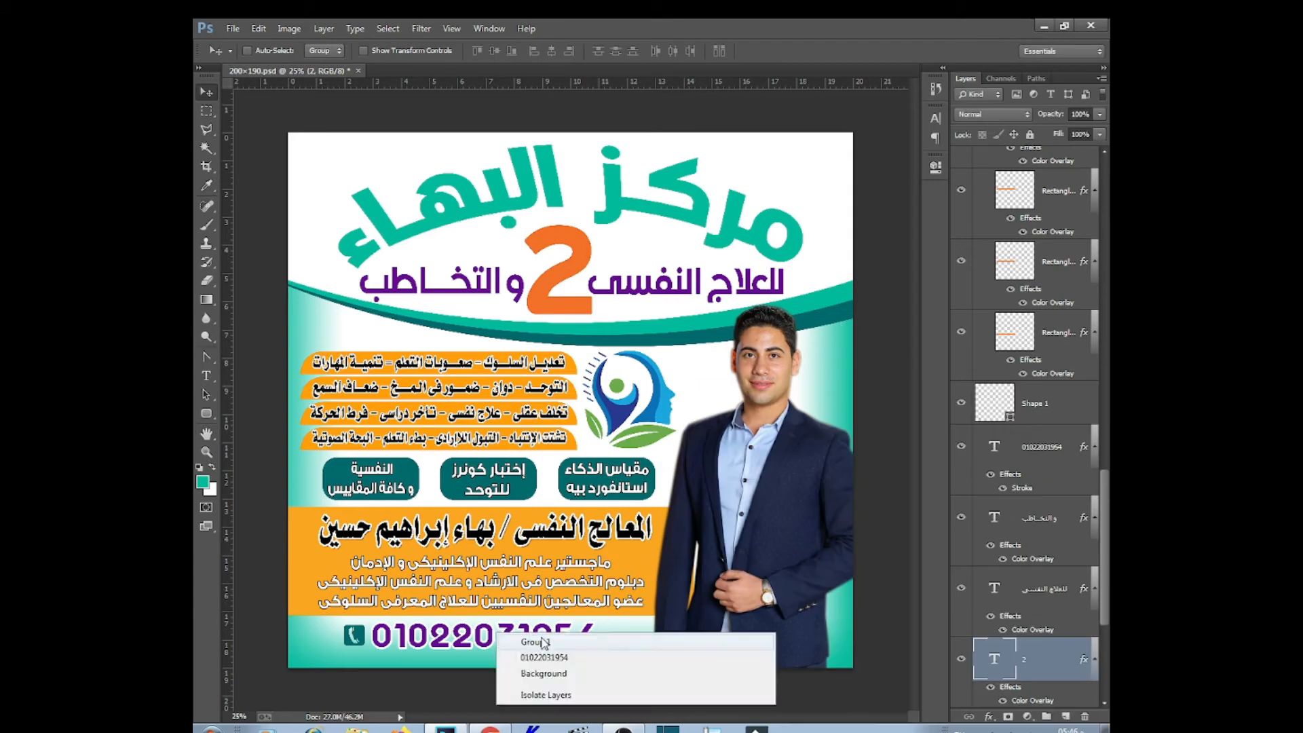
Give the phone number layer a bright purple #a700ff Color Overlay
click(550, 658)
double_click(1021, 487)
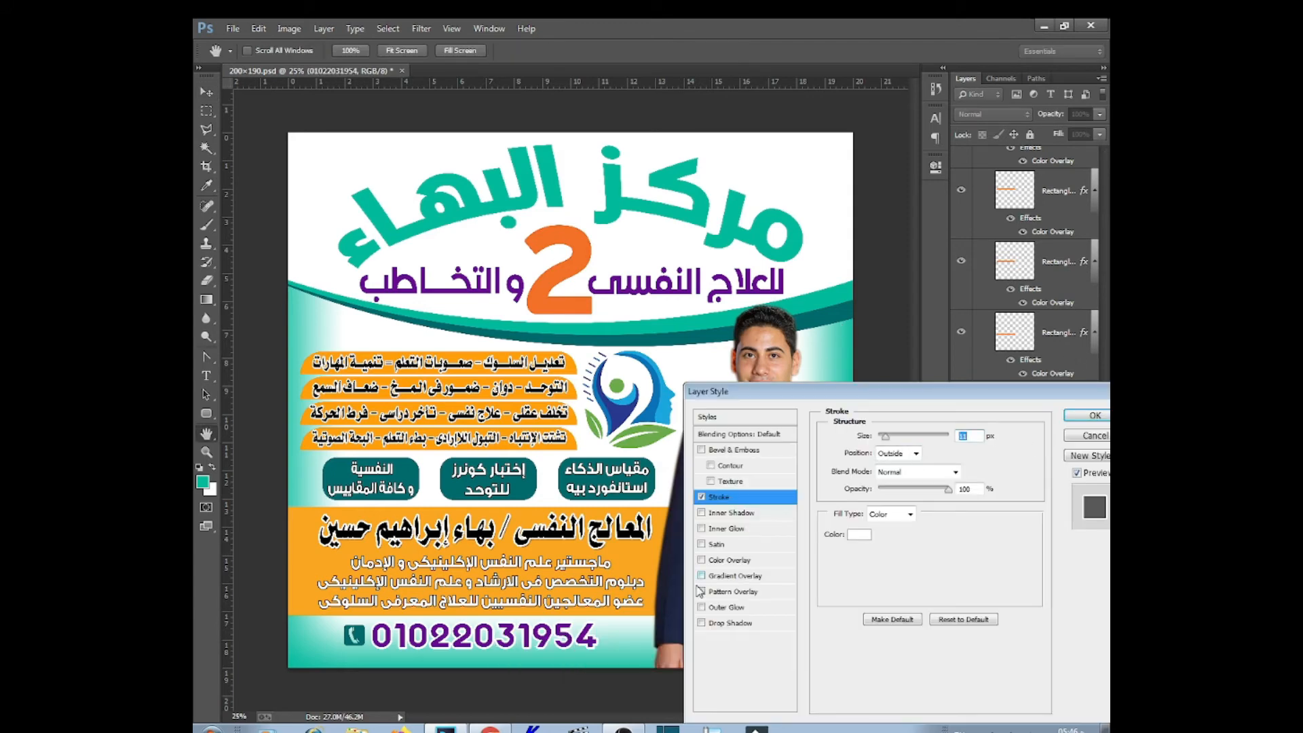
click(733, 559)
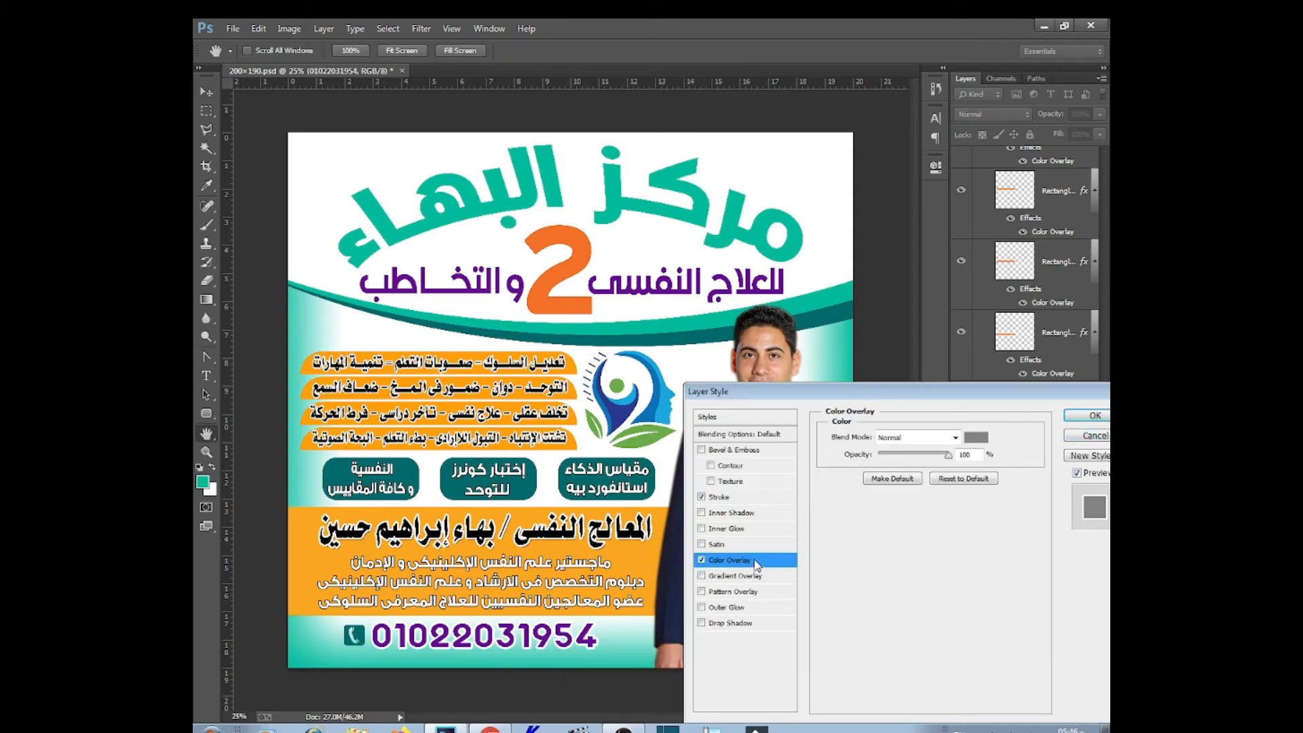
click(977, 437)
click(487, 290)
click(789, 506)
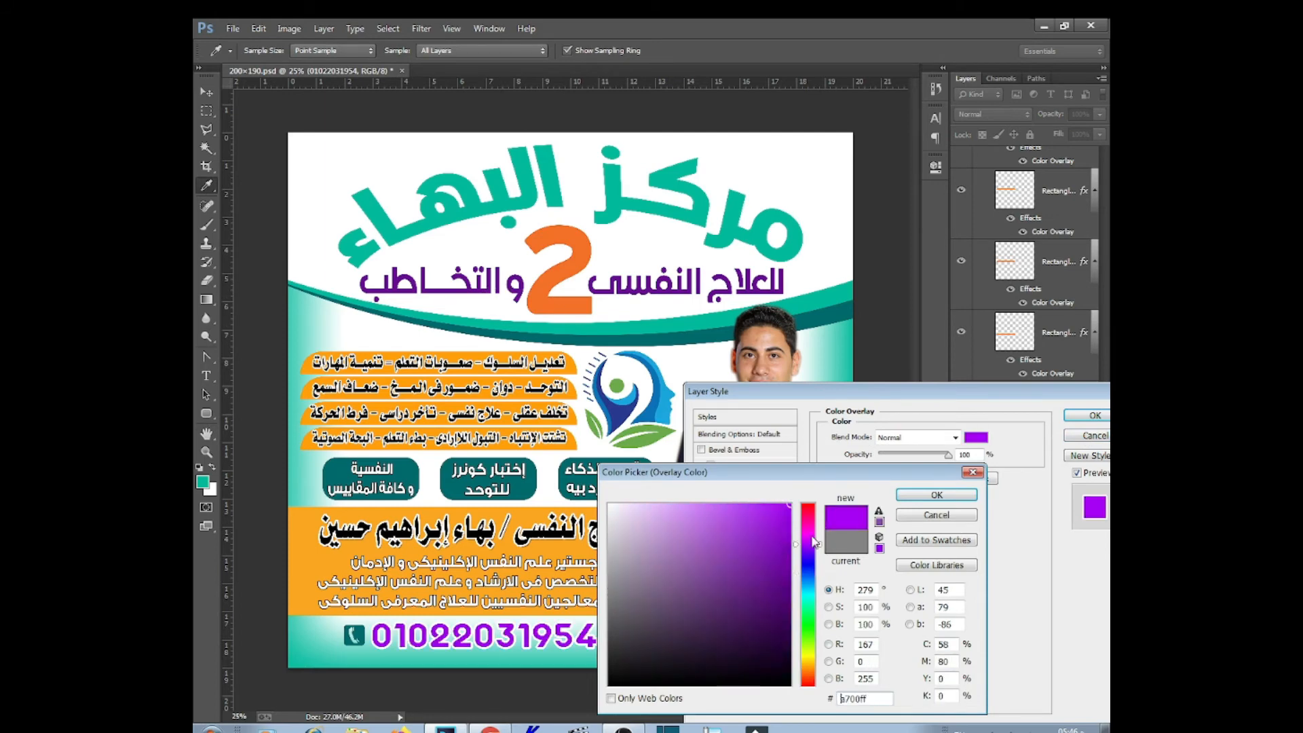
click(937, 494)
click(1095, 415)
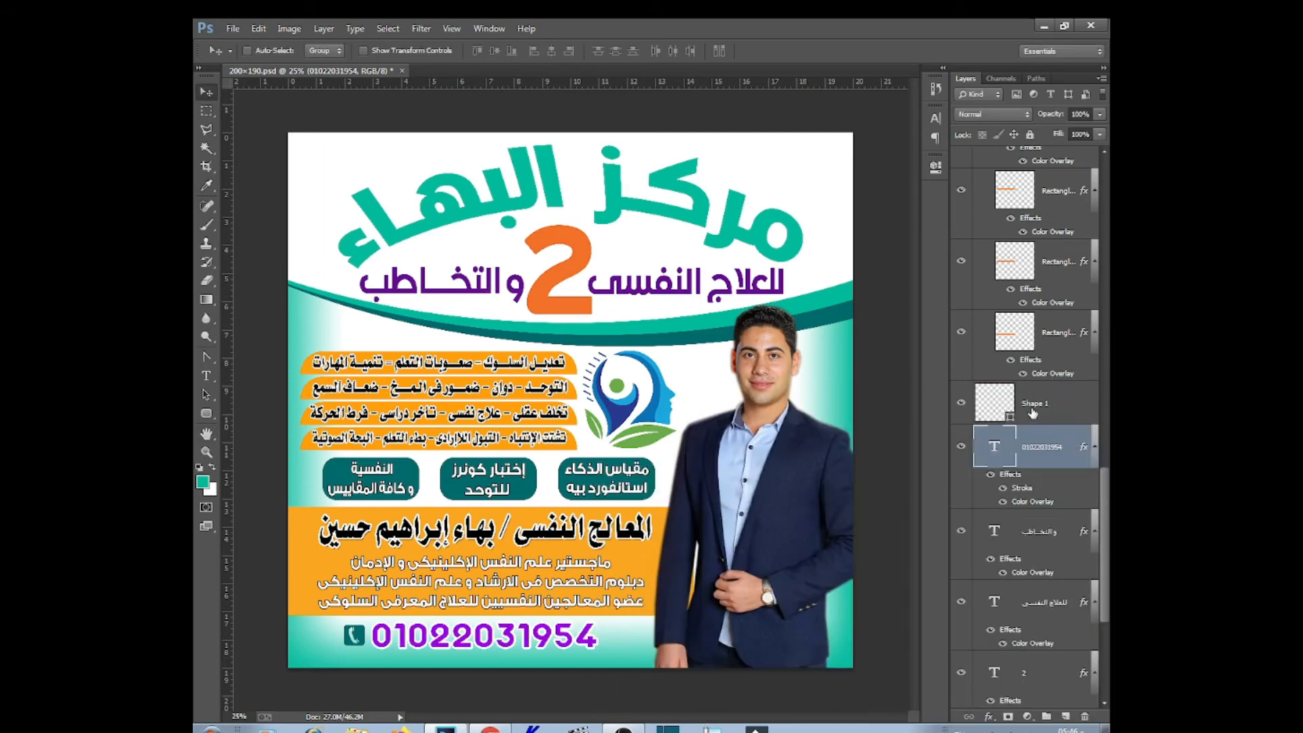
Copy the phone number's layer style onto both subtitle layers, للعلاج النفسى and والتخاطب
right_click(1055, 446)
click(907, 552)
right_click(694, 280)
click(740, 307)
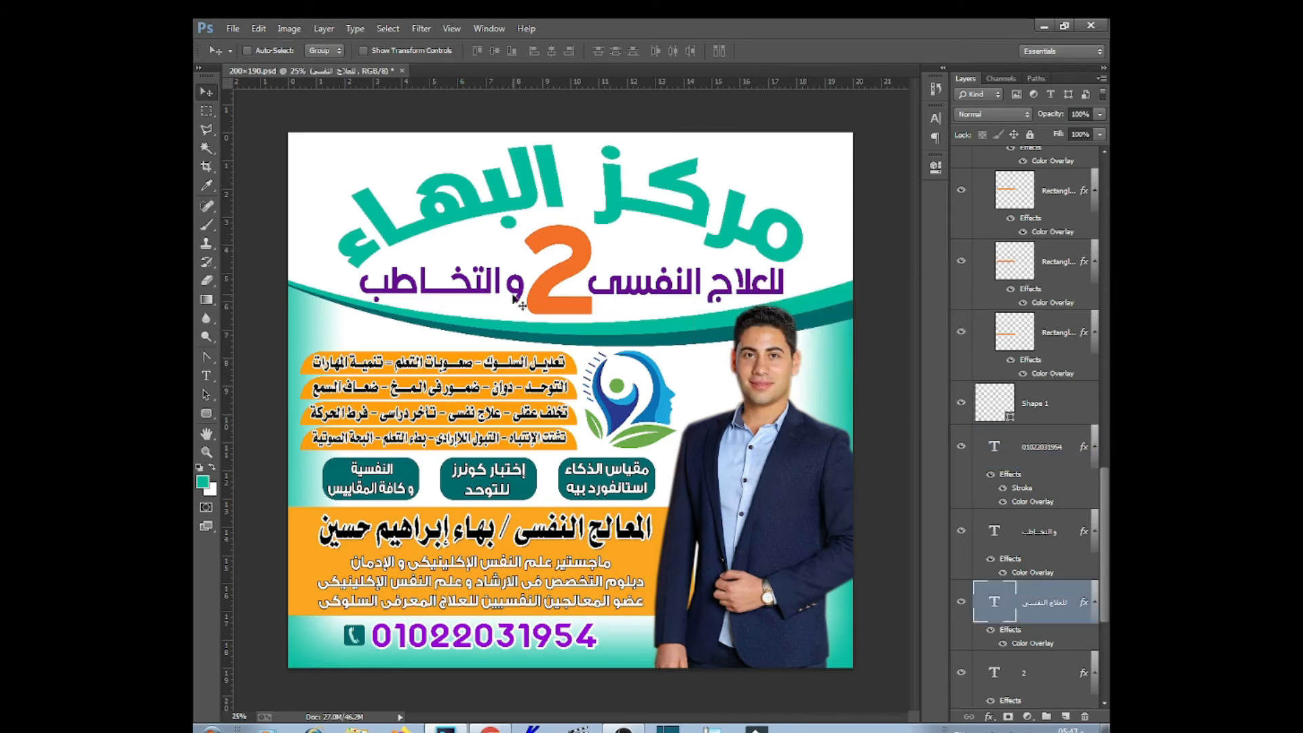
right_click(501, 284)
shift+click(558, 312)
right_click(1051, 604)
click(879, 568)
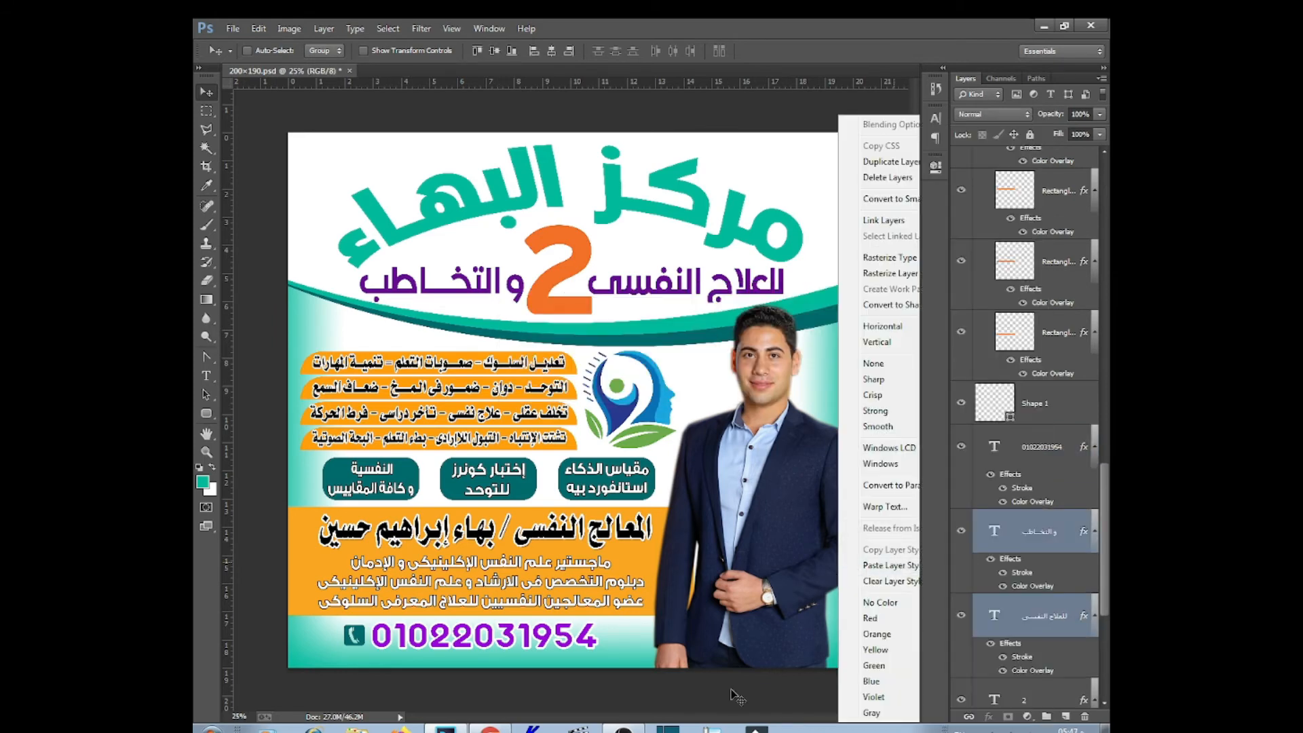
right_click(786, 151)
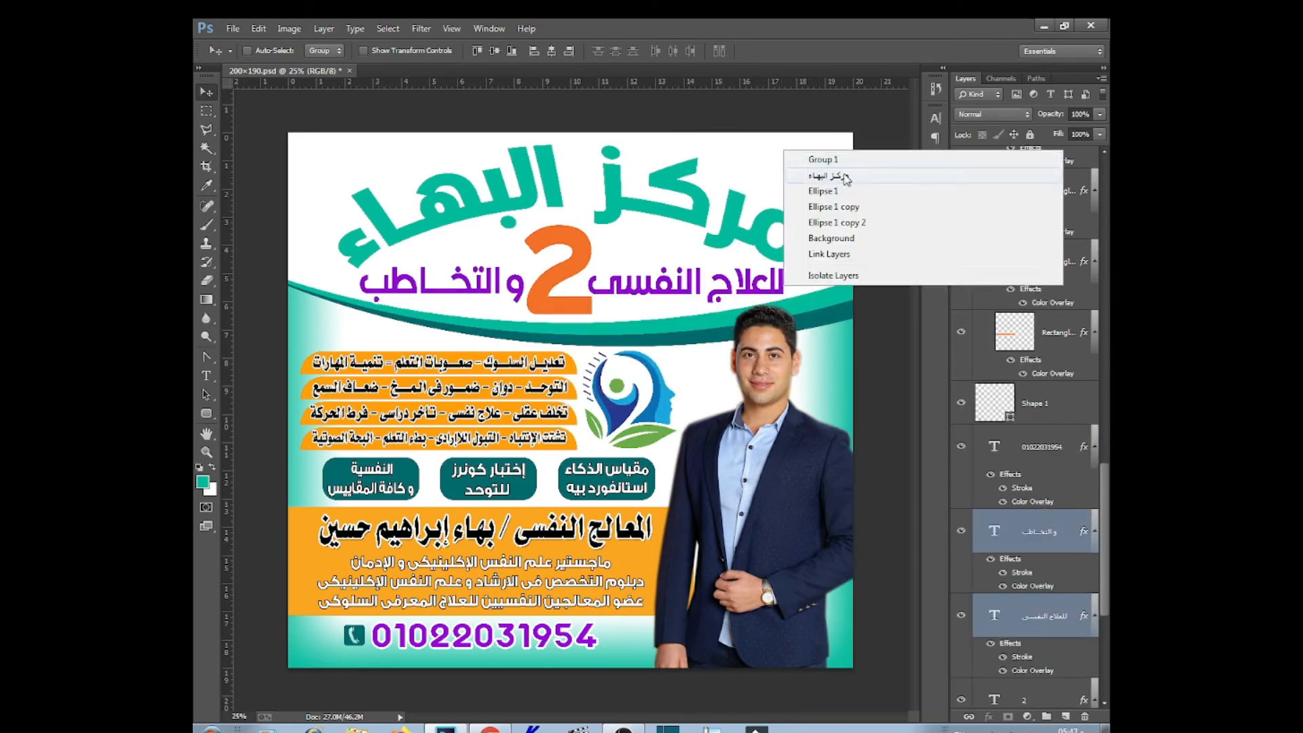
click(835, 197)
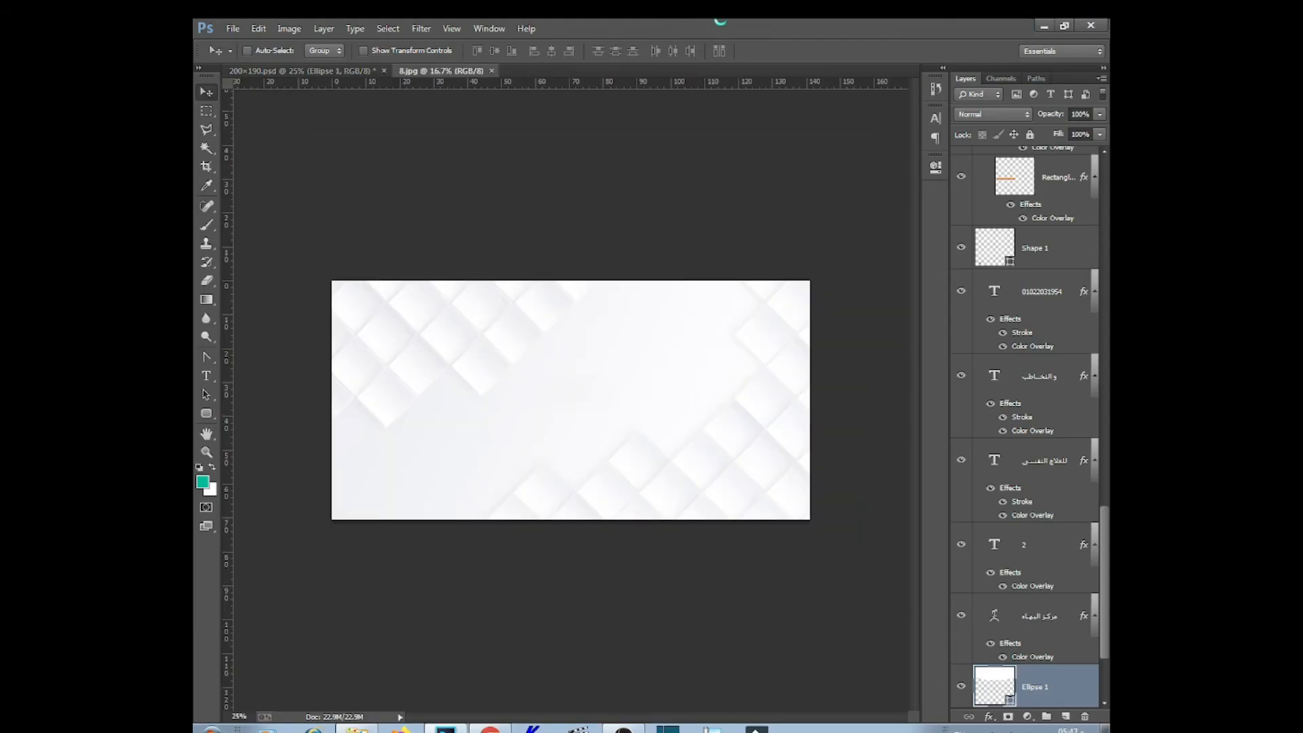
Place the tiled-squares image from 8.jpg into the poster and clip it to the shape below
drag(663, 347, 590, 179)
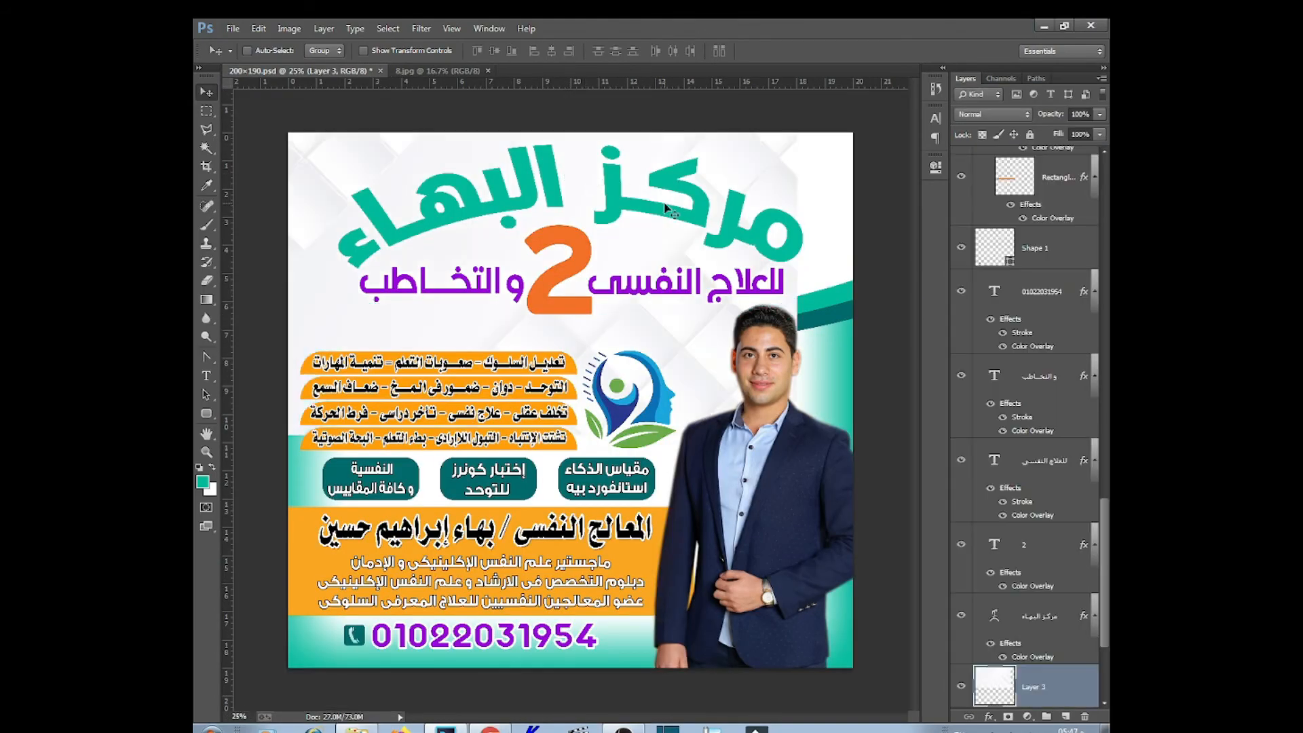
key(ctrl+t)
key(ctrl+minus)
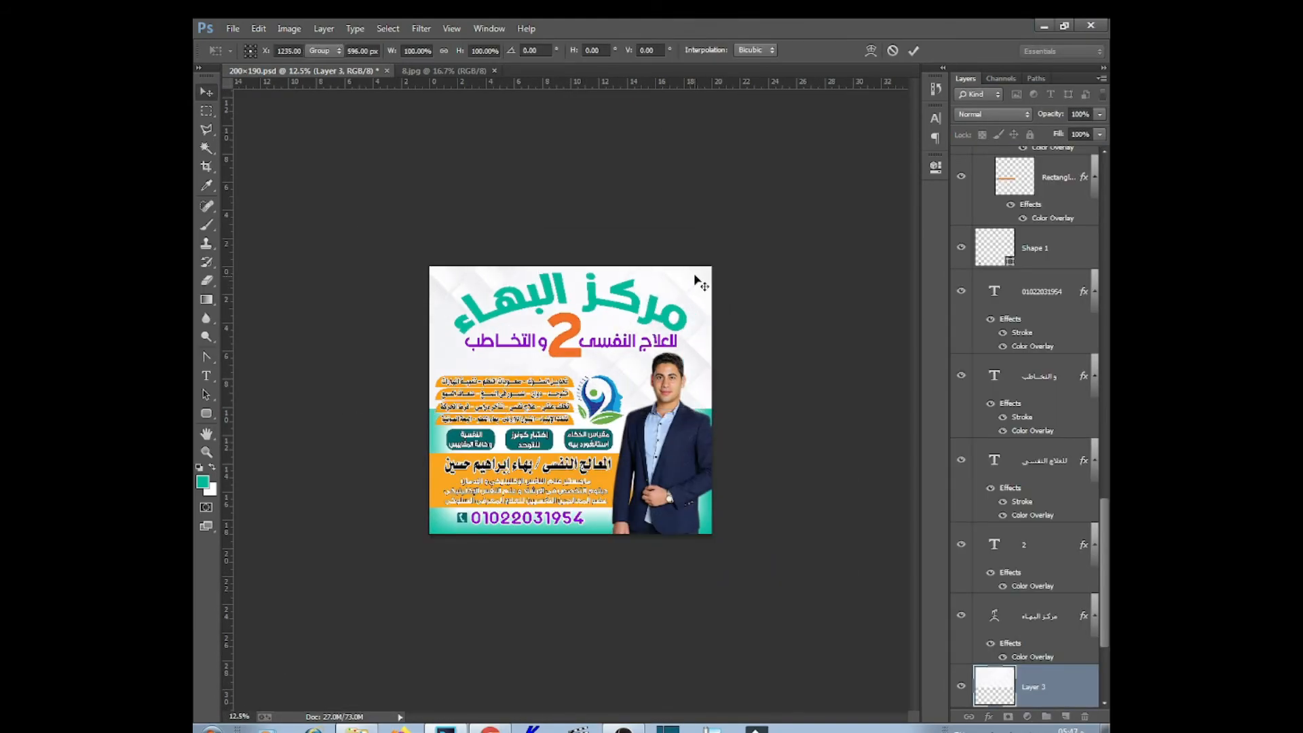
key(Escape)
key(ctrl+alt+g)
Scale the clipped tile image to span the poster's top area edge to edge
key(ctrl+plus)
key(ctrl+t)
drag(295, 412, 382, 365)
drag(750, 344, 752, 347)
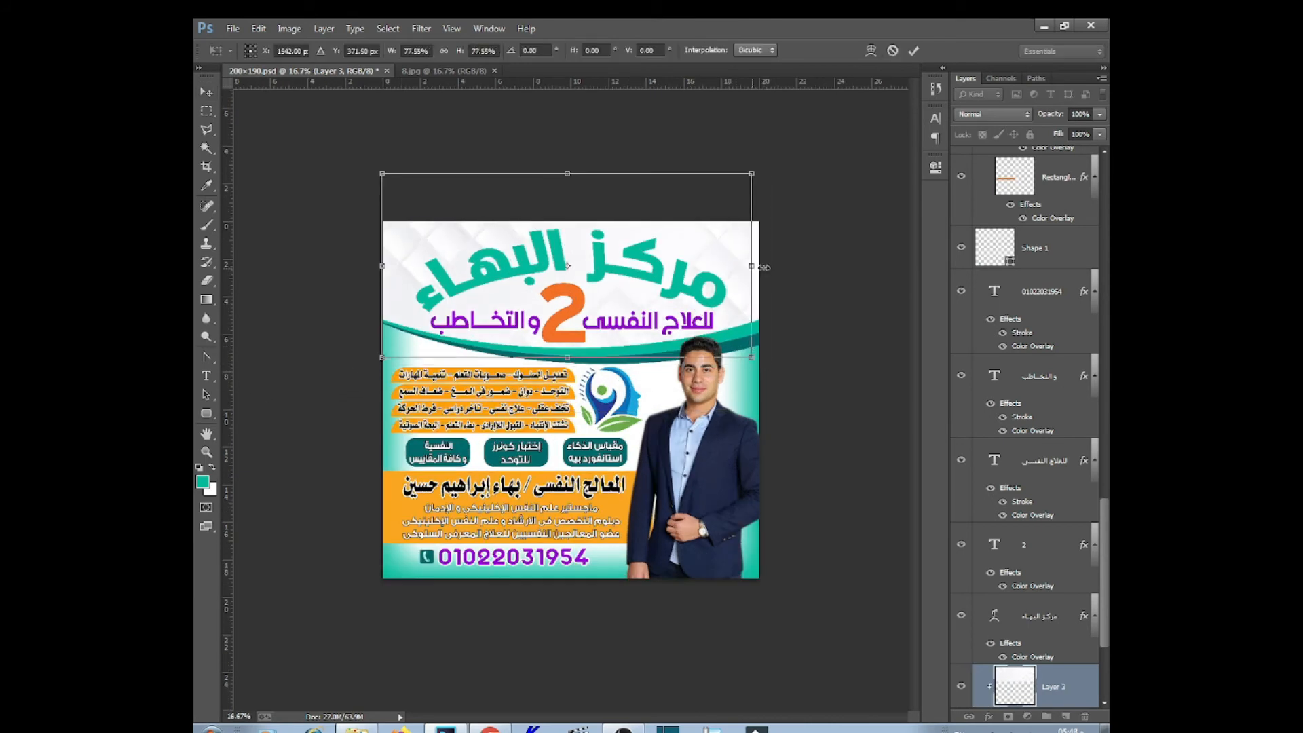
drag(764, 267, 771, 267)
drag(567, 196, 562, 217)
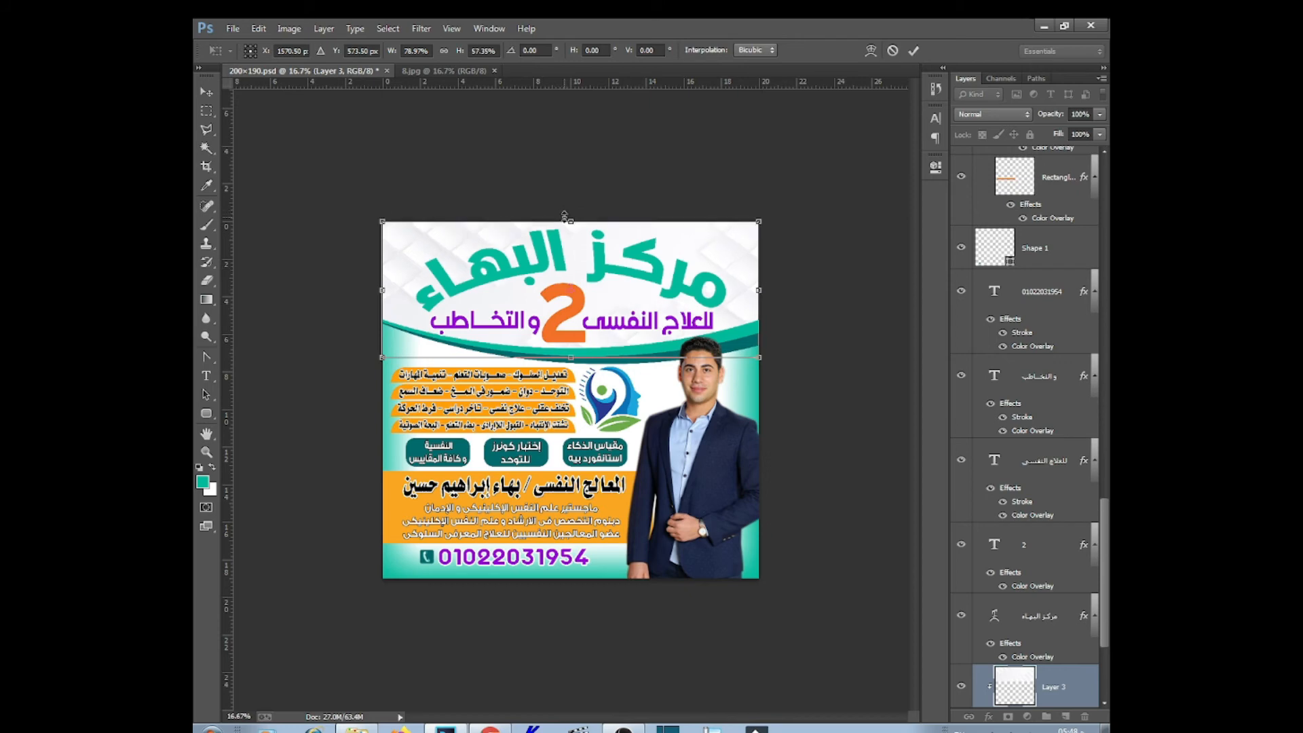
key(Return)
click(989, 716)
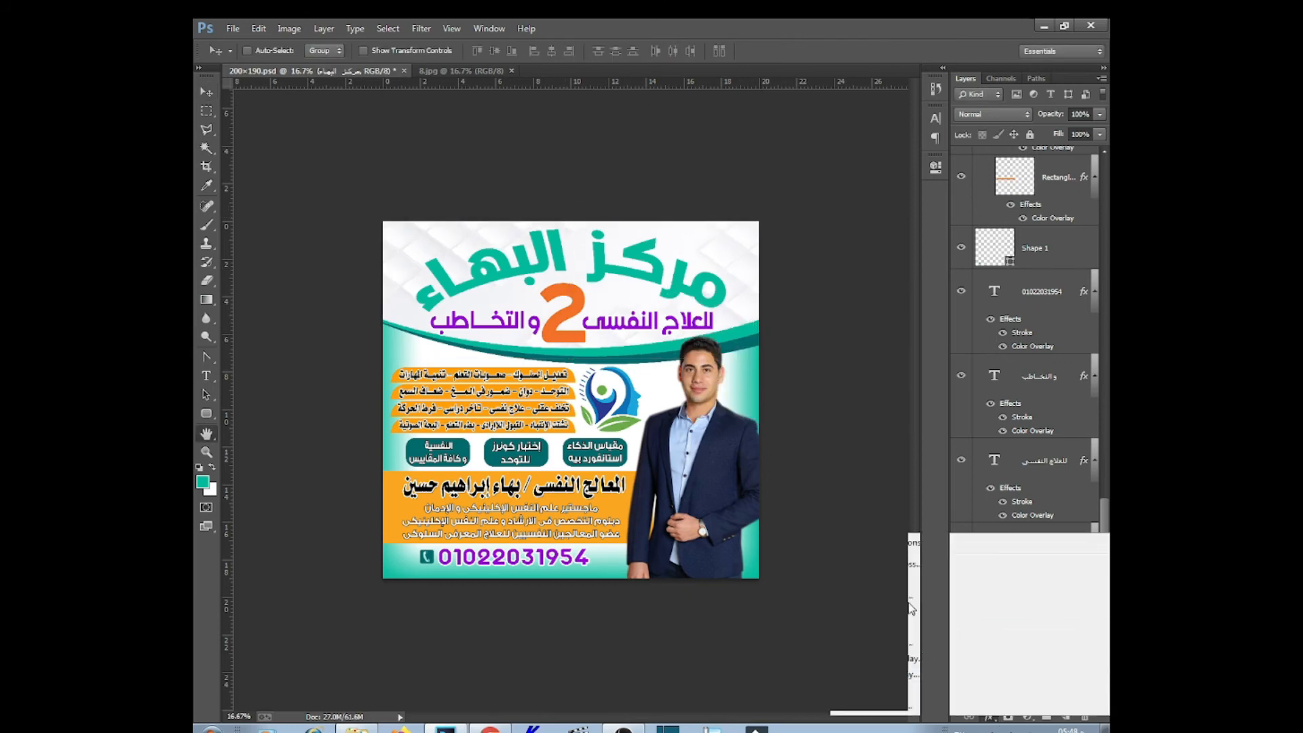
Give the title a drop shadow and white outline, and hide its colour overlay so it shows purple
click(1011, 699)
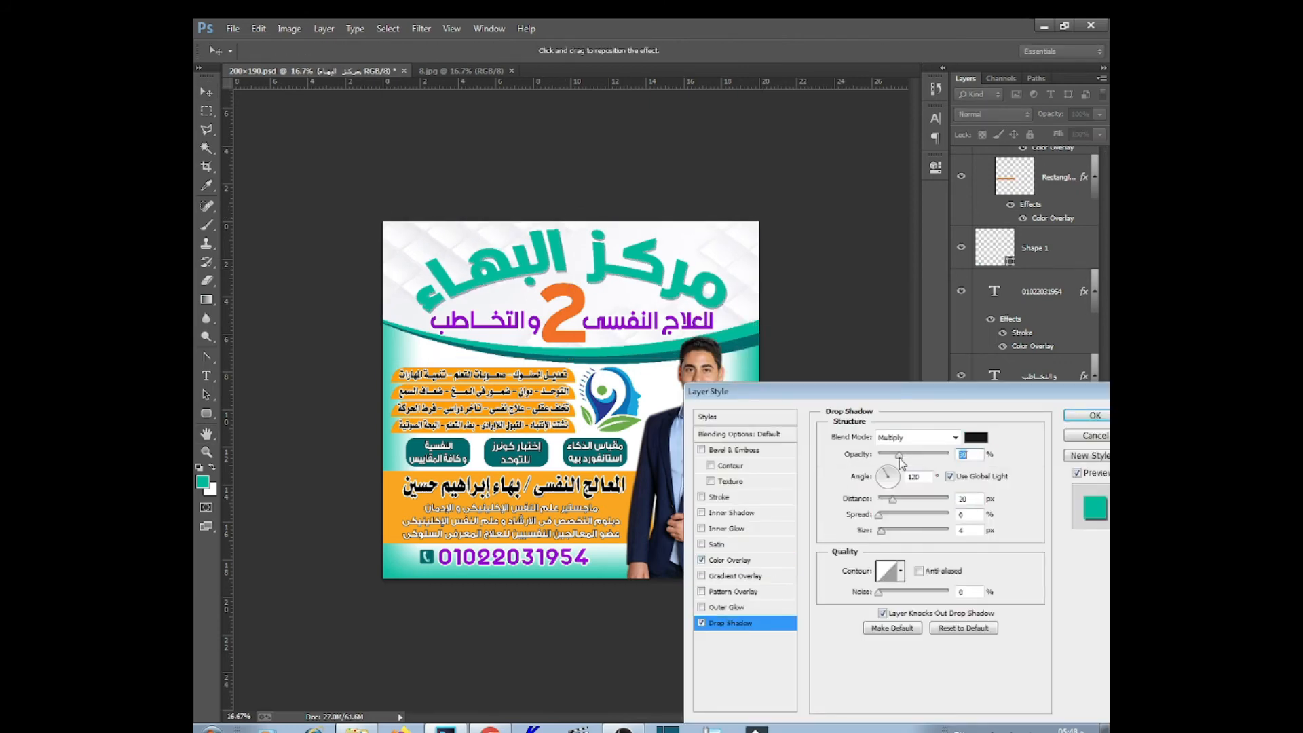
click(719, 496)
click(882, 543)
click(931, 496)
click(1091, 415)
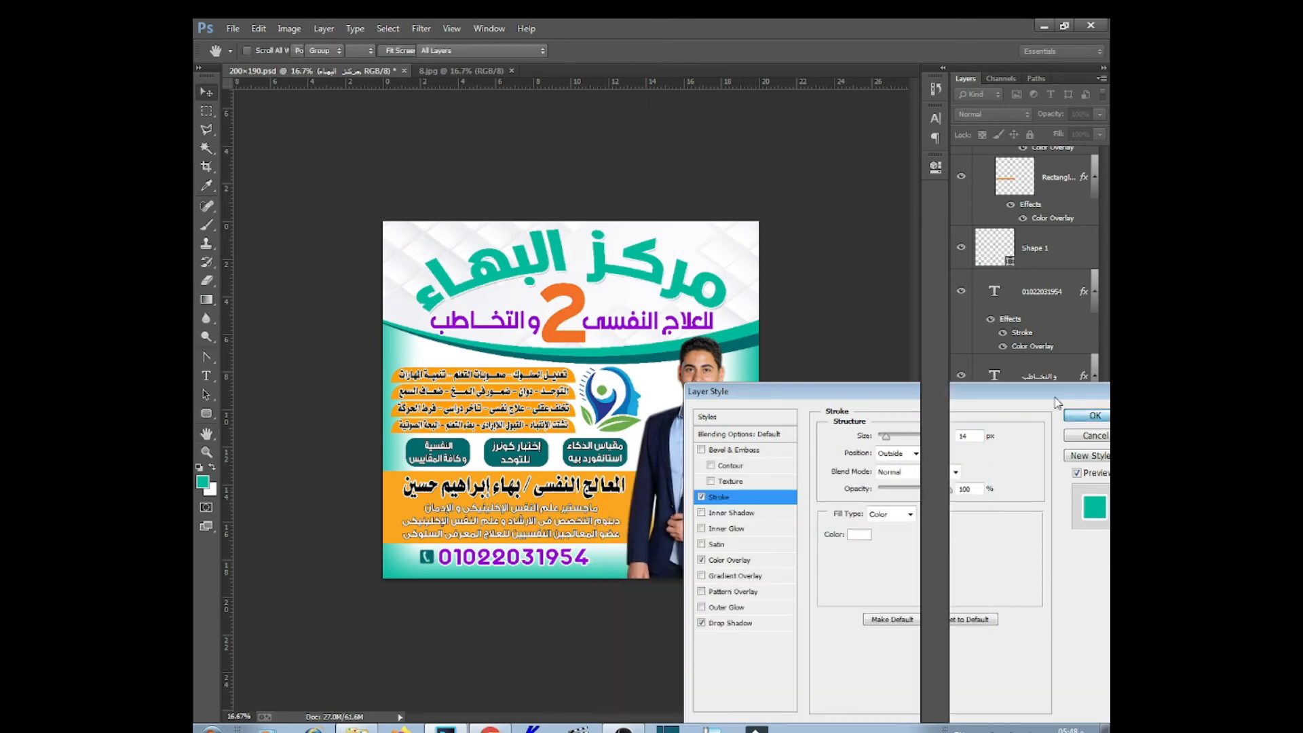
click(1093, 662)
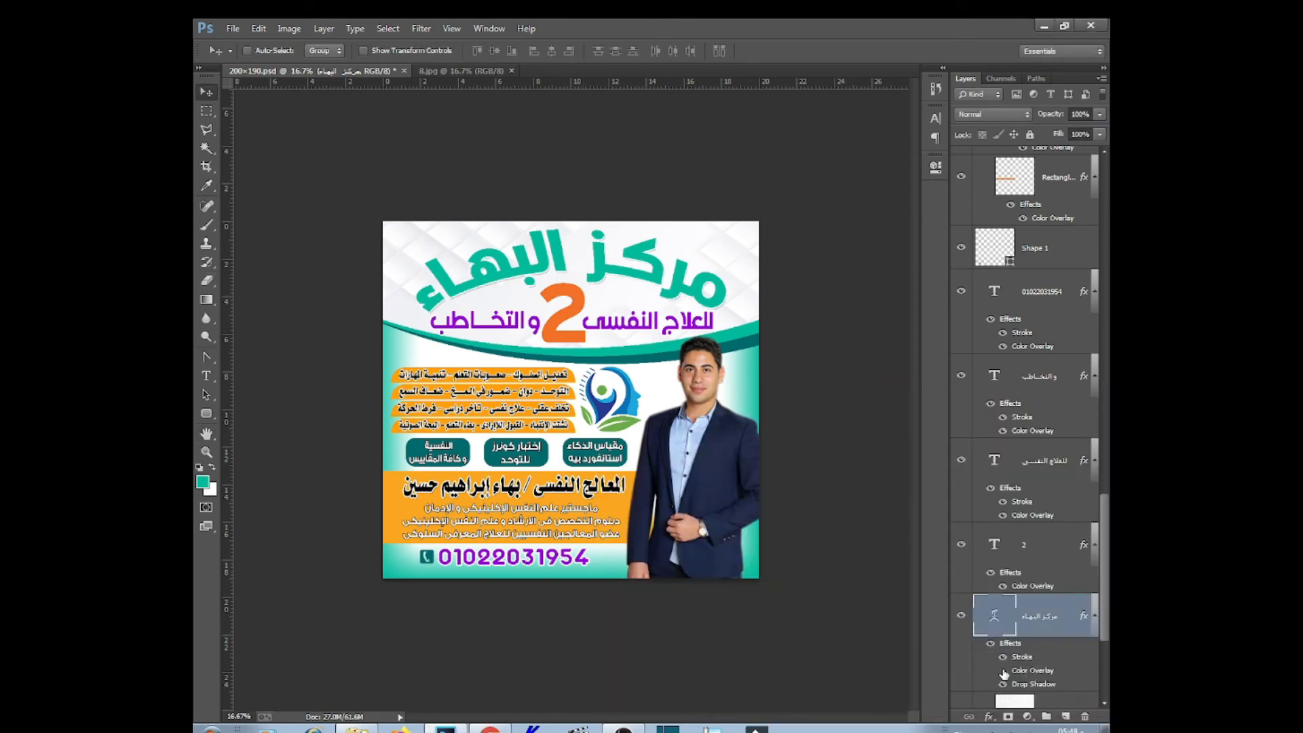
click(1003, 671)
double_click(995, 615)
click(207, 91)
Change the big 2's colour overlay to teal #01ba9e
right_click(570, 292)
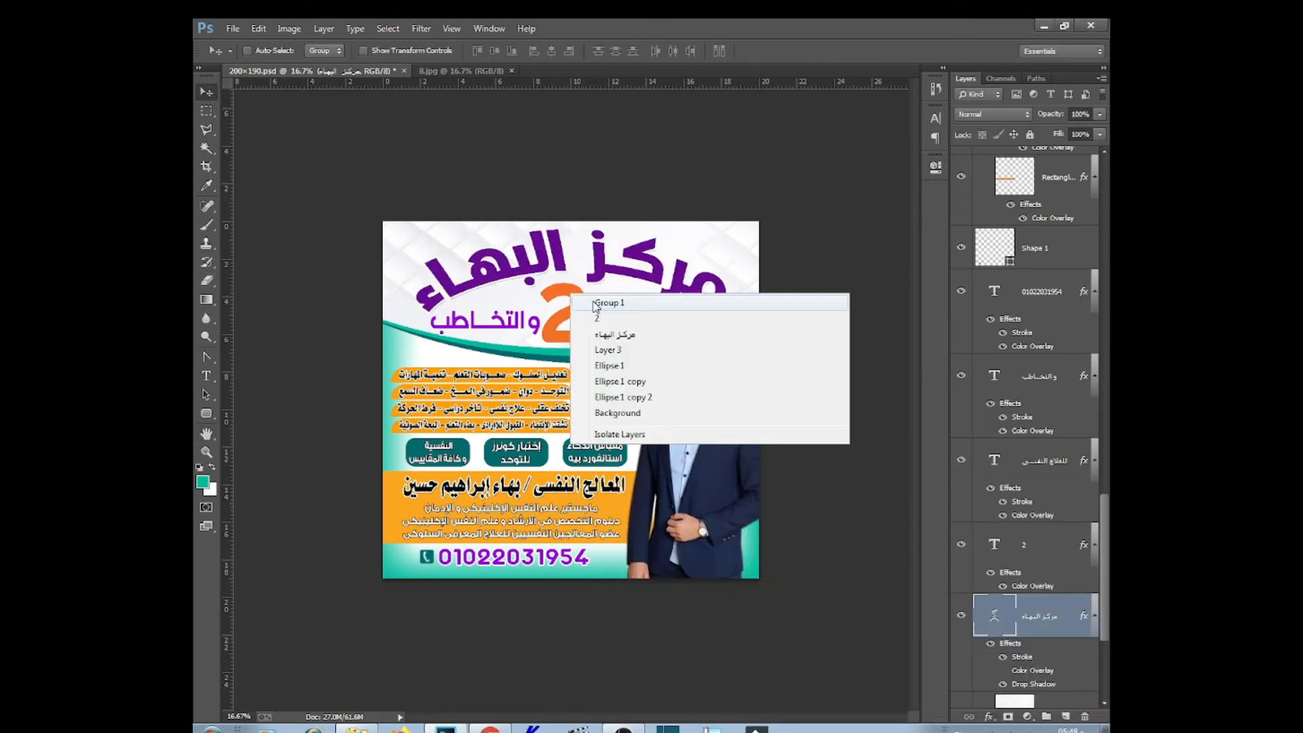
click(596, 314)
double_click(1034, 586)
click(969, 436)
click(753, 342)
click(748, 332)
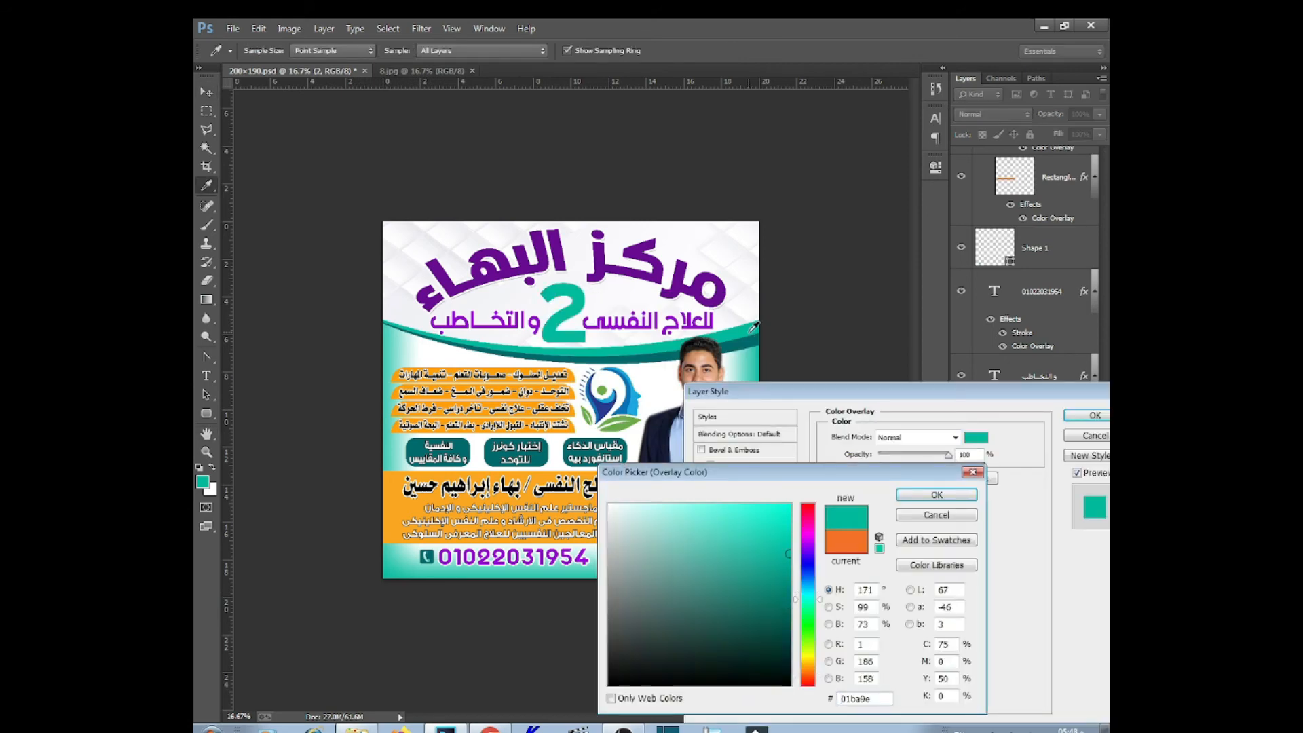
click(752, 343)
click(927, 496)
click(1090, 416)
right_click(695, 330)
click(721, 338)
Try a teal overlay on the للعلاج النفسى and والتخاطب subtitles, then undo it
double_click(1032, 516)
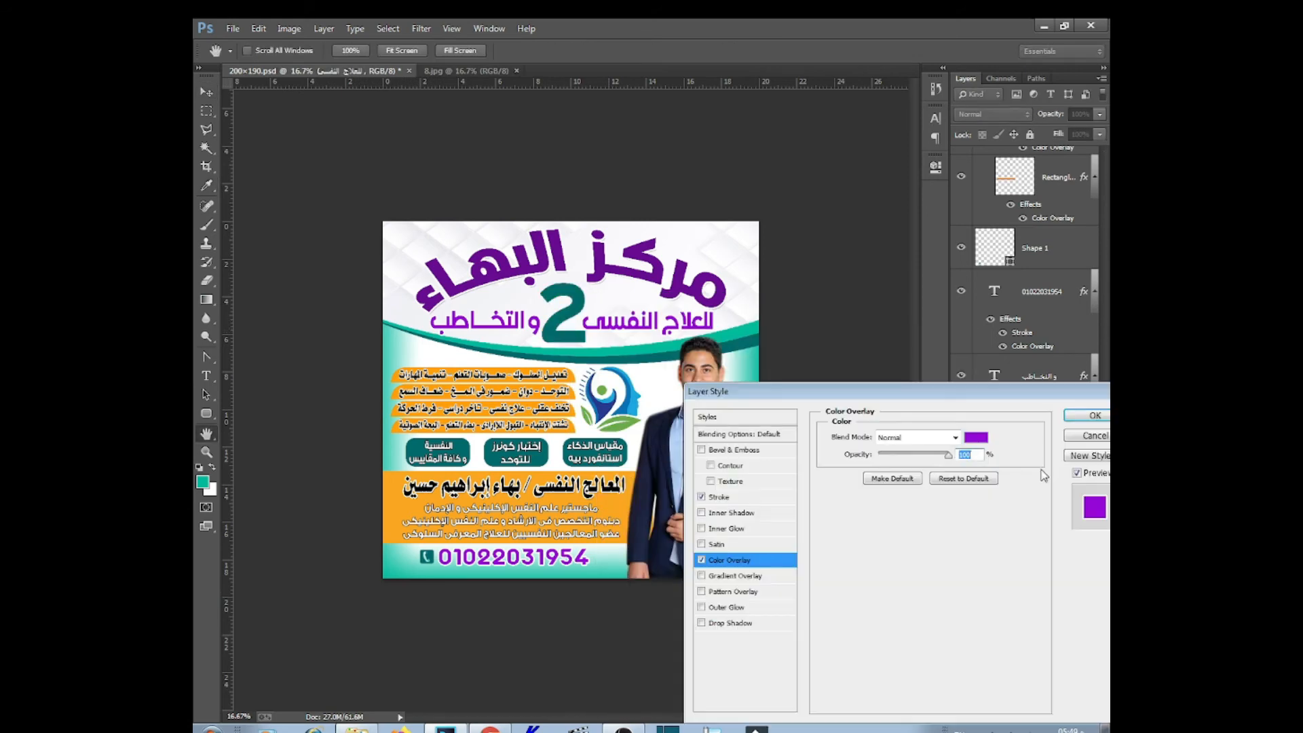
click(975, 438)
click(746, 332)
click(940, 500)
click(1090, 415)
right_click(520, 327)
click(545, 335)
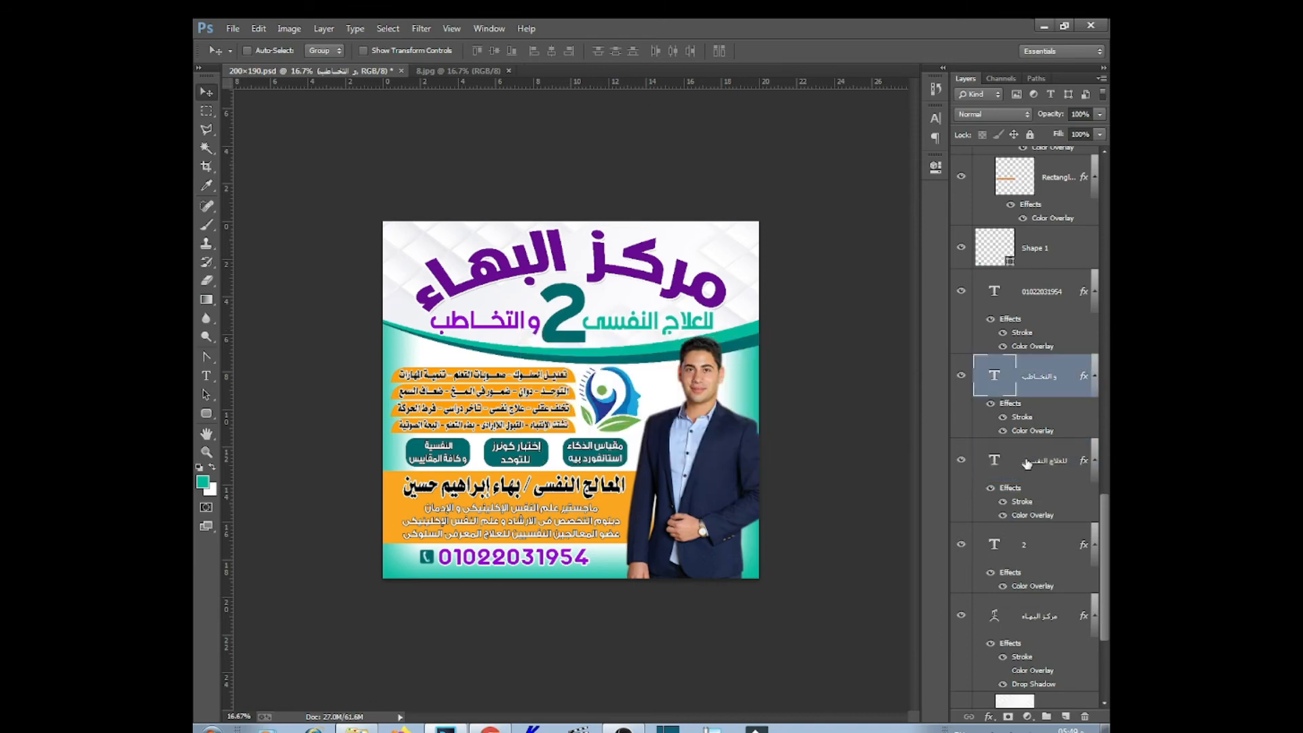
drag(1000, 488, 1011, 387)
key(ctrl+alt+z)
key(ctrl+alt+z)
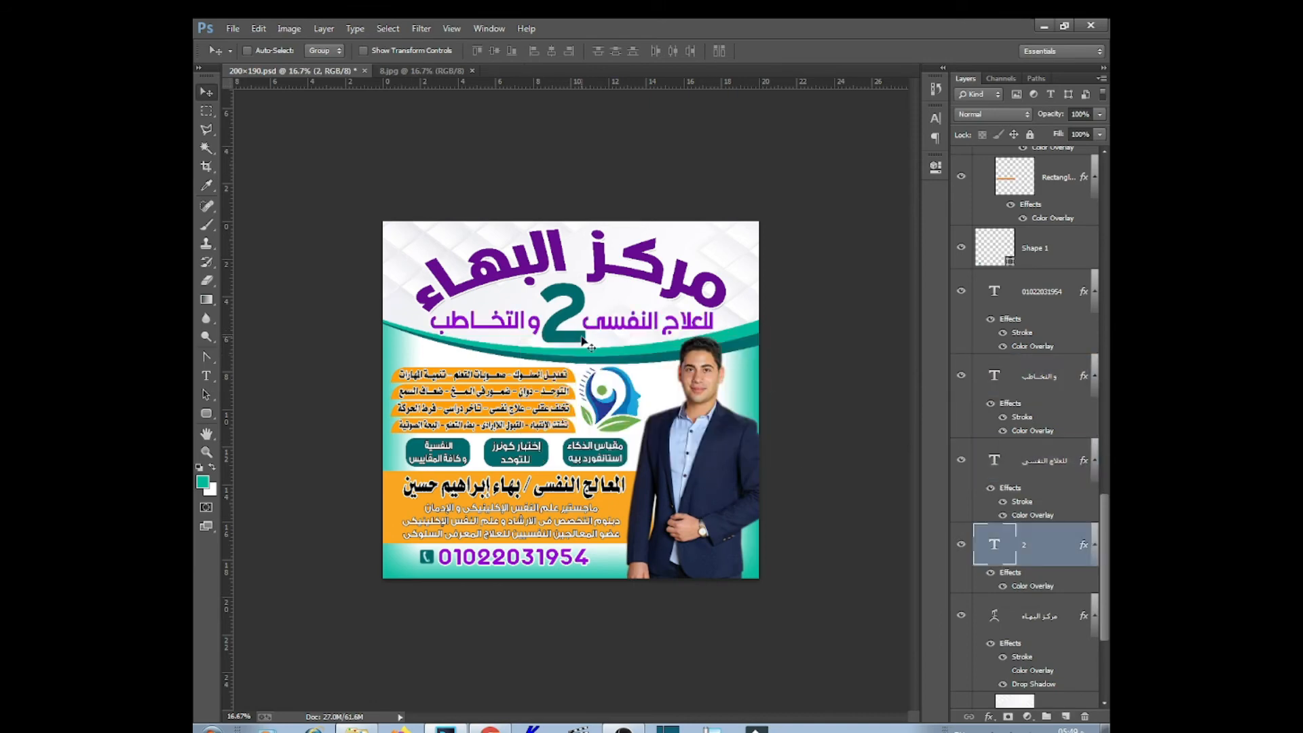
Recolour the 2 text to a dark teal sampled from the poster
right_click(575, 301)
click(604, 323)
double_click(994, 555)
click(203, 483)
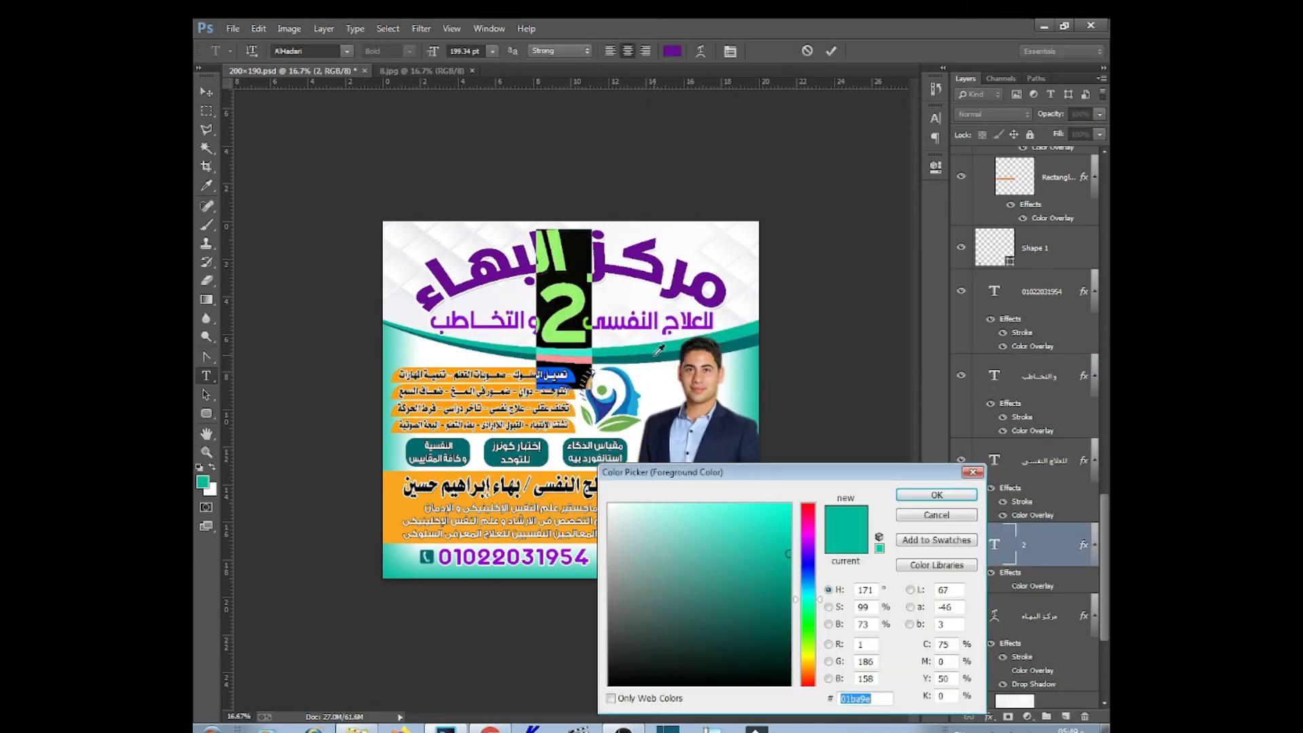
click(673, 356)
click(939, 496)
click(207, 92)
Draw a lighter-teal roof-shaped accent above the 2 with the pen tool
right_click(207, 357)
click(258, 356)
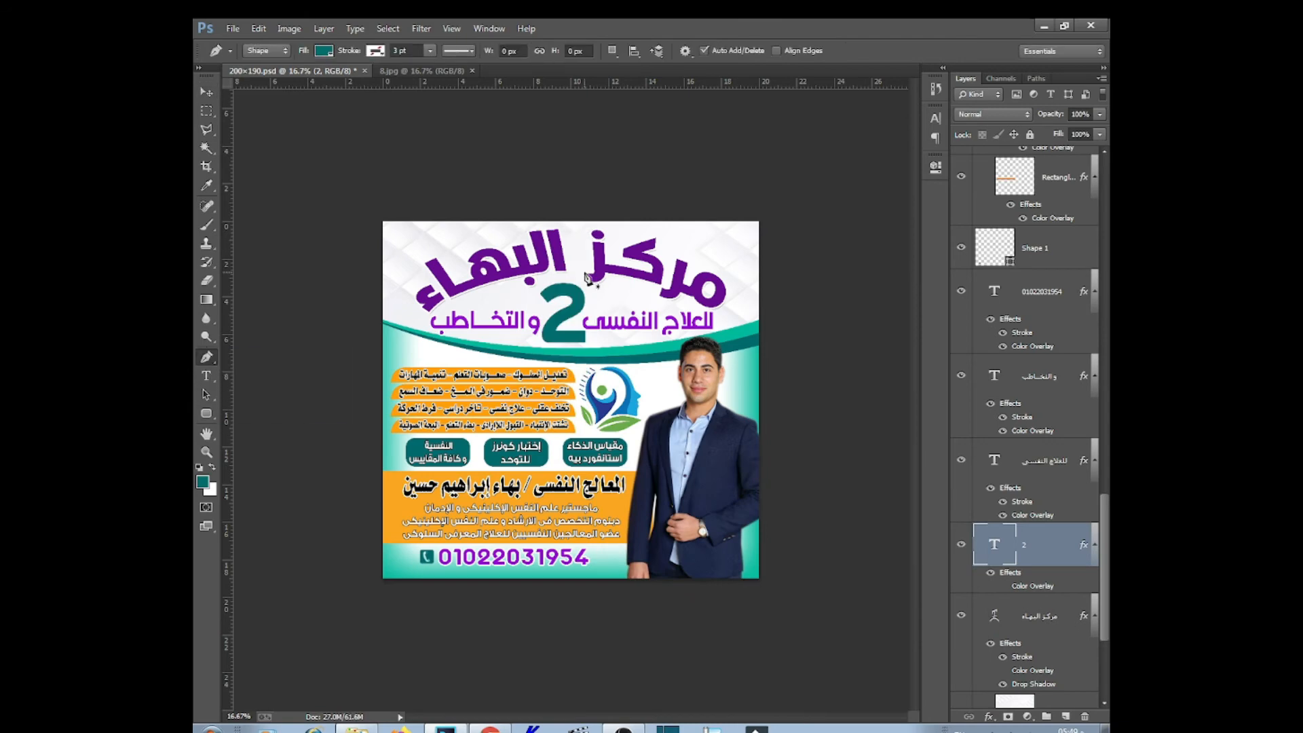
click(596, 289)
click(560, 300)
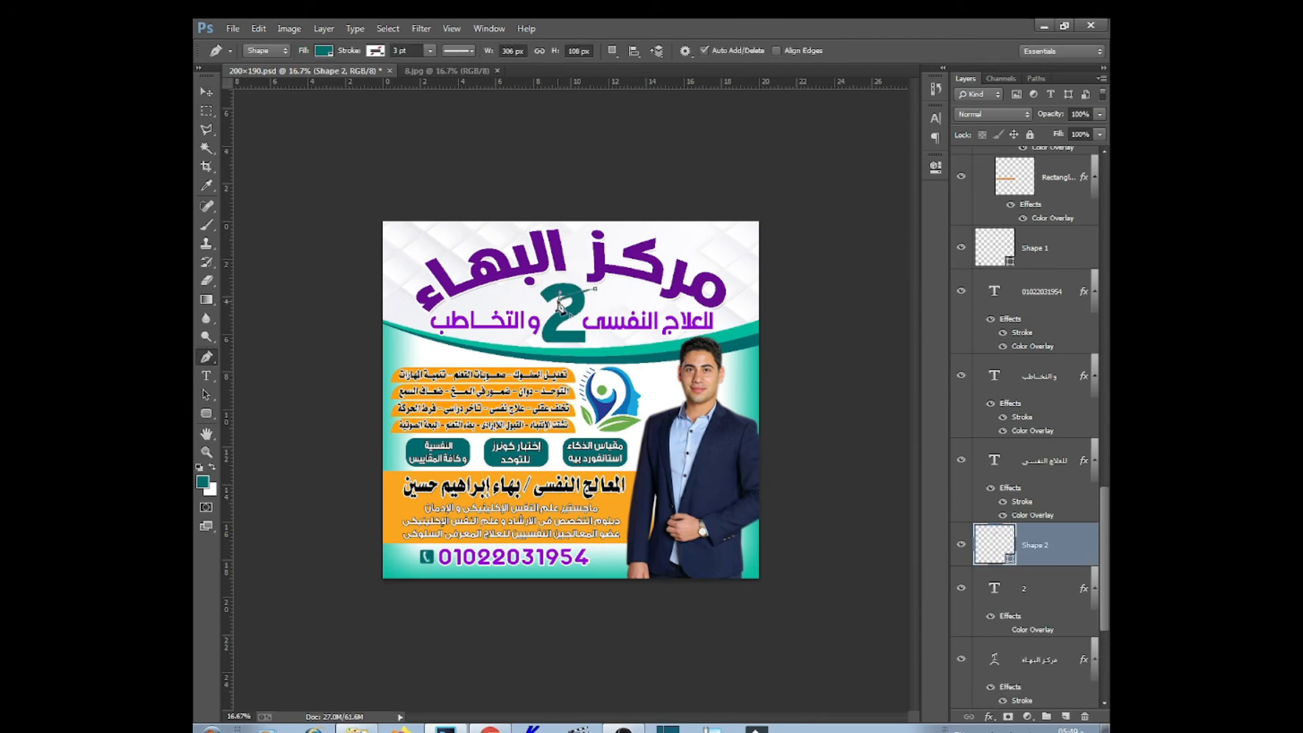
click(562, 266)
double_click(1007, 555)
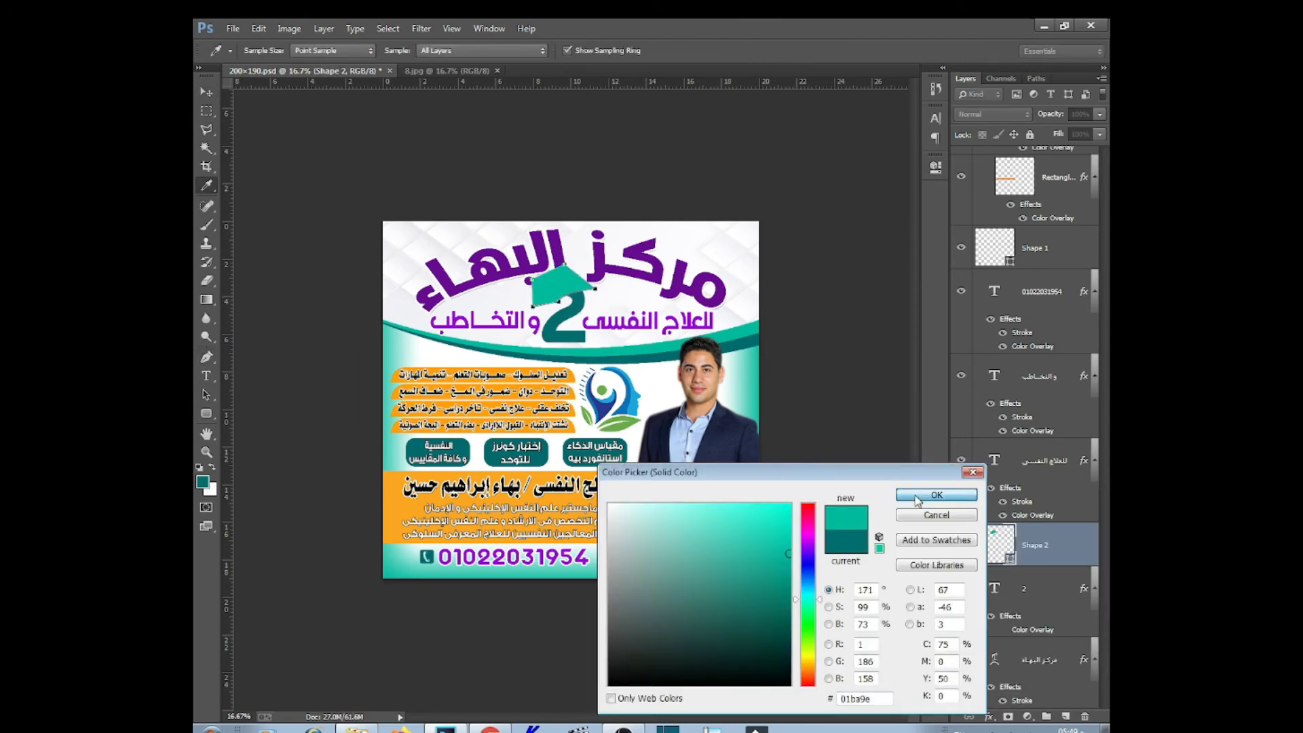
click(913, 497)
key(v)
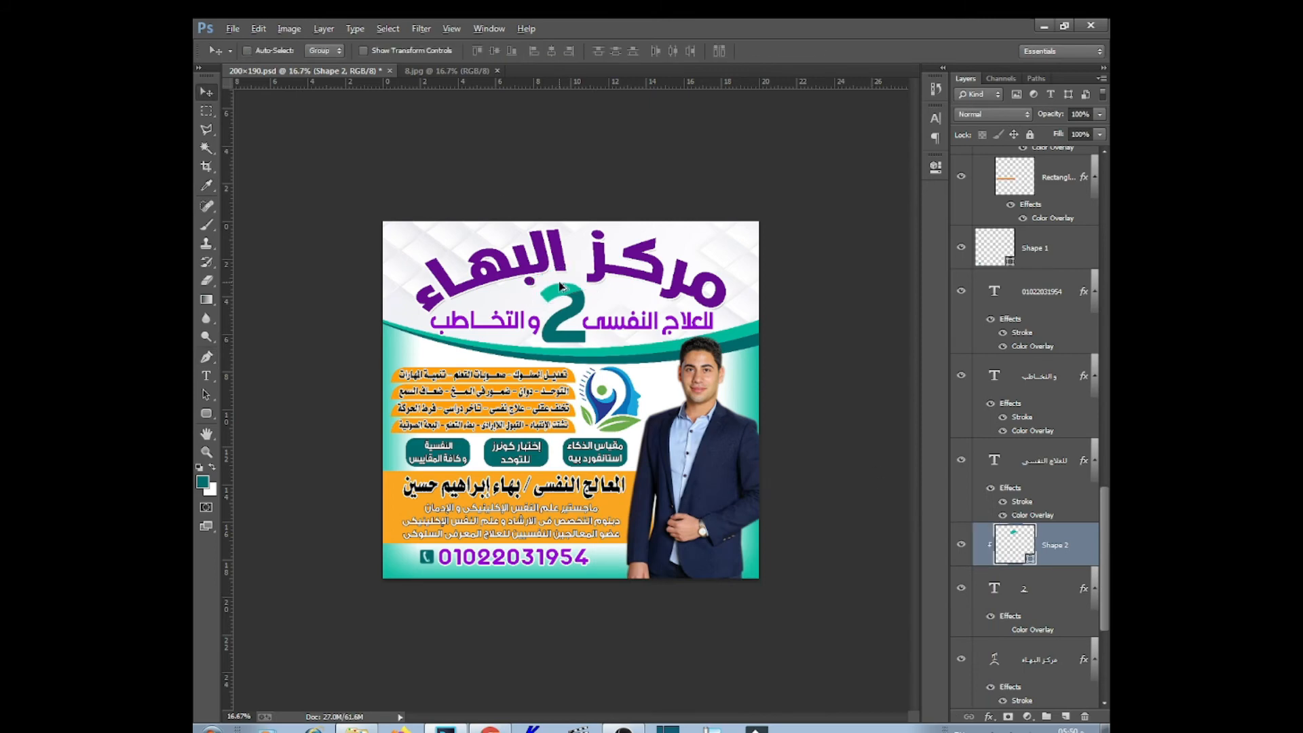
Duplicate the roof shape, rotate the copy and make it semi-transparent, then select both roof layers
key(ctrl+j)
key(ctrl+t)
drag(608, 327, 564, 338)
double_click(560, 335)
key(ctrl+t)
key(Return)
key(6)
right_click(576, 298)
click(592, 324)
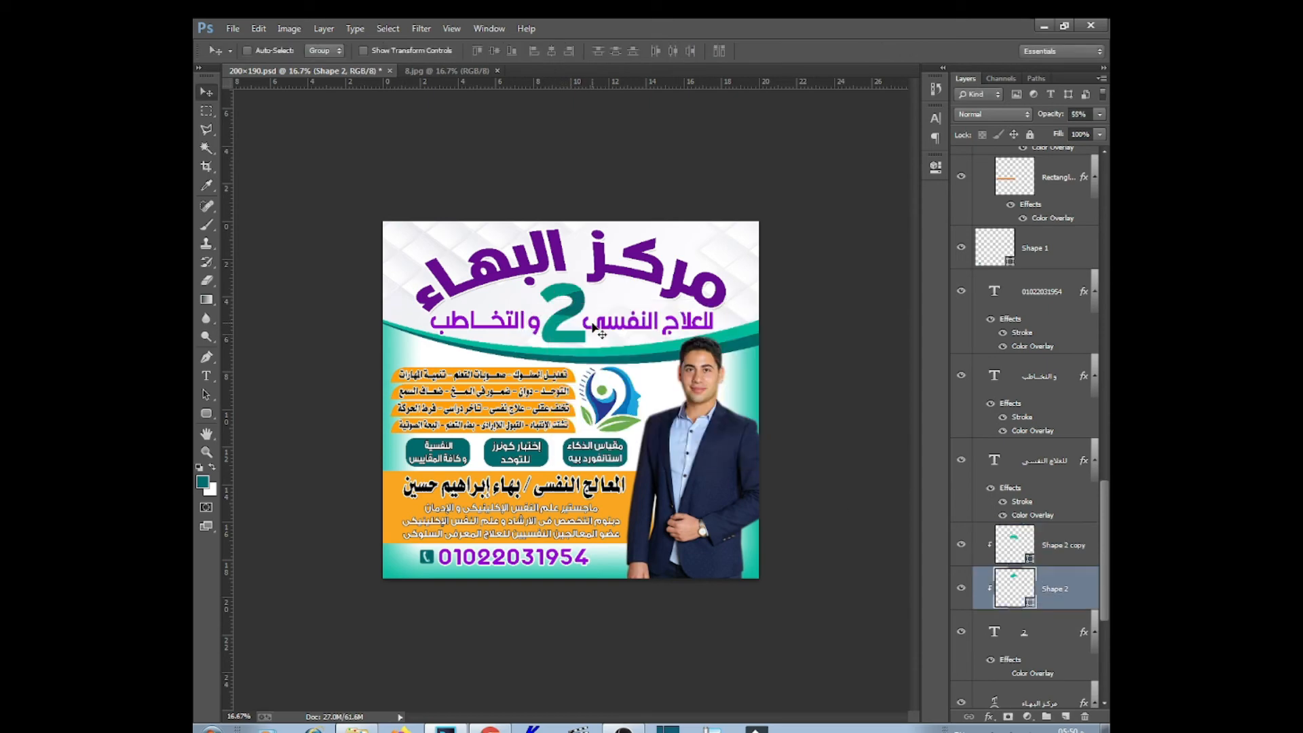
key(ctrl+plus)
shift+click(1055, 545)
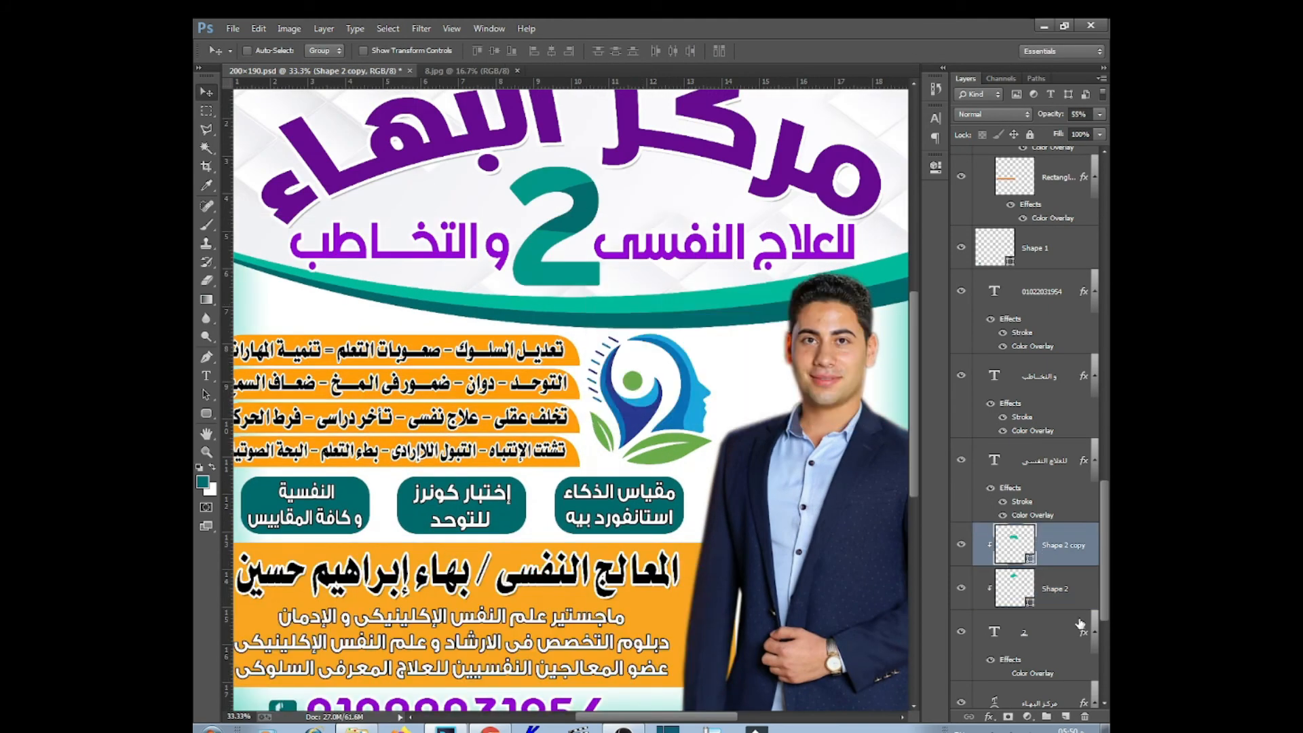
click(324, 29)
Draw another teal shape with the pen tool beneath the 2
key(Escape)
click(207, 357)
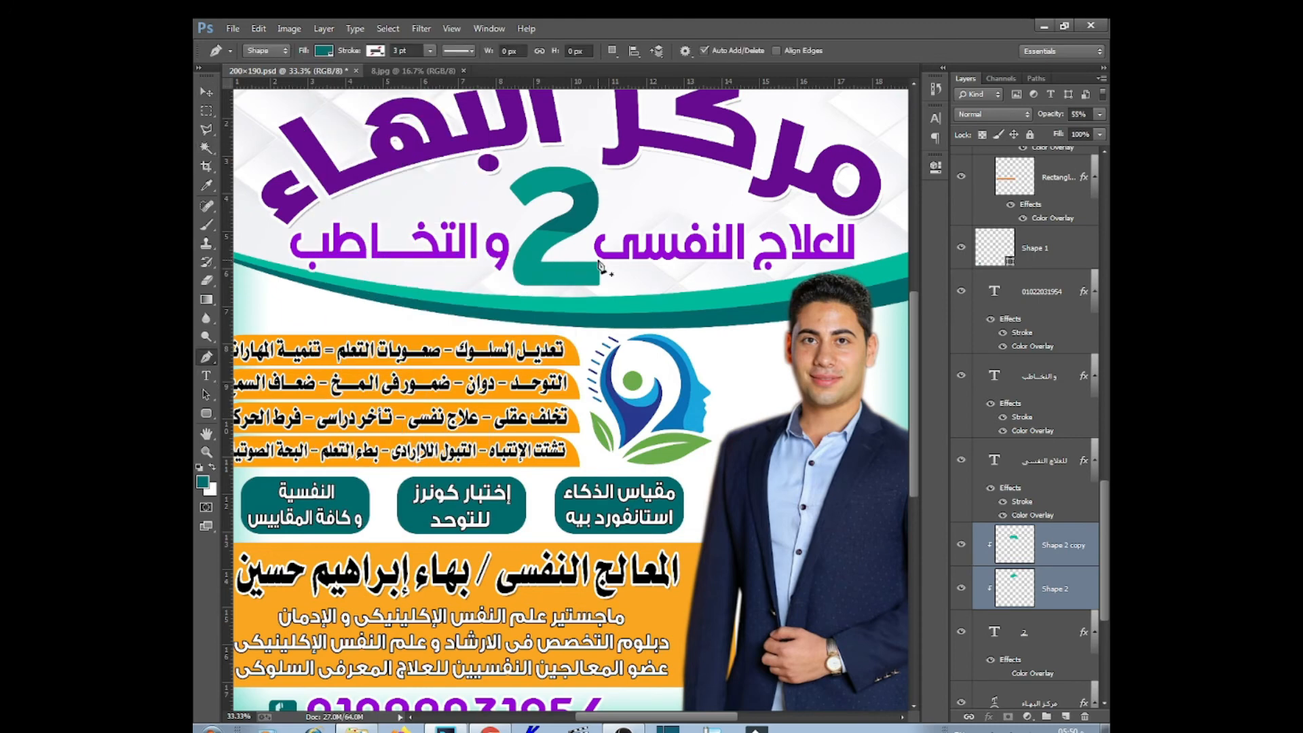
click(553, 277)
click(555, 313)
click(558, 350)
click(557, 349)
click(619, 249)
key(v)
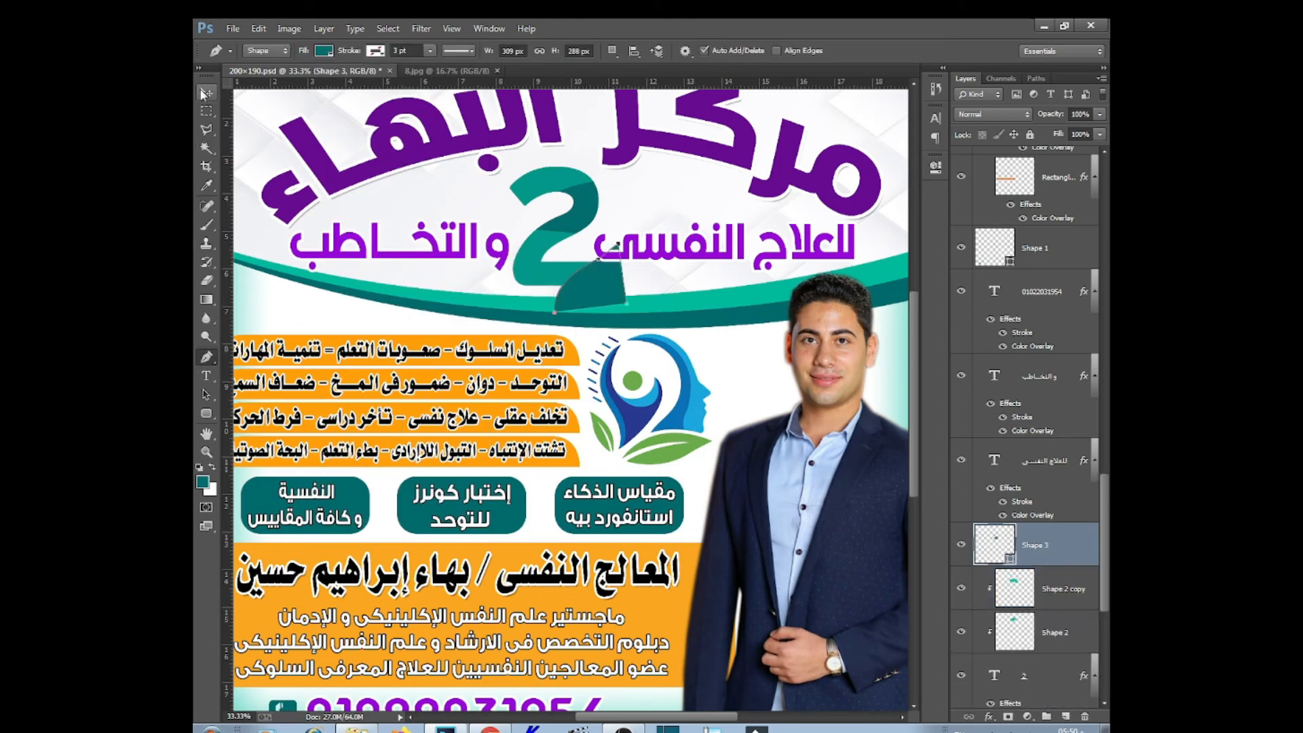
Delete the stray teal shape layer under the 2 and zoom out to the whole flyer
click(324, 28)
key(Escape)
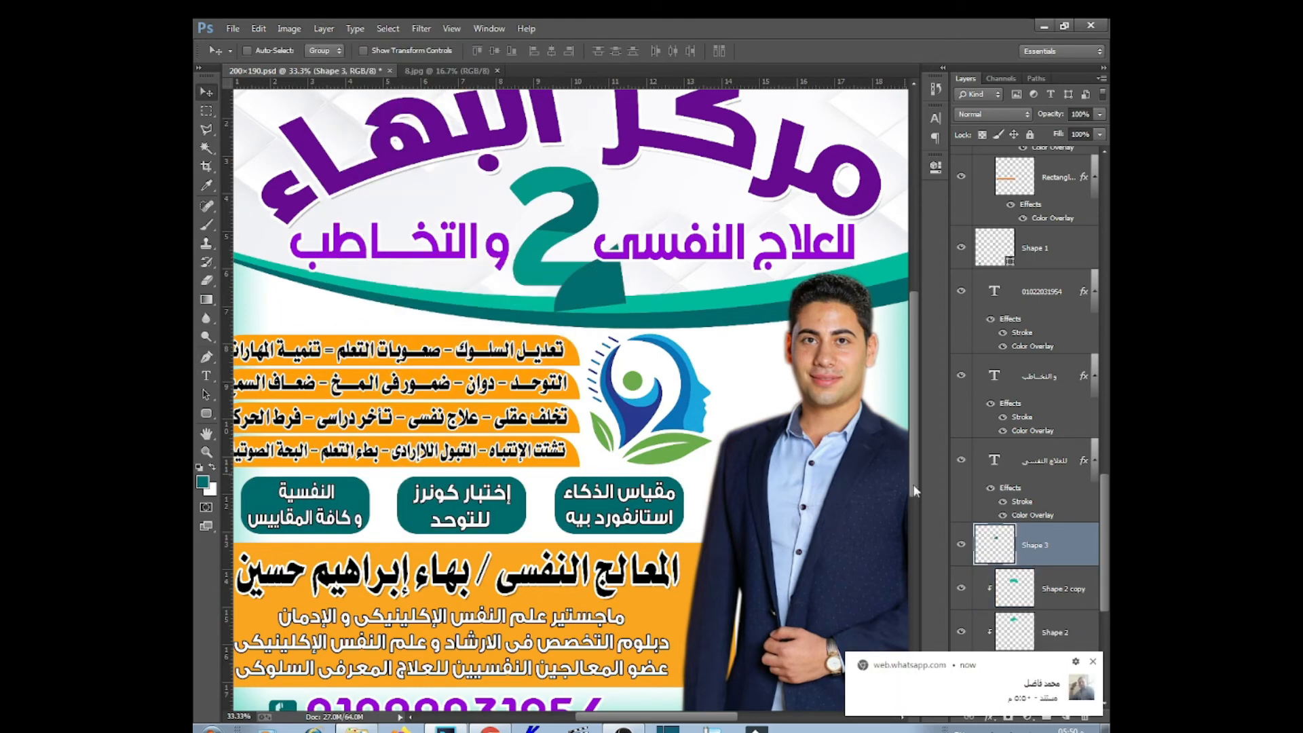
right_click(553, 274)
click(584, 314)
right_click(587, 280)
click(625, 306)
key(Delete)
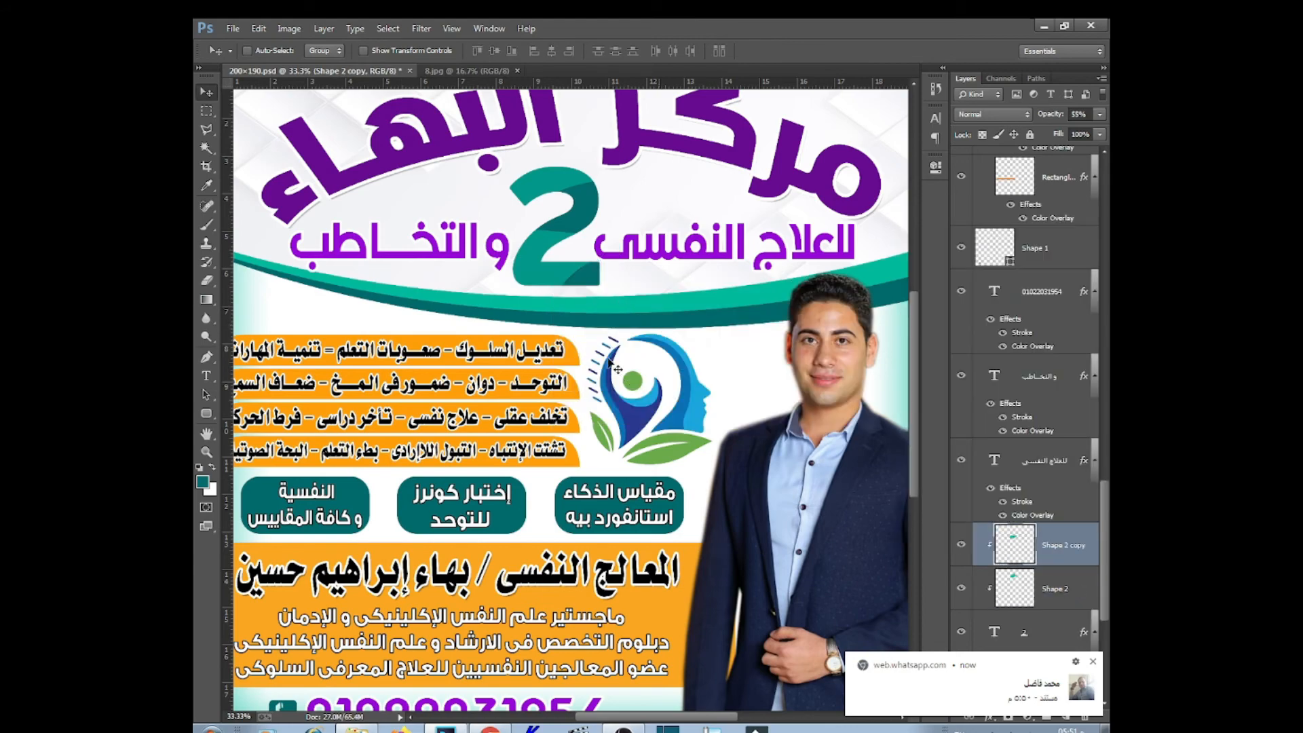
key(ctrl+minus)
Sample the logo's green #6caa45 into the top text bar's Color Overlay
ctrl+click(539, 391)
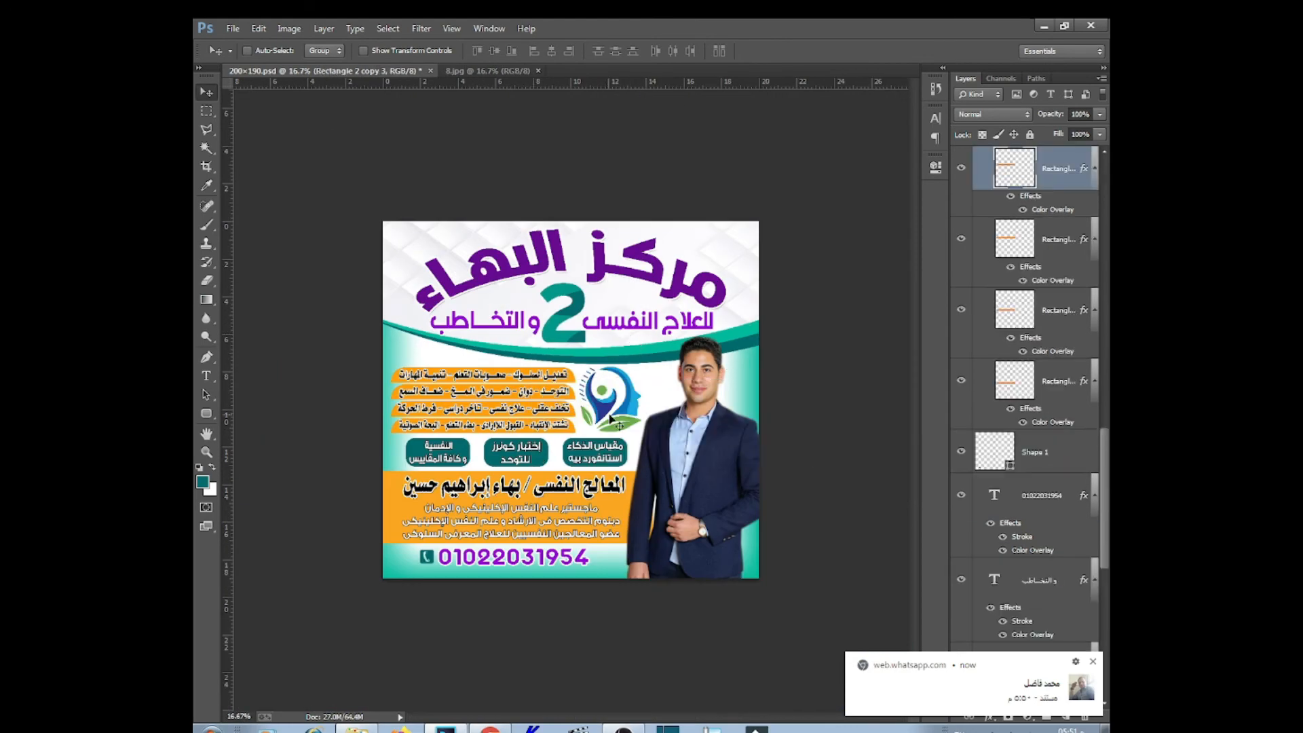
double_click(1052, 209)
click(977, 439)
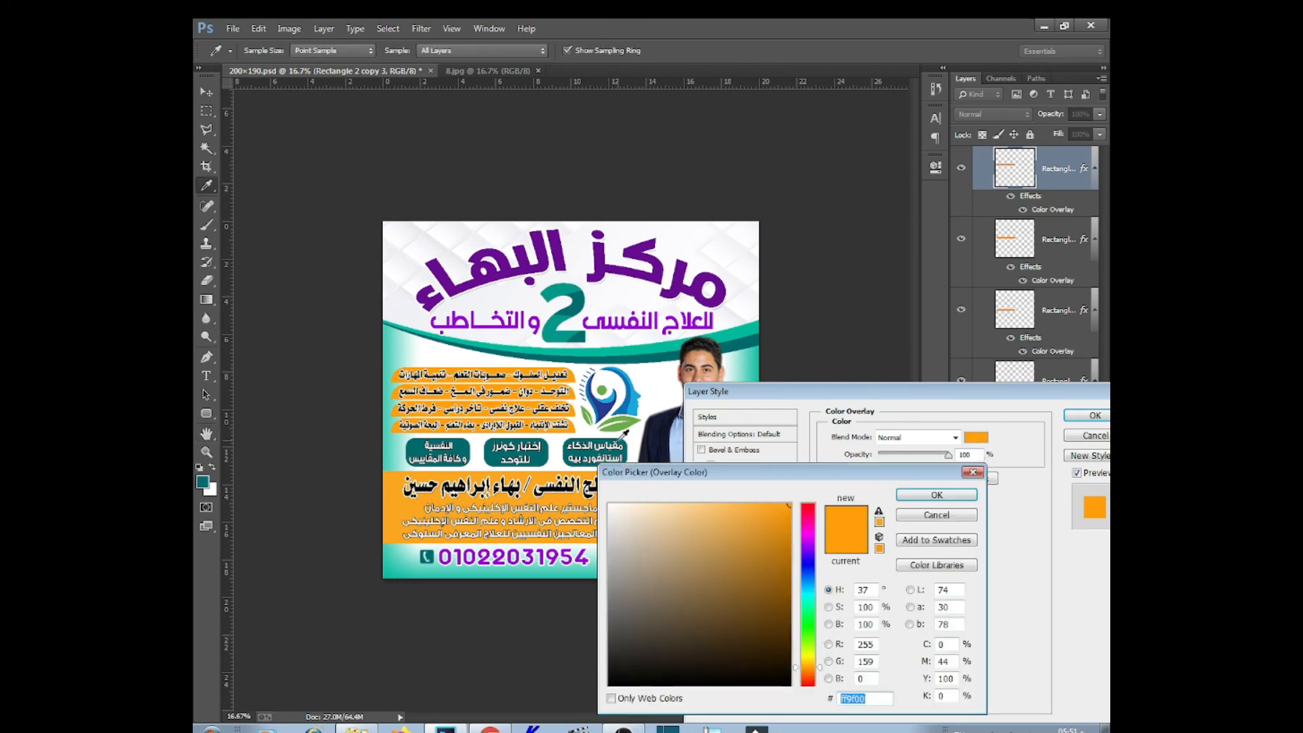
click(606, 414)
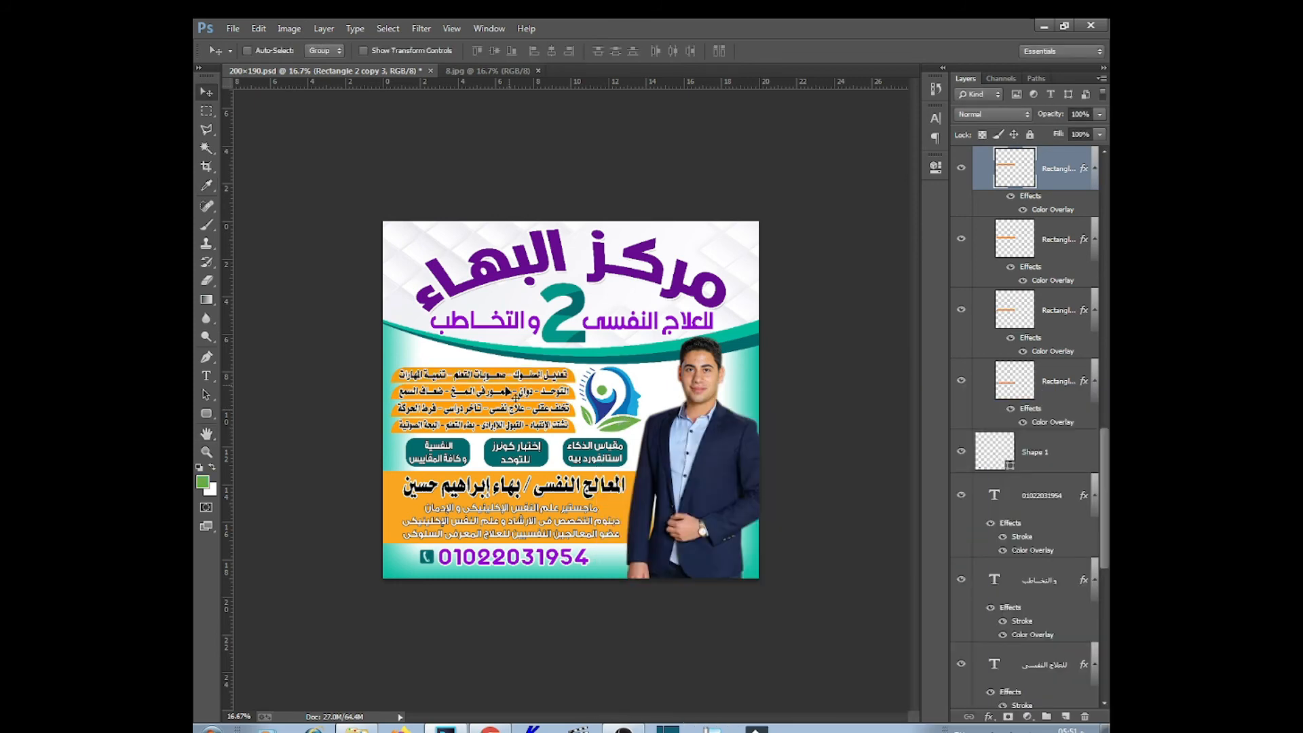
Recolour the two Ellipse wave layers green, the second in a darker shade
right_click(738, 341)
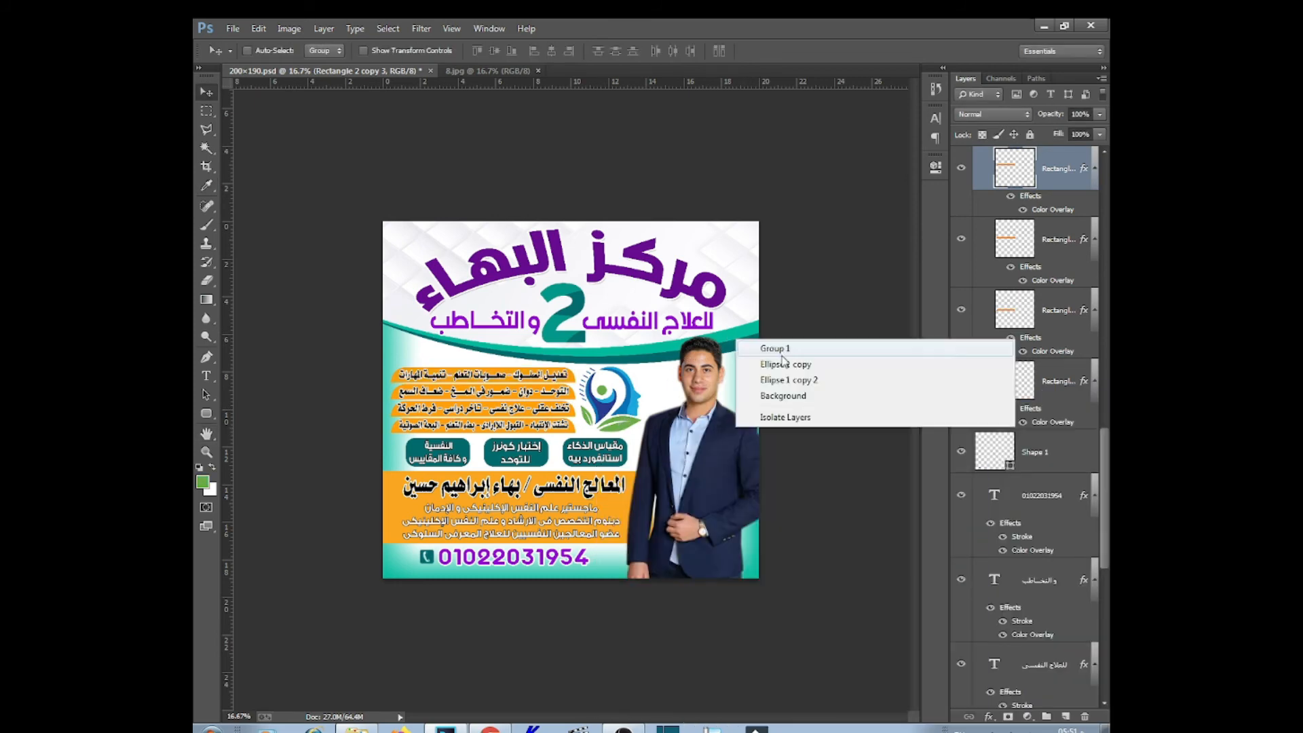
click(785, 364)
double_click(1010, 703)
click(626, 425)
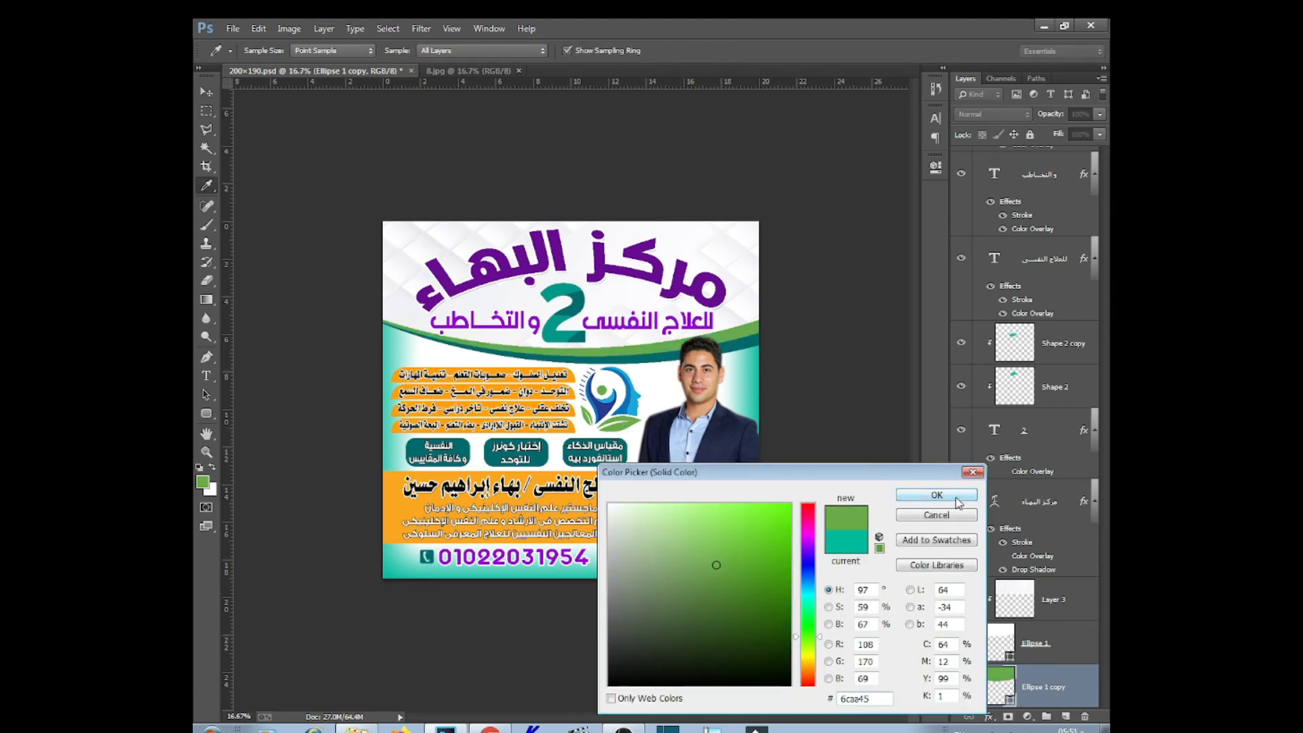
click(956, 502)
scroll(1034, 669, down, 3)
double_click(1009, 650)
click(737, 334)
click(784, 599)
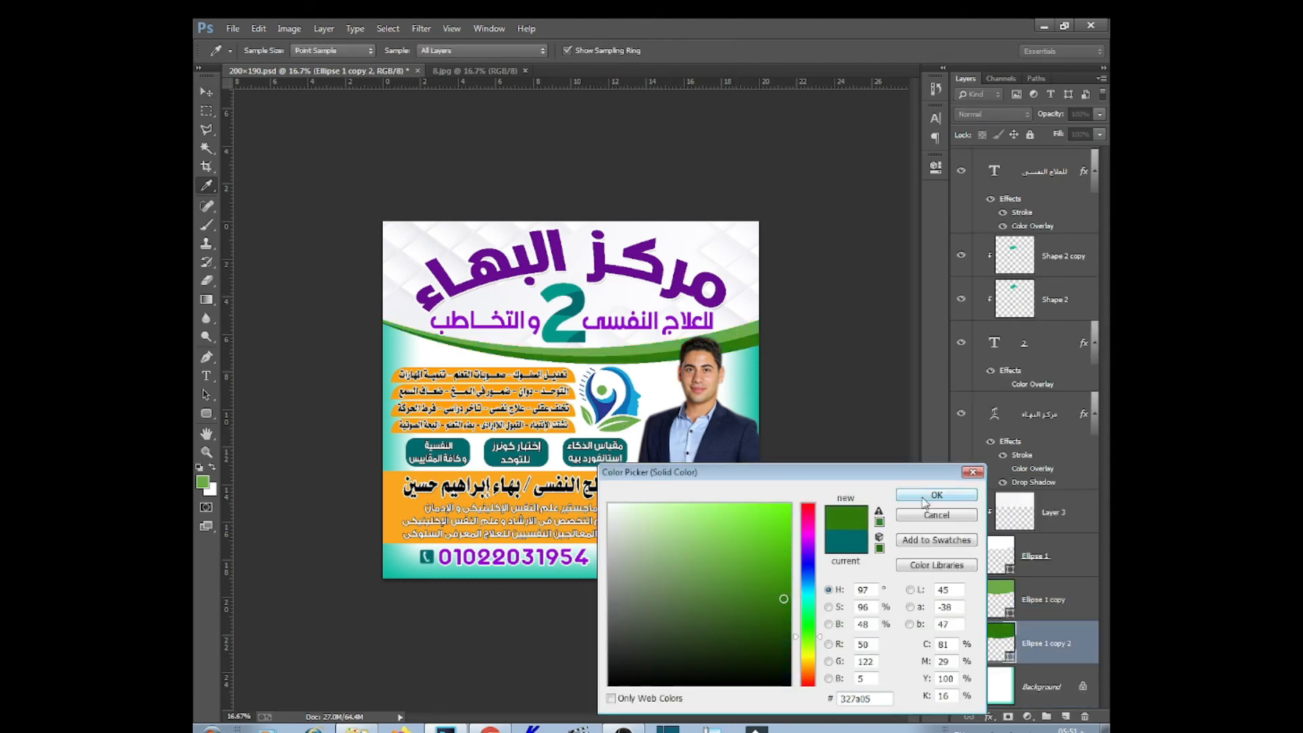
click(924, 500)
Fill Background with white, then add a white-to-green gradient at the bottom
right_click(755, 577)
click(778, 576)
scroll(1066, 697, down, 5)
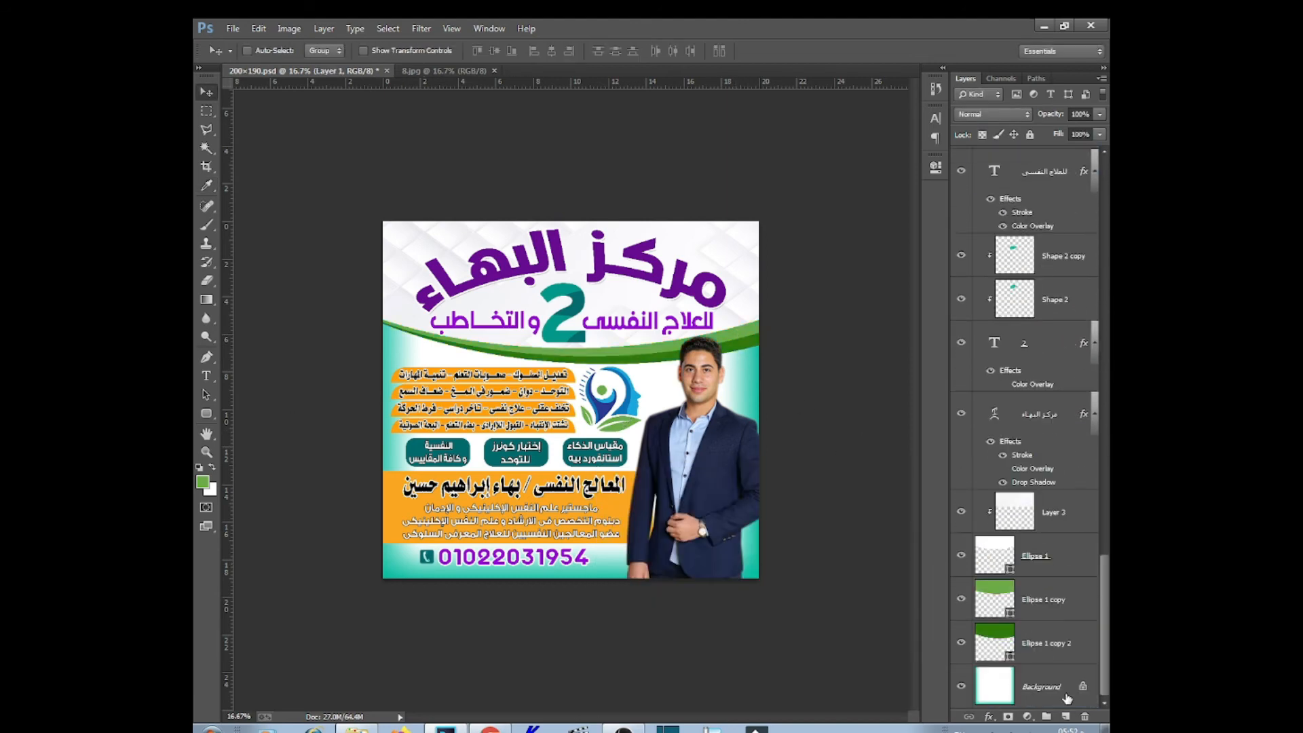
click(1065, 693)
key(ctrl+BackSpace)
click(206, 111)
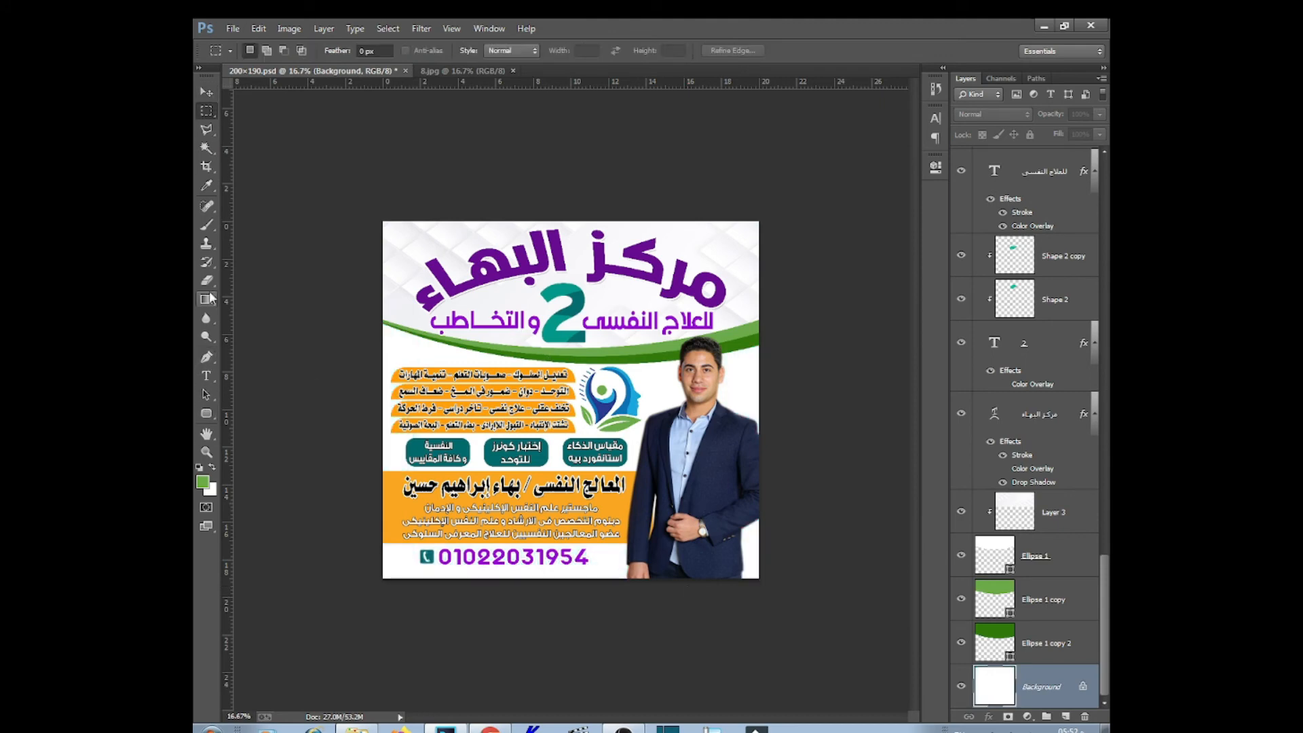
click(206, 298)
drag(573, 535, 574, 602)
click(206, 92)
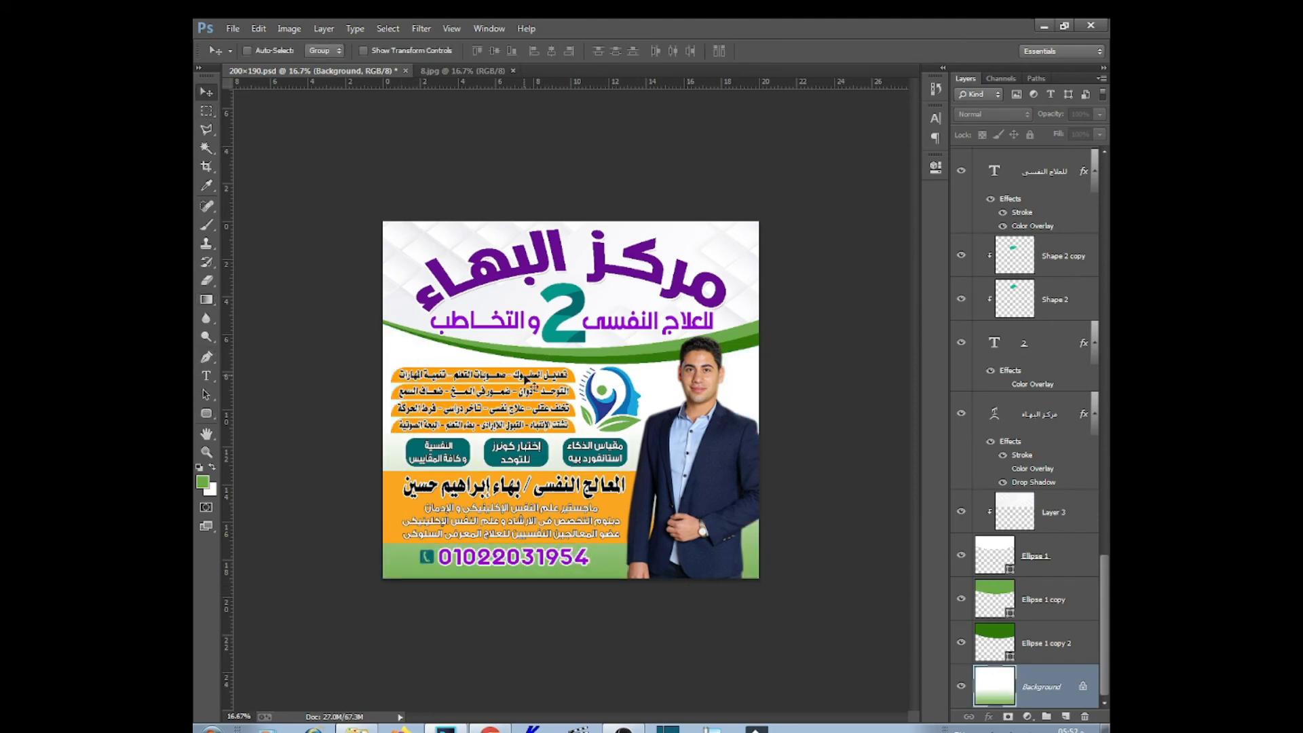
Apply the sampled logo green as the top bar's Color Overlay
right_click(522, 376)
click(545, 398)
double_click(1048, 210)
click(976, 437)
click(598, 351)
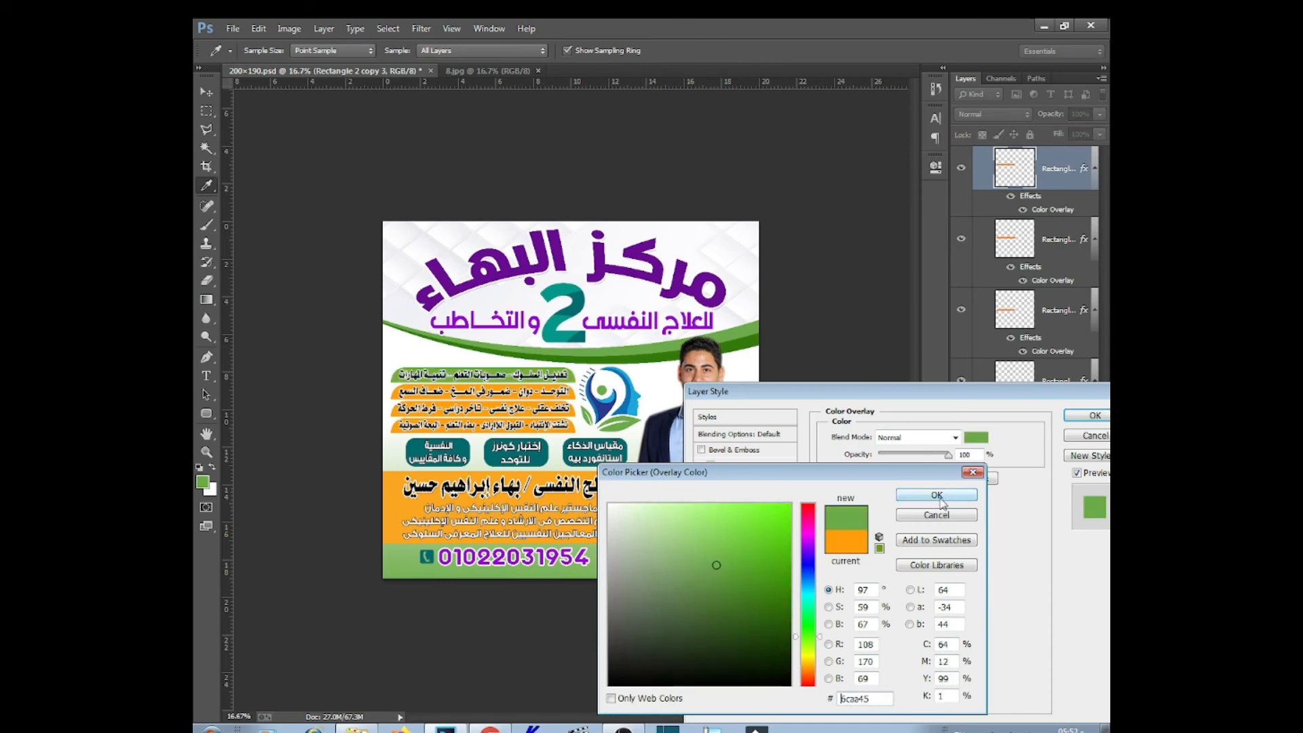
click(937, 495)
click(1090, 416)
Copy the green bar style and paste it onto all four bar layers
right_click(1084, 167)
click(935, 428)
shift+click(1050, 380)
right_click(1050, 380)
click(895, 456)
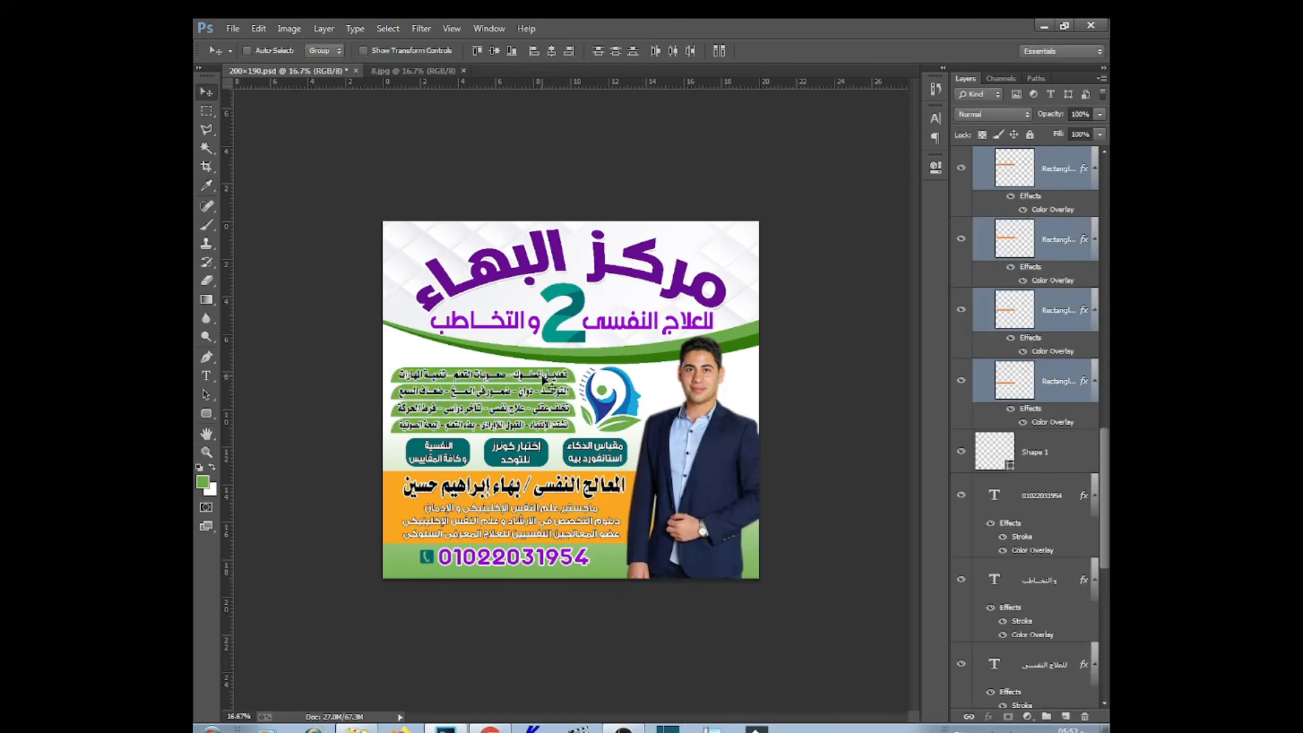
right_click(541, 375)
click(576, 401)
Paste the same layer style onto the four list text lines
right_click(572, 508)
click(627, 521)
right_click(1043, 178)
click(904, 548)
right_click(528, 373)
click(582, 399)
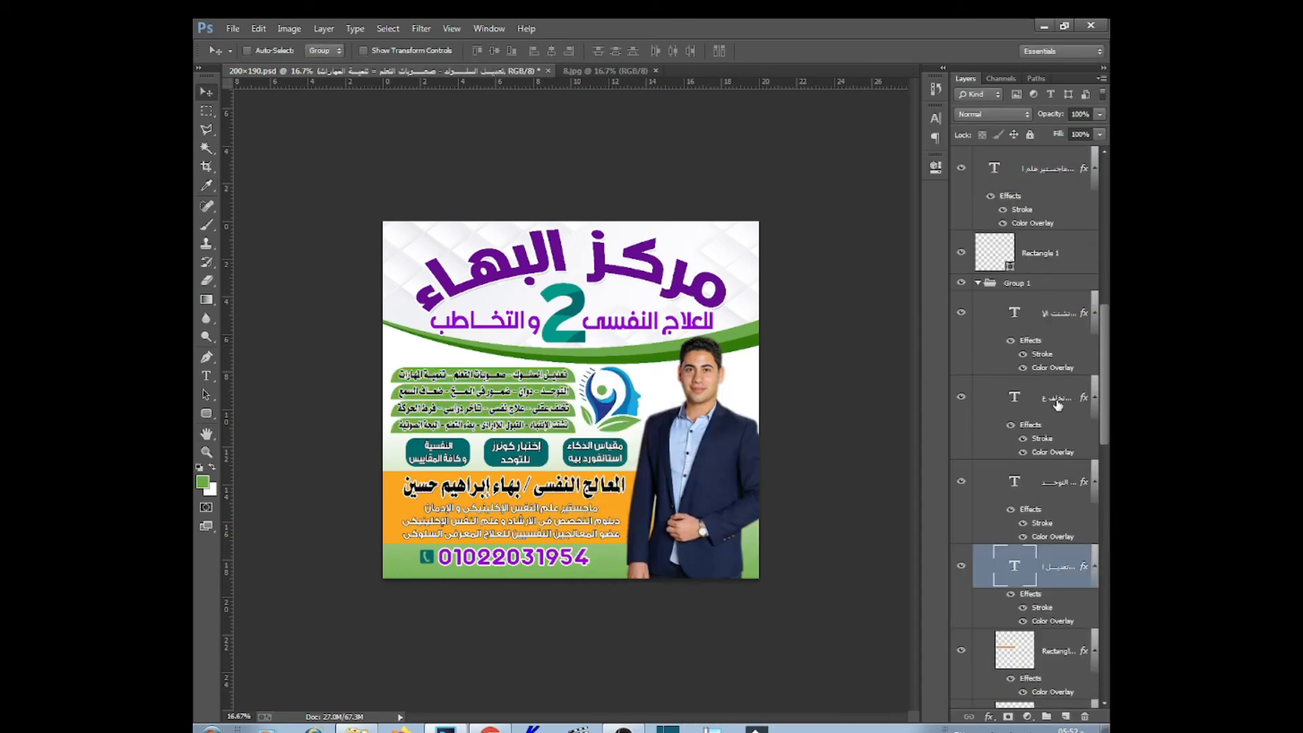
shift+click(1041, 322)
right_click(1041, 321)
click(887, 566)
Zoom in and locate the Rectangle 1 orange band among the header layers
key(ctrl+plus)
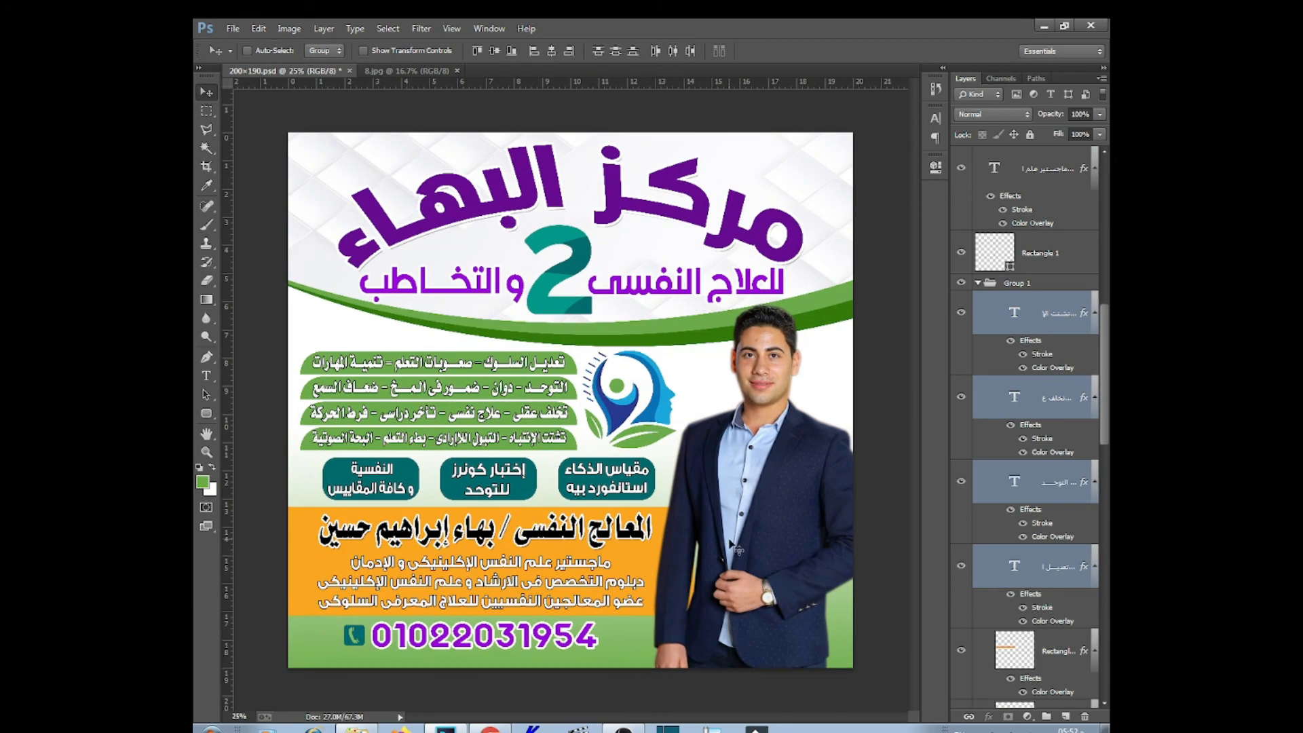
right_click(606, 481)
click(651, 495)
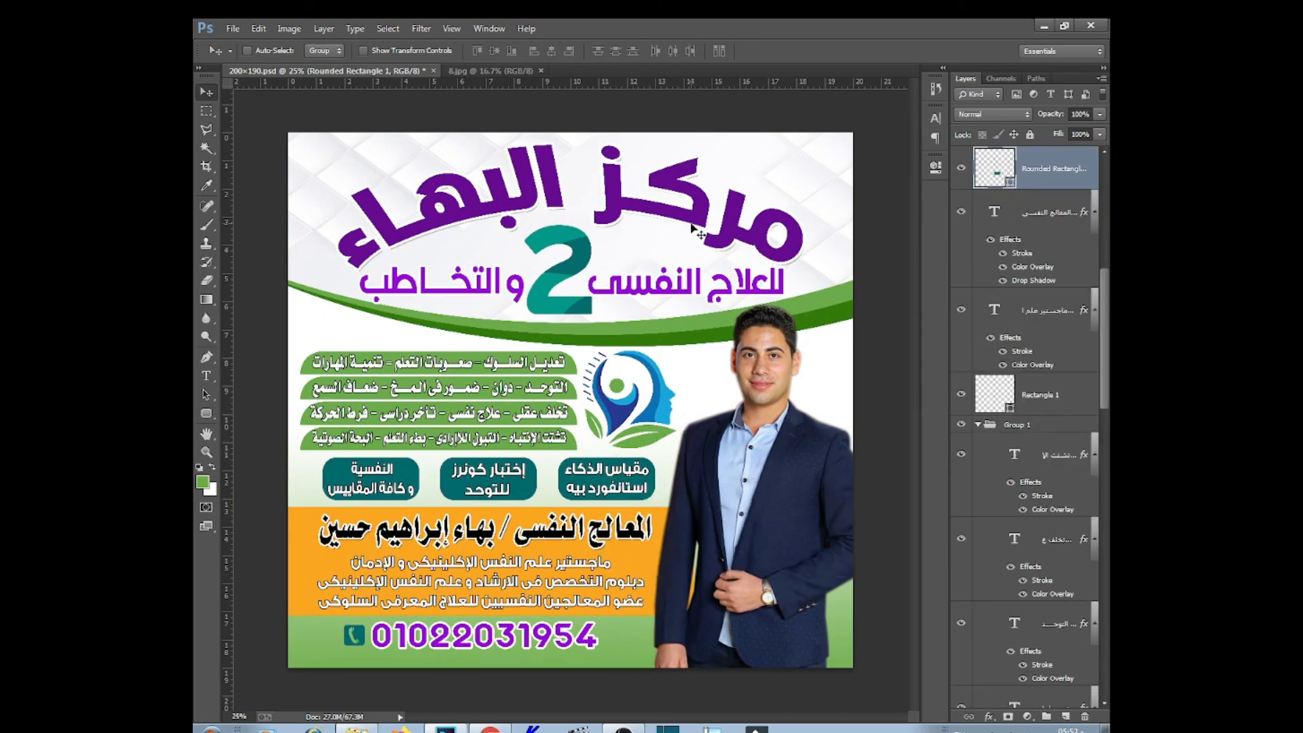
right_click(645, 568)
click(685, 585)
double_click(1007, 406)
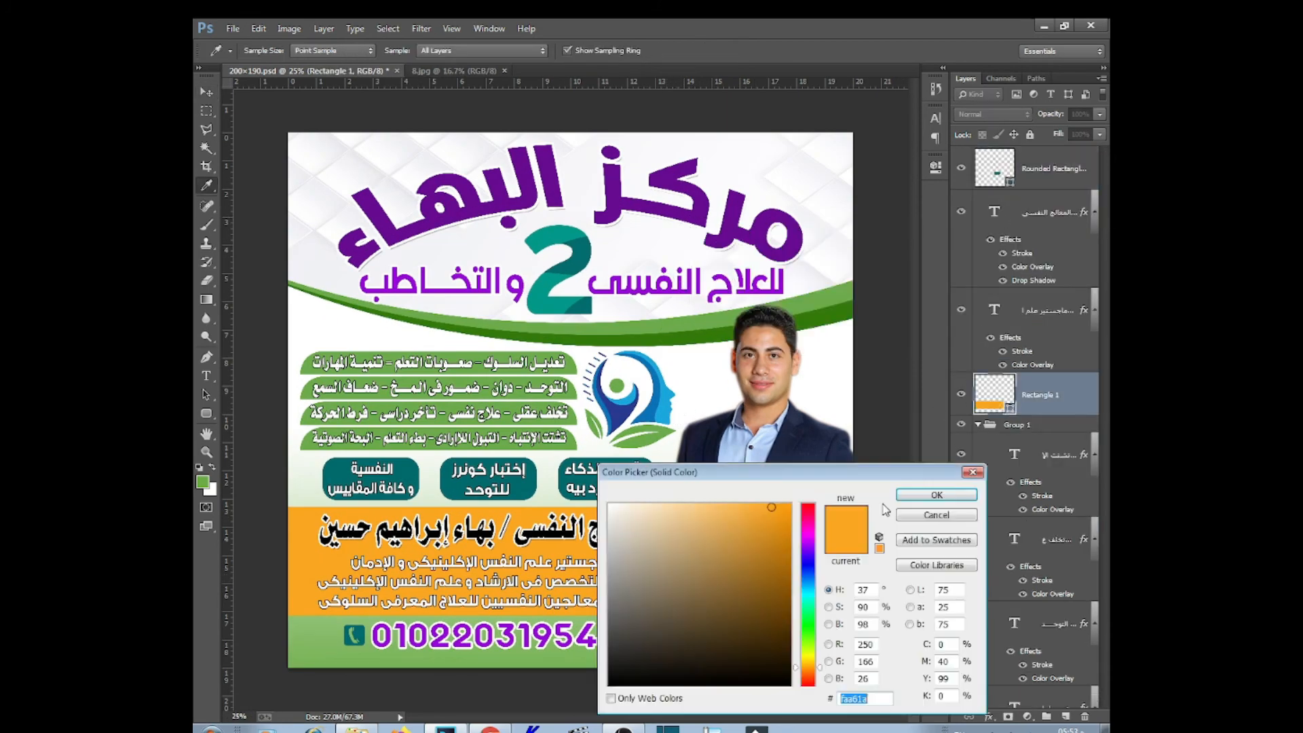
click(889, 497)
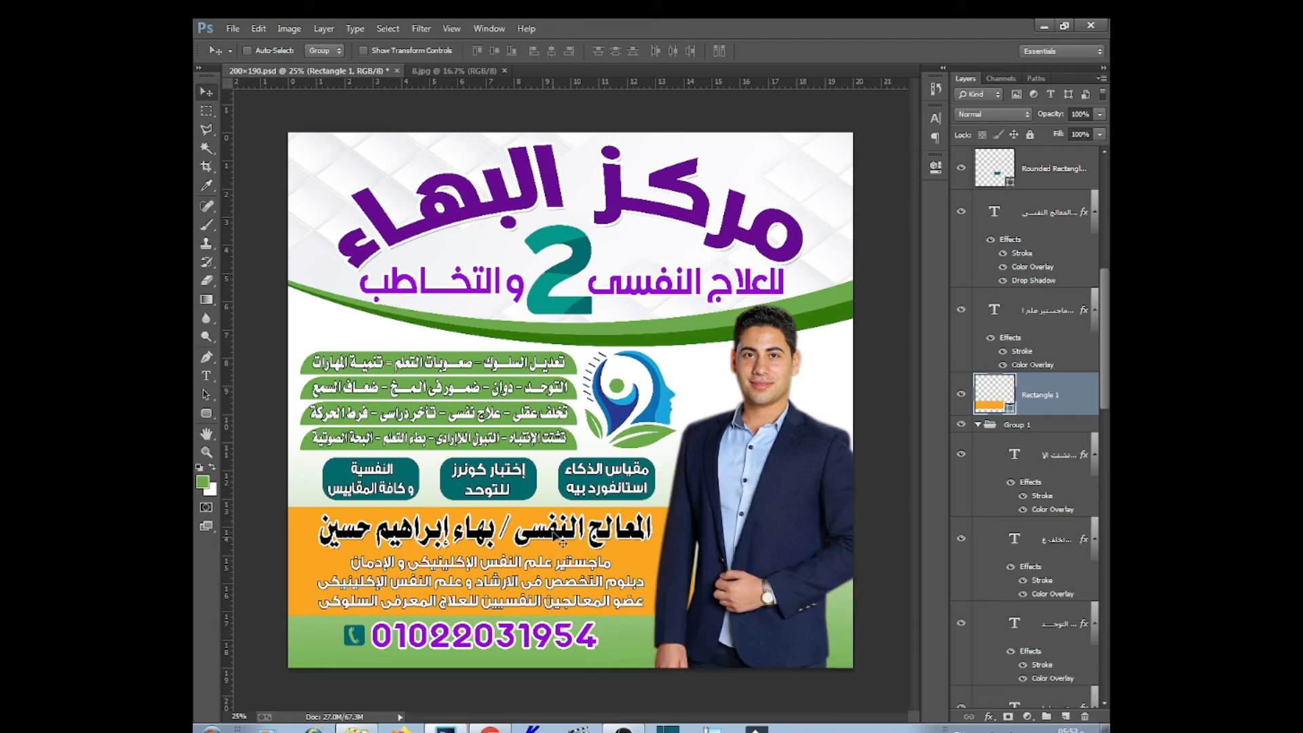
right_click(607, 479)
click(675, 503)
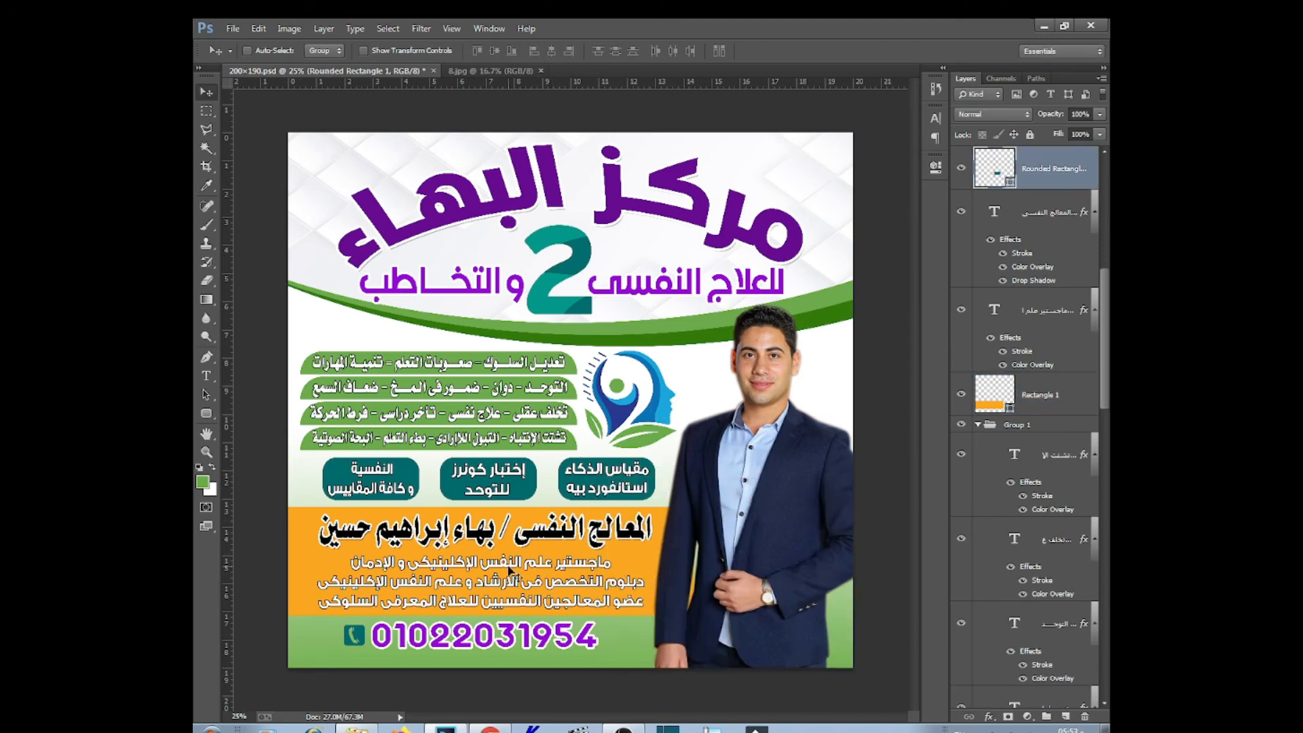
right_click(523, 635)
click(568, 645)
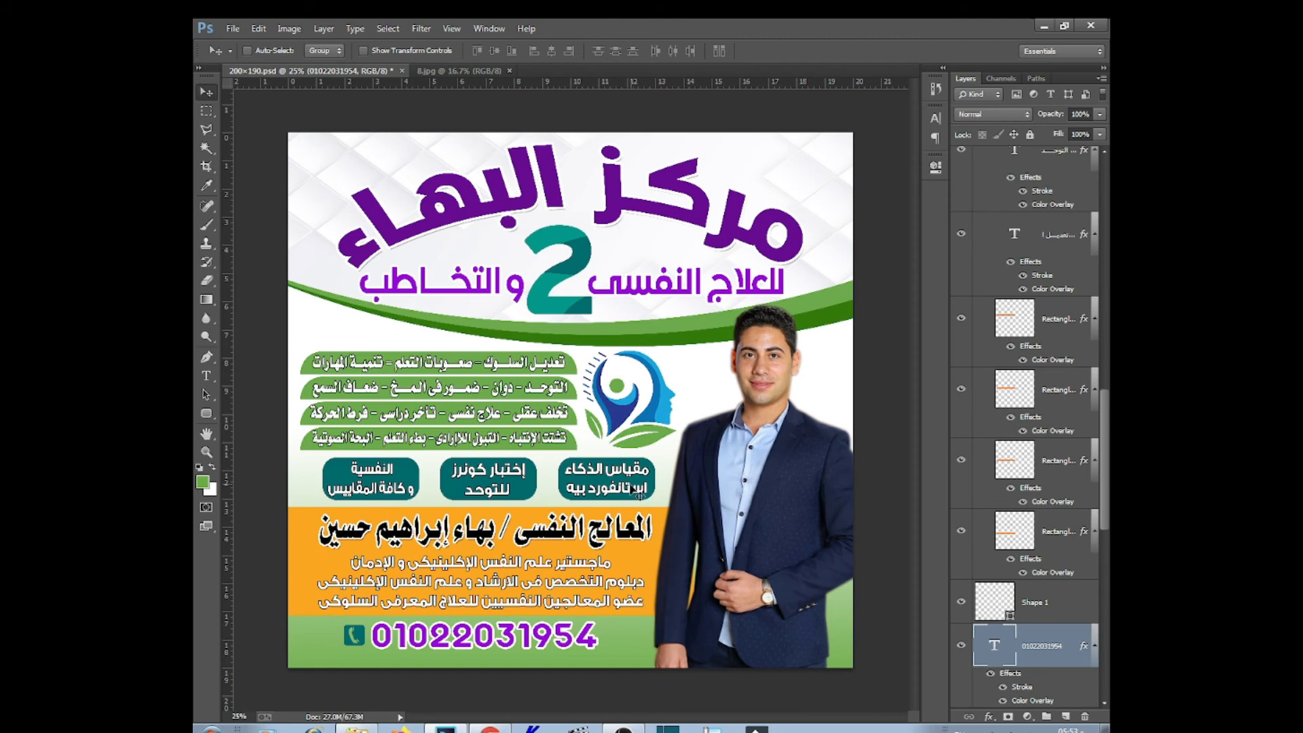
Set the Rectangle 1 band's fill to white at 60% opacity
scroll(631, 486, down, 1)
right_click(604, 498)
click(673, 525)
double_click(1005, 180)
click(607, 505)
click(909, 496)
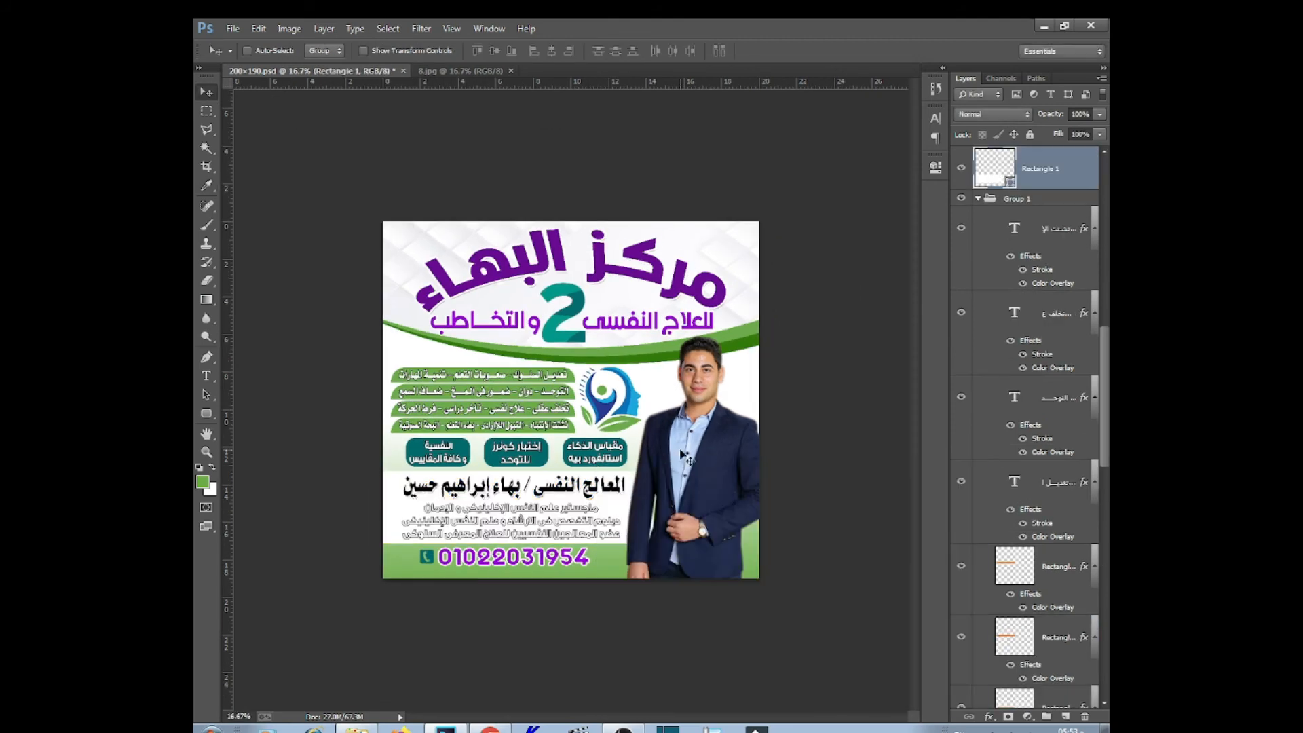
key(6)
Give the name heading a purple Color Overlay sampled from the title
right_click(592, 485)
click(648, 494)
double_click(1035, 223)
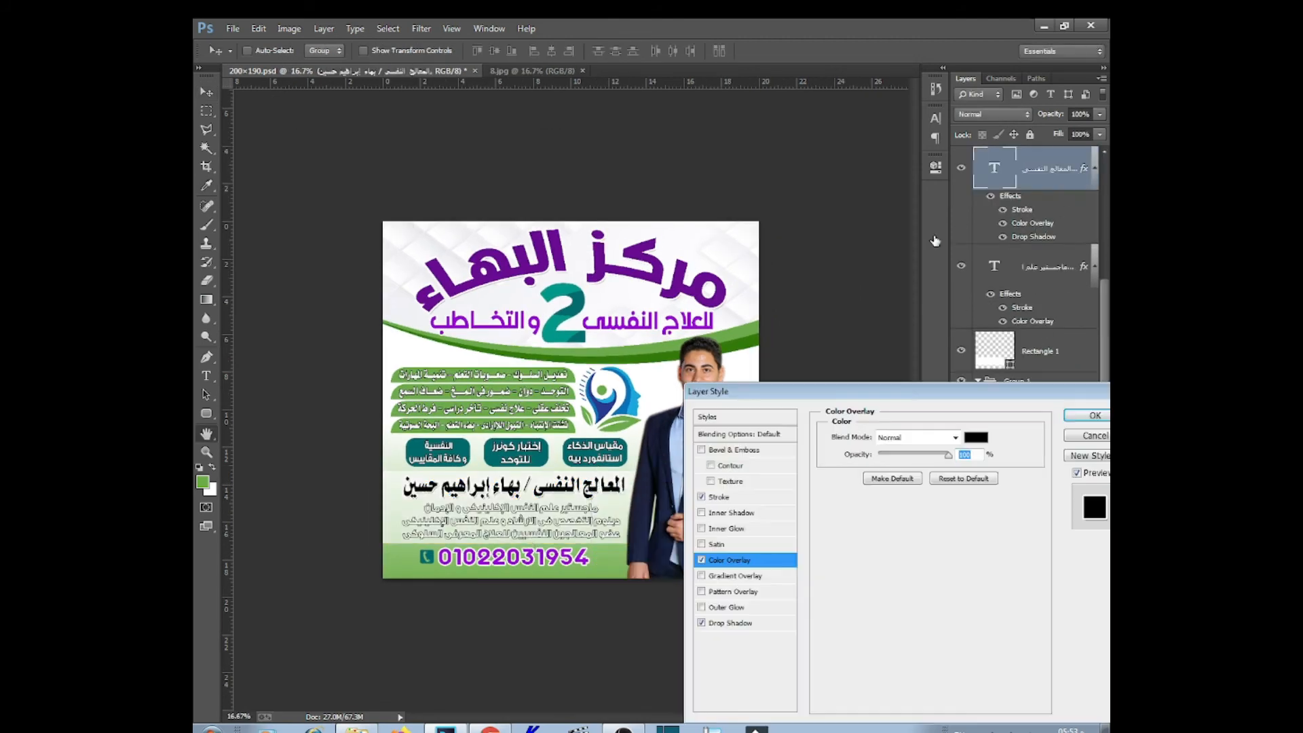
click(976, 438)
click(648, 268)
click(937, 495)
click(1095, 415)
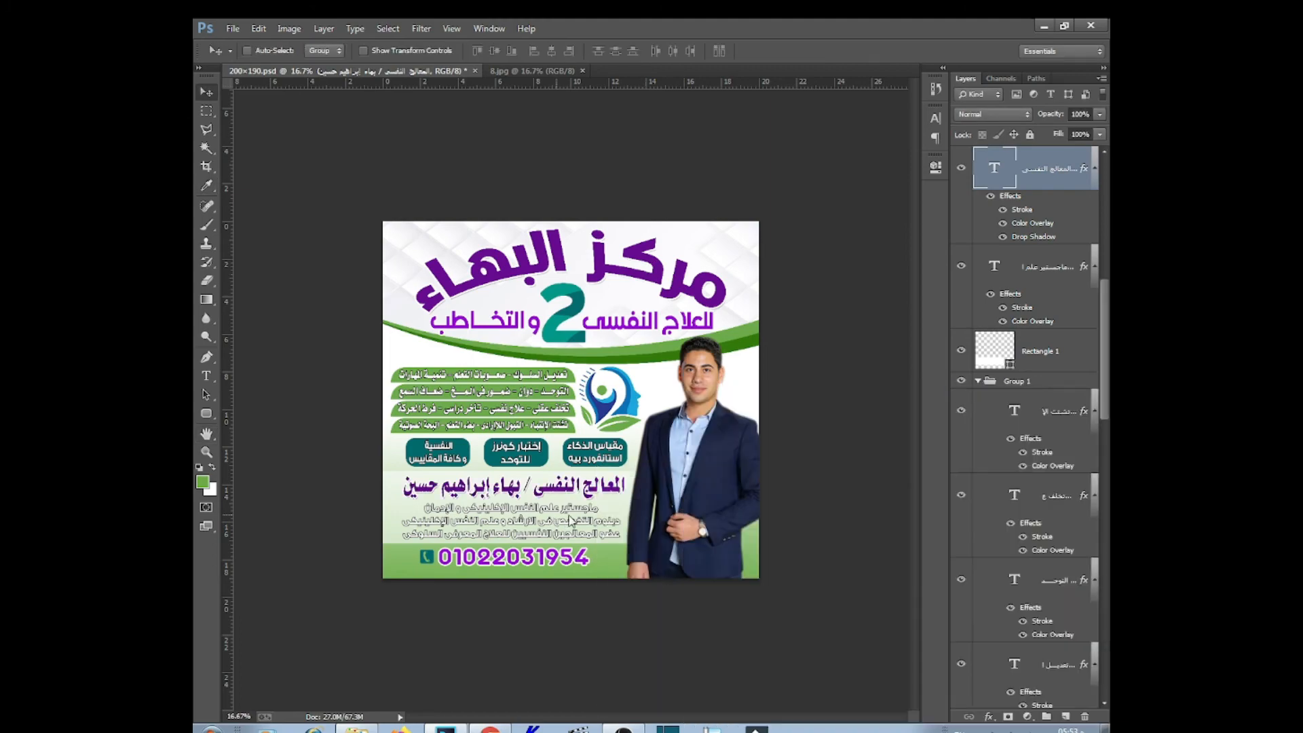
Set the qualifications text overlay to black and turn off its Stroke
double_click(1032, 321)
click(976, 438)
click(783, 684)
click(937, 495)
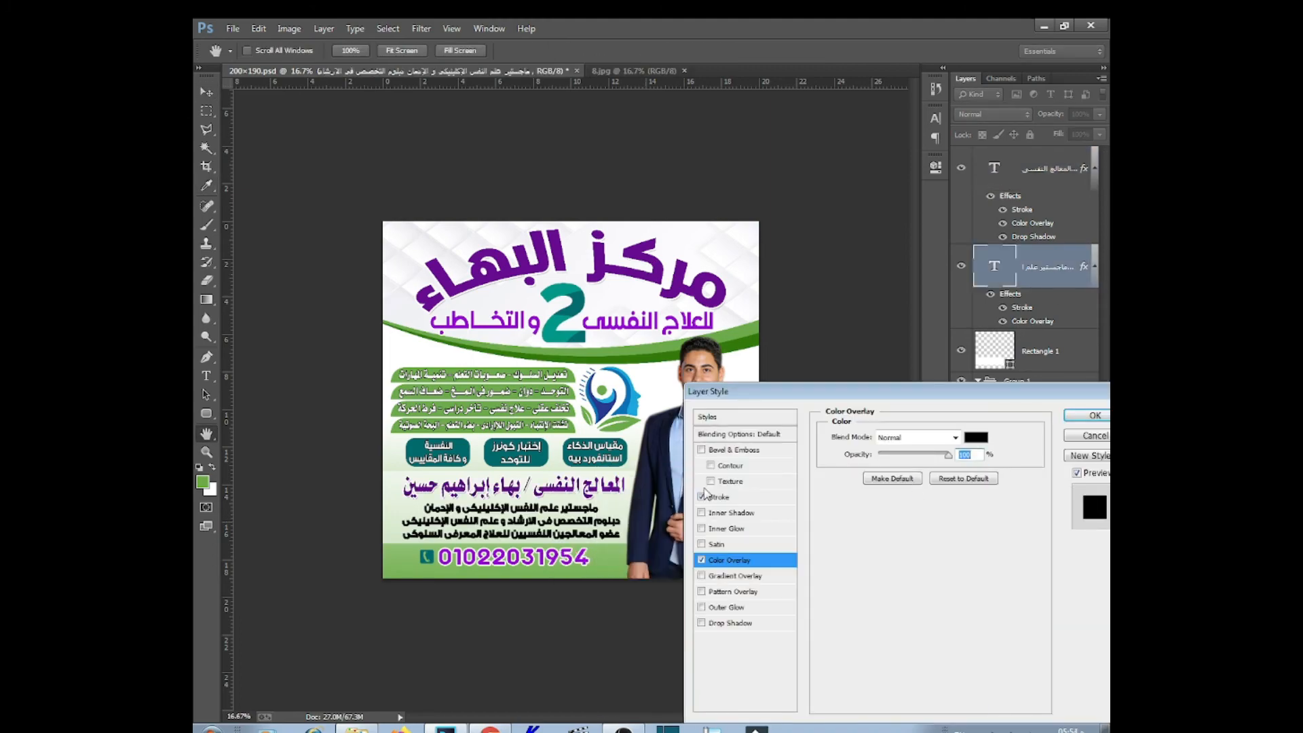
click(702, 496)
click(1088, 416)
Change the Shape 1 phone icon's fill to white
key(ctrl+plus)
key(ctrl+plus)
drag(636, 704, 713, 462)
right_click(366, 469)
click(407, 479)
double_click(998, 687)
drag(678, 541, 602, 502)
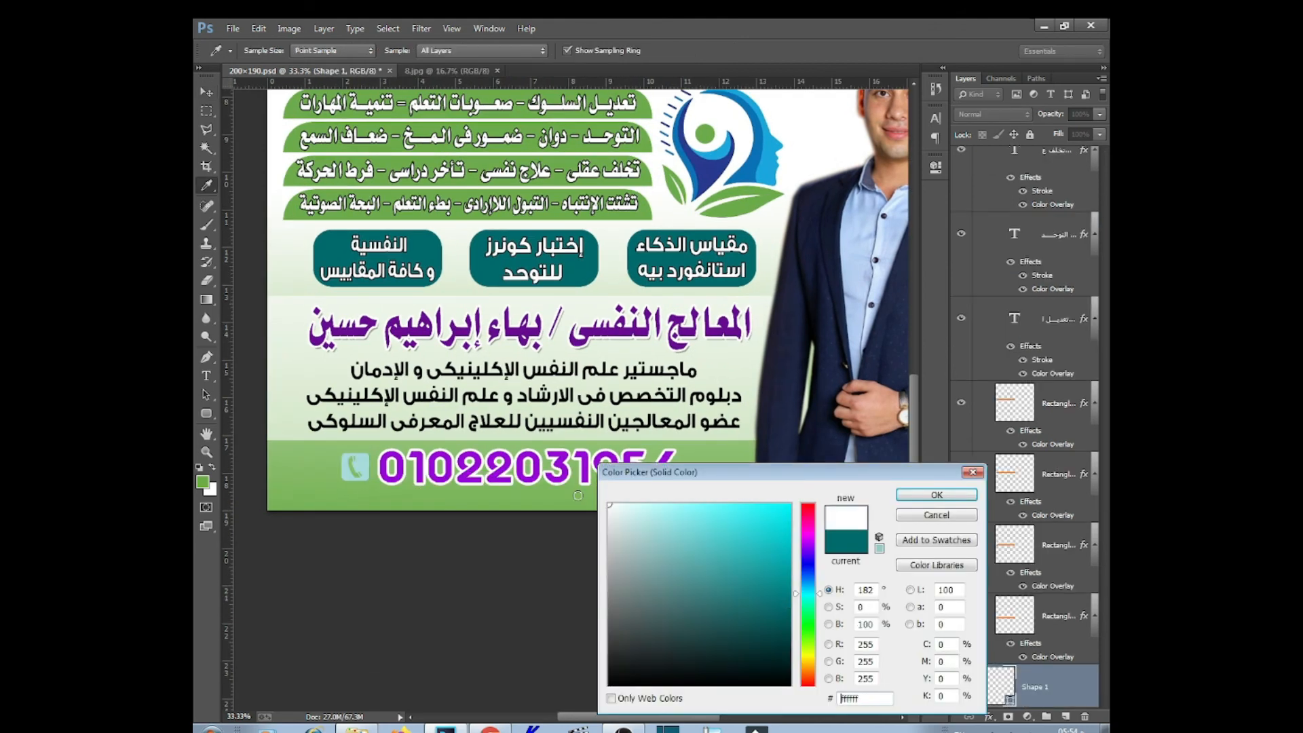
click(936, 496)
Review and confirm the phone number text's Color Overlay style
right_click(571, 471)
click(619, 496)
double_click(1052, 683)
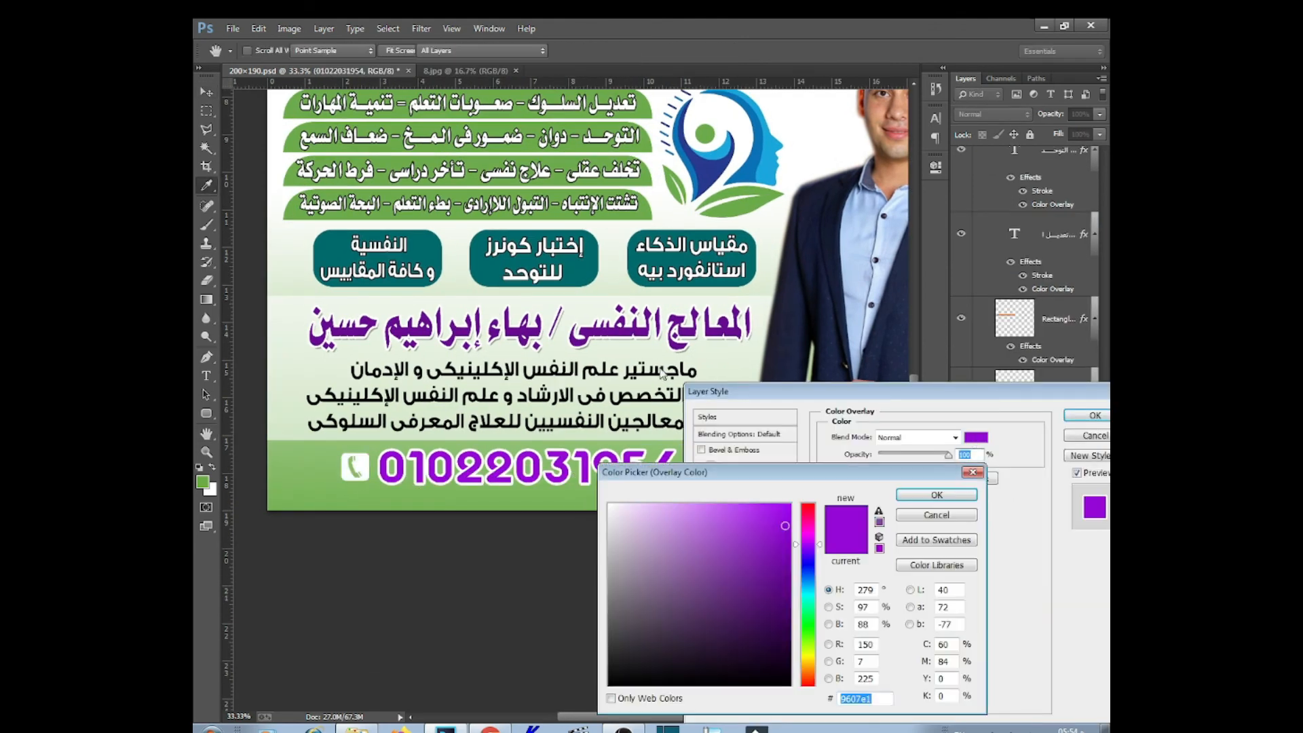
click(1088, 416)
scroll(646, 499, up, 5)
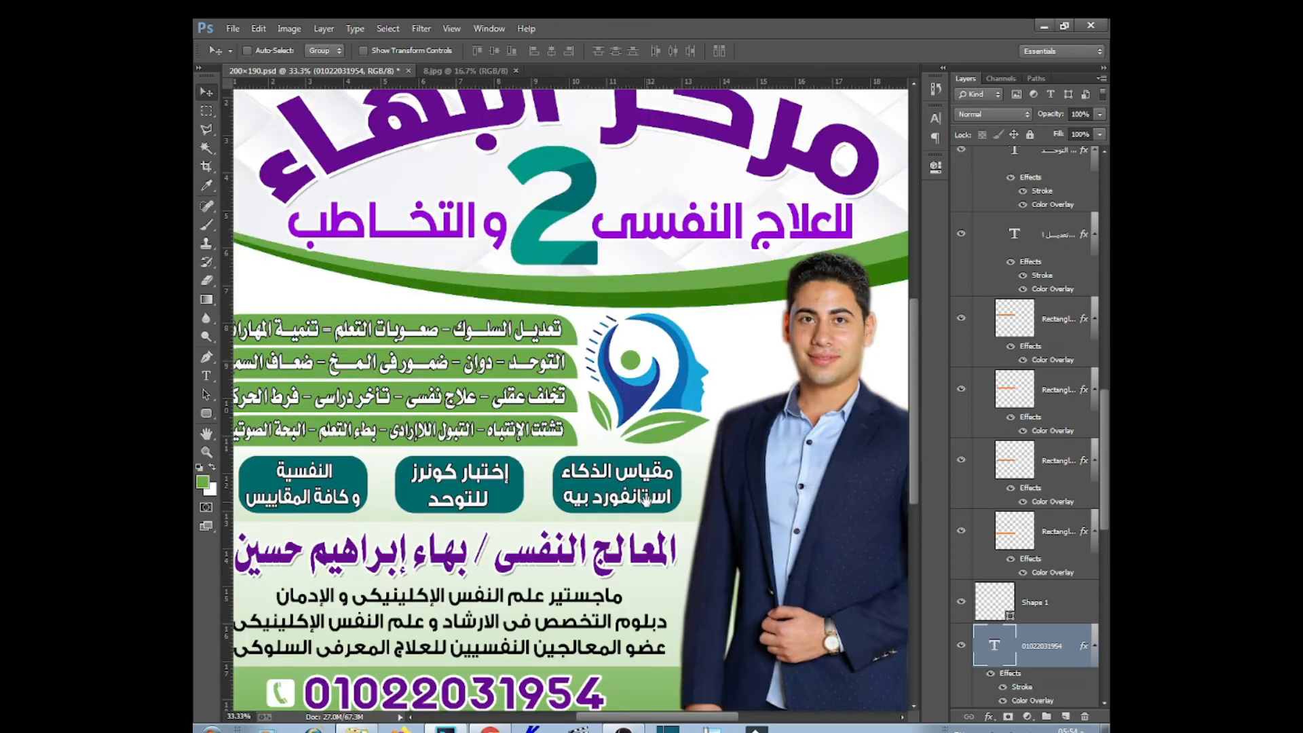
Fill the Rounded Rectangle 1 badge with logo blue and duplicate it twice
right_click(634, 477)
click(688, 503)
double_click(1008, 182)
click(692, 407)
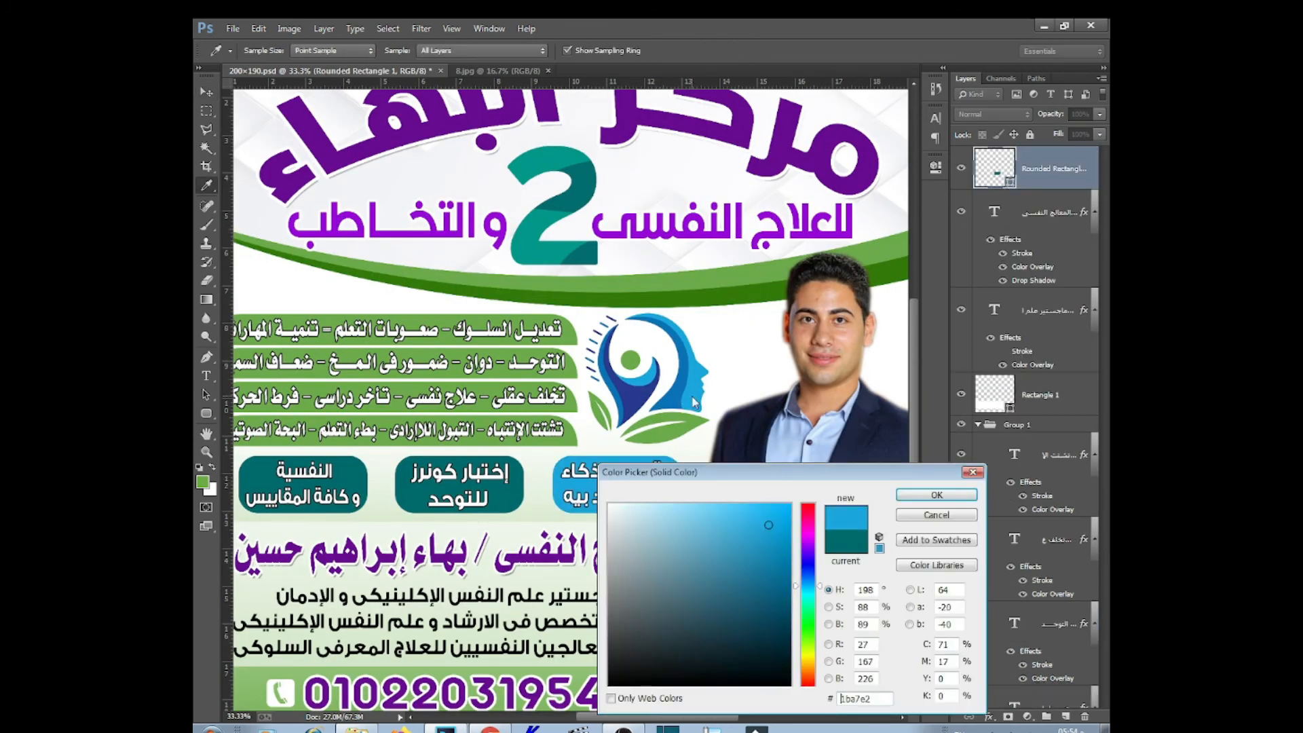
click(675, 398)
click(936, 495)
key(ctrl+j)
double_click(1011, 182)
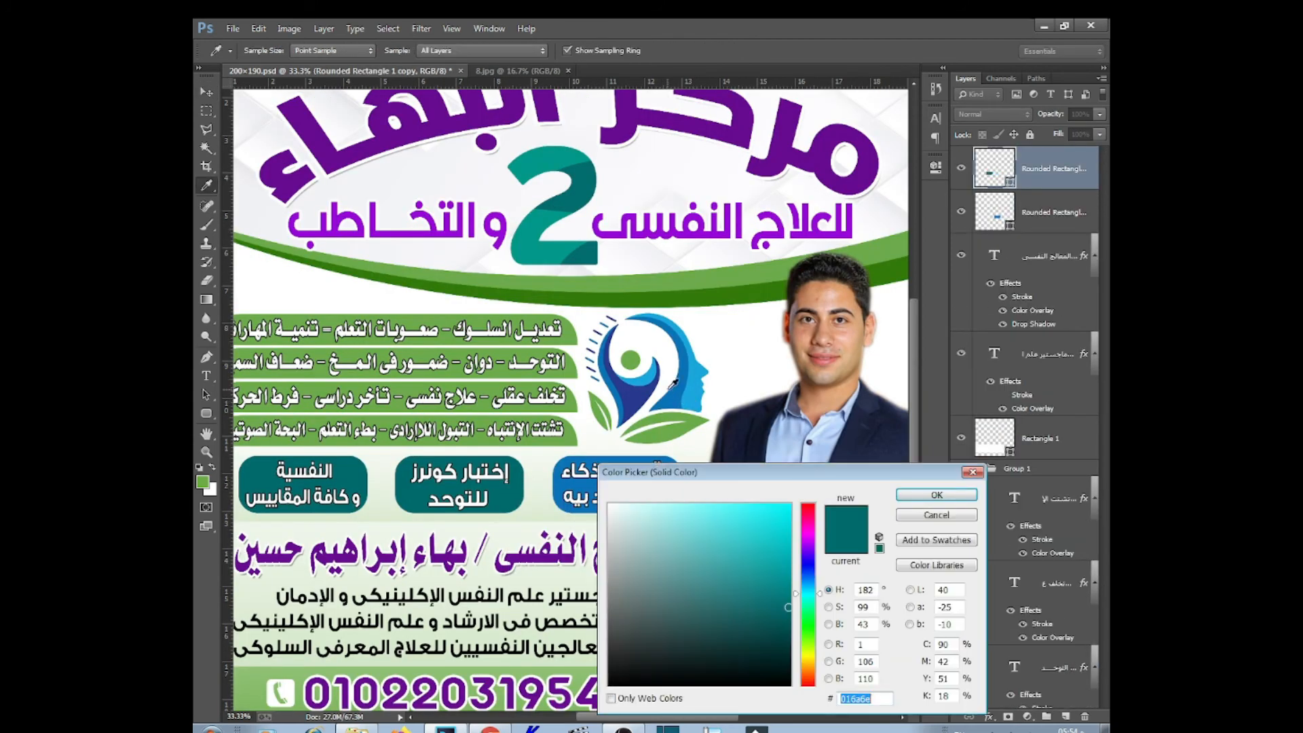
click(936, 494)
key(ctrl+j)
double_click(994, 256)
click(936, 495)
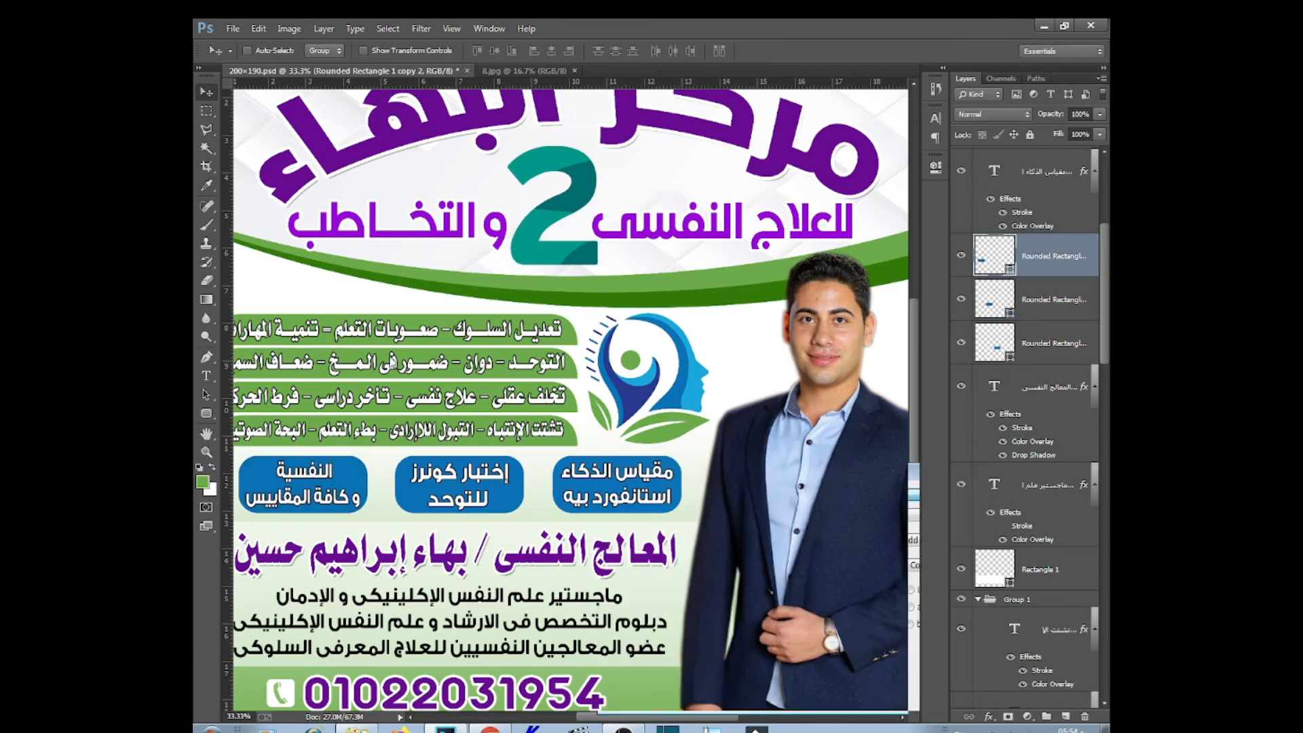
Recolour the big 2 title text with a blue sampled from the artwork
right_click(584, 256)
click(611, 267)
double_click(988, 658)
click(203, 482)
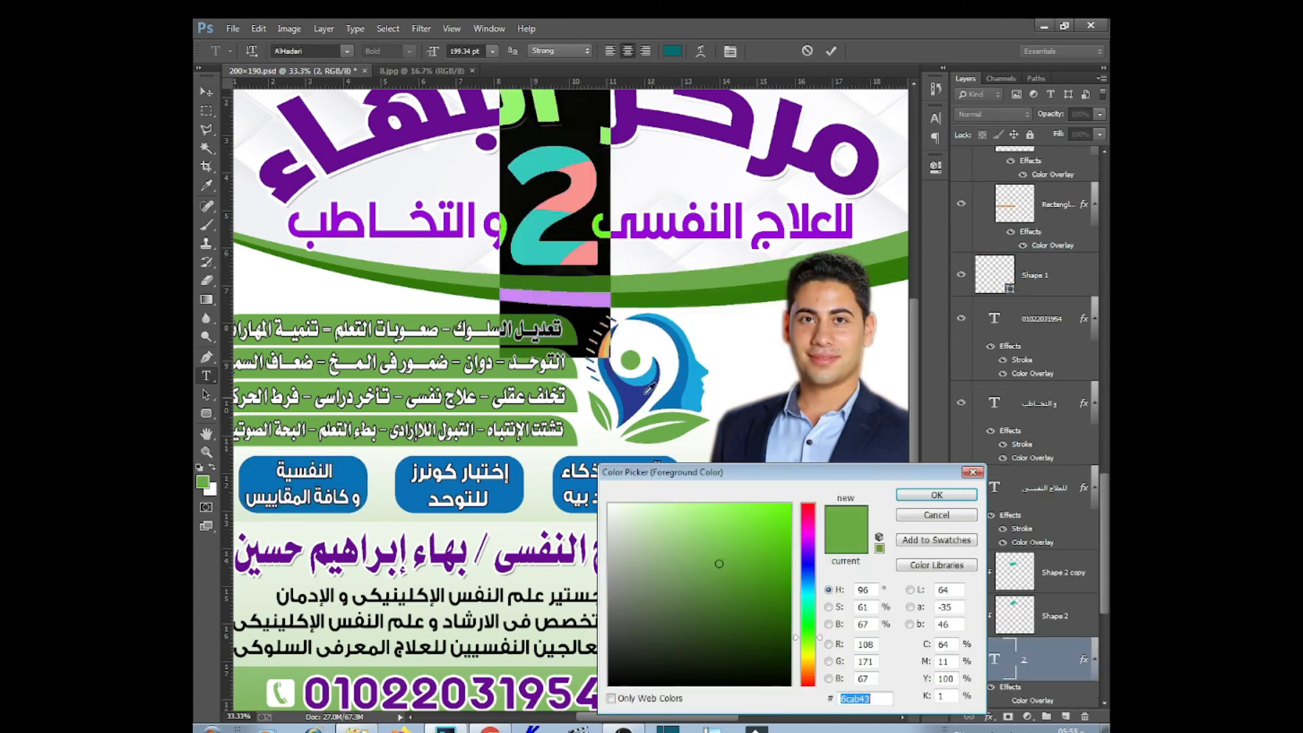
click(627, 396)
click(936, 495)
key(alt+BackSpace)
key(ctrl+Return)
key(v)
click(1055, 575)
Give Shape 2 copy a blue Color Overlay sampled from the artwork
click(988, 716)
click(950, 641)
click(975, 437)
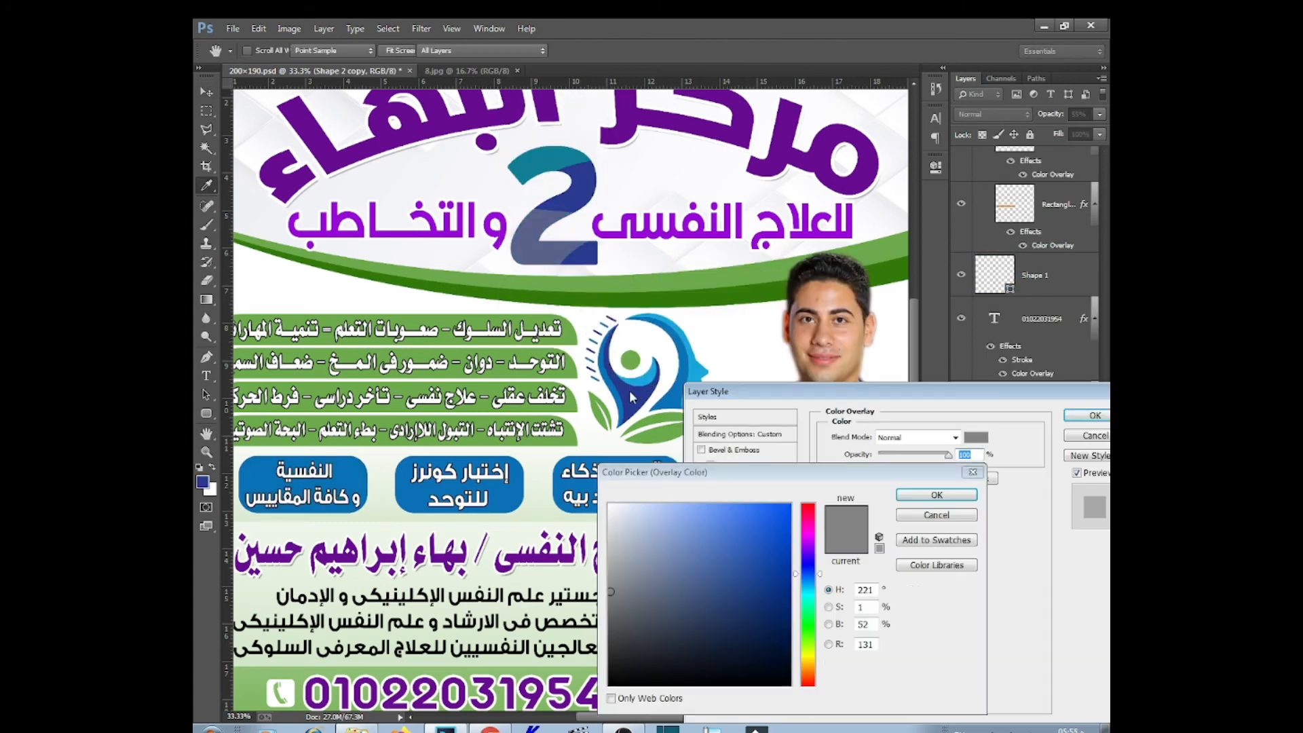
click(653, 400)
click(937, 495)
click(1072, 415)
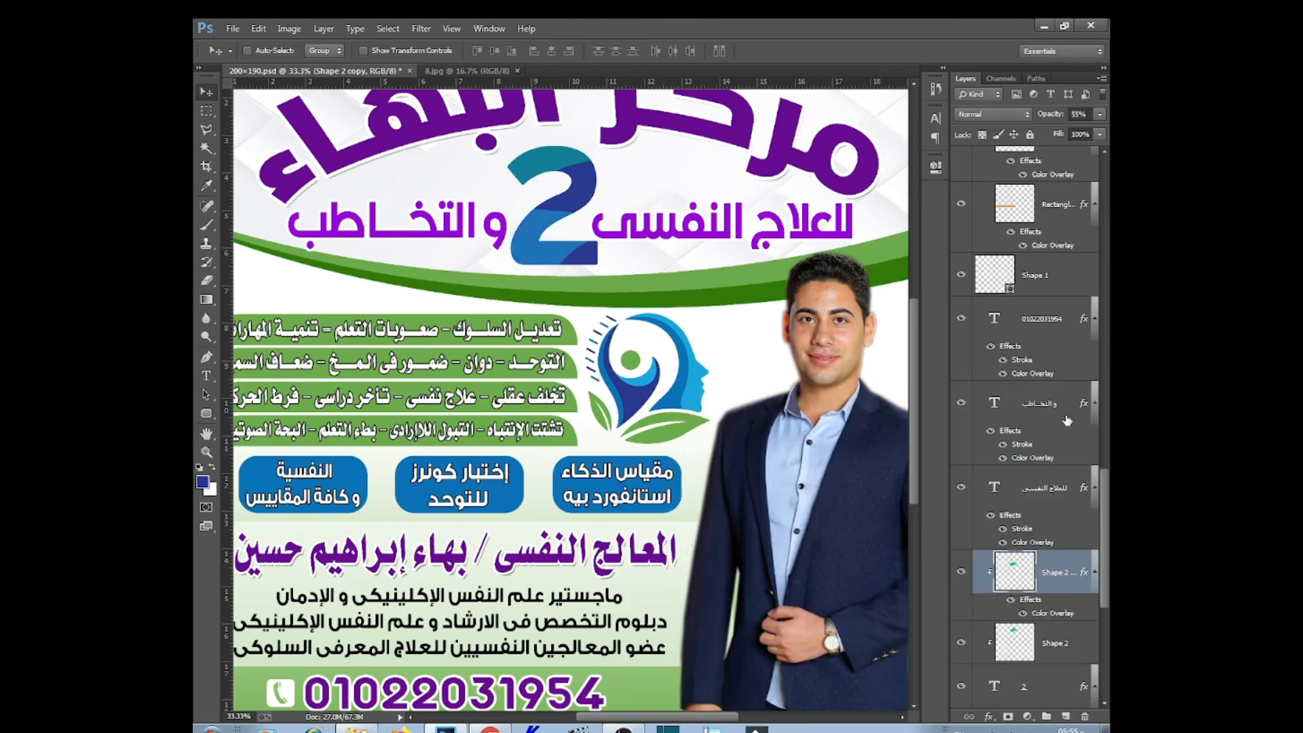
Copy the blue overlay layer style for reuse on Shape 2
right_click(1045, 584)
click(967, 302)
click(1047, 644)
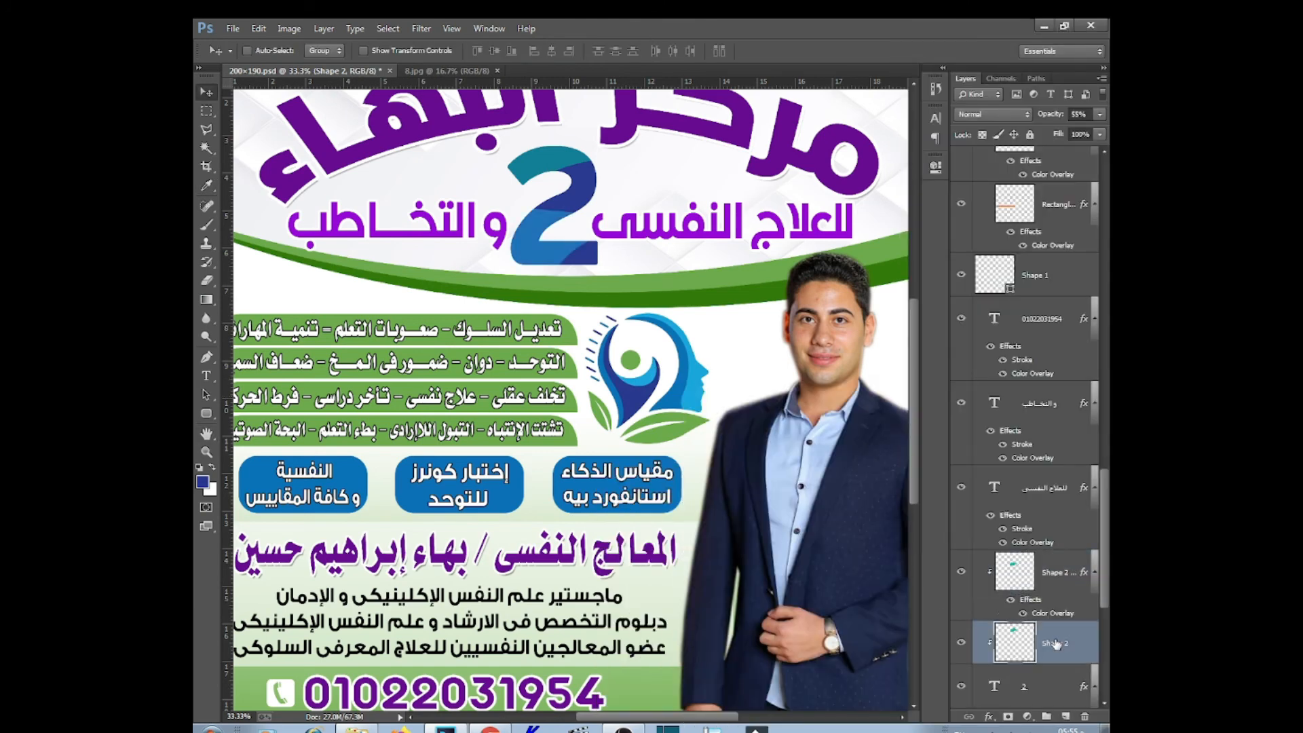
right_click(1047, 645)
click(950, 378)
Fill the lower wave (Ellipse 1 copy 2) with navy sampled from the big 2
key(ctrl+minus)
right_click(840, 324)
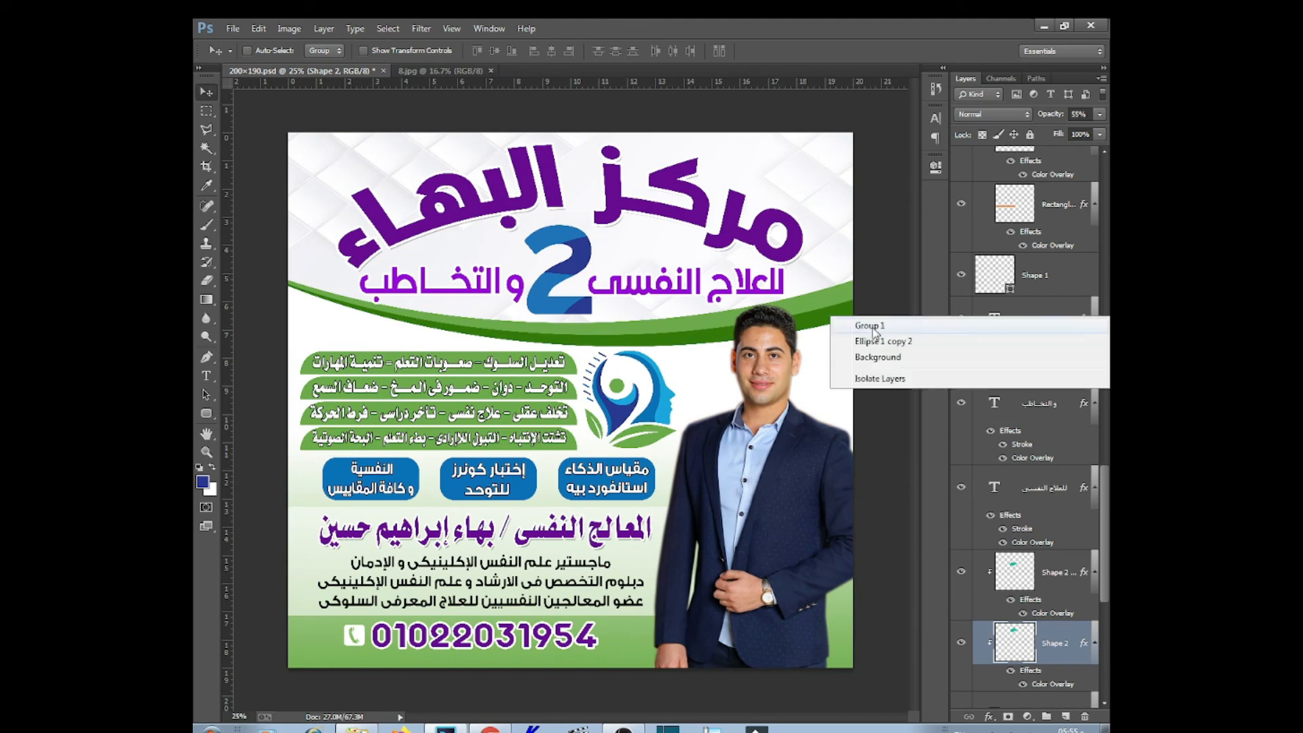
click(898, 338)
double_click(1004, 698)
click(589, 243)
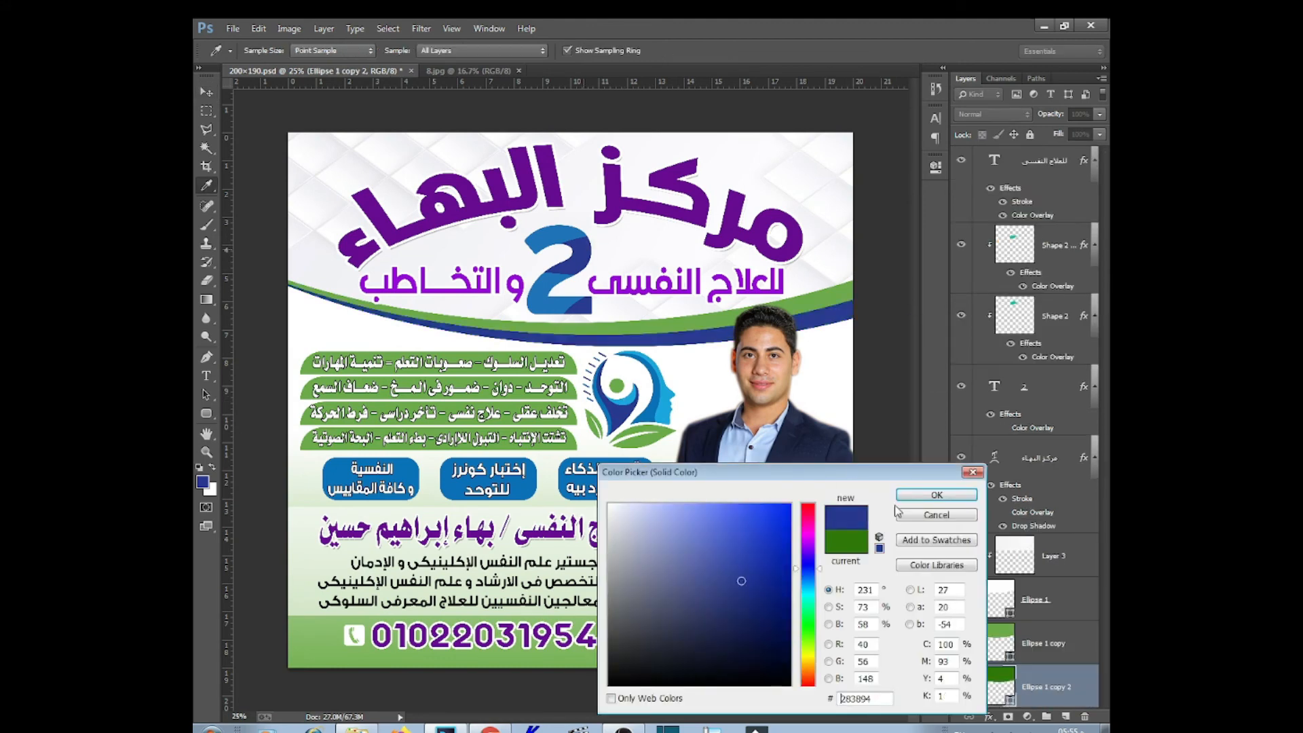
key(Return)
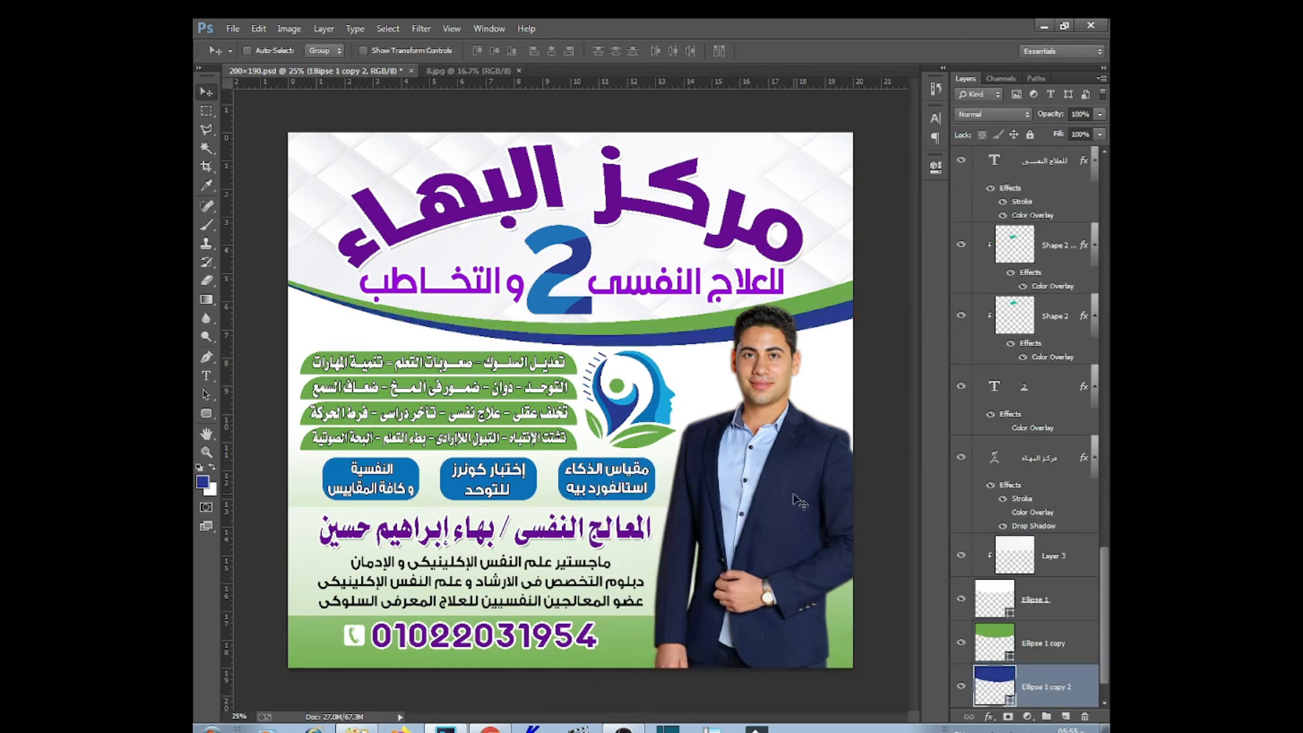
Fill the upper wave (Ellipse 1 copy) with light blue sampled from the logo
right_click(835, 305)
click(882, 343)
double_click(1009, 655)
click(667, 406)
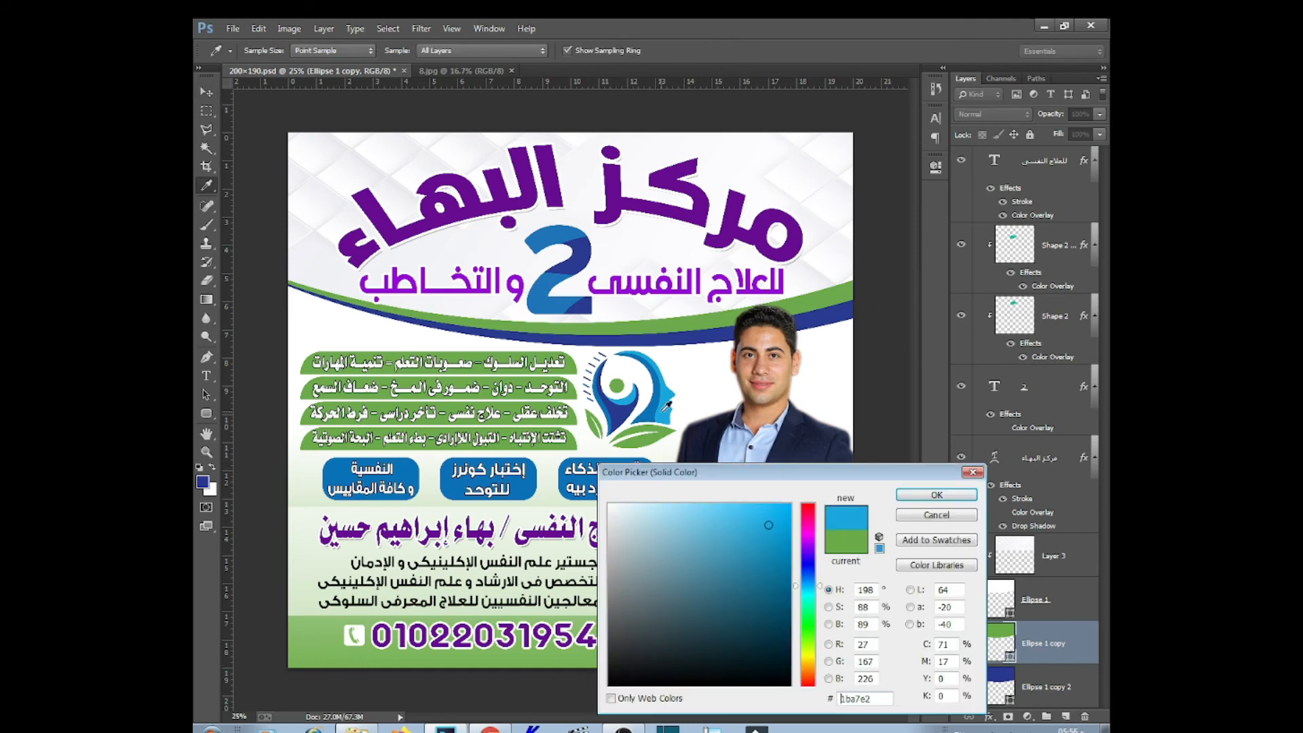
click(936, 495)
Change the main title's Color Overlay colour to bright red
right_click(725, 232)
click(760, 242)
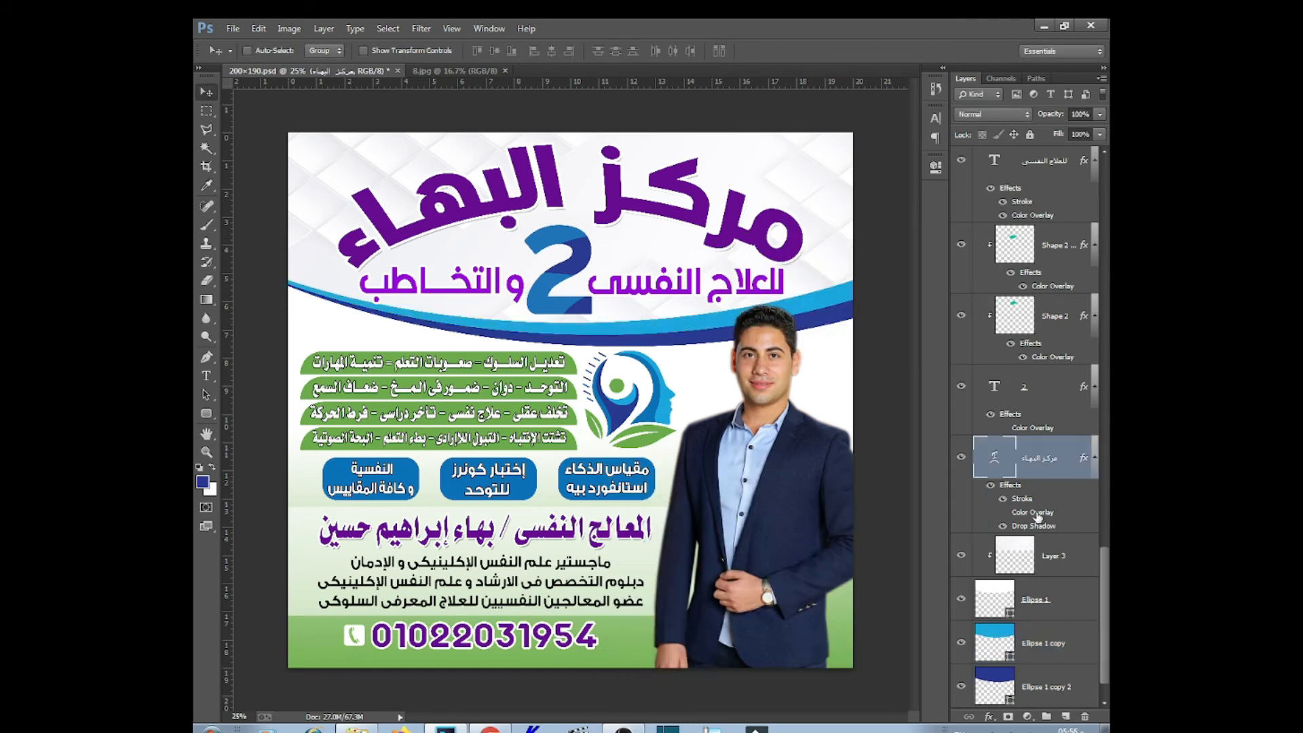
double_click(1035, 512)
click(971, 437)
click(627, 408)
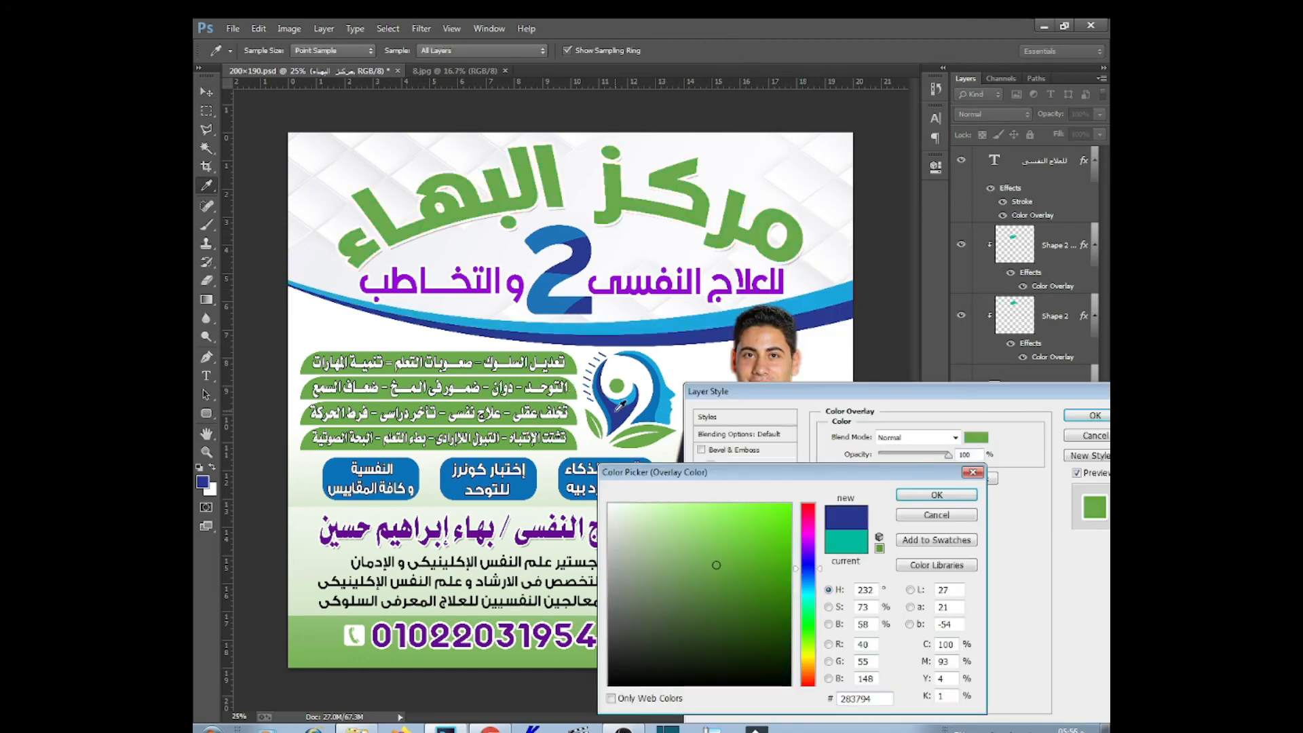
drag(811, 541, 809, 505)
click(789, 533)
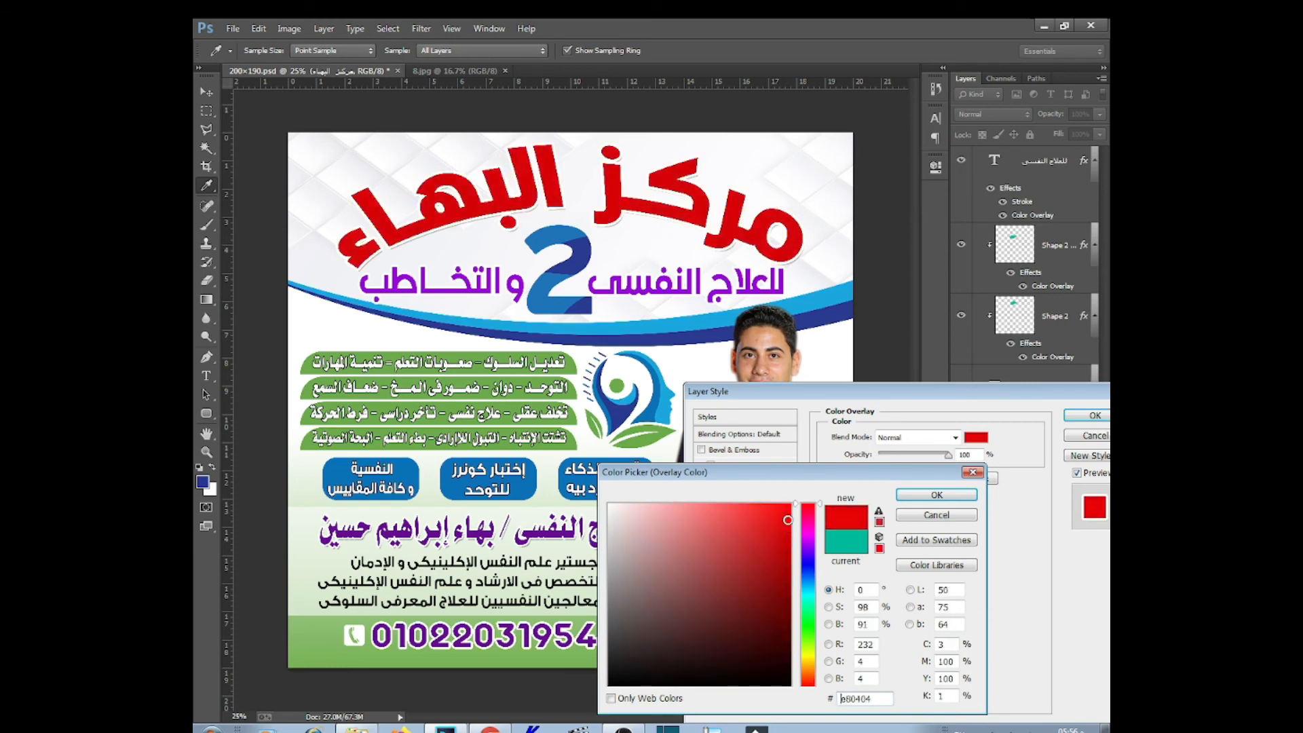
click(933, 498)
click(1087, 415)
Recolour the subtitle's Color Overlay with a colour sampled from the artwork
right_click(675, 281)
click(719, 308)
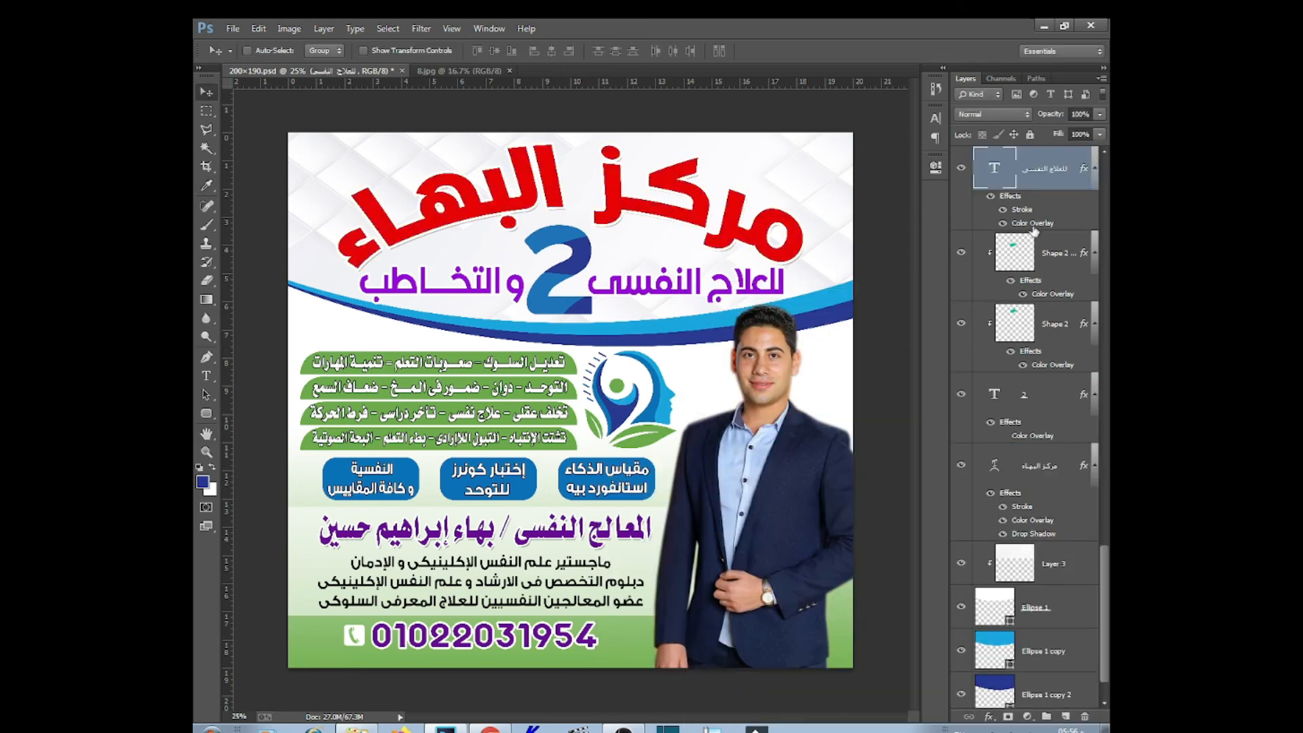
double_click(1032, 224)
click(975, 439)
click(528, 489)
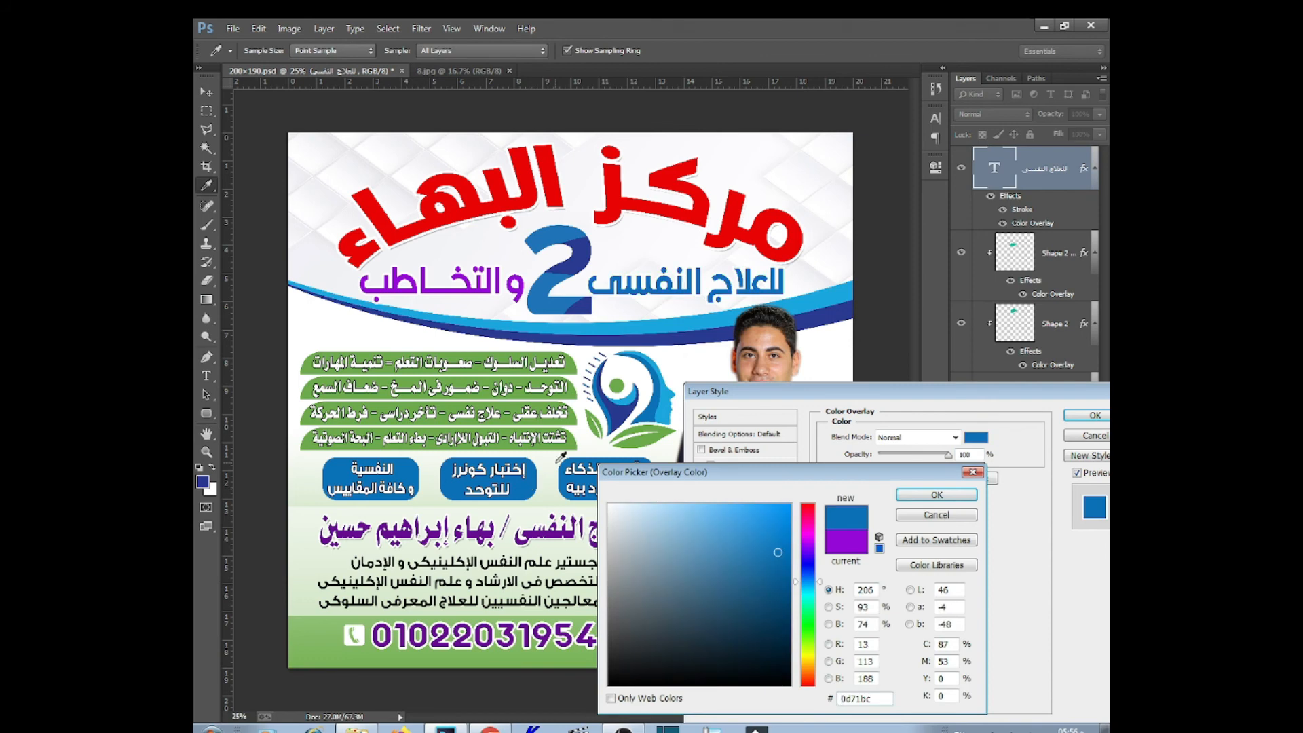
click(647, 444)
click(933, 498)
Try pasting the copied layer style onto the والتخاطب layer, then undo it
click(1095, 416)
right_click(1040, 173)
click(897, 550)
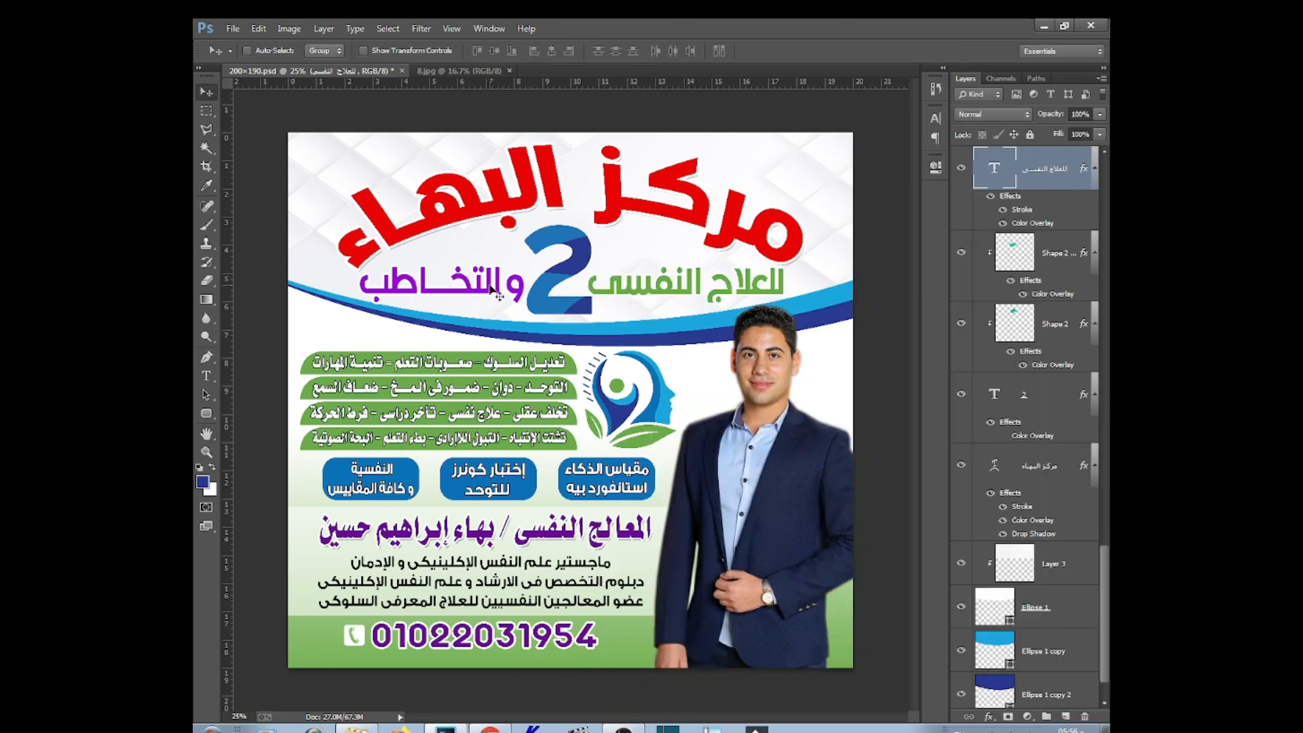
ctrl+click(484, 287)
right_click(1031, 173)
click(882, 565)
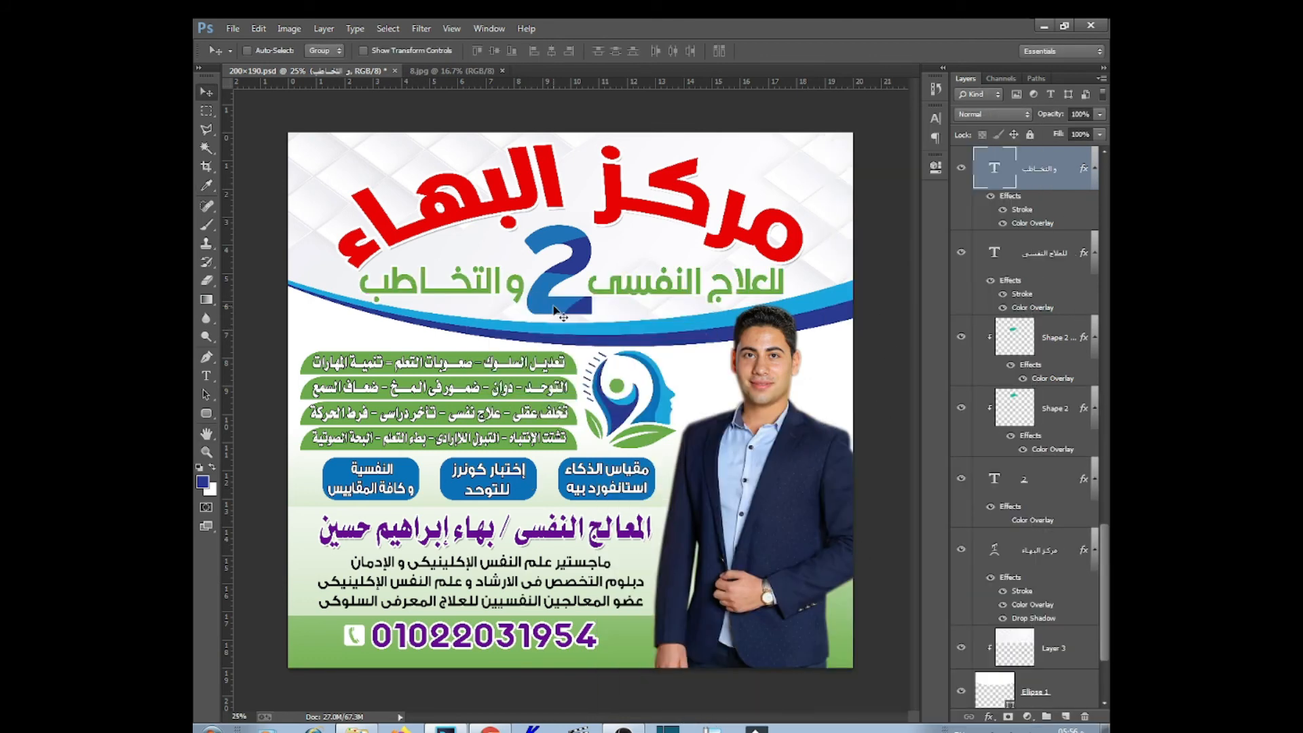
key(ctrl+z)
Set the مركز البهاء title's Color Overlay to teal
ctrl+click(721, 275)
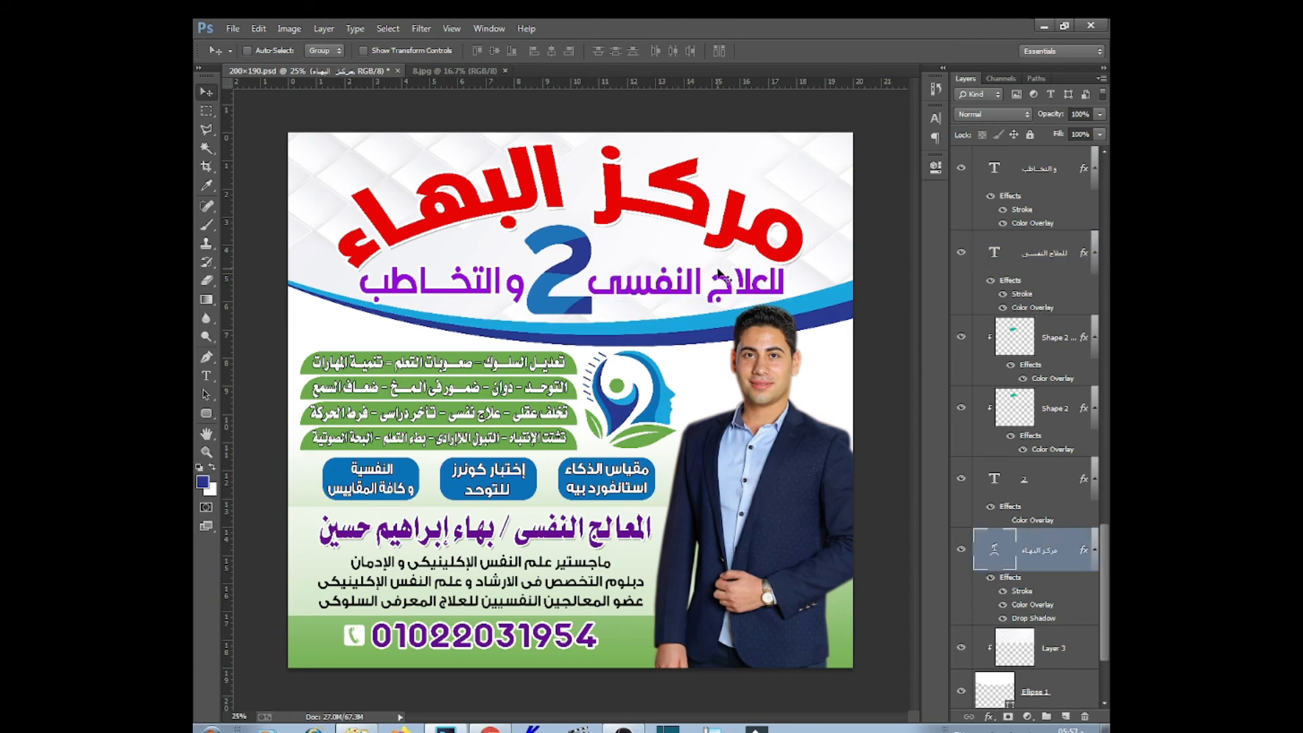
ctrl+click(736, 278)
ctrl+click(685, 214)
double_click(1032, 604)
click(976, 437)
click(840, 699)
text(307802)
click(786, 564)
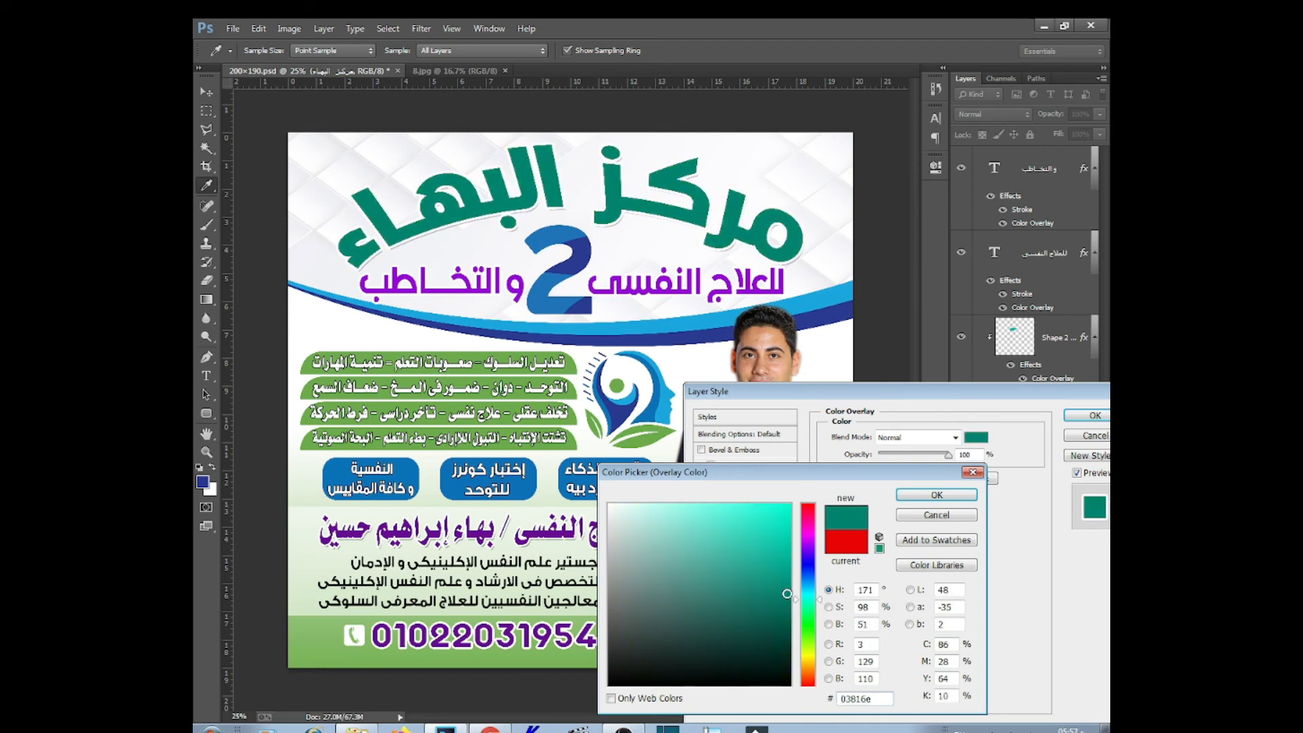
click(950, 496)
click(1095, 416)
Set the للعلاج النفسى subtitle's Color Overlay to black #000000
click(1045, 252)
double_click(1032, 307)
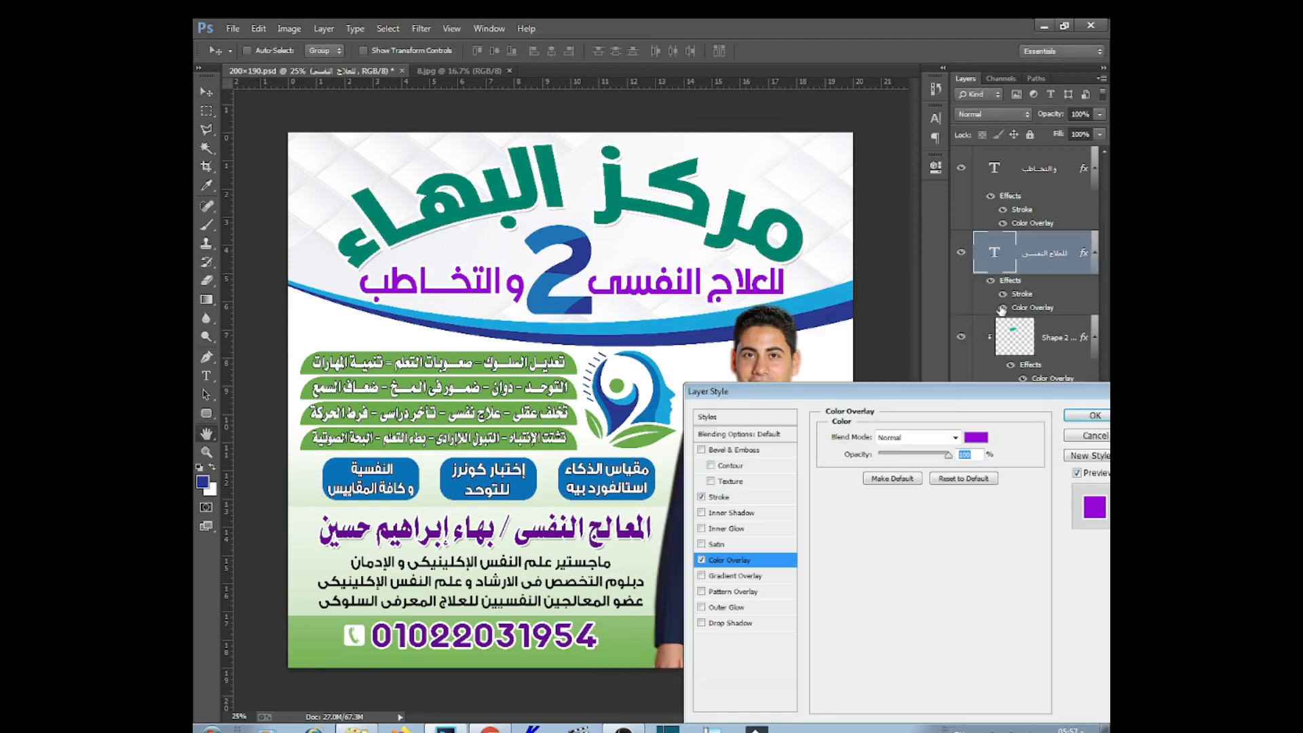
click(976, 437)
text(000000)
click(936, 494)
click(1094, 415)
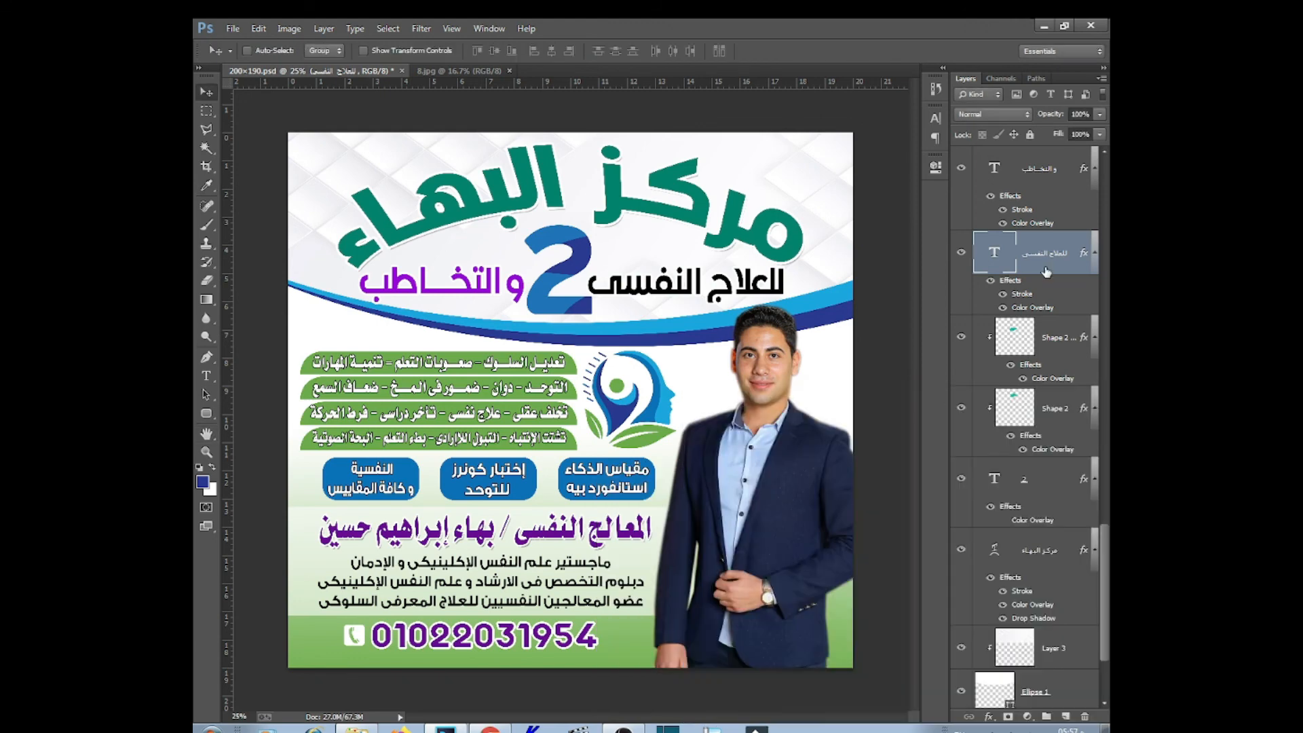
Paste the black layer style onto the والتخاطب text layer
key(v)
click(989, 169)
right_click(989, 169)
click(896, 555)
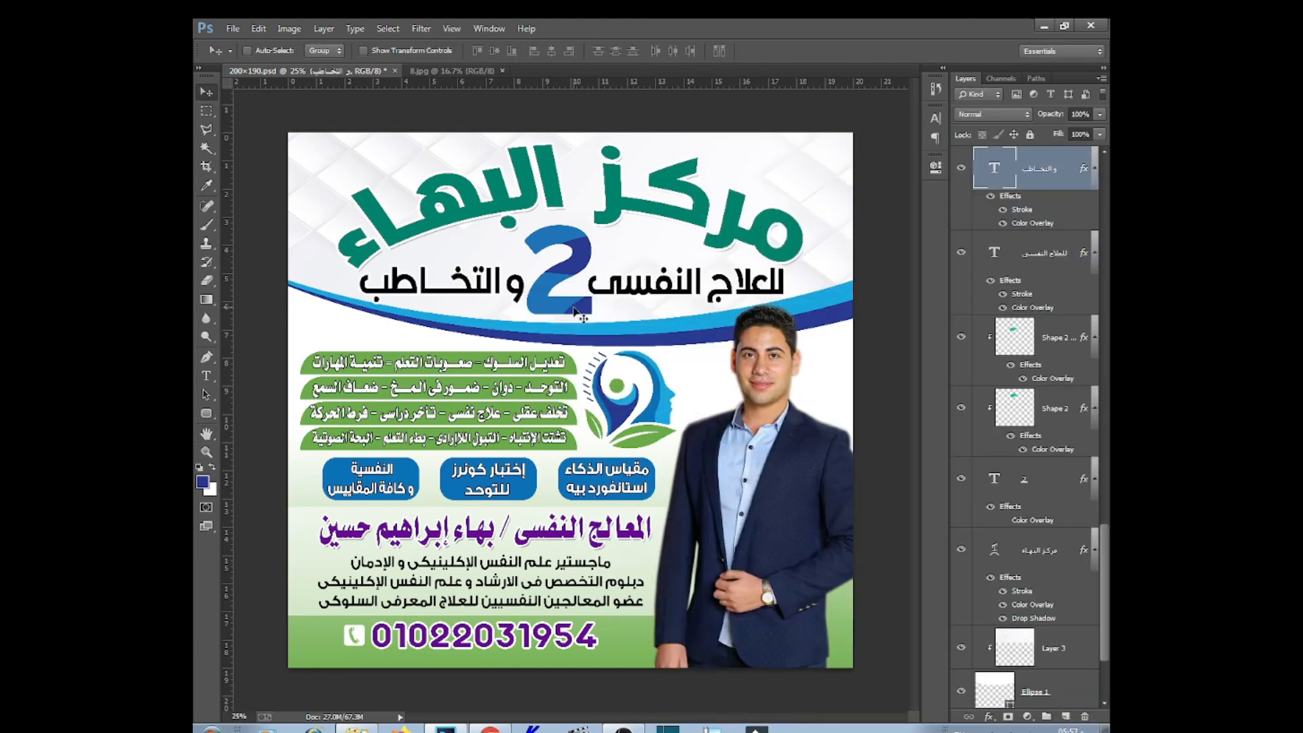
Select the big 2 text layer and start editing its text
right_click(575, 307)
click(597, 315)
right_click(1041, 525)
double_click(994, 478)
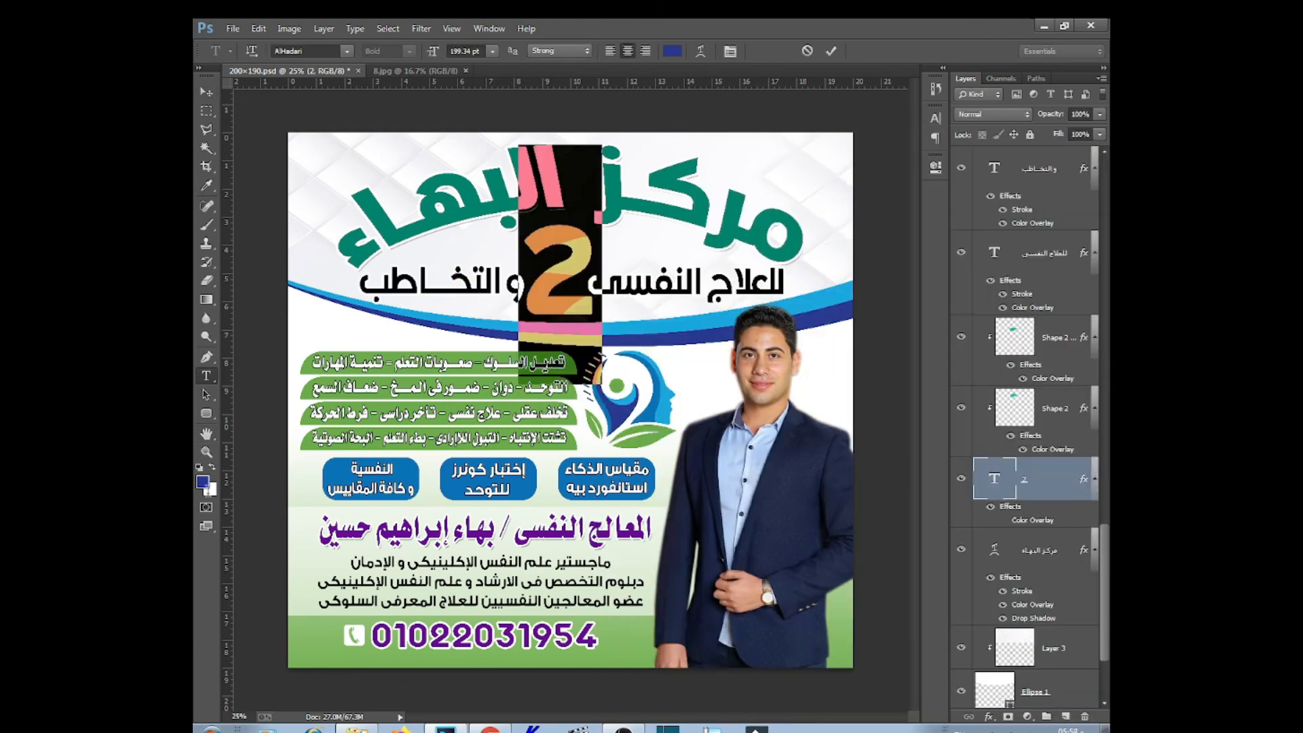
Change the big 2's text colour to purple and commit the edit
click(202, 482)
click(933, 497)
key(ctrl+Return)
key(v)
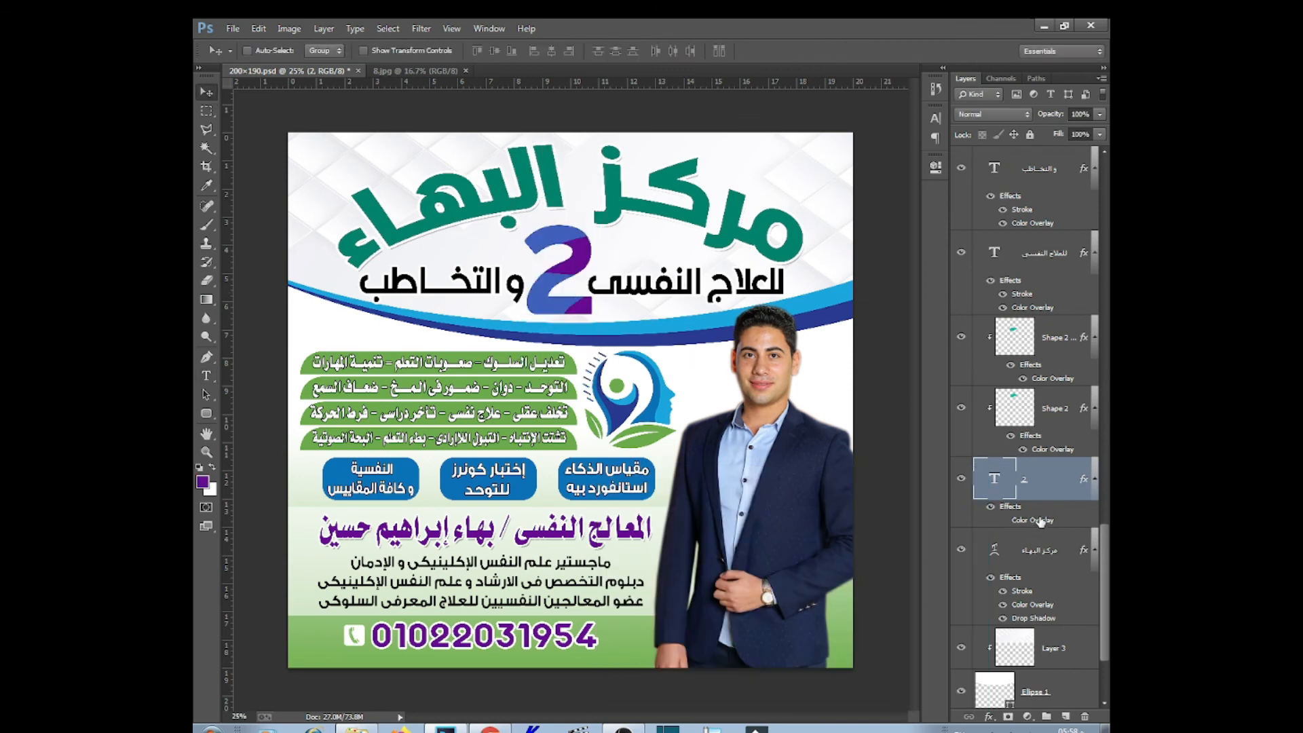
Set Shape 2's Color Overlay to magenta
double_click(1053, 449)
click(975, 437)
click(808, 532)
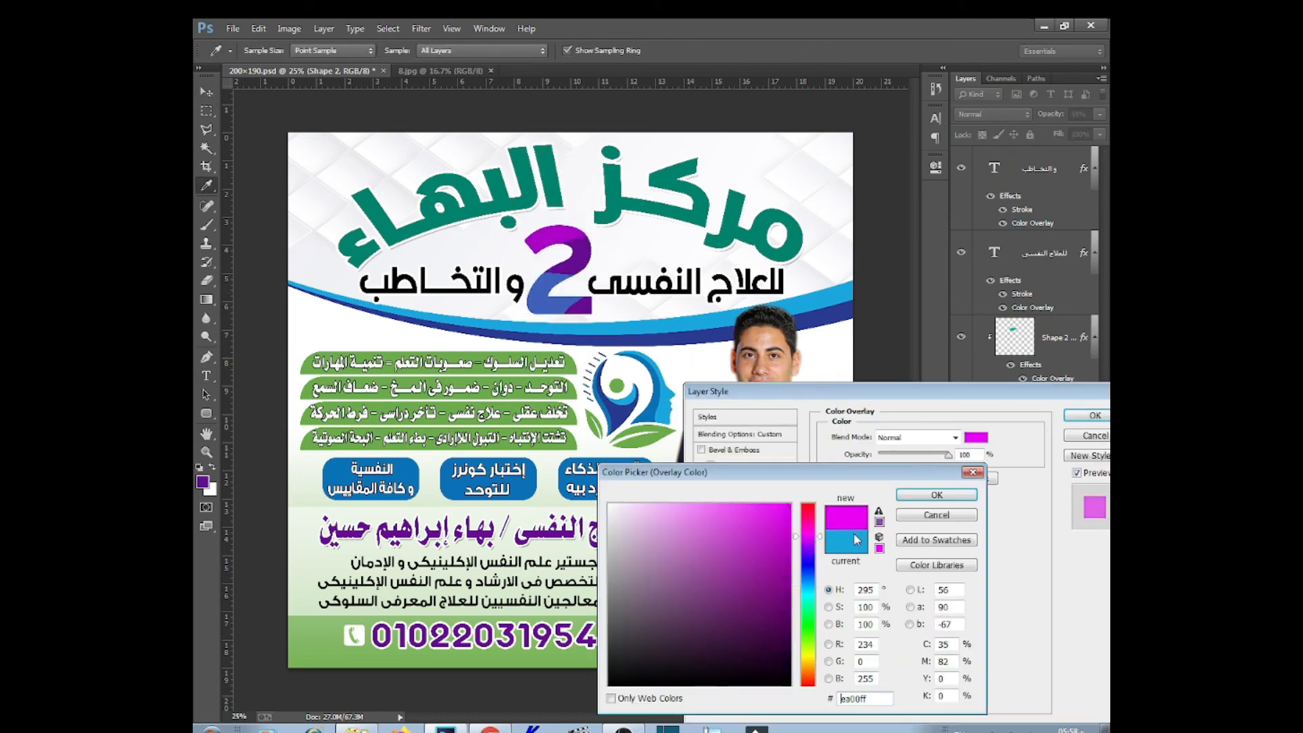
click(936, 494)
click(1092, 415)
Set Shape 2's opacity to 55% and group the 2's three layers into Group 2
click(1063, 344)
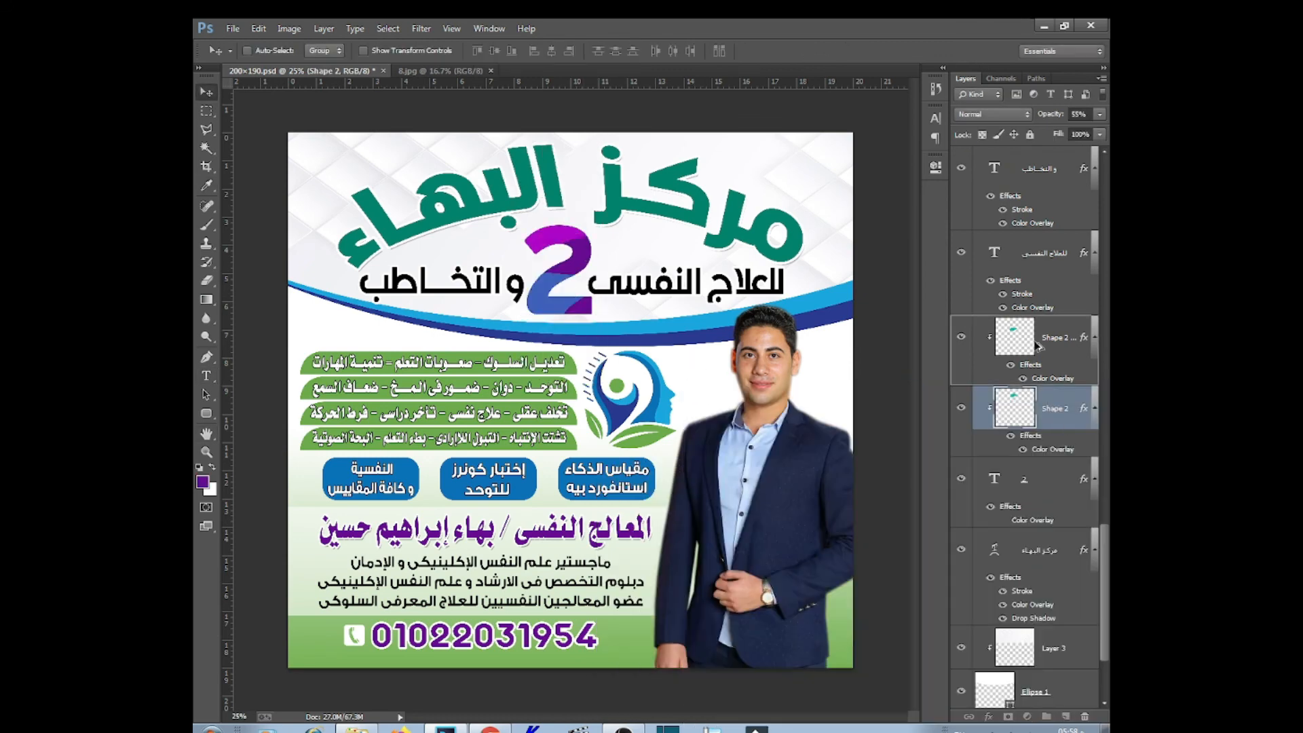
click(1062, 406)
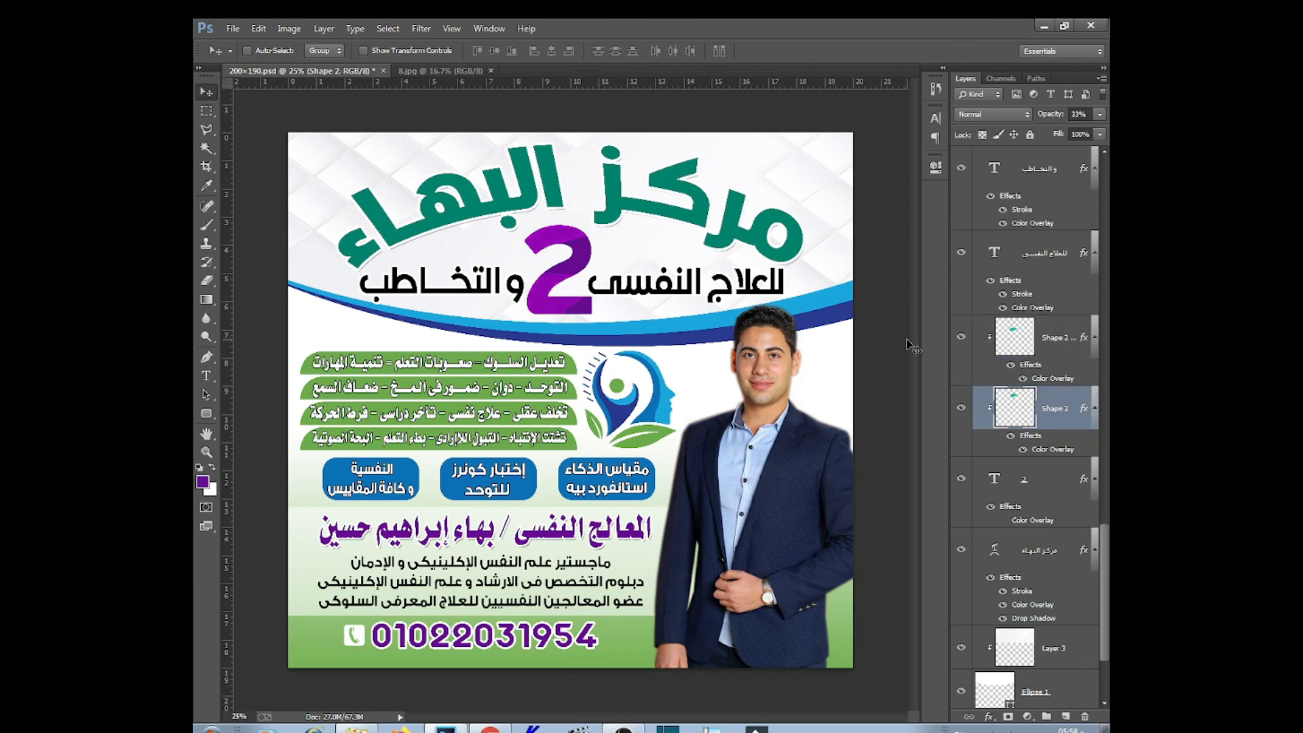
key(5)
key(5)
key(alt+bracketright)
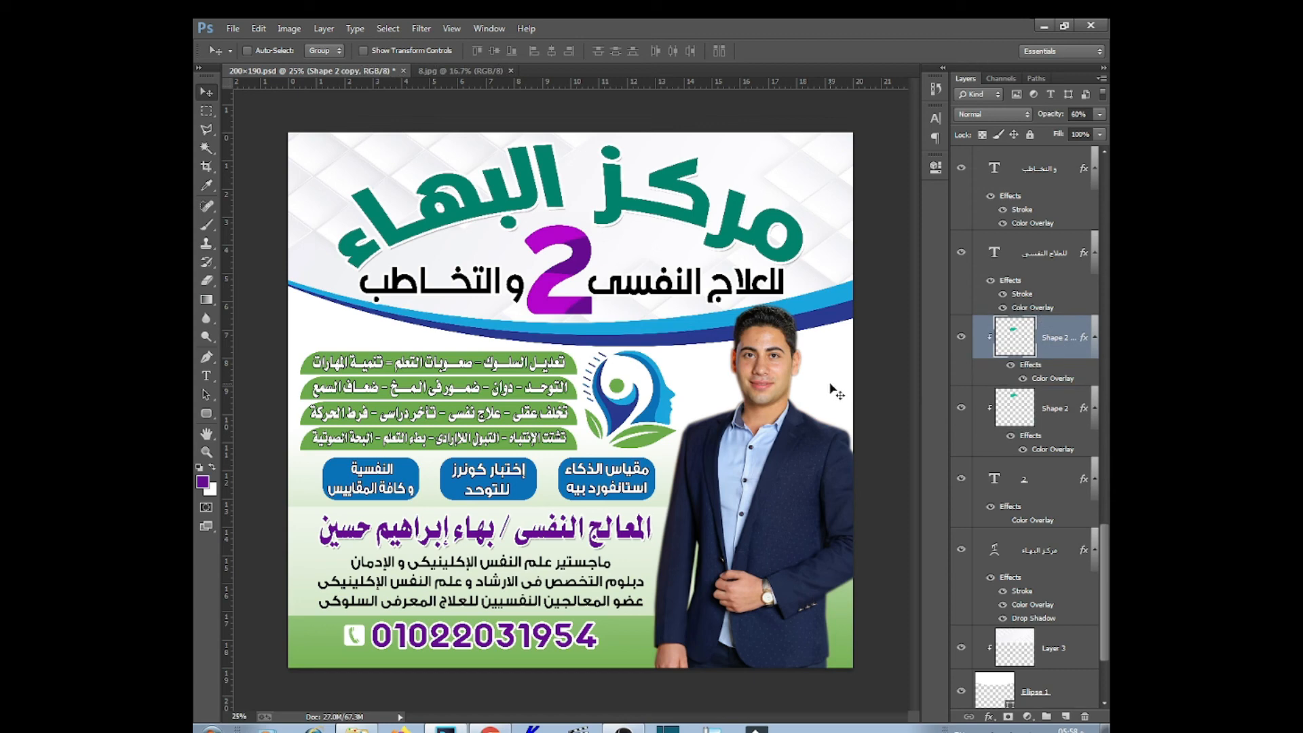
shift+click(1051, 485)
key(ctrl+g)
click(989, 717)
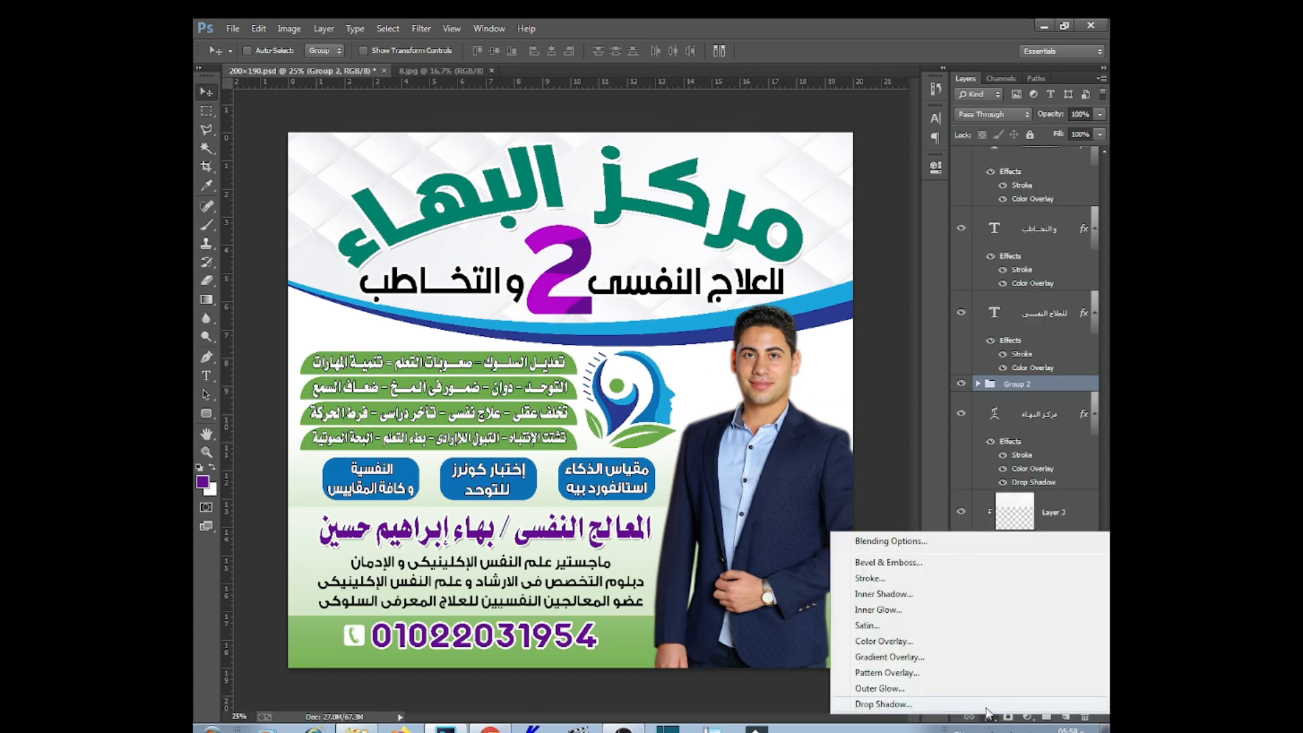
Add a purple drop shadow with an independent angle to Group 2
click(882, 705)
click(950, 476)
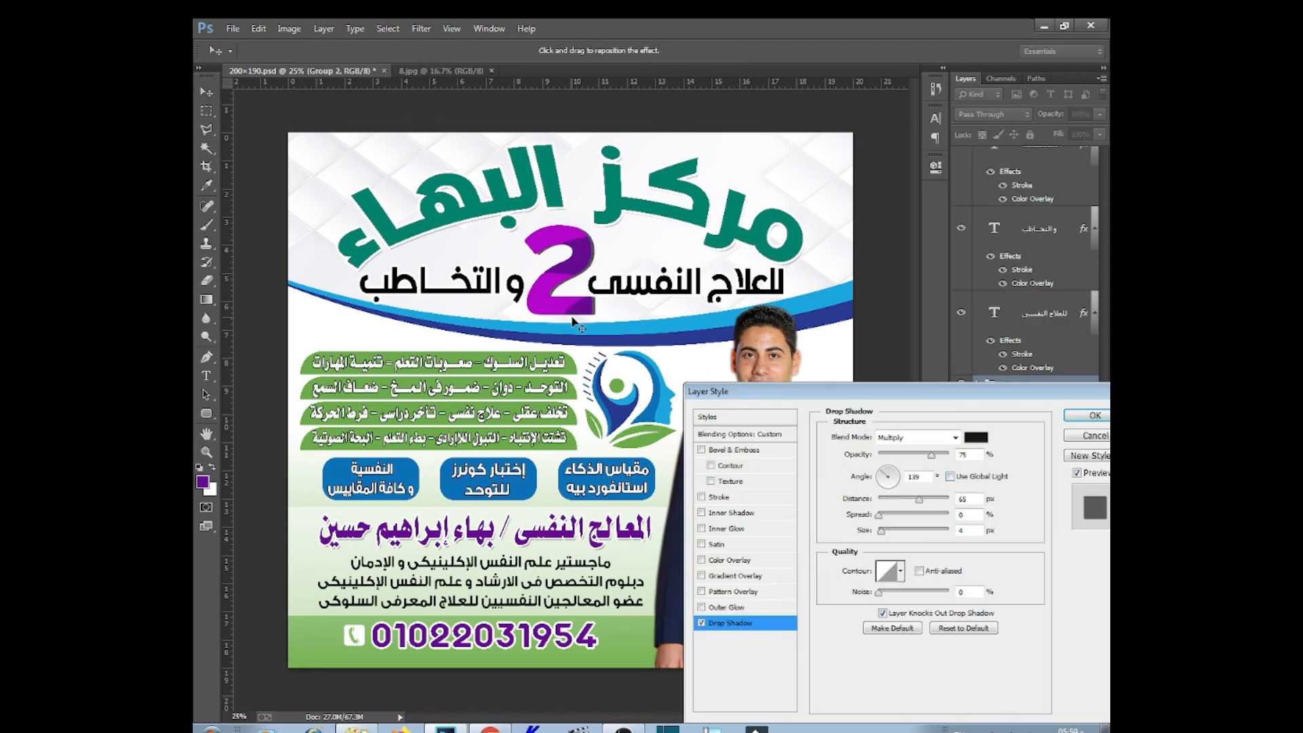
drag(572, 317, 571, 314)
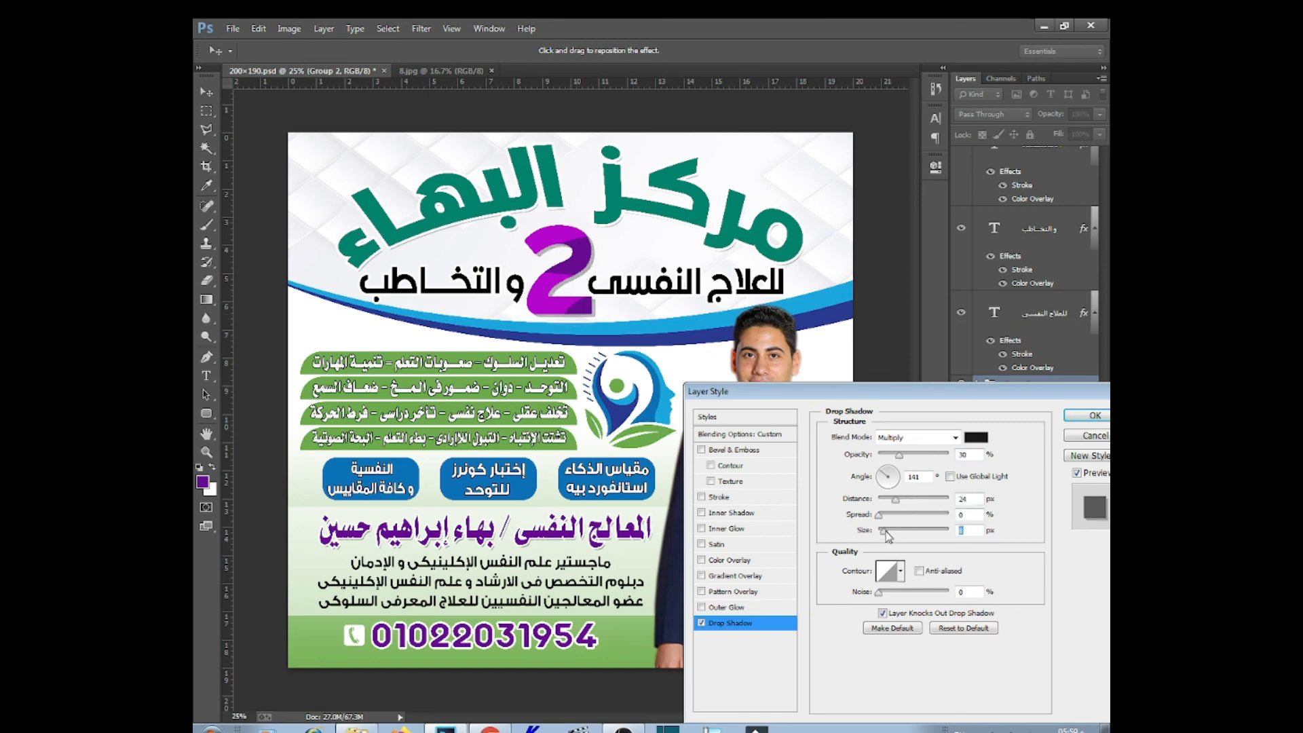
click(977, 437)
click(936, 494)
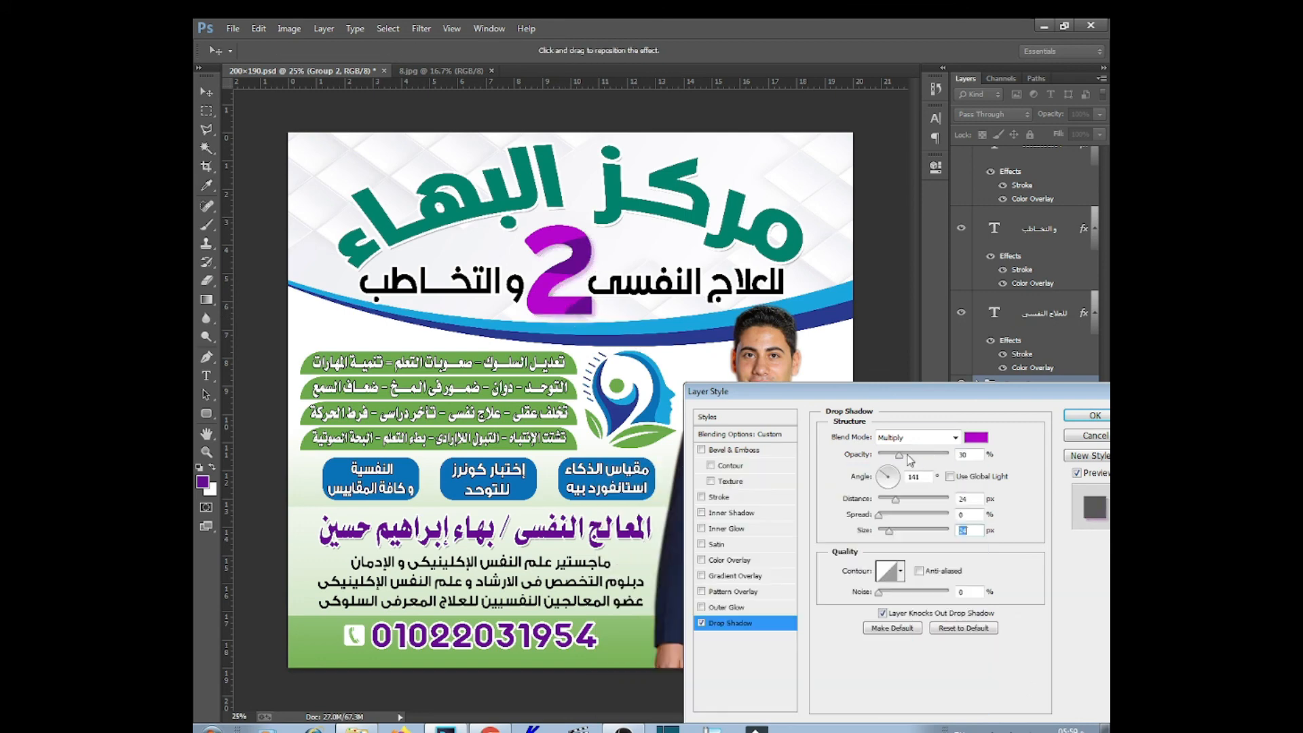
click(1079, 417)
Give the مركز البهاء title's drop shadow distance 46, bright green colour and 45% opacity
right_click(701, 240)
click(758, 284)
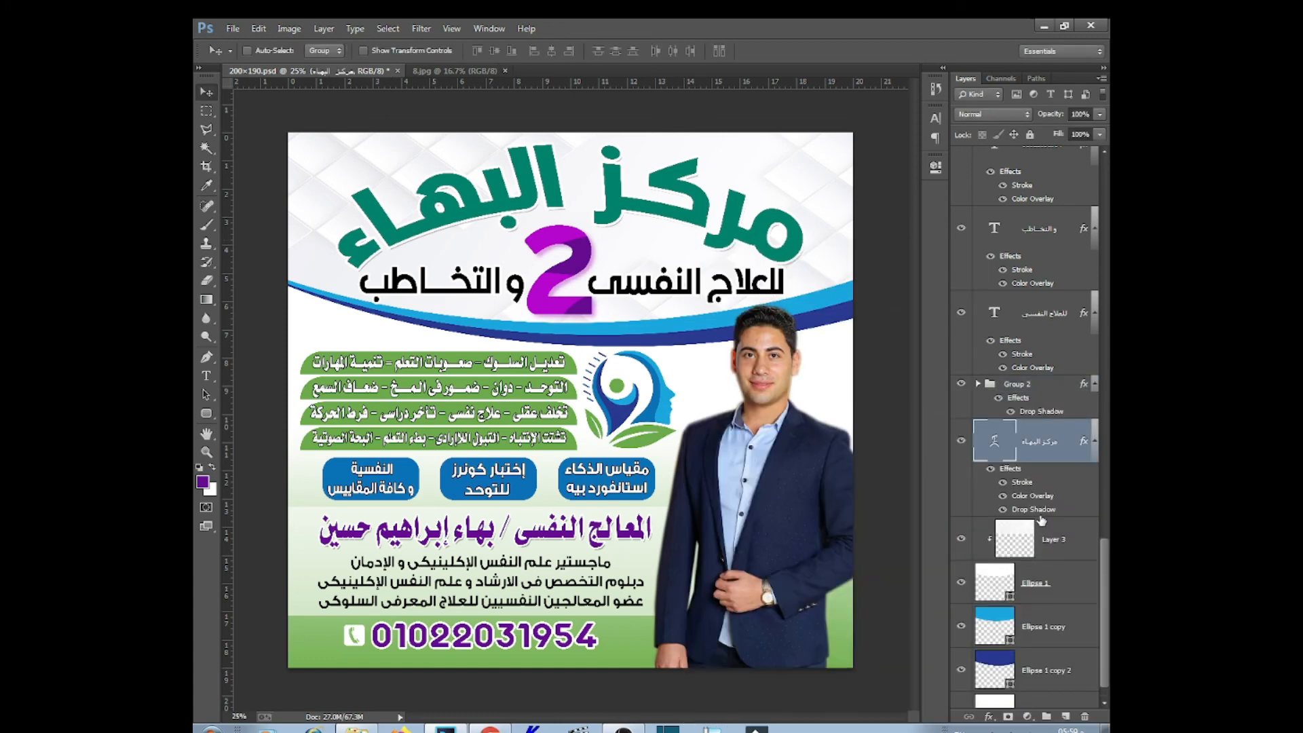
double_click(995, 498)
click(743, 621)
click(913, 498)
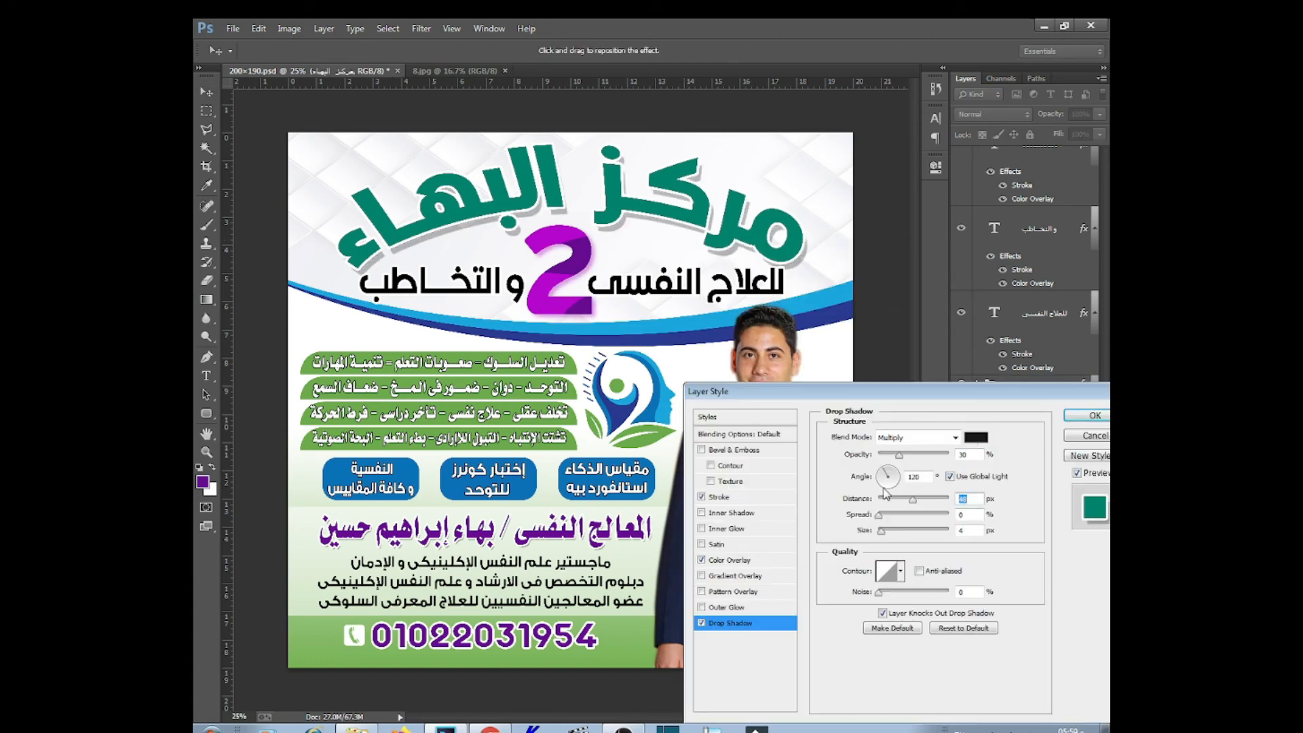
click(976, 437)
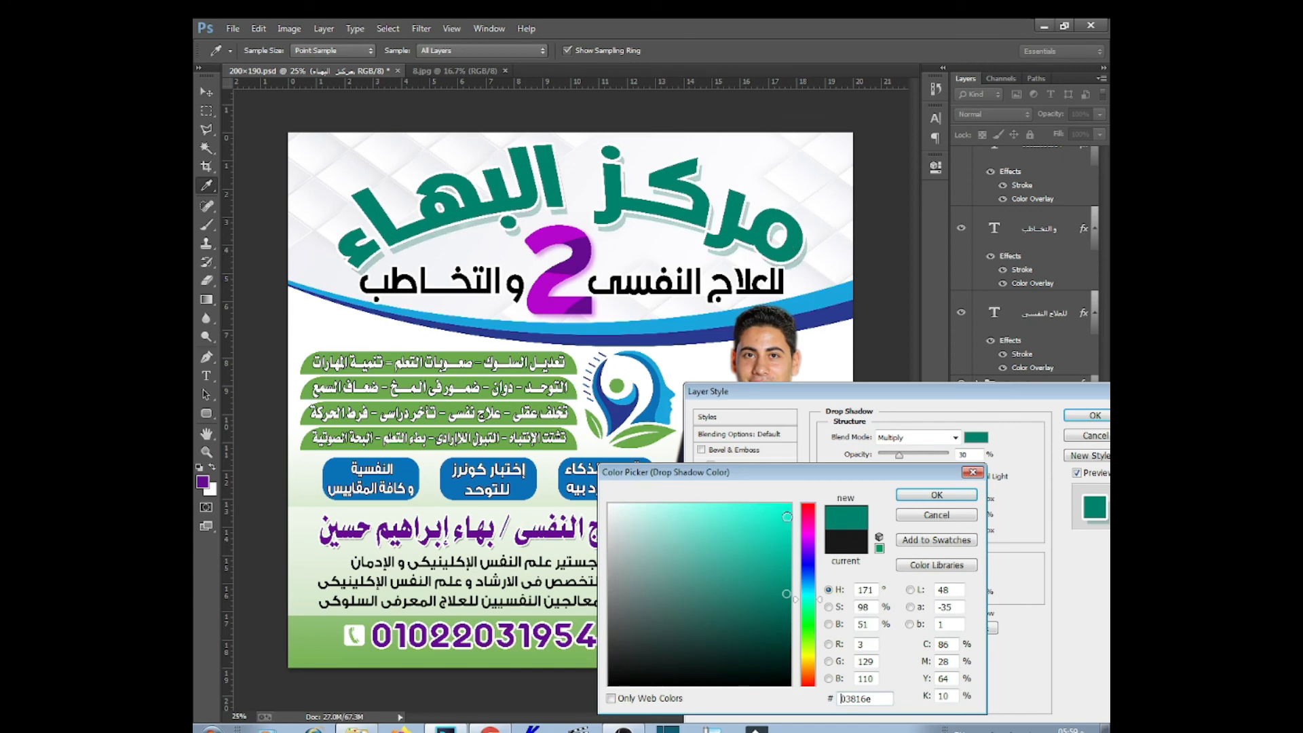
click(583, 445)
click(576, 445)
click(783, 551)
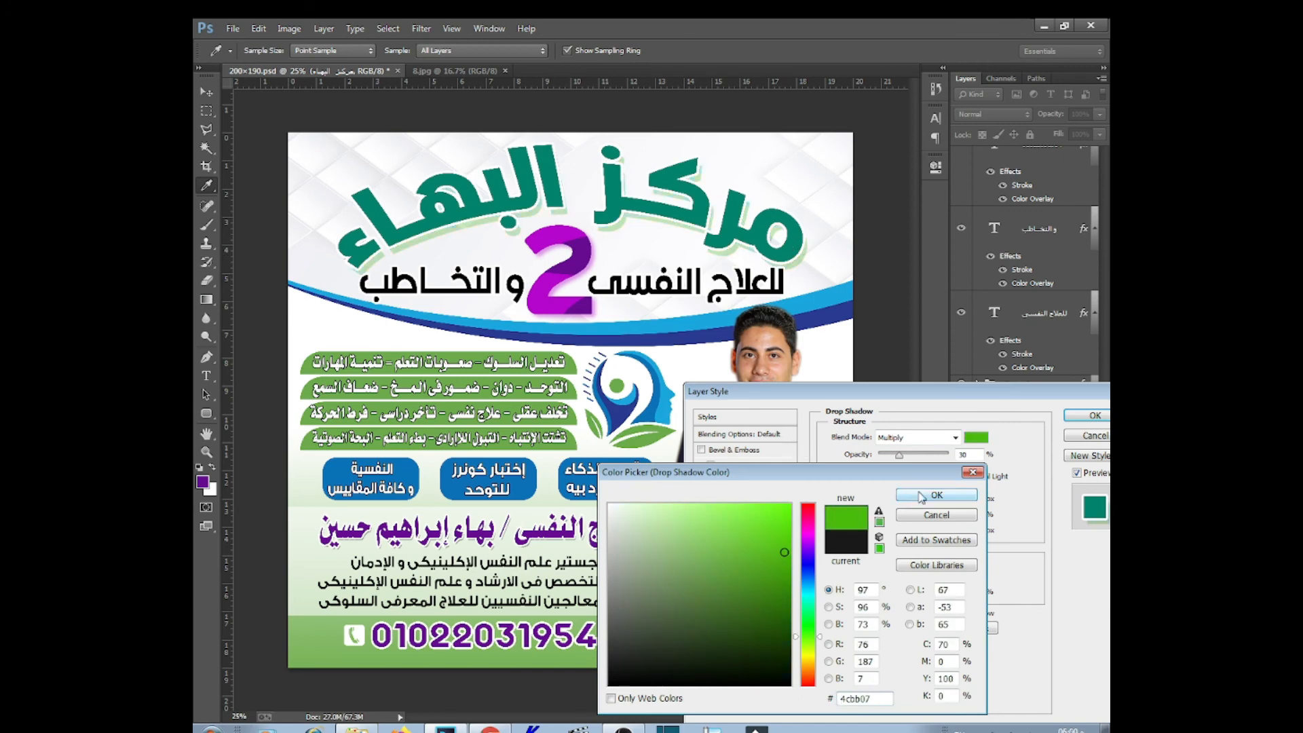
click(931, 496)
click(907, 456)
click(1080, 415)
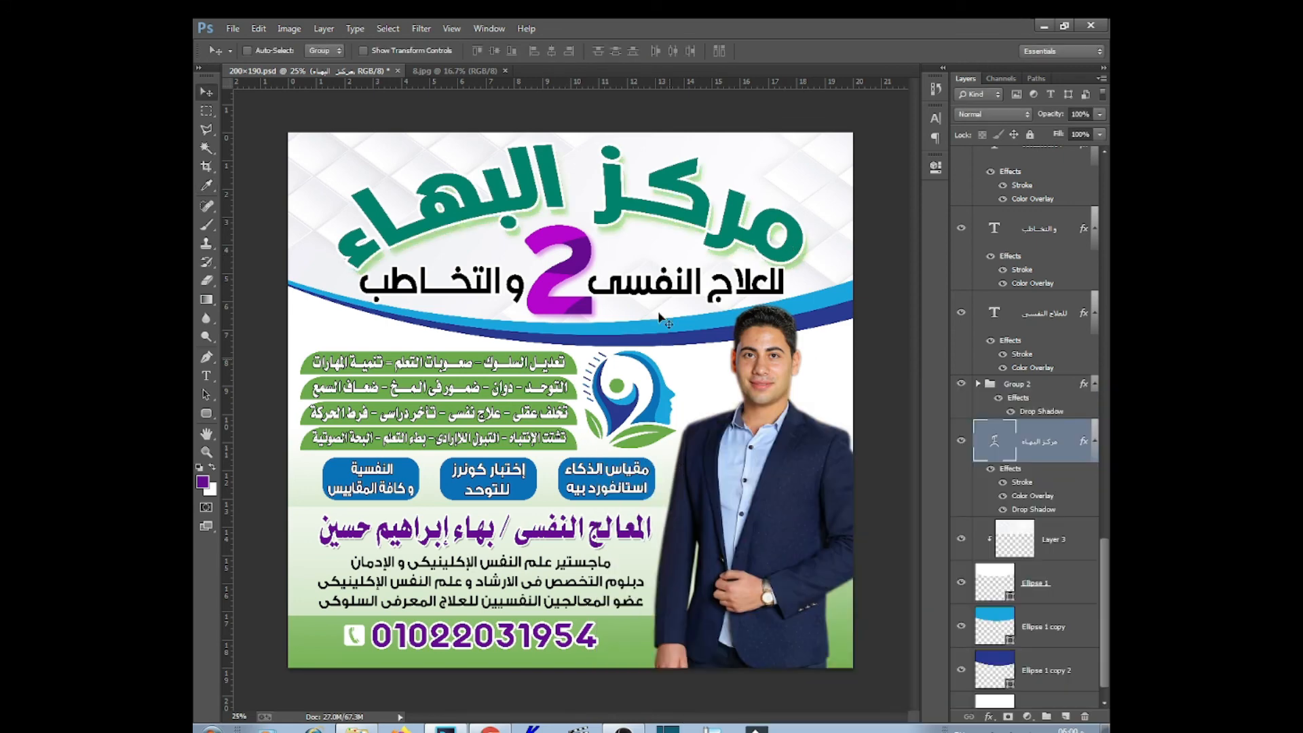
Shrink the للعلاج النفسى subtitle slightly with Free Transform
click(207, 377)
click(207, 92)
right_click(738, 286)
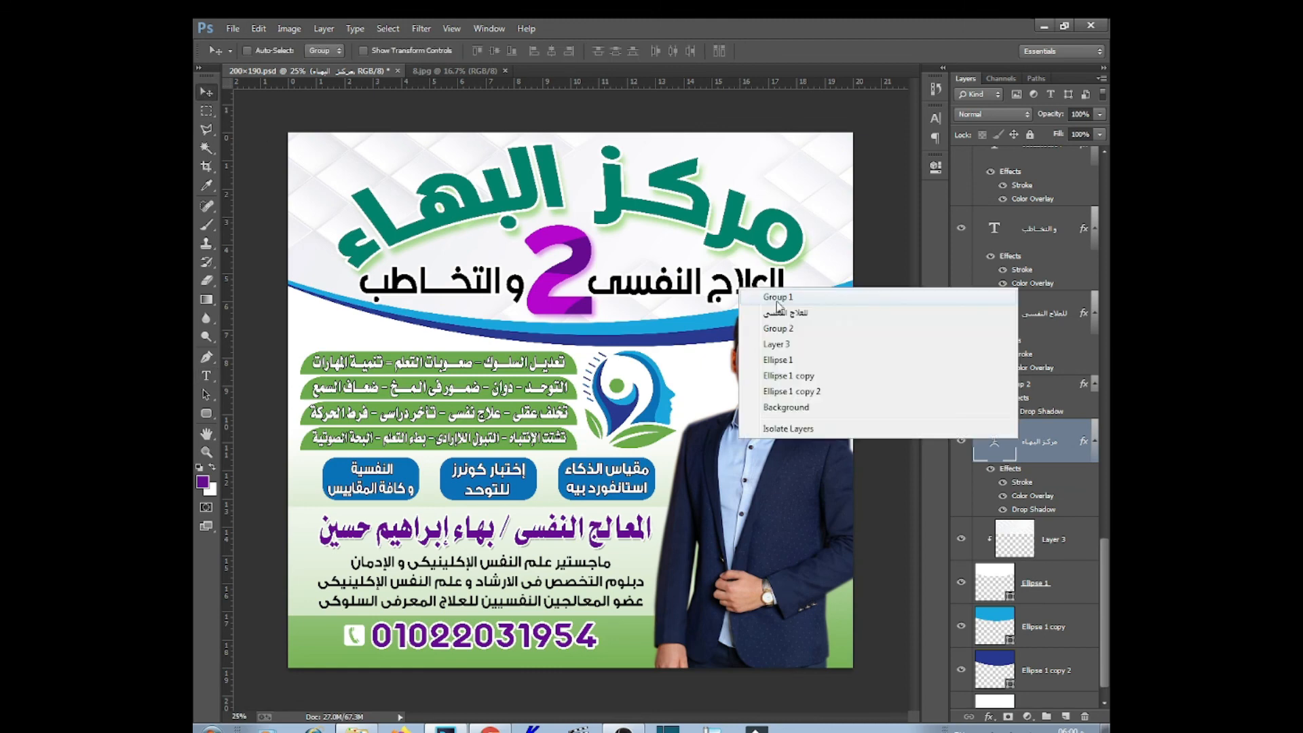
click(767, 311)
key(ctrl+t)
drag(780, 261, 769, 266)
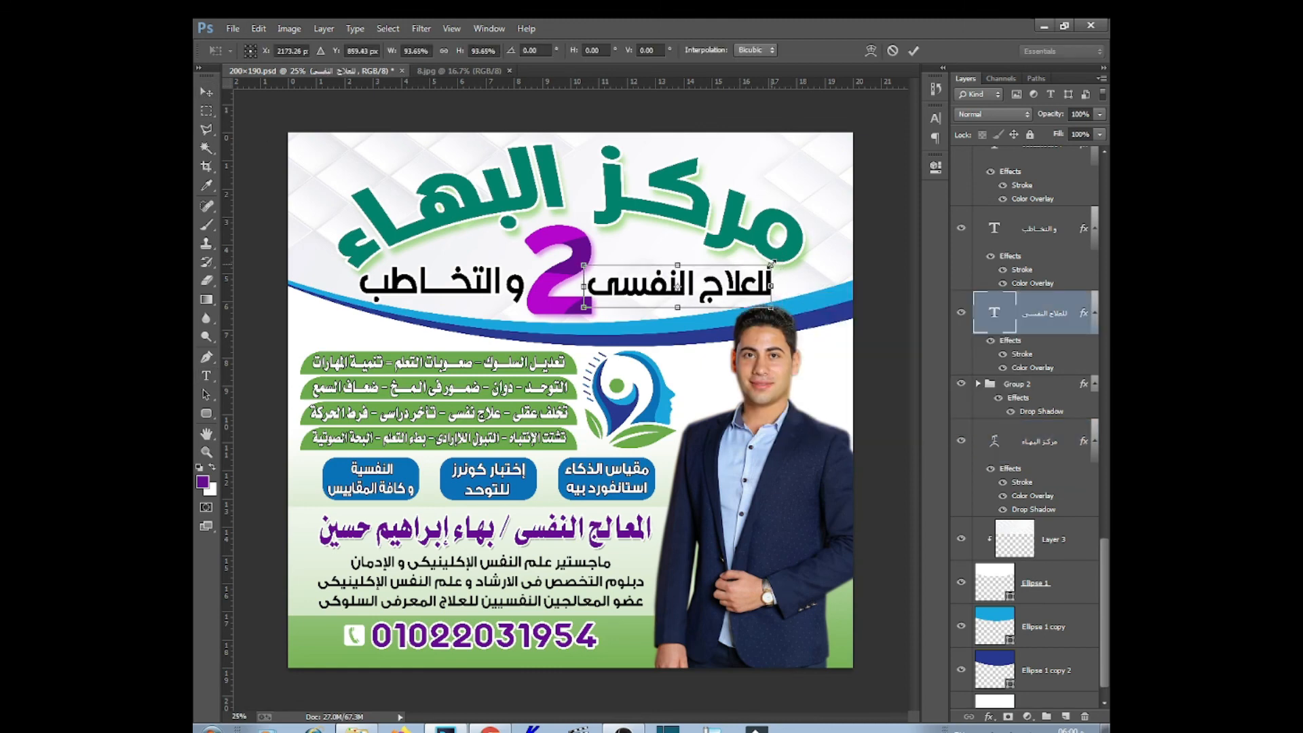
key(Return)
Select the والتخاطب text, then Group 2, then the Ellipse 1 copy wave layer
right_click(443, 301)
click(468, 309)
right_click(497, 288)
click(525, 298)
click(207, 376)
click(435, 282)
key(BackSpace)
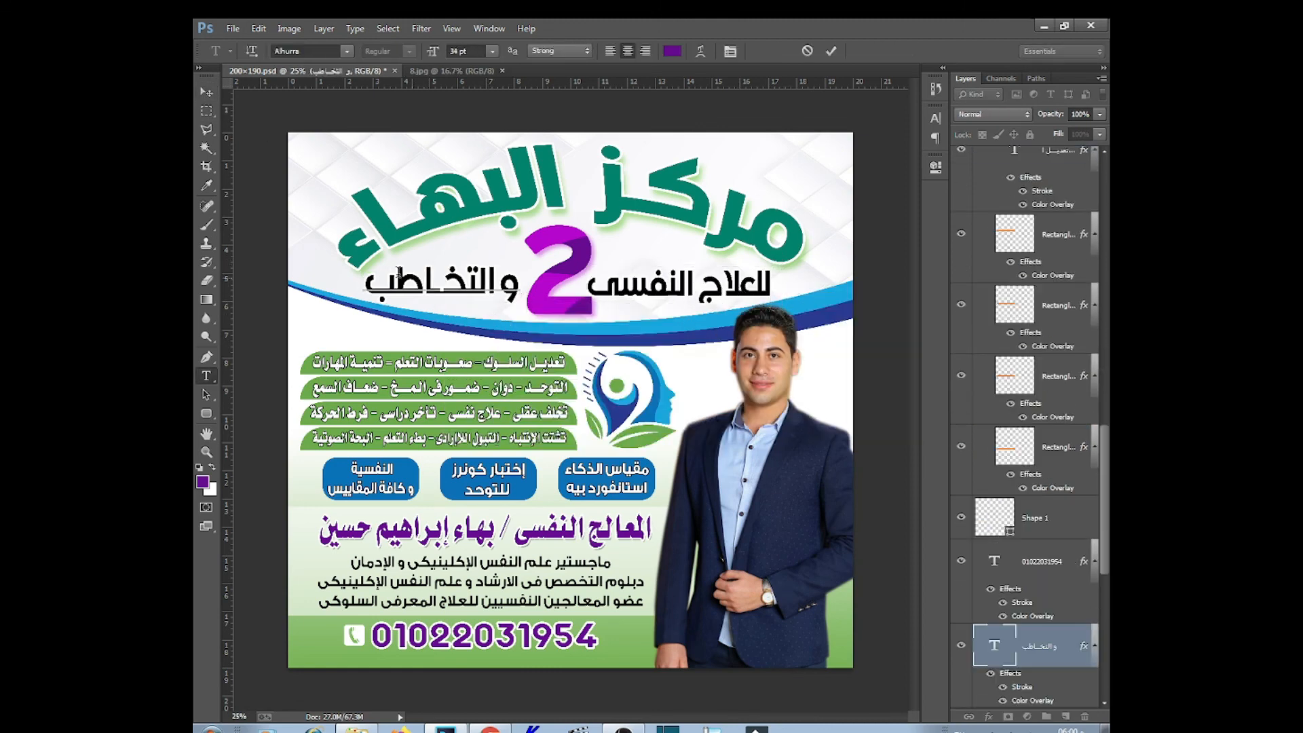
click(207, 92)
right_click(557, 304)
click(615, 323)
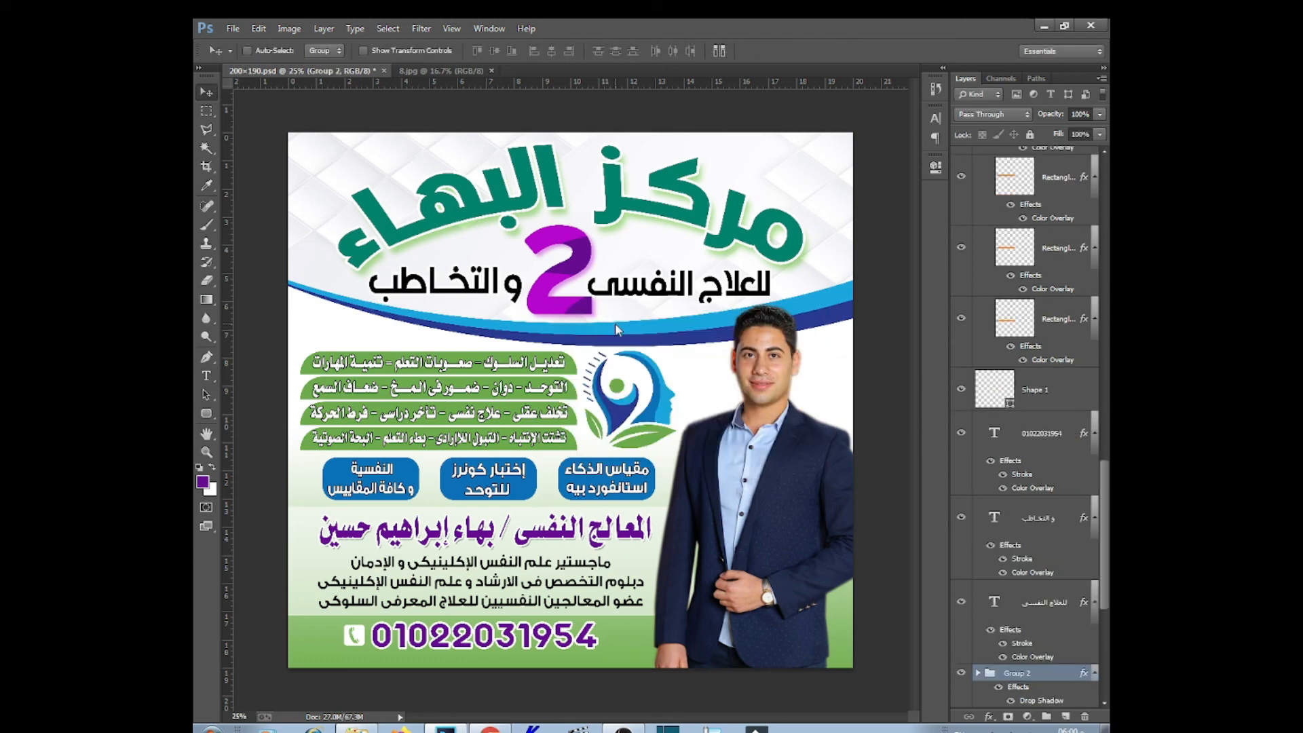
right_click(817, 305)
click(862, 389)
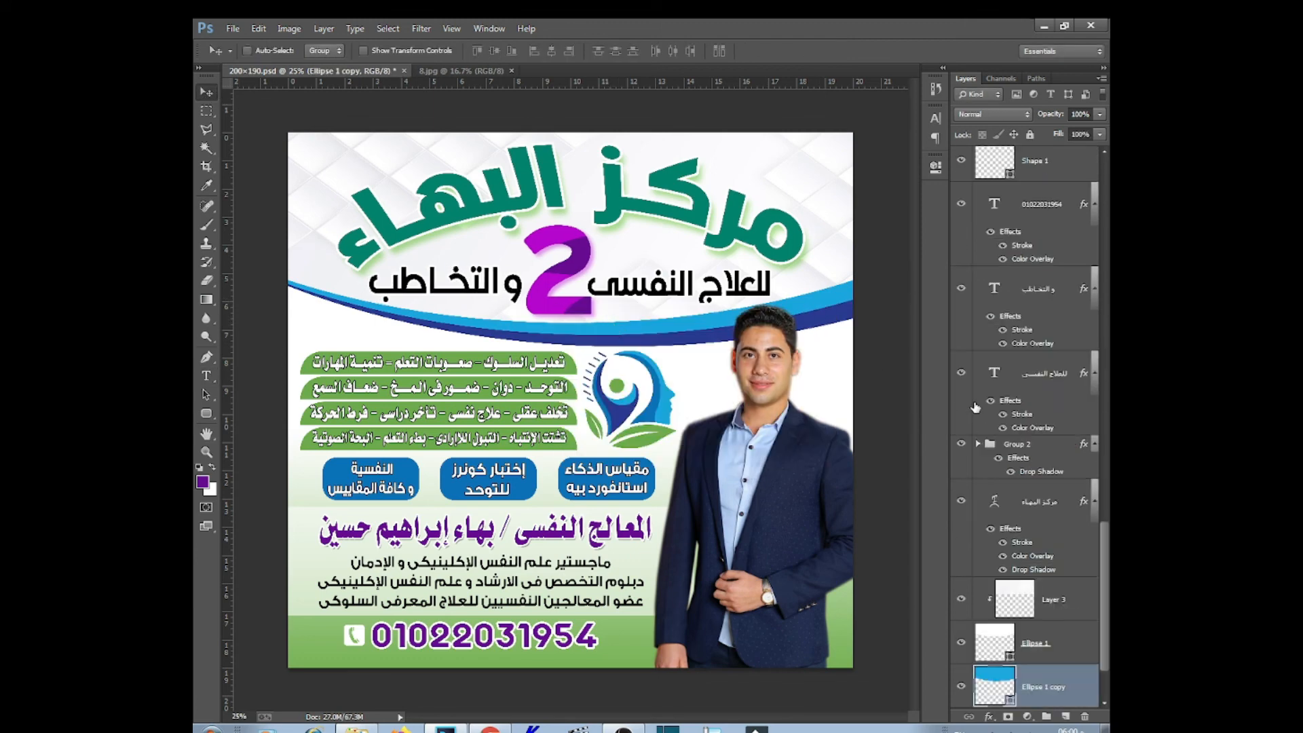
Darken the مركز البهاء title's Color Overlay colour
right_click(764, 250)
click(794, 266)
double_click(1032, 556)
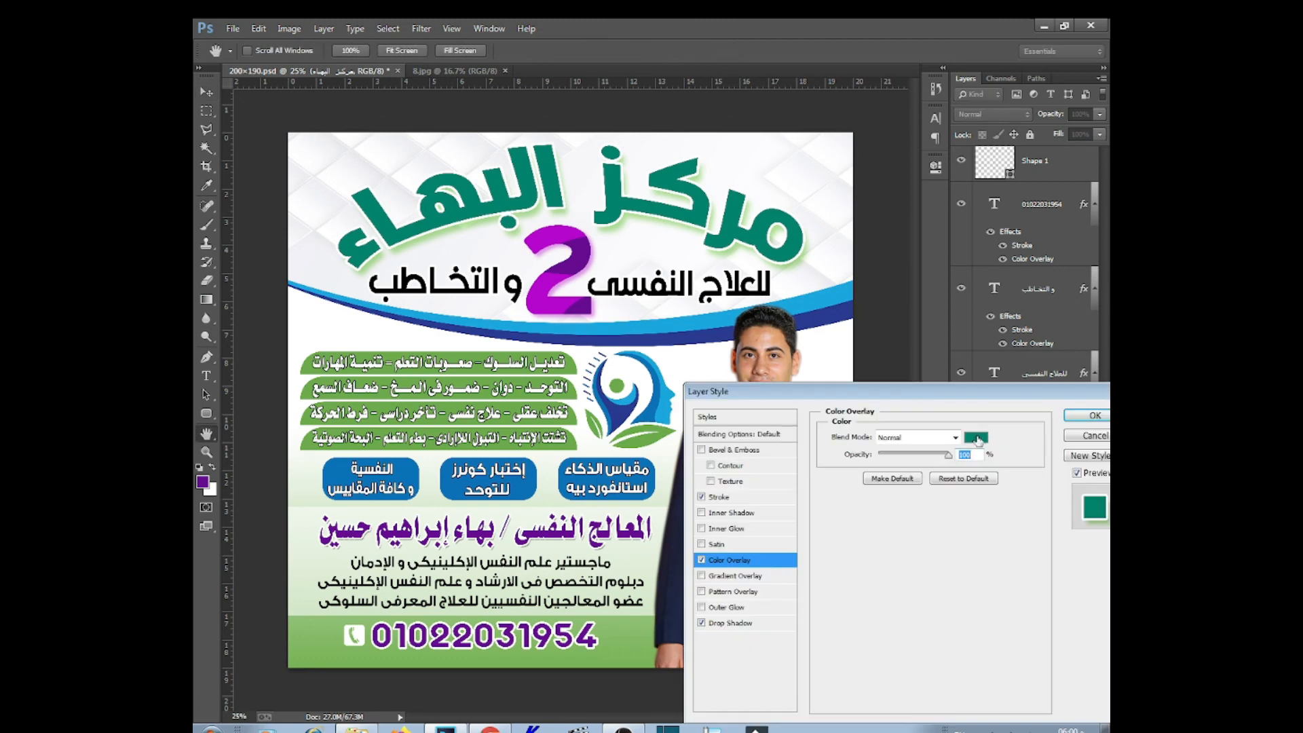
click(976, 437)
click(787, 609)
click(937, 494)
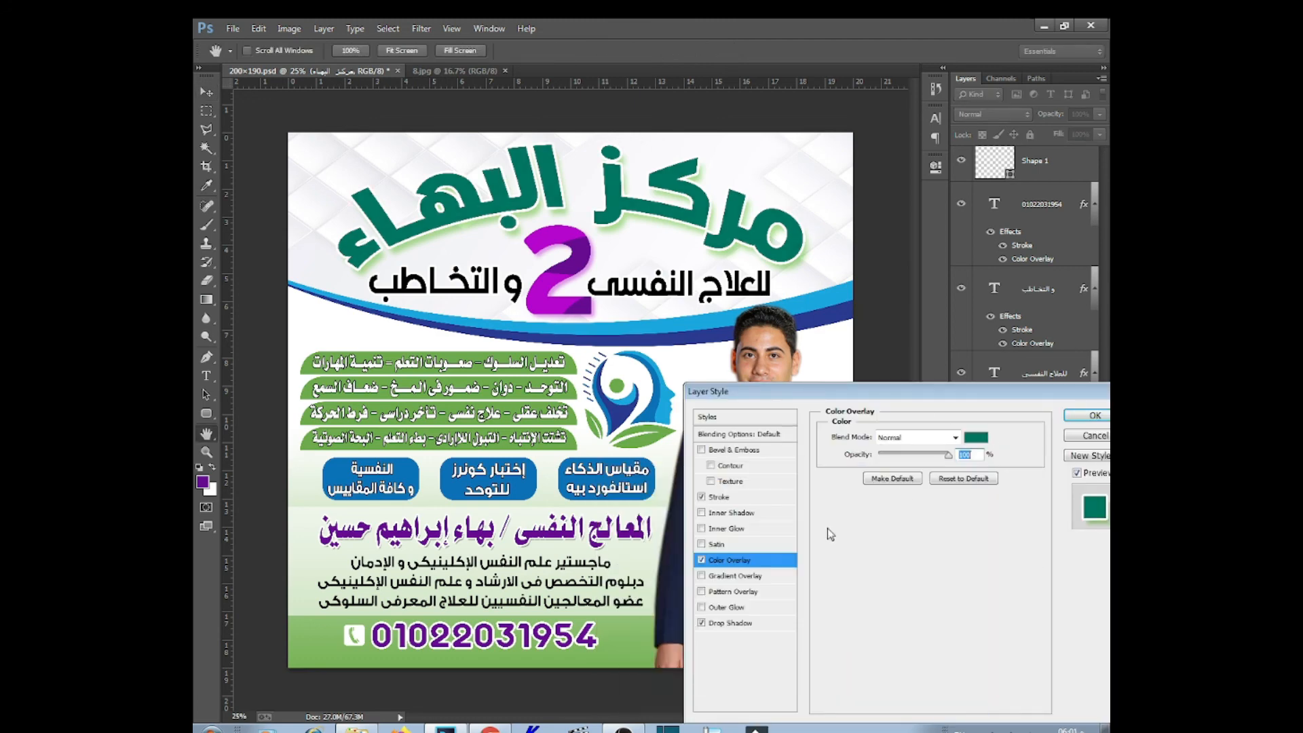
click(1096, 416)
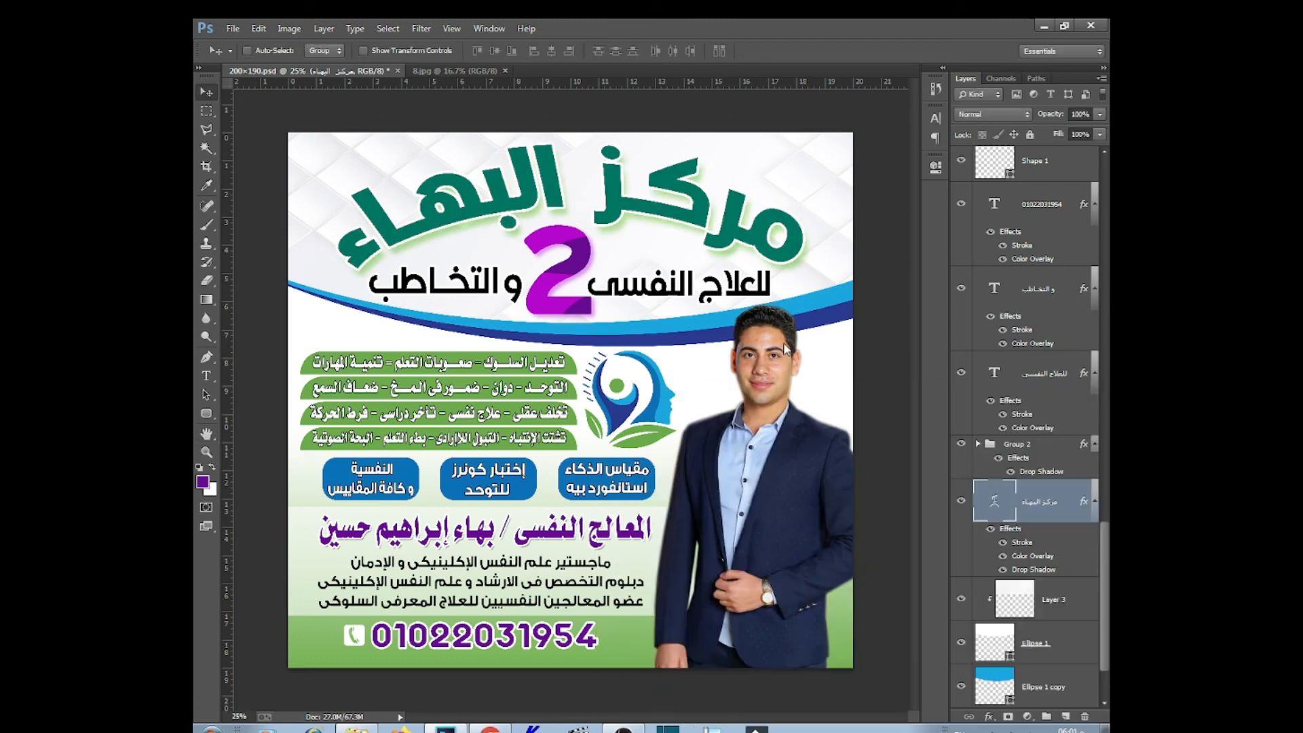
Fill the Ellipse 1 copy wave with green 6cab43 sampled from the leaf
right_click(825, 298)
click(866, 338)
double_click(1003, 700)
click(635, 441)
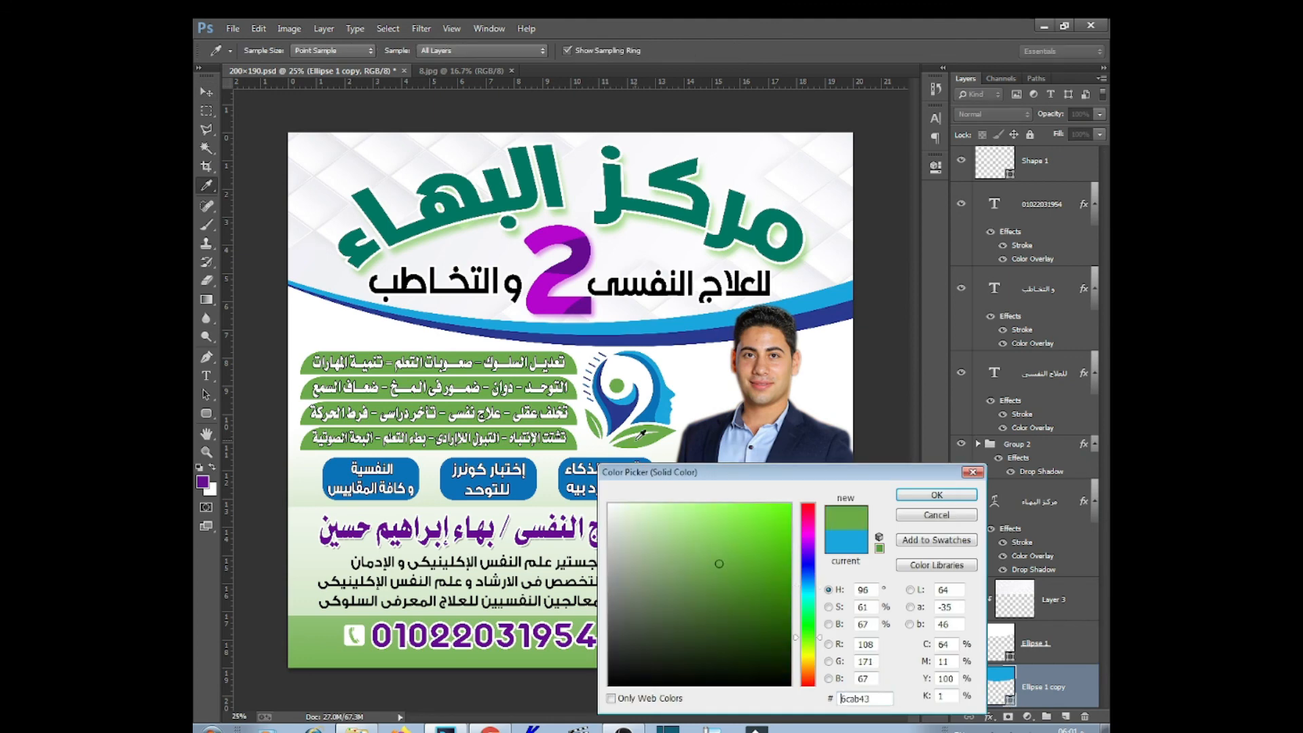
click(937, 495)
Try a light green on the lower wave, then revert both waves to blue and save
right_click(818, 319)
click(857, 357)
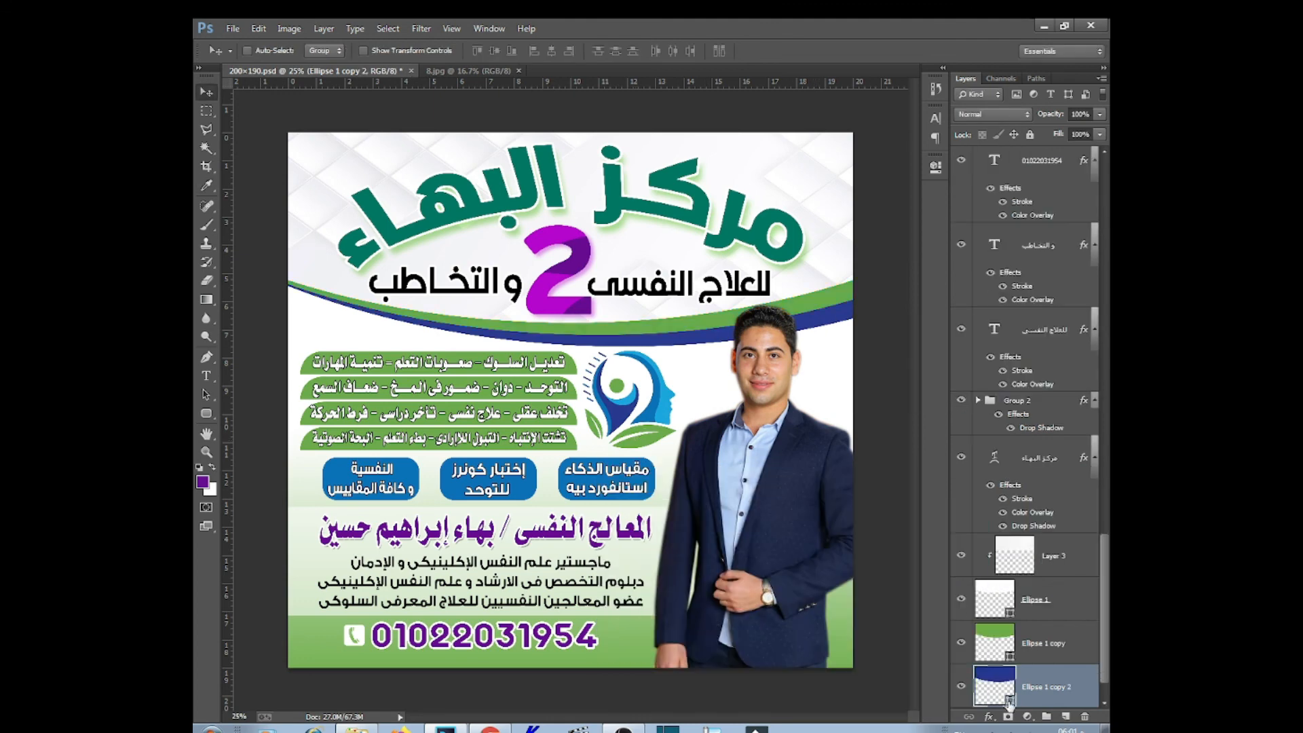
double_click(1003, 697)
click(827, 297)
click(691, 517)
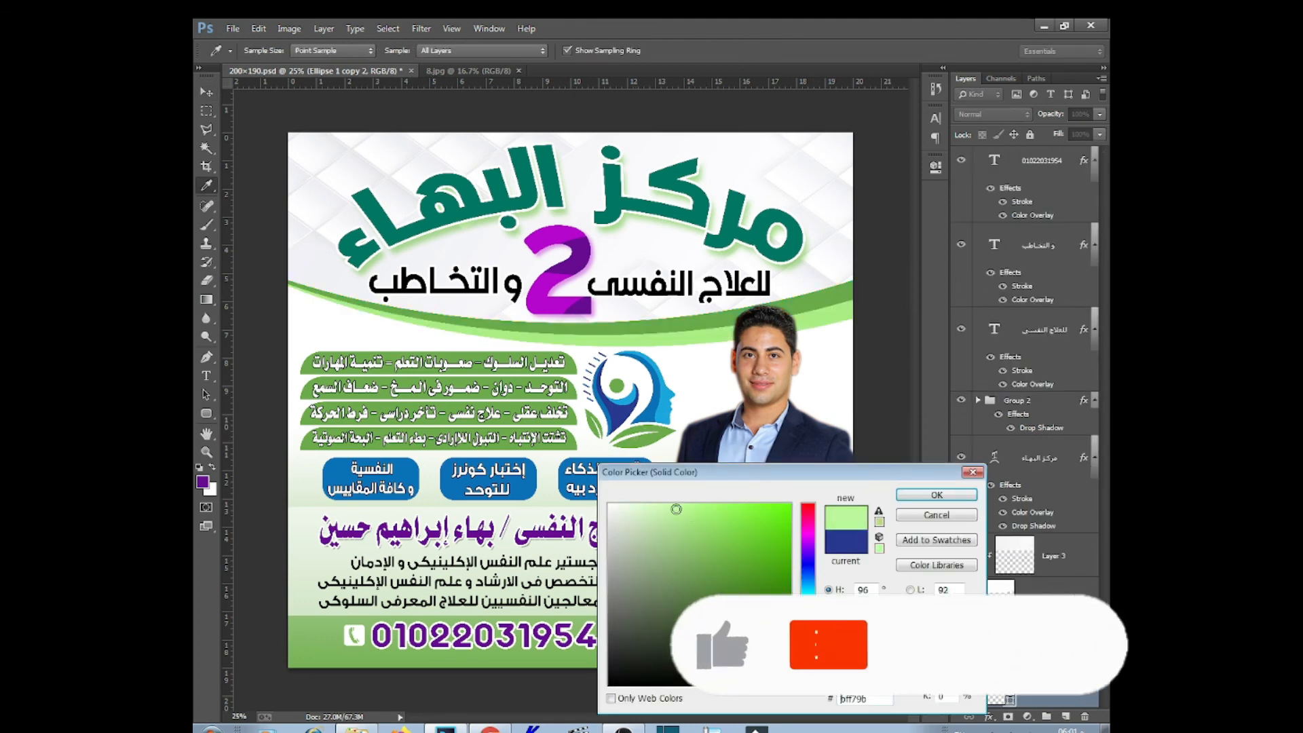
click(658, 508)
click(950, 496)
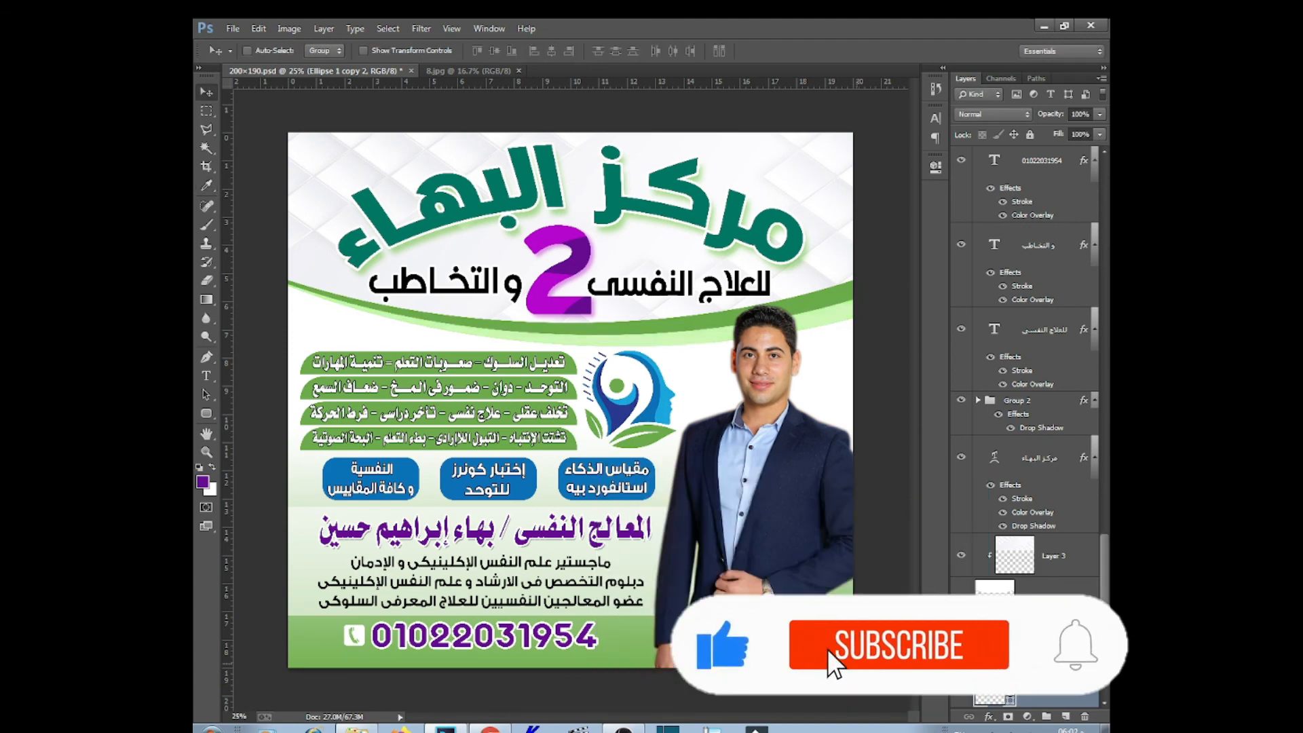
key(ctrl+alt+z)
key(ctrl+alt+z)
key(ctrl+s)
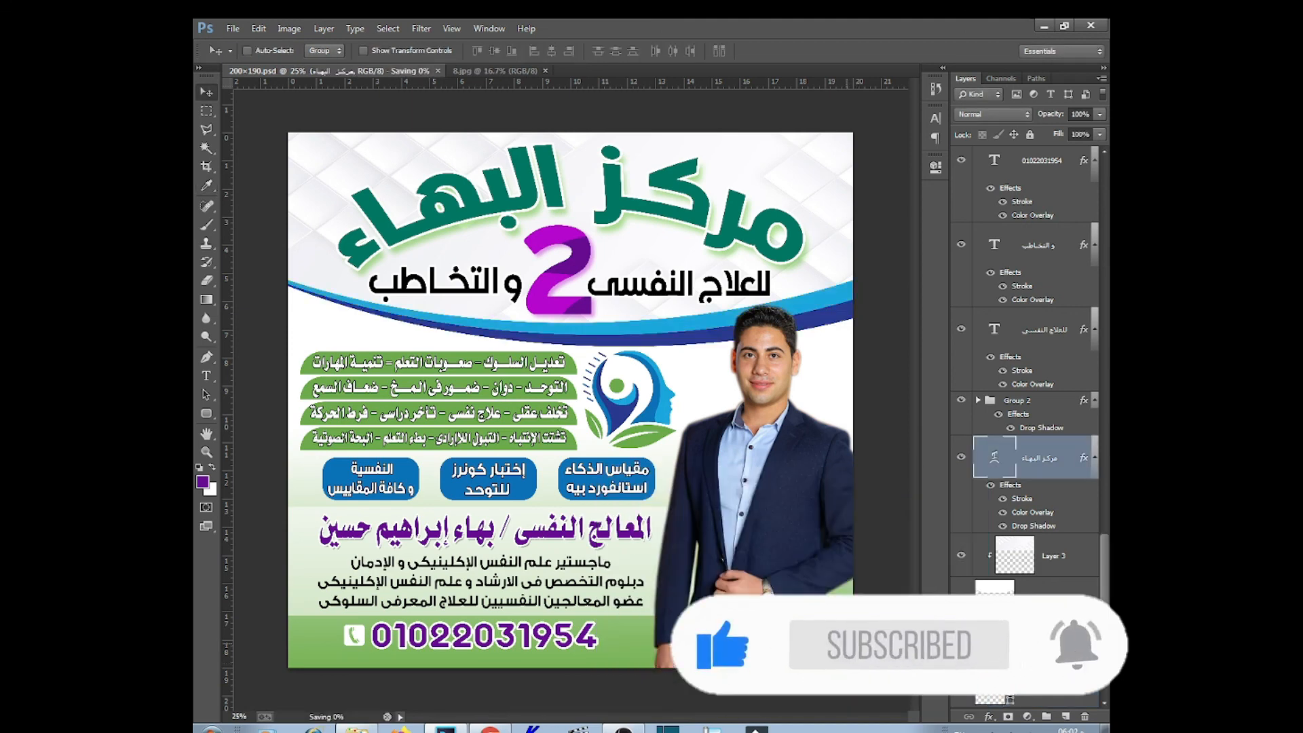
Copy the head logo (Layer 2) to the top-right corner and shrink it
right_click(669, 411)
click(690, 427)
drag(677, 382, 838, 149)
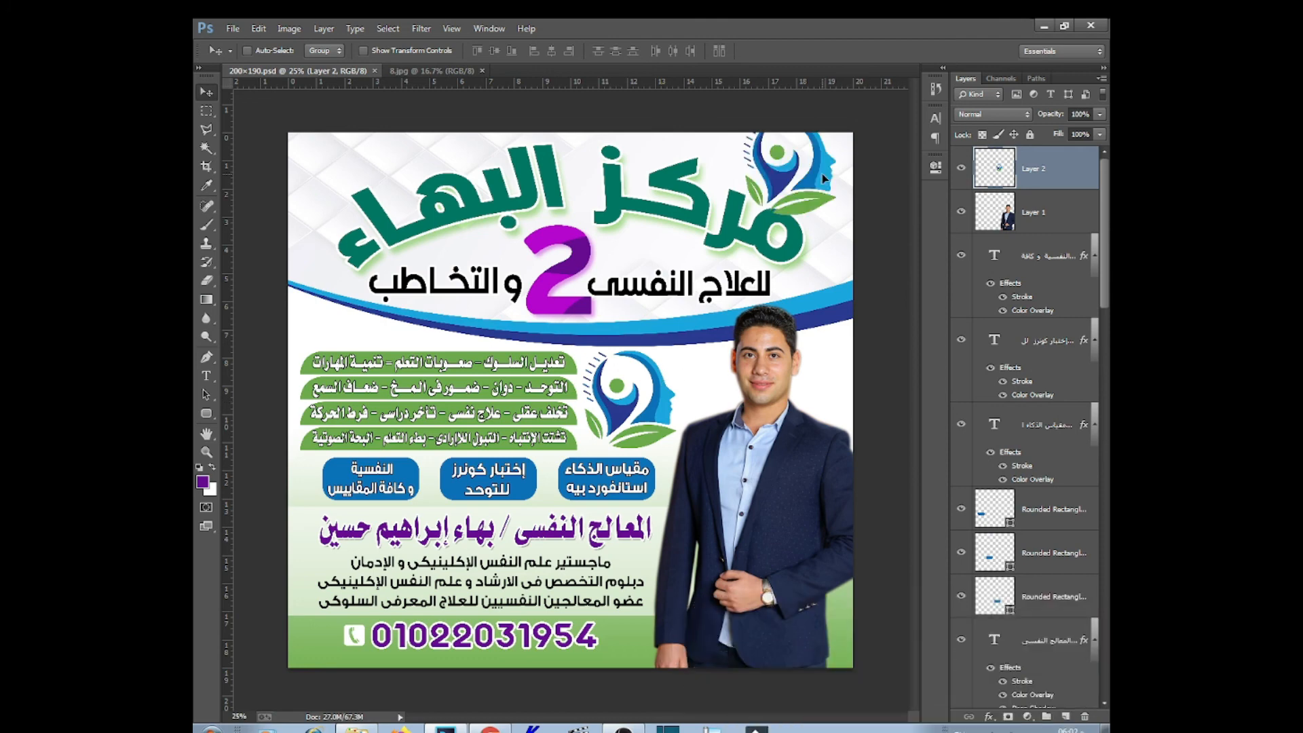
key(ctrl+t)
drag(816, 201, 364, 177)
key(Return)
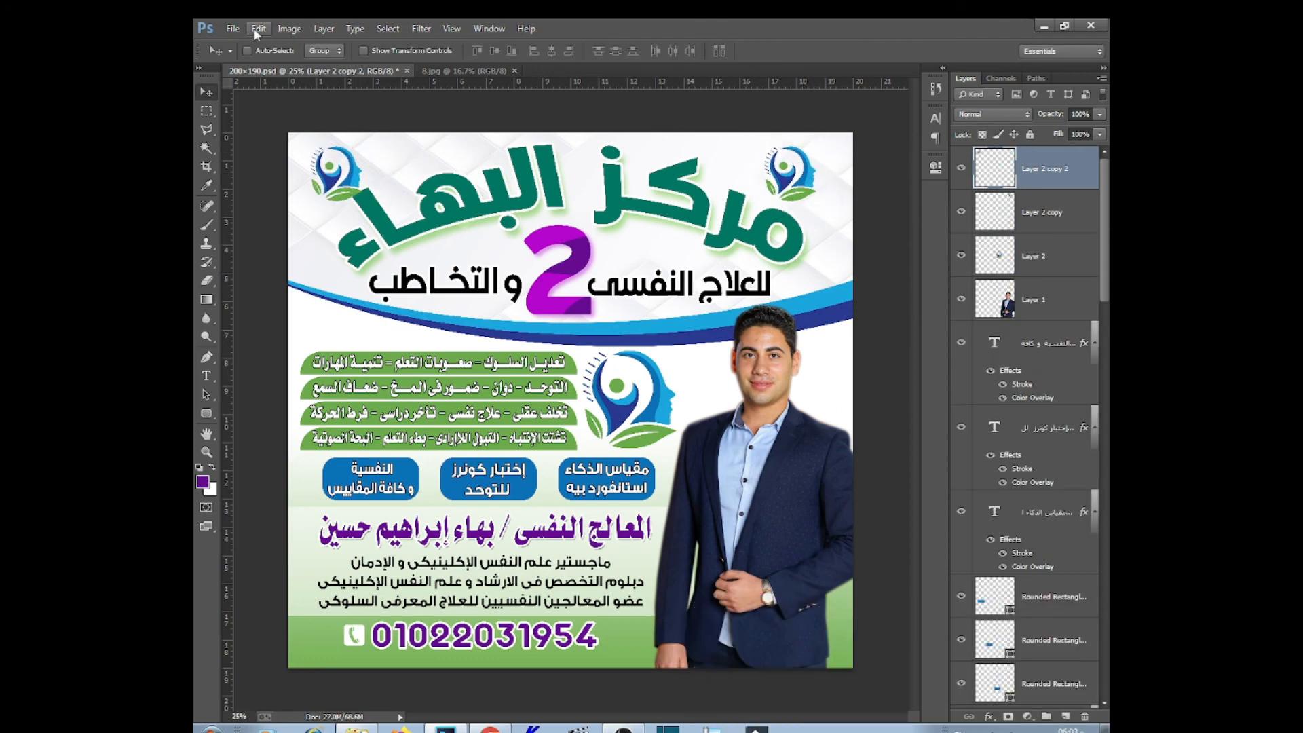
Flip the top-left logo copy horizontally and save the flyer
click(259, 29)
mouse_move(276, 311)
click(496, 454)
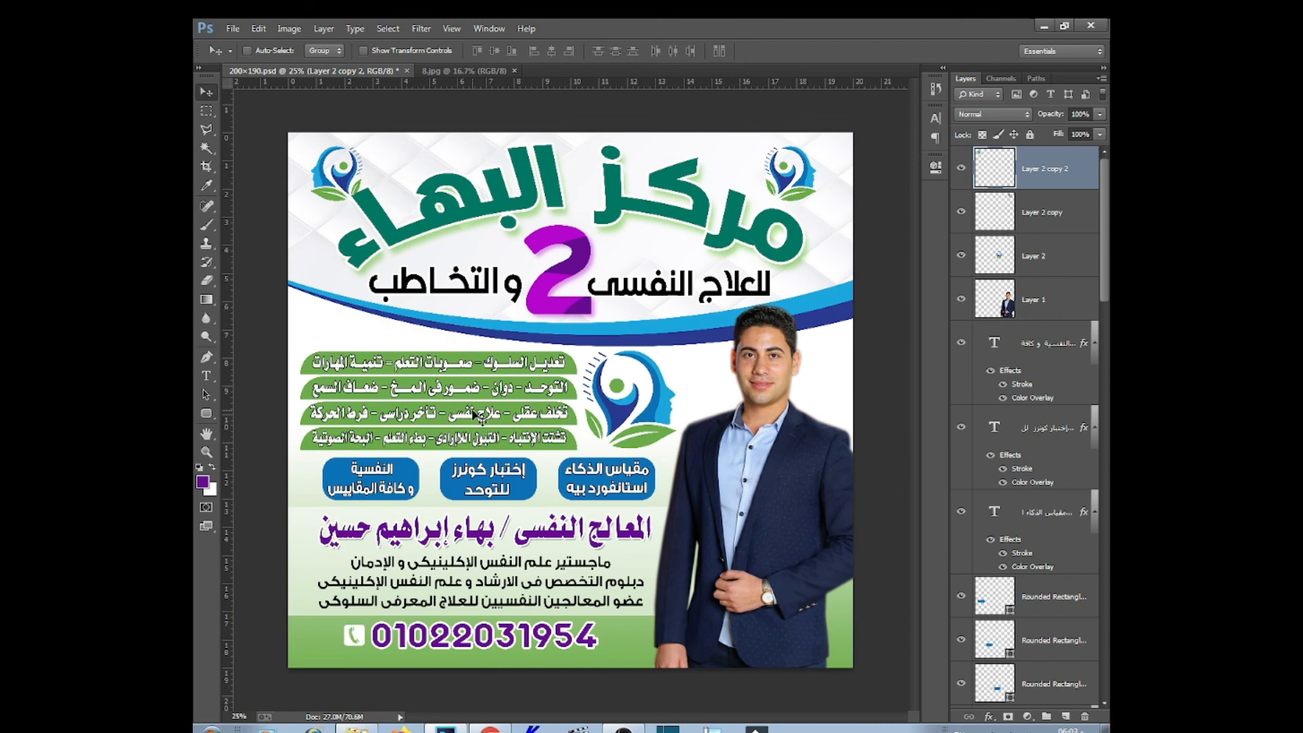
key(ctrl+s)
Change the مركز البهاء title's Color Overlay to purple 88029f
right_click(833, 263)
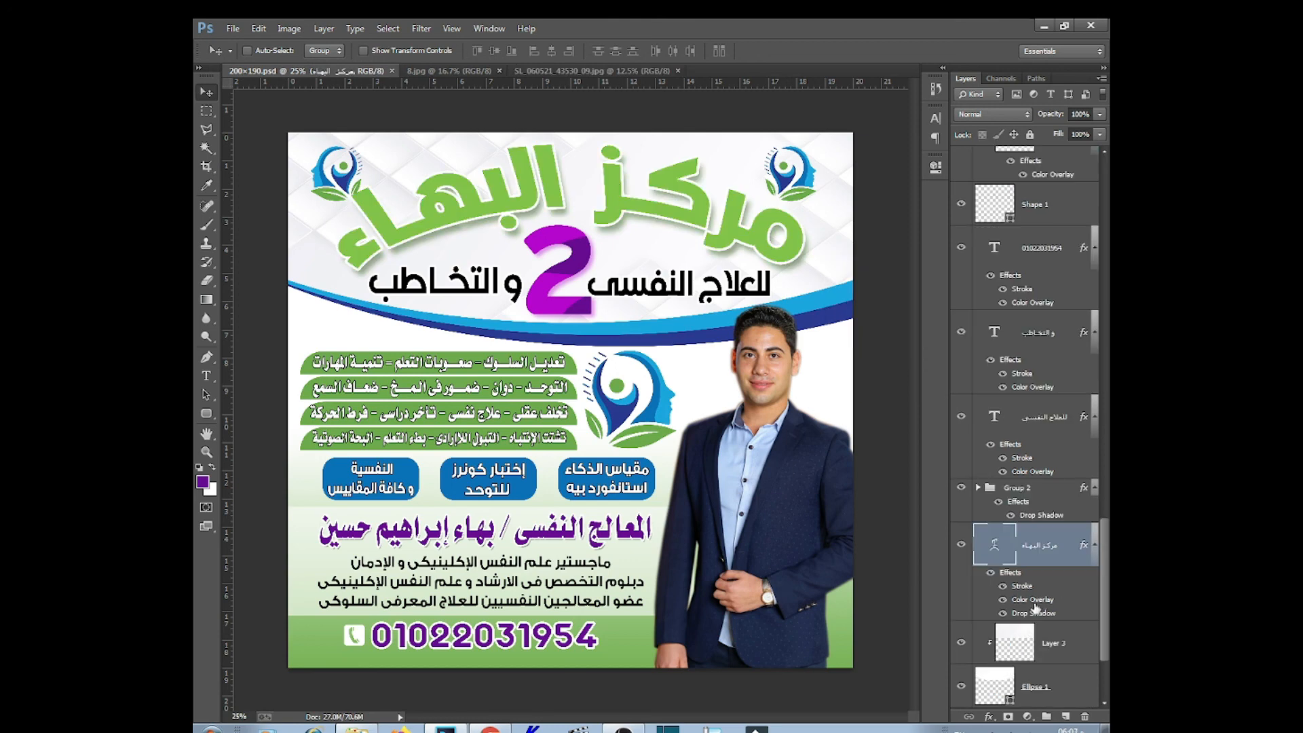
double_click(1033, 602)
click(976, 438)
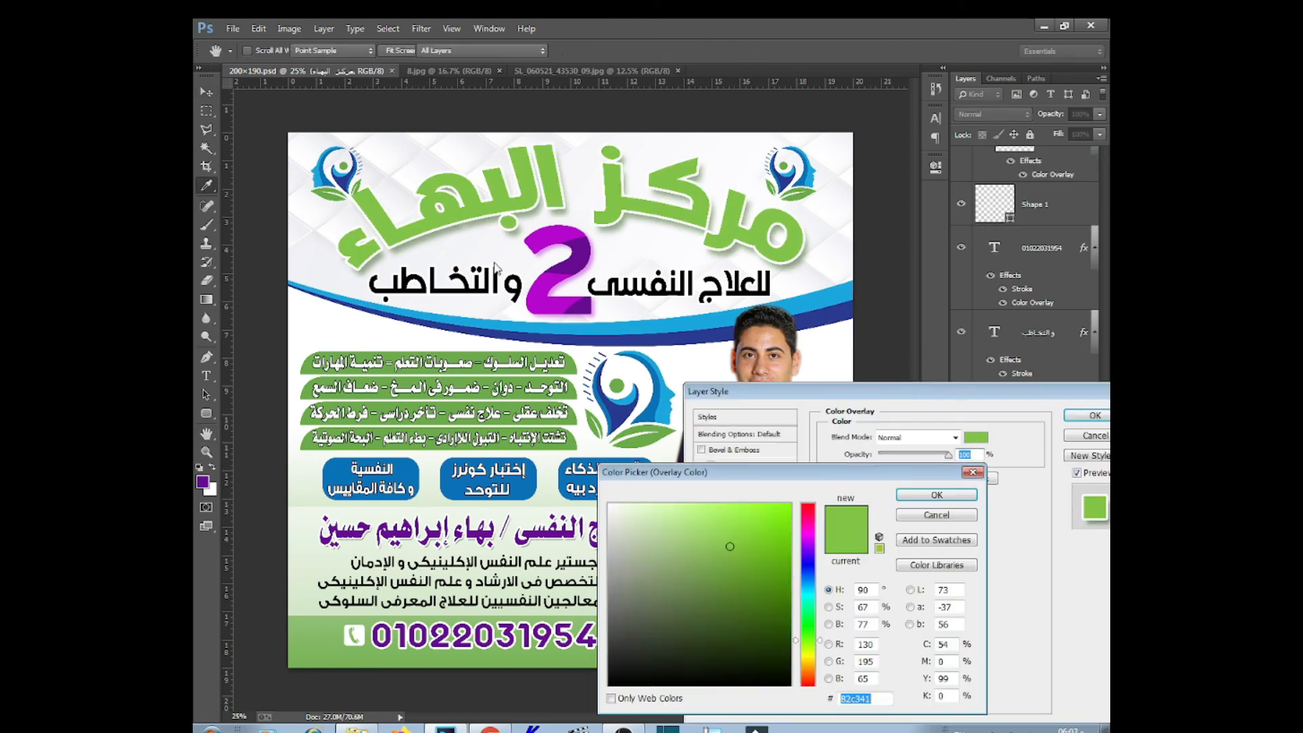
click(552, 239)
click(786, 592)
click(787, 572)
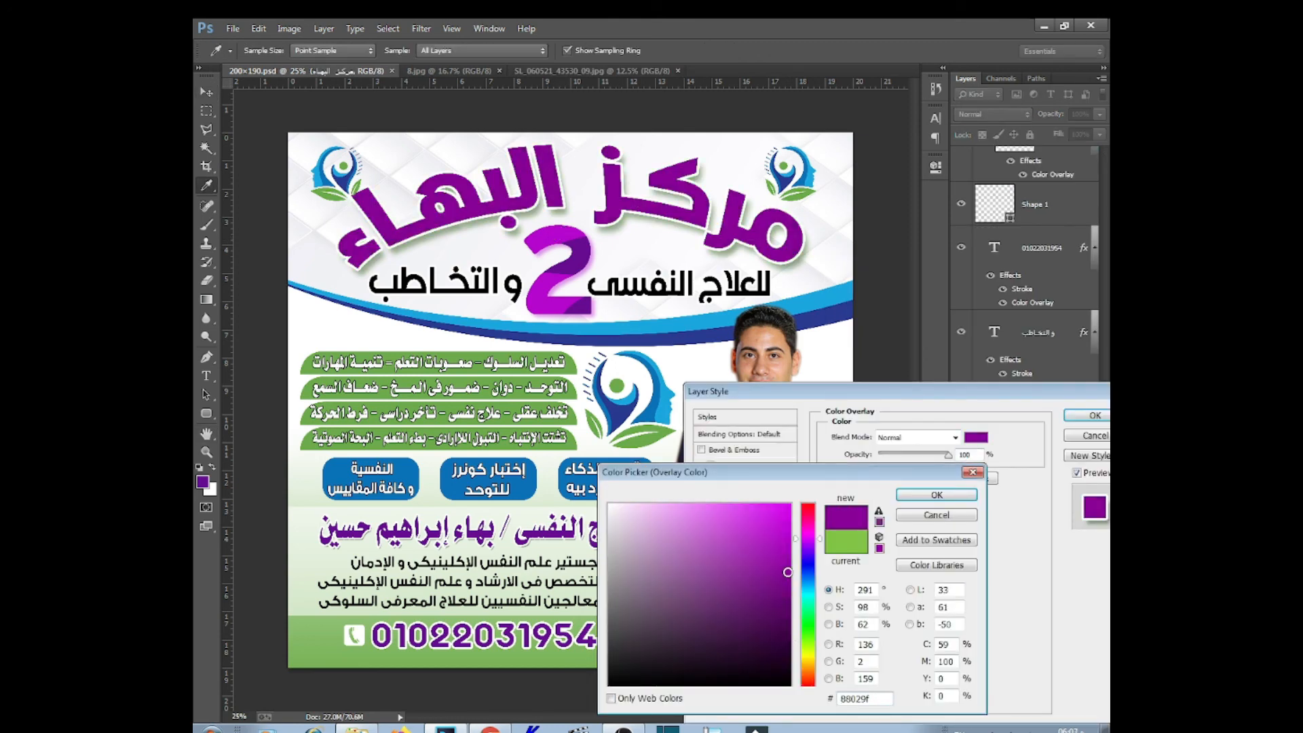
click(936, 495)
click(1093, 415)
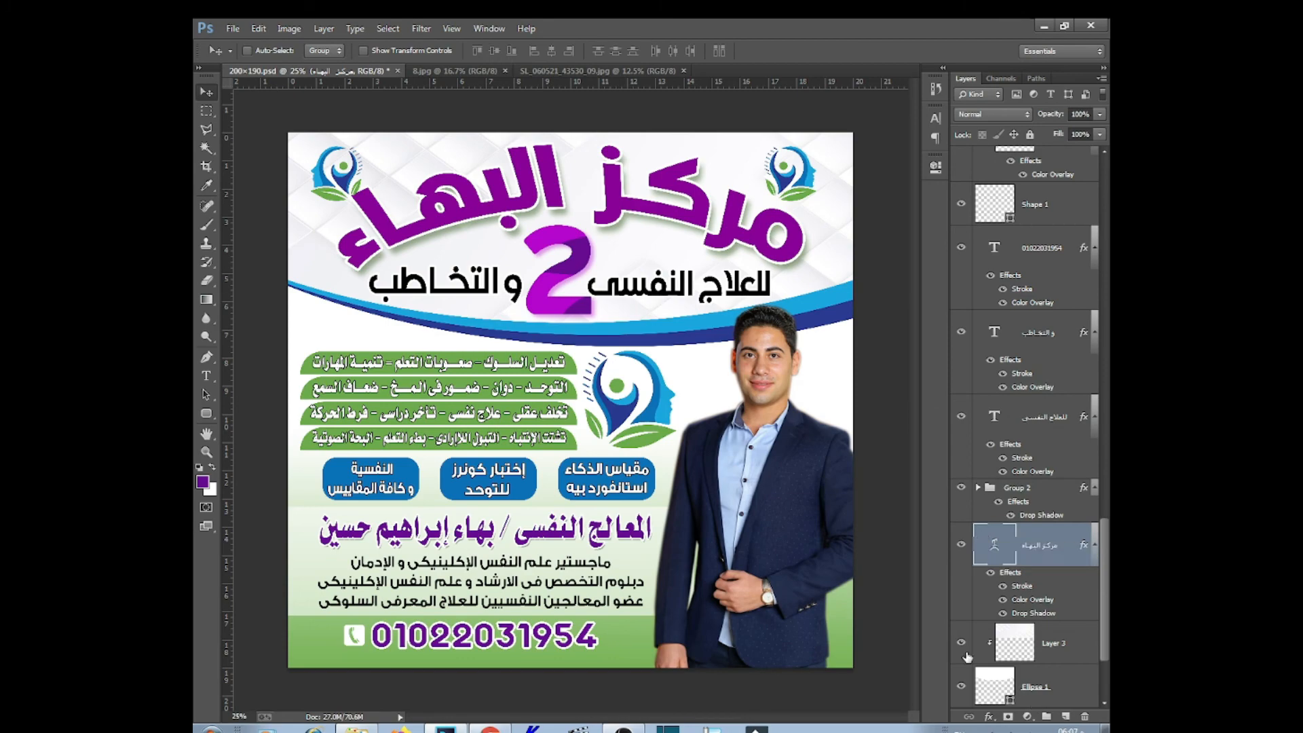
Float the flyer into its own window, switch to Full Screen Mode, and zoom in
drag(306, 70, 432, 121)
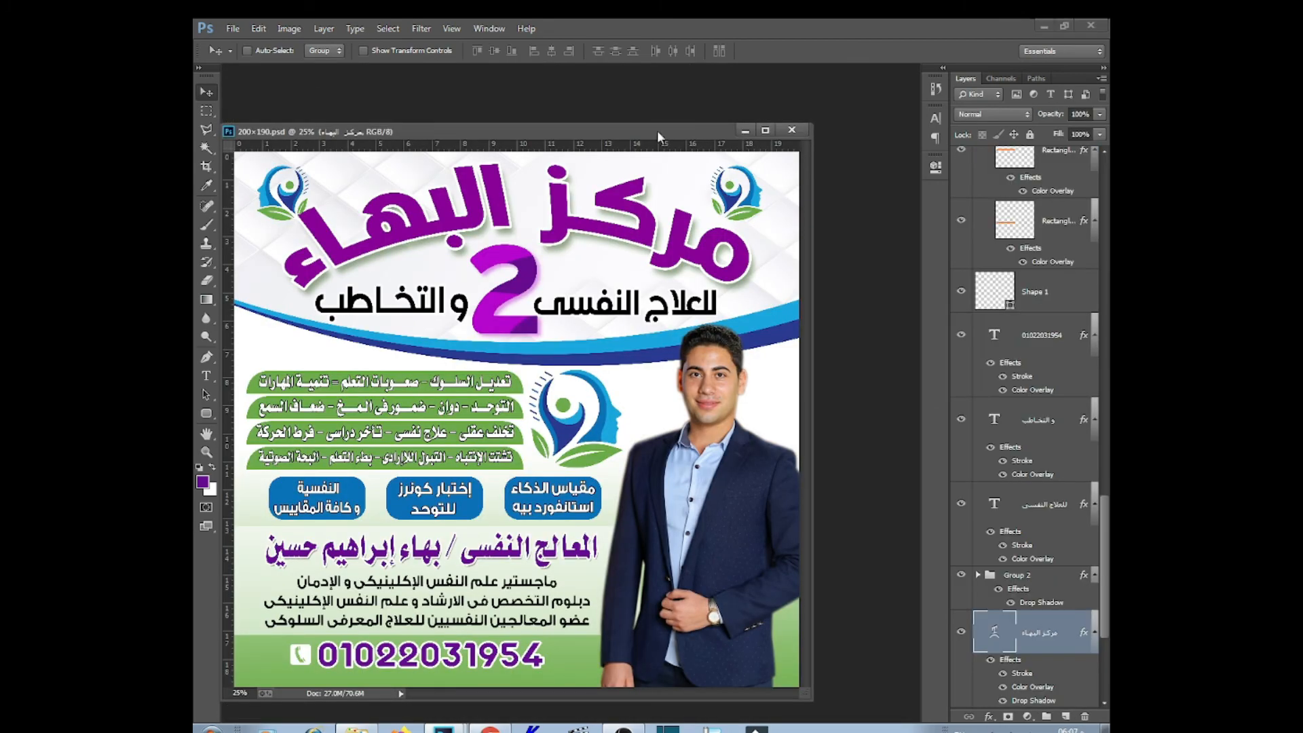
key(f)
key(f)
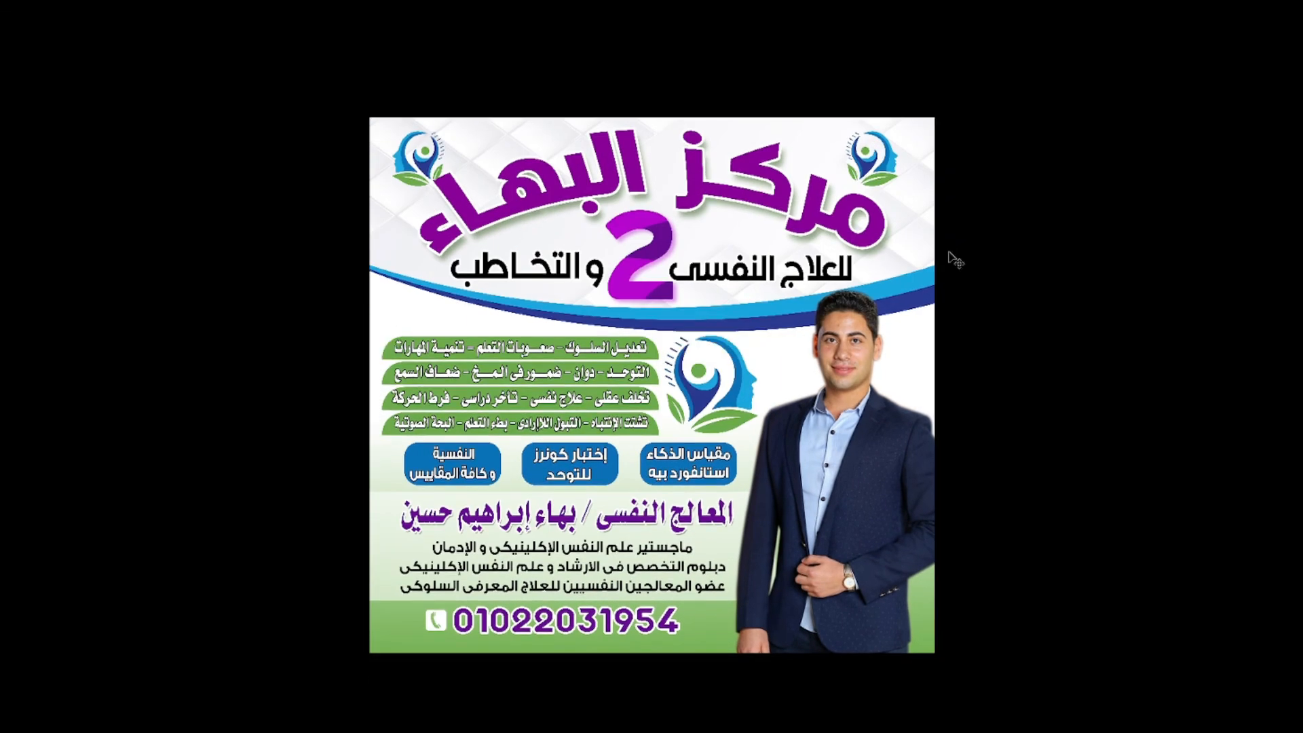
key(ctrl+plus)
key(shift+Tab)
key(shift+Tab)
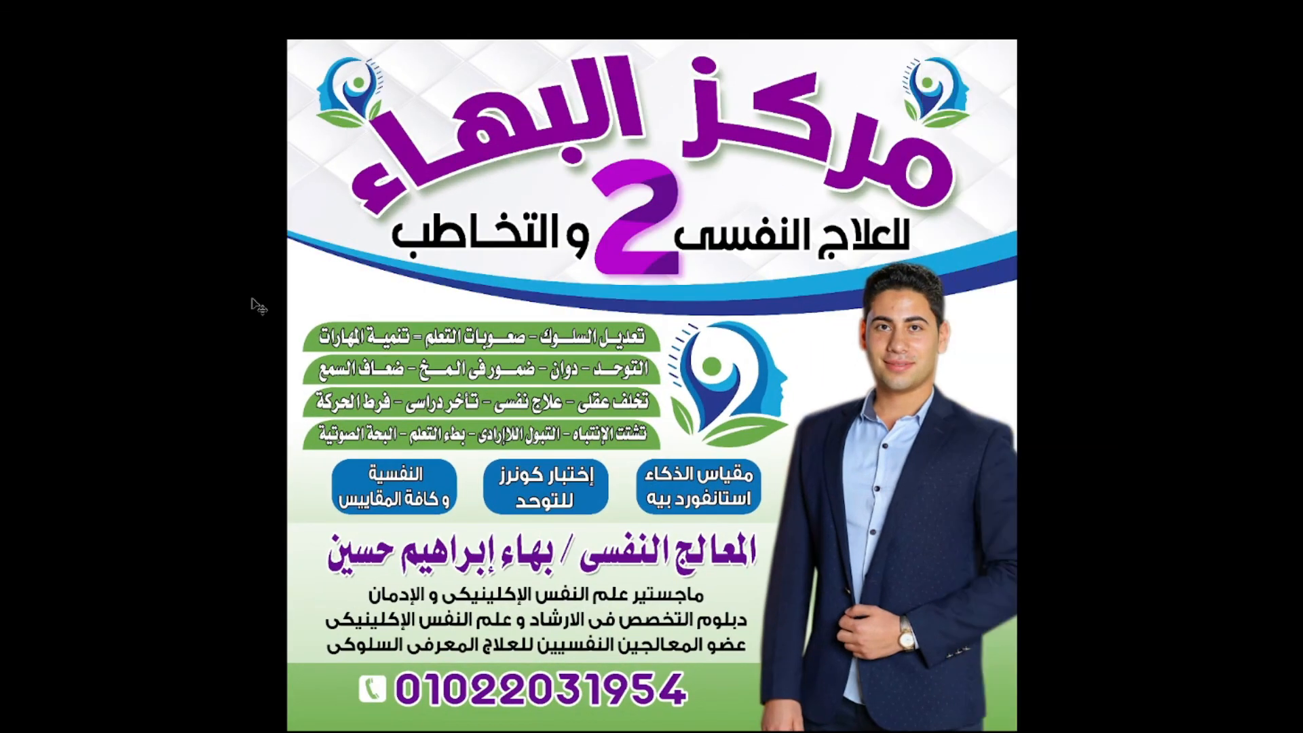